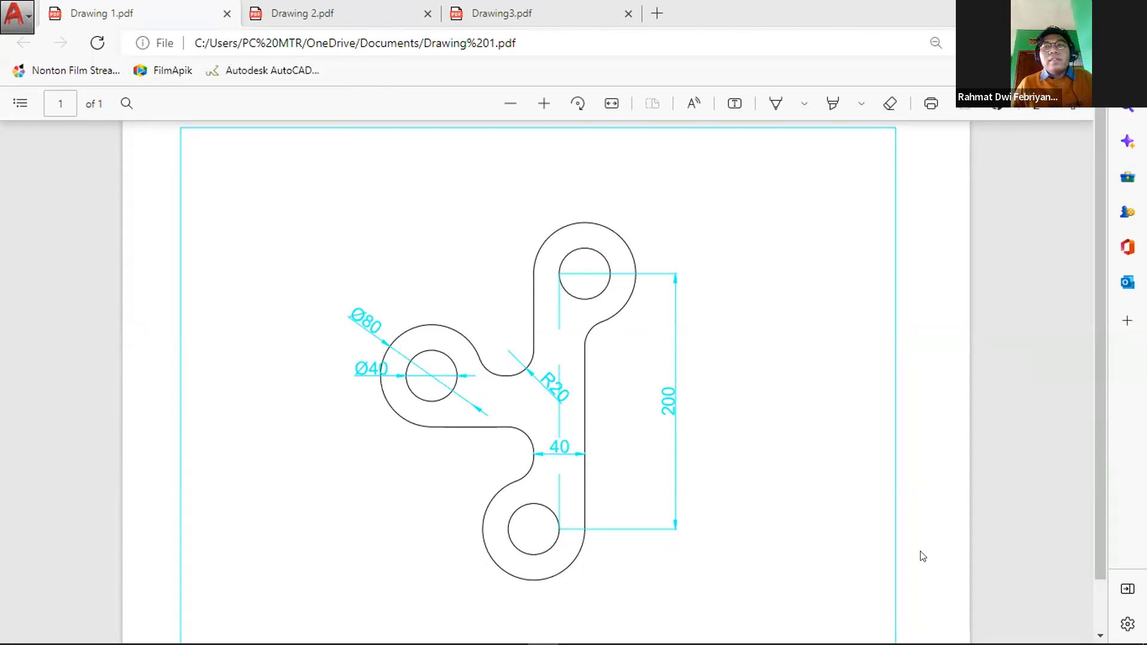
Examine the part in Drawing 1.pdf, including its circle diameters, fillet radius and linear dimensions.
{"action": "key", "text": "alt+Tab"}
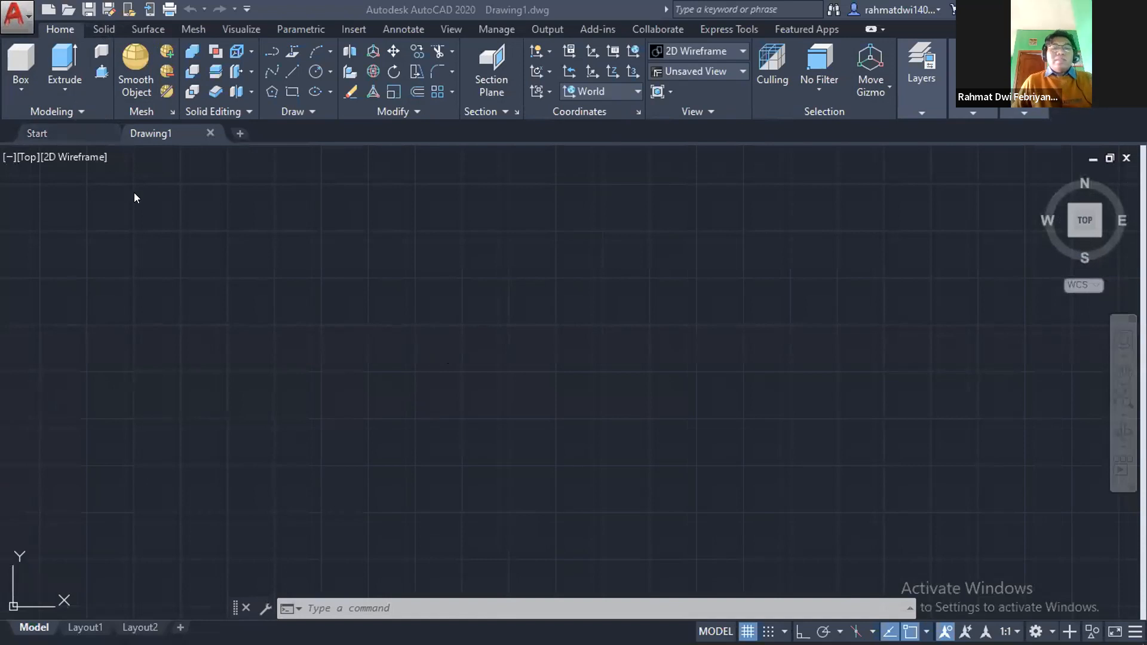
{"action": "key", "text": "alt+Tab"}
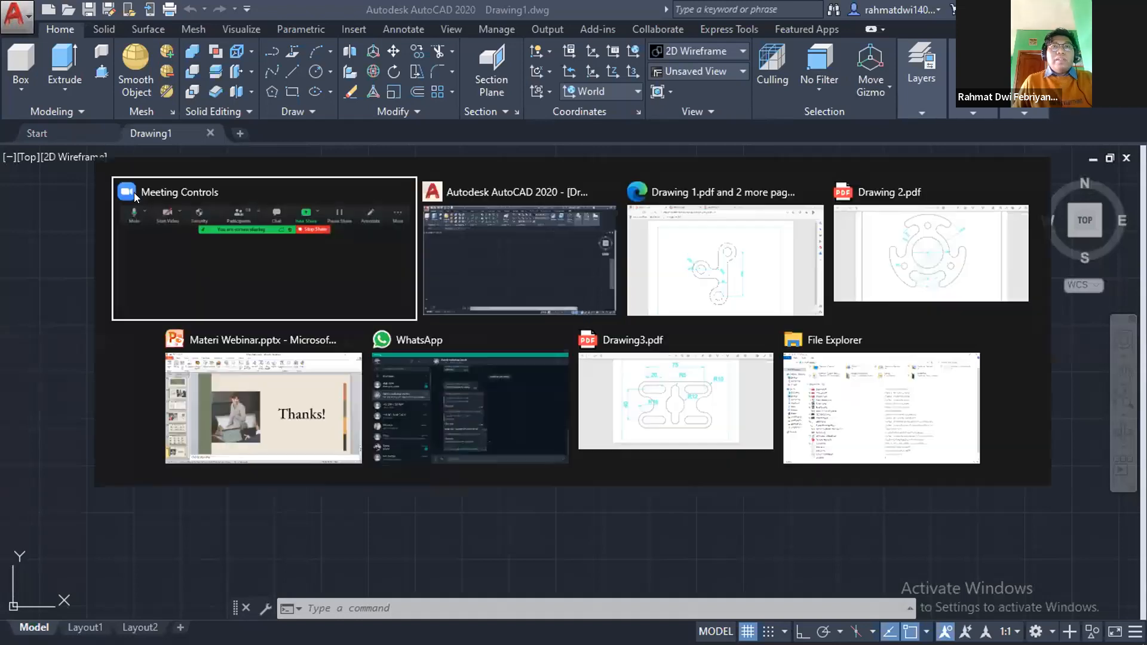
{"action": "left_click", "coordinate": [629, 226]}
{"action": "scroll", "coordinate": [633, 286], "scroll_direction": "down", "scroll_amount": 1}
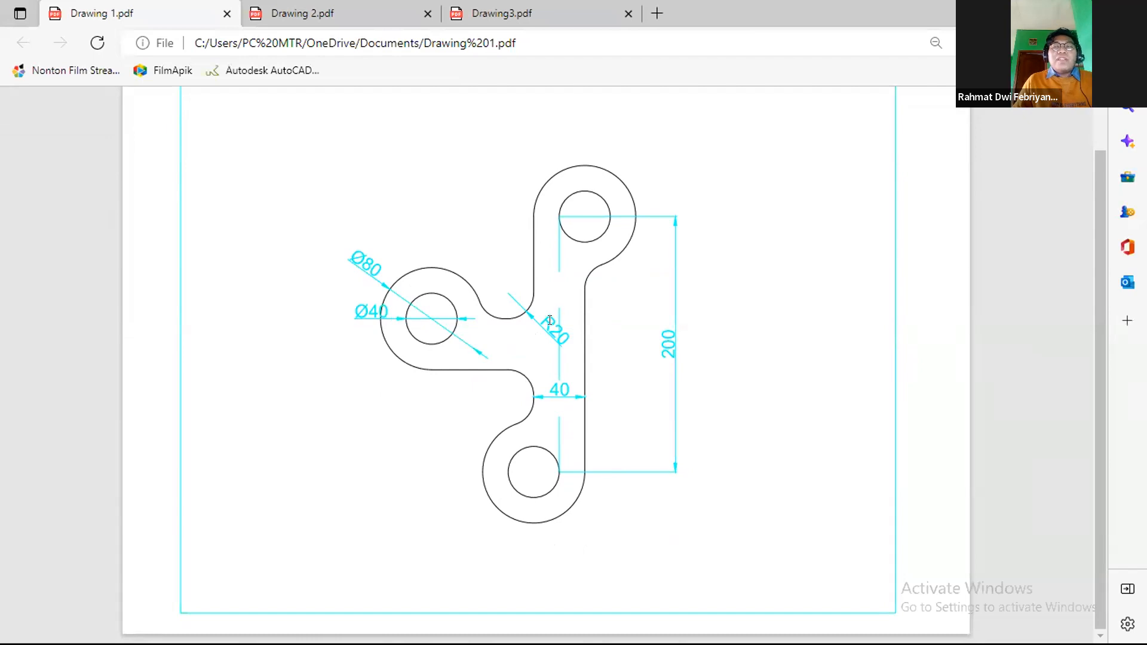
{"action": "left_click_drag", "start_coordinate": [548, 318], "coordinate": [553, 336]}
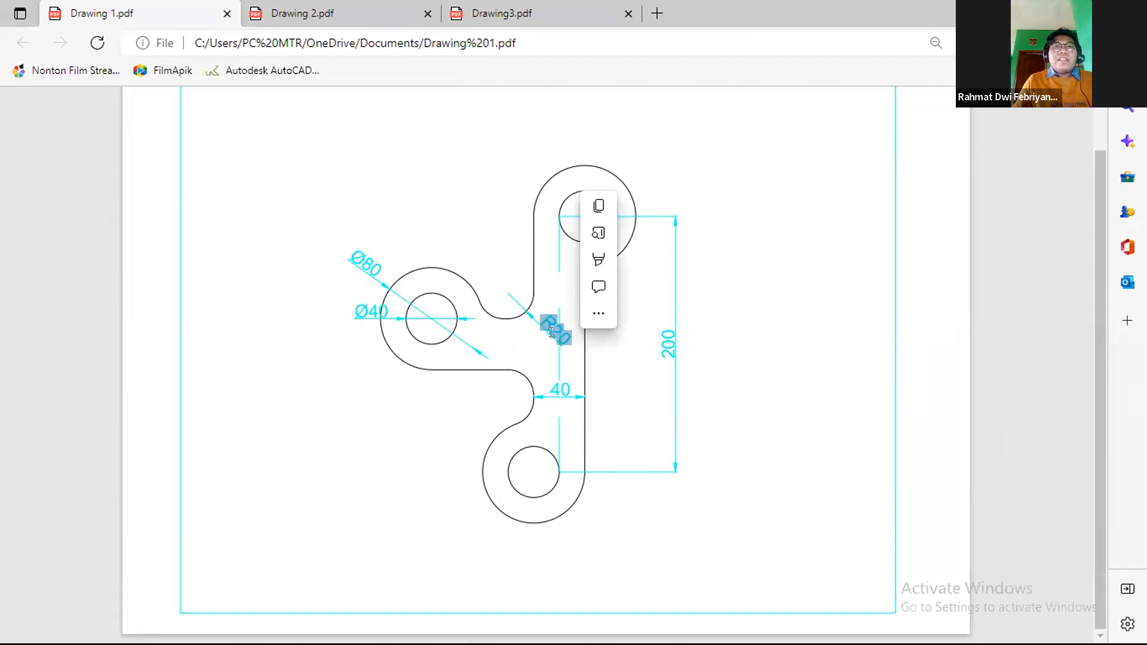
{"action": "left_click", "coordinate": [551, 332]}
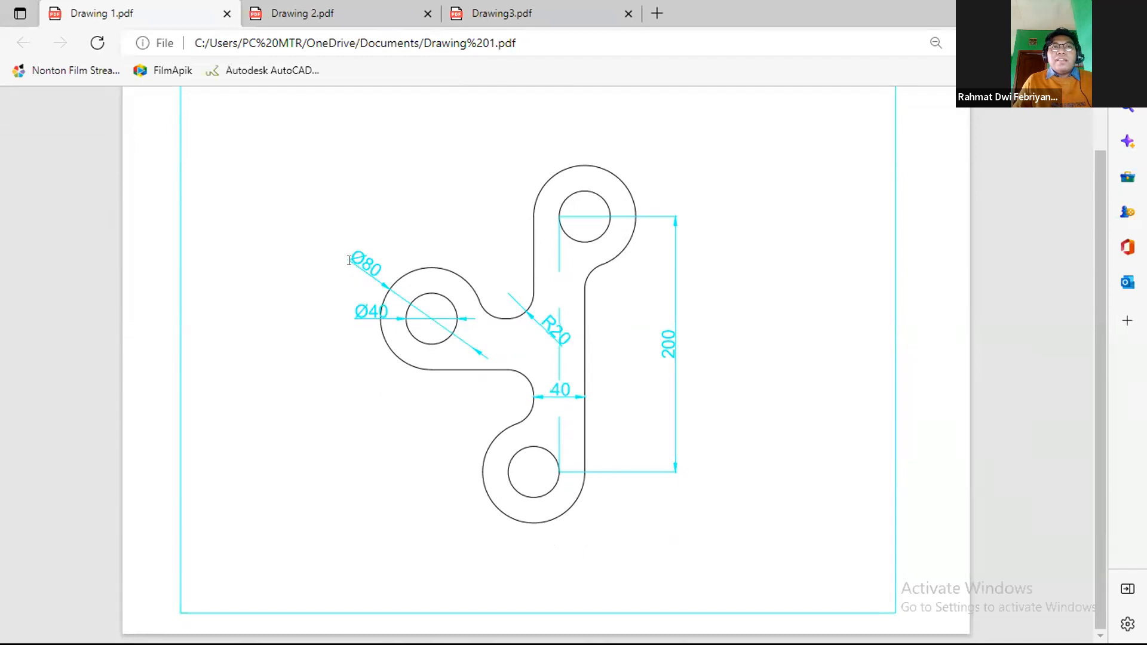
{"action": "left_click_drag", "start_coordinate": [400, 296], "coordinate": [436, 316]}
{"action": "left_click", "coordinate": [815, 342]}
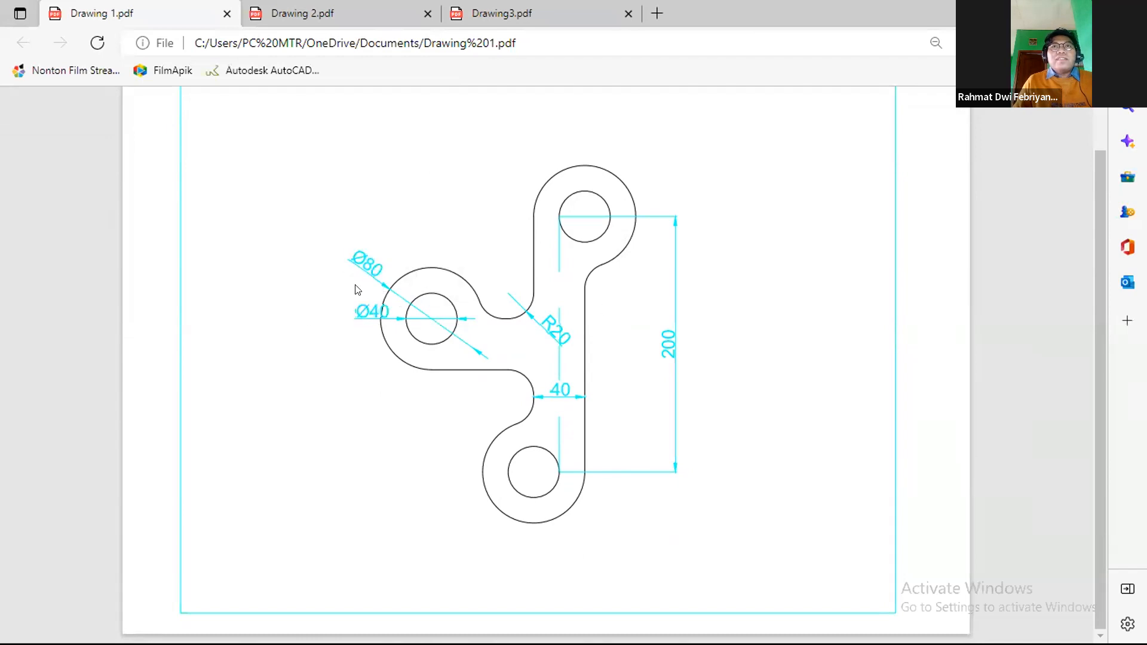
{"action": "left_click_drag", "start_coordinate": [362, 255], "coordinate": [354, 259]}
{"action": "left_click", "coordinate": [570, 316]}
{"action": "double_click", "coordinate": [557, 337]}
{"action": "left_click", "coordinate": [433, 296]}
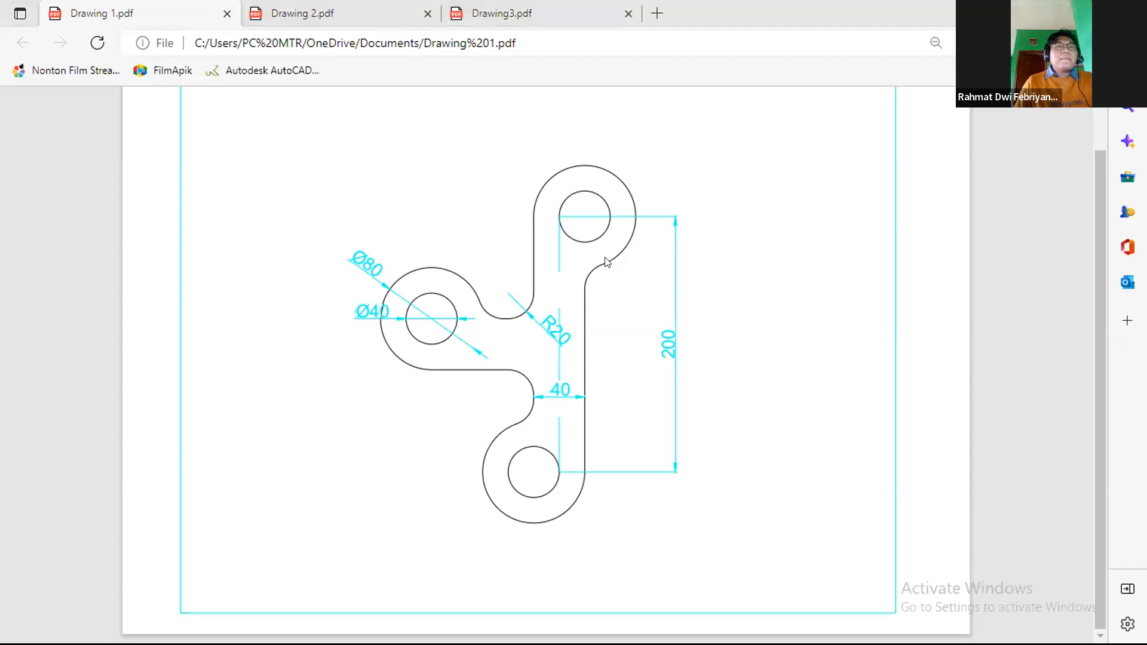
Switch to AutoCAD and draw a circle of diameter 40 by centre and diameter in the upper part of the drawing area.
{"action": "key", "text": "alt+Tab"}
{"action": "left_click", "coordinate": [714, 256]}
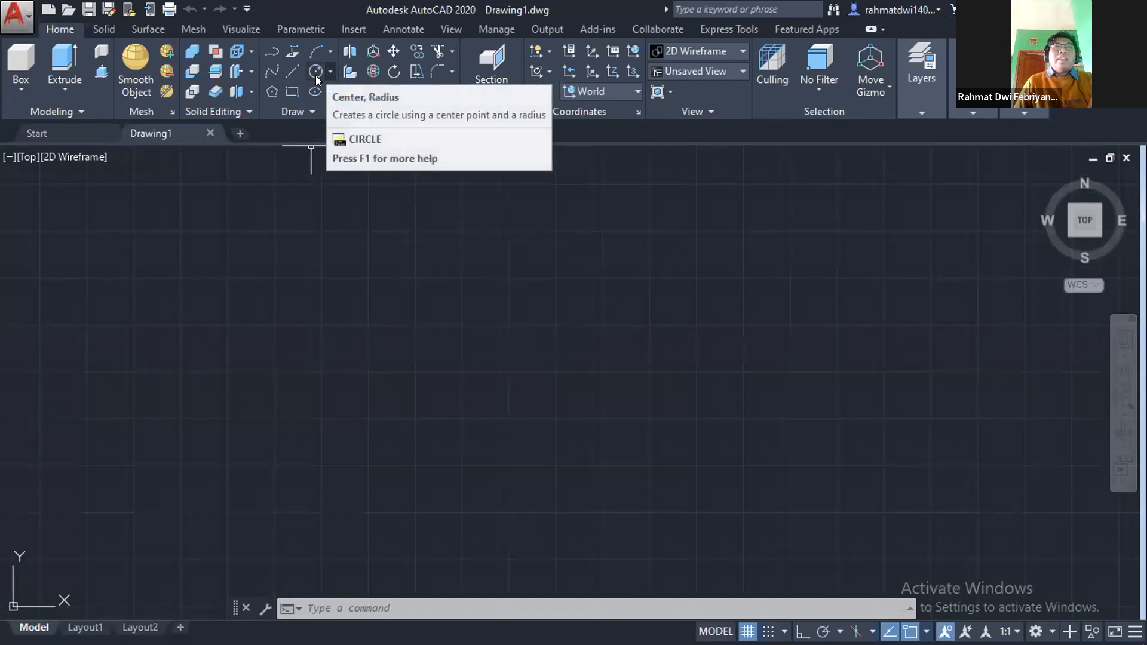
{"action": "left_click", "coordinate": [330, 71]}
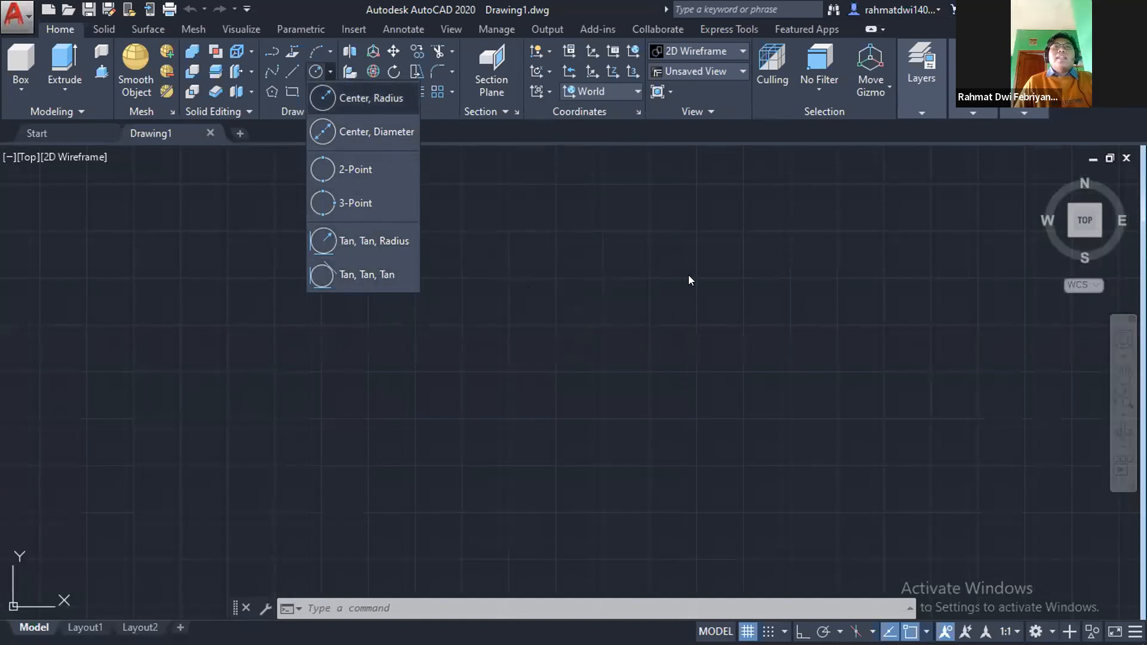
{"action": "key", "text": "alt+Tab"}
{"action": "key", "text": "alt+Tab"}
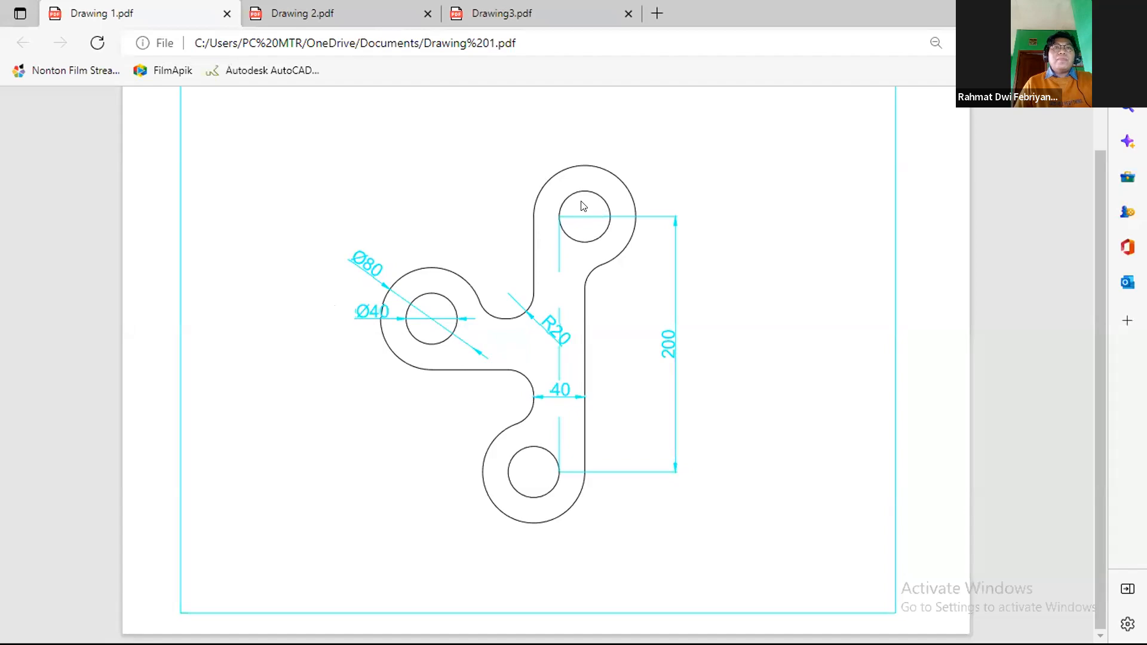
{"action": "key", "text": "alt+Tab"}
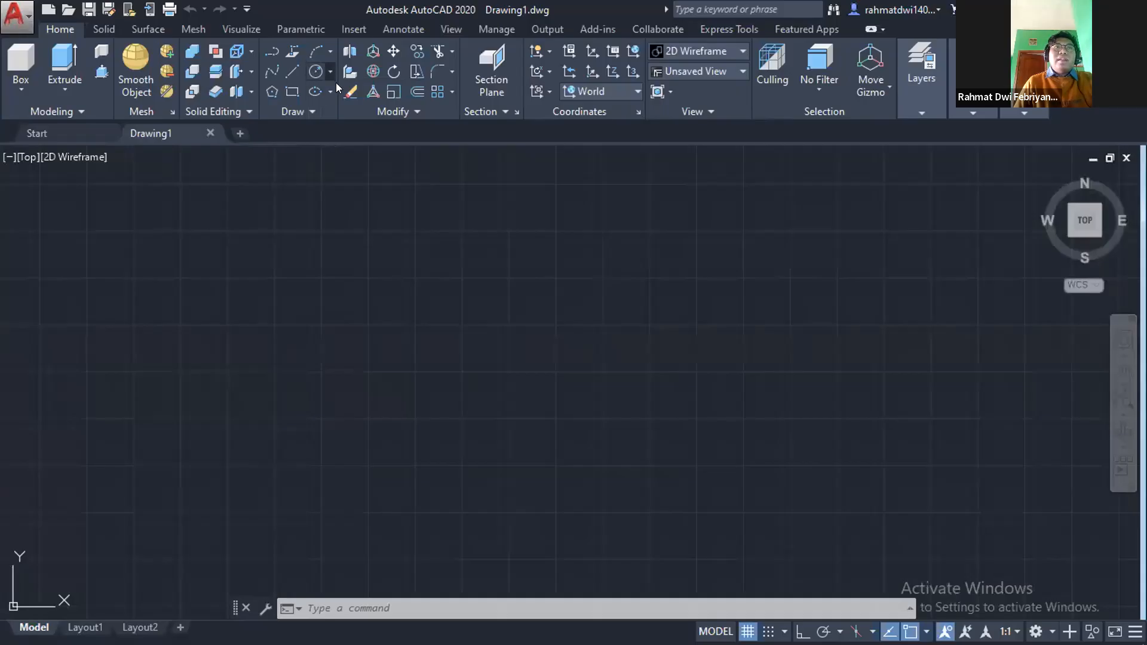
{"action": "left_click", "coordinate": [330, 72]}
{"action": "left_click", "coordinate": [370, 136]}
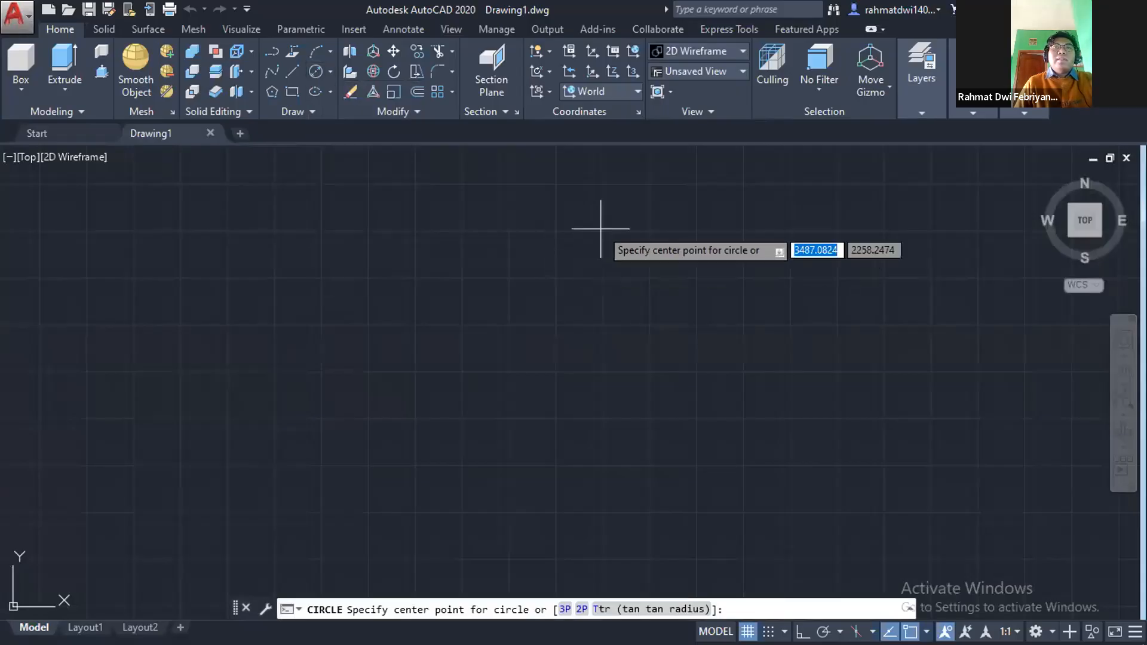
{"action": "left_click", "coordinate": [600, 200]}
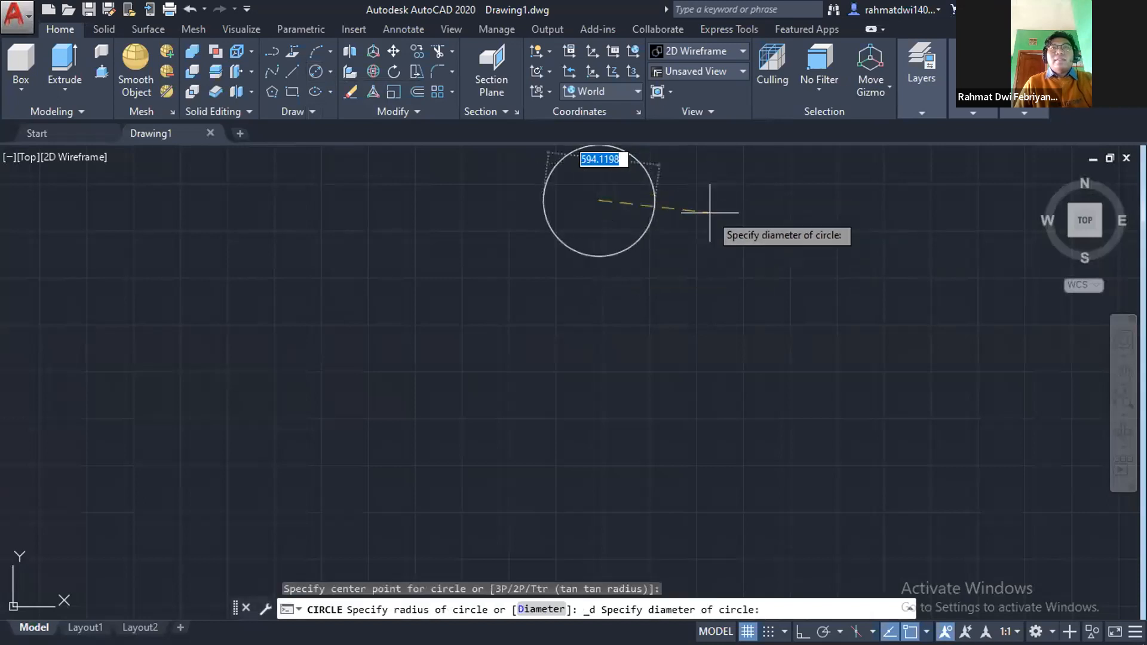
{"action": "type", "text": "40"}
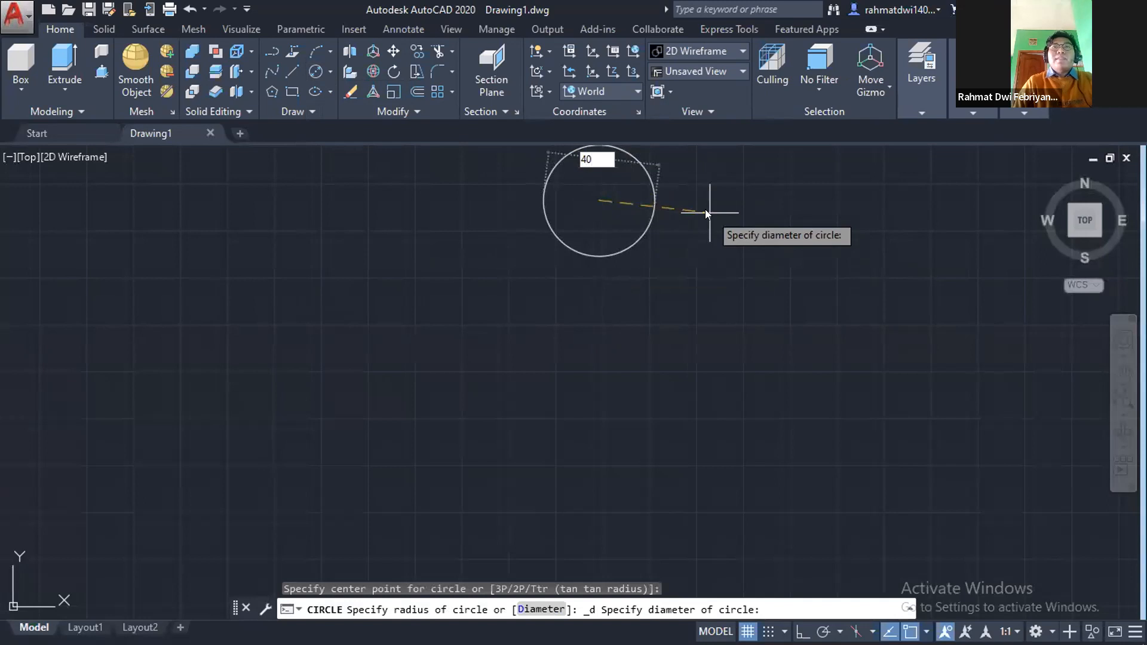
{"action": "key", "text": "Return"}
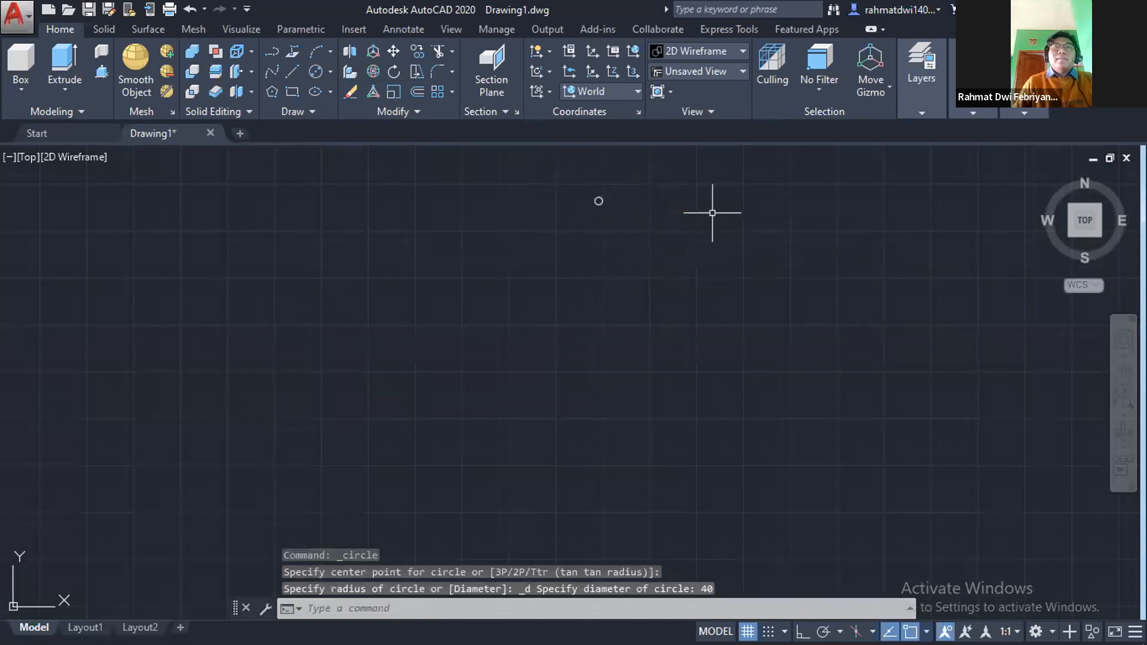
{"action": "scroll", "coordinate": [607, 201], "scroll_direction": "up", "scroll_amount": 4}
{"action": "scroll", "coordinate": [607, 200], "scroll_direction": "up", "scroll_amount": 10}
{"action": "scroll", "coordinate": [589, 186], "scroll_direction": "down", "scroll_amount": 2}
{"action": "scroll", "coordinate": [586, 197], "scroll_direction": "down", "scroll_amount": 5}
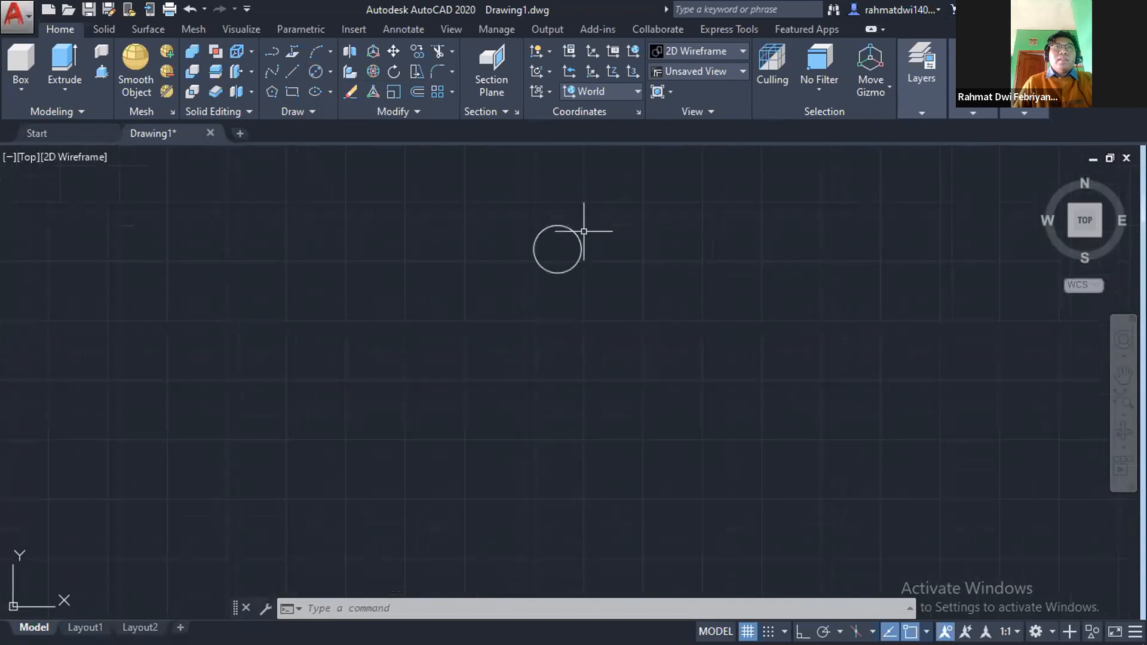
{"action": "key", "text": "alt+Tab"}
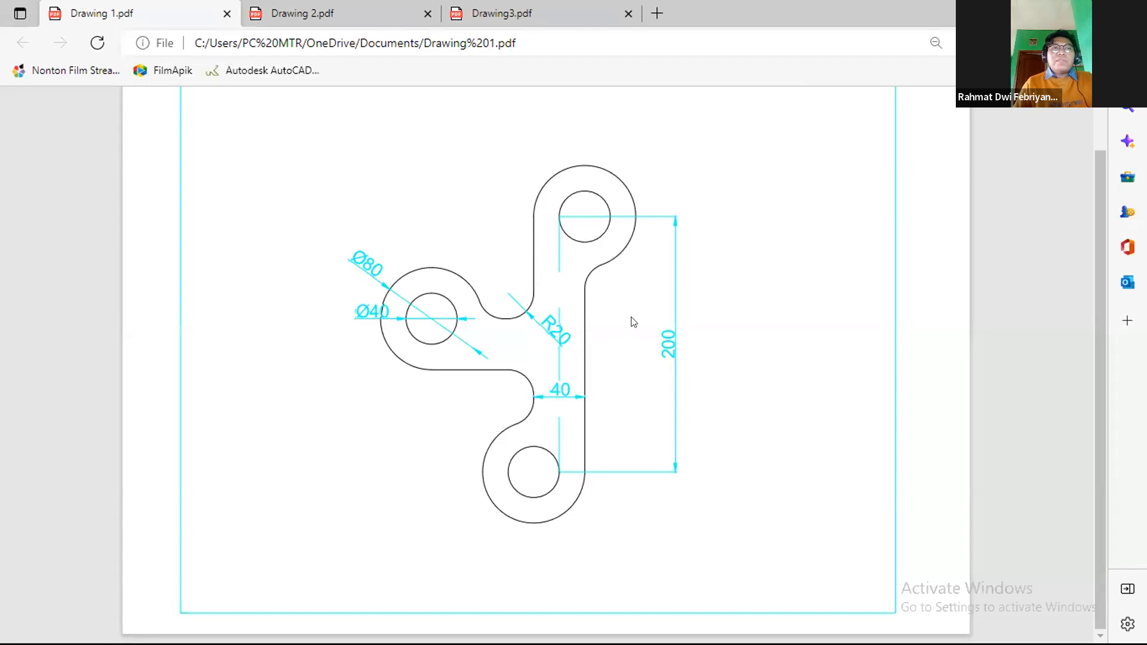
{"action": "key", "text": "alt+Tab"}
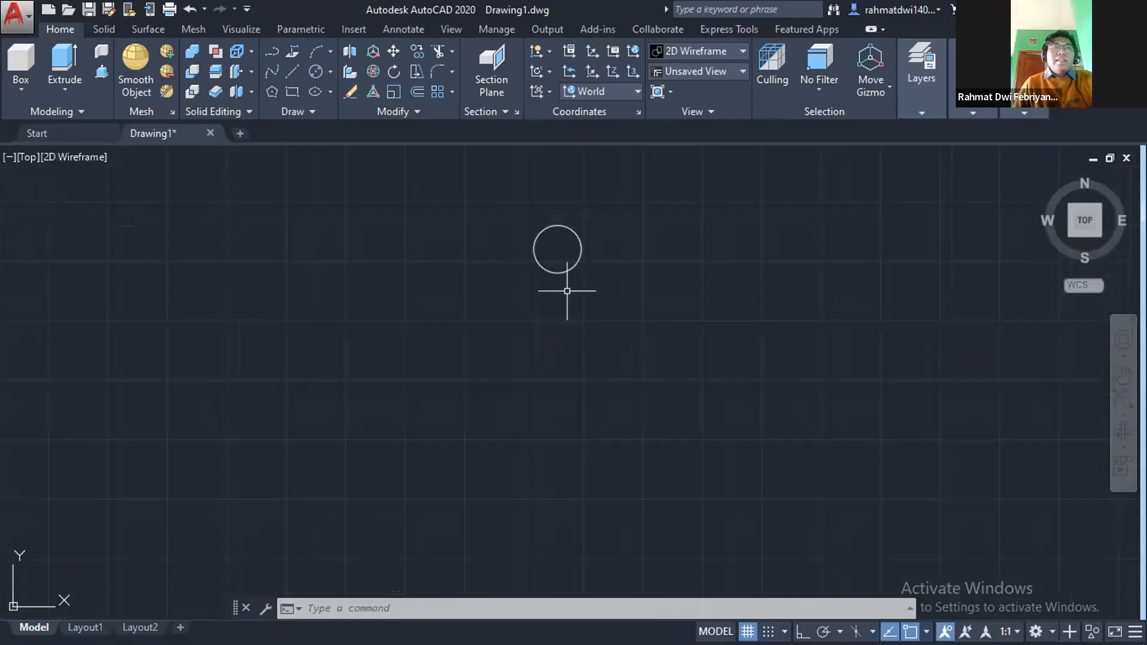
{"action": "left_click", "coordinate": [290, 73]}
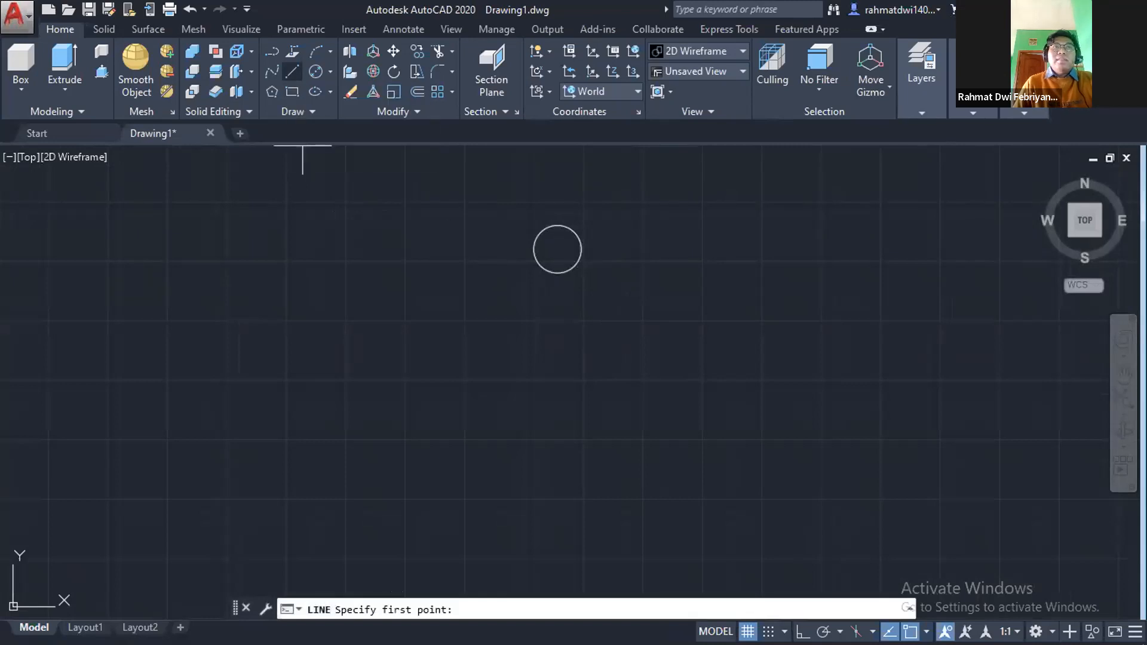
{"action": "left_click", "coordinate": [534, 249]}
{"action": "key", "text": "Escape"}
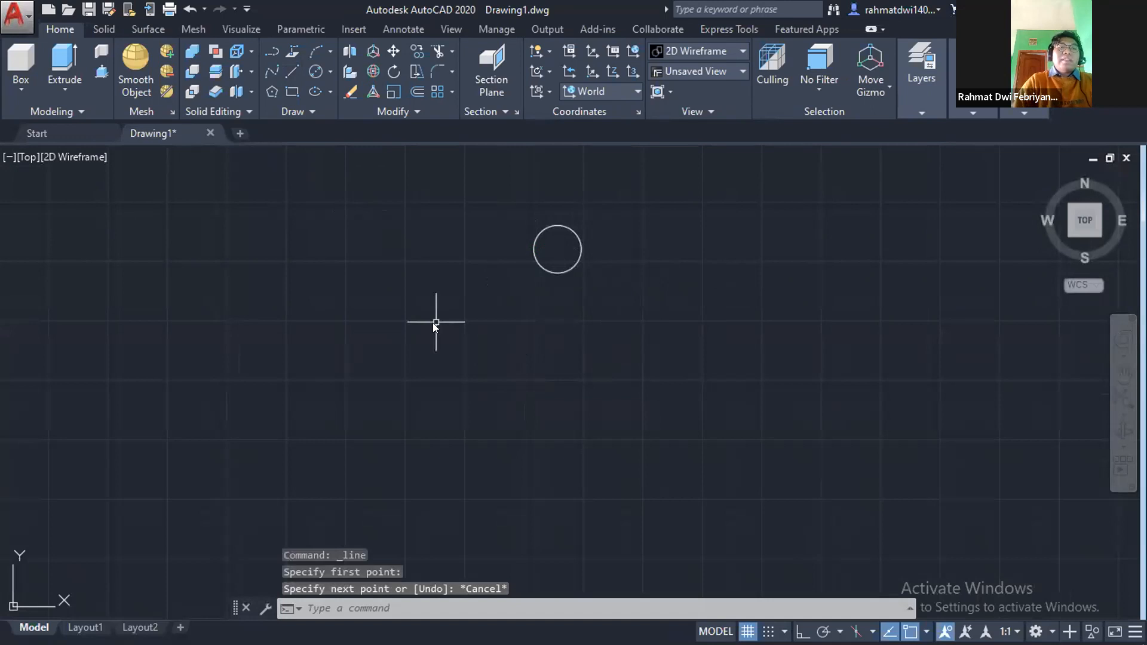
Draw a vertical line 200 units long downward from the left quadrant of the circle.
{"action": "type", "text": "l"}
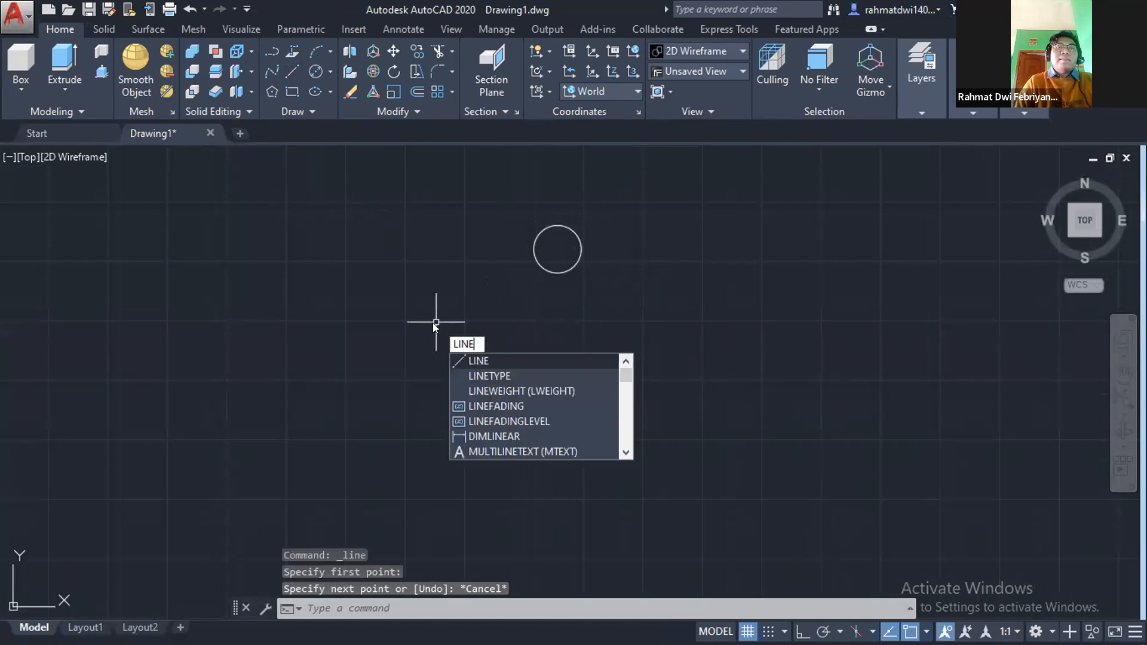
{"action": "key", "text": "Return"}
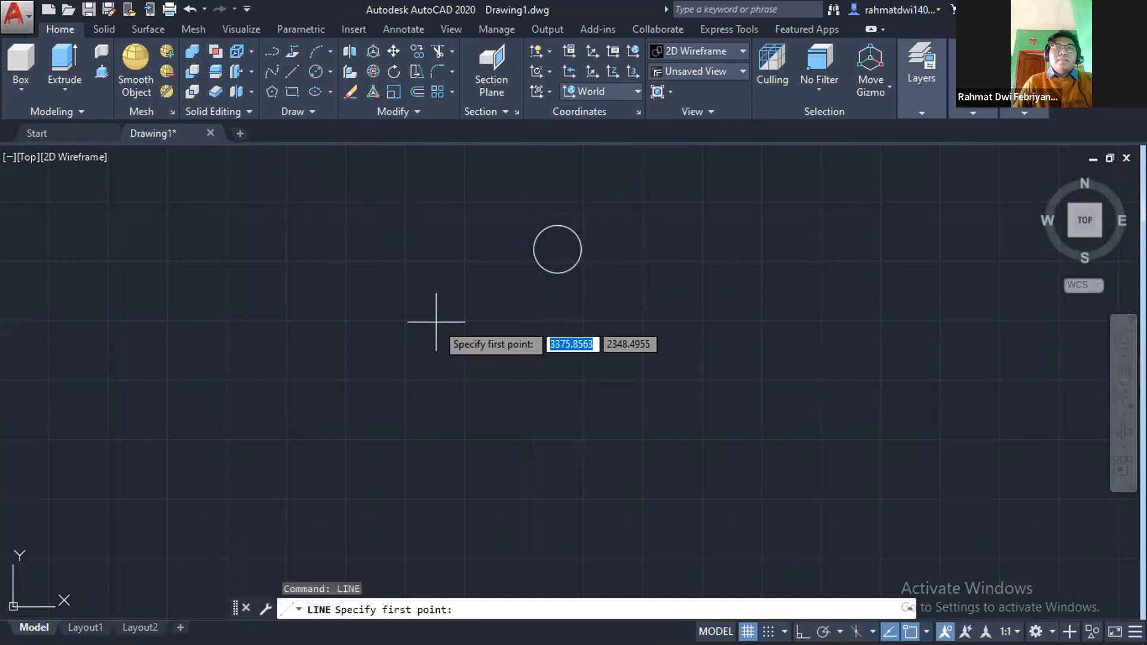
{"action": "left_click", "coordinate": [533, 250]}
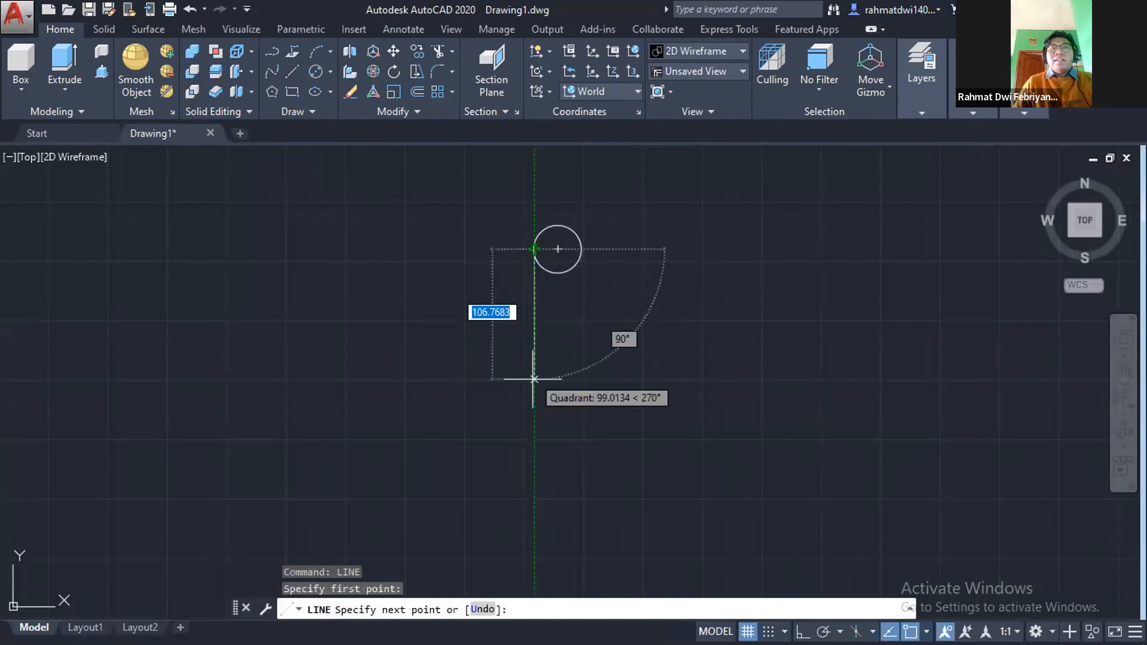
{"action": "type", "text": "200"}
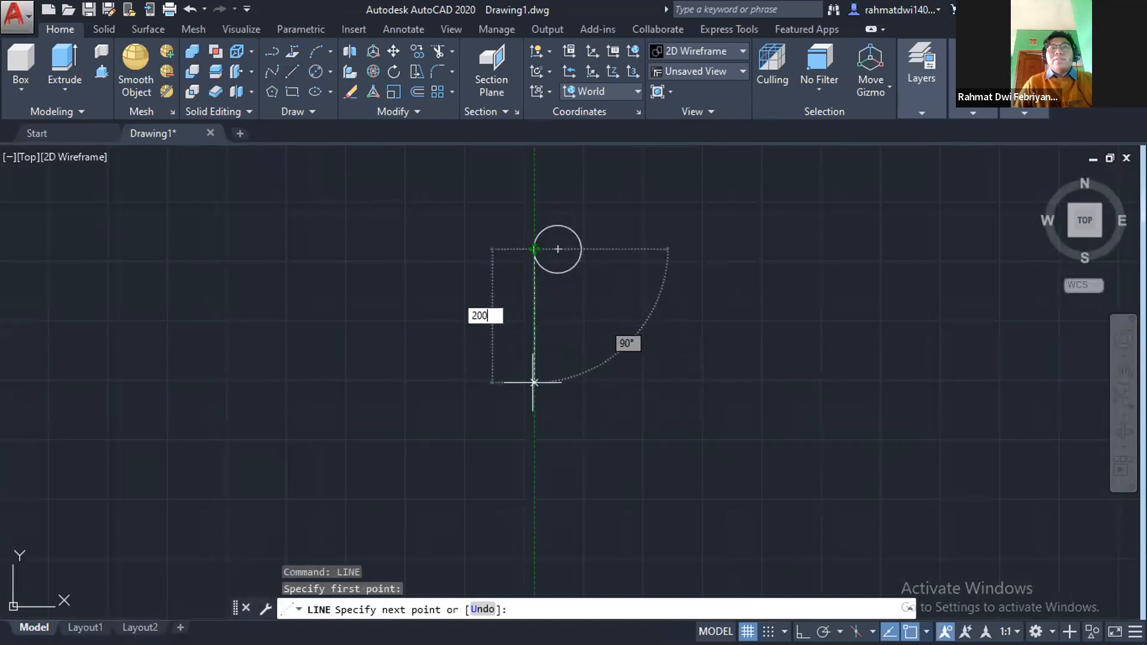
{"action": "key", "text": "Return"}
{"action": "key", "text": "Escape"}
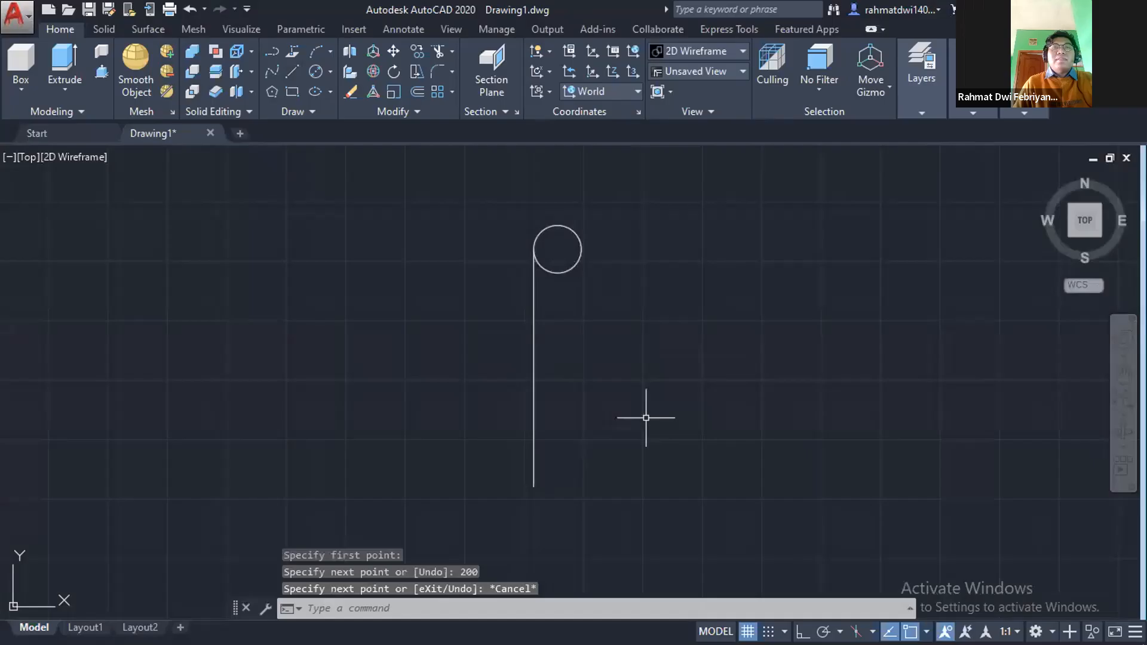
{"action": "middle_click_drag", "start_coordinate": [647, 418], "coordinate": [682, 355]}
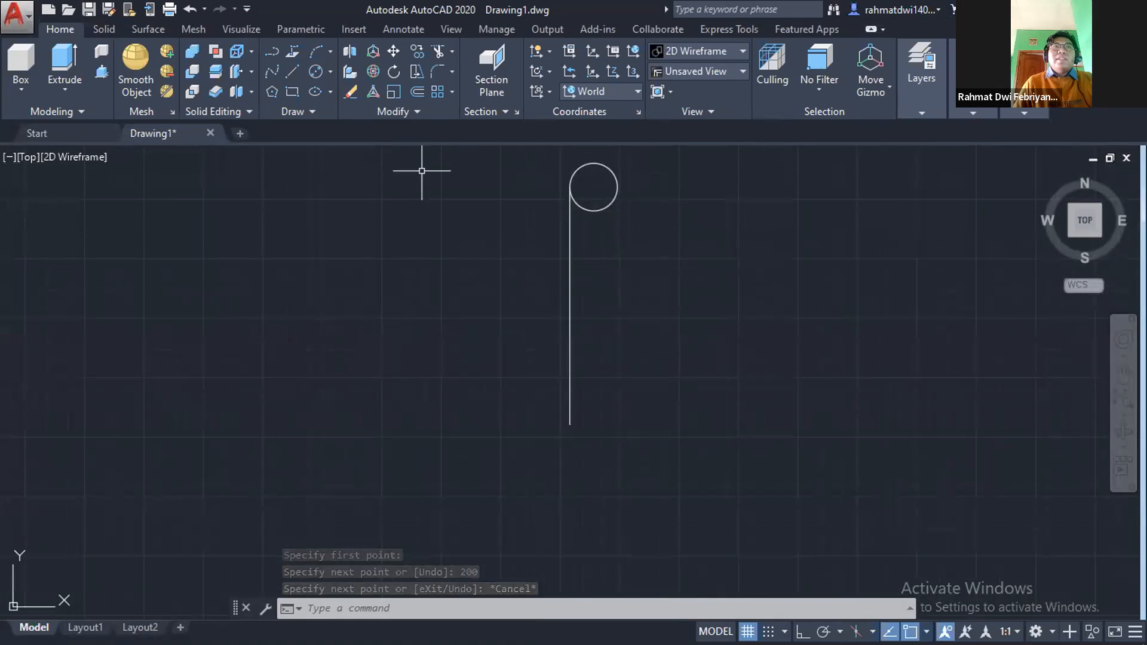
{"action": "left_click", "coordinate": [316, 71]}
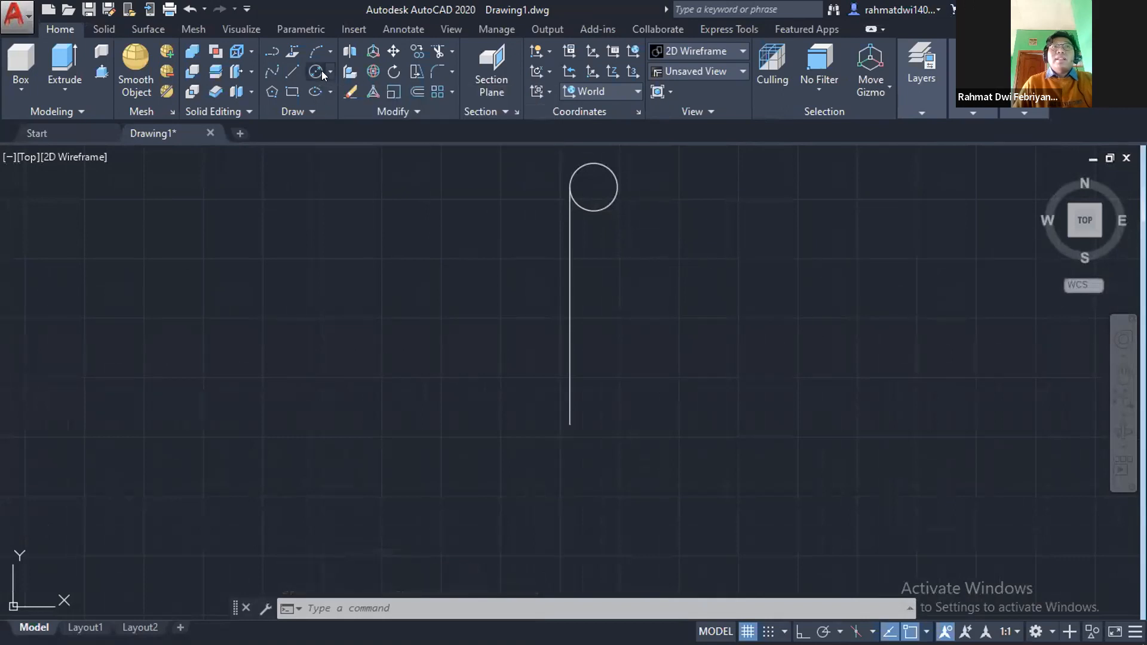
{"action": "left_click", "coordinate": [569, 424]}
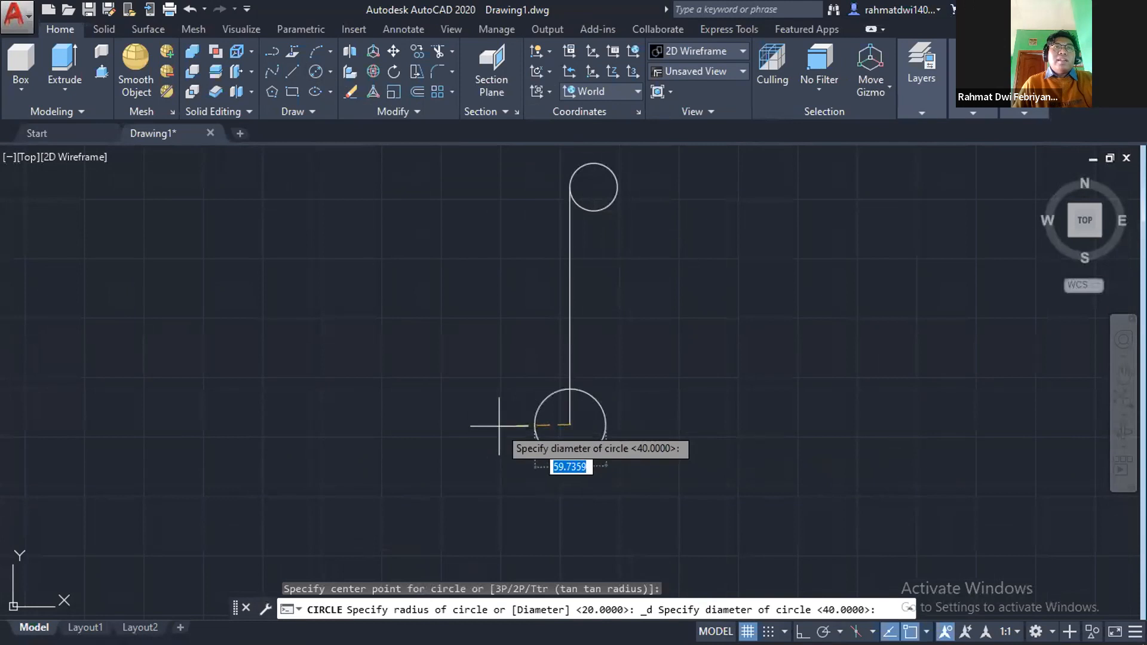
{"action": "key", "text": "Escape"}
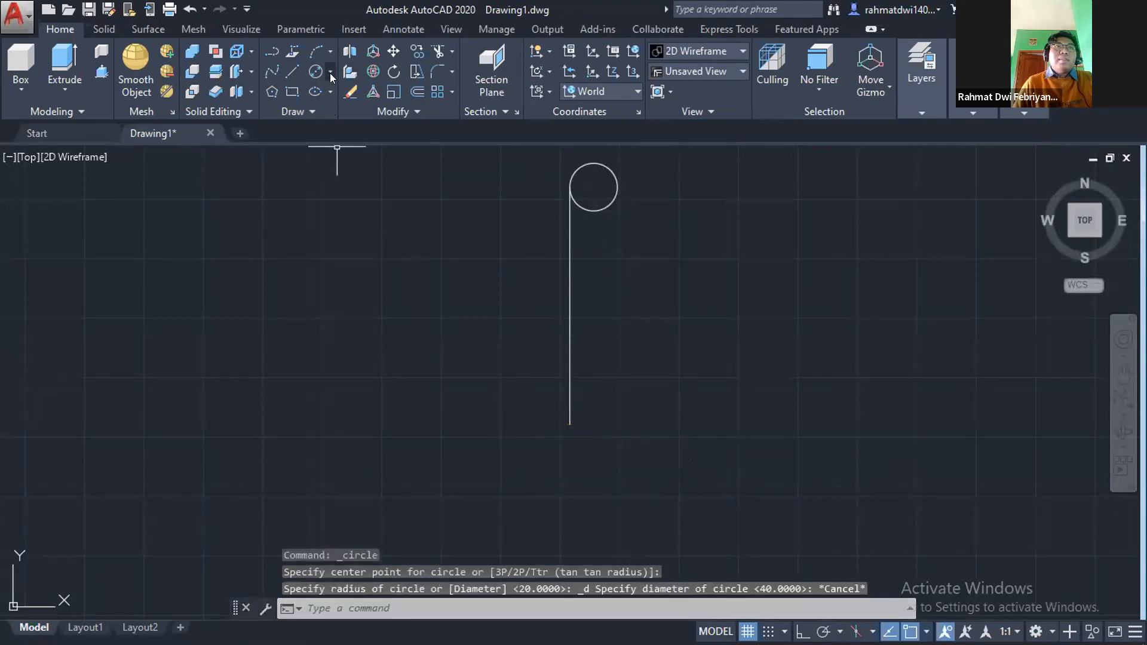
Draw a 2-Point circle of diameter 40 extending horizontally left from the lower endpoint of the vertical line.
{"action": "left_click", "coordinate": [330, 72]}
{"action": "left_click", "coordinate": [362, 173]}
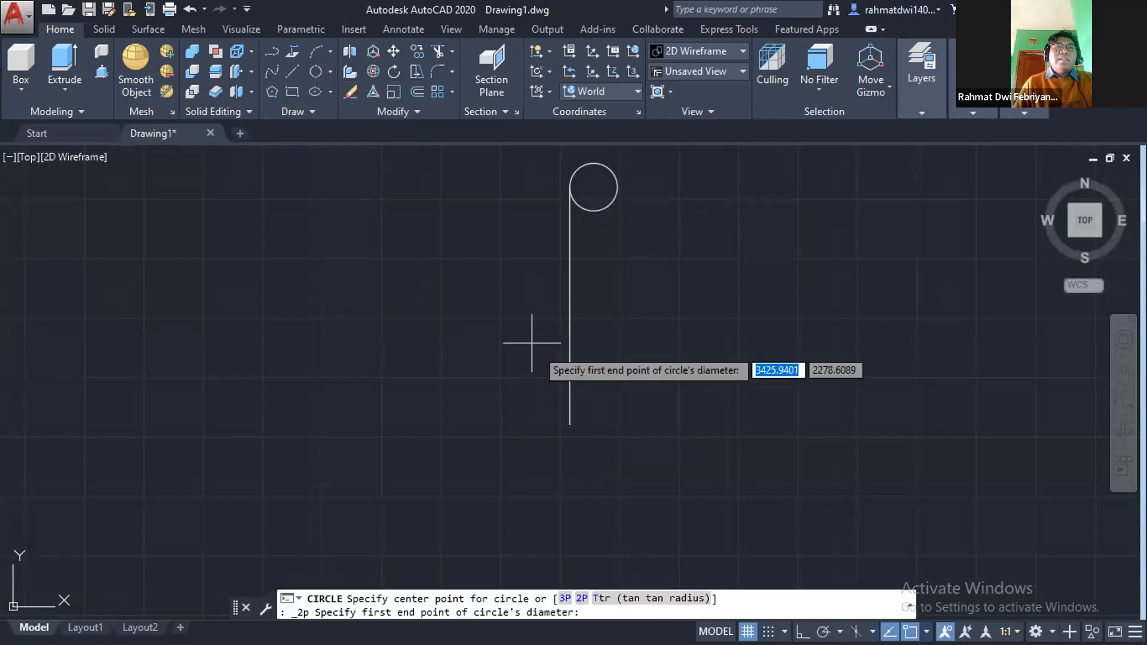
{"action": "left_click", "coordinate": [569, 425]}
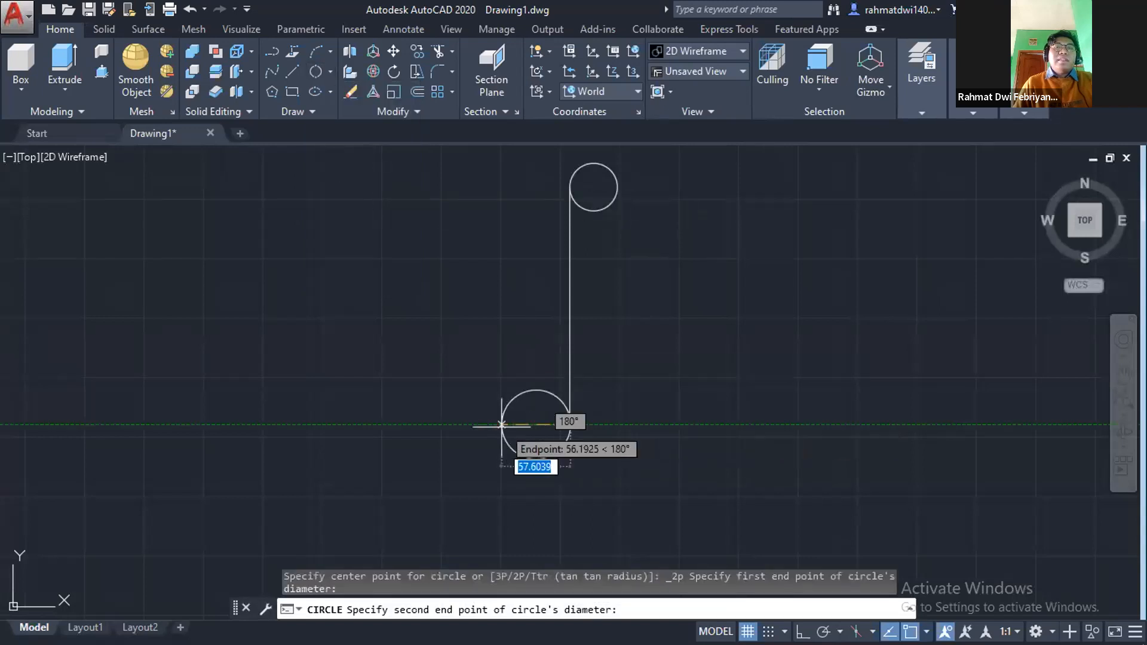
{"action": "type", "text": "40"}
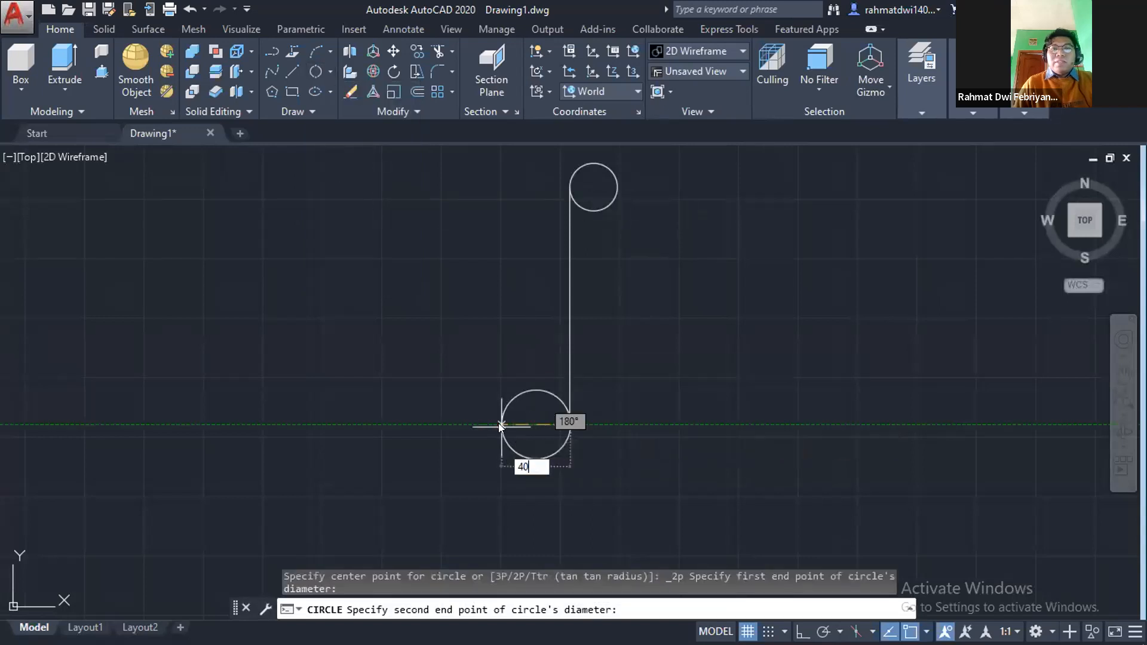
{"action": "key", "text": "Return"}
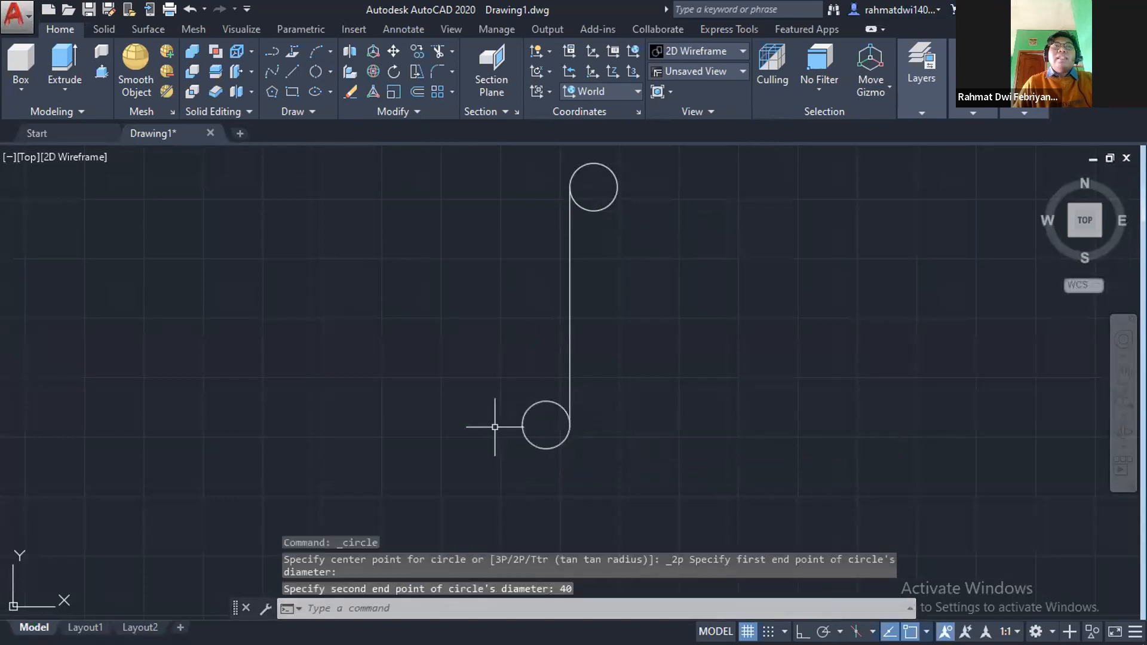
{"action": "left_click", "coordinate": [330, 72]}
{"action": "left_click", "coordinate": [330, 72]}
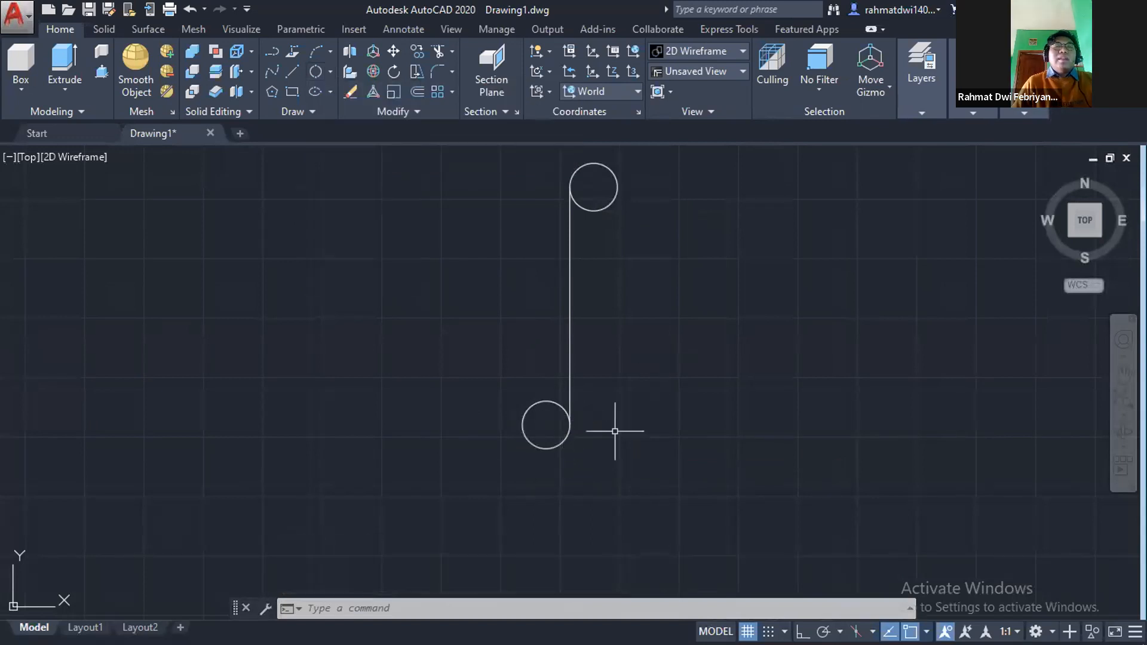
{"action": "key", "text": "Escape"}
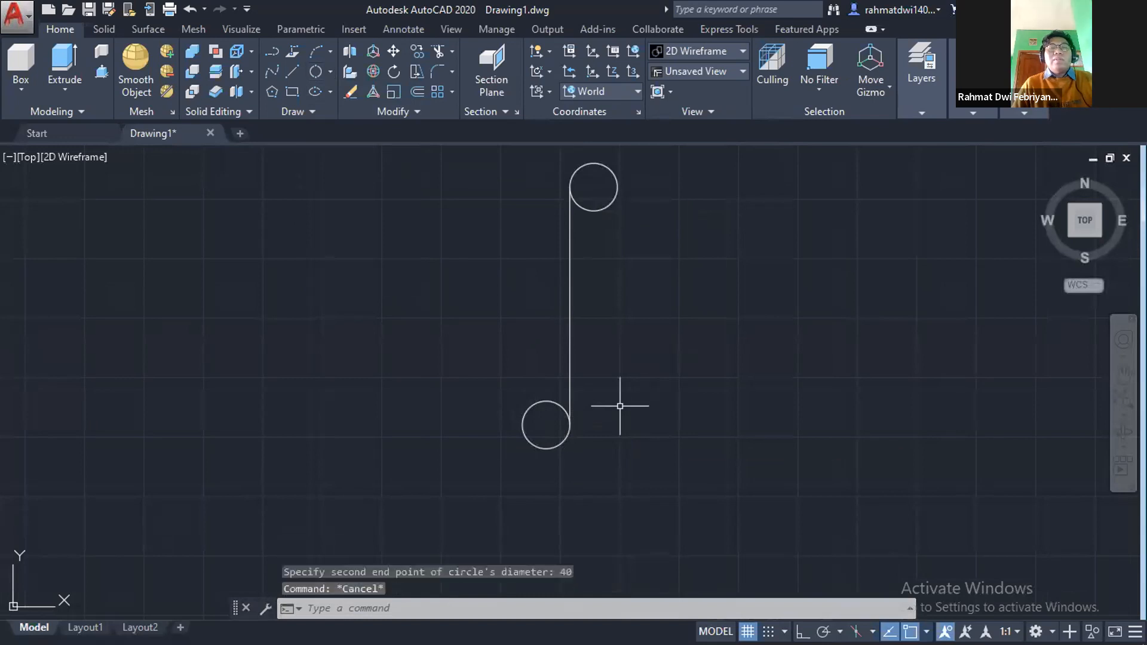
Check the circle diameters in Drawing 1.pdf, and in AutoCAD draw a circle of diameter 80 concentric with the upper circle.
{"action": "key", "text": "alt+Tab"}
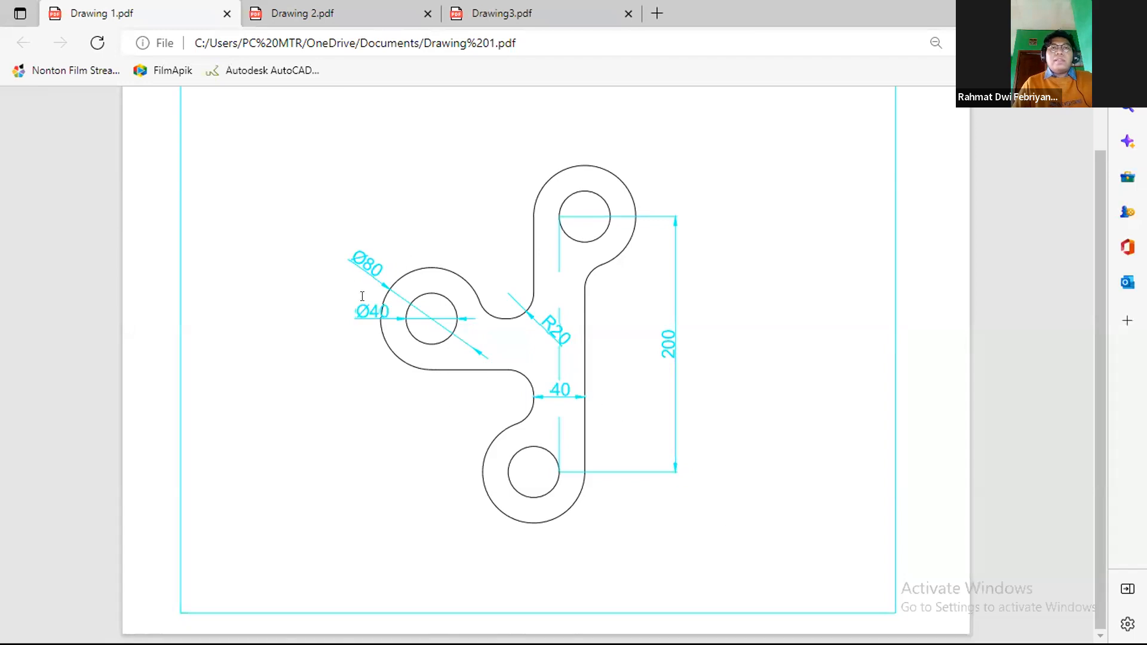
{"action": "key", "text": "alt+Tab"}
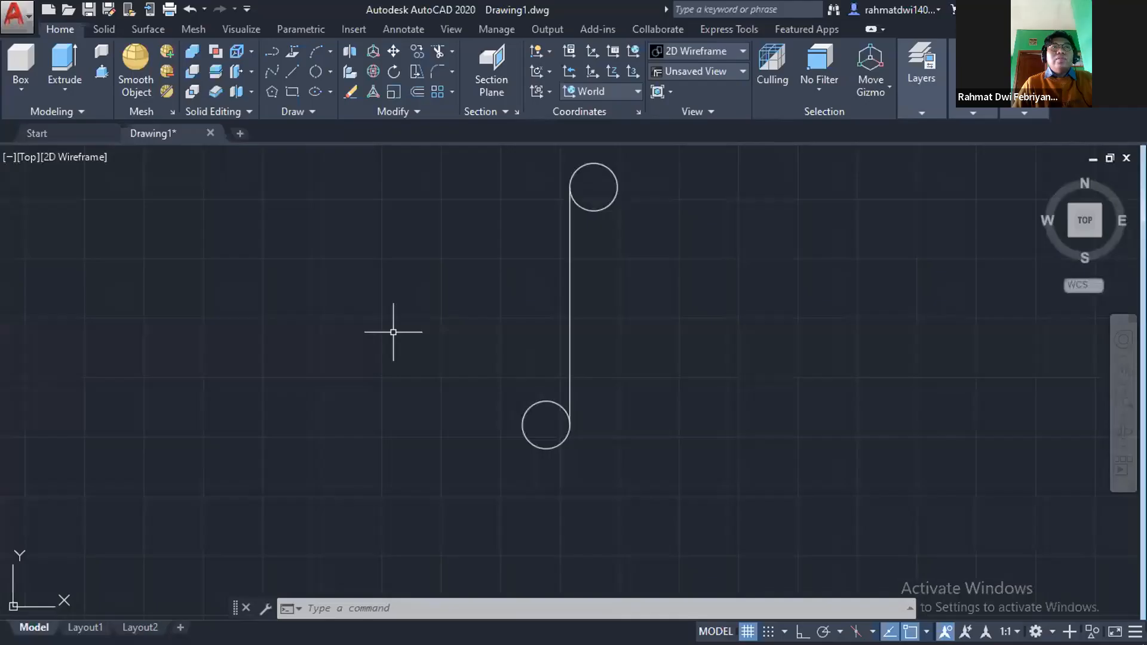
{"action": "left_click", "coordinate": [329, 72]}
{"action": "left_click", "coordinate": [341, 135]}
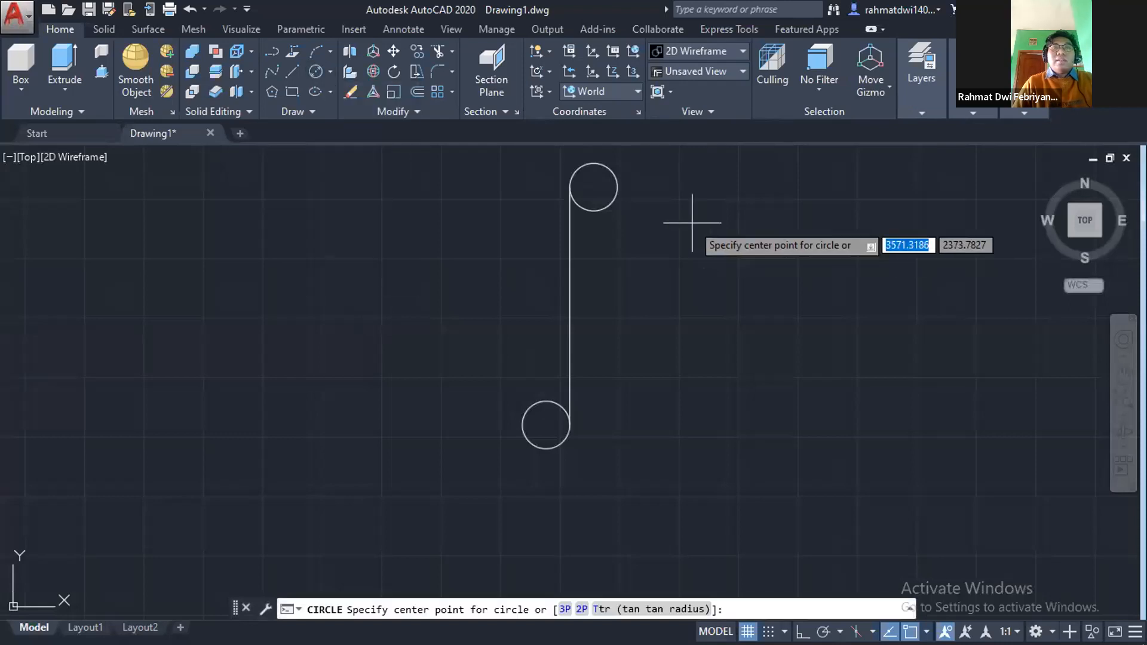
{"action": "left_click", "coordinate": [594, 187]}
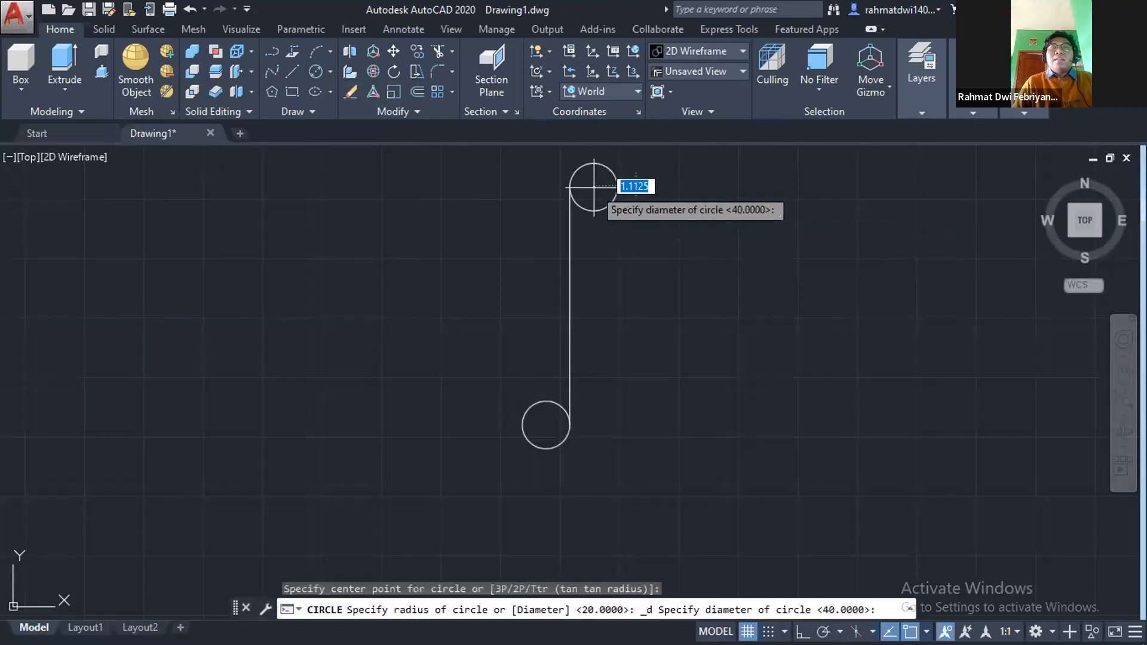
{"action": "type", "text": "80"}
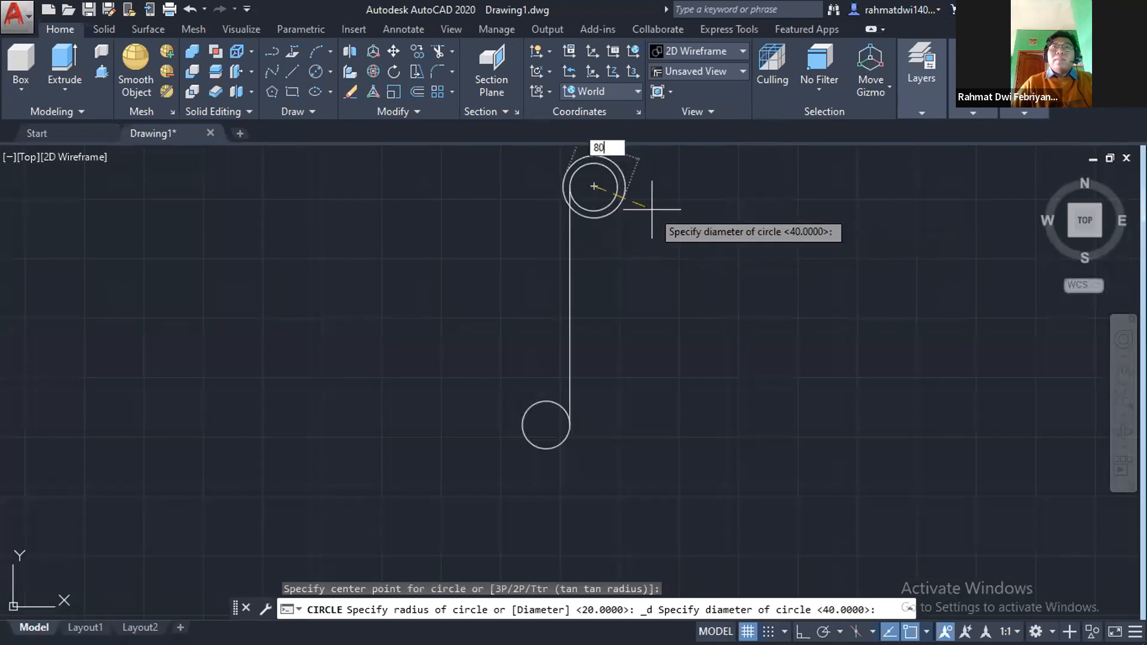
{"action": "key", "text": "Return"}
{"action": "middle_click_drag", "start_coordinate": [699, 258], "coordinate": [689, 318]}
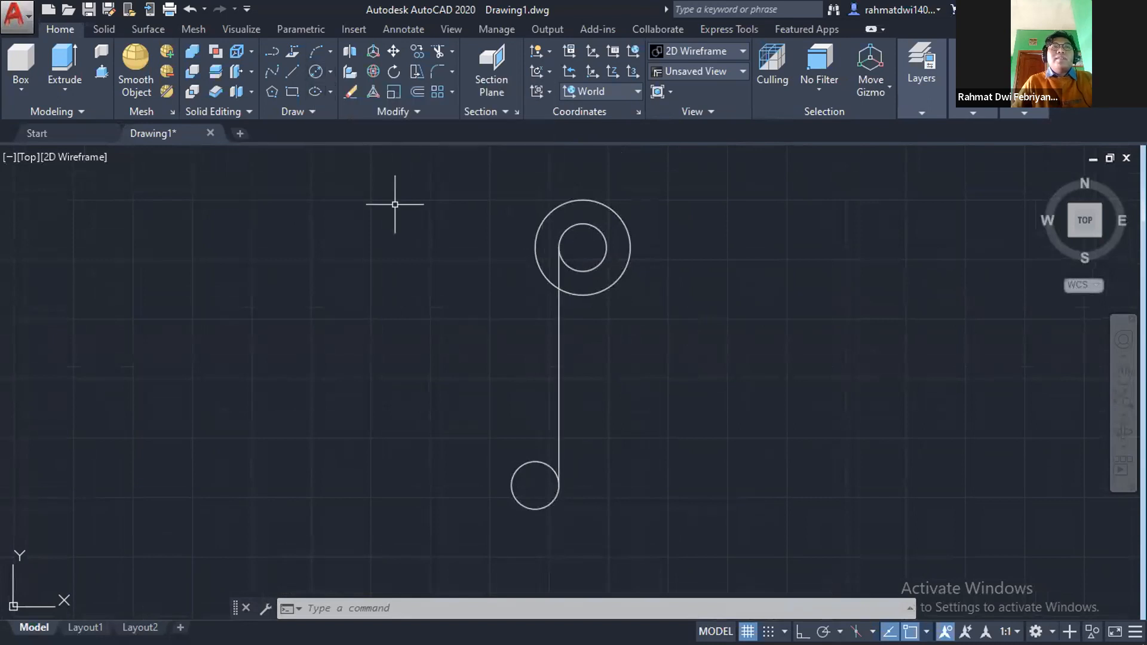
{"action": "key", "text": "Return"}
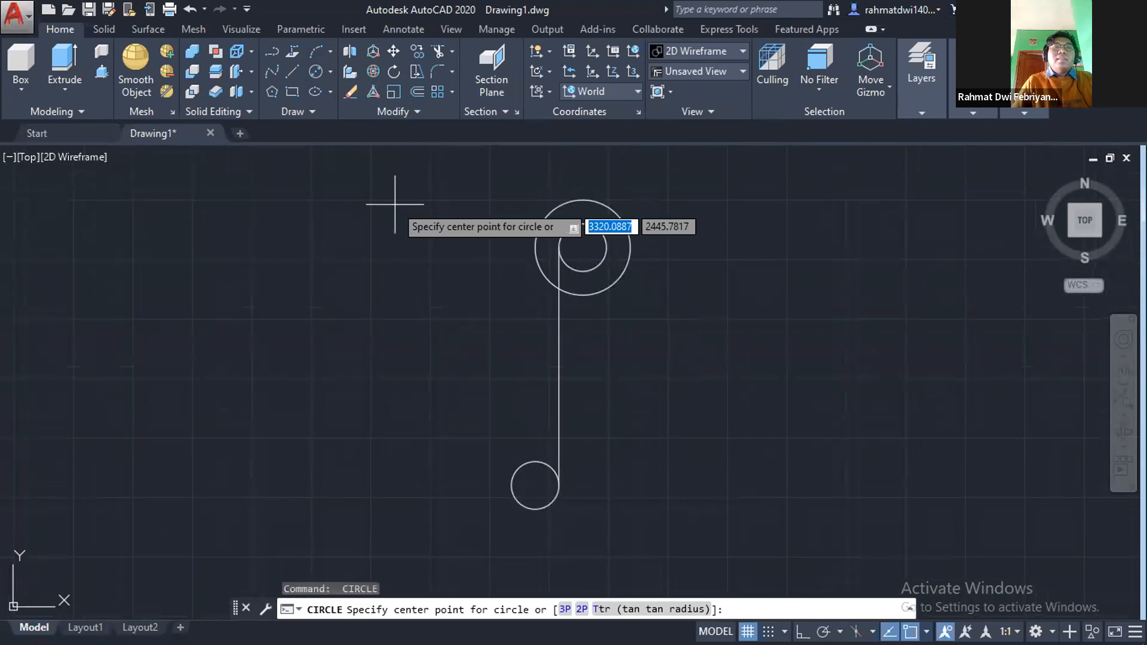
{"action": "left_click", "coordinate": [535, 486]}
{"action": "type", "text": "80"}
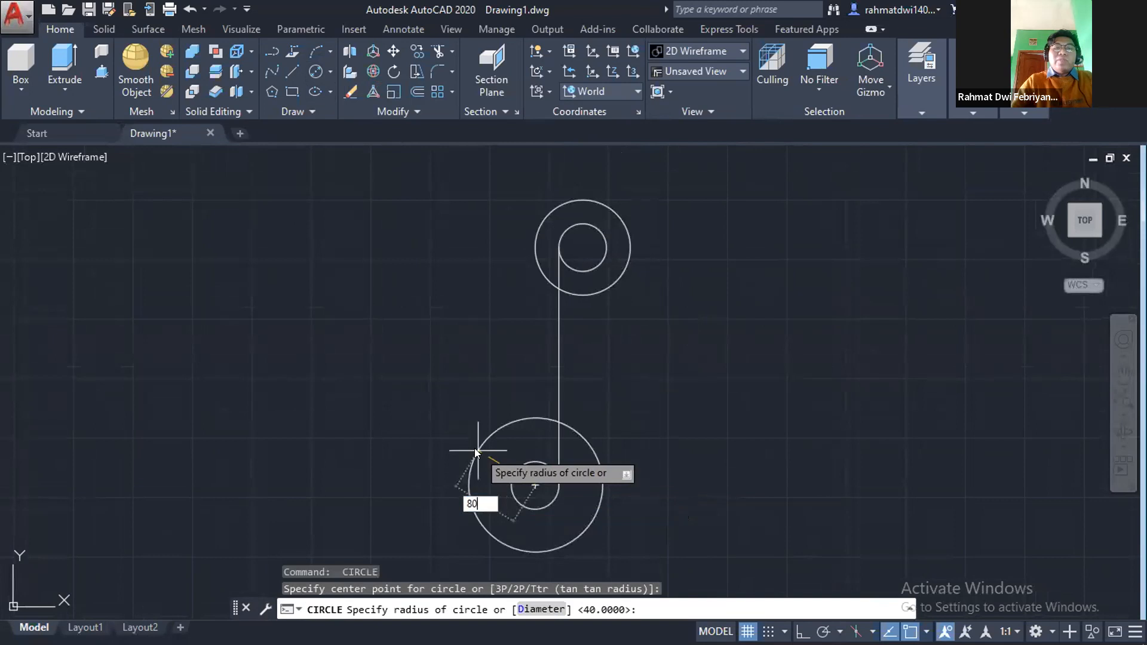
{"action": "key", "text": "Escape"}
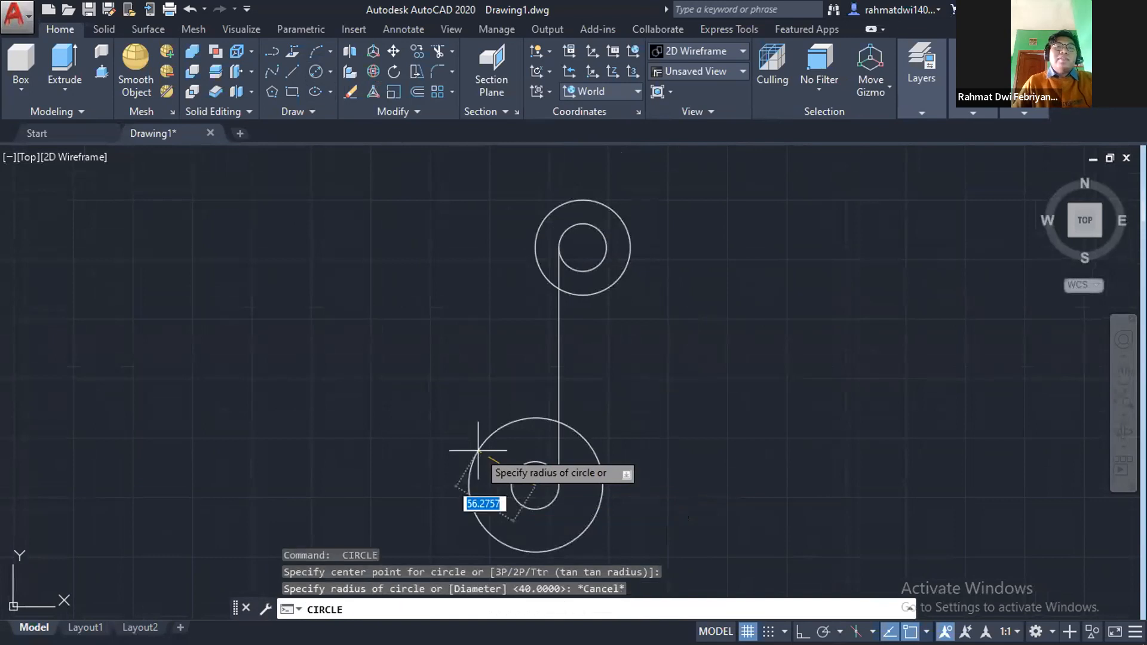
Draw a circle of diameter 80 concentric with the lower circle.
{"action": "key", "text": "Return"}
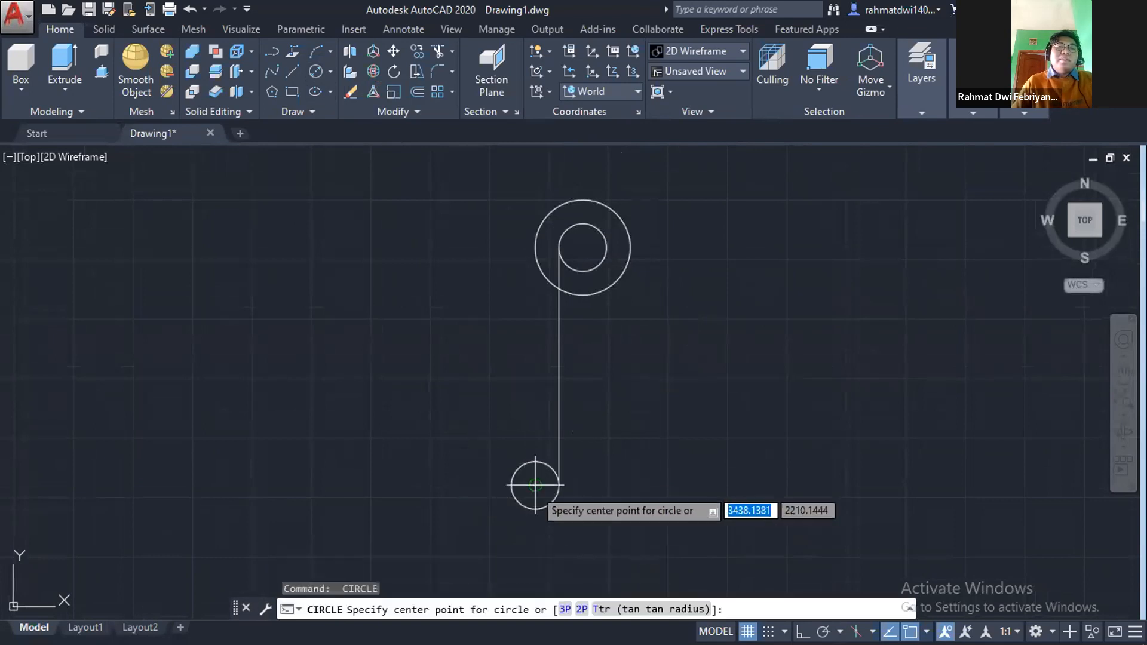
{"action": "left_click", "coordinate": [535, 485]}
{"action": "type", "text": "80"}
{"action": "key", "text": "Return"}
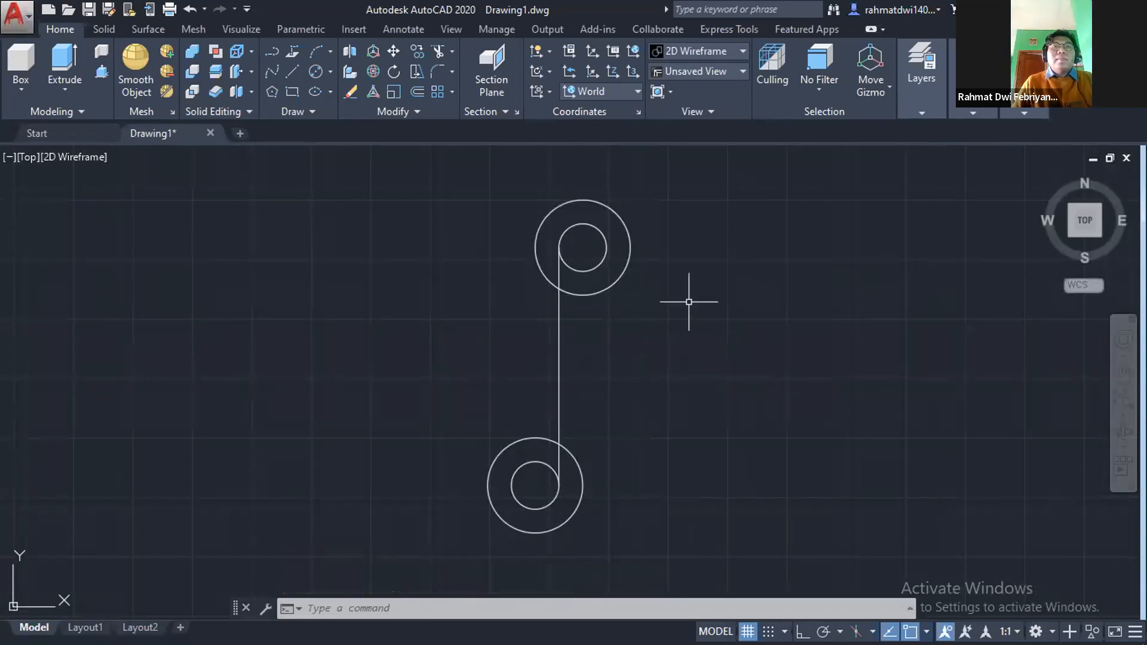
Check Drawing 1.pdf, and in AutoCAD draw a horizontal line 100 units long leftward from the midpoint of the vertical line.
{"action": "scroll", "coordinate": [689, 299], "scroll_direction": "down", "scroll_amount": 2}
{"action": "scroll", "coordinate": [689, 300], "scroll_direction": "down", "scroll_amount": 2}
{"action": "mouse_move", "coordinate": [686, 297]}
{"action": "middle_mouse_down"}
{"action": "mouse_move", "coordinate": [520, 333]}
{"action": "mouse_move", "coordinate": [566, 329]}
{"action": "middle_mouse_up"}
{"action": "scroll", "coordinate": [543, 328], "scroll_direction": "up", "scroll_amount": 2}
{"action": "scroll", "coordinate": [532, 331], "scroll_direction": "up", "scroll_amount": 2}
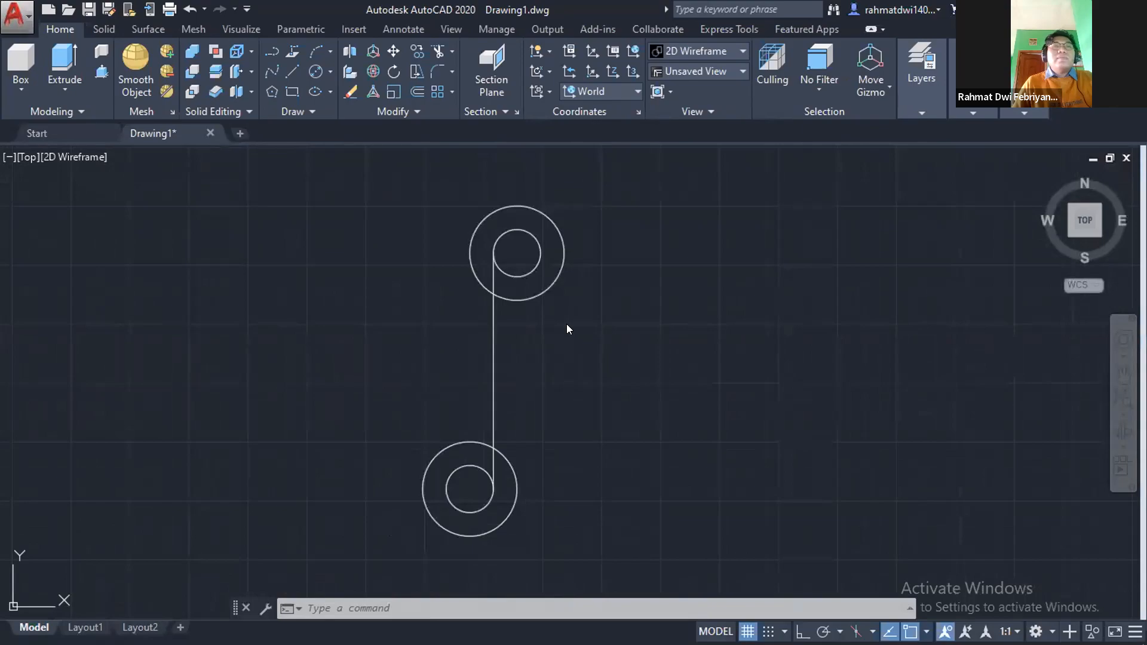
{"action": "key", "text": "alt+Tab"}
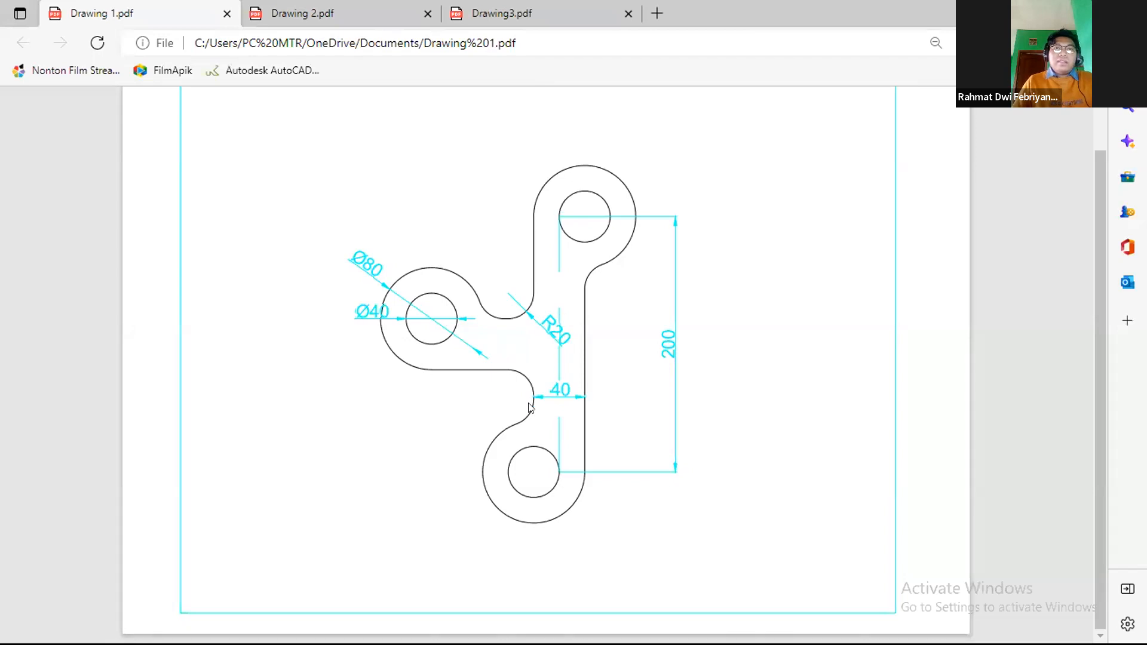
{"action": "key", "text": "alt+Tab"}
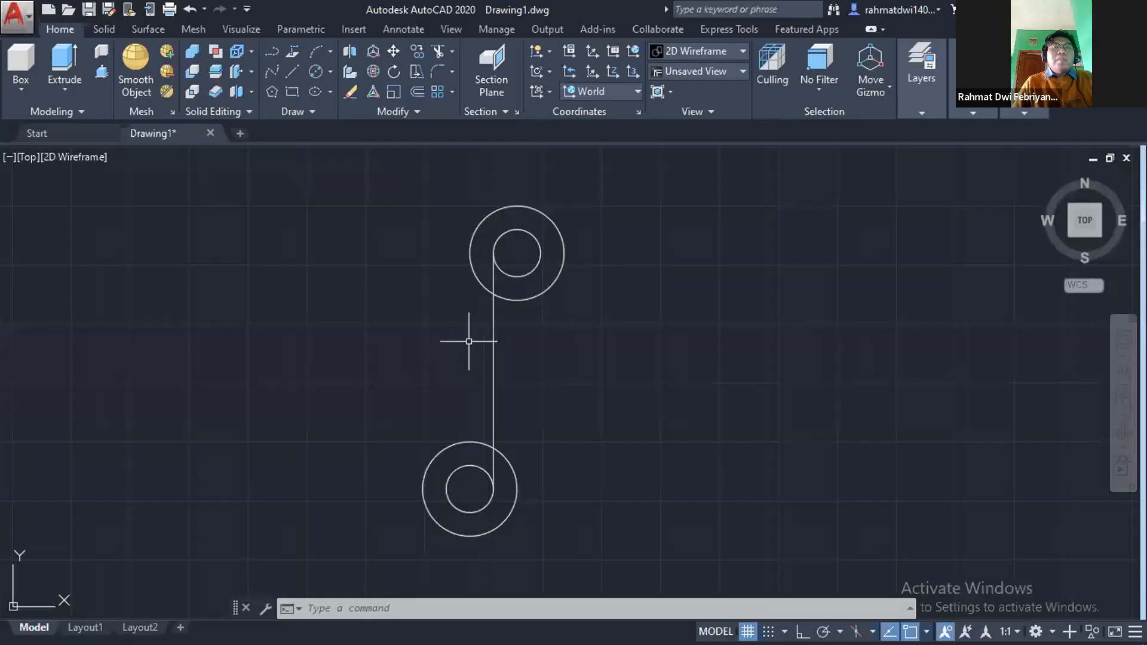
{"action": "type", "text": "l"}
{"action": "key", "text": "Return"}
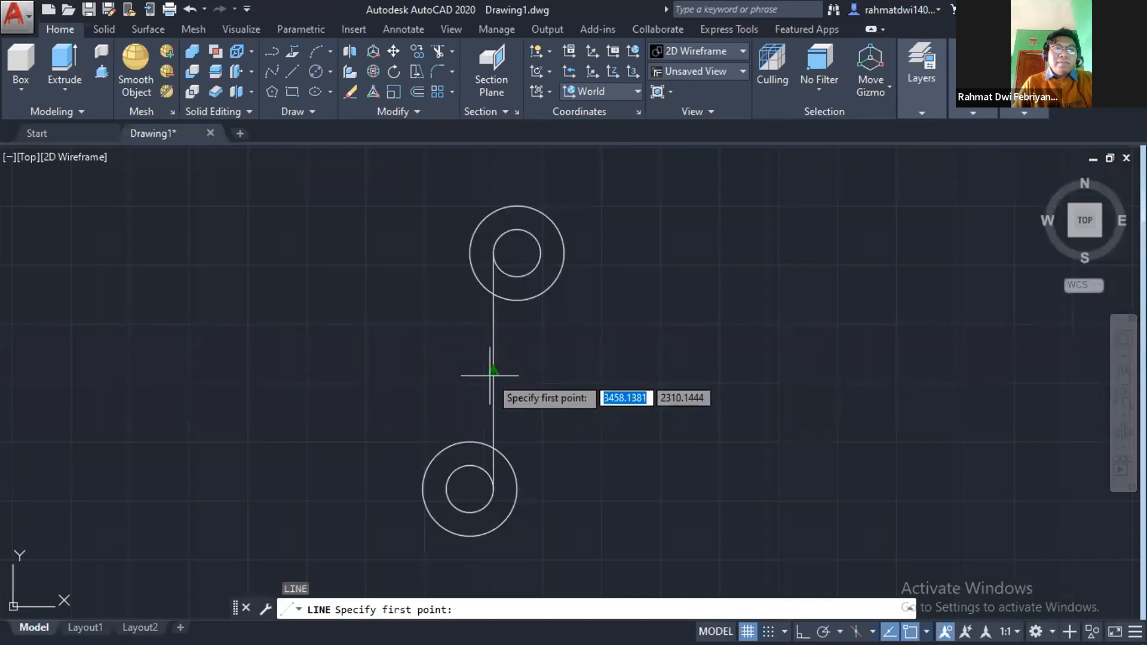
{"action": "left_click", "coordinate": [493, 371]}
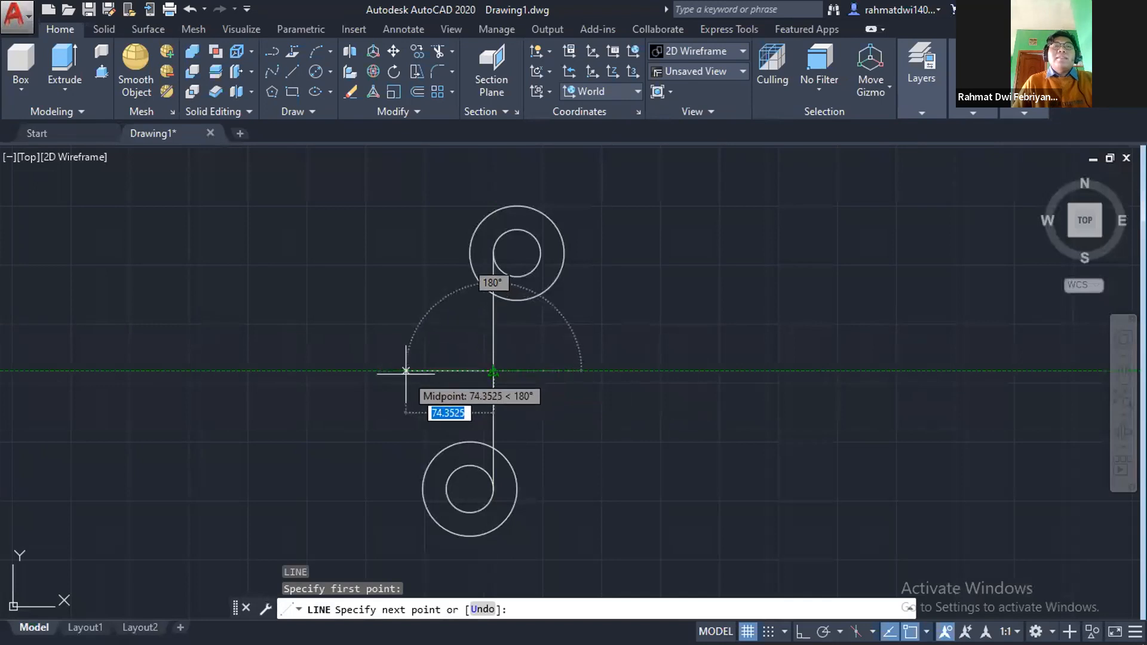
{"action": "type", "text": "100"}
{"action": "key", "text": "Return"}
{"action": "key", "text": "Escape"}
{"action": "key", "text": "alt+Tab"}
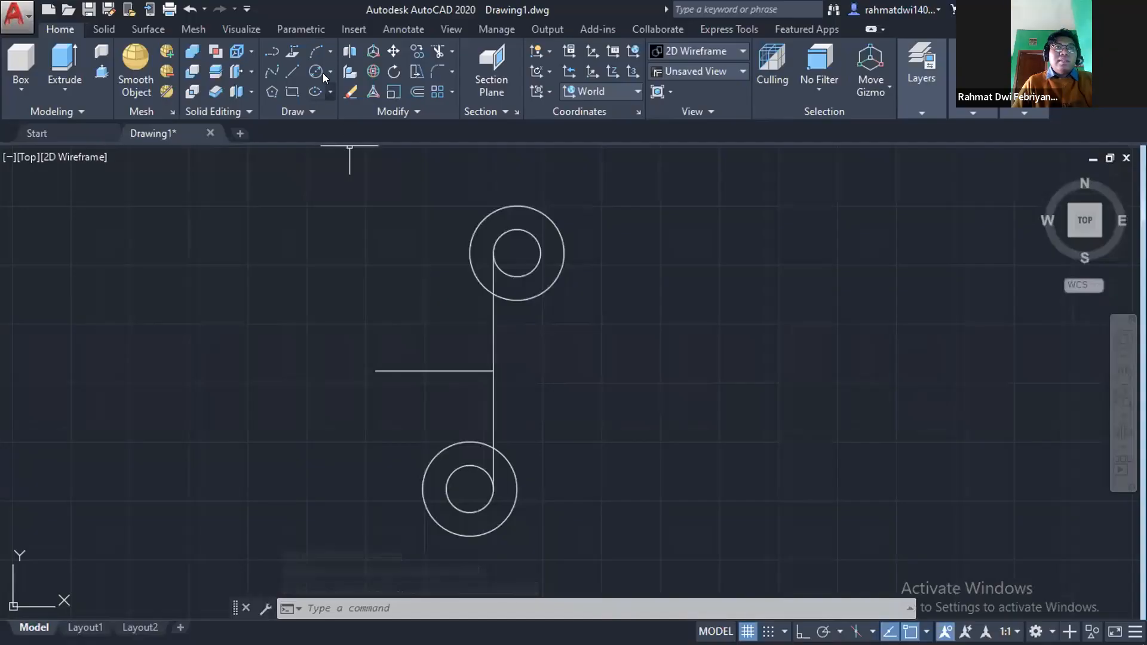
{"action": "left_click", "coordinate": [329, 71]}
{"action": "left_click", "coordinate": [343, 167]}
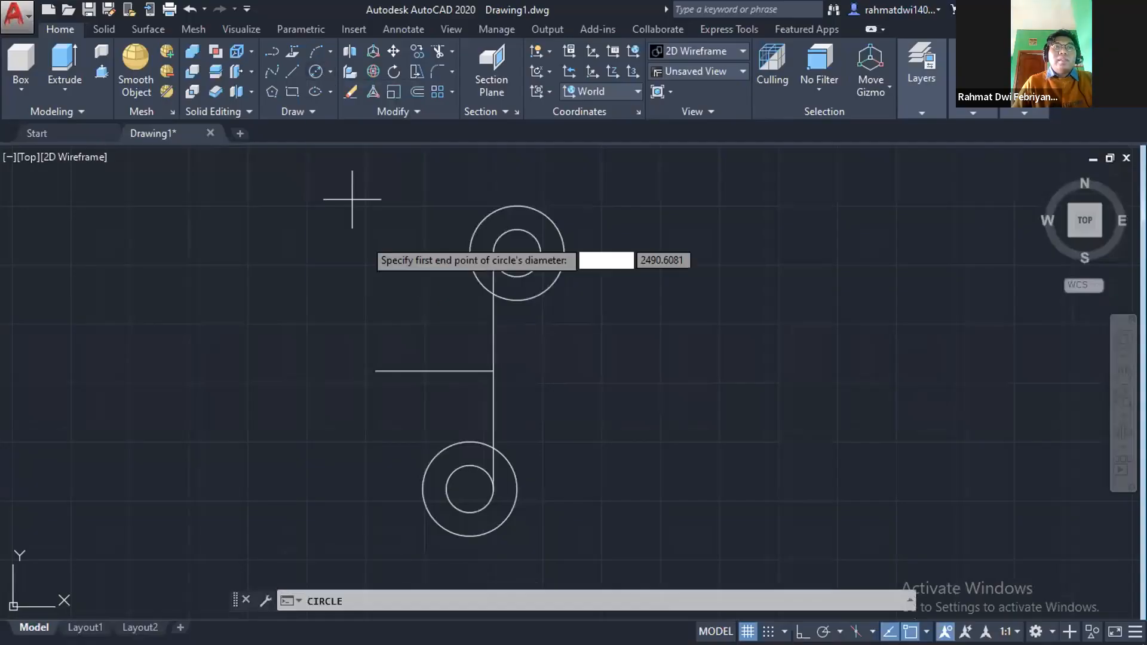
{"action": "left_click", "coordinate": [375, 371]}
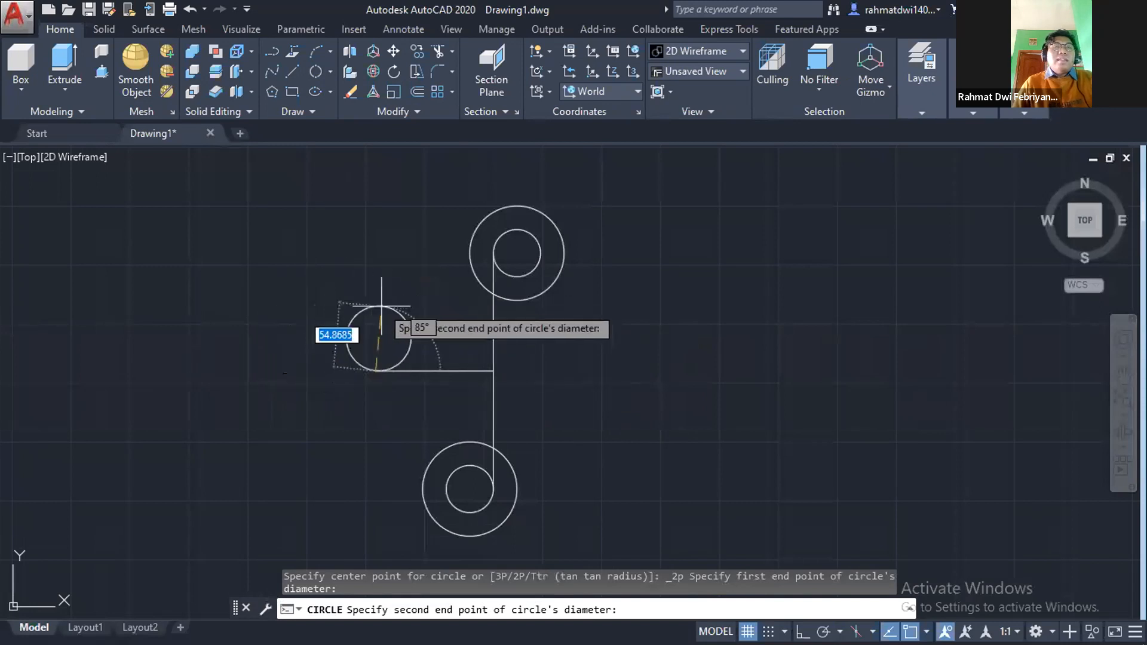
{"action": "key", "text": "Escape"}
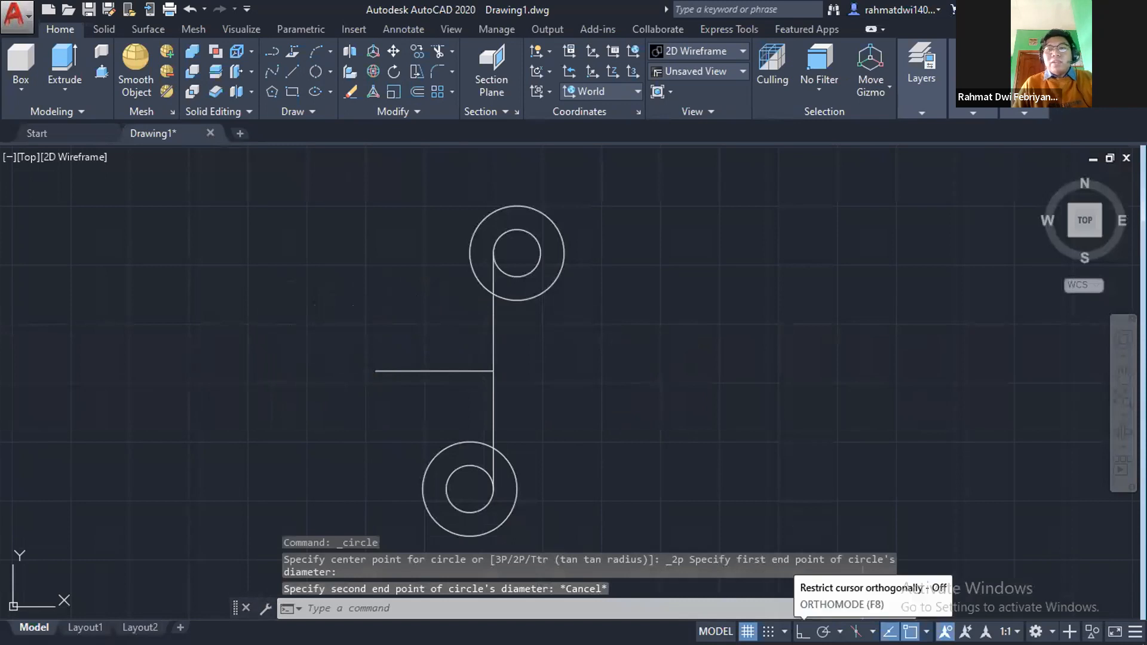
Turn on Ortho mode and draw a 2-Point circle of diameter 40 extending upward from the horizontal line's free left endpoint.
{"action": "left_click", "coordinate": [803, 631]}
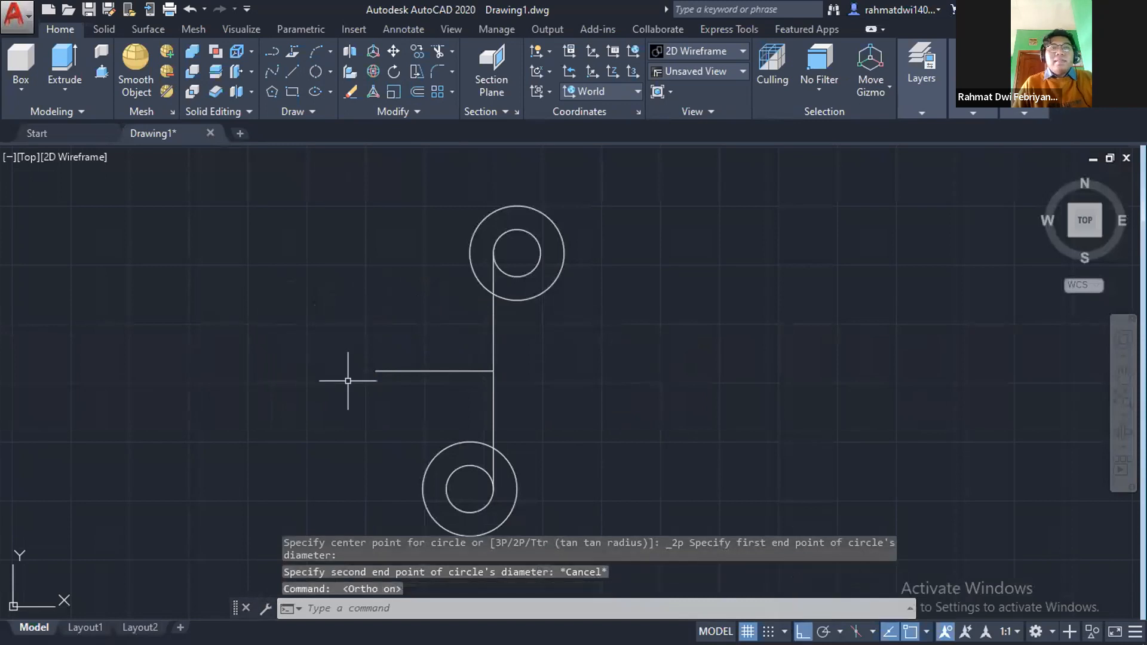
{"action": "left_click", "coordinate": [315, 72]}
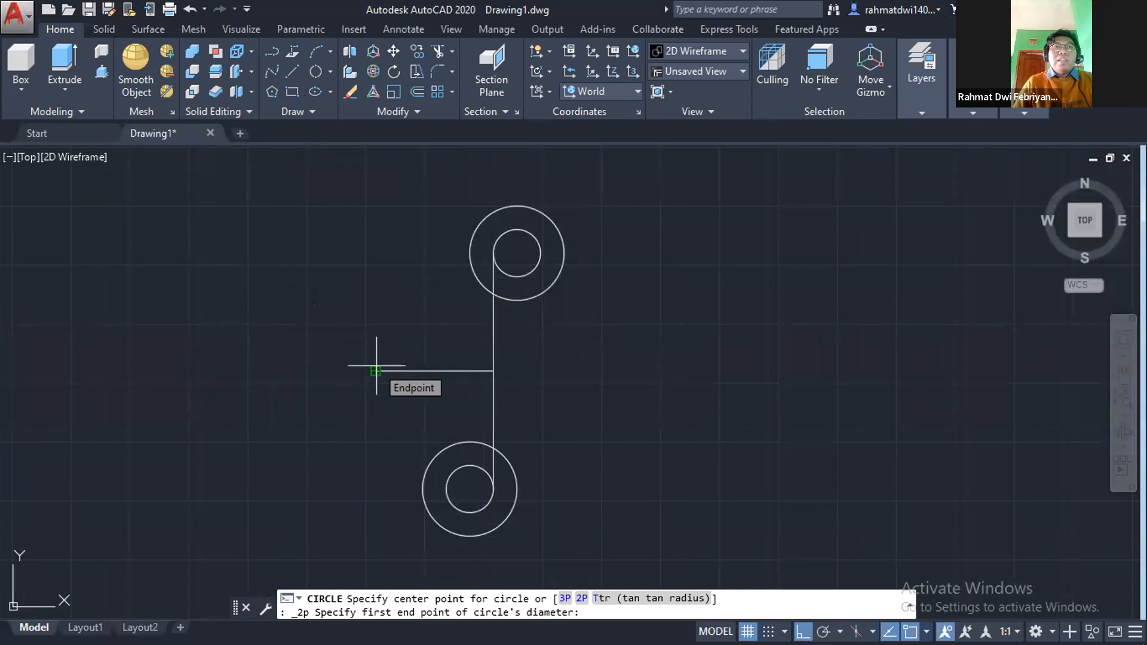
{"action": "left_click", "coordinate": [376, 366]}
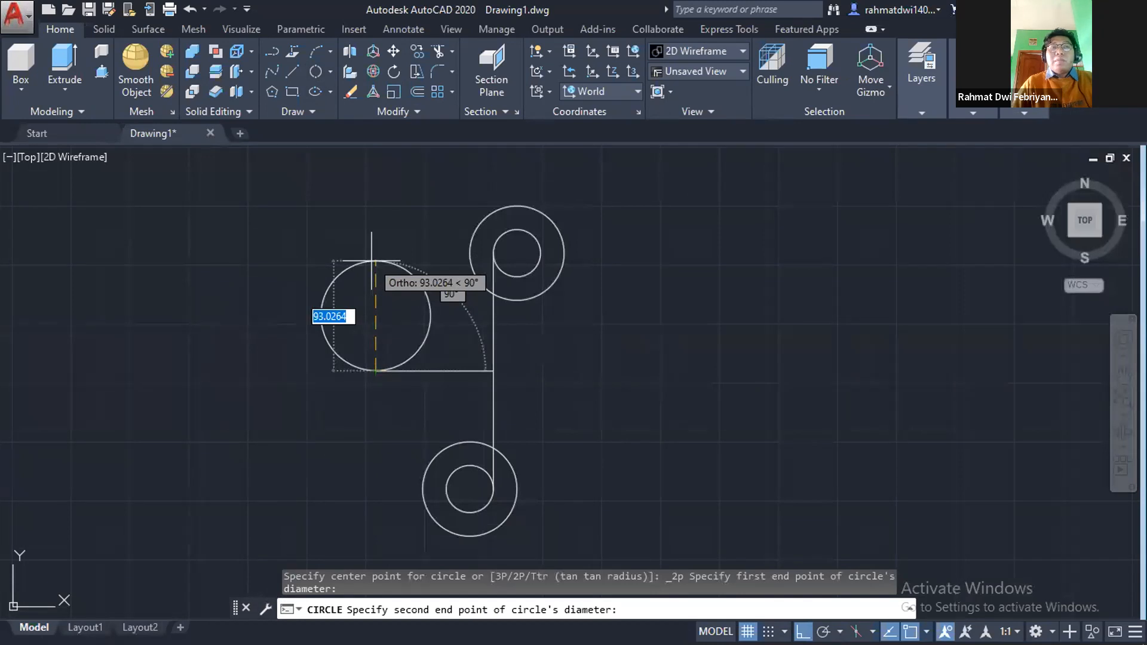
{"action": "type", "text": "40"}
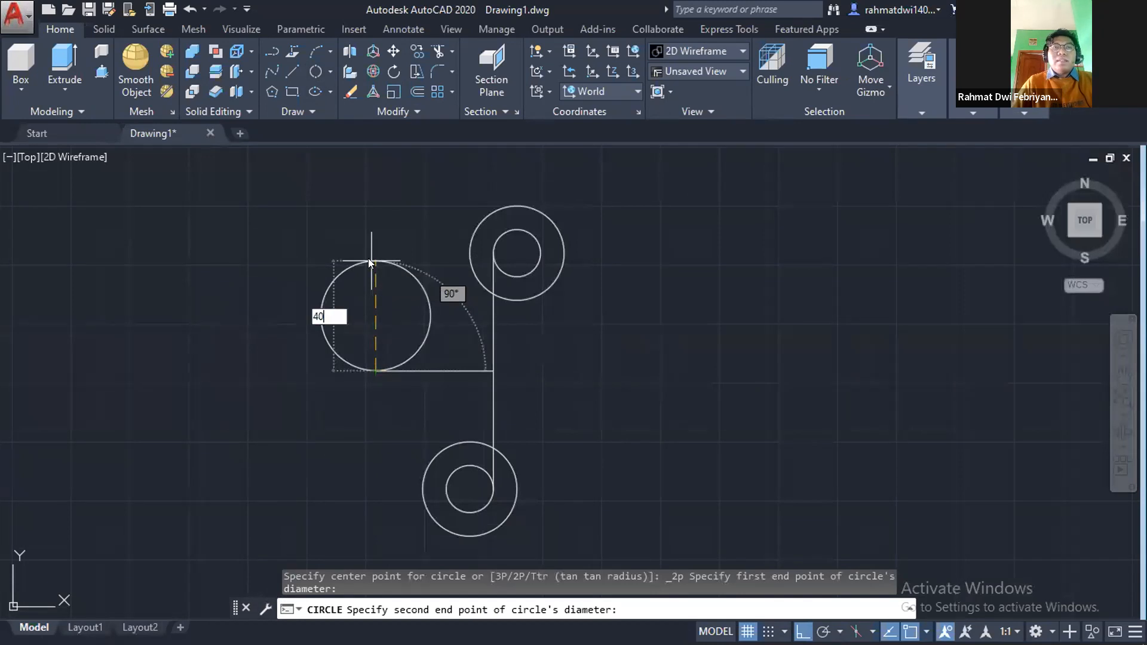
{"action": "key", "text": "Return"}
{"action": "key", "text": "Return"}
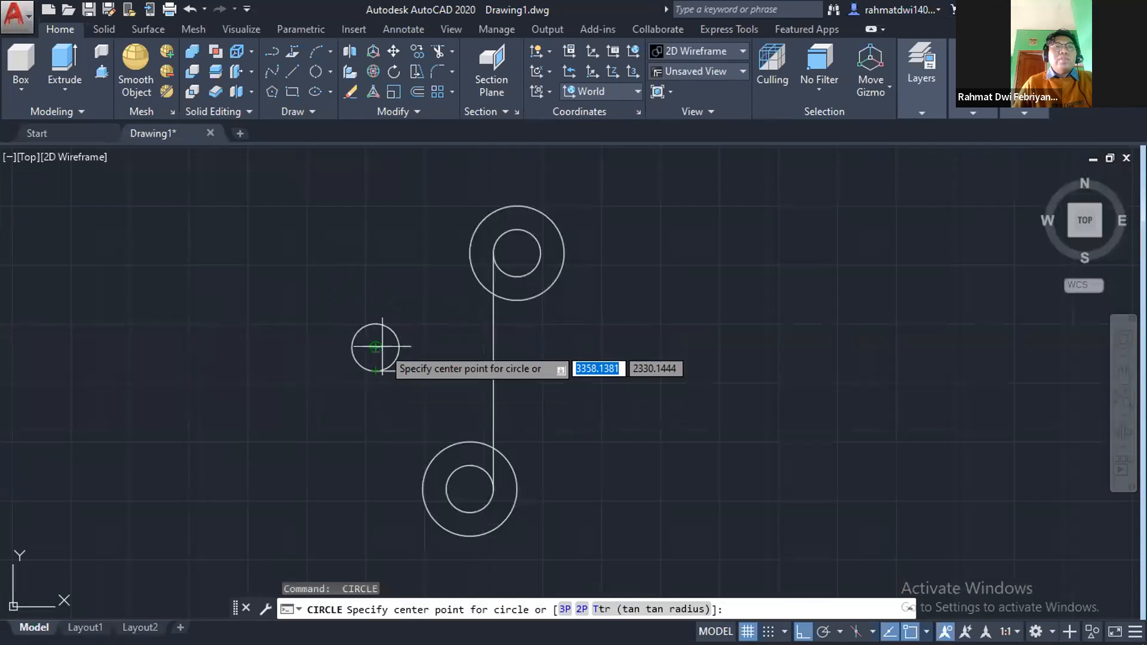
{"action": "left_click", "coordinate": [376, 347]}
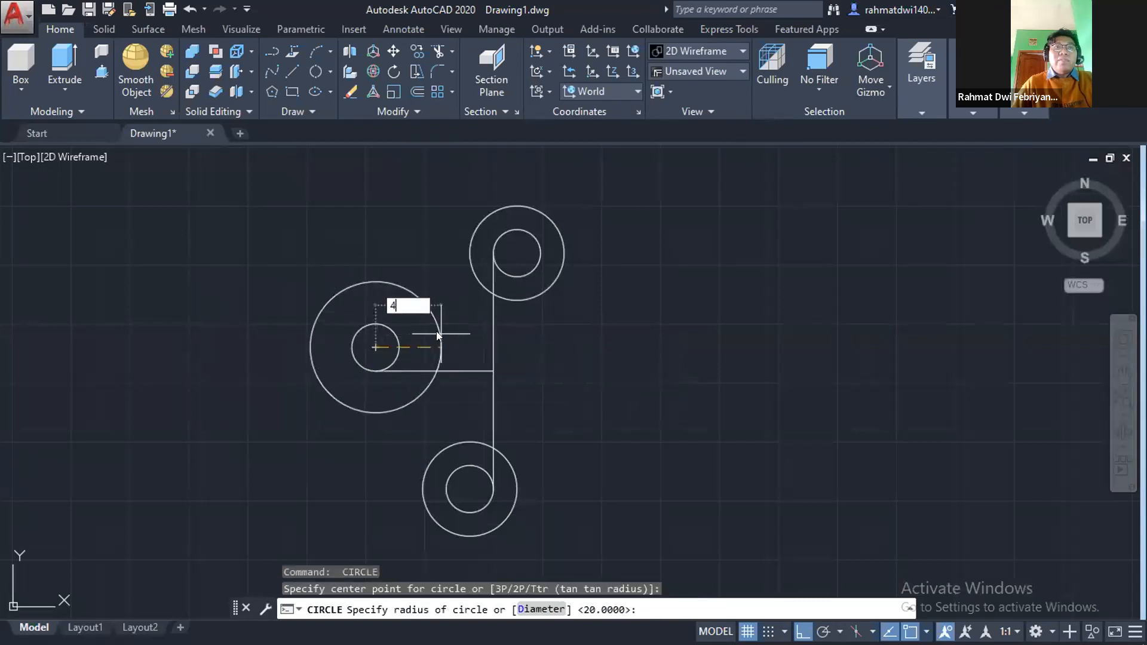
{"action": "key", "text": "Escape"}
Draw a circle of radius 40 concentric with the small circle at the horizontal line's left end.
{"action": "key", "text": "Return"}
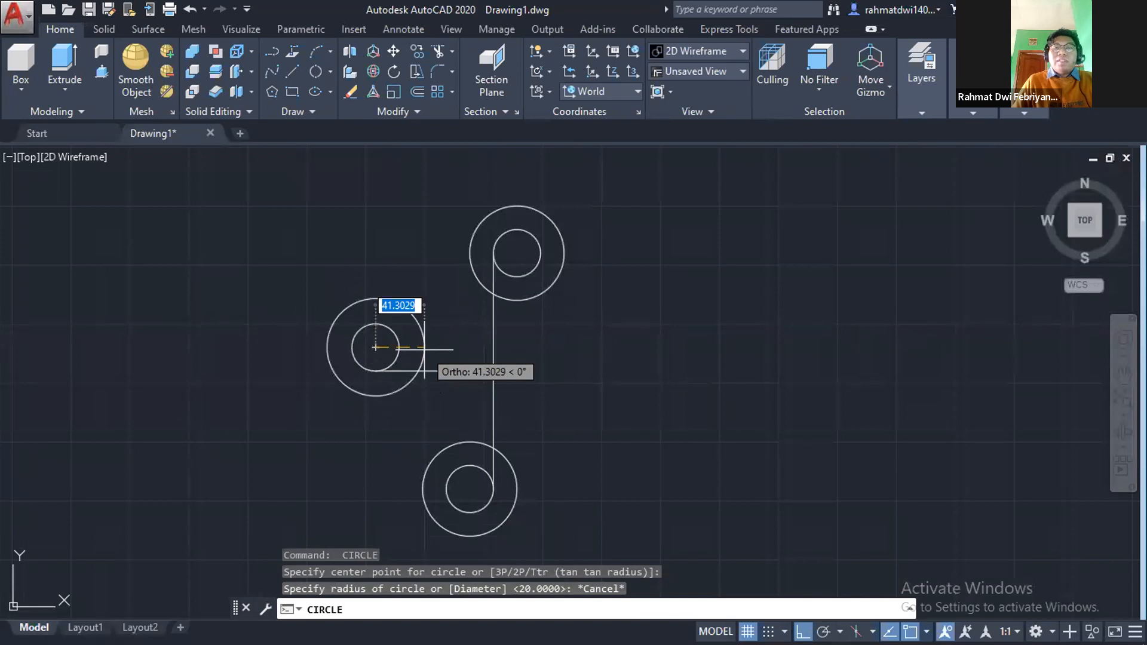
{"action": "type", "text": "40"}
{"action": "key", "text": "Return"}
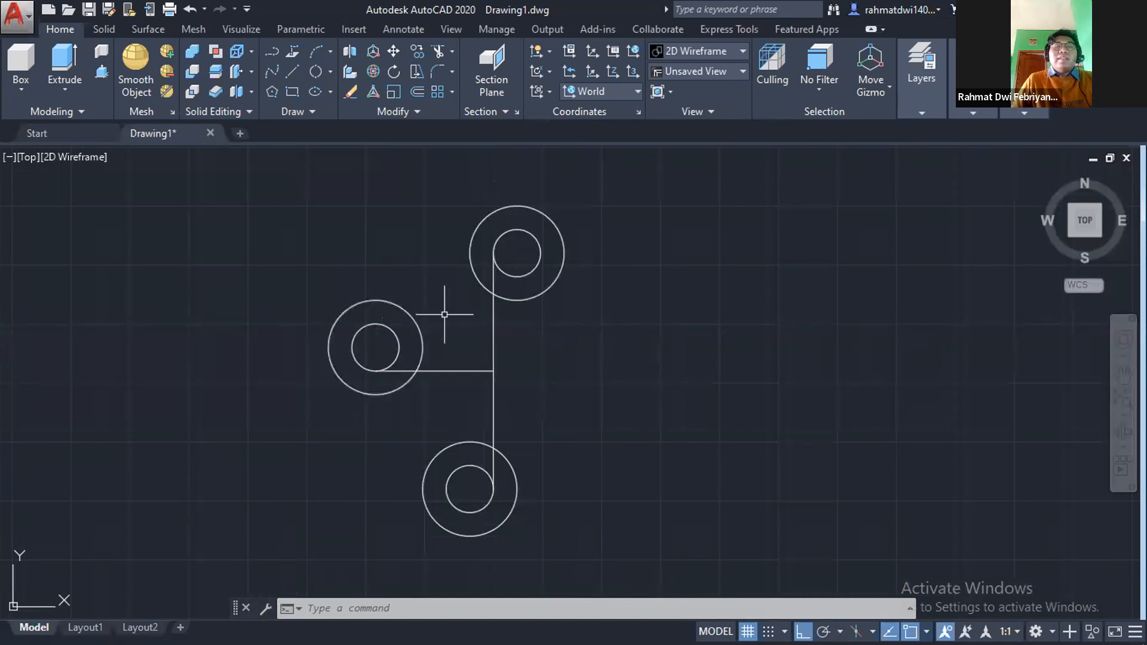
Check Drawing 1.pdf, and in AutoCAD draw a vertical line 200 units long upward from the lower small circle's left quadrant.
{"action": "key", "text": "alt+Tab"}
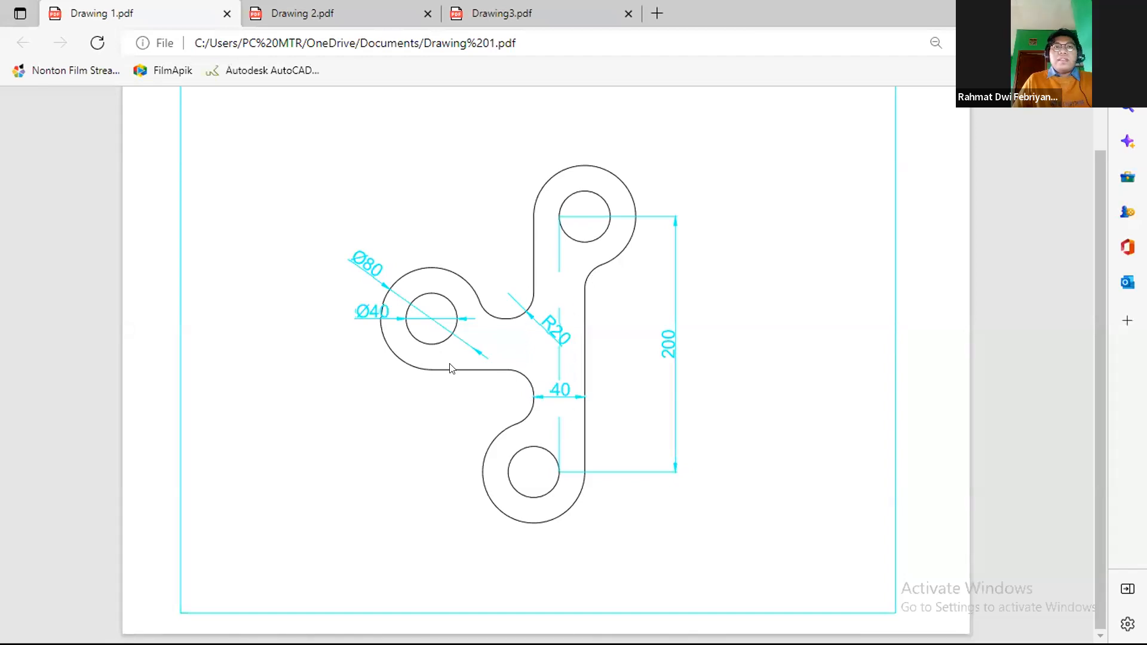
{"action": "key", "text": "alt+Tab"}
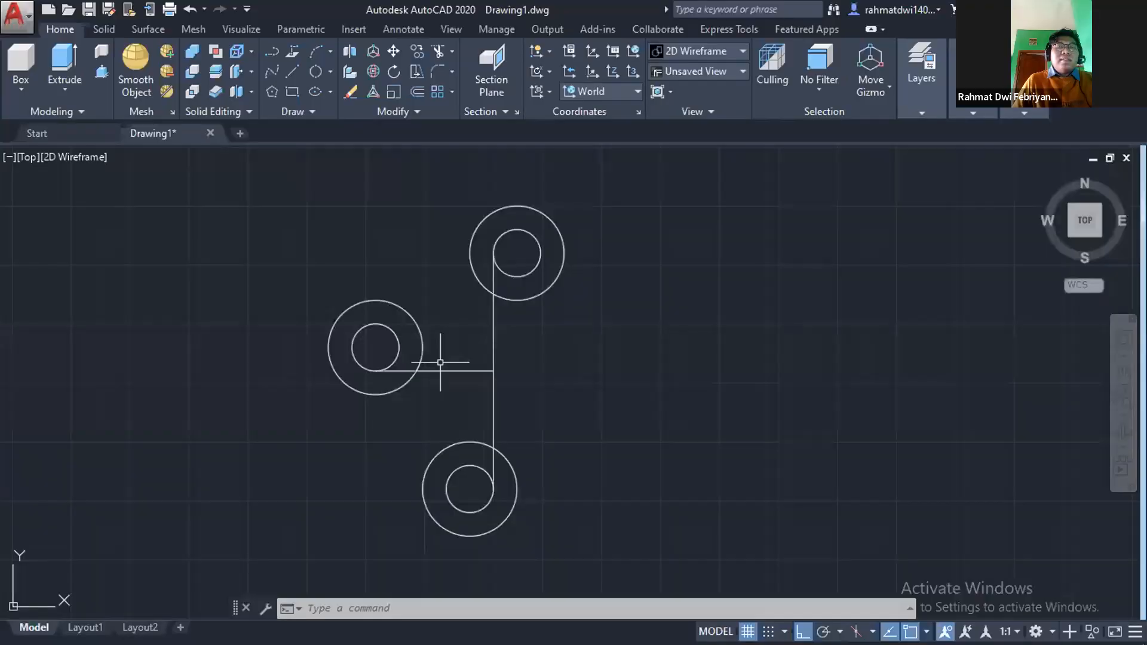
{"action": "type", "text": "l"}
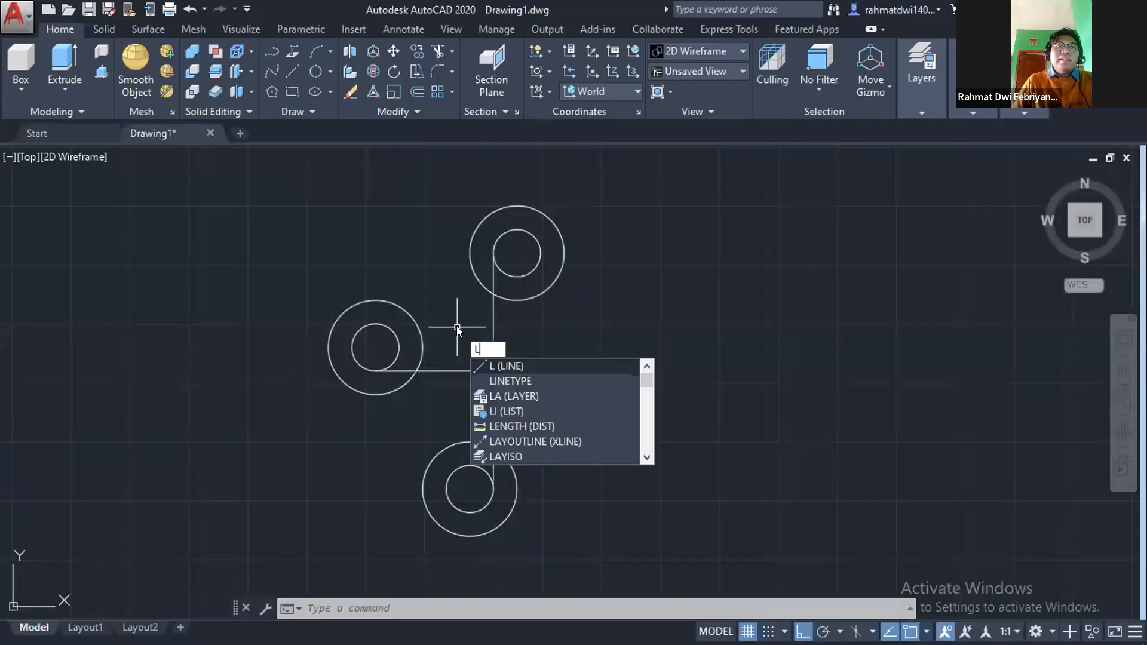
{"action": "key", "text": "Return"}
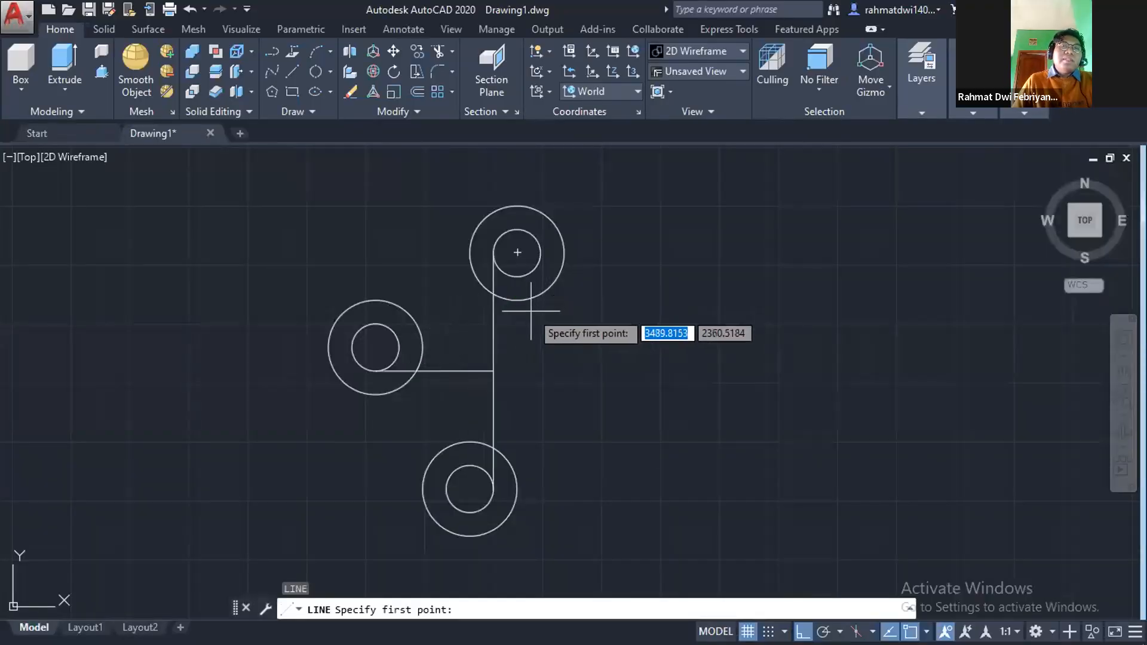
{"action": "left_click", "coordinate": [447, 489]}
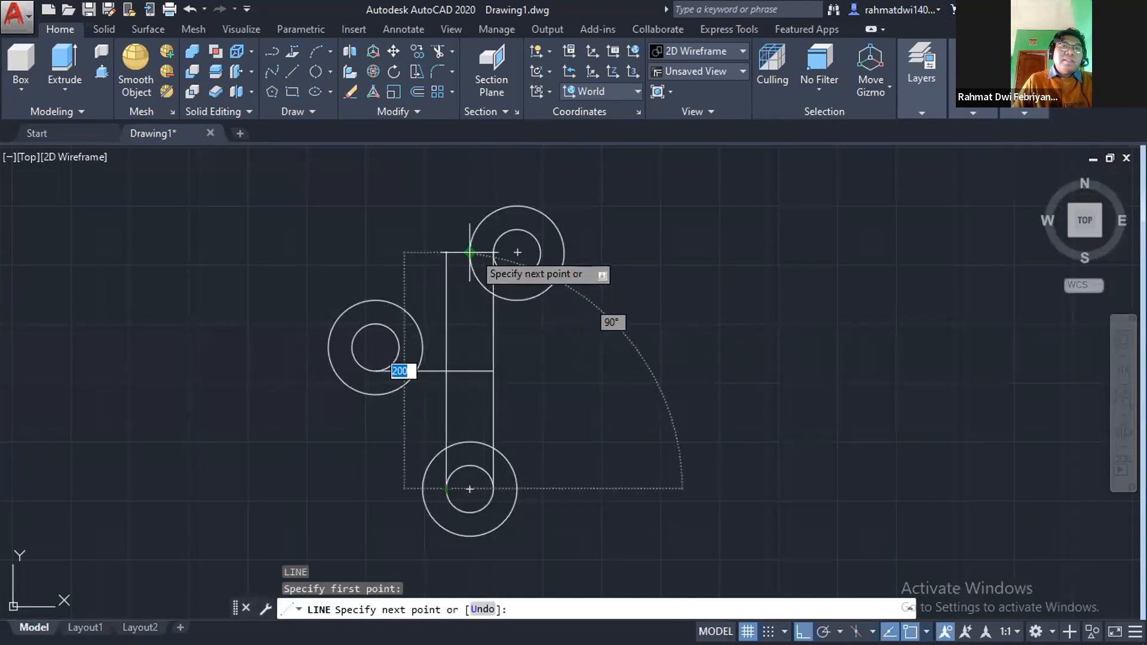
{"action": "key", "text": "alt+Tab"}
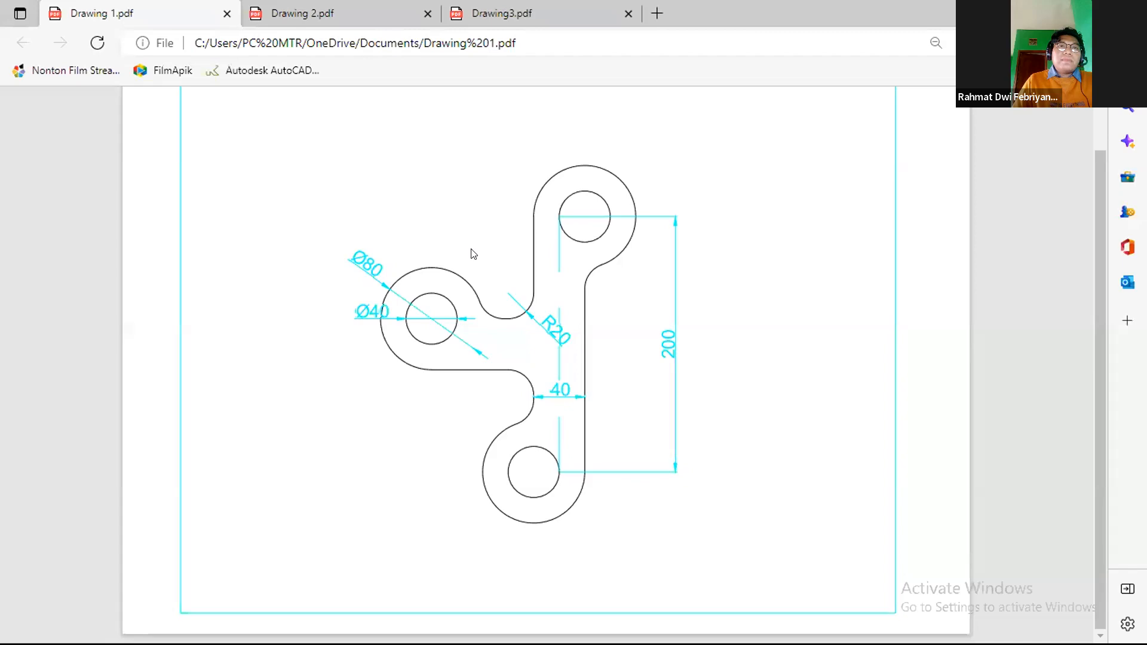
{"action": "key", "text": "alt+Tab"}
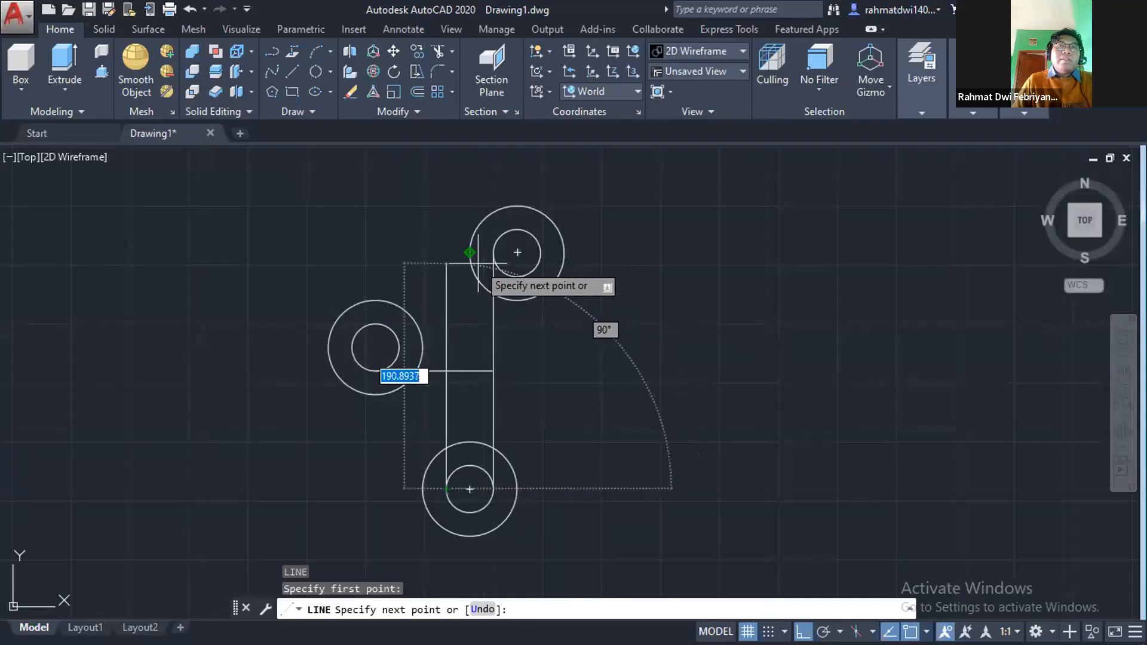
{"action": "key", "text": "alt+Tab"}
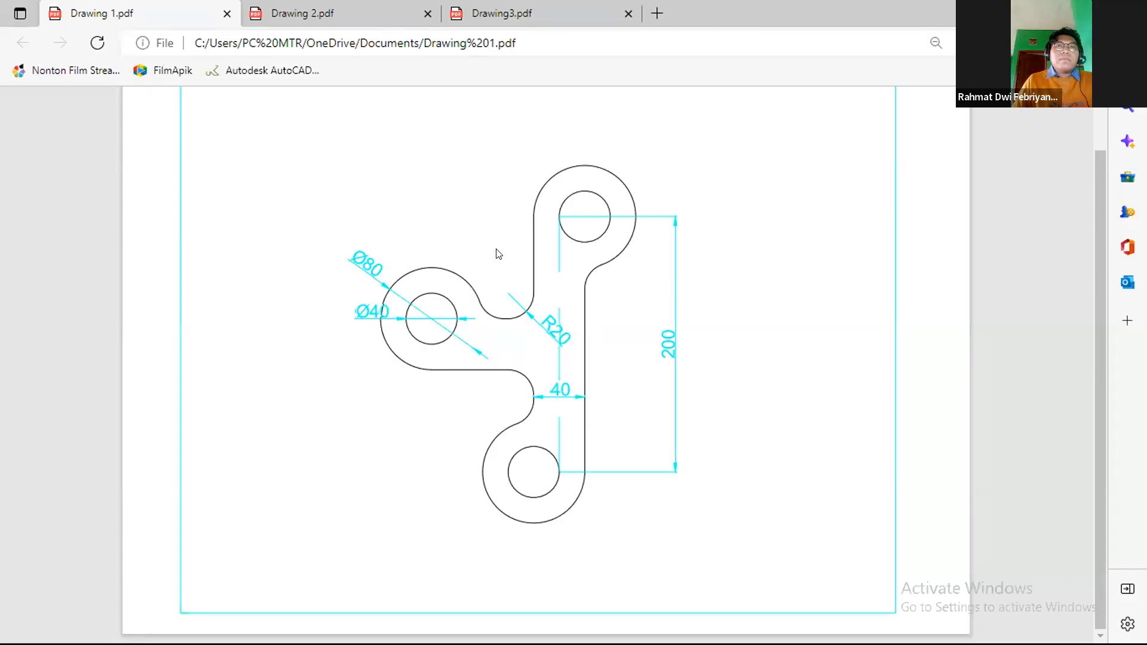
{"action": "key", "text": "alt+Tab"}
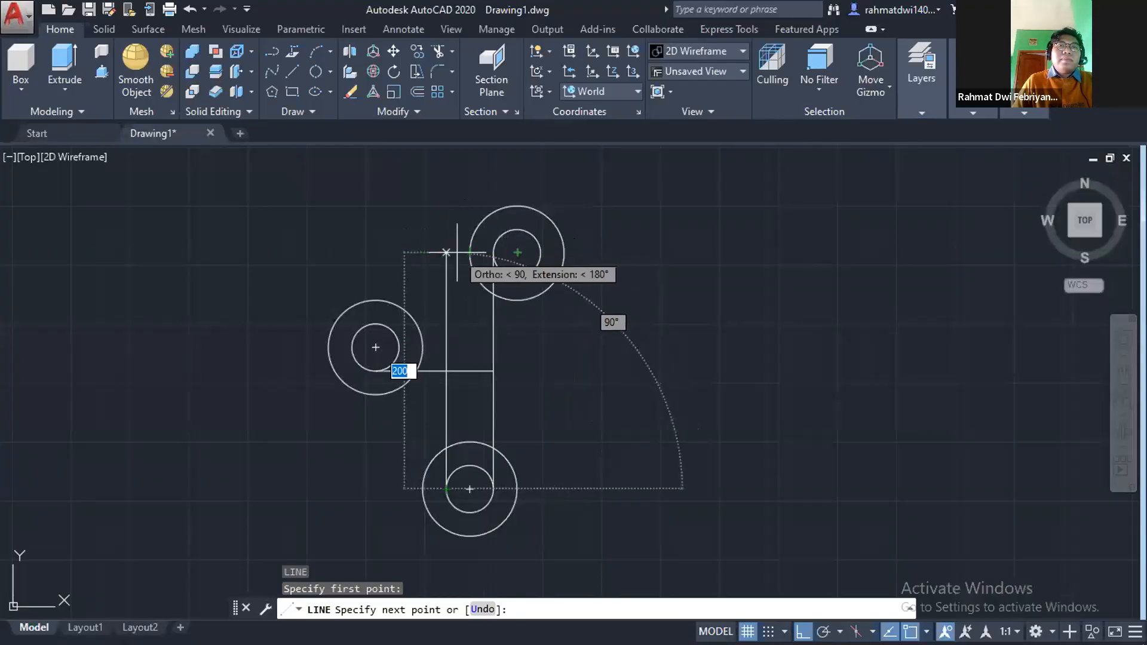
{"action": "left_click", "coordinate": [447, 252]}
{"action": "key", "text": "Escape"}
{"action": "key", "text": "alt+Tab"}
{"action": "key", "text": "alt+Tab"}
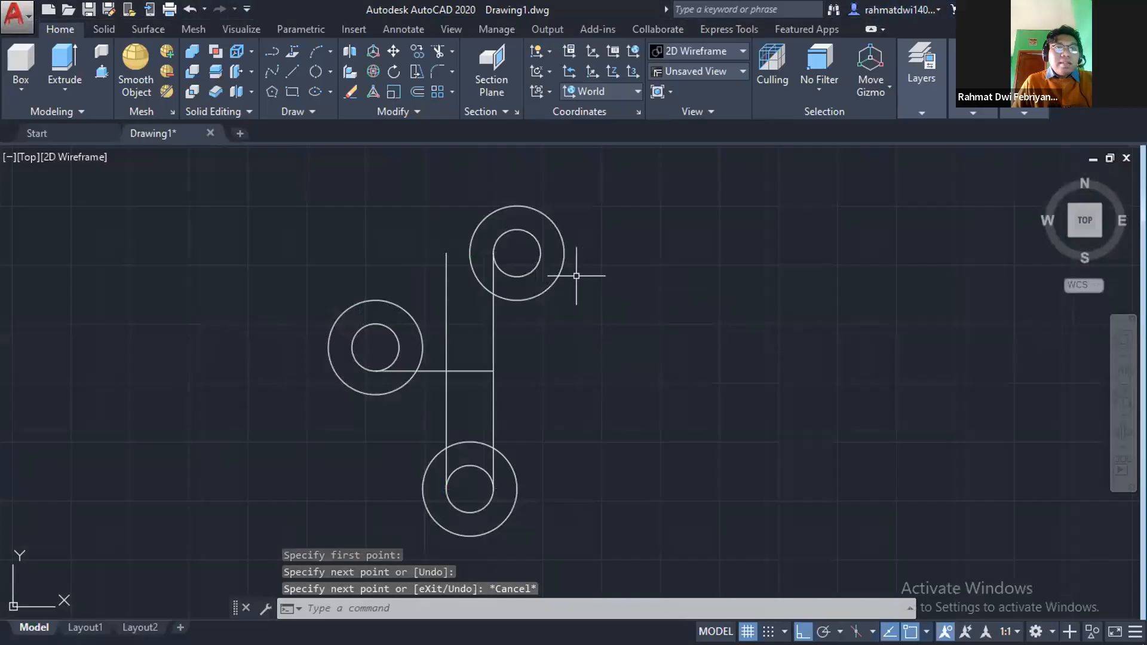
Undo the lines and circles added after the first vertical line, and delete the remaining upper circle.
{"action": "key", "text": "ctrl+z"}
{"action": "key", "text": "ctrl+z"}
{"action": "key", "text": "ctrl+z"}
{"action": "key", "text": "ctrl+z"}
{"action": "key", "text": "ctrl+z"}
{"action": "key", "text": "ctrl+z"}
{"action": "key", "text": "ctrl+z"}
{"action": "key", "text": "ctrl+z"}
{"action": "key", "text": "ctrl+z"}
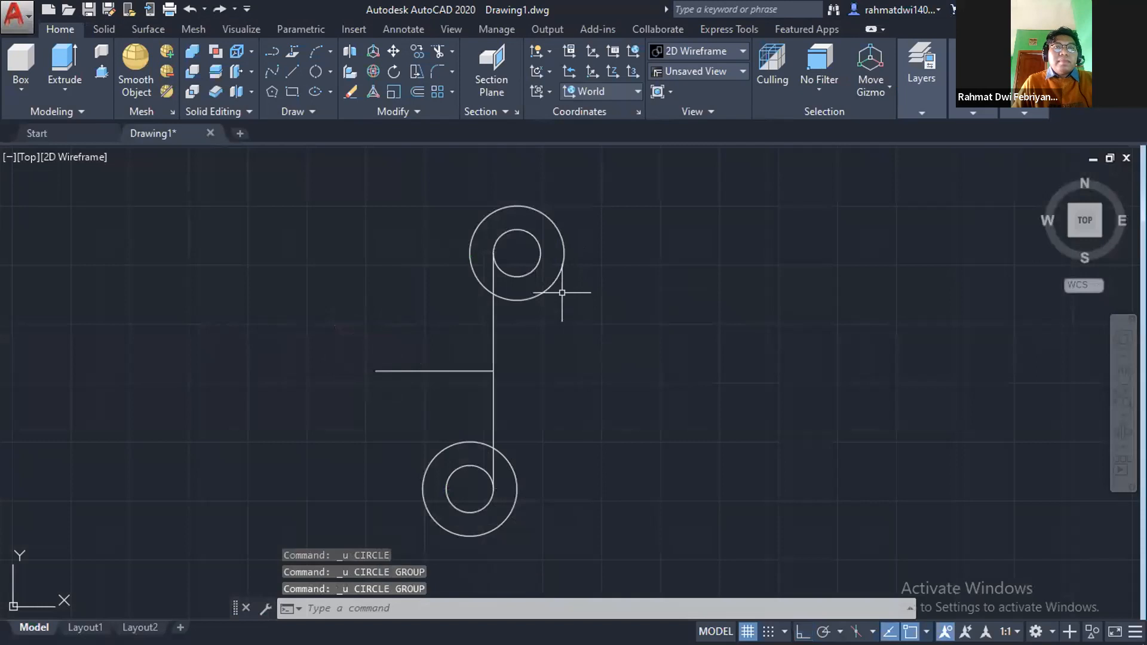
{"action": "key", "text": "ctrl+z"}
{"action": "key", "text": "ctrl+z"}
{"action": "key", "text": "ctrl+z"}
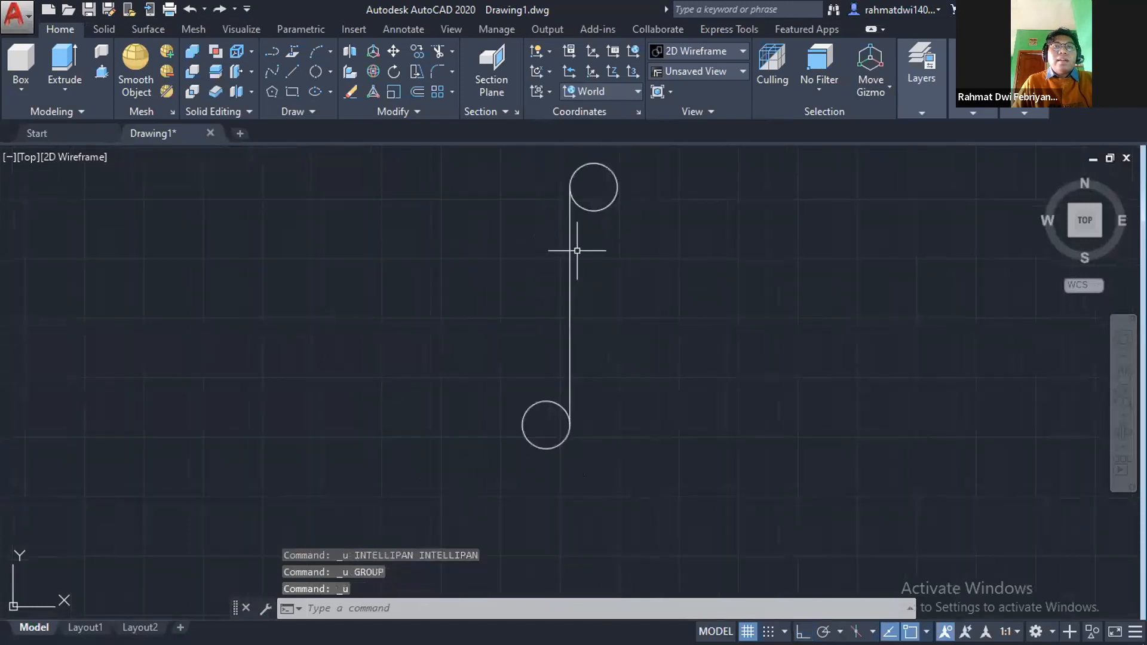
{"action": "left_click", "coordinate": [608, 208]}
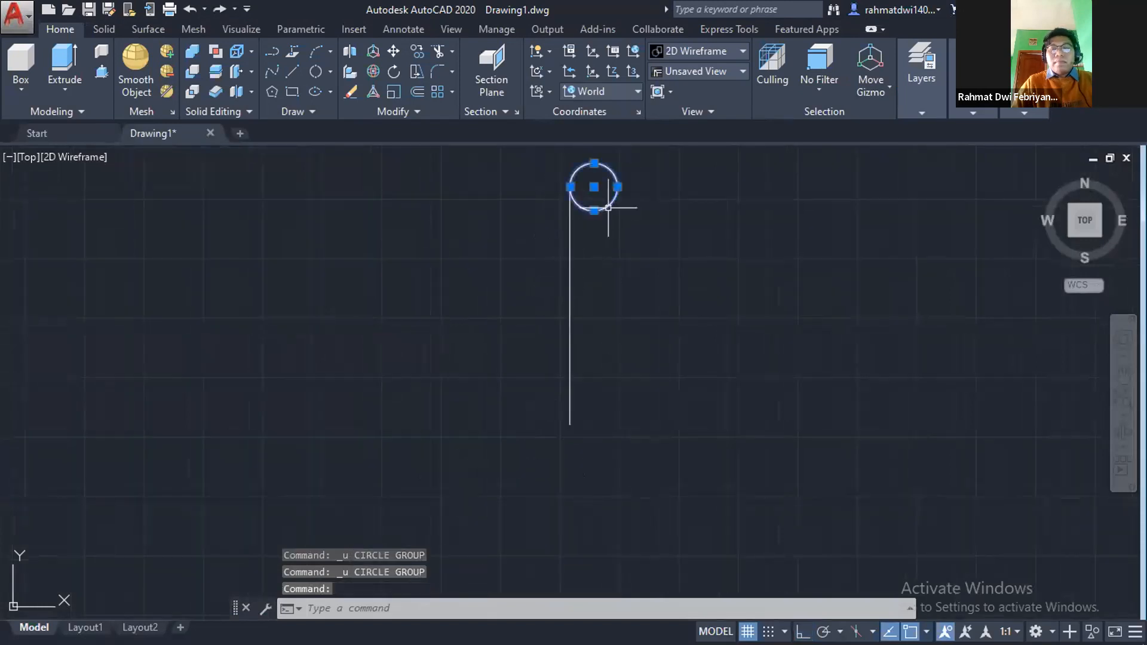
{"action": "key", "text": "Delete"}
Draw a circle of radius 20 centred on each endpoint of the vertical line.
{"action": "type", "text": "c"}
{"action": "key", "text": "Return"}
{"action": "left_click", "coordinate": [563, 178]}
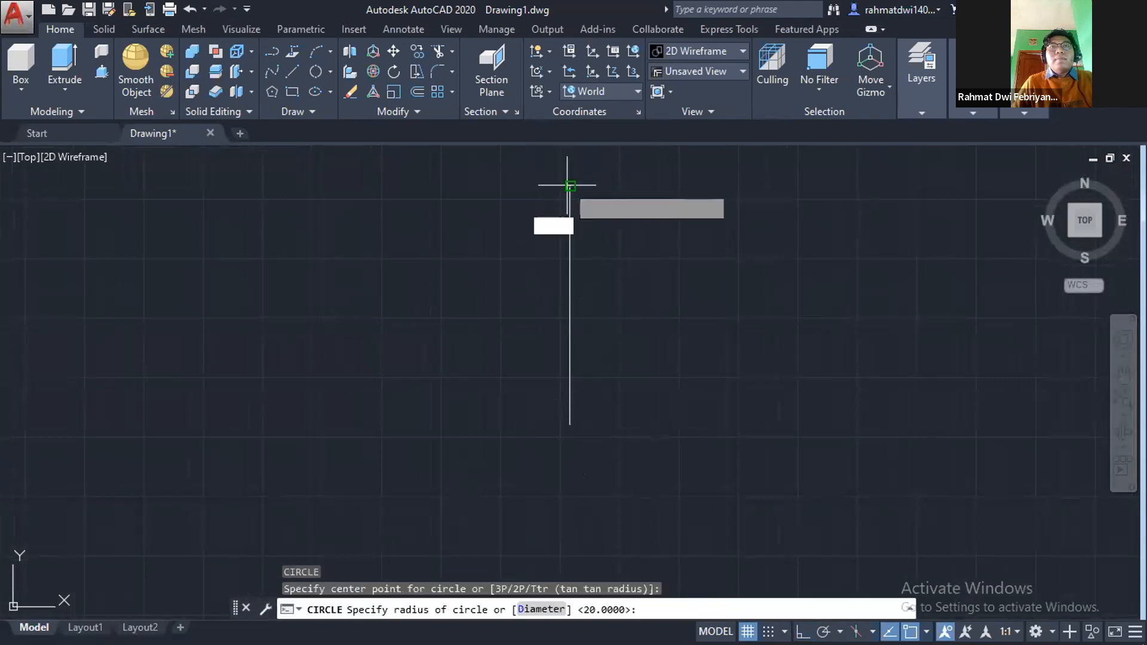
{"action": "type", "text": "20"}
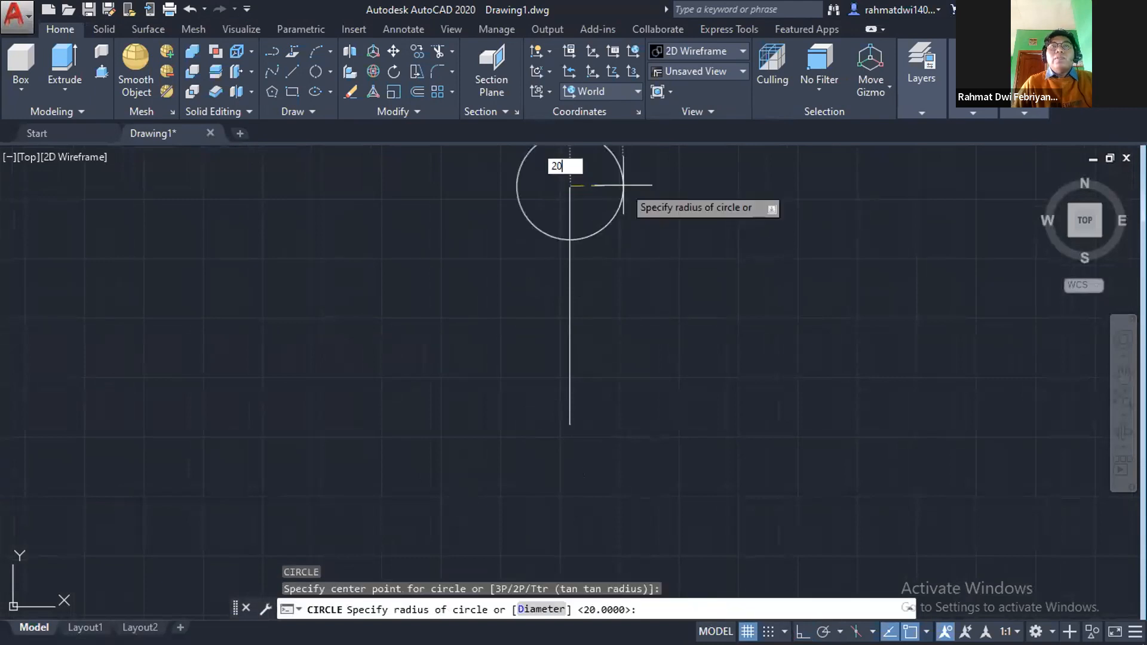
{"action": "key", "text": "Return"}
{"action": "key", "text": "Return"}
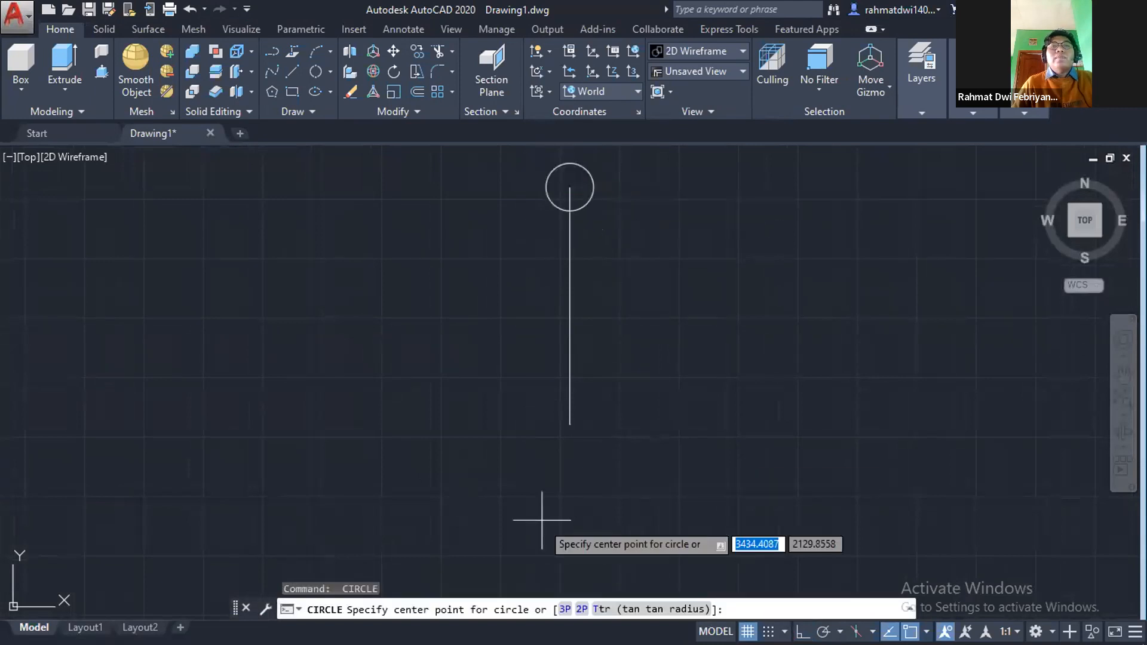
{"action": "left_click", "coordinate": [569, 423]}
{"action": "type", "text": "20"}
{"action": "key", "text": "Return"}
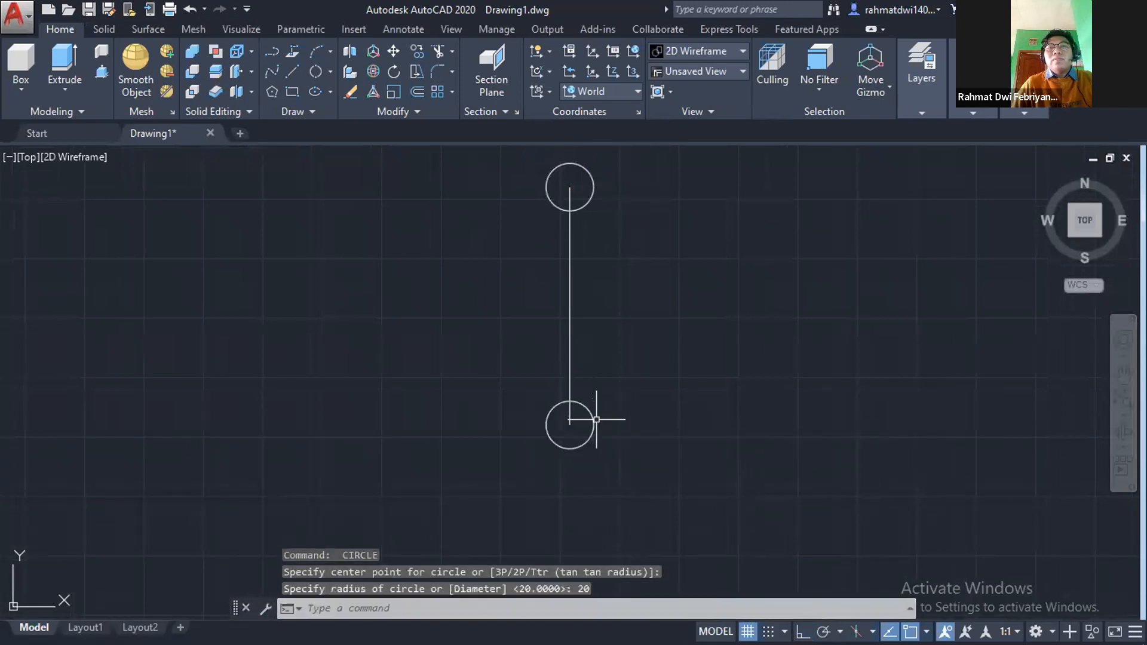
Draw a horizontal line 100 units long leftward from the midpoint of the vertical line.
{"action": "type", "text": "l"}
{"action": "key", "text": "Return"}
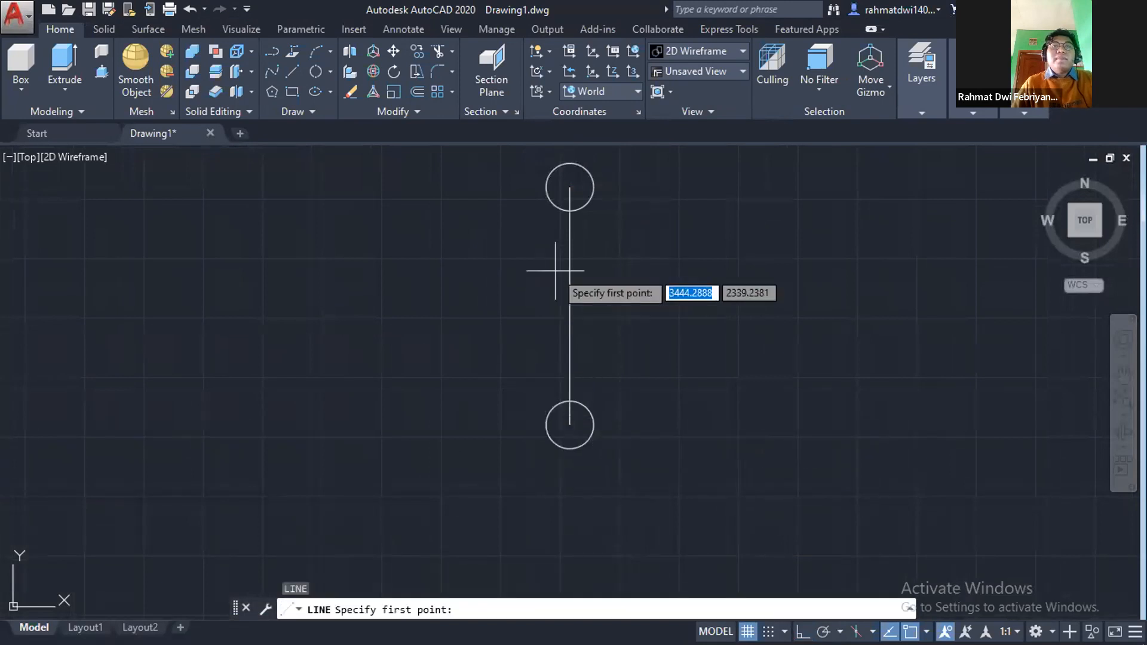
{"action": "left_click", "coordinate": [570, 306]}
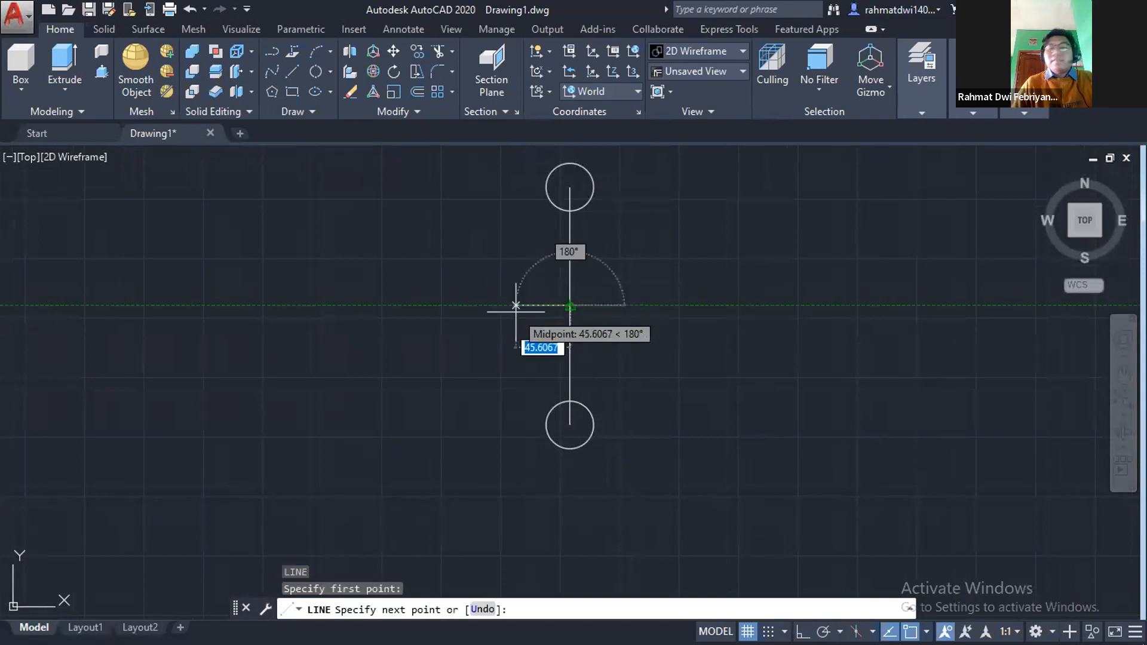
{"action": "type", "text": "100"}
{"action": "key", "text": "Return"}
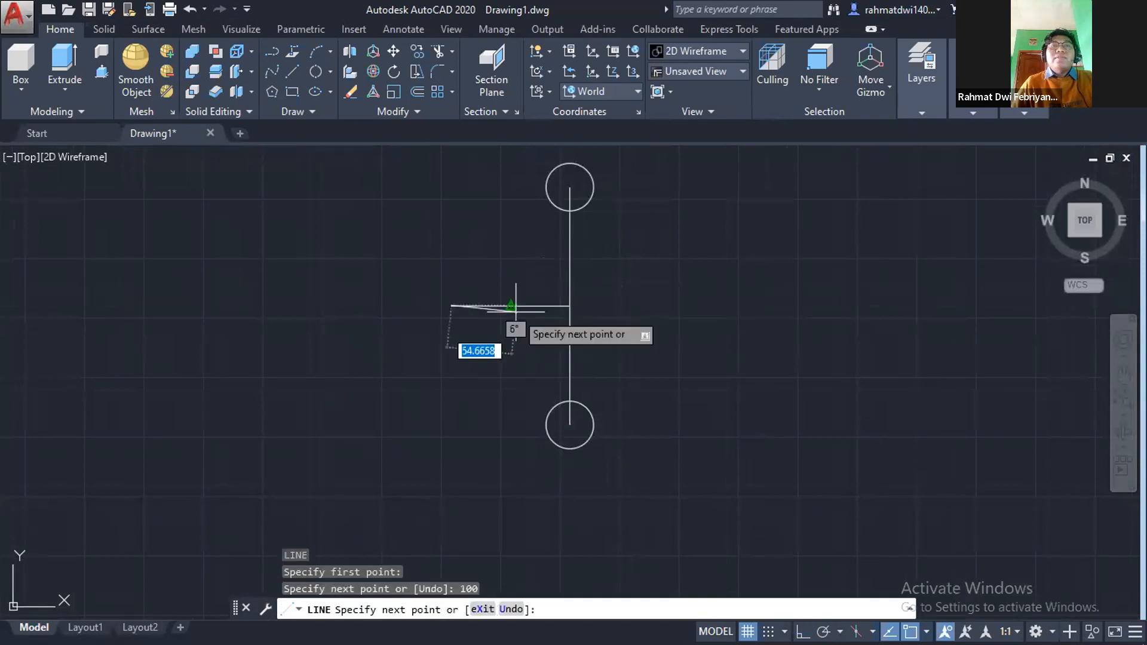
{"action": "key", "text": "Escape"}
Try a 2-Point circle of diameter 20 upward from the horizontal line's free endpoint with Ortho on, and undo it.
{"action": "type", "text": "c"}
{"action": "key", "text": "Return"}
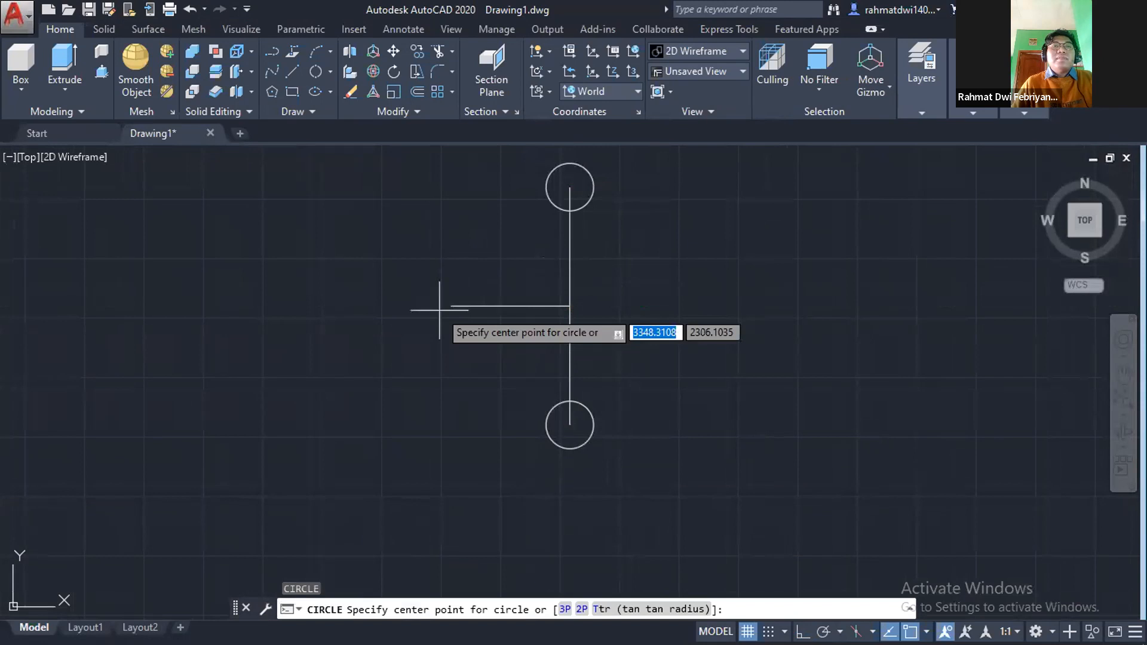
{"action": "left_click", "coordinate": [315, 71]}
{"action": "left_click", "coordinate": [451, 305]}
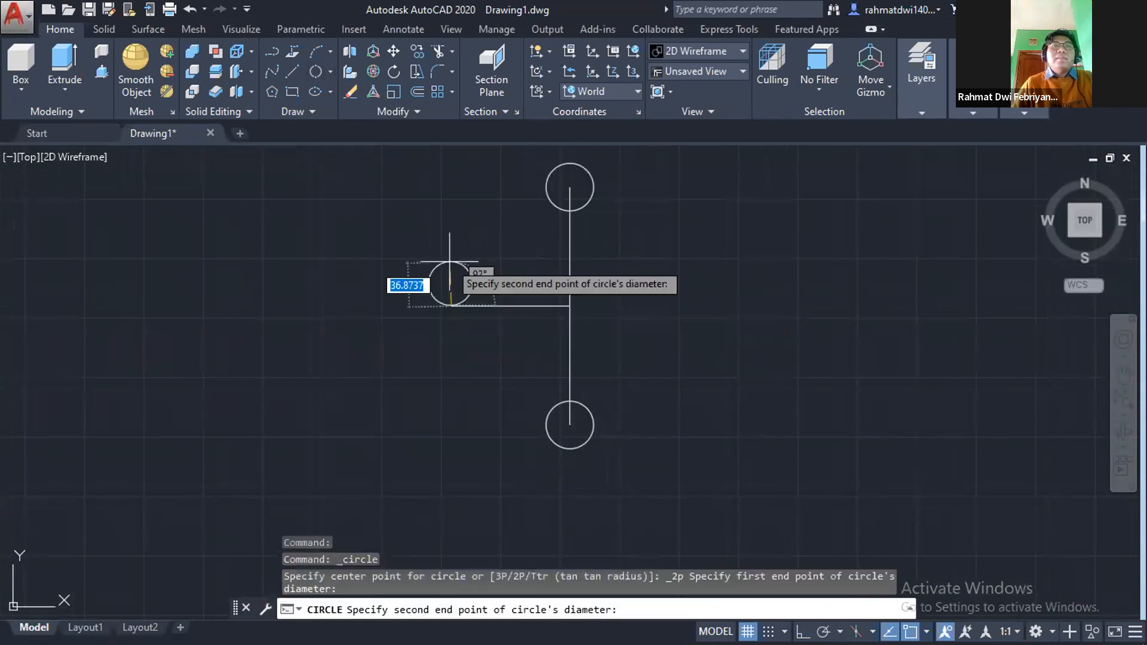
{"action": "key", "text": "F8"}
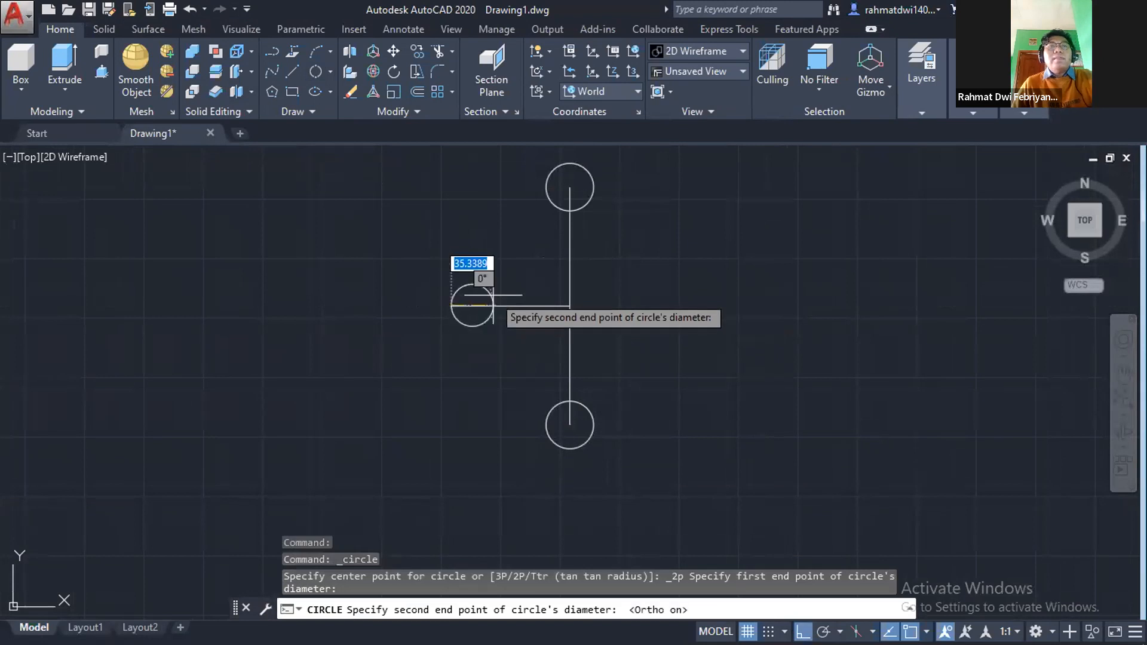
{"action": "type", "text": "20"}
{"action": "key", "text": "Return"}
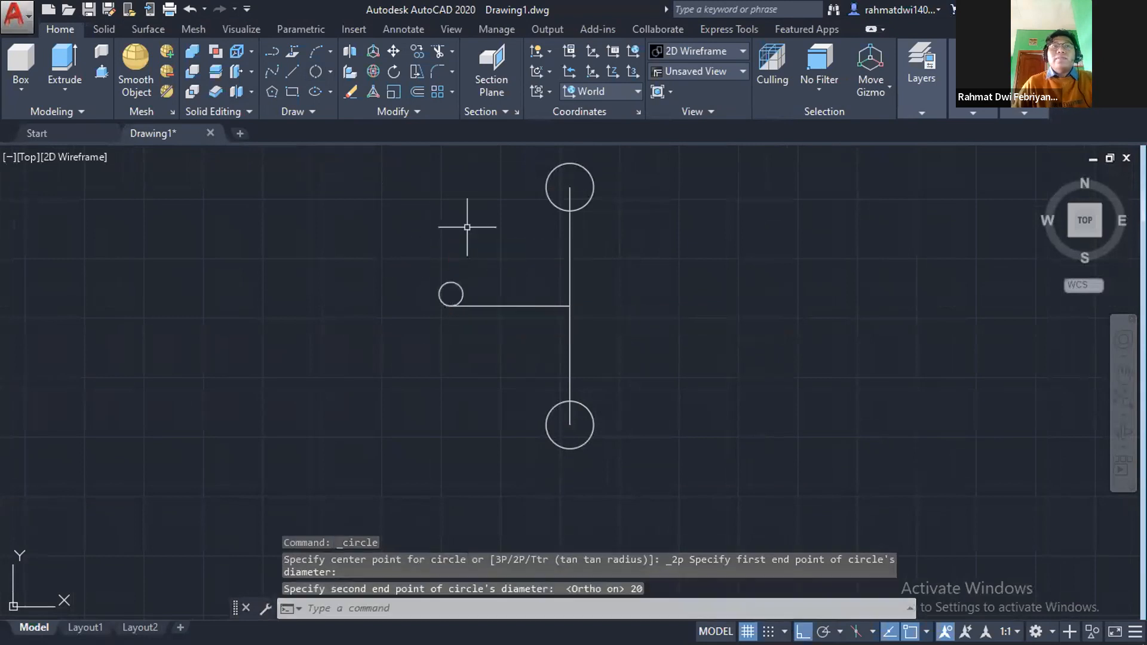
{"action": "key", "text": "ctrl+z"}
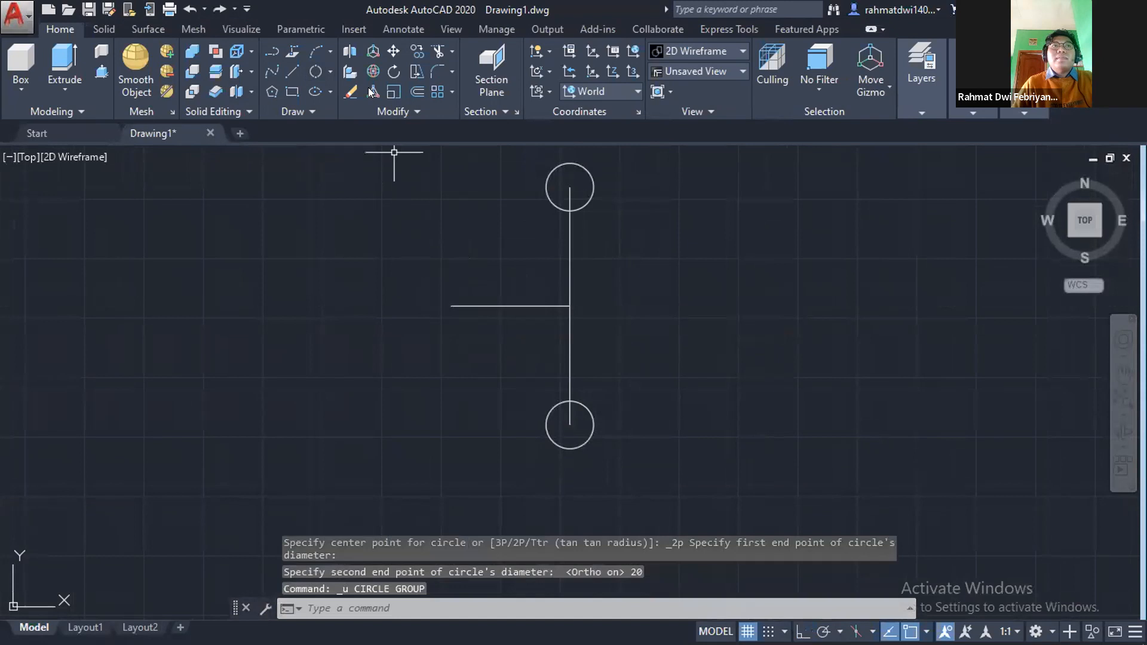
Draw a 2-Point circle of diameter 40 extending upward from the horizontal line's free left endpoint, with Ortho mode on.
{"action": "left_click", "coordinate": [315, 71]}
{"action": "left_click", "coordinate": [451, 306]}
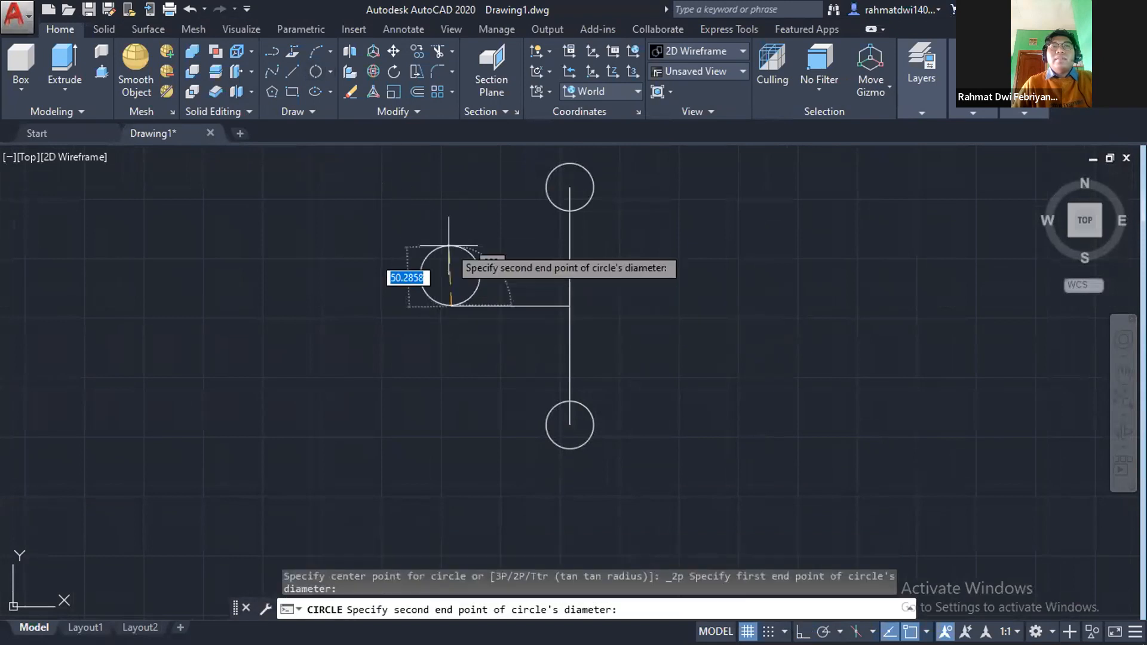
{"action": "key", "text": "F8"}
{"action": "type", "text": "40"}
{"action": "key", "text": "Return"}
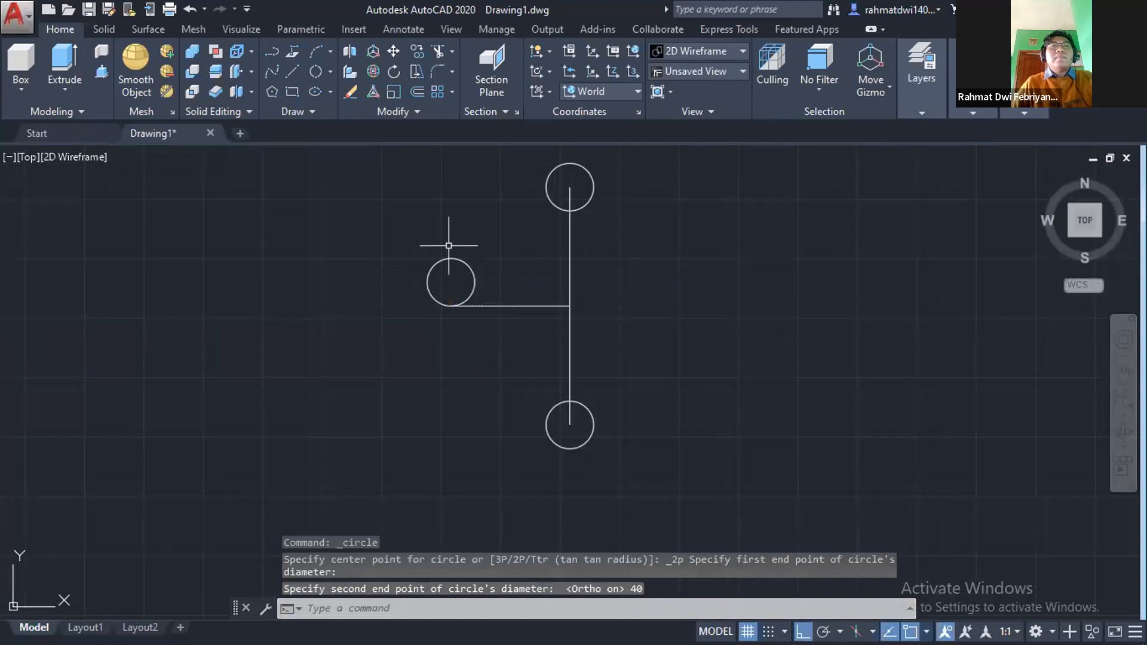
Draw a circle of radius 40 centred on the vertical line's upper endpoint, checking the size in Drawing 1.pdf.
{"action": "key", "text": "Return"}
{"action": "left_click", "coordinate": [570, 187]}
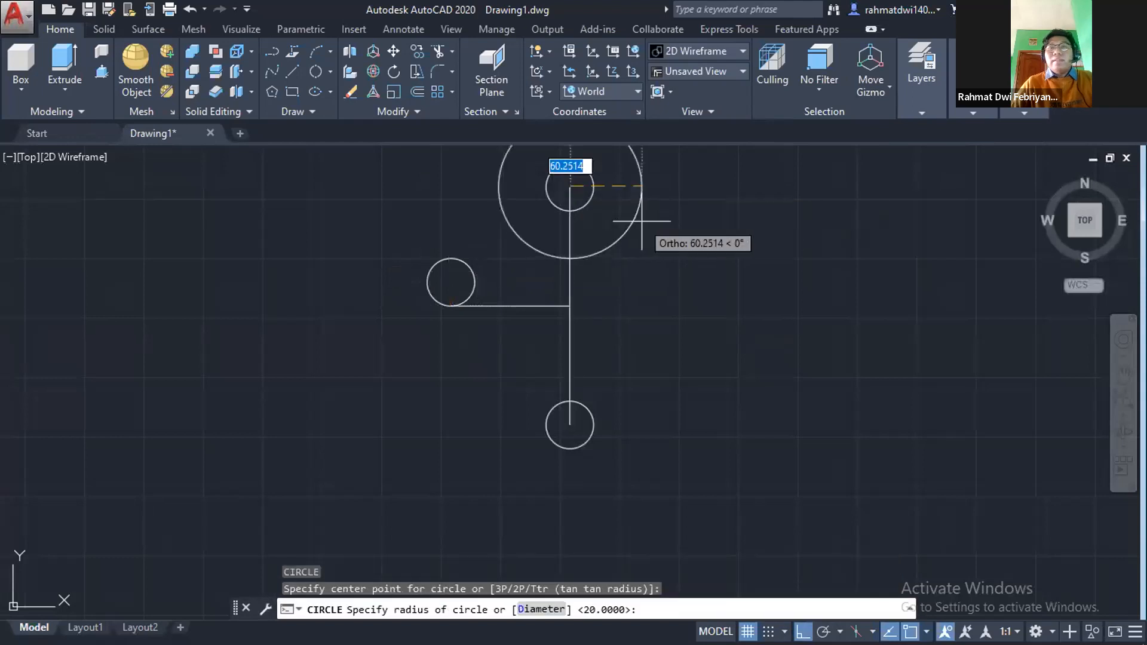
{"action": "middle_click_drag", "start_coordinate": [616, 226], "coordinate": [621, 294]}
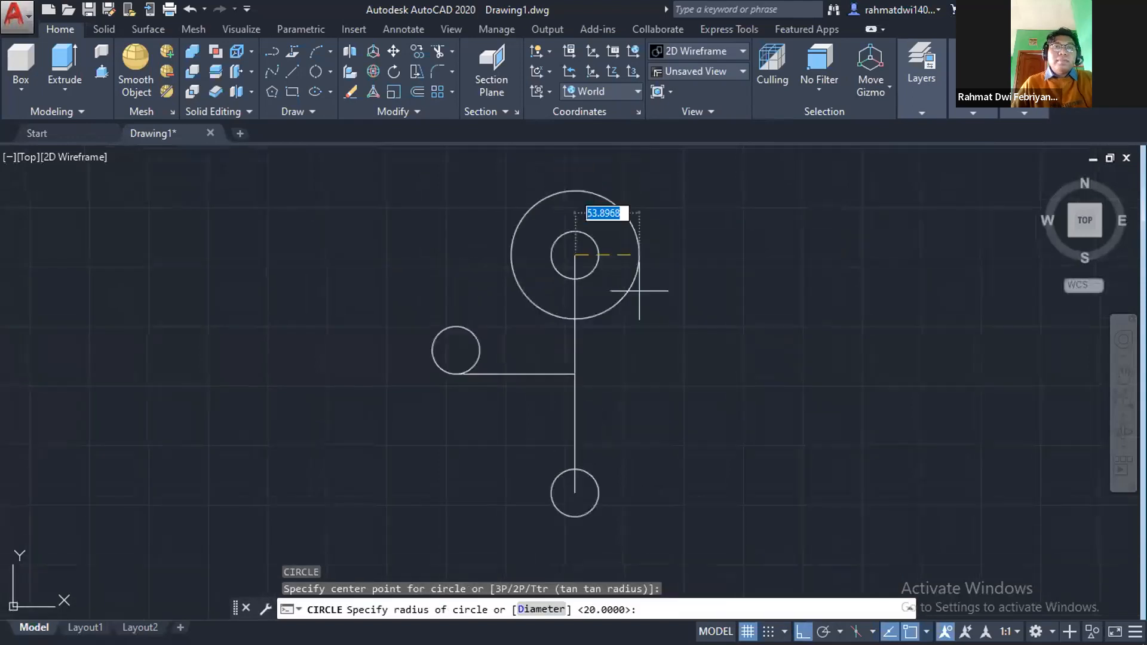
{"action": "key", "text": "alt+Tab"}
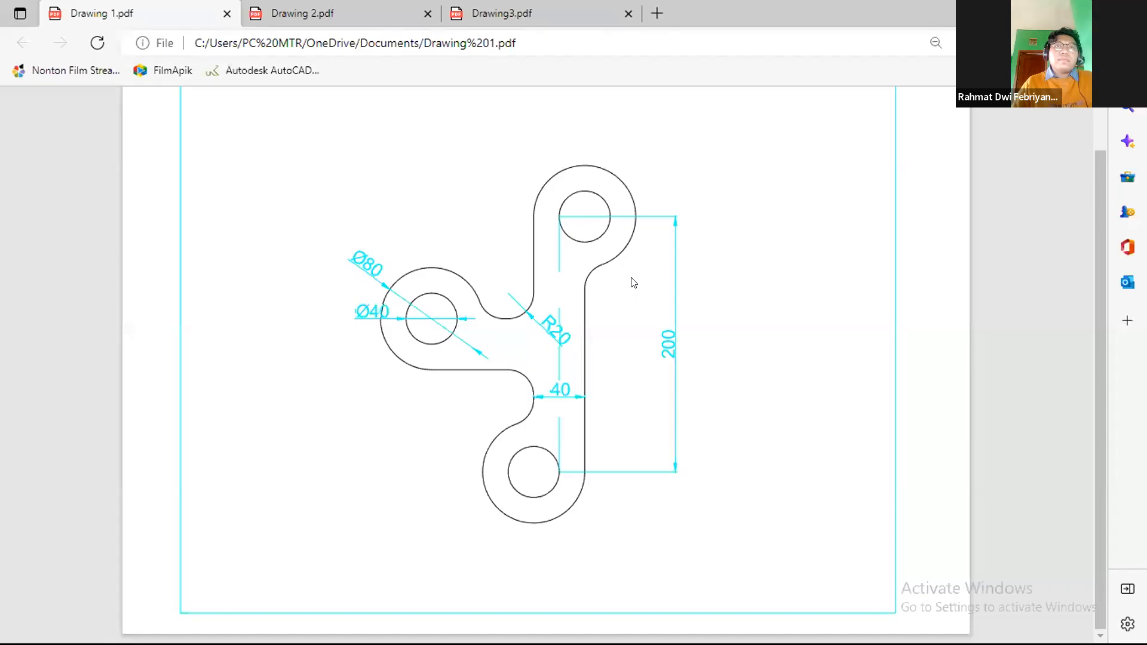
{"action": "key", "text": "alt+Tab"}
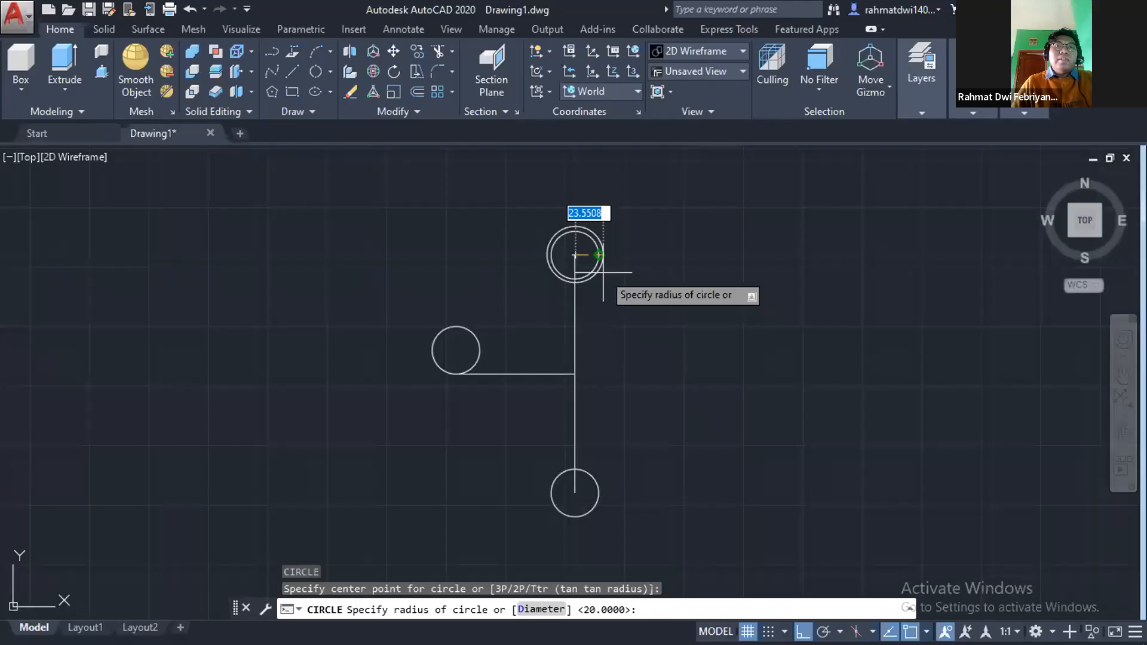
{"action": "type", "text": "40"}
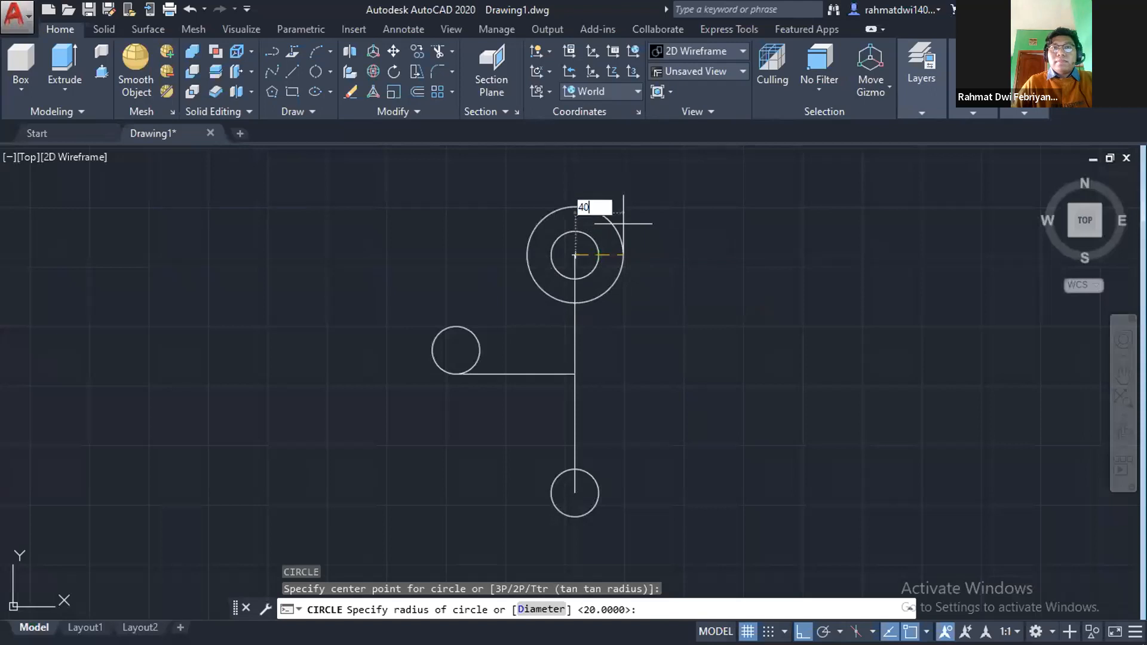
{"action": "key", "text": "Return"}
Draw a circle of radius 40 centred on the vertical line's lower endpoint.
{"action": "middle_click_drag", "start_coordinate": [622, 410], "coordinate": [612, 330]}
{"action": "key", "text": "Return"}
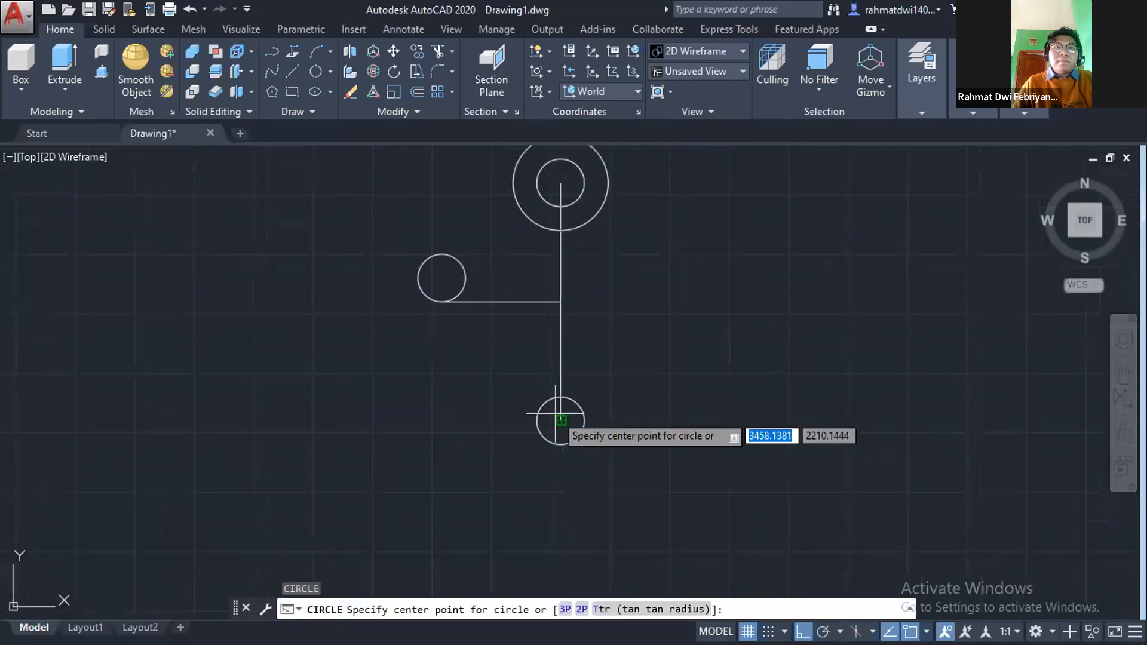
{"action": "left_click", "coordinate": [560, 421]}
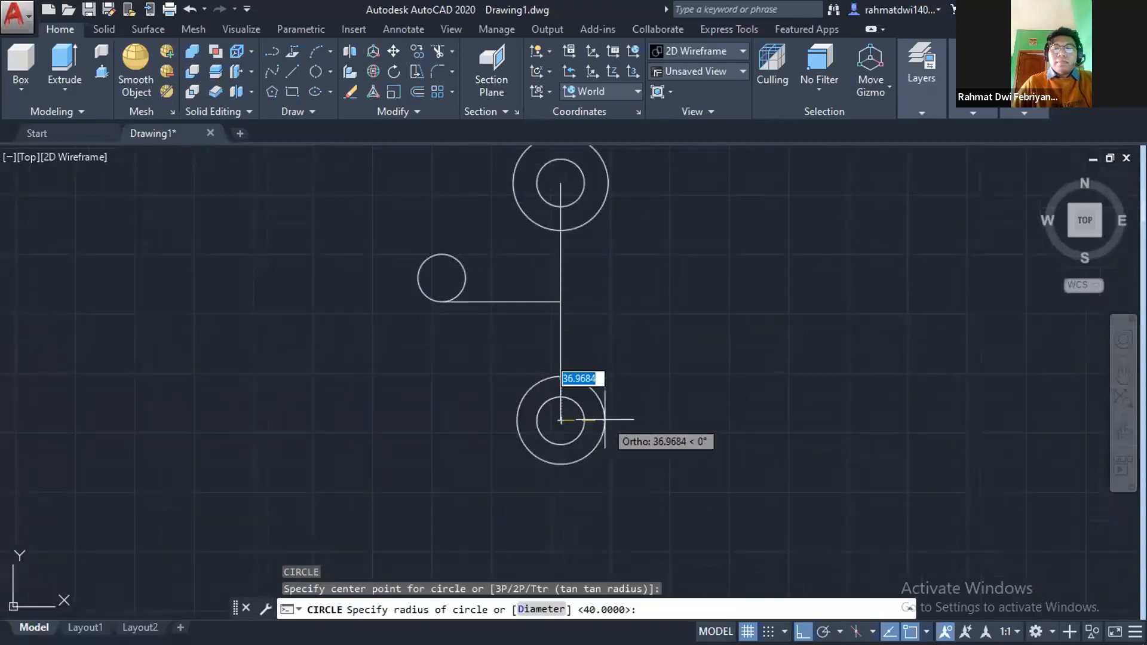
{"action": "type", "text": "40"}
{"action": "key", "text": "Return"}
{"action": "middle_click_drag", "start_coordinate": [674, 264], "coordinate": [682, 290]}
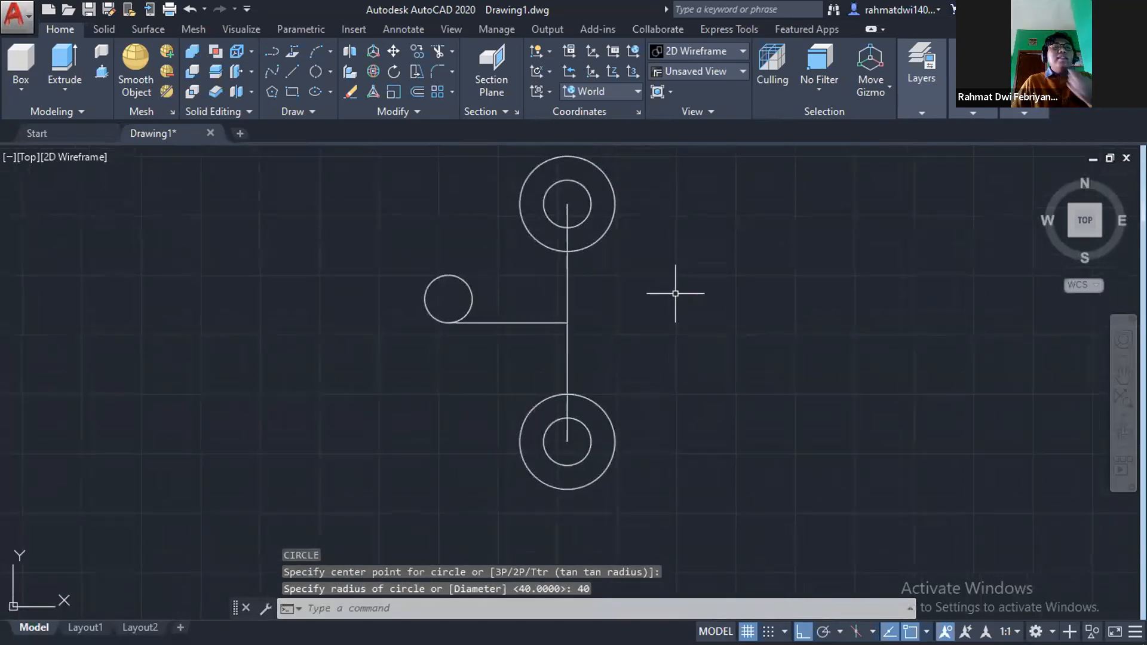
Check Drawing 1.pdf and draw a circle of radius 40 concentric with the left lobe's 40-diameter circle.
{"action": "key", "text": "alt+Tab"}
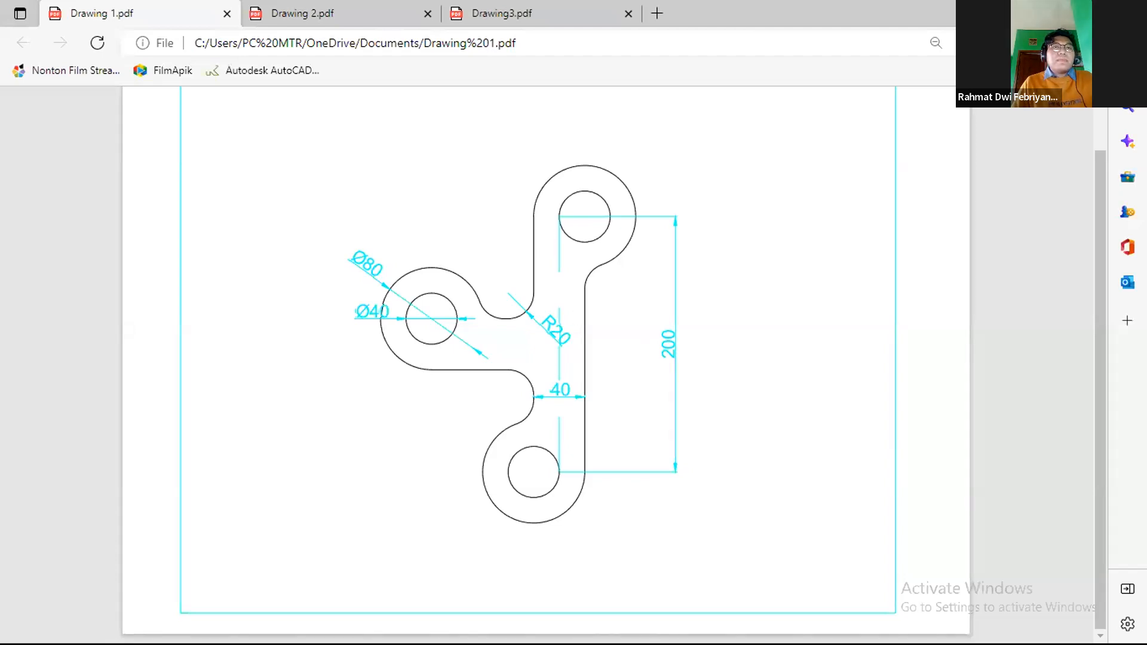
{"action": "key", "text": "alt+Tab"}
{"action": "type", "text": "c"}
{"action": "key", "text": "Return"}
{"action": "left_click", "coordinate": [449, 298]}
{"action": "type", "text": "40"}
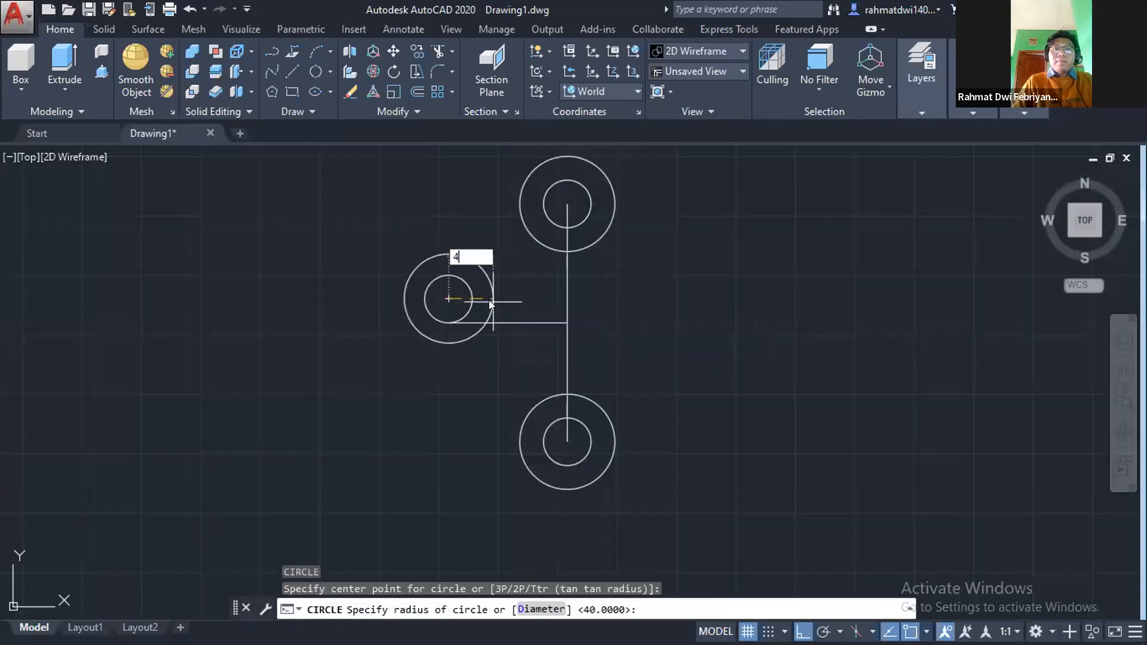
{"action": "key", "text": "Return"}
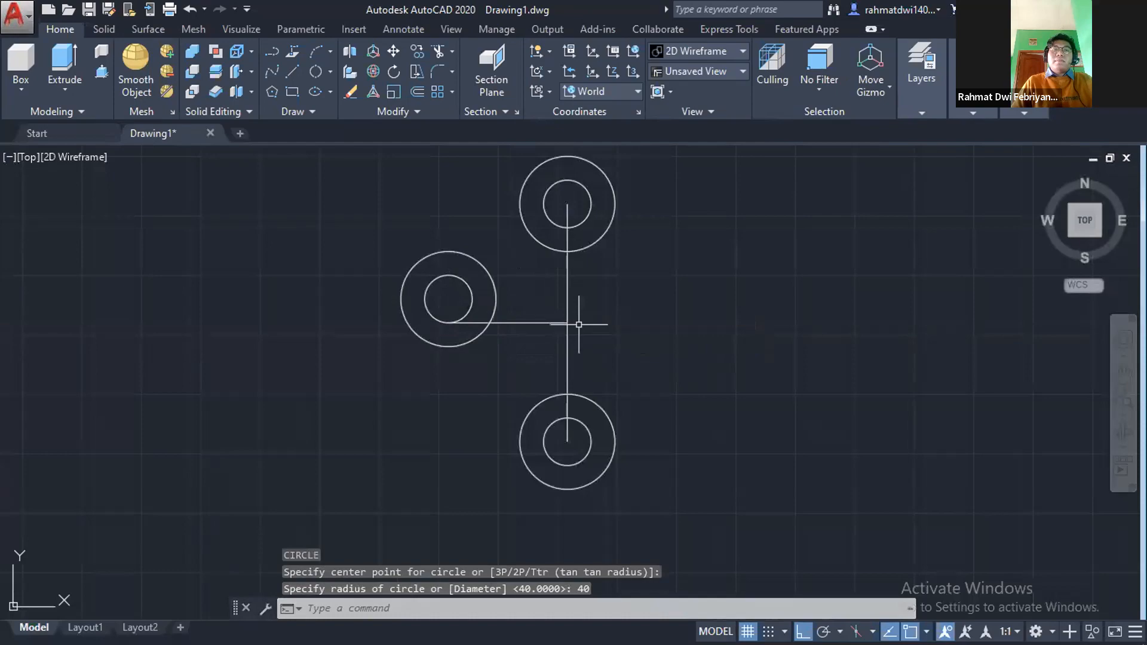
Compare the layout with Drawing 1.pdf and undo the drawing back to the first small circle alone.
{"action": "key", "text": "alt+Tab"}
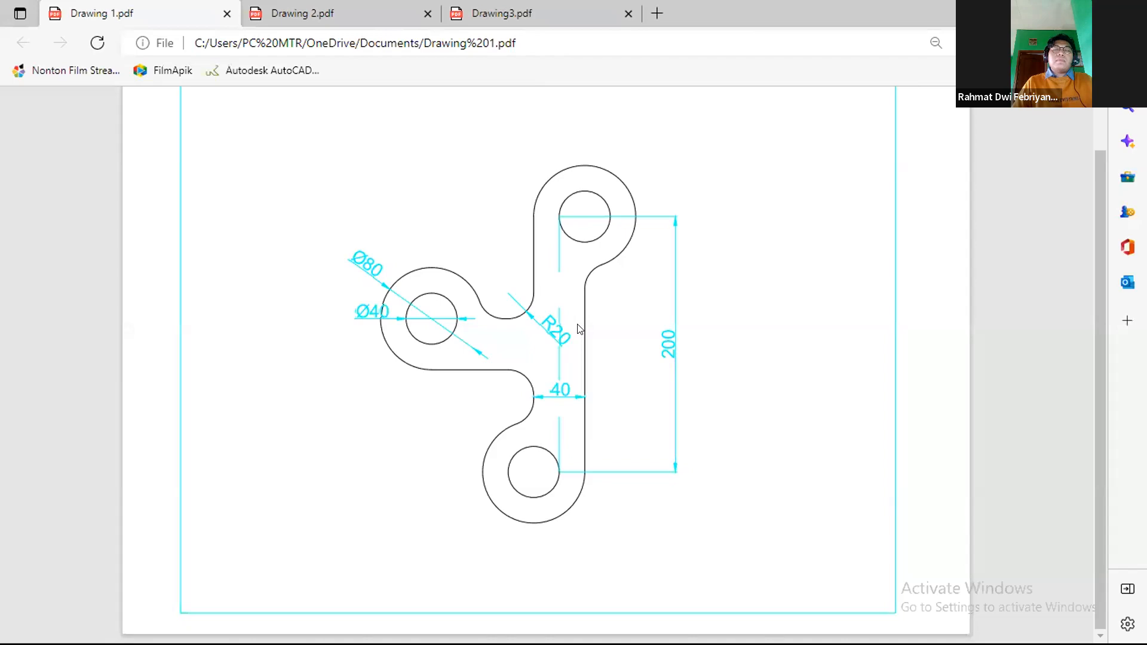
{"action": "key", "text": "alt+Tab"}
{"action": "key", "text": "ctrl+z"}
{"action": "key", "text": "ctrl+z"}
{"action": "key", "text": "ctrl+z"}
{"action": "key", "text": "ctrl+z"}
{"action": "key", "text": "ctrl+z"}
{"action": "key", "text": "ctrl+z"}
{"action": "key", "text": "ctrl+z"}
{"action": "key", "text": "ctrl+z"}
{"action": "key", "text": "ctrl+z"}
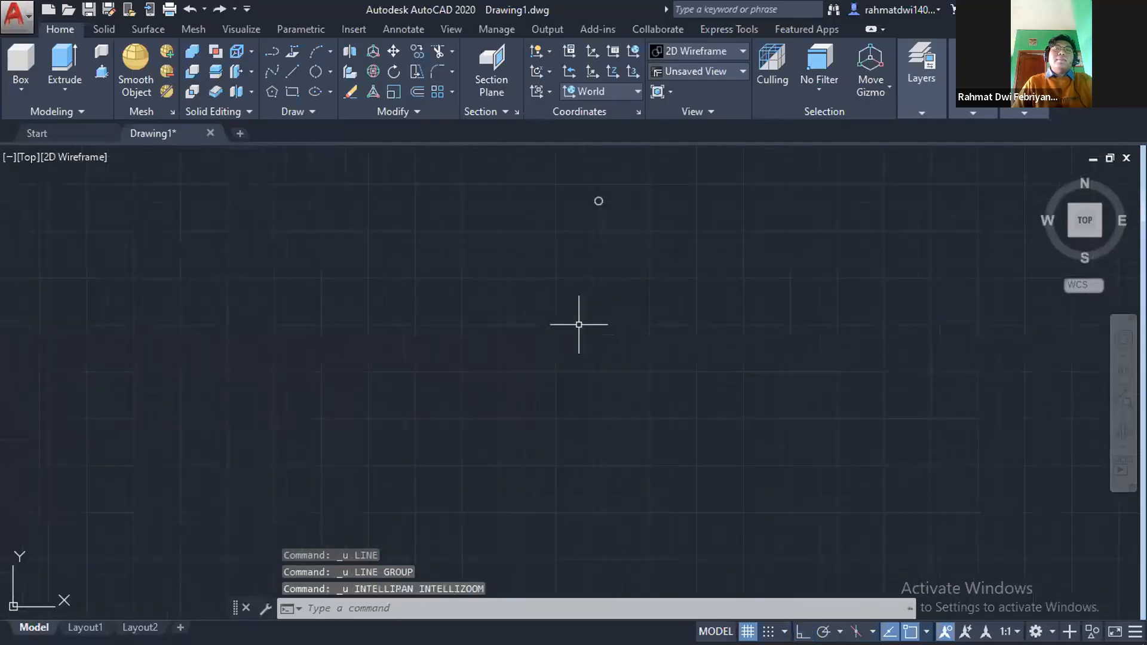
Draw a 200-unit vertical line downward from the circle's left quadrant, with Ortho mode on.
{"action": "scroll", "coordinate": [629, 198], "scroll_direction": "up", "scroll_amount": 8}
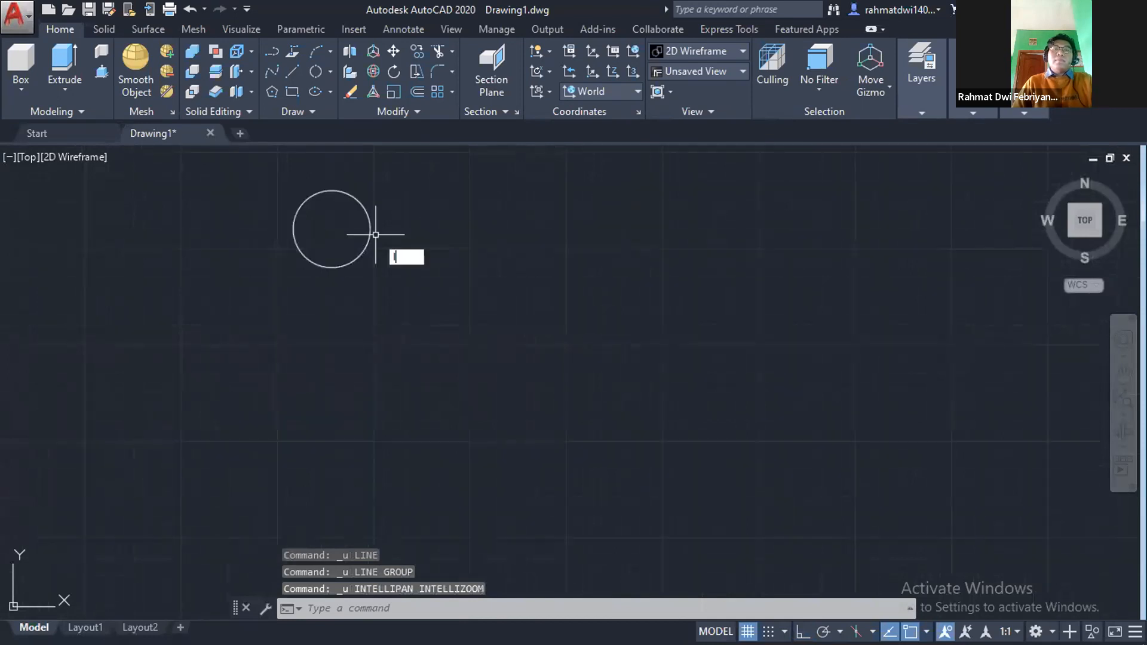
{"action": "key", "text": "Return"}
{"action": "left_click", "coordinate": [293, 229]}
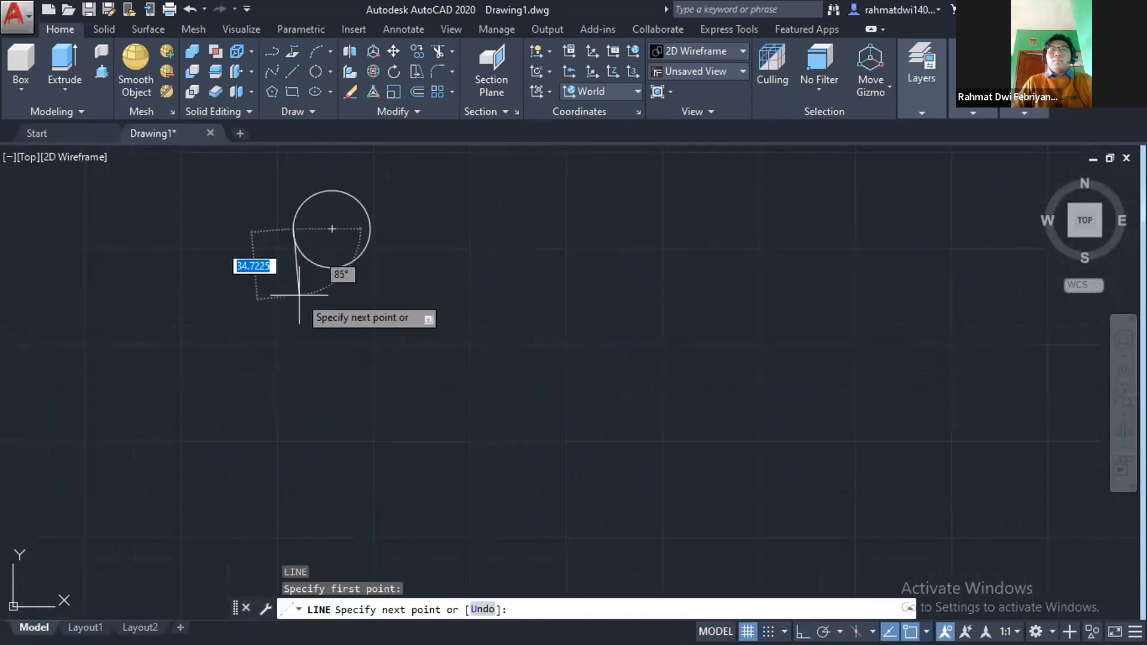
{"action": "key", "text": "F8"}
{"action": "type", "text": "200"}
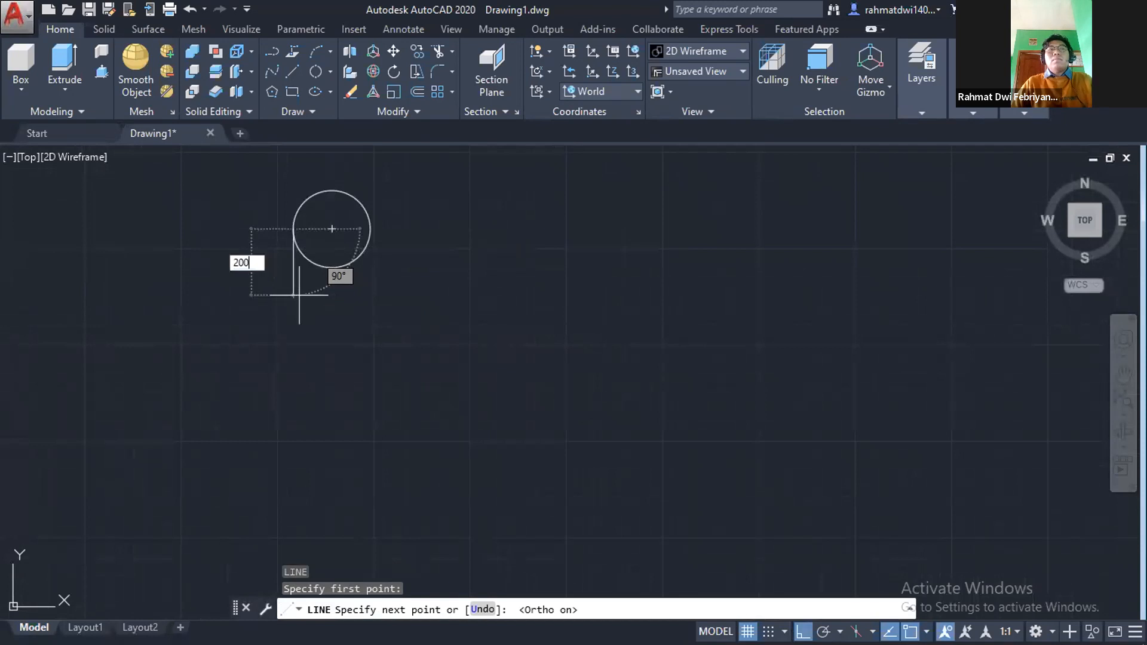
{"action": "key", "text": "Return"}
{"action": "key", "text": "Escape"}
{"action": "middle_click_drag", "start_coordinate": [328, 371], "coordinate": [397, 218]}
{"action": "type", "text": "c"}
{"action": "key", "text": "Return"}
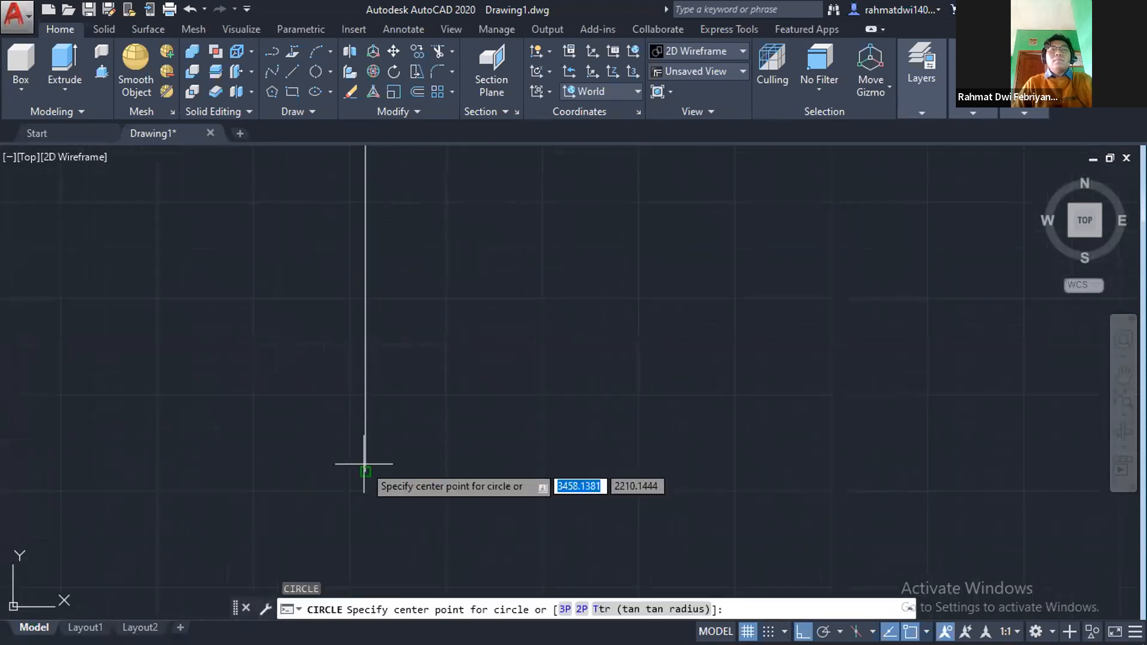
{"action": "key", "text": "Escape"}
Draw a 2-Point circle of diameter 40 extending left from the vertical line's lower endpoint.
{"action": "left_click", "coordinate": [316, 72]}
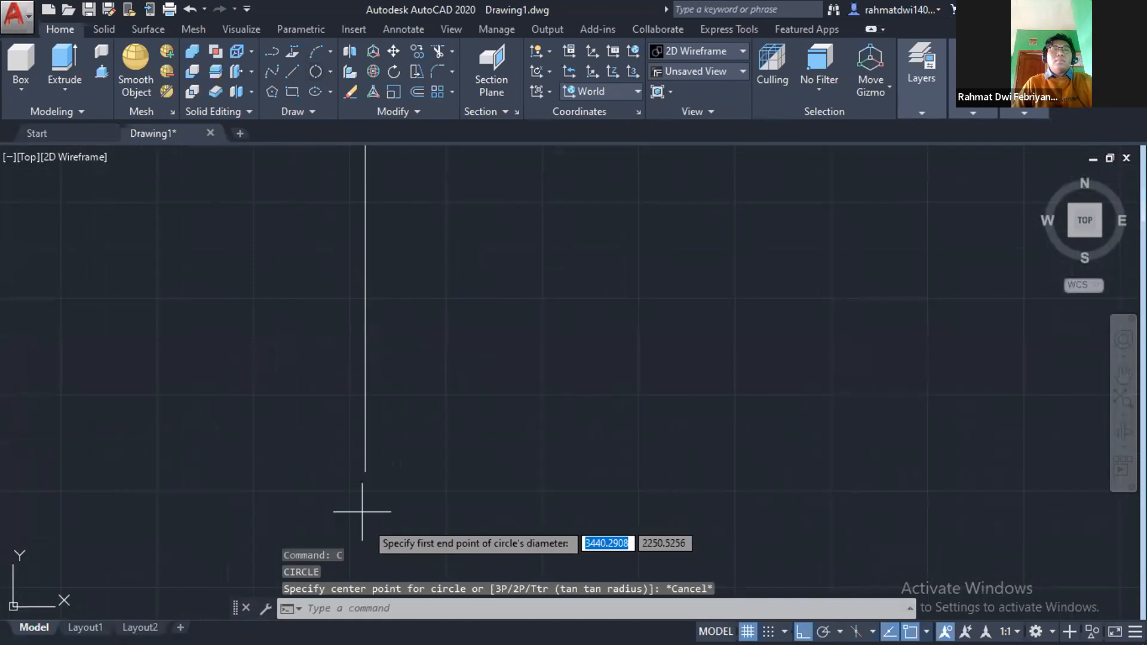
{"action": "left_click", "coordinate": [359, 478]}
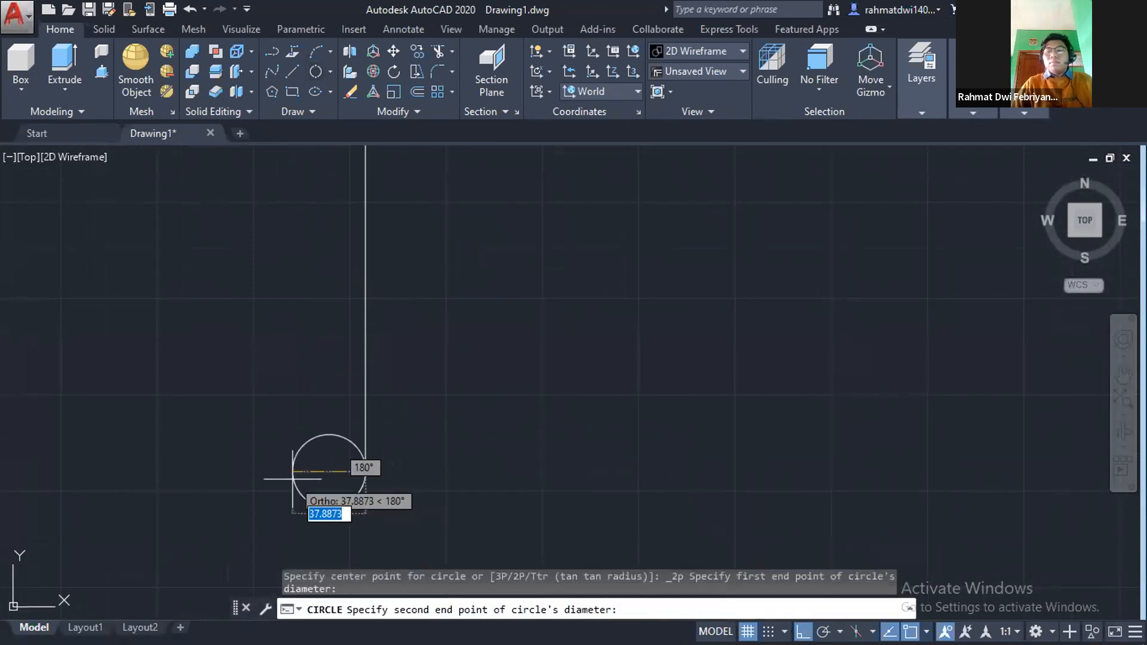
{"action": "type", "text": "40"}
{"action": "key", "text": "Return"}
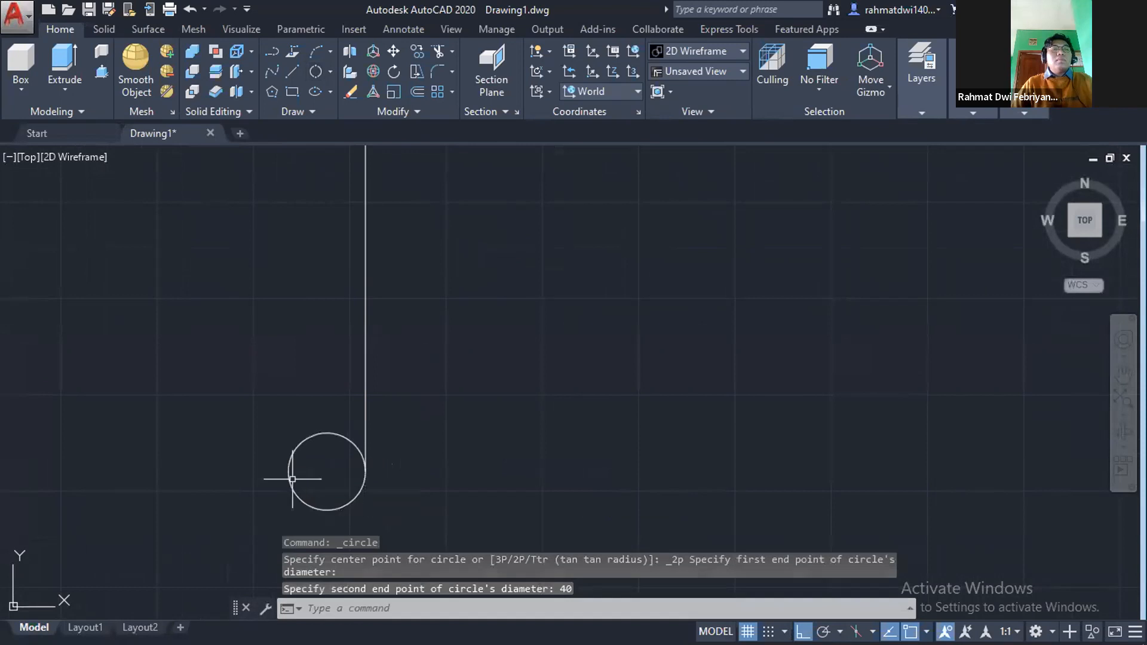
Draw circles of radius 40 concentric with the lower and the upper 40-diameter circles.
{"action": "scroll", "coordinate": [292, 478], "scroll_direction": "down", "scroll_amount": 4}
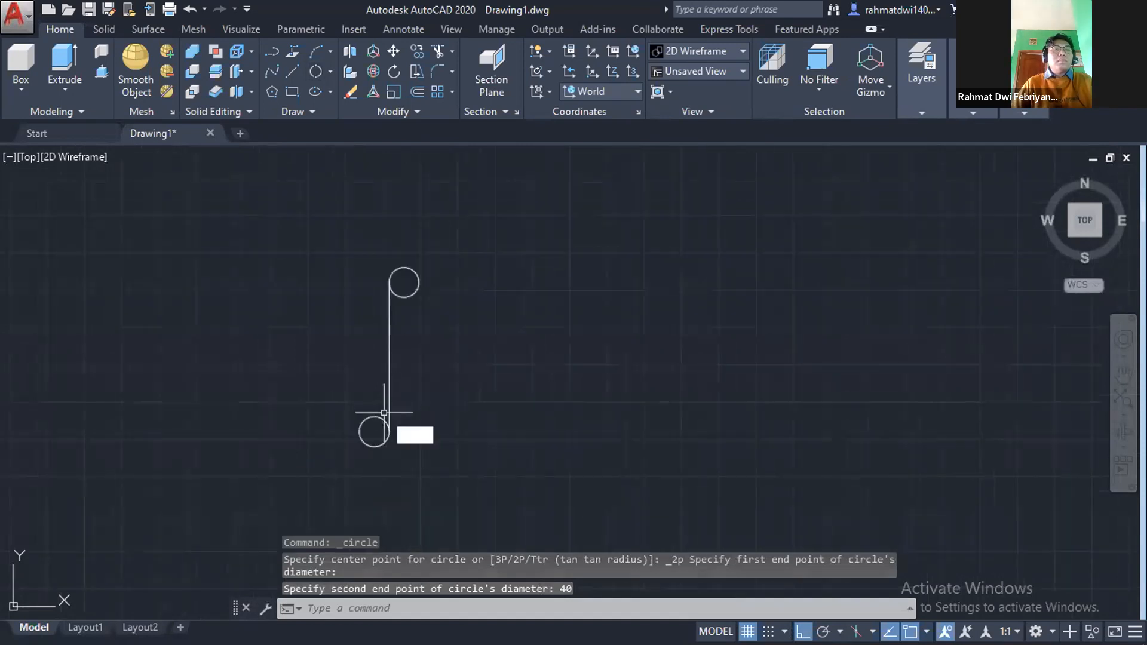
{"action": "key", "text": "Return"}
{"action": "left_click", "coordinate": [375, 431]}
{"action": "type", "text": "40"}
{"action": "key", "text": "Return"}
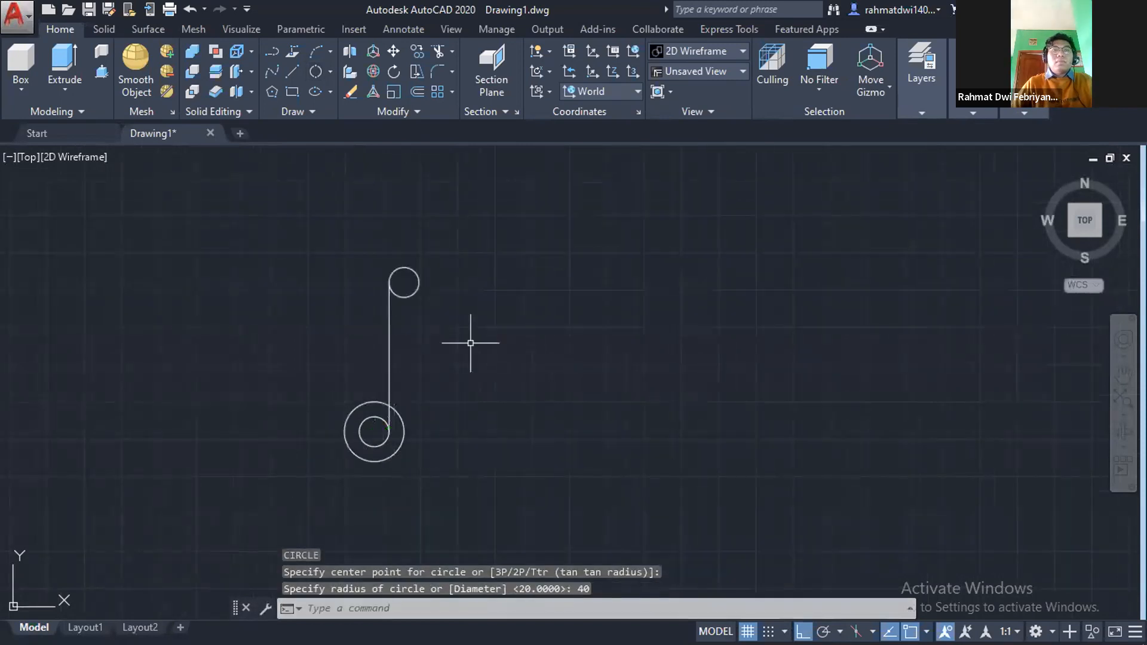
{"action": "key", "text": "Return"}
{"action": "key", "text": "Return"}
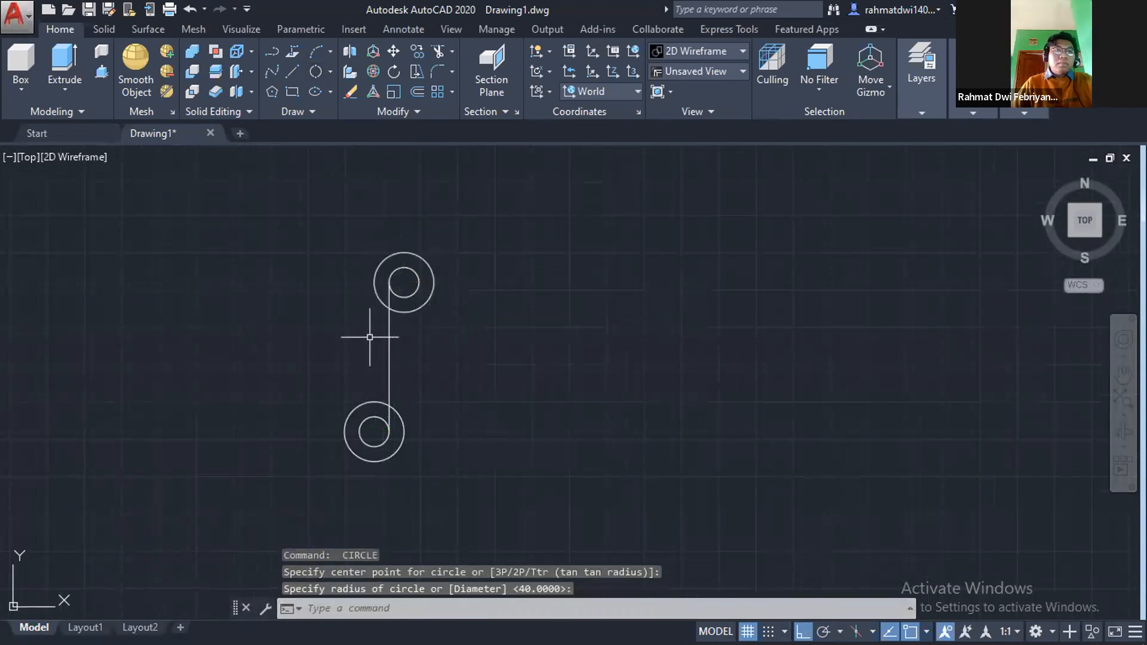
Draw a vertical line from the lower circles' centre up to the left quadrant of the upper outer circle.
{"action": "type", "text": "l"}
{"action": "key", "text": "Return"}
{"action": "left_click", "coordinate": [374, 430]}
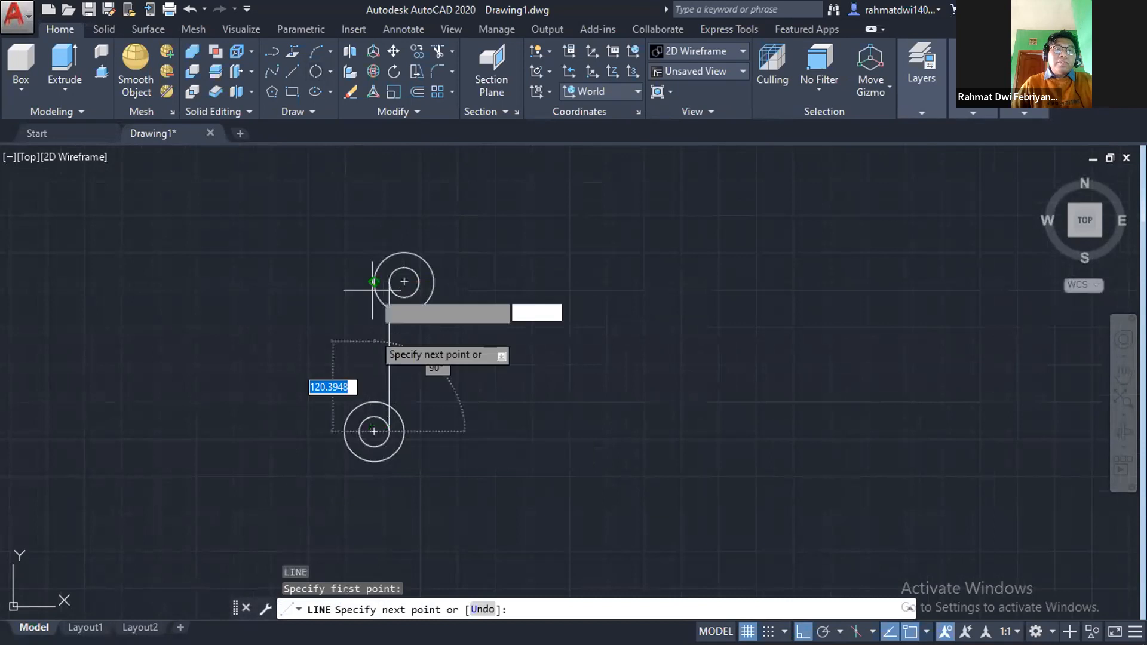
{"action": "left_click", "coordinate": [375, 281]}
{"action": "key", "text": "Return"}
Check Drawing 1.pdf and draw a 100-unit horizontal line leftward from the midpoint of the 200-unit vertical line.
{"action": "key", "text": "alt+Tab"}
{"action": "key", "text": "alt+Tab"}
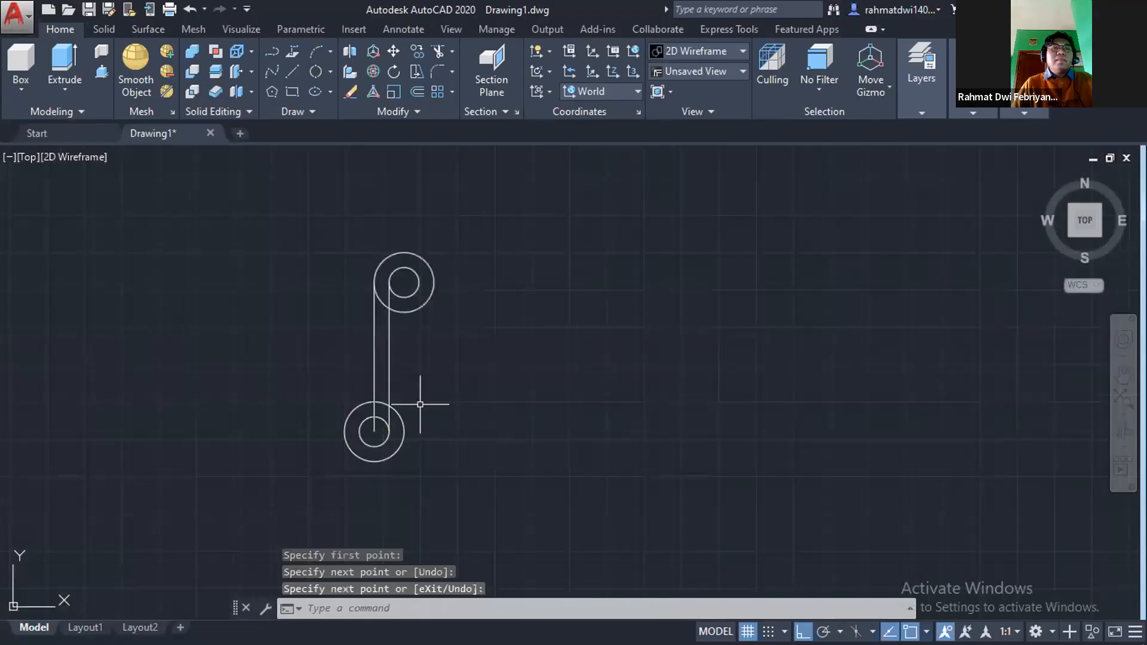
{"action": "type", "text": "l"}
{"action": "key", "text": "Return"}
{"action": "left_click", "coordinate": [388, 358]}
{"action": "type", "text": "100"}
{"action": "key", "text": "Return"}
{"action": "key", "text": "Escape"}
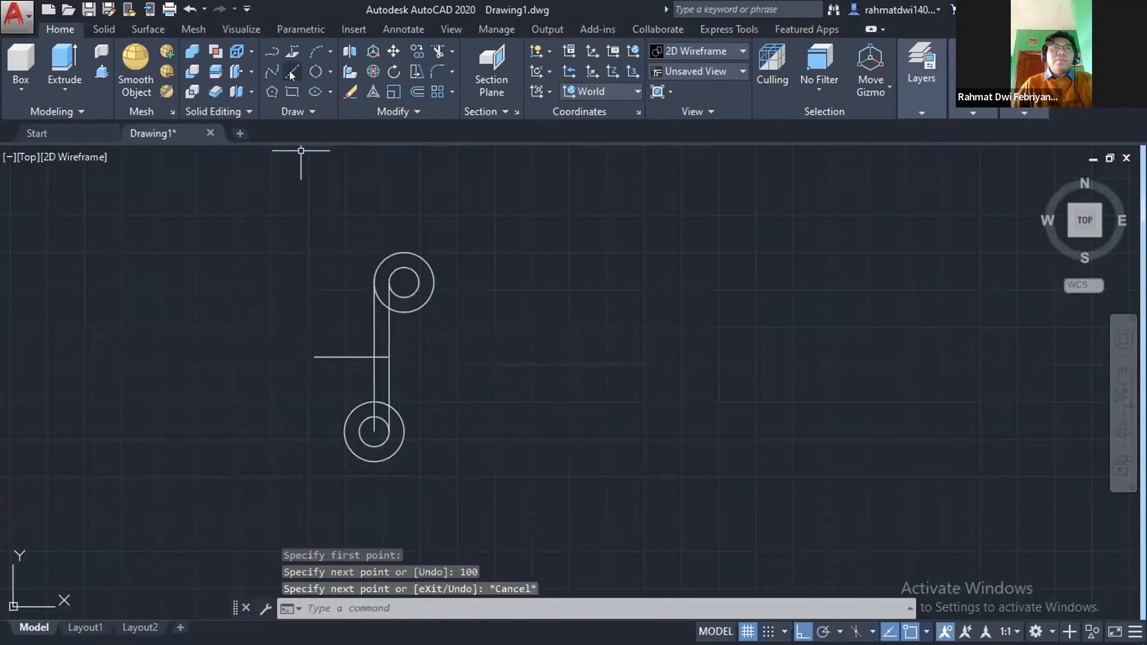
Draw a 2-Point circle of diameter 40 upward from the horizontal line's left endpoint, and a concentric circle of radius 40.
{"action": "left_click", "coordinate": [316, 71]}
{"action": "left_click", "coordinate": [315, 356]}
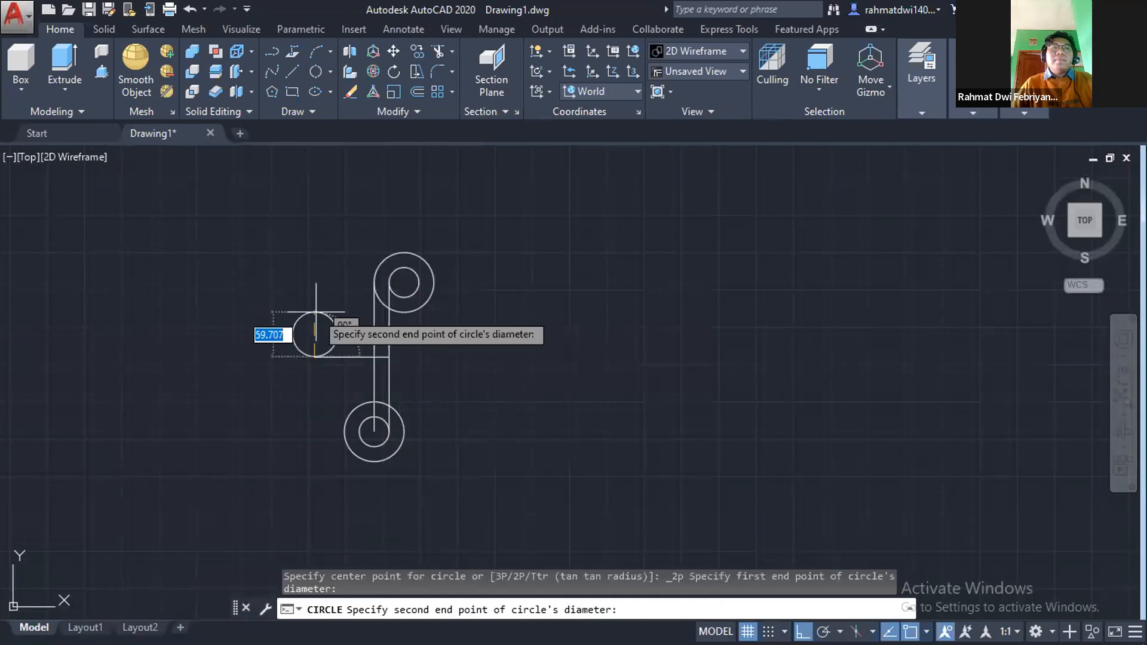
{"action": "type", "text": "40"}
{"action": "key", "text": "Return"}
{"action": "key", "text": "Return"}
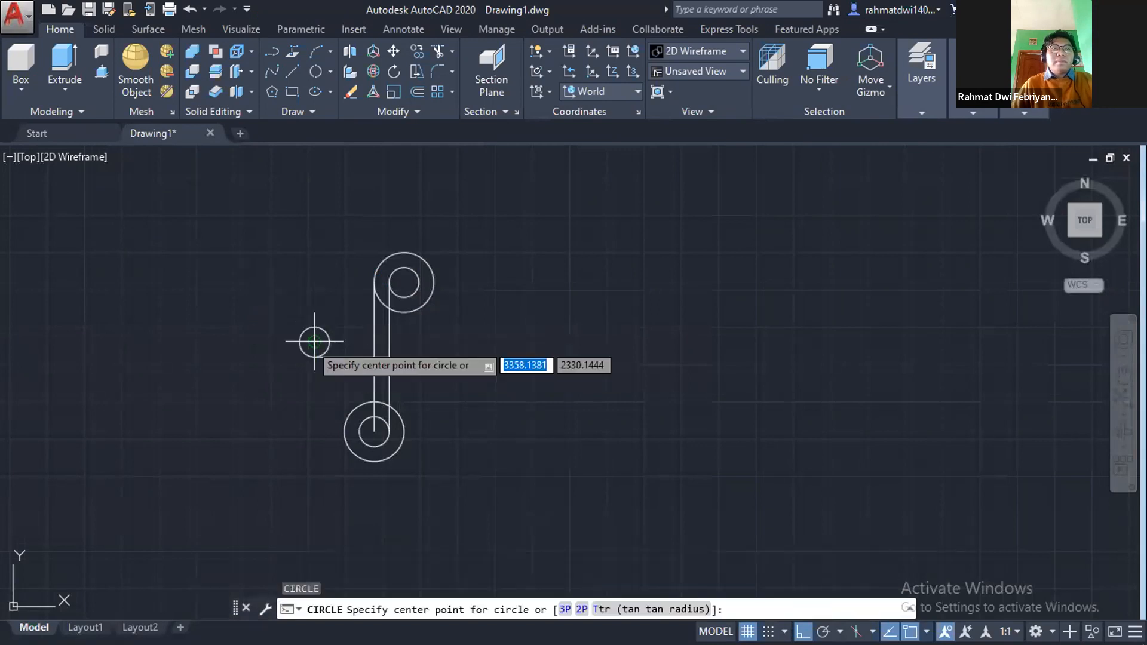
{"action": "left_click", "coordinate": [313, 342]}
{"action": "type", "text": "40"}
{"action": "key", "text": "Return"}
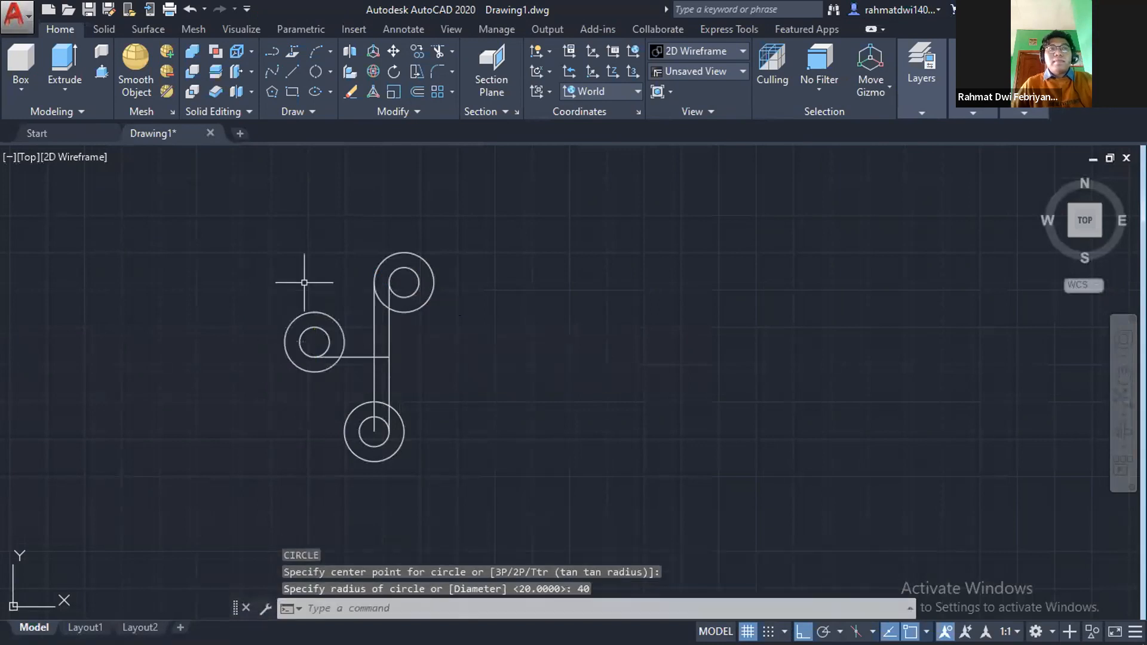
Draw a vertical line from the upper circles' centre down to the right quadrant of the lower outer circle.
{"action": "type", "text": "l"}
{"action": "key", "text": "Return"}
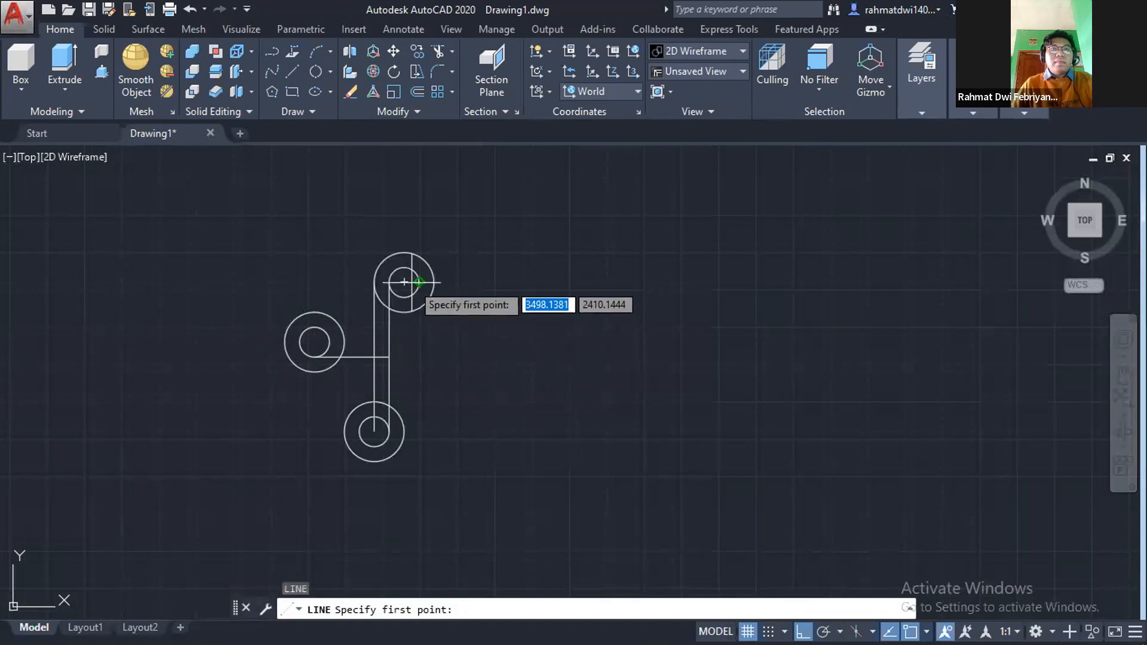
{"action": "left_click", "coordinate": [403, 282]}
{"action": "key", "text": "Escape"}
{"action": "key", "text": "Return"}
{"action": "left_click", "coordinate": [404, 282]}
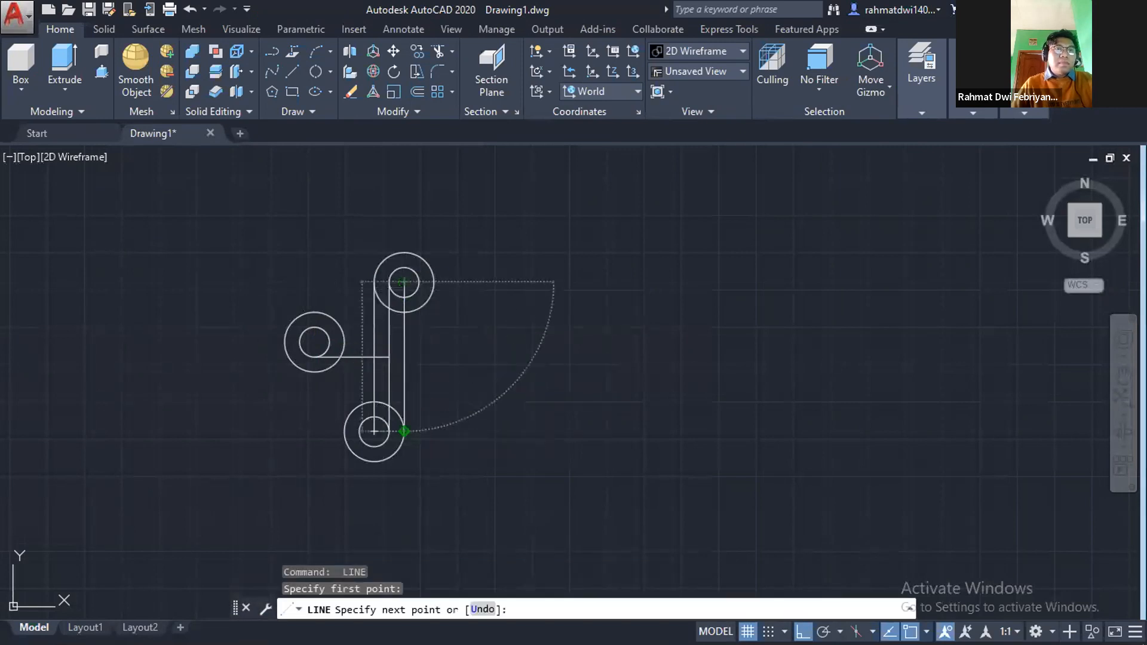
{"action": "left_click", "coordinate": [404, 432]}
{"action": "key", "text": "Escape"}
Draw a horizontal line from the left small circle's top quadrant rightward past all three vertical lines, and compare the layout with Drawing 1.pdf.
{"action": "key", "text": "Return"}
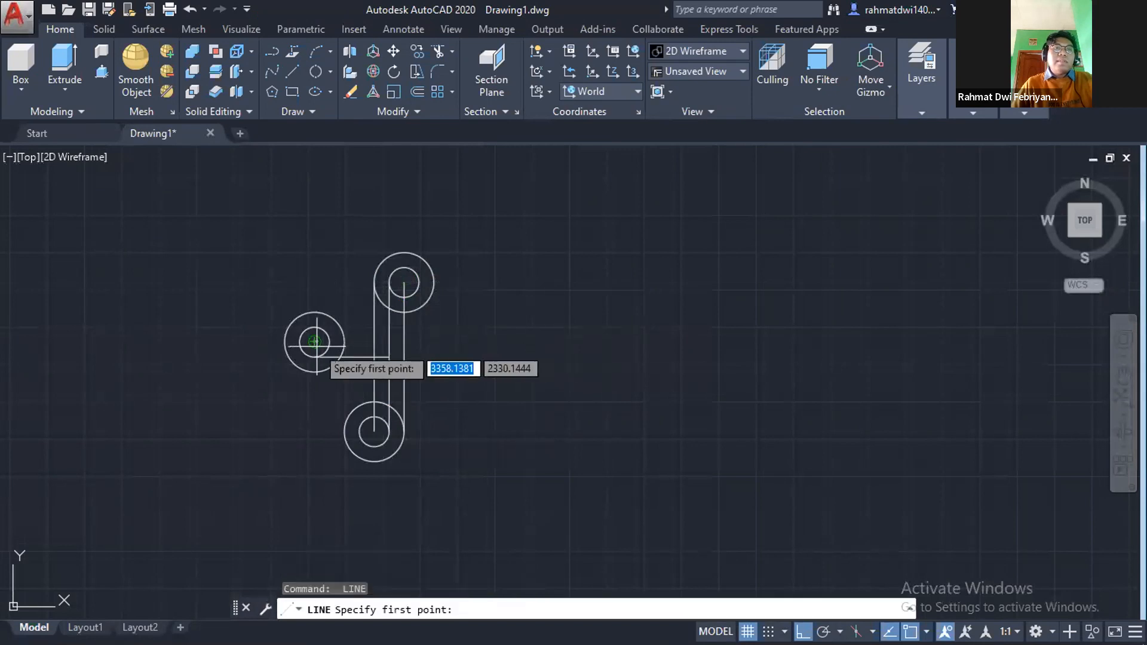
{"action": "left_click", "coordinate": [315, 327]}
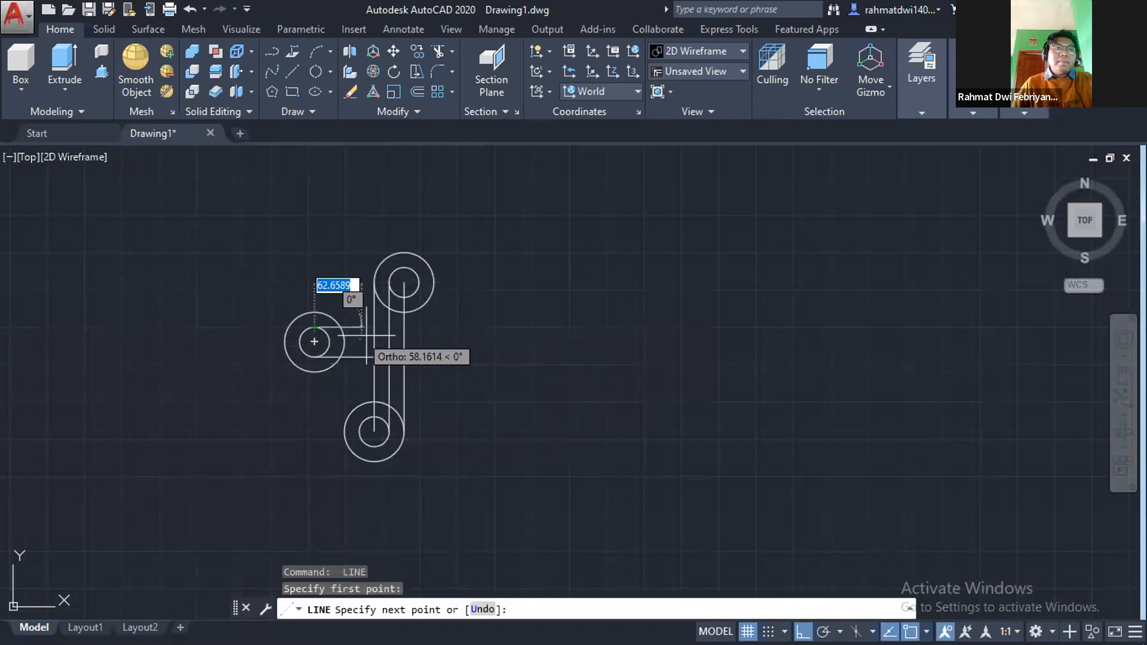
{"action": "scroll", "coordinate": [391, 326], "scroll_direction": "up", "scroll_amount": 4}
{"action": "scroll", "coordinate": [387, 326], "scroll_direction": "up", "scroll_amount": 2}
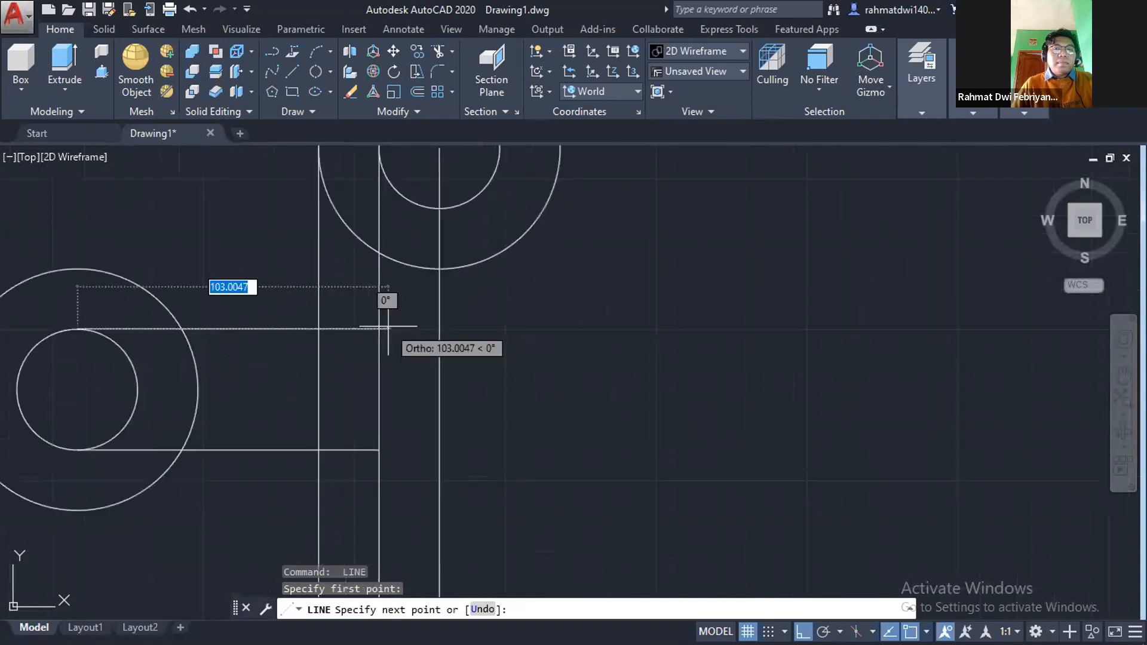
{"action": "left_click", "coordinate": [474, 328]}
{"action": "key", "text": "Escape"}
{"action": "scroll", "coordinate": [607, 330], "scroll_direction": "down", "scroll_amount": 4}
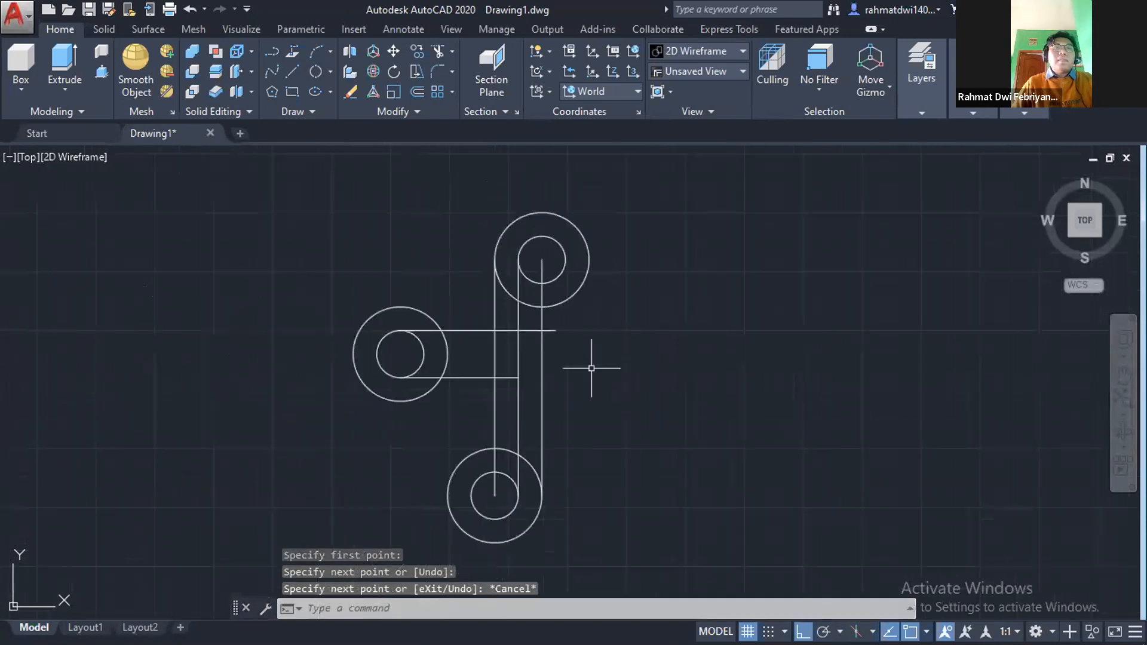
{"action": "scroll", "coordinate": [636, 342], "scroll_direction": "up", "scroll_amount": 1}
{"action": "key", "text": "alt+Tab"}
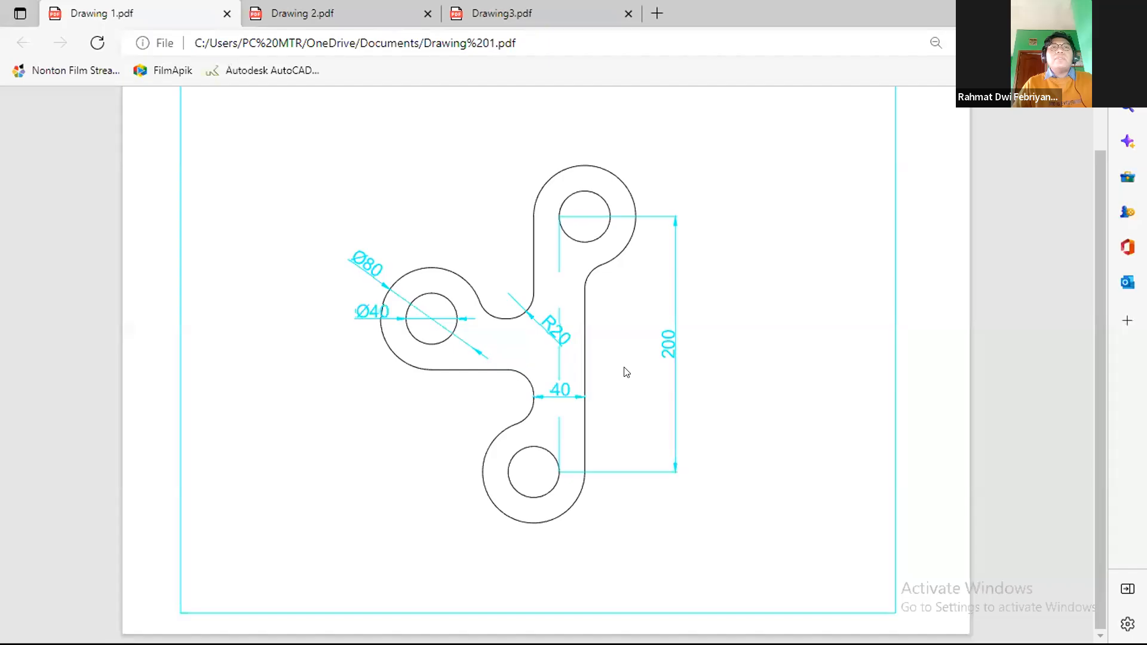
{"action": "key", "text": "alt+Tab"}
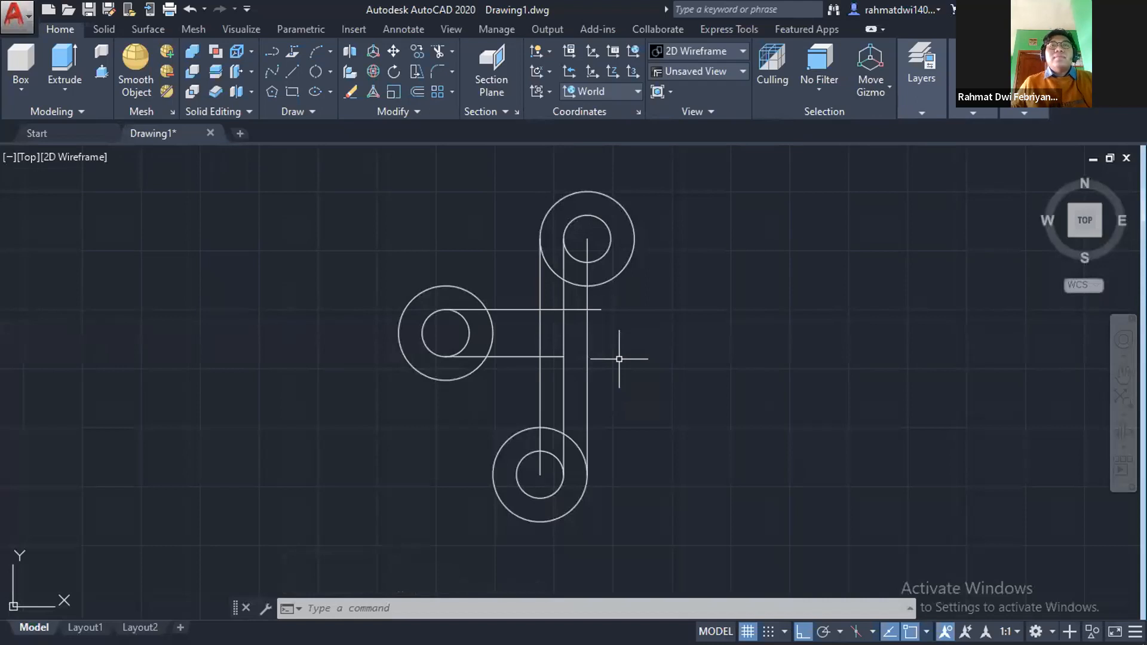
{"action": "scroll", "coordinate": [556, 368], "scroll_direction": "down", "scroll_amount": 5}
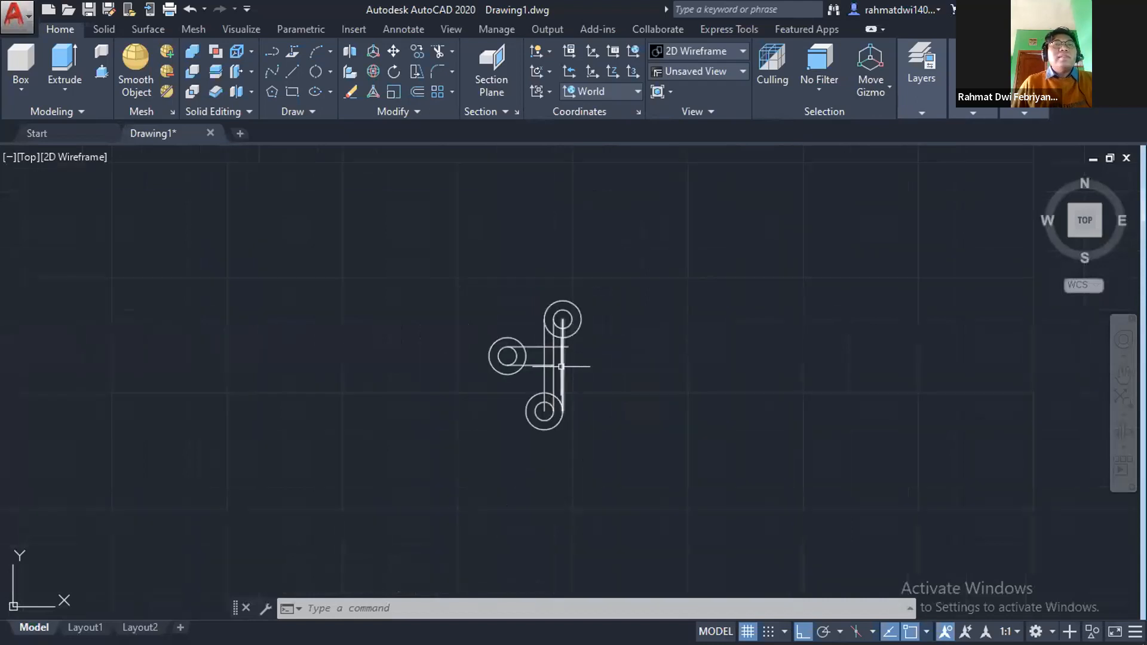
{"action": "scroll", "coordinate": [561, 366], "scroll_direction": "up", "scroll_amount": 5}
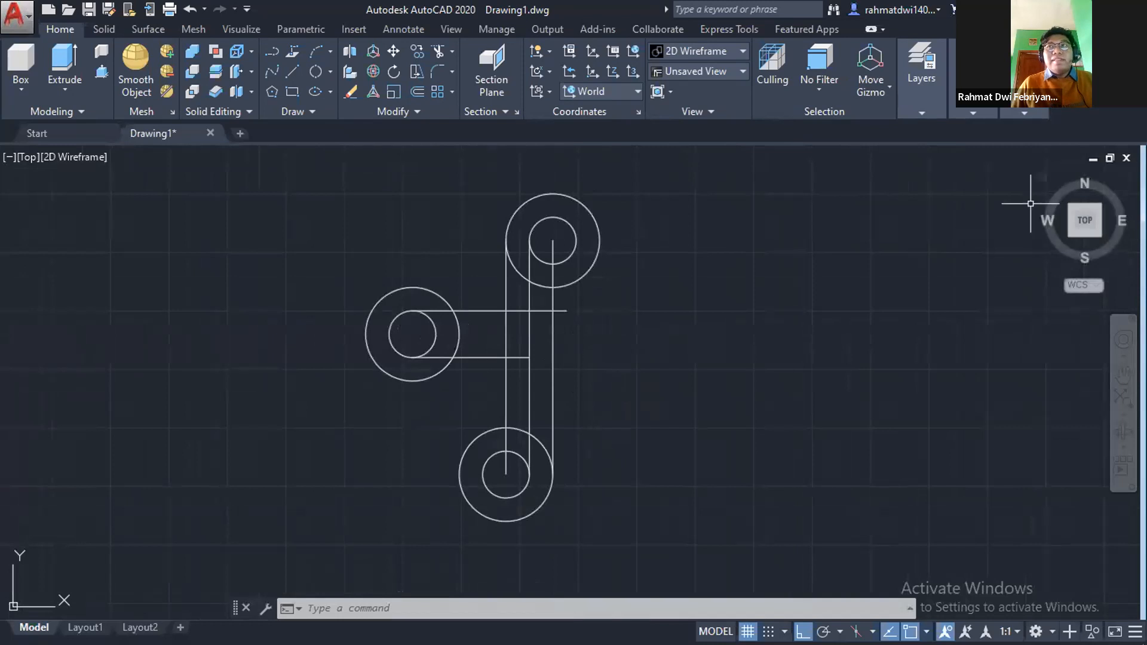
{"action": "left_click", "coordinate": [1024, 113]}
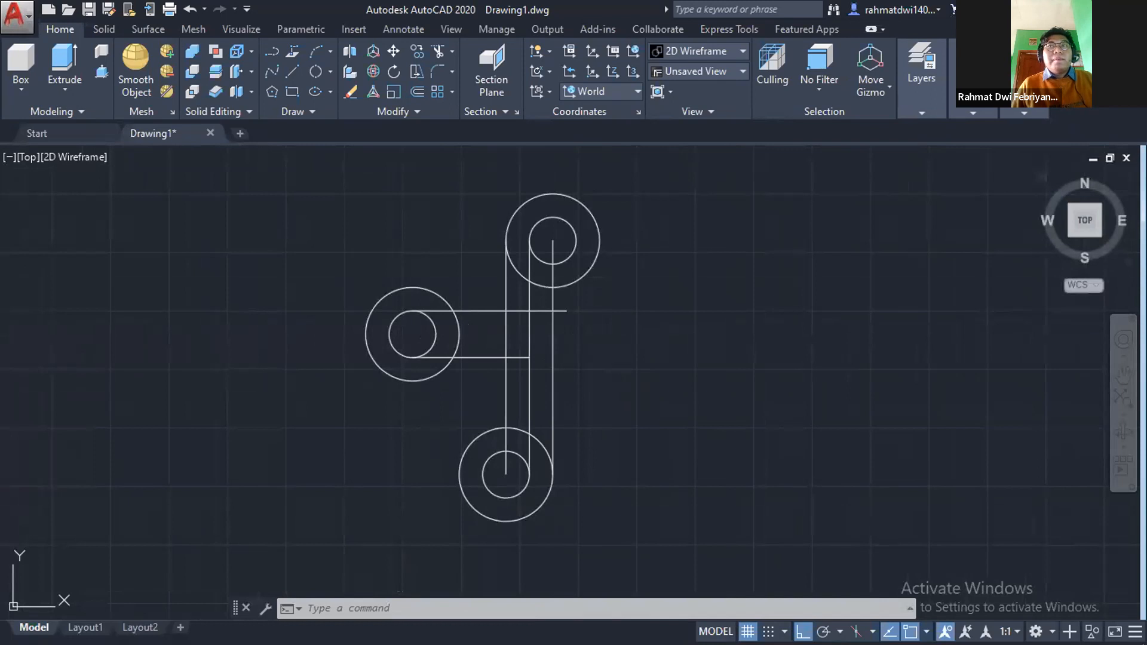
{"action": "left_click", "coordinate": [743, 231]}
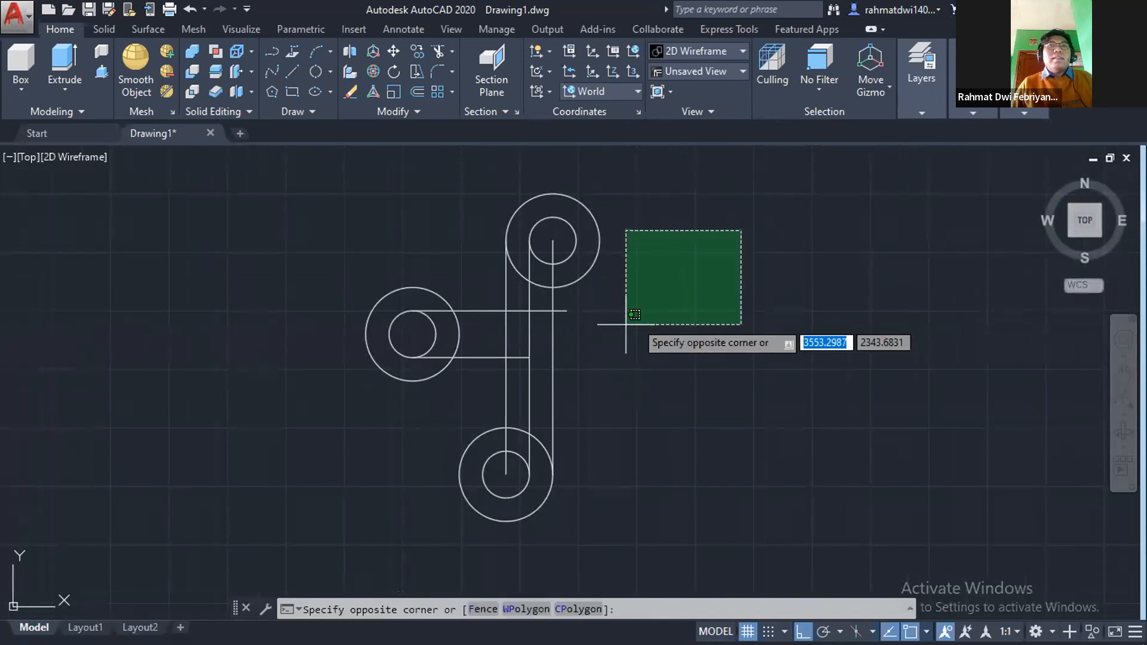
{"action": "left_click", "coordinate": [637, 320]}
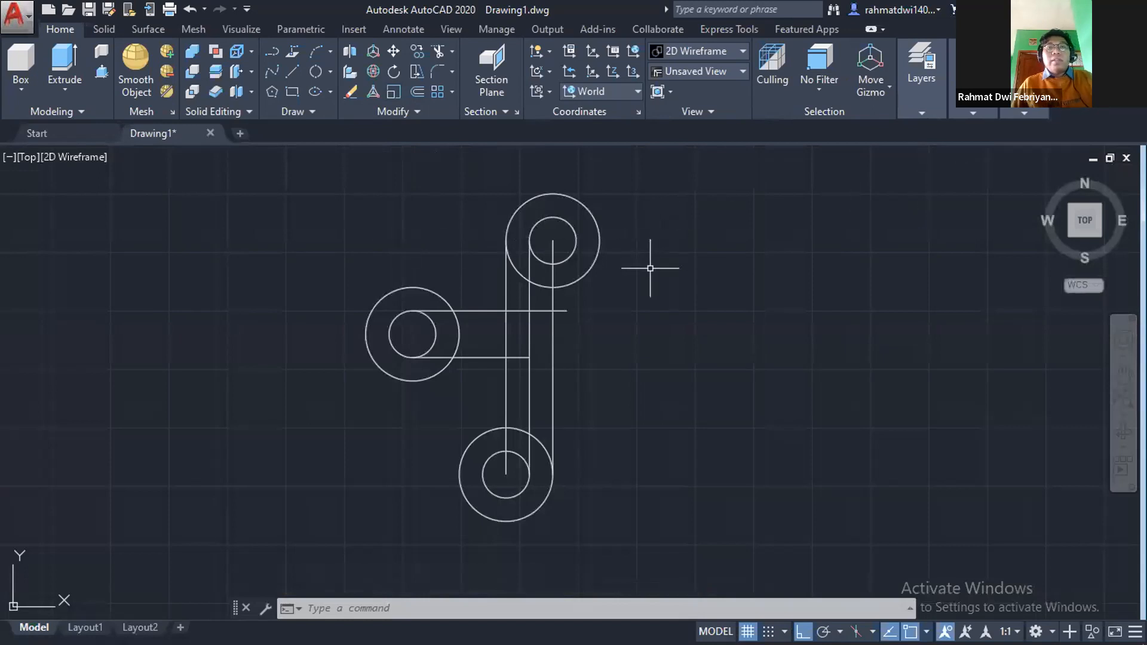
{"action": "middle_click_drag", "start_coordinate": [653, 310], "coordinate": [669, 275]}
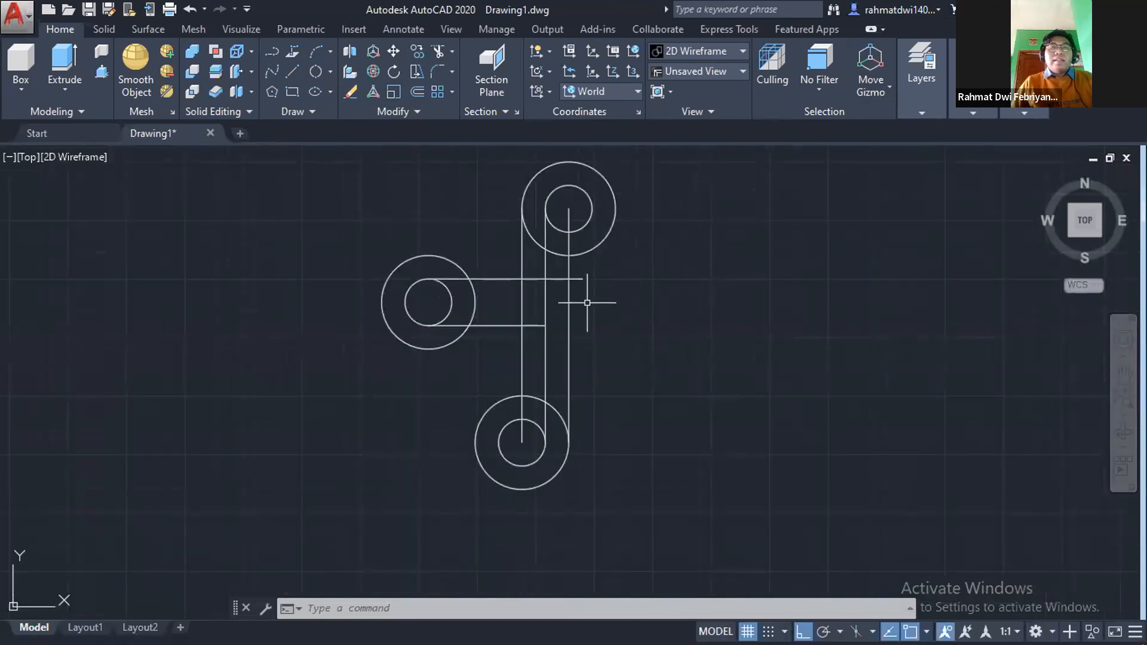
Erase the middle vertical line between the upper and lower circle pairs.
{"action": "type", "text": "era"}
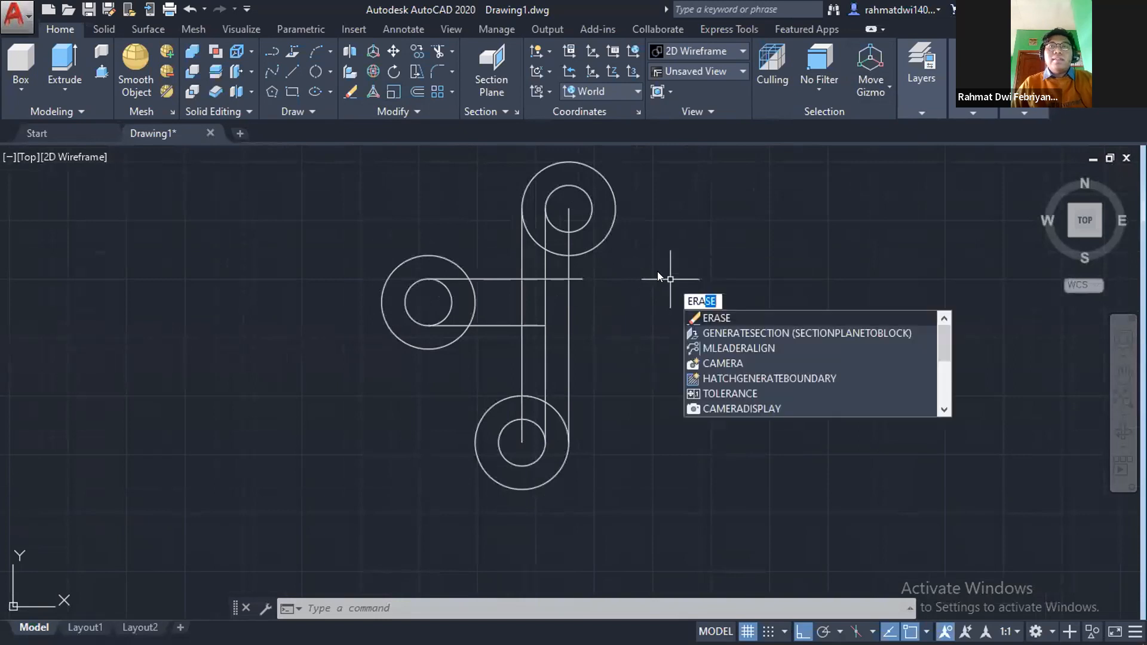
{"action": "key", "text": "Return"}
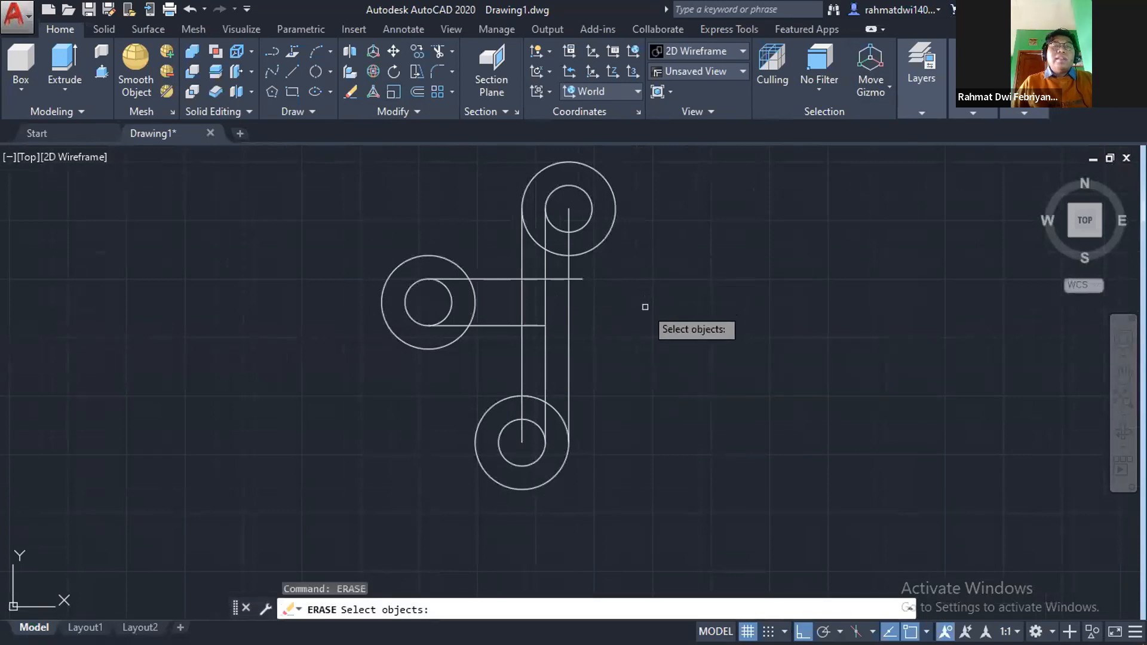
{"action": "left_click", "coordinate": [547, 299]}
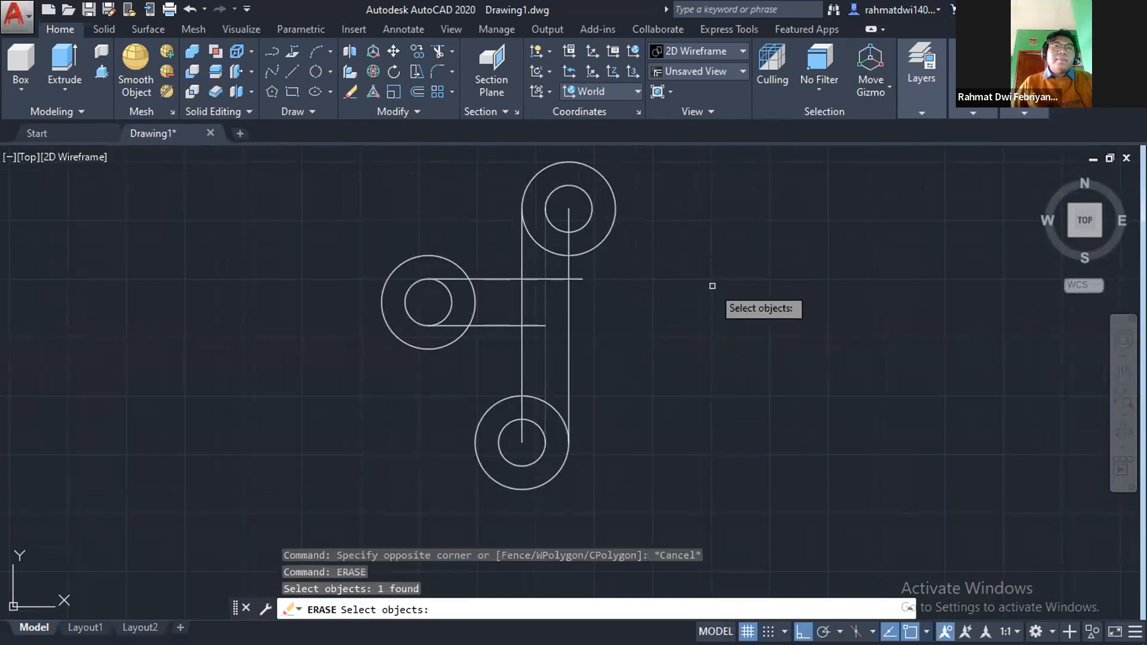
{"action": "key", "text": "Return"}
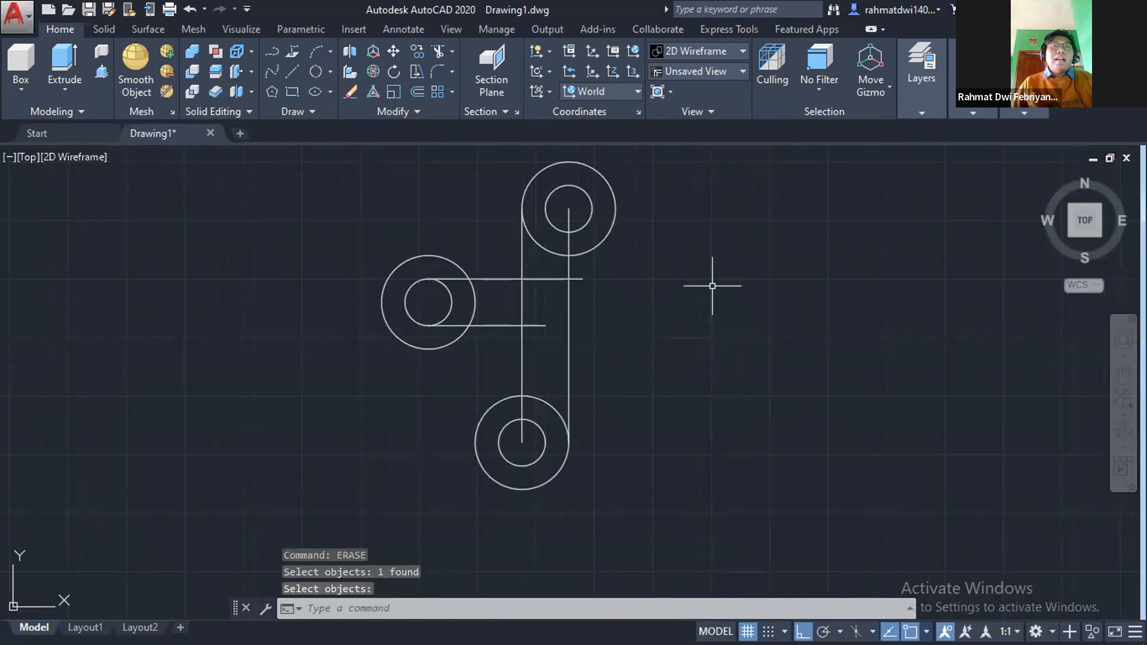
Trim away the part of the upper horizontal line between the two remaining vertical lines.
{"action": "type", "text": "TR"}
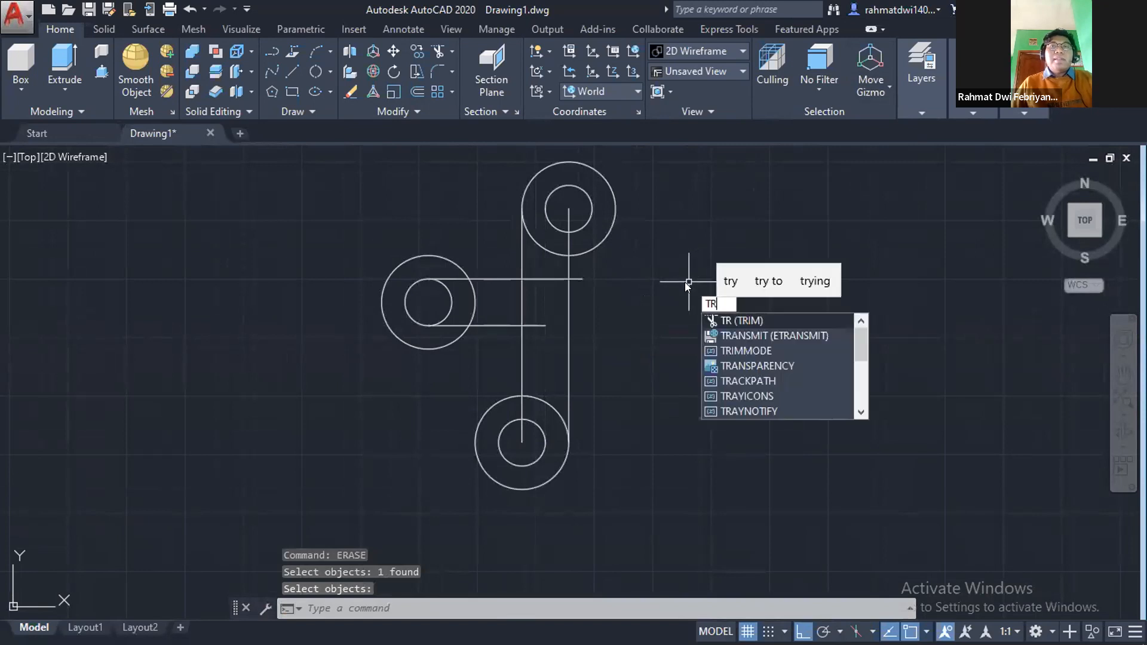
{"action": "key", "text": "Return"}
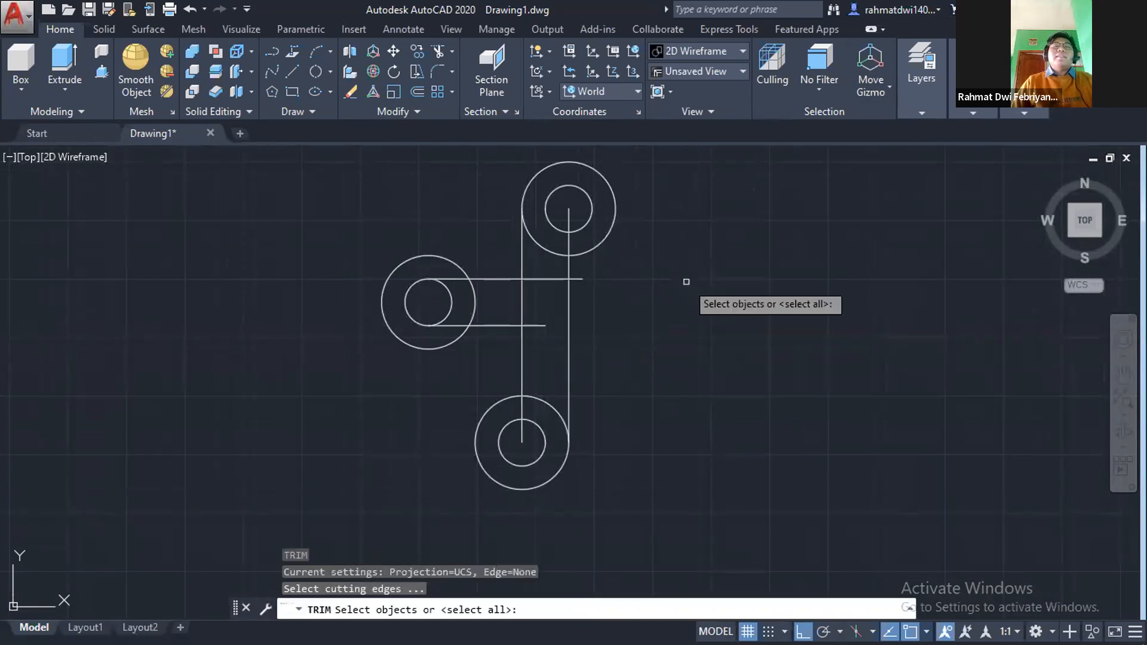
{"action": "key", "text": "Return"}
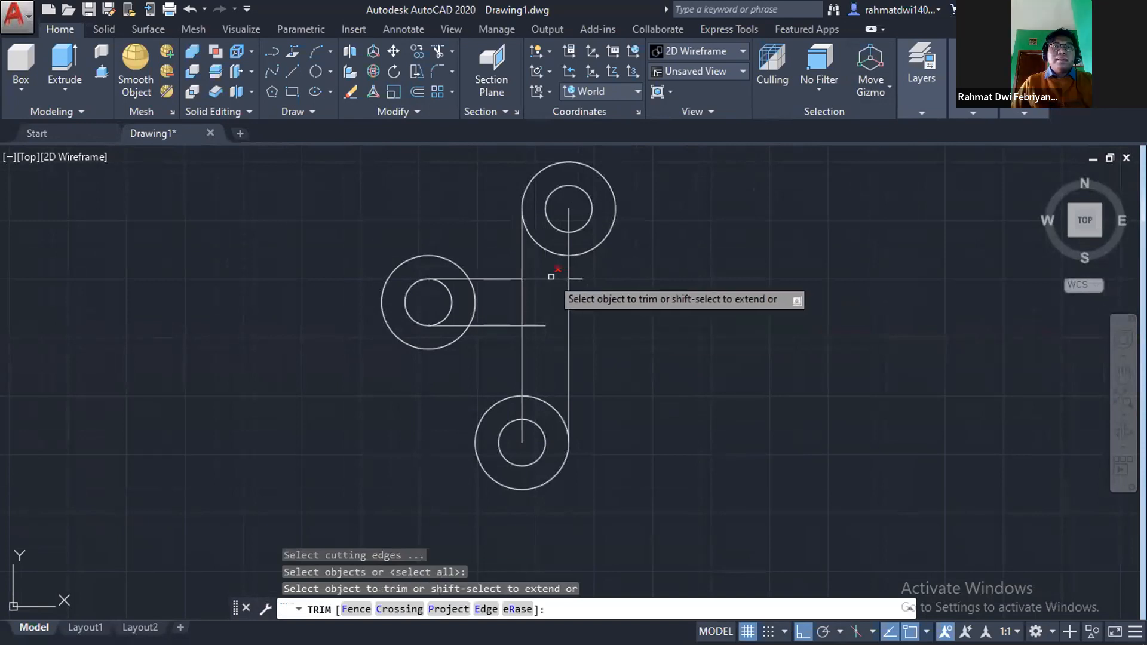
{"action": "left_click", "coordinate": [551, 277]}
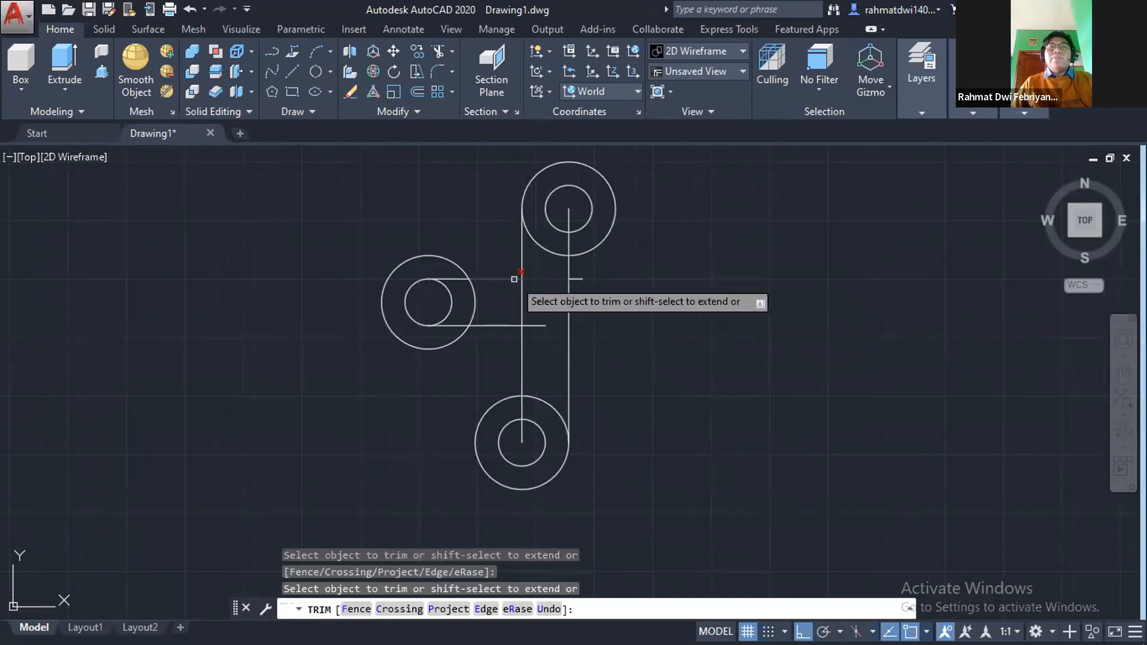
{"action": "key", "text": "Escape"}
Try to erase the short horizontal stub beyond the right vertical line.
{"action": "type", "text": "e"}
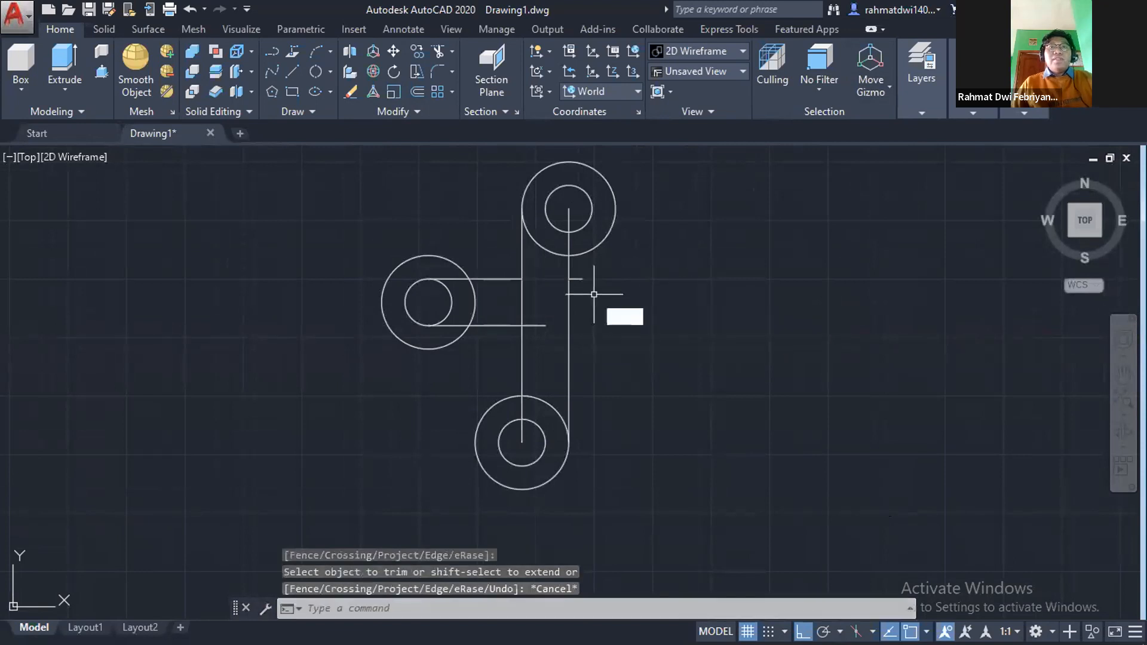
{"action": "key", "text": "Return"}
{"action": "left_click", "coordinate": [579, 278]}
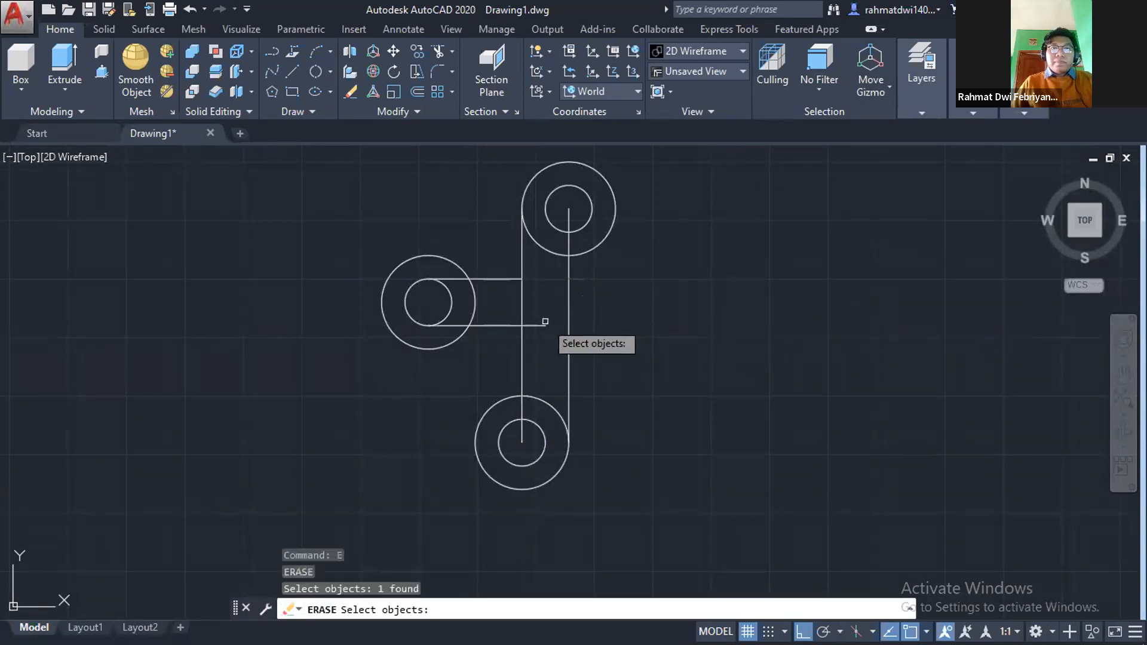
{"action": "key", "text": "Escape"}
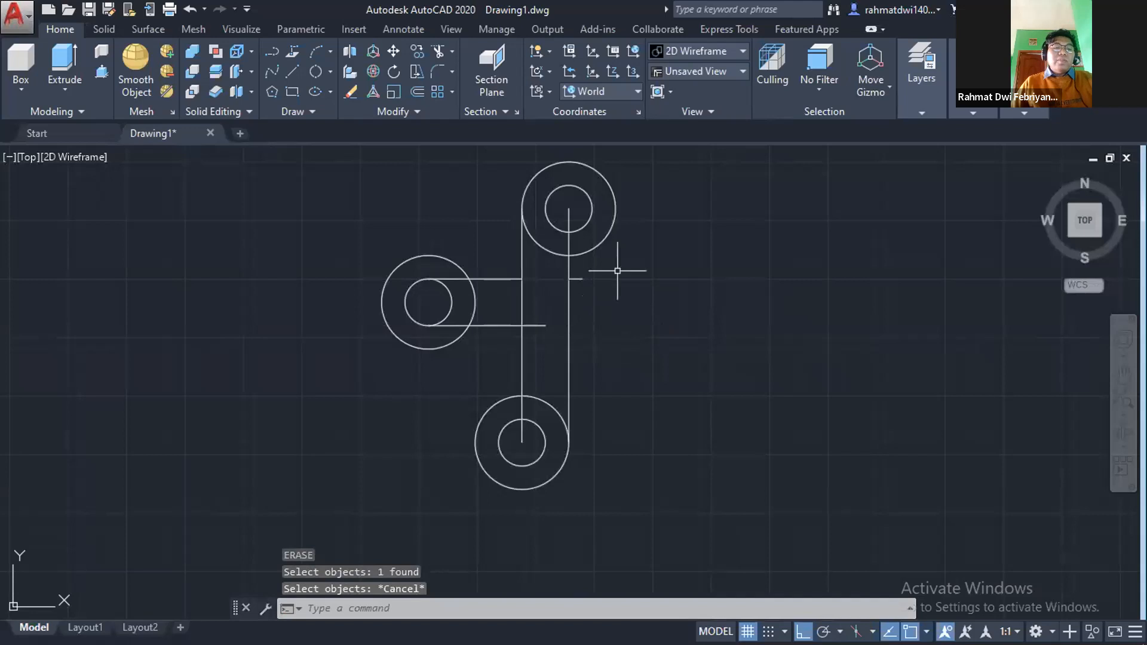
{"action": "type", "text": "t"}
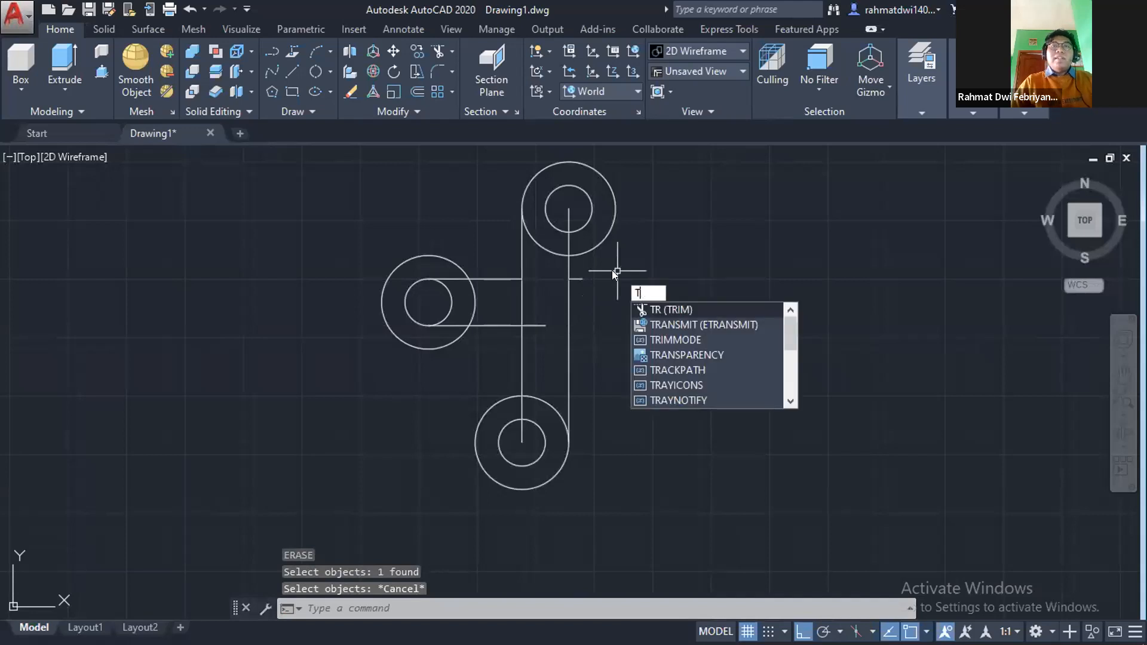
{"action": "key", "text": "BackSpace"}
{"action": "key", "text": "Escape"}
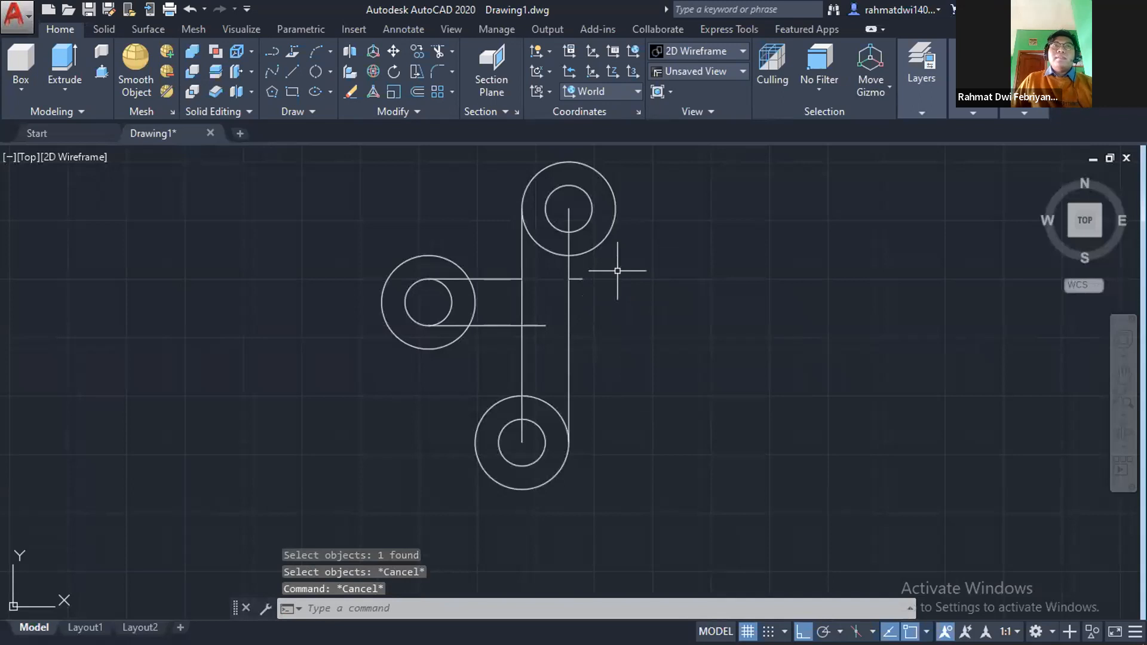
{"action": "left_click", "coordinate": [416, 114]}
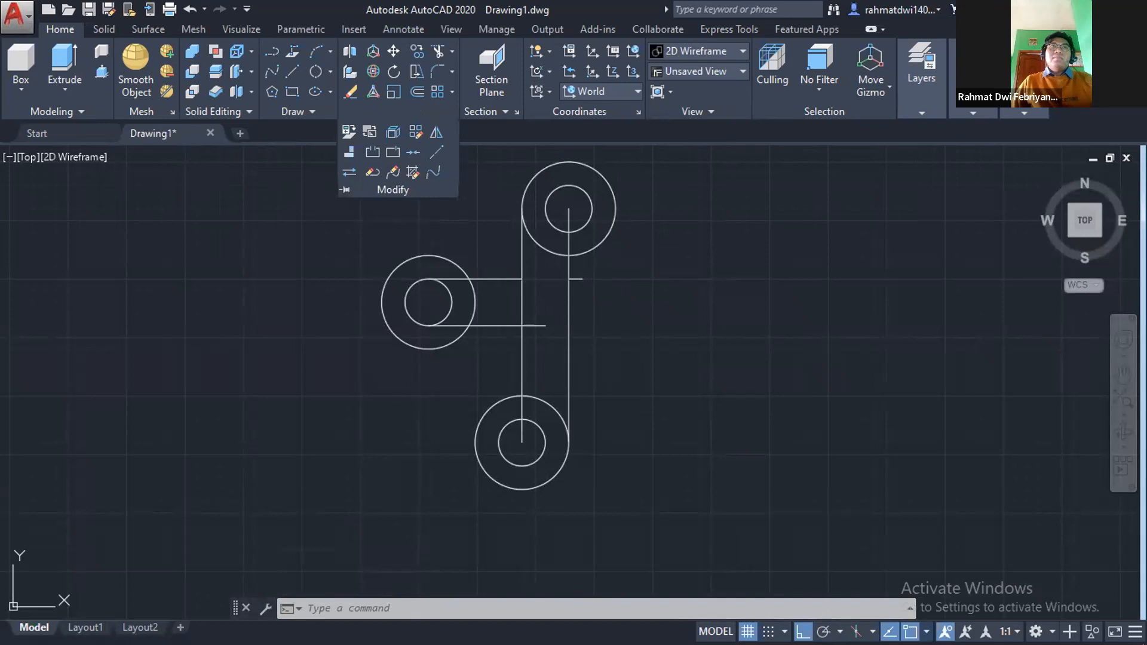
{"action": "key", "text": "Escape"}
{"action": "key", "text": "Escape"}
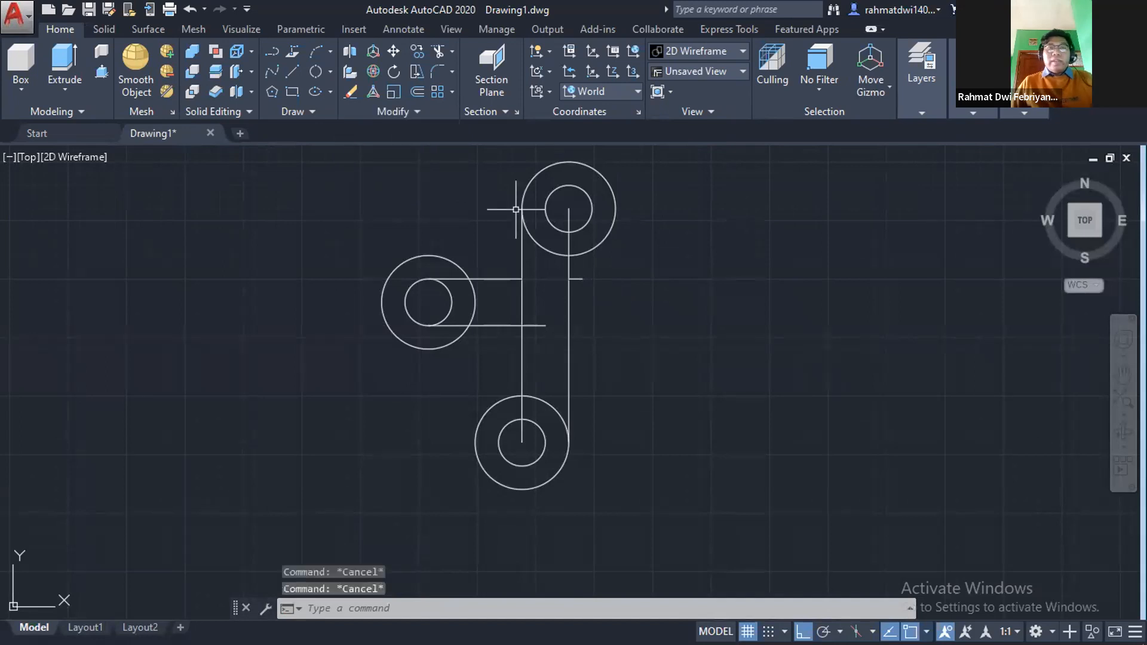
{"action": "type", "text": "TR"}
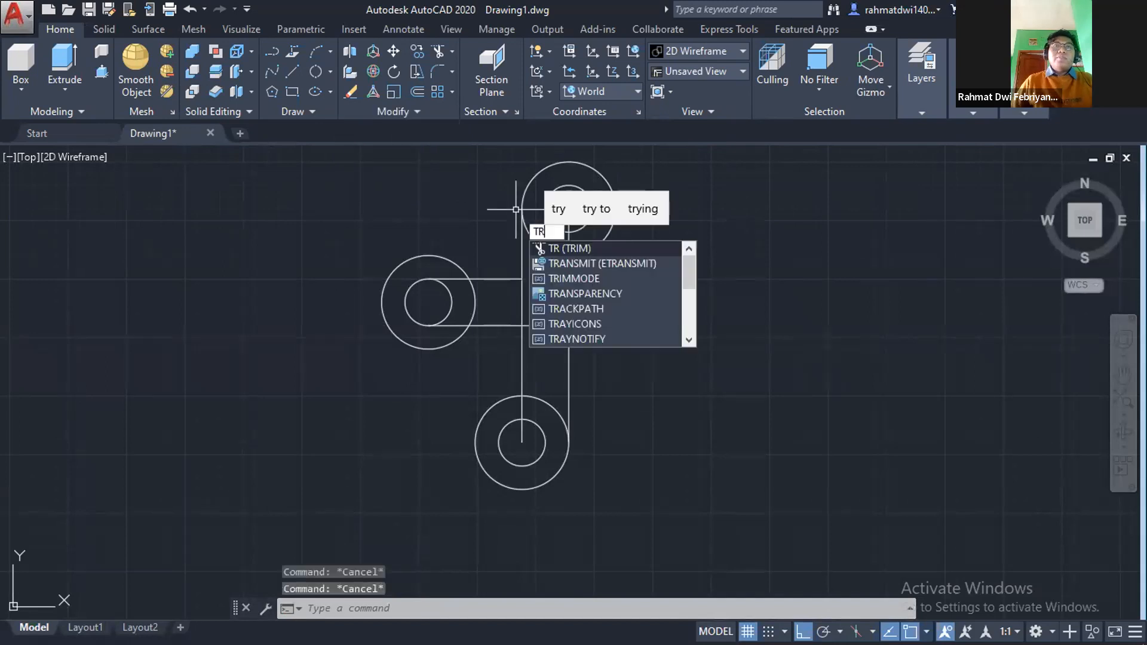
{"action": "key", "text": "Return"}
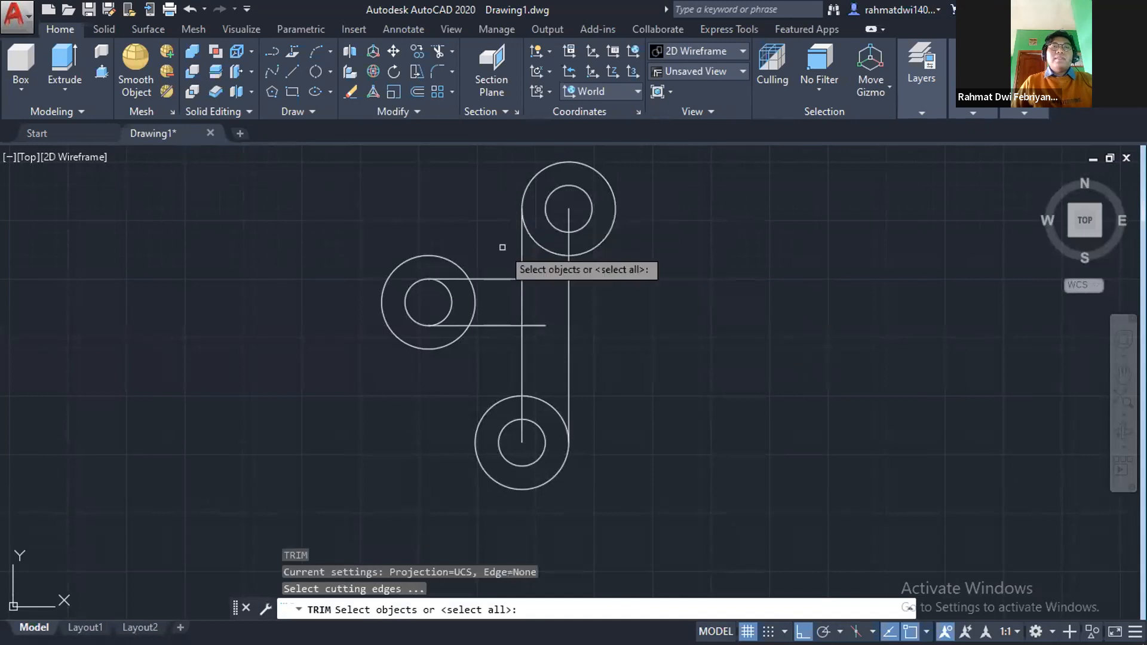
{"action": "key", "text": "Escape"}
{"action": "key", "text": "Escape"}
{"action": "key", "text": "Escape"}
{"action": "key", "text": "Escape"}
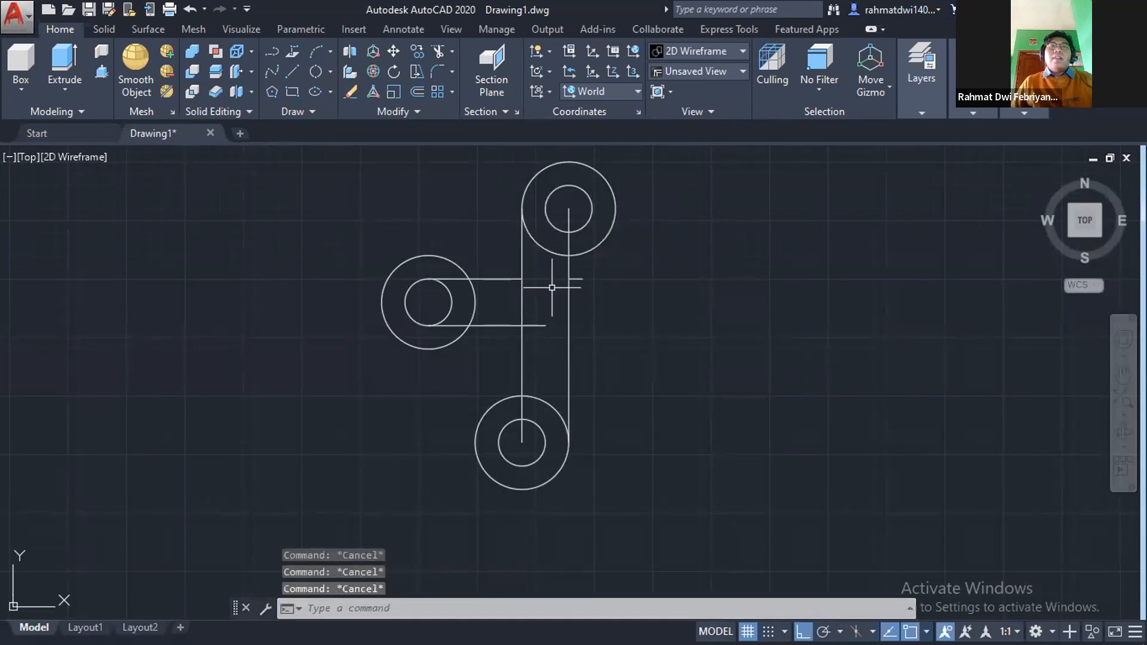
Try to trim the short horizontal stub off the outer side of the right vertical line.
{"action": "type", "text": "TR"}
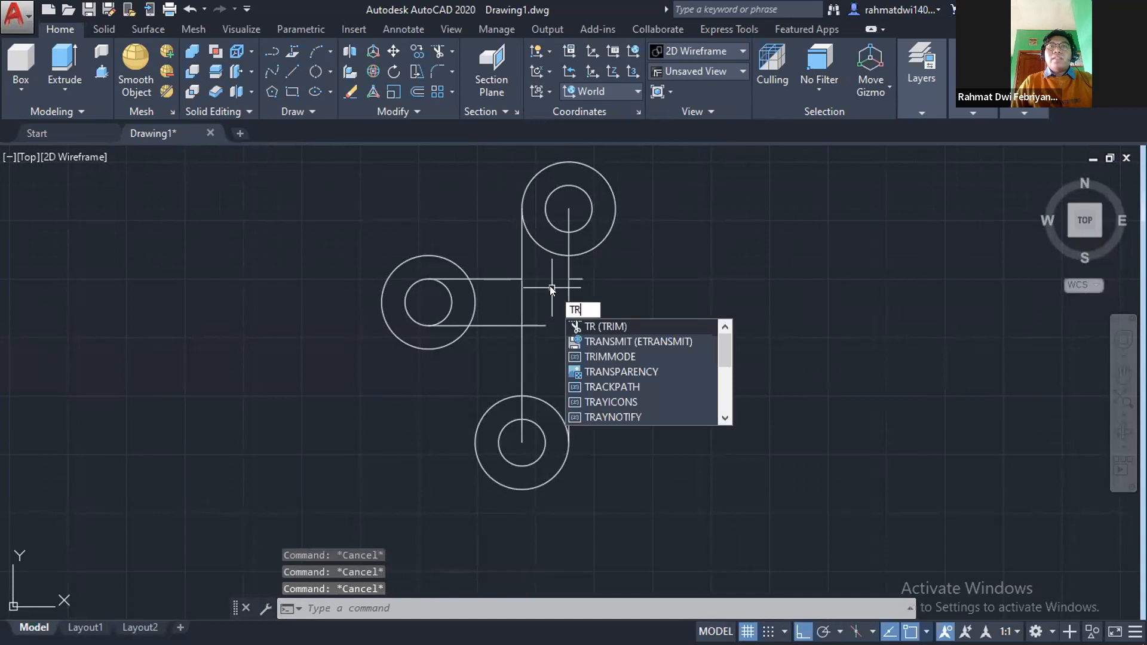
{"action": "key", "text": "Return"}
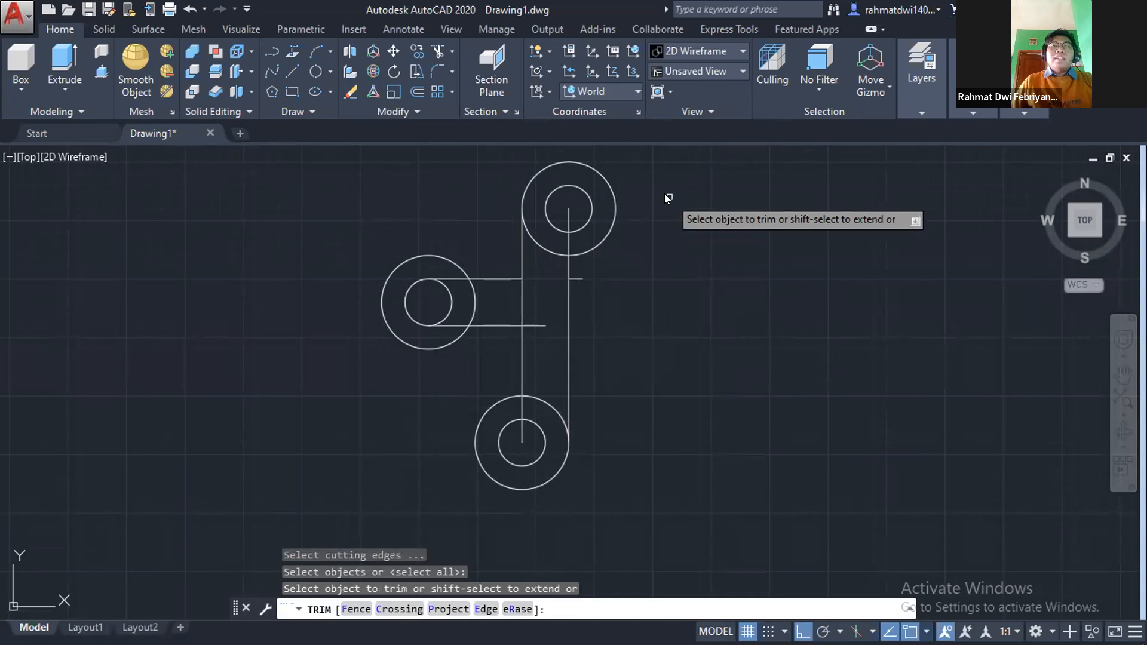
{"action": "right_click", "coordinate": [658, 219]}
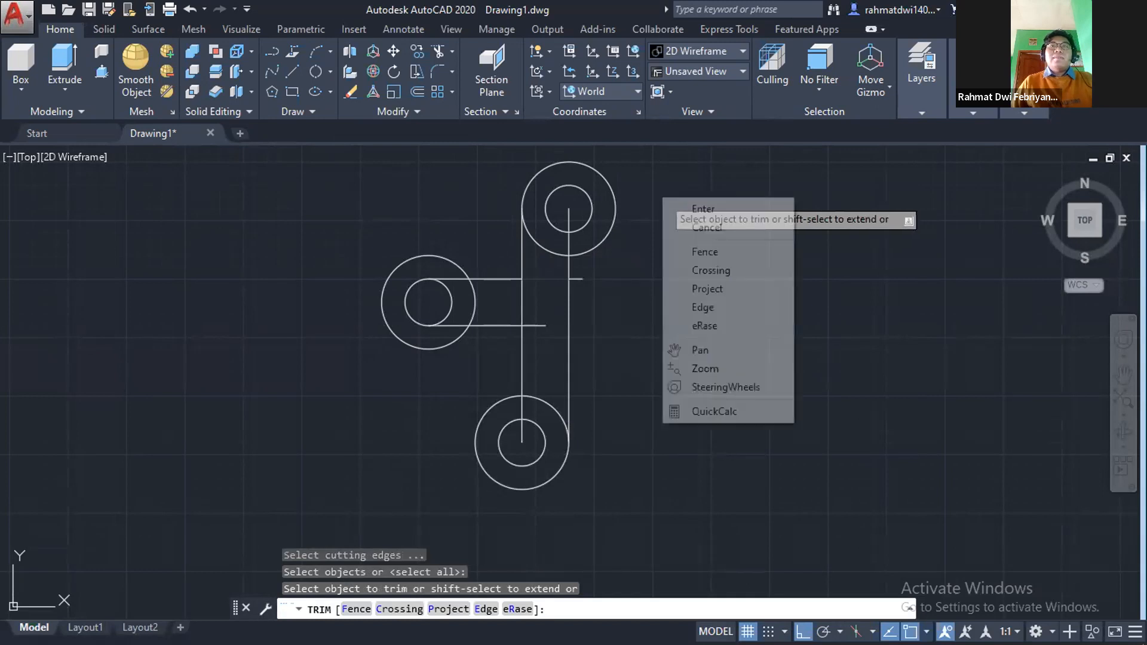
{"action": "left_click", "coordinate": [579, 281]}
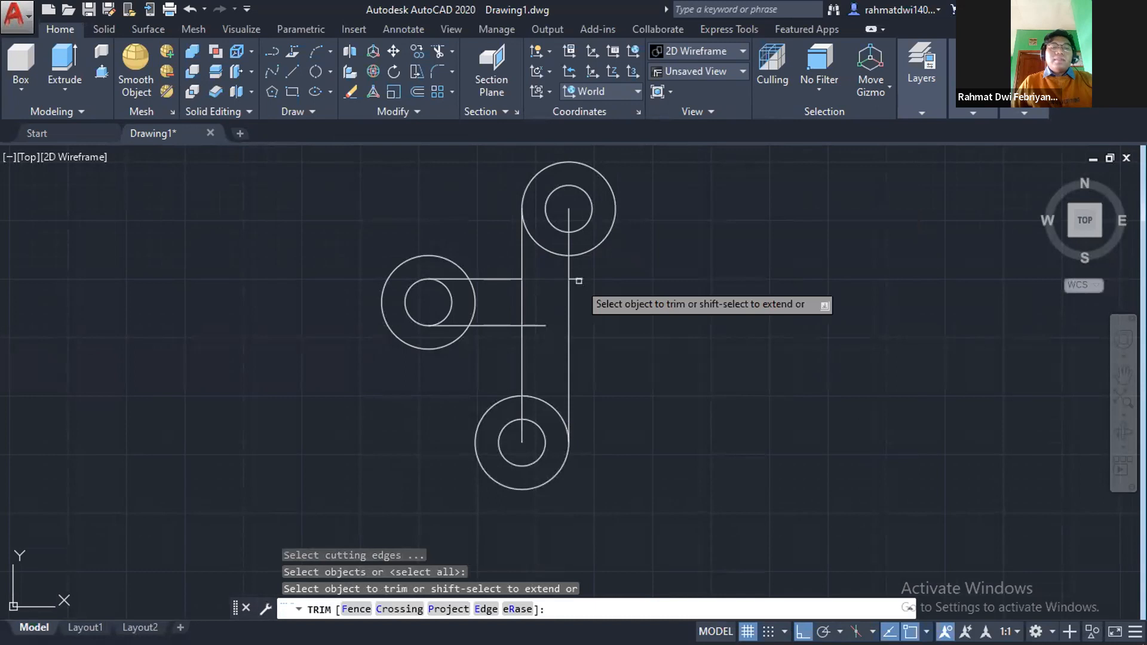
{"action": "key", "text": "Escape"}
{"action": "key", "text": "Return"}
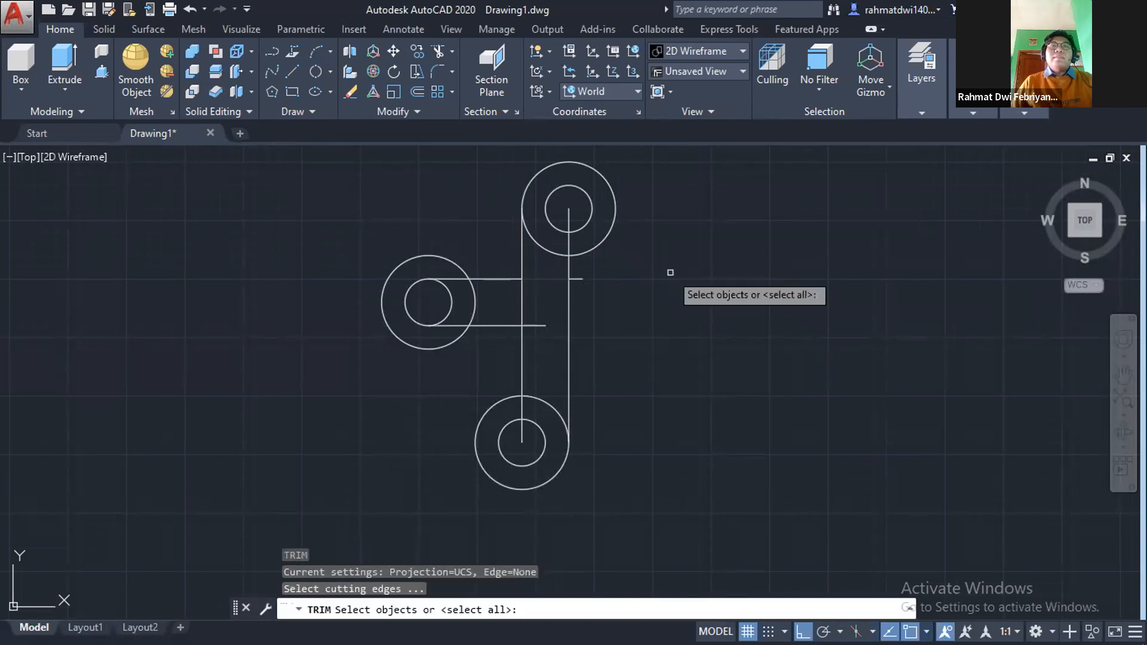
{"action": "key", "text": "Return"}
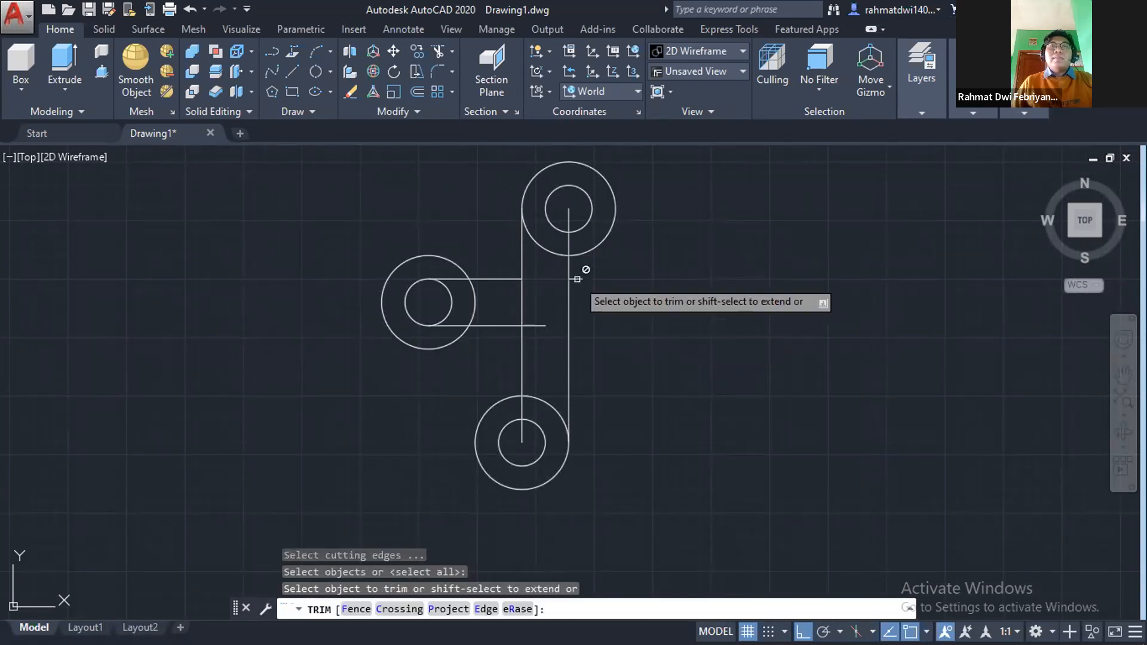
{"action": "left_click", "coordinate": [577, 279]}
{"action": "key", "text": "Escape"}
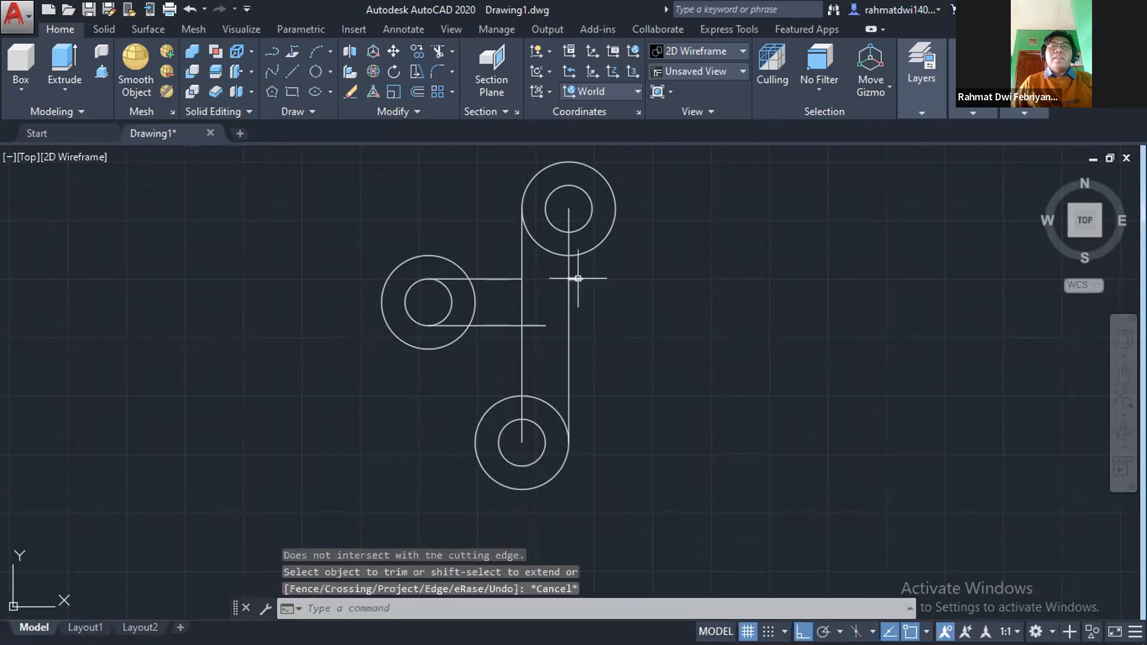
{"action": "left_click", "coordinate": [577, 279]}
{"action": "key", "text": "Escape"}
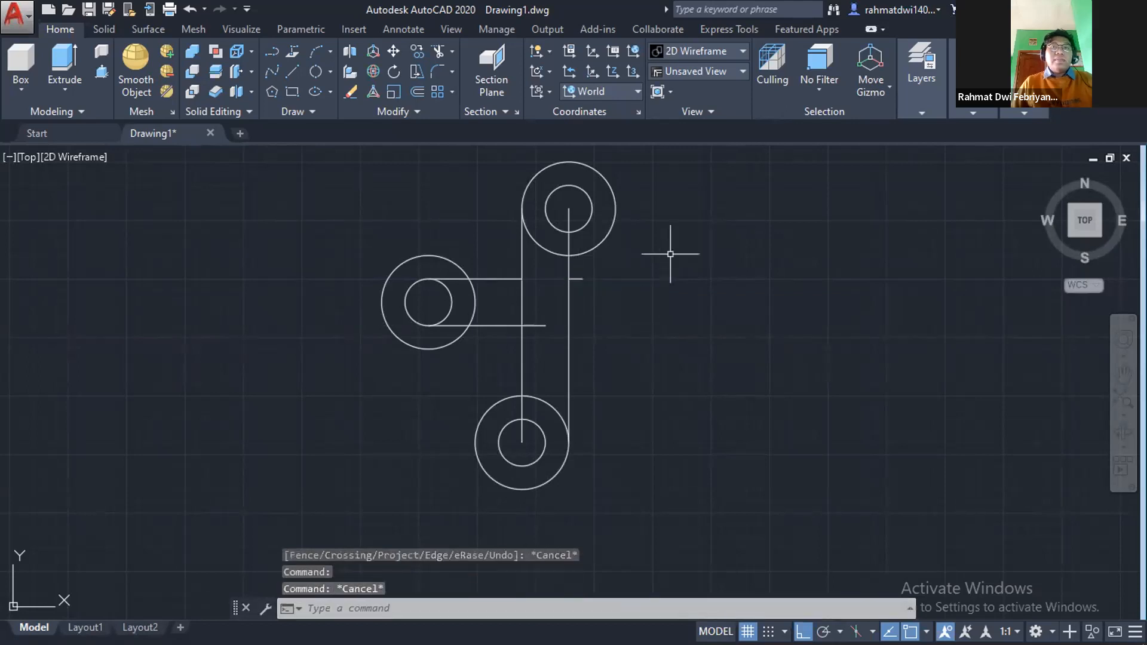
Trim the outer-circle arcs that lie between the connecting lines on all three lobes, plus the vertical line segments inside the upper and lower outer circles.
{"action": "key", "text": "Return"}
{"action": "key", "text": "Return"}
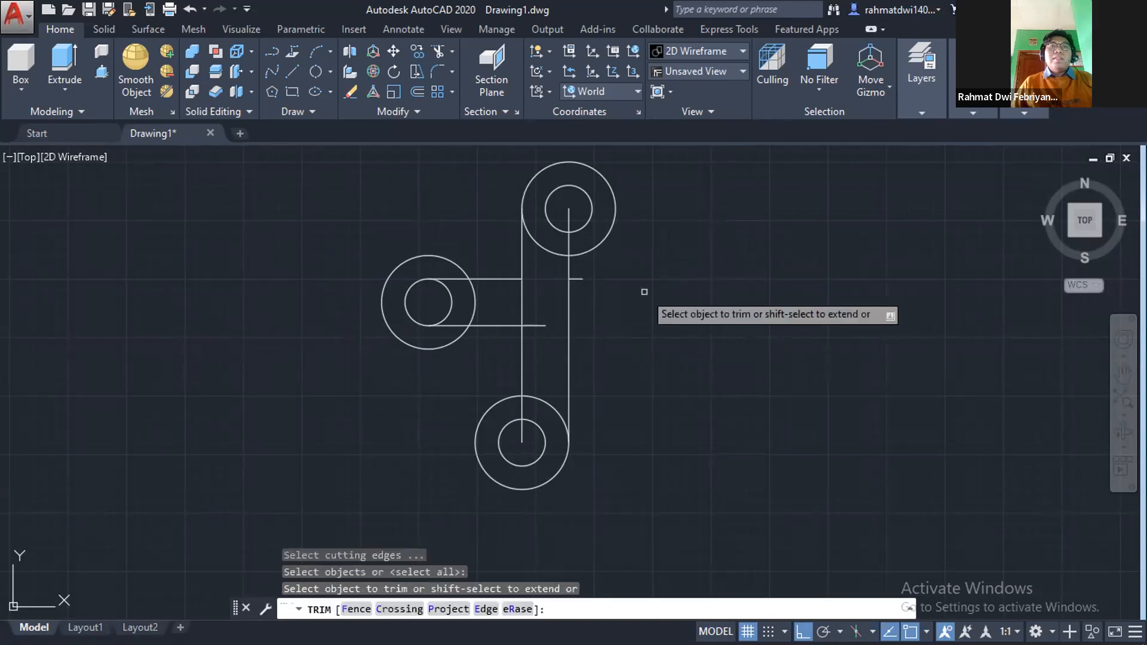
{"action": "left_click", "coordinate": [577, 279]}
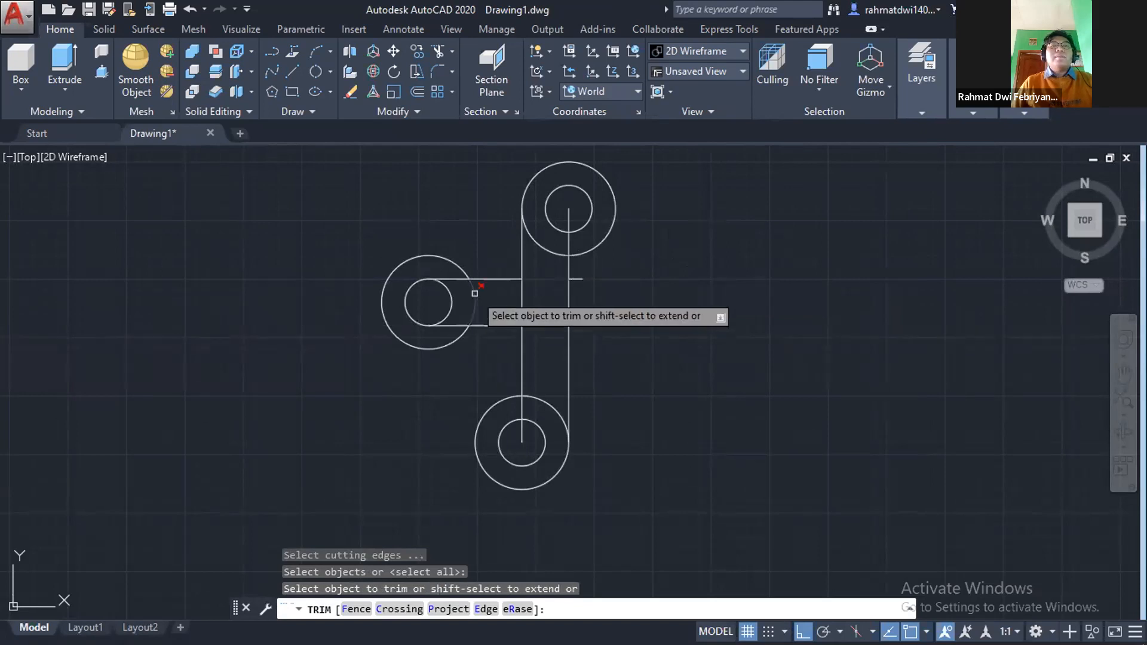
{"action": "left_click", "coordinate": [475, 294]}
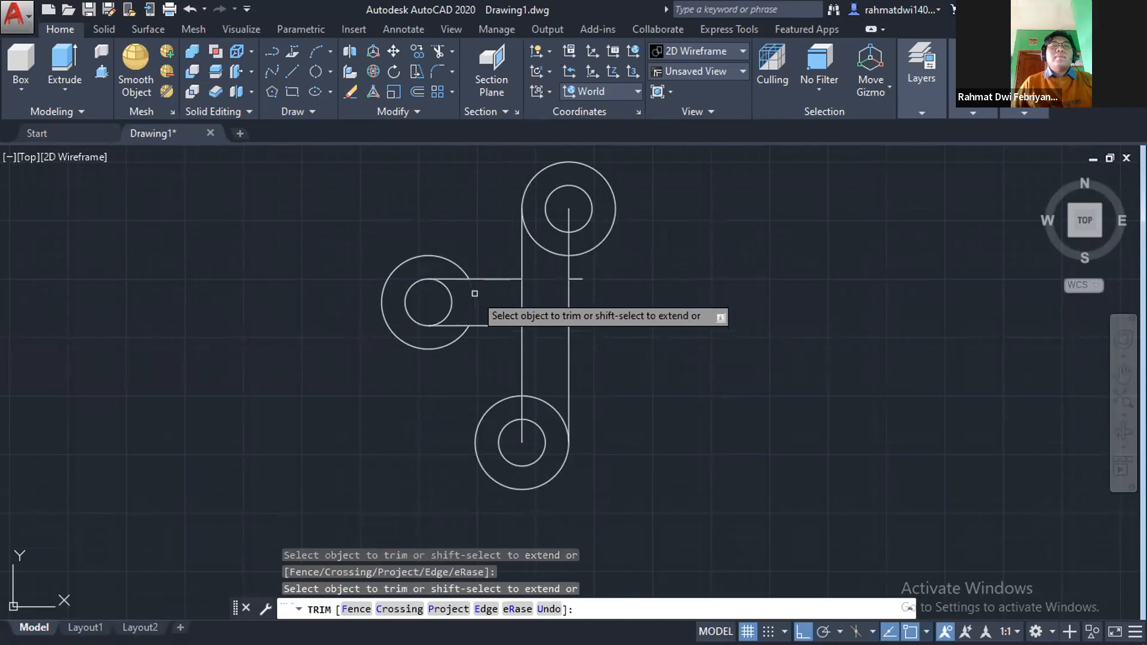
{"action": "left_click", "coordinate": [553, 407]}
{"action": "left_click", "coordinate": [546, 249]}
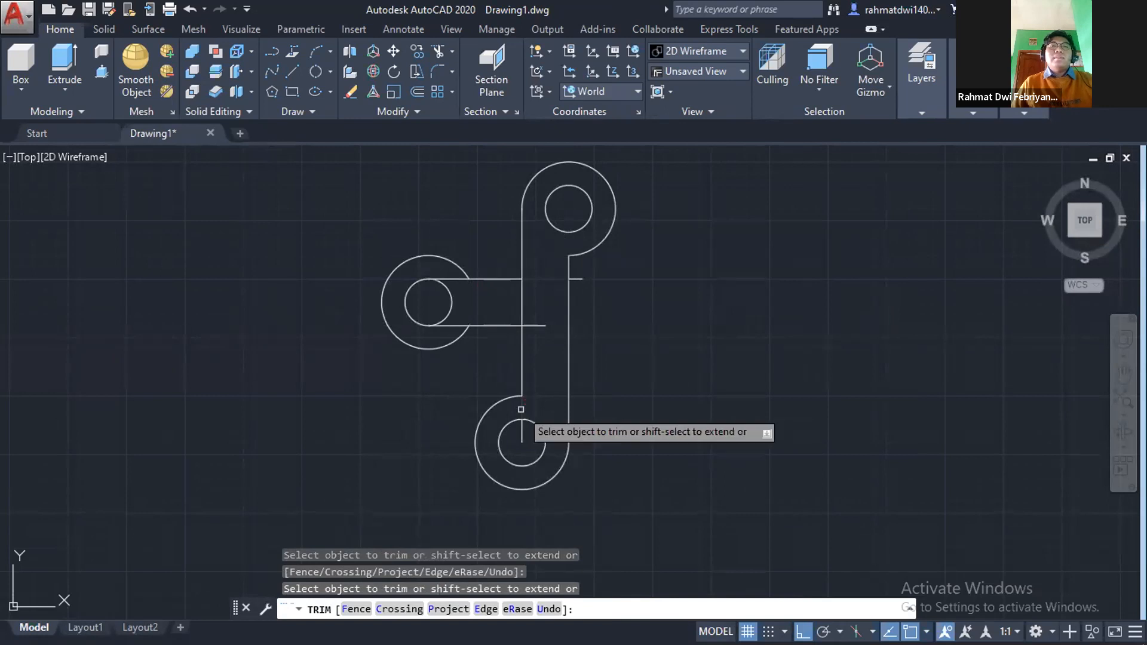
{"action": "key", "text": "Escape"}
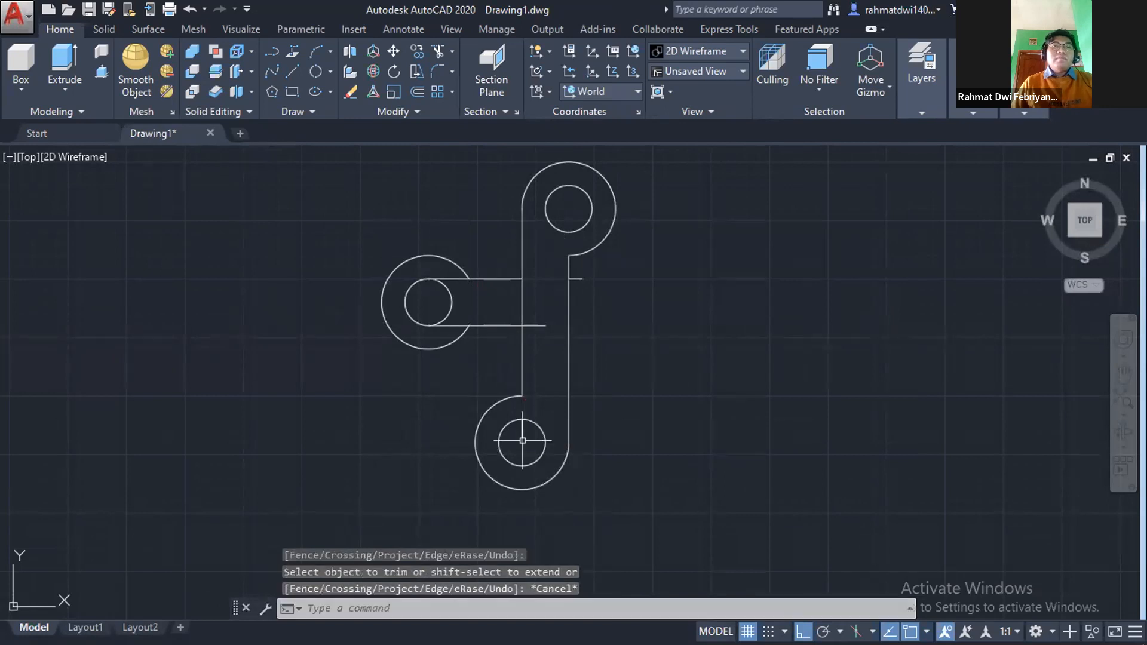
Trim the lower horizontal line's overhang past the left vertical line and both horizontal line segments inside the left outer circle.
{"action": "key", "text": "Return"}
{"action": "key", "text": "Return"}
{"action": "left_click", "coordinate": [537, 329]}
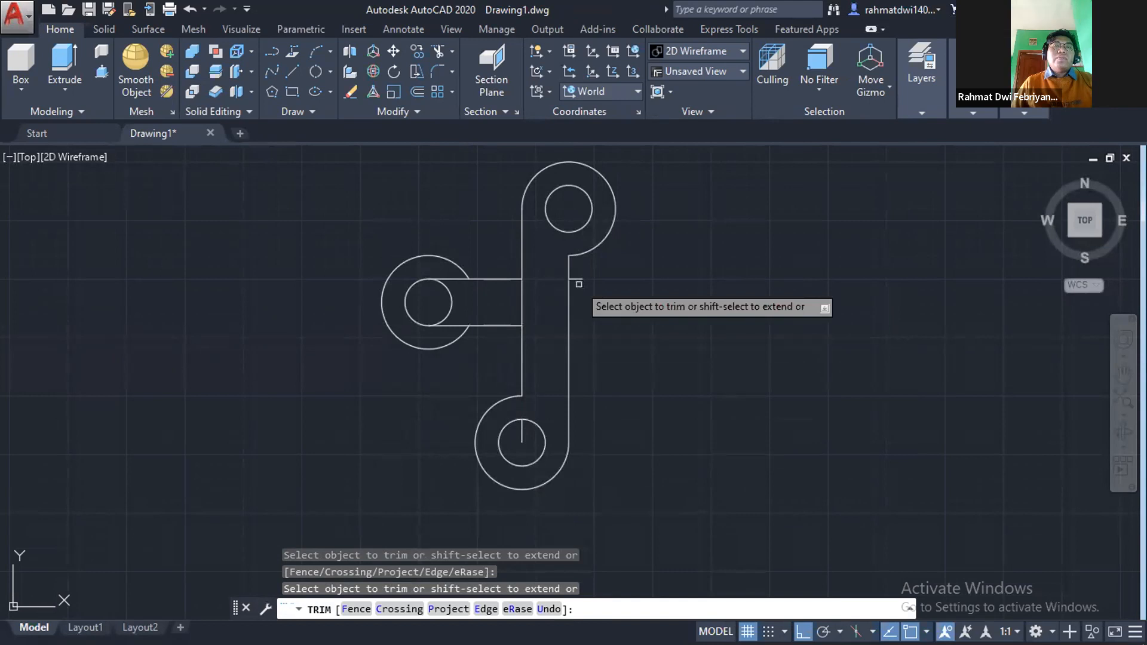
{"action": "left_click", "coordinate": [455, 328]}
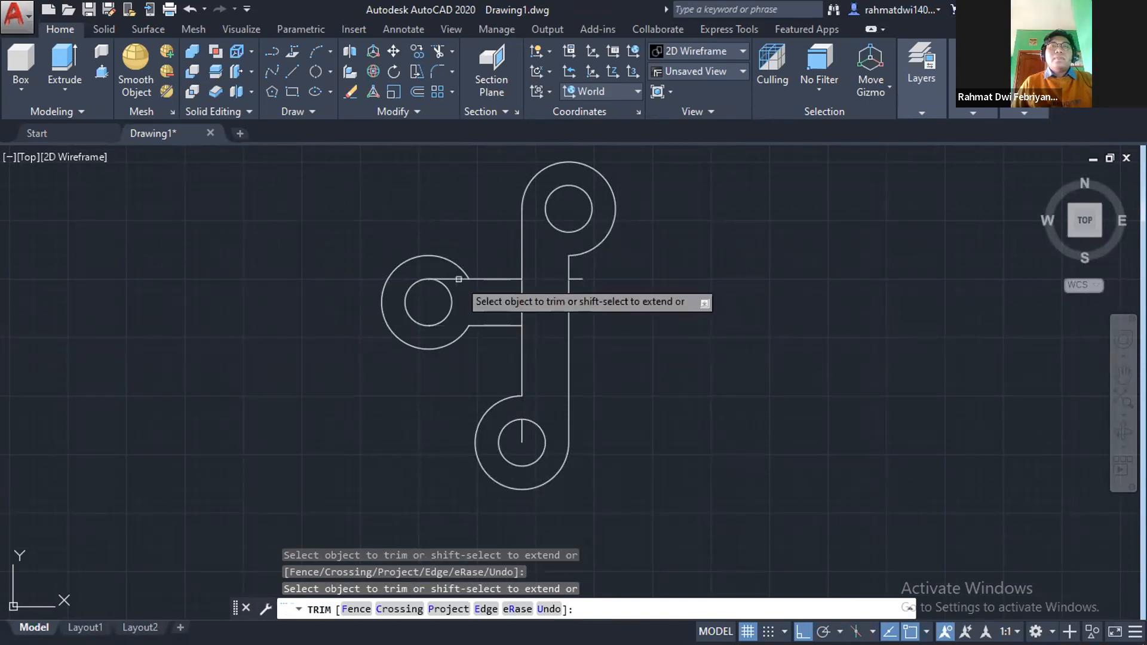
{"action": "left_click", "coordinate": [457, 280]}
{"action": "key", "text": "Escape"}
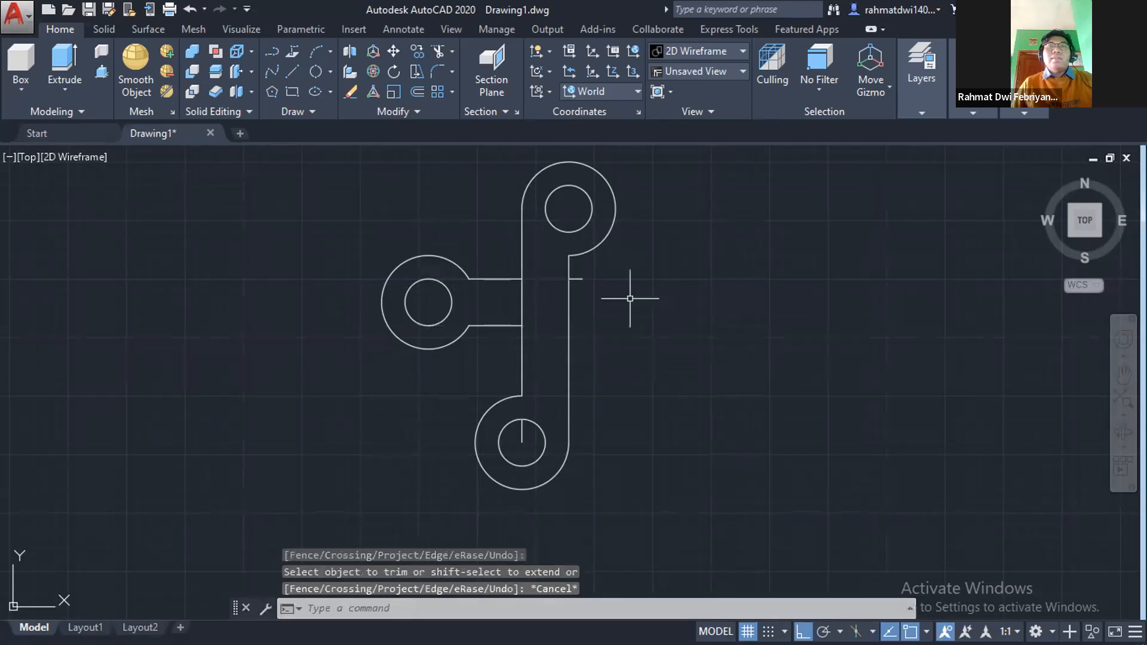
{"action": "type", "text": "r"}
{"action": "key", "text": "Return"}
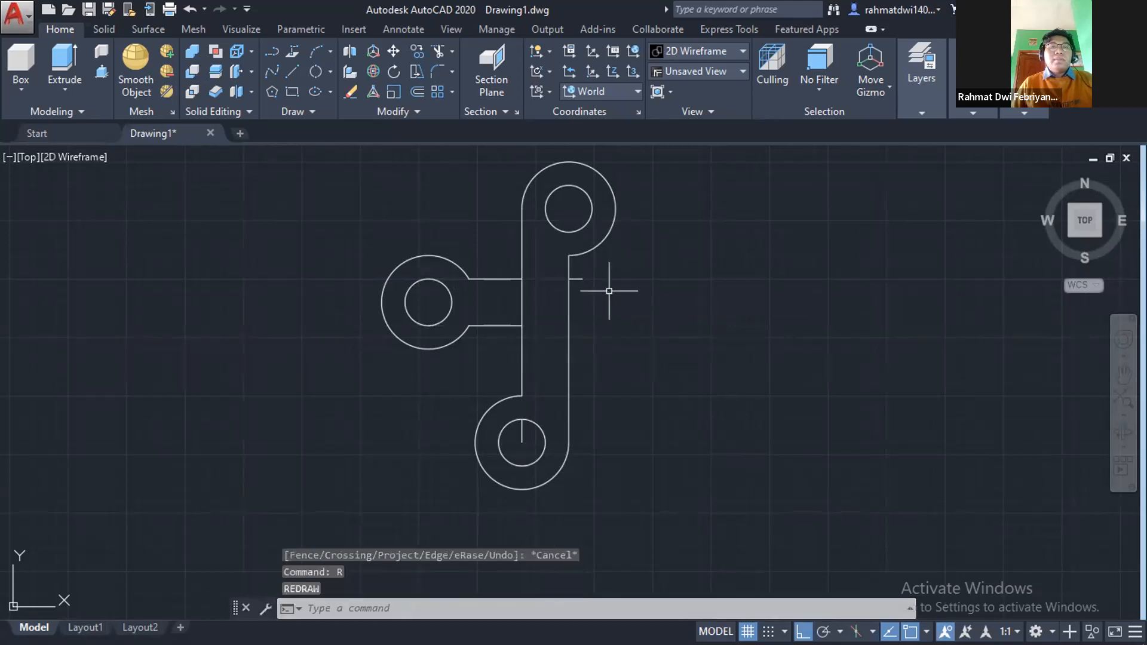
Erase the short horizontal stub beyond the right vertical line and the leftover vertical line inside the lower inner circle.
{"action": "type", "text": "e"}
{"action": "key", "text": "Return"}
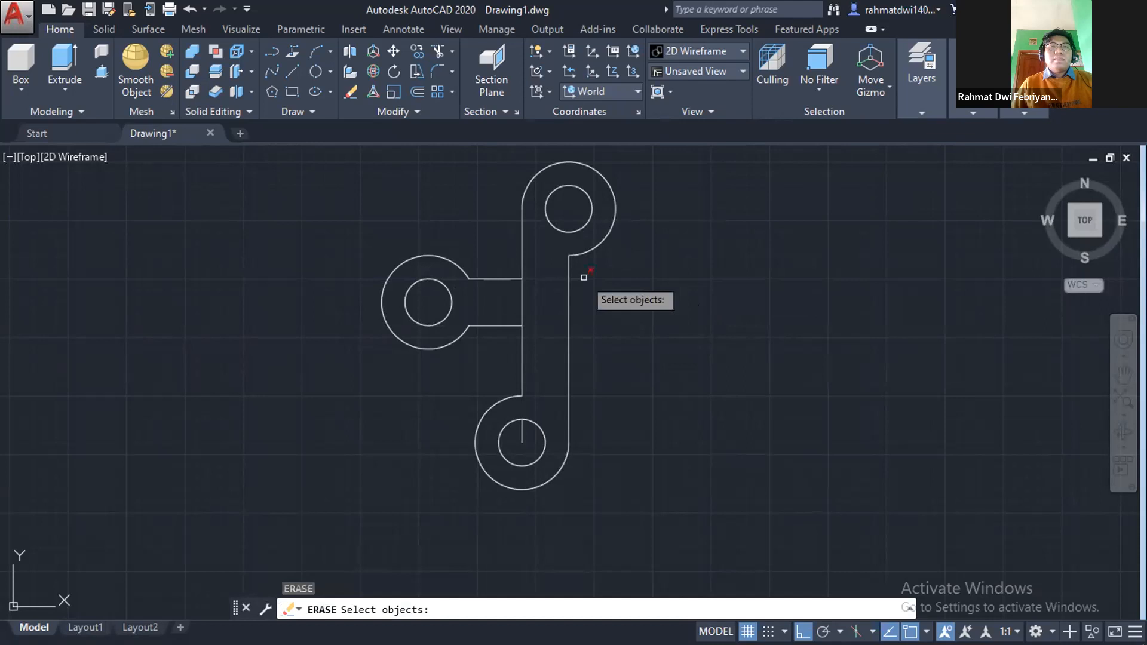
{"action": "left_click", "coordinate": [583, 277]}
{"action": "left_click", "coordinate": [522, 430]}
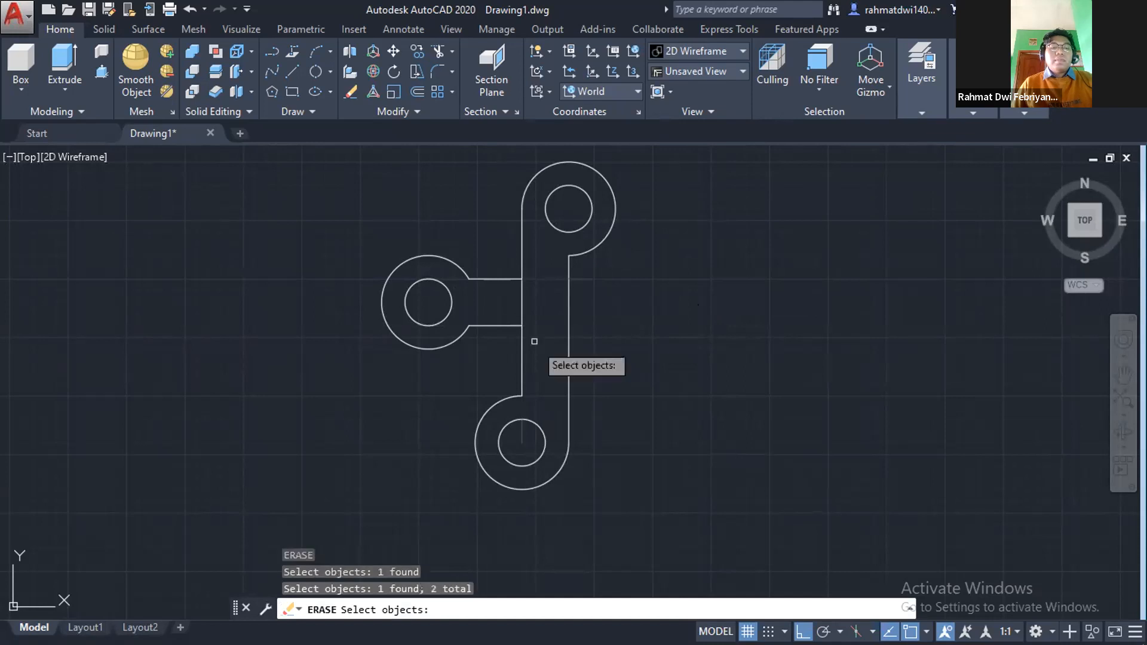
{"action": "key", "text": "Return"}
Trim the segment of the left vertical line that lies between the two horizontal connecting lines.
{"action": "type", "text": "tr"}
{"action": "key", "text": "Return"}
{"action": "key", "text": "Return"}
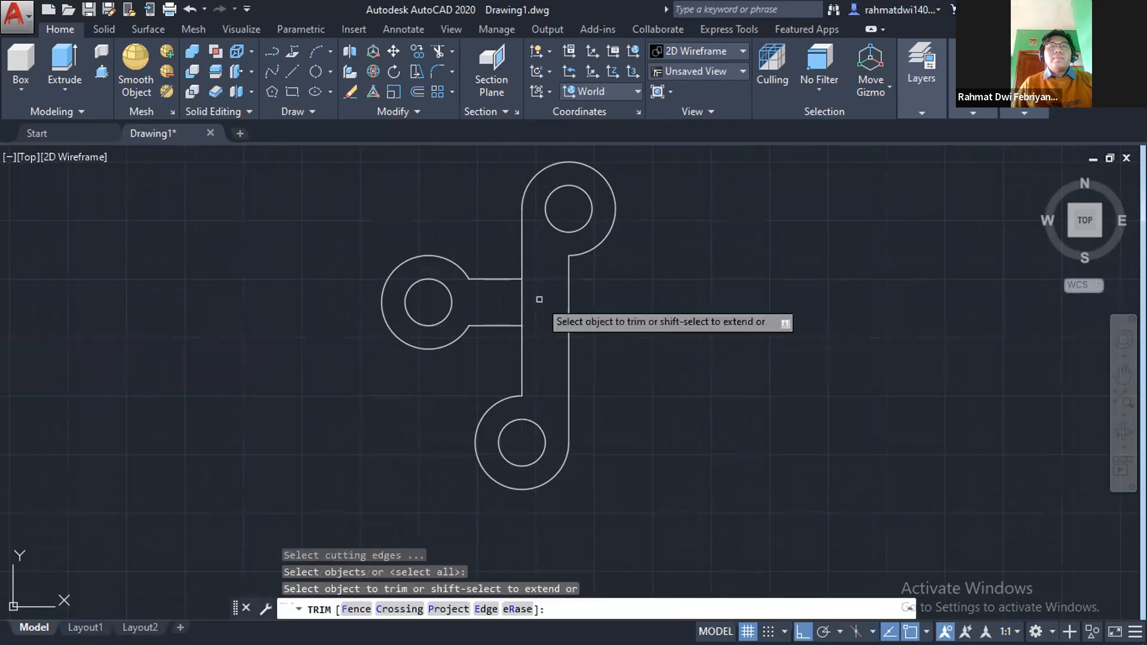
{"action": "left_click", "coordinate": [524, 302]}
{"action": "scroll", "coordinate": [526, 306], "scroll_direction": "down", "scroll_amount": 4}
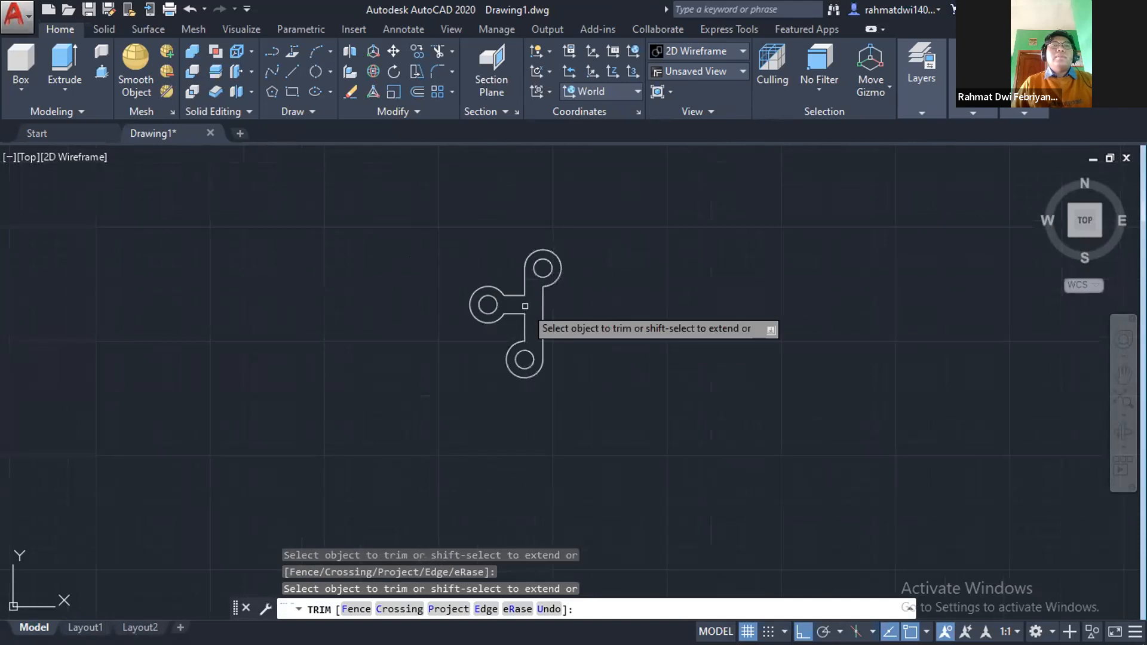
{"action": "scroll", "coordinate": [525, 306], "scroll_direction": "up", "scroll_amount": 4}
{"action": "scroll", "coordinate": [520, 305], "scroll_direction": "up", "scroll_amount": 2}
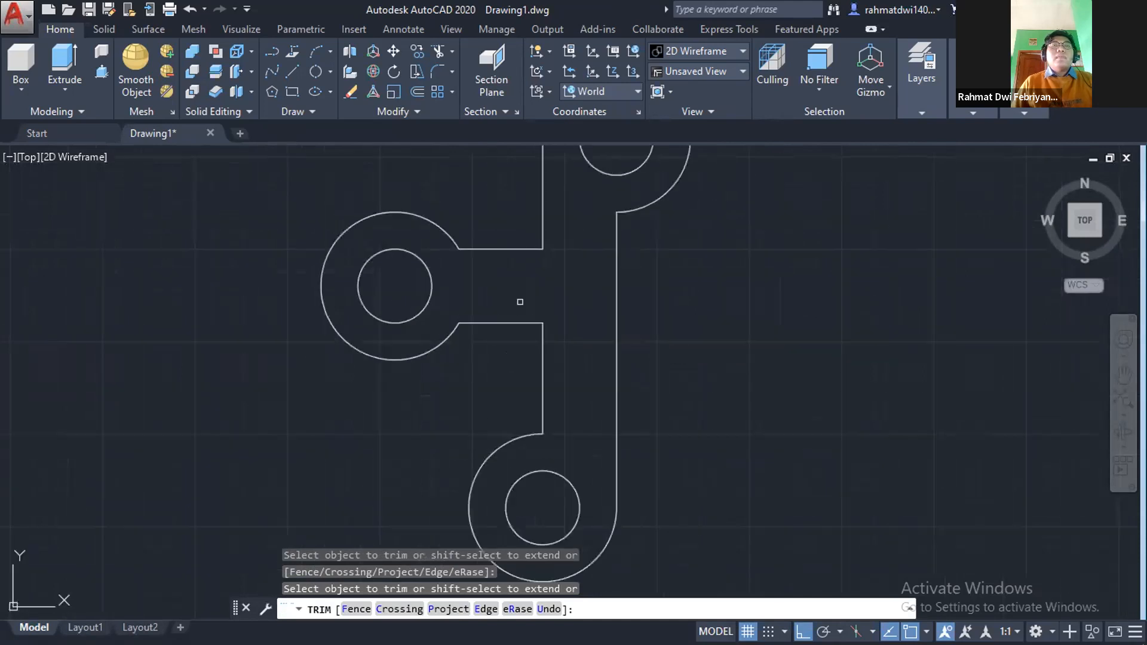
{"action": "middle_click_drag", "start_coordinate": [520, 302], "coordinate": [538, 338]}
{"action": "key", "text": "Escape"}
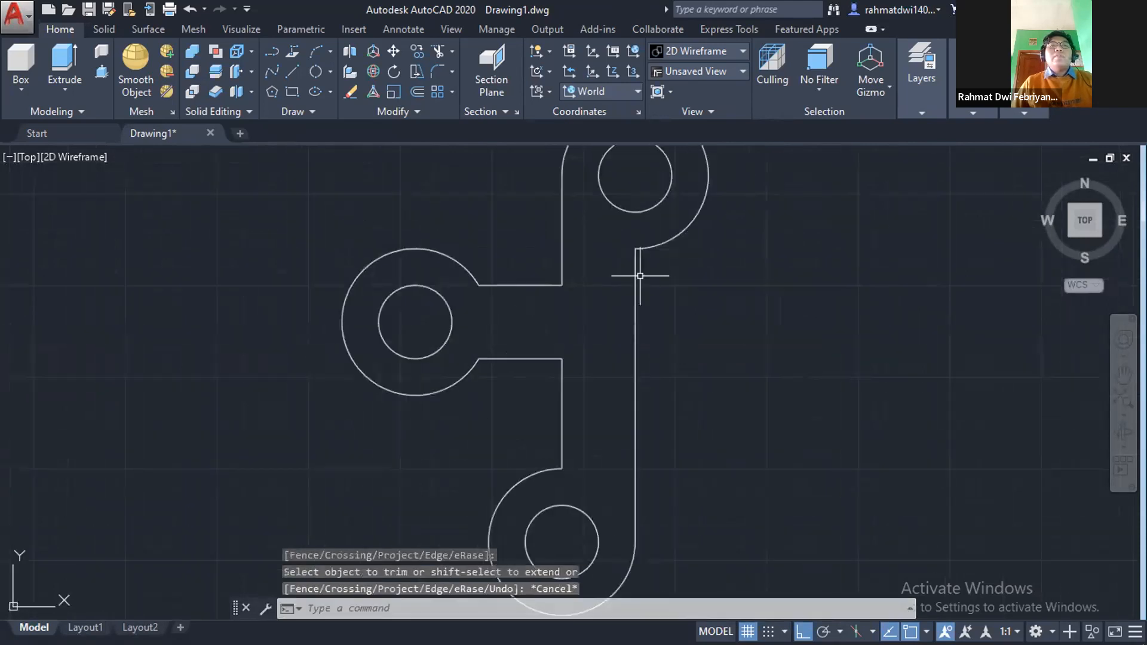
{"action": "middle_click_drag", "start_coordinate": [639, 276], "coordinate": [627, 328]}
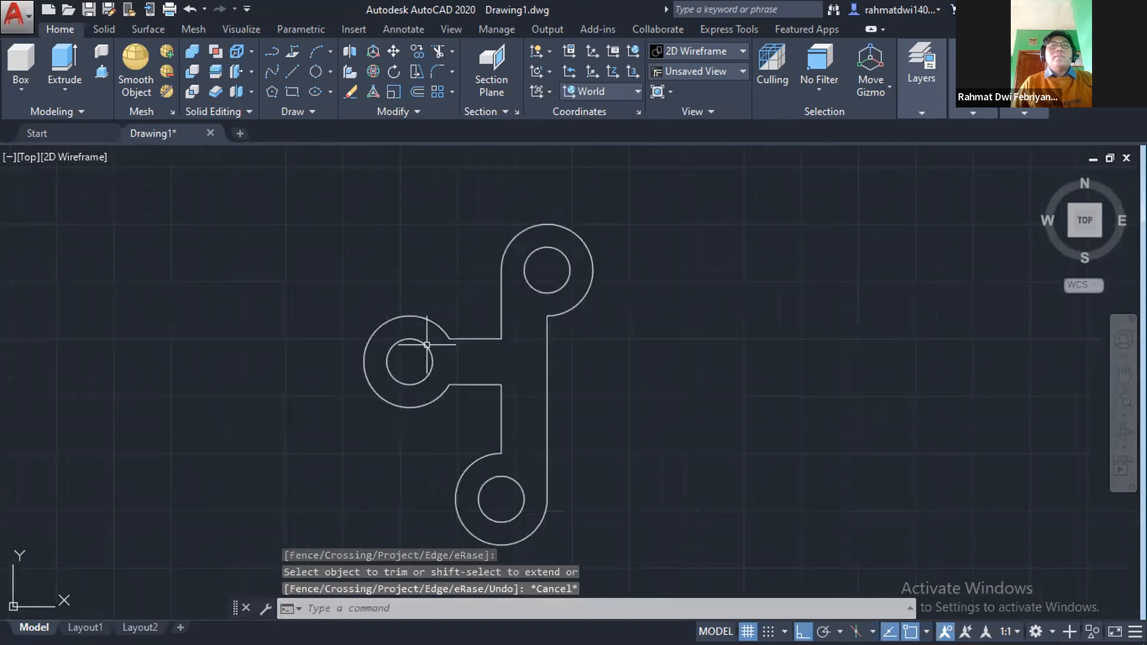
Compare the outline with Drawing 1.pdf, then erase both horizontal connecting lines and the left lobe's outer arc.
{"action": "key", "text": "alt+Tab"}
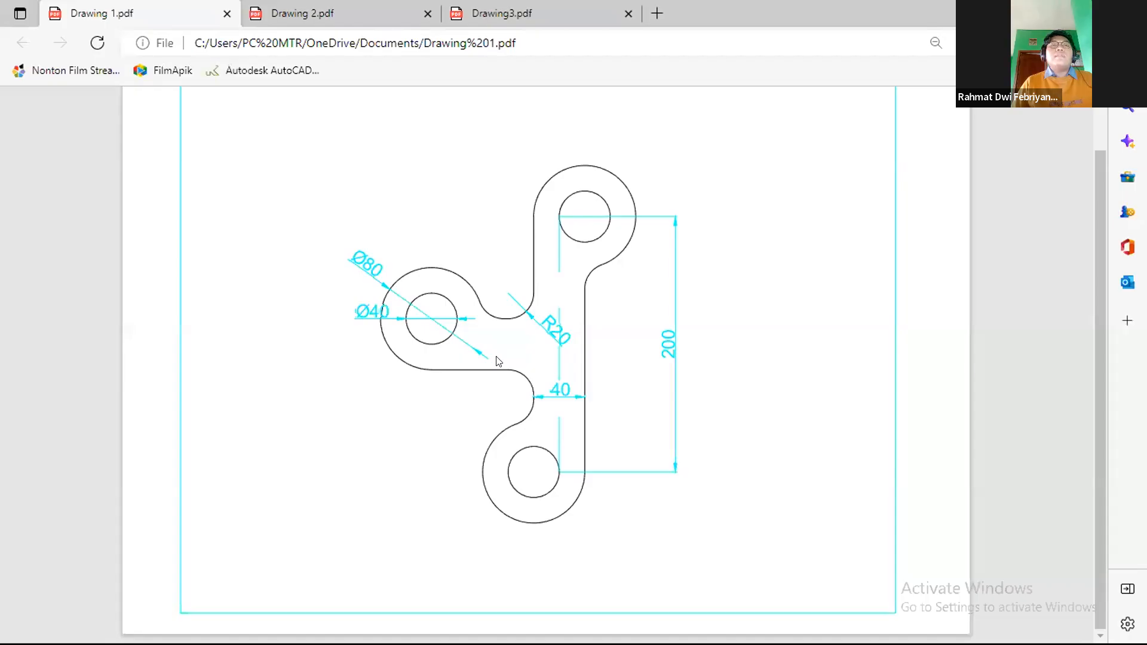
{"action": "key", "text": "alt+Tab"}
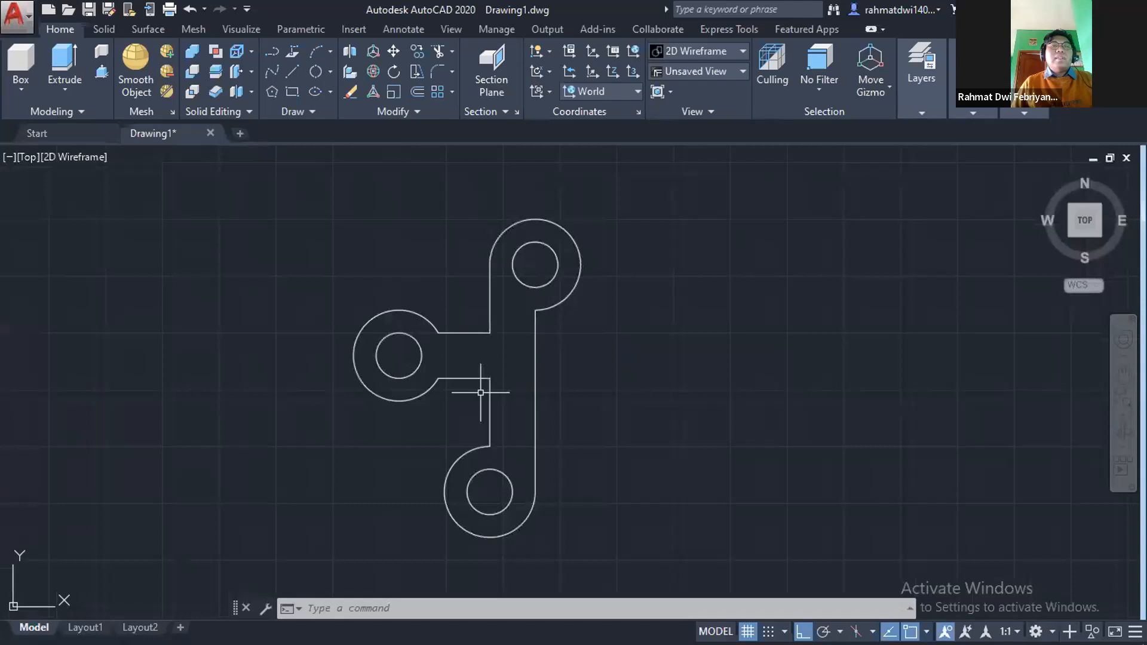
{"action": "left_click", "coordinate": [469, 379]}
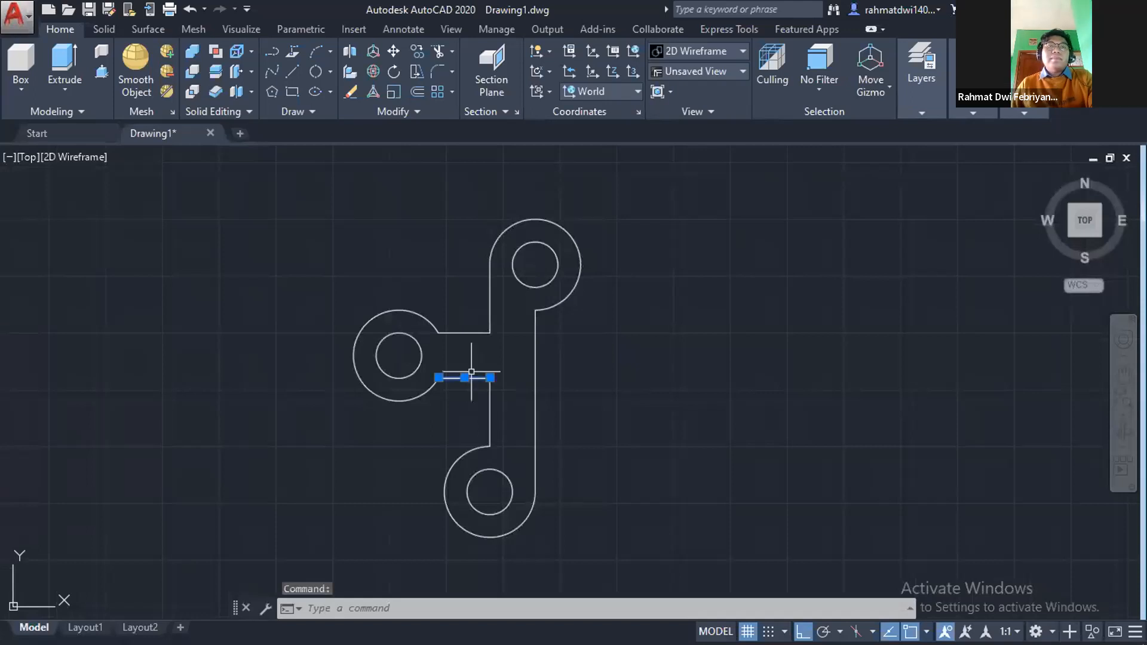
{"action": "key", "text": "Delete"}
{"action": "left_click", "coordinate": [476, 326]}
{"action": "left_click", "coordinate": [484, 369]}
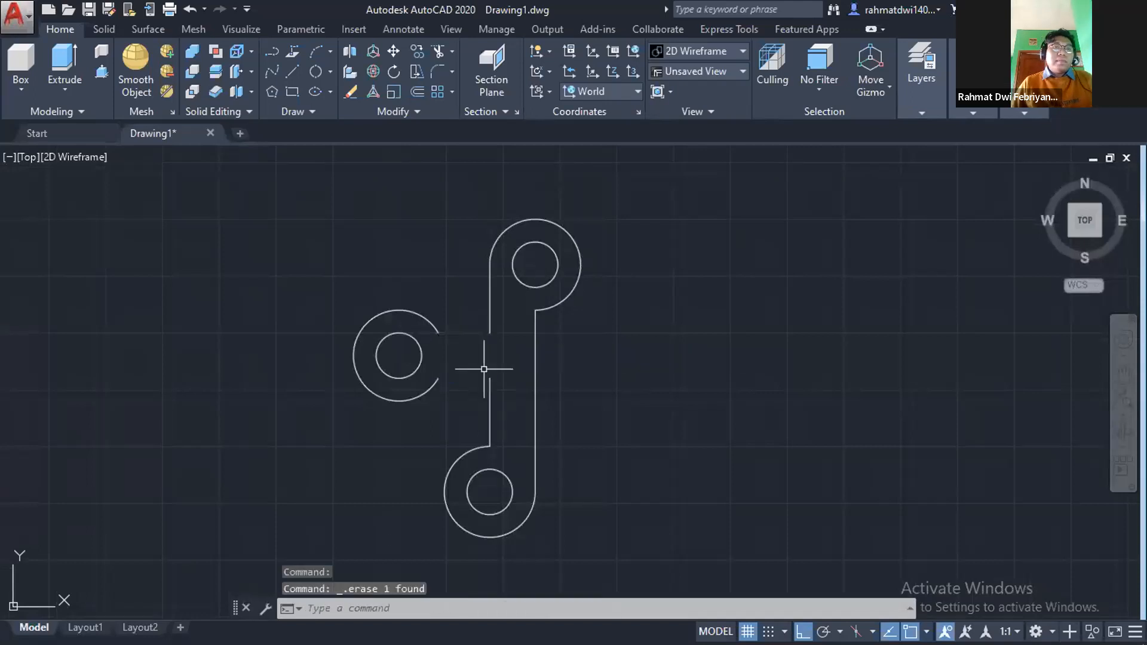
{"action": "left_click", "coordinate": [434, 324]}
{"action": "key", "text": "Delete"}
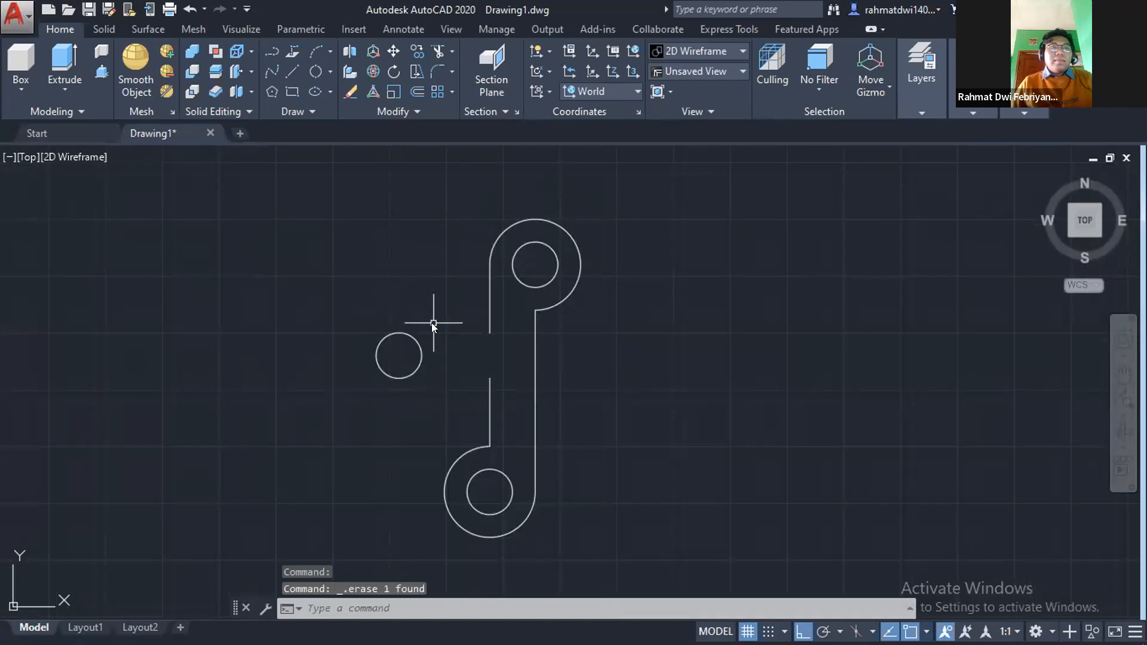
Draw a circle of radius 40 concentric with the left inner circle.
{"action": "type", "text": "c"}
{"action": "key", "text": "Return"}
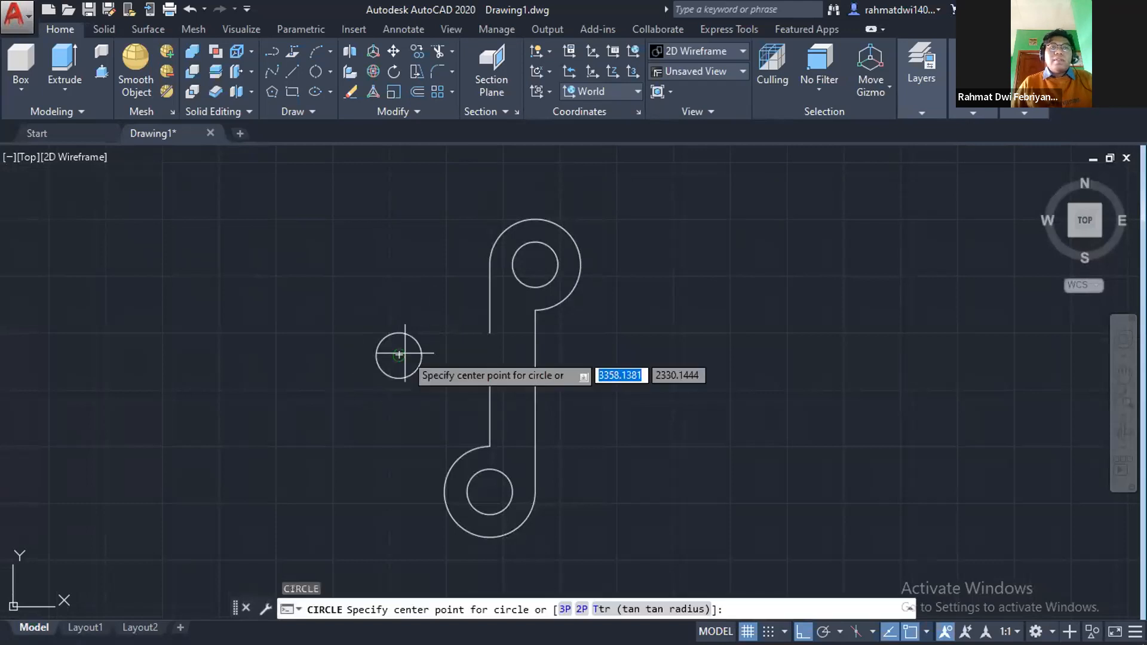
{"action": "left_click", "coordinate": [399, 355]}
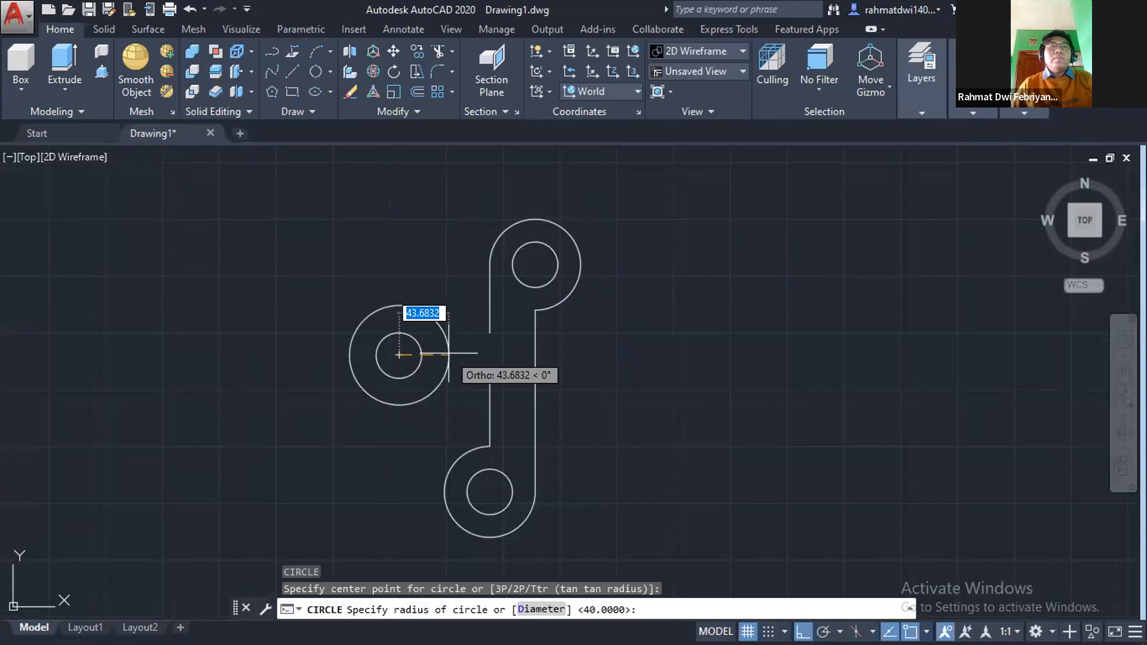
{"action": "type", "text": "40"}
{"action": "key", "text": "Return"}
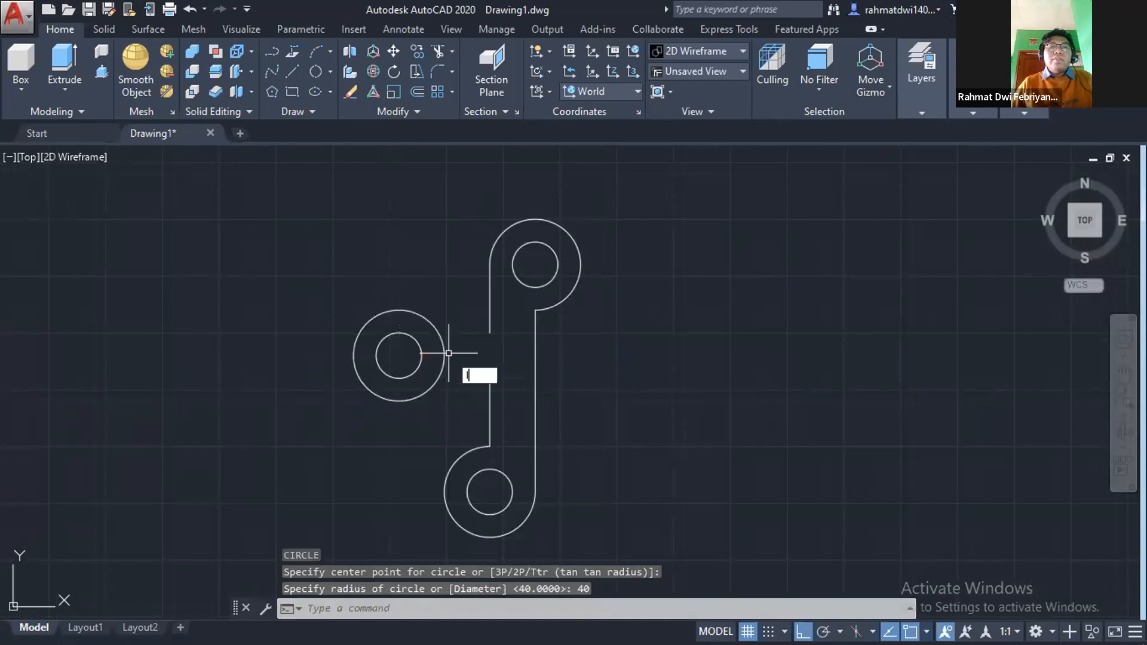
Draw a horizontal line from the bottom quadrant of the left outer circle to a point past the left vertical line.
{"action": "type", "text": "l"}
{"action": "key", "text": "Return"}
{"action": "left_click", "coordinate": [399, 401]}
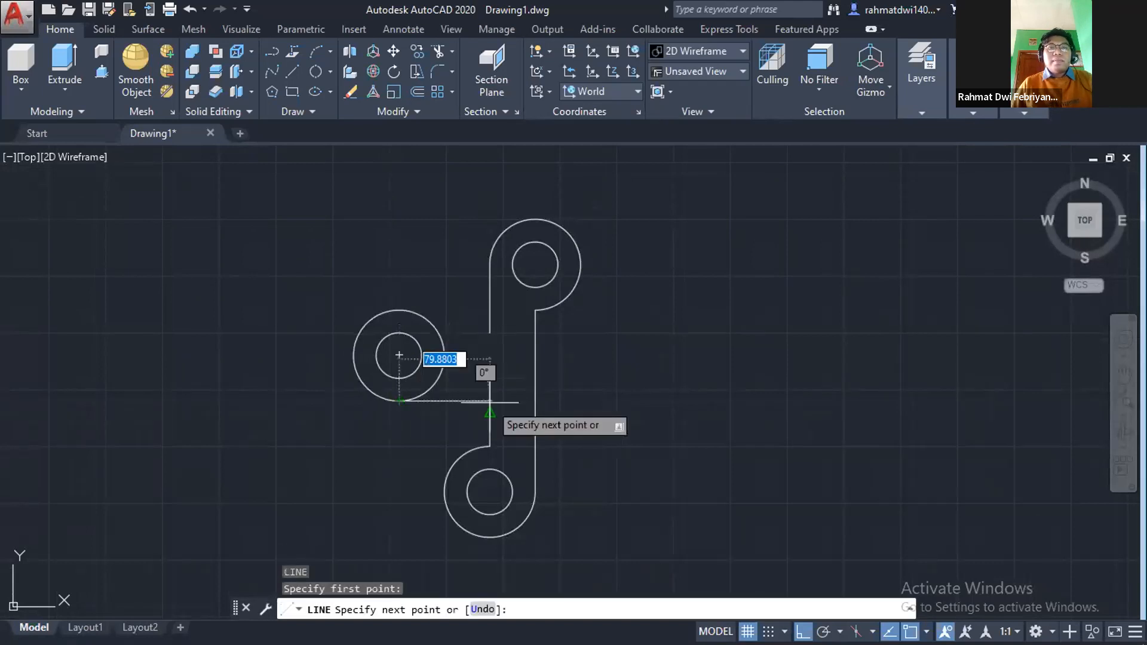
{"action": "left_click", "coordinate": [519, 401]}
{"action": "key", "text": "Escape"}
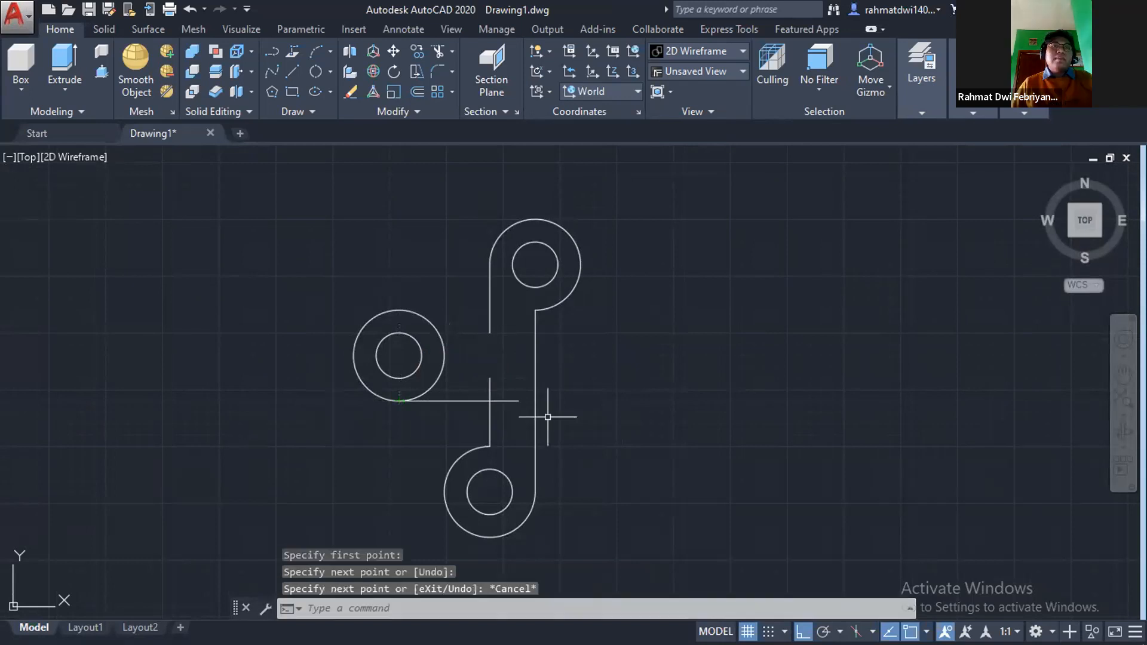
Draw a horizontal line 80 units long from the left circle's center to directly below the upper-left vertical line's endpoint.
{"action": "key", "text": "Return"}
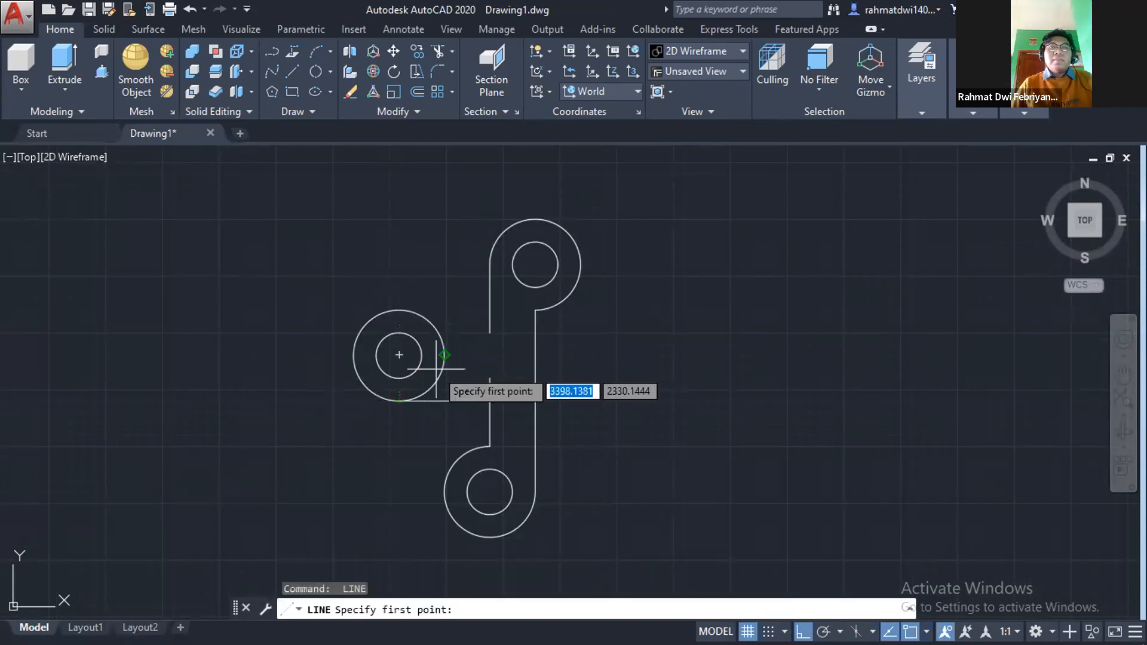
{"action": "left_click", "coordinate": [399, 355]}
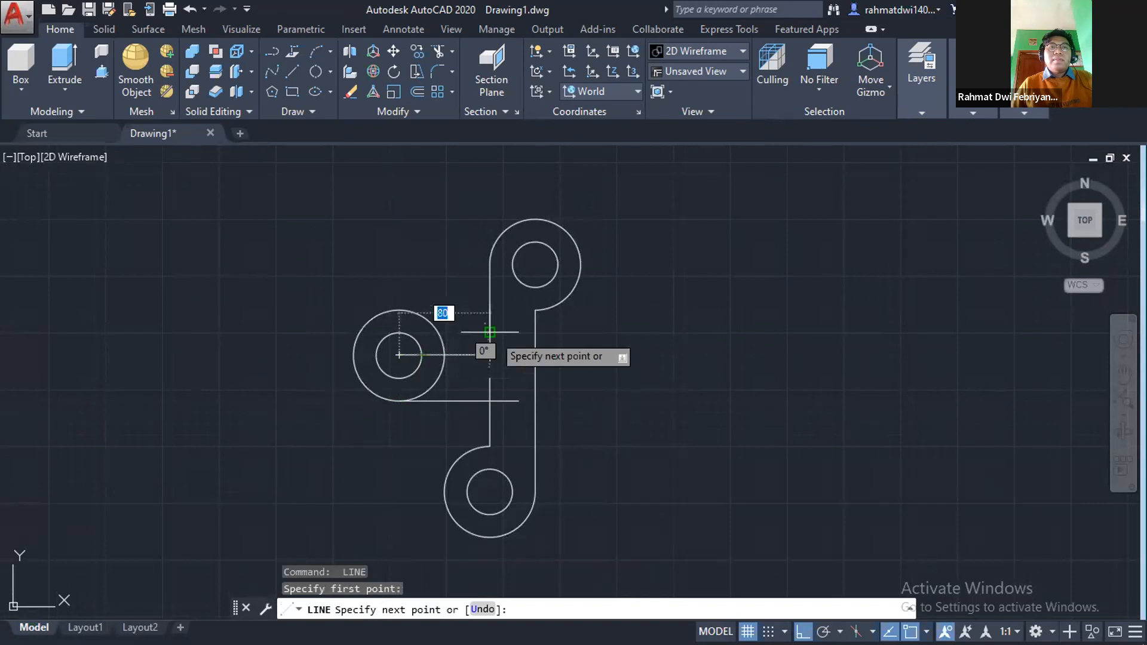
{"action": "left_click", "coordinate": [489, 332]}
{"action": "key", "text": "Escape"}
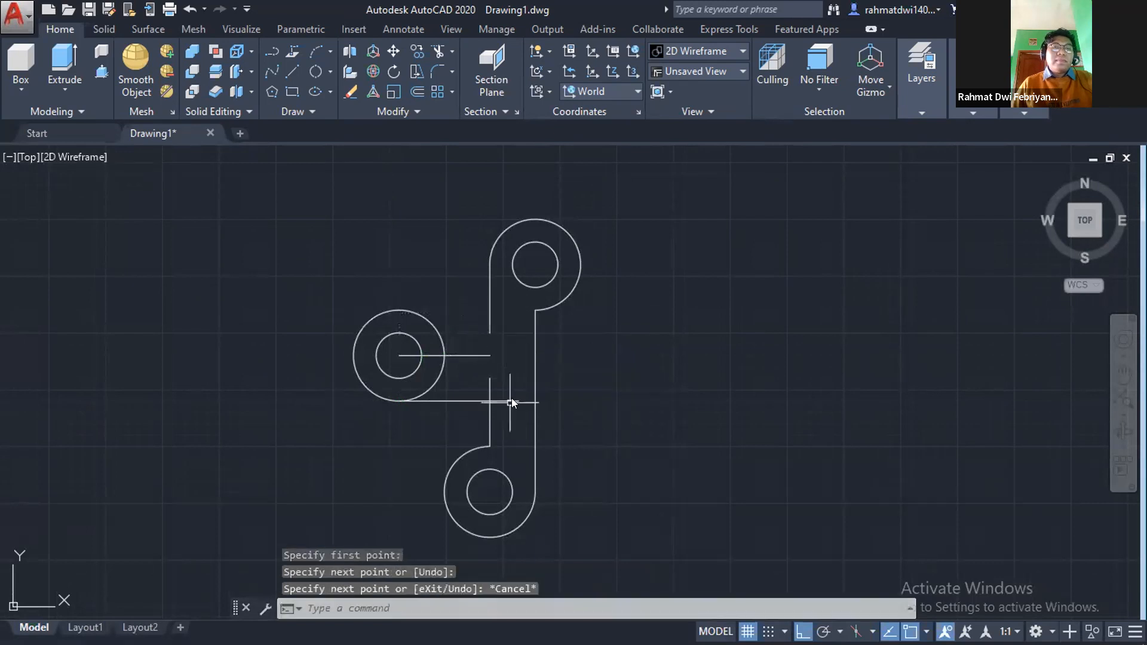
Trim the lower horizontal line's overhang past the left vertical line.
{"action": "scroll", "coordinate": [511, 402], "scroll_direction": "up", "scroll_amount": 4}
{"action": "type", "text": "tr"}
{"action": "key", "text": "Return"}
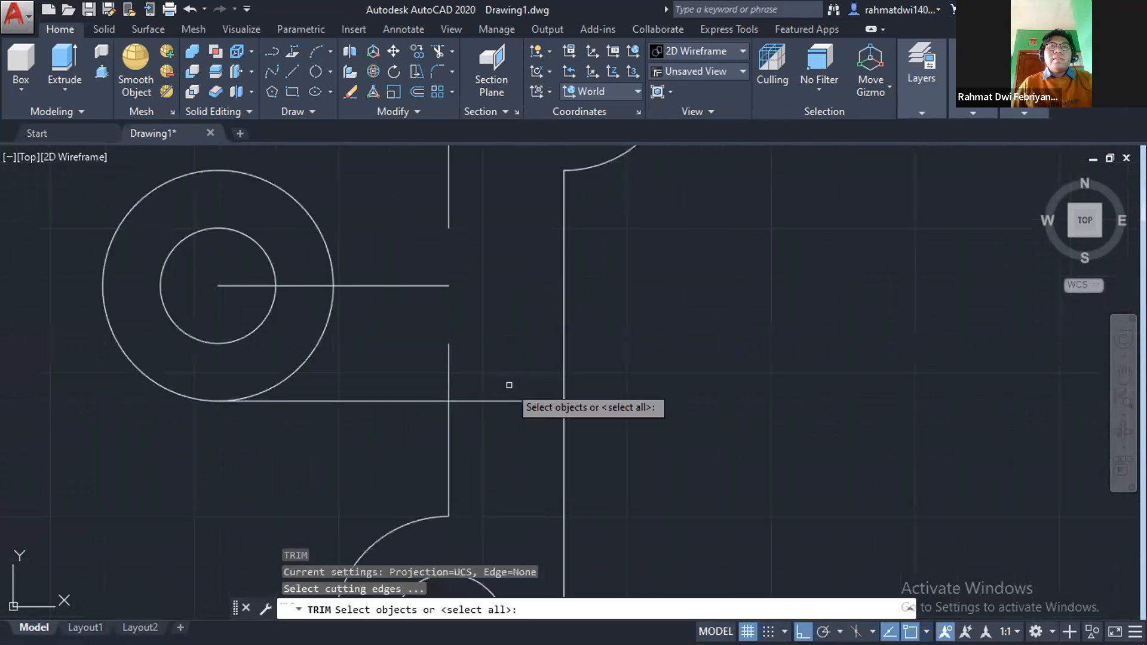
{"action": "key", "text": "Return"}
{"action": "key", "text": "Escape"}
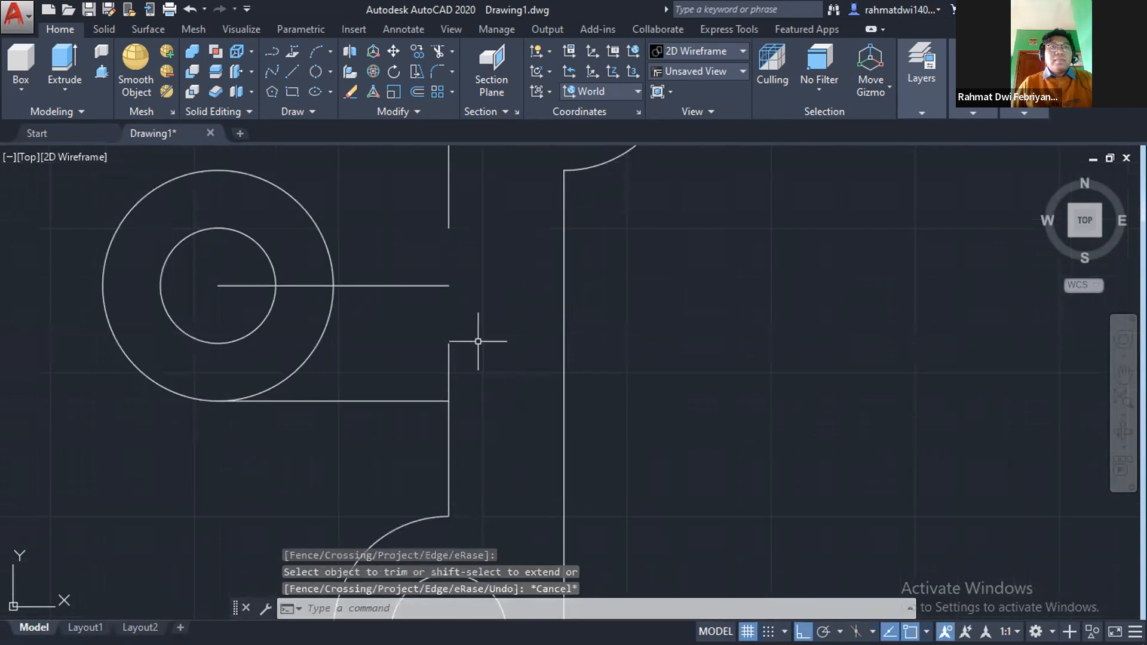
Draw a 20-unit vertical line joining the upper-left vertical line's lower end to the end of the left lobe's center line.
{"action": "type", "text": "l"}
{"action": "key", "text": "Return"}
{"action": "left_click", "coordinate": [449, 285]}
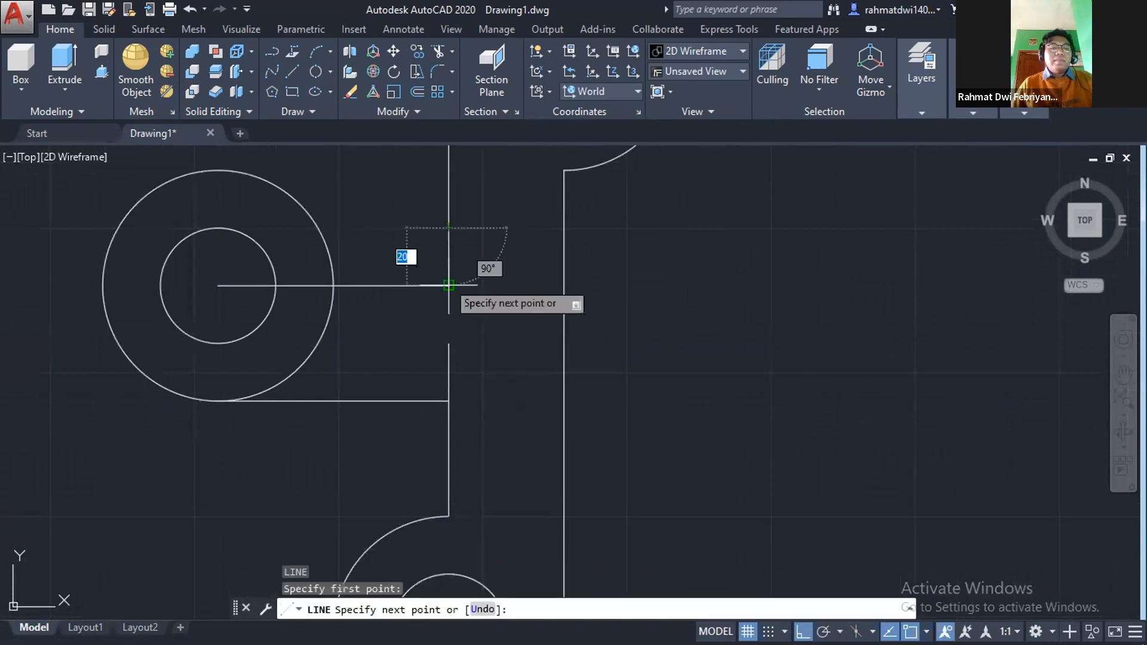
{"action": "left_click", "coordinate": [448, 285]}
{"action": "key", "text": "Escape"}
Trim the vertical stub above the lower horizontal line, the left outer circle's lower-right arc, and the center line inside that outer circle.
{"action": "type", "text": "tr"}
{"action": "key", "text": "Return"}
{"action": "key", "text": "Return"}
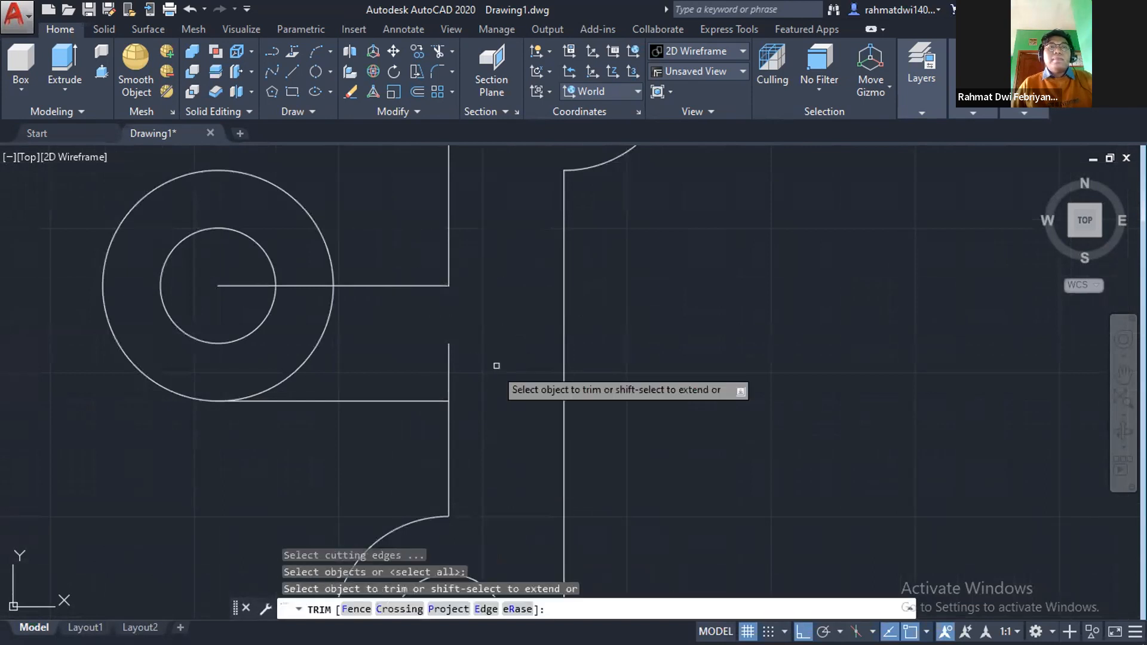
{"action": "left_click", "coordinate": [450, 362]}
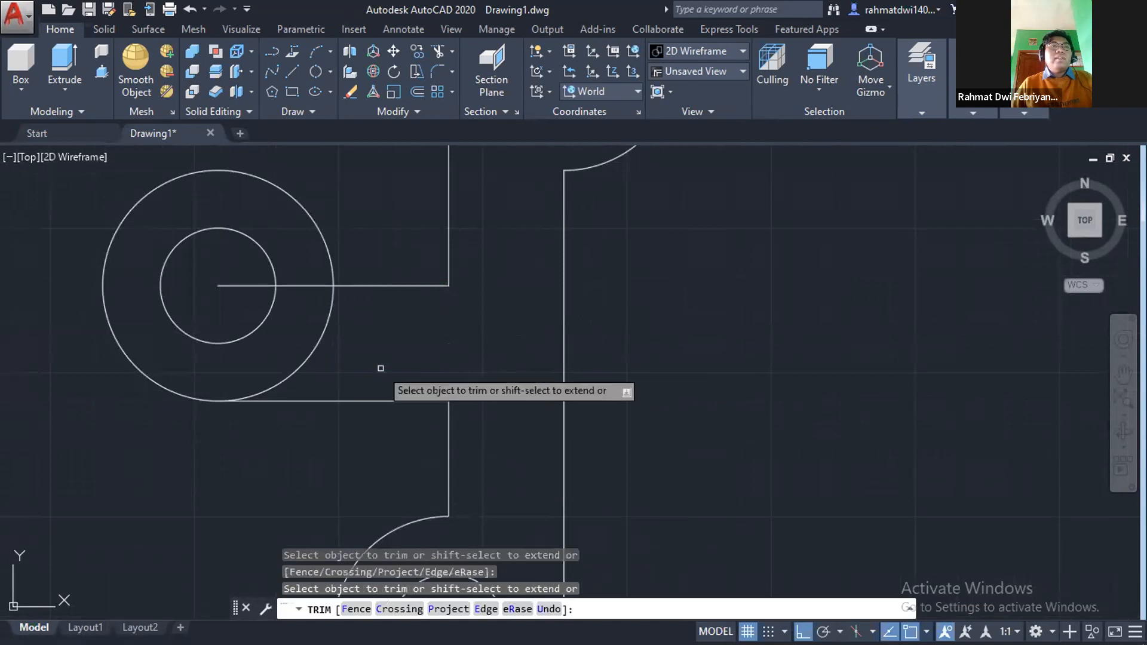
{"action": "left_click", "coordinate": [309, 361]}
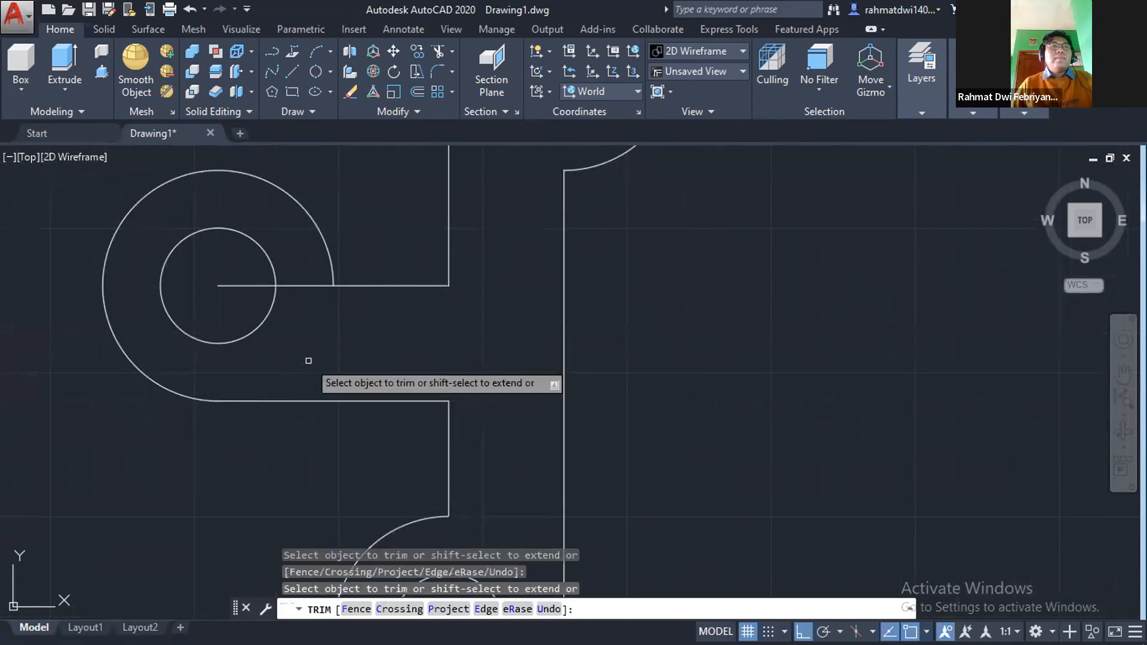
{"action": "left_click", "coordinate": [256, 285]}
{"action": "scroll", "coordinate": [446, 355], "scroll_direction": "down", "scroll_amount": 2}
{"action": "scroll", "coordinate": [451, 368], "scroll_direction": "down", "scroll_amount": 4}
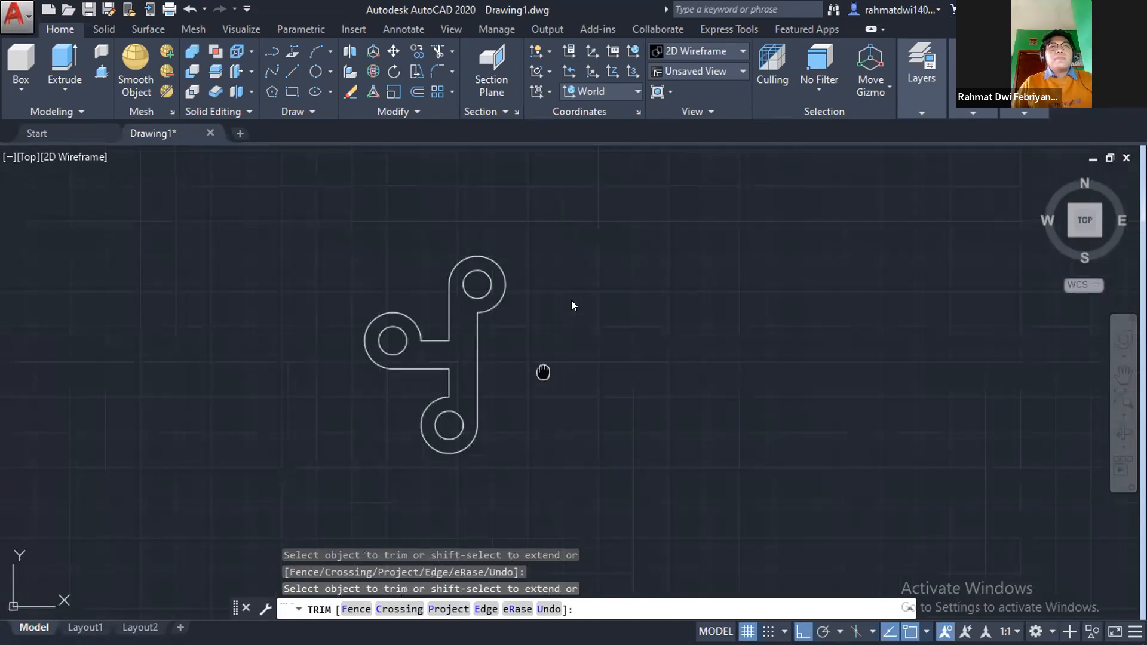
Compare the trimmed outline with the reference part in Drawing 1.pdf and end the Trim command.
{"action": "key", "text": "alt+Tab"}
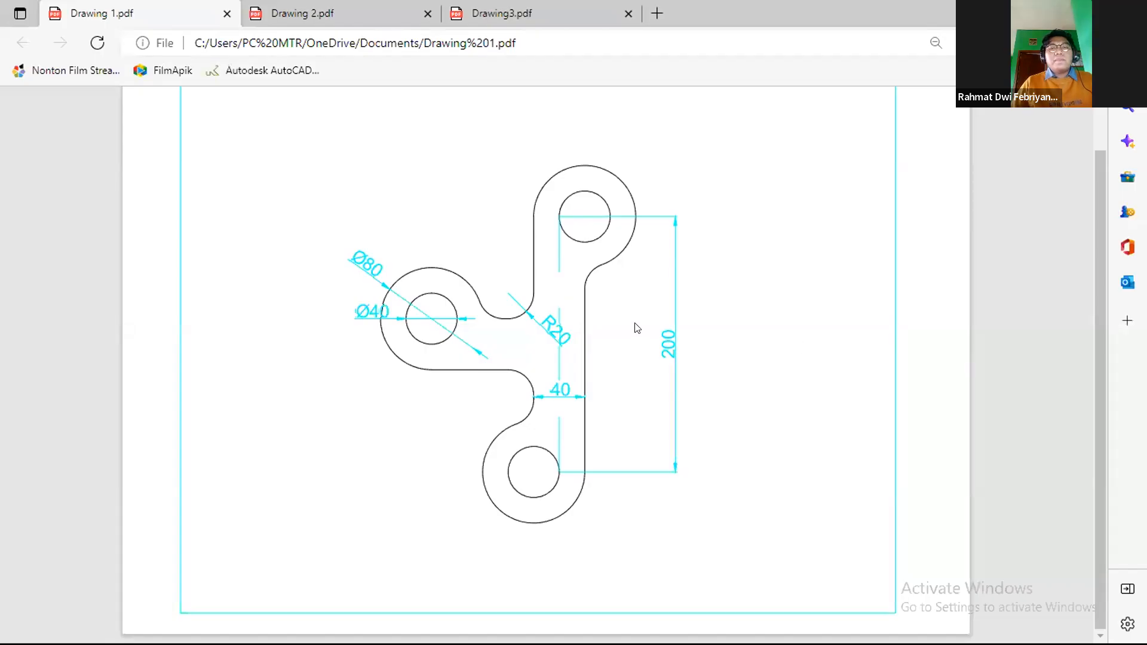
{"action": "key", "text": "alt+Tab"}
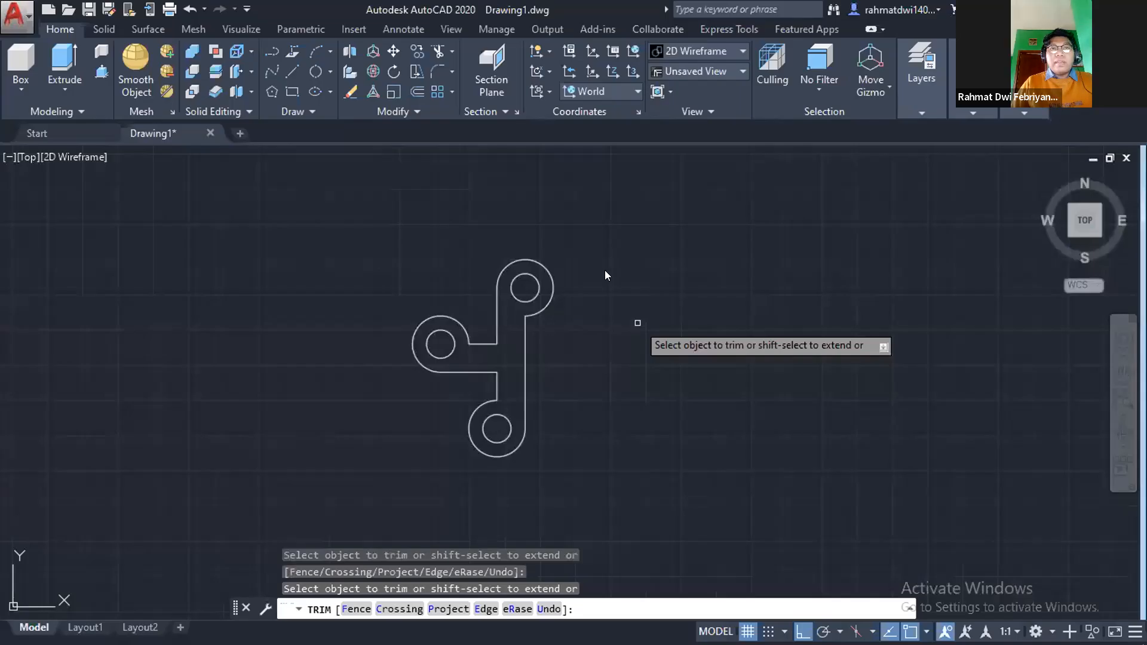
{"action": "key", "text": "alt+Tab"}
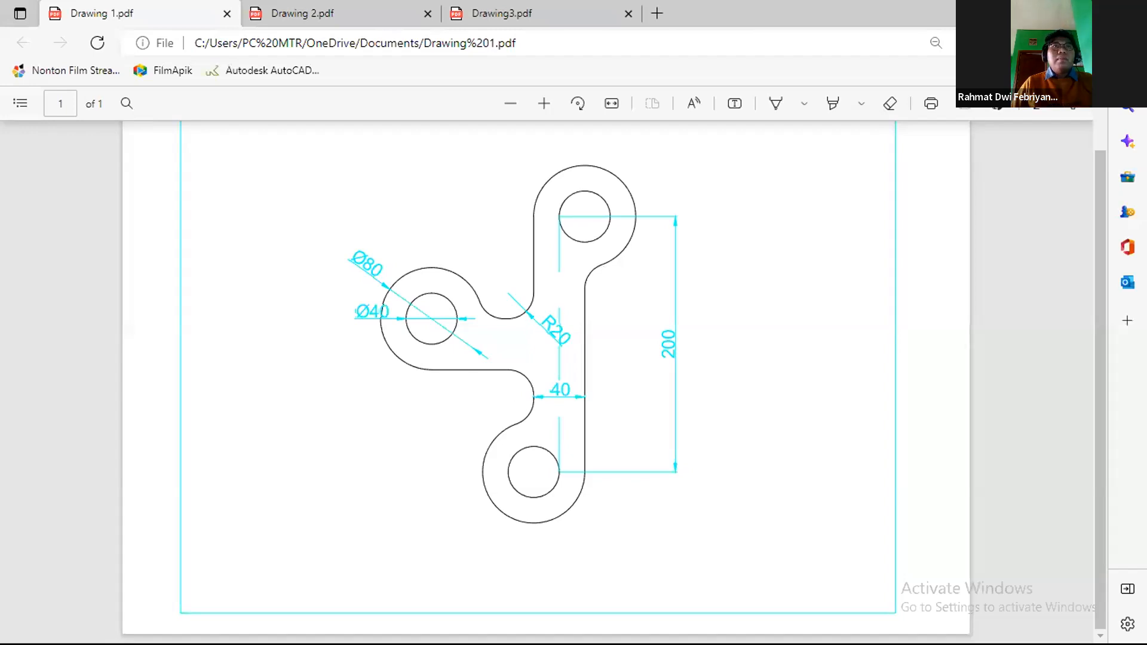
{"action": "key", "text": "alt+Tab"}
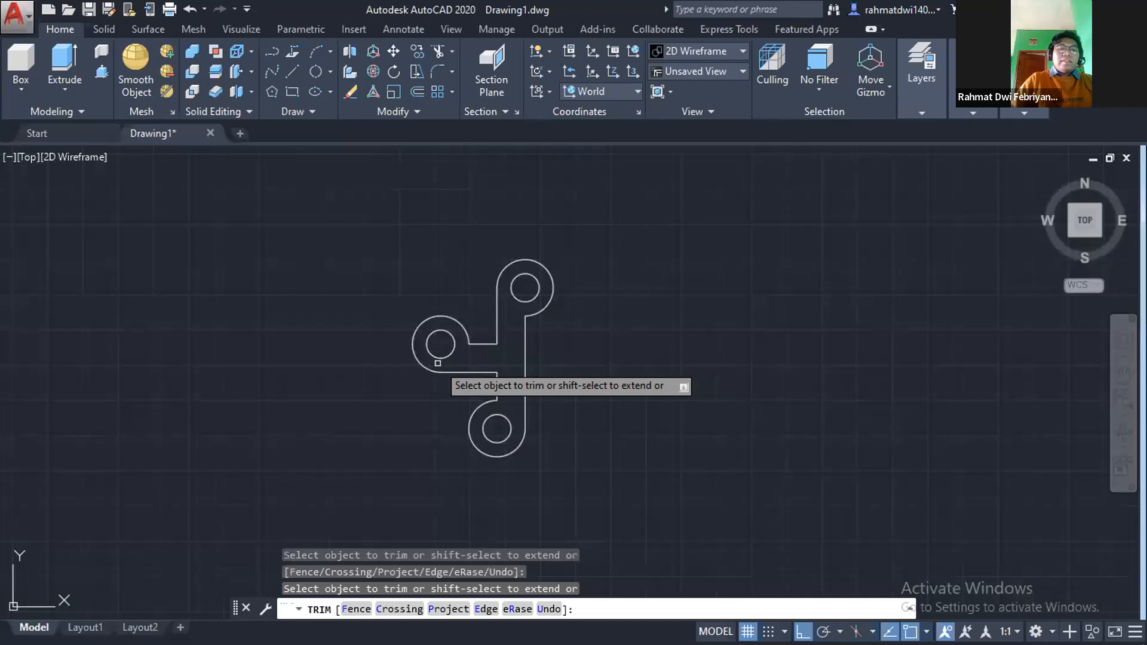
{"action": "key", "text": "Escape"}
{"action": "key", "text": "Escape"}
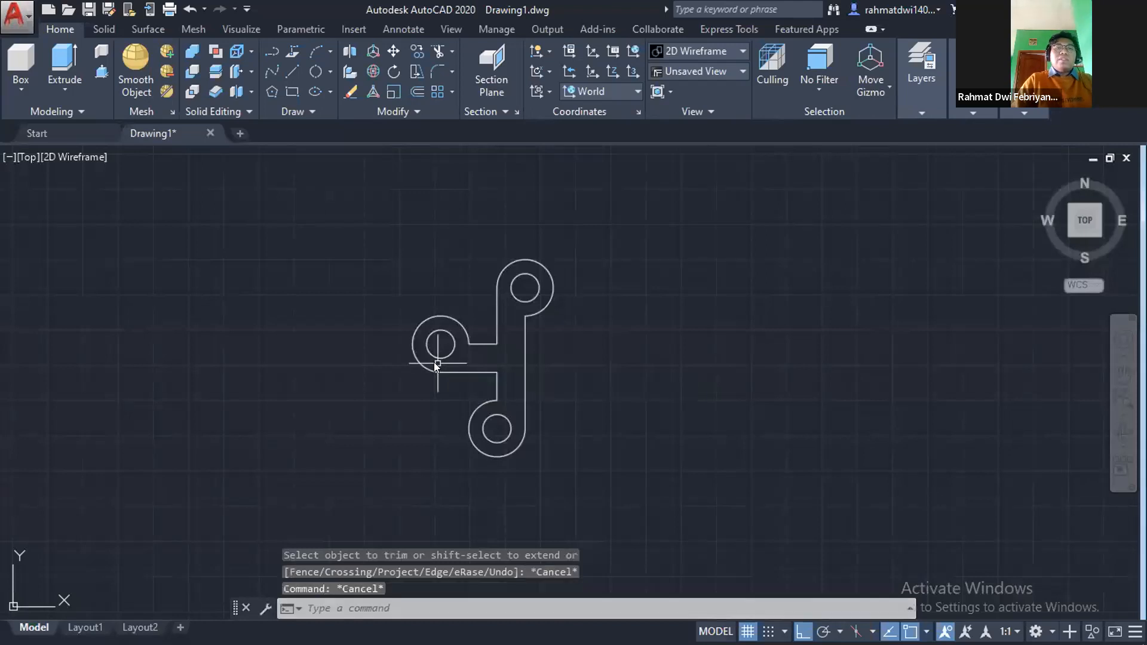
{"action": "key", "text": "Escape"}
Fillet the corner between the upper lobe's outer arc and the long right vertical line with the 20-unit radius given in Drawing 1.pdf.
{"action": "type", "text": "fille"}
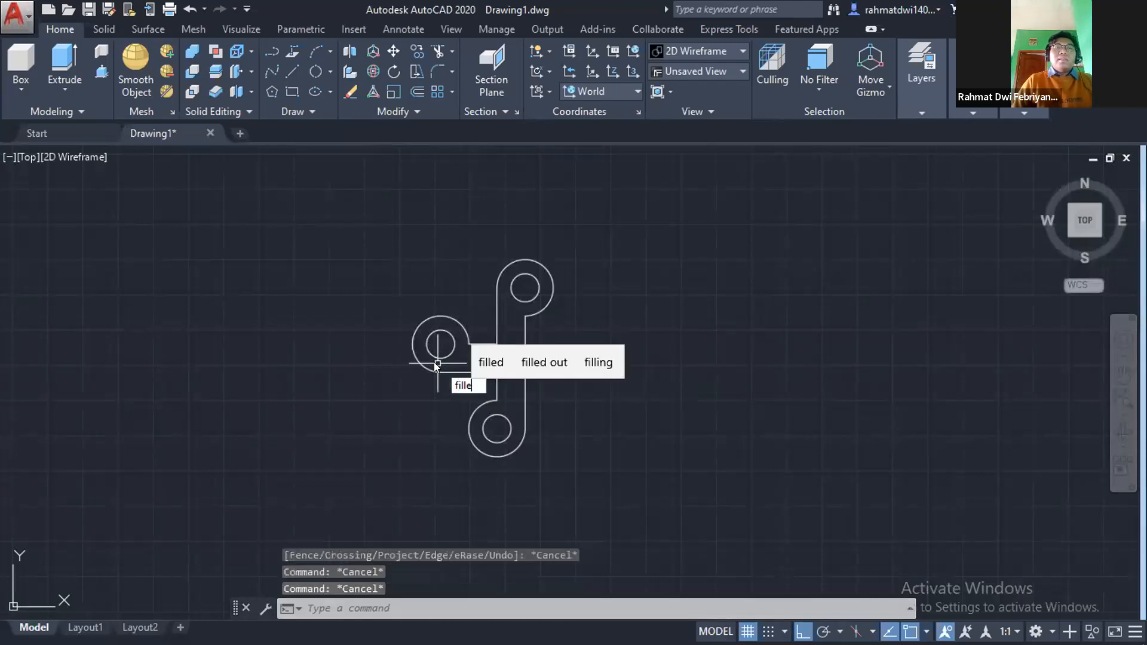
{"action": "type", "text": "t"}
{"action": "key", "text": "Return"}
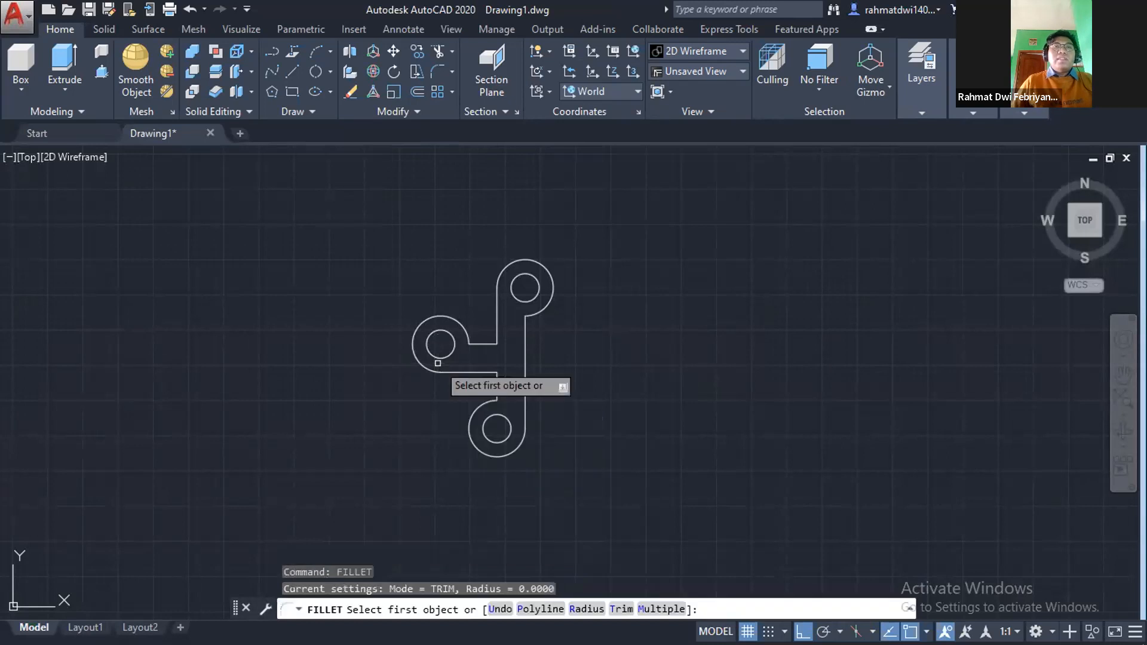
{"action": "scroll", "coordinate": [555, 312], "scroll_direction": "up", "scroll_amount": 6}
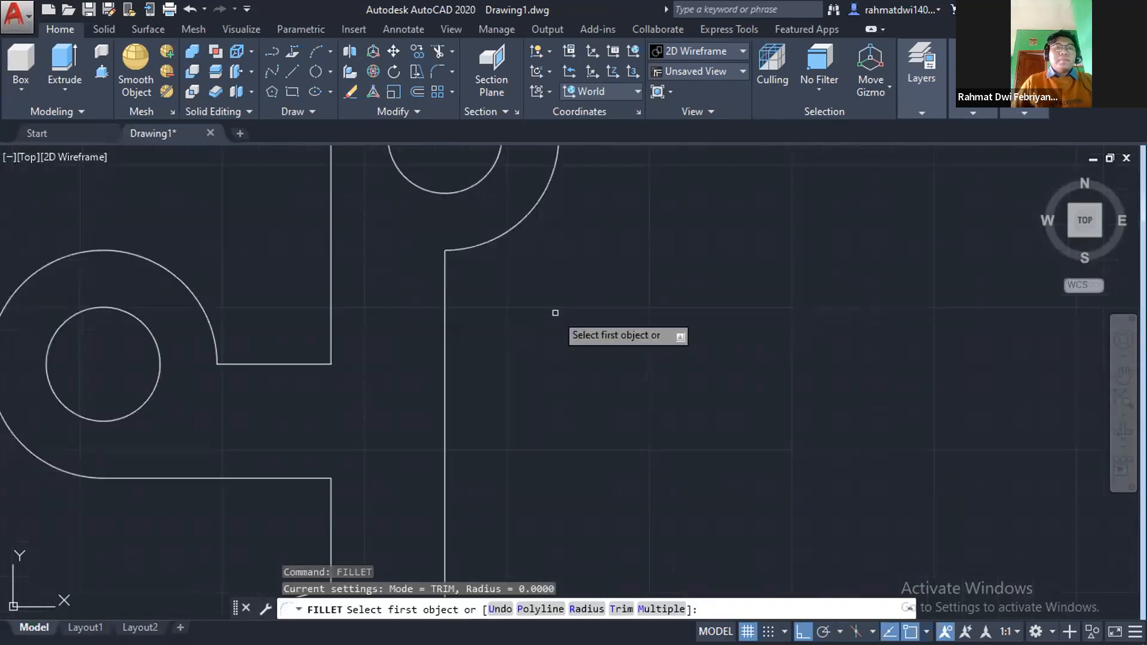
{"action": "middle_click_drag", "start_coordinate": [518, 337], "coordinate": [556, 361]}
{"action": "type", "text": "r"}
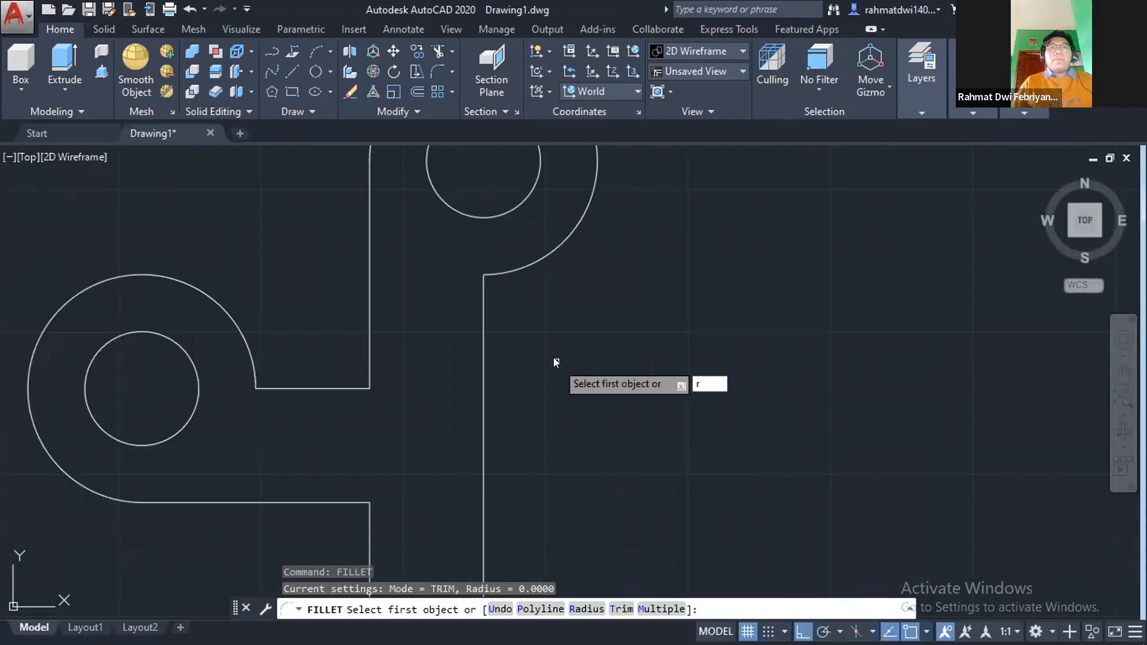
{"action": "key", "text": "alt+Tab"}
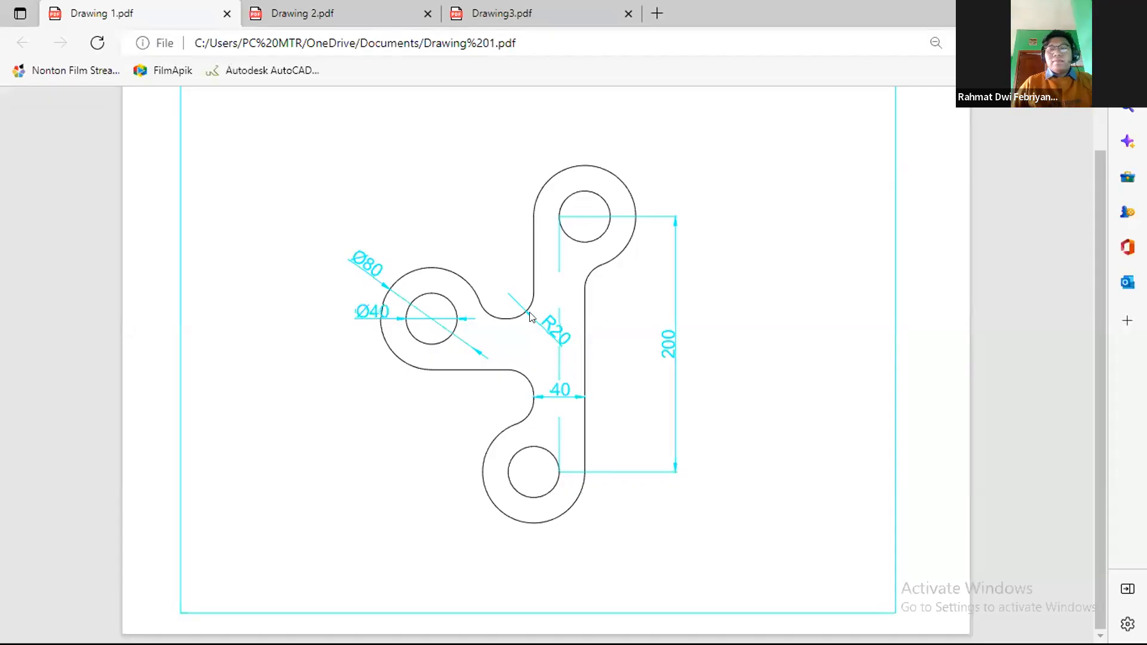
{"action": "key", "text": "alt+Tab"}
{"action": "key", "text": "Return"}
{"action": "type", "text": "20"}
{"action": "key", "text": "Return"}
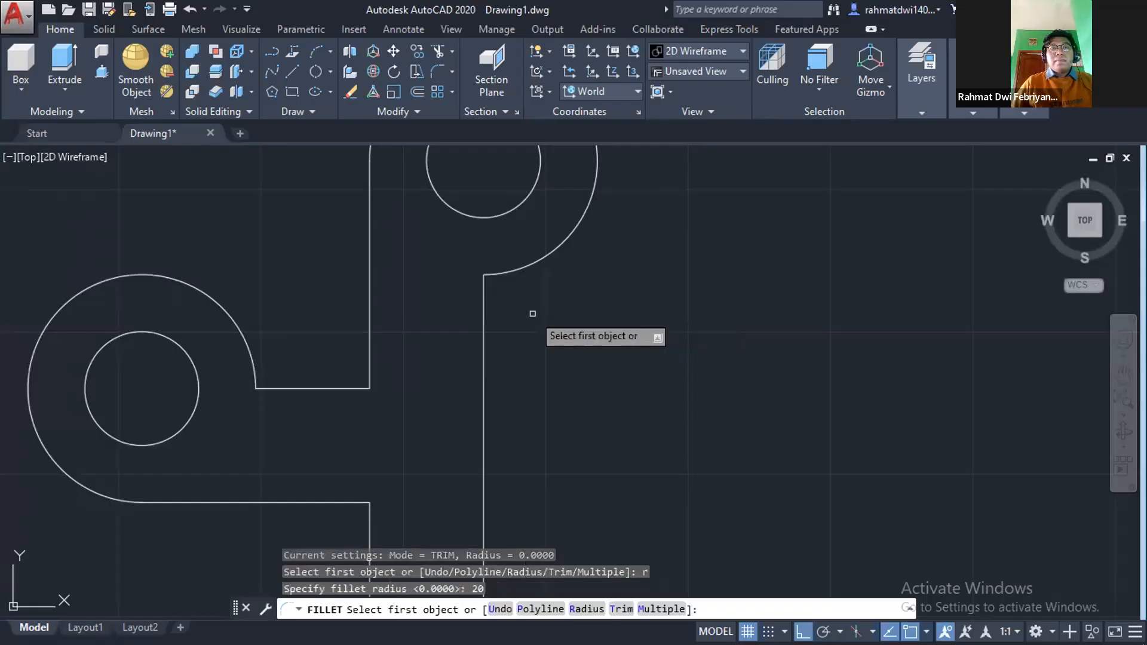
{"action": "left_click", "coordinate": [506, 269]}
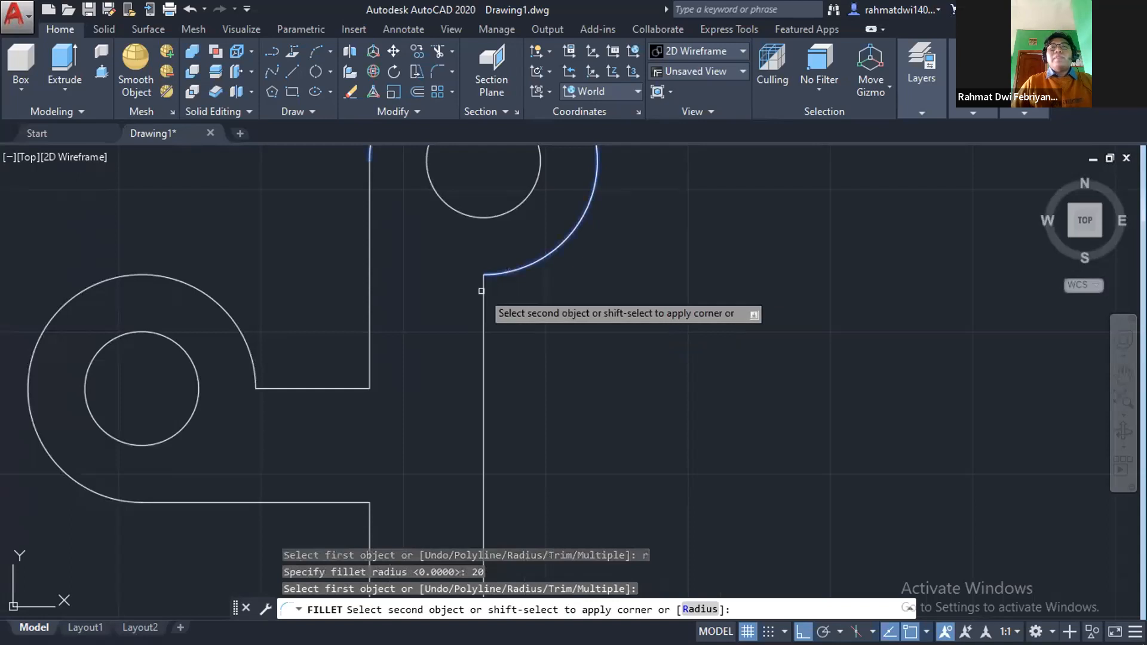
{"action": "left_click", "coordinate": [482, 291]}
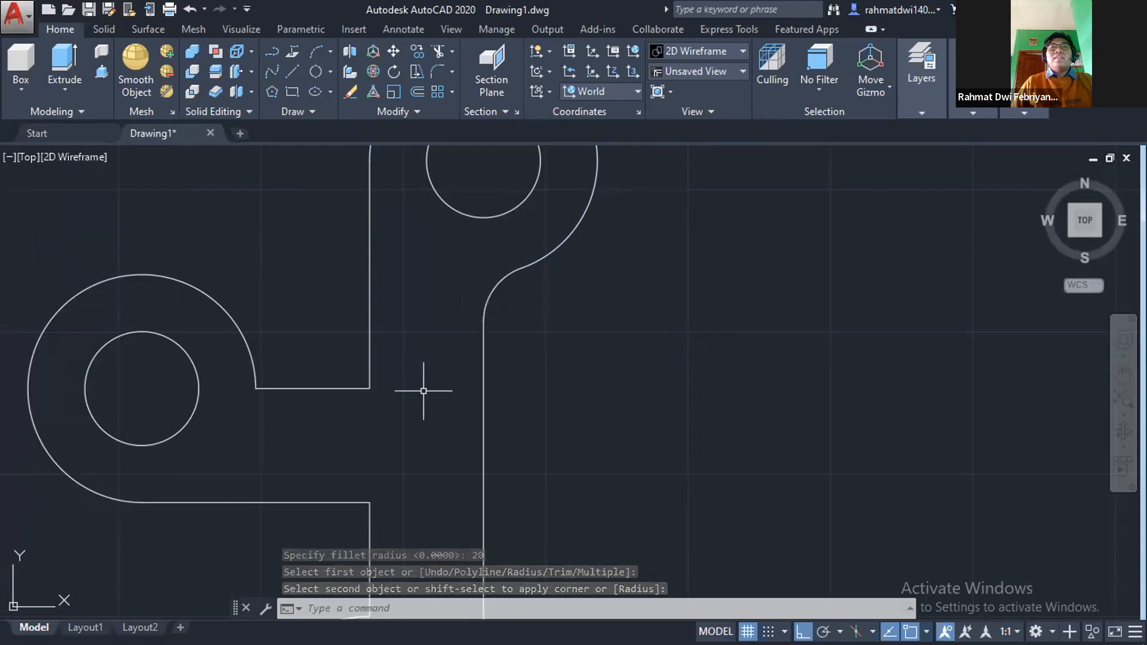
Fillet the corner between the upper-left vertical line and the short horizontal line at radius 20.
{"action": "scroll", "coordinate": [501, 321], "scroll_direction": "down", "scroll_amount": 2}
{"action": "middle_click_drag", "start_coordinate": [500, 320], "coordinate": [592, 323]}
{"action": "key", "text": "Escape"}
{"action": "key", "text": "Escape"}
{"action": "key", "text": "Escape"}
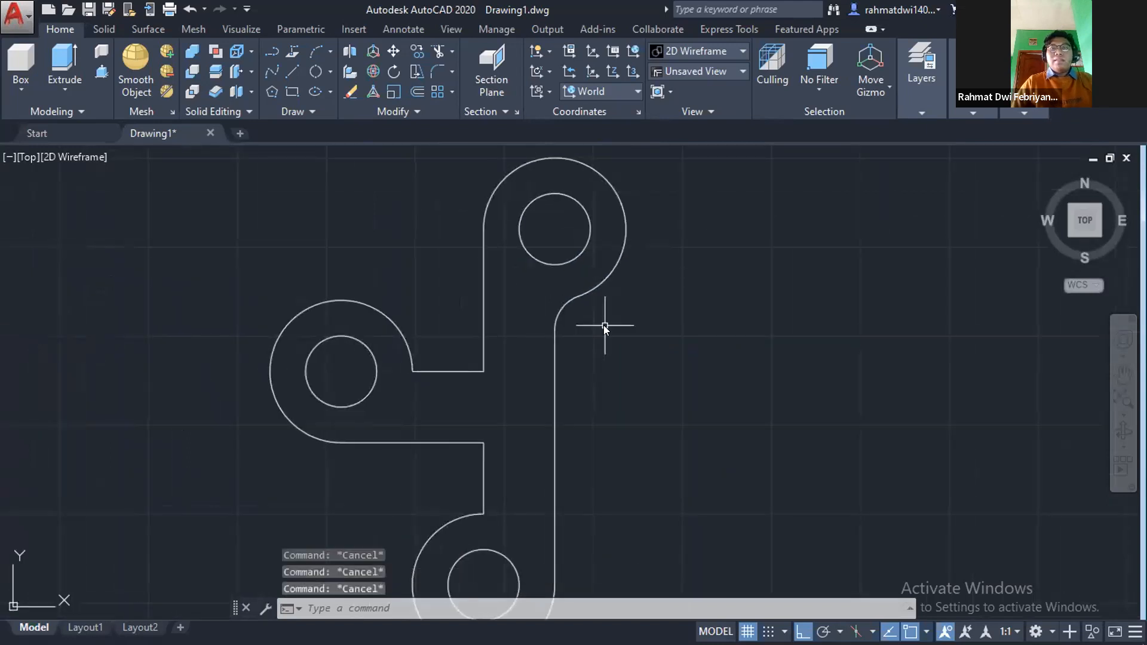
{"action": "type", "text": "fillet"}
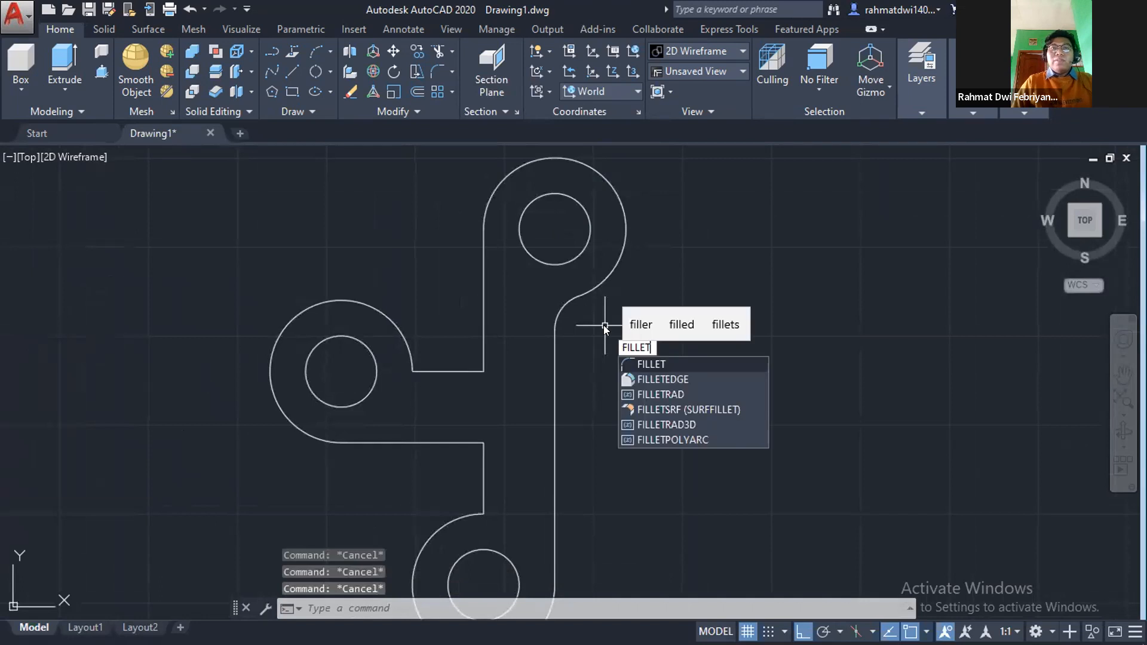
{"action": "key", "text": "Return"}
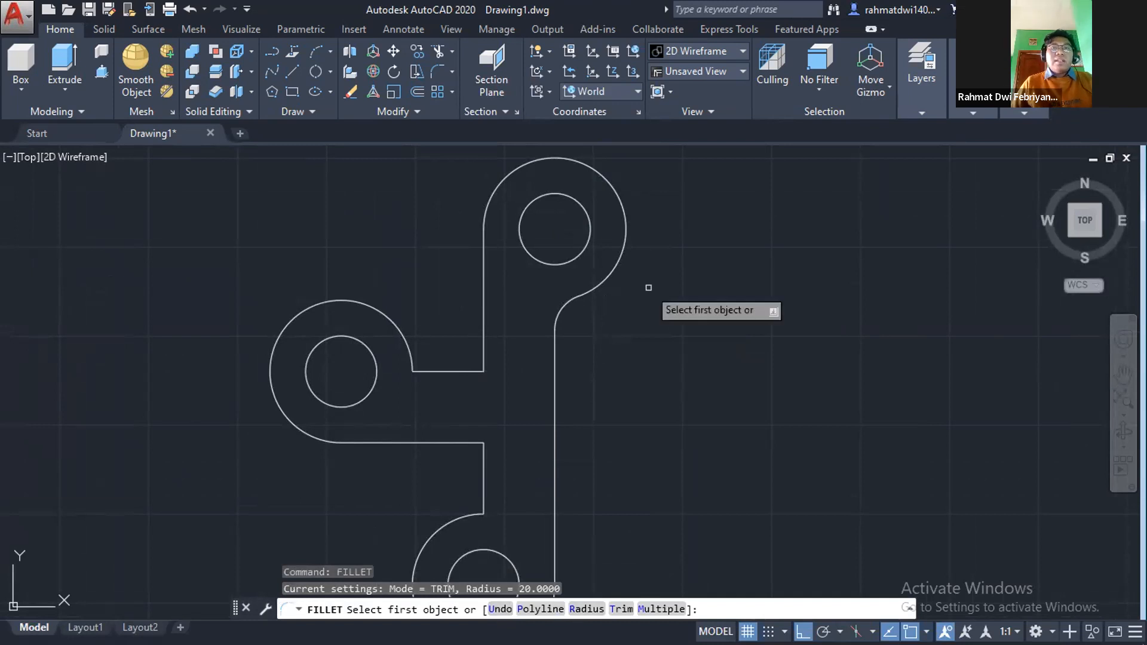
{"action": "type", "text": "r"}
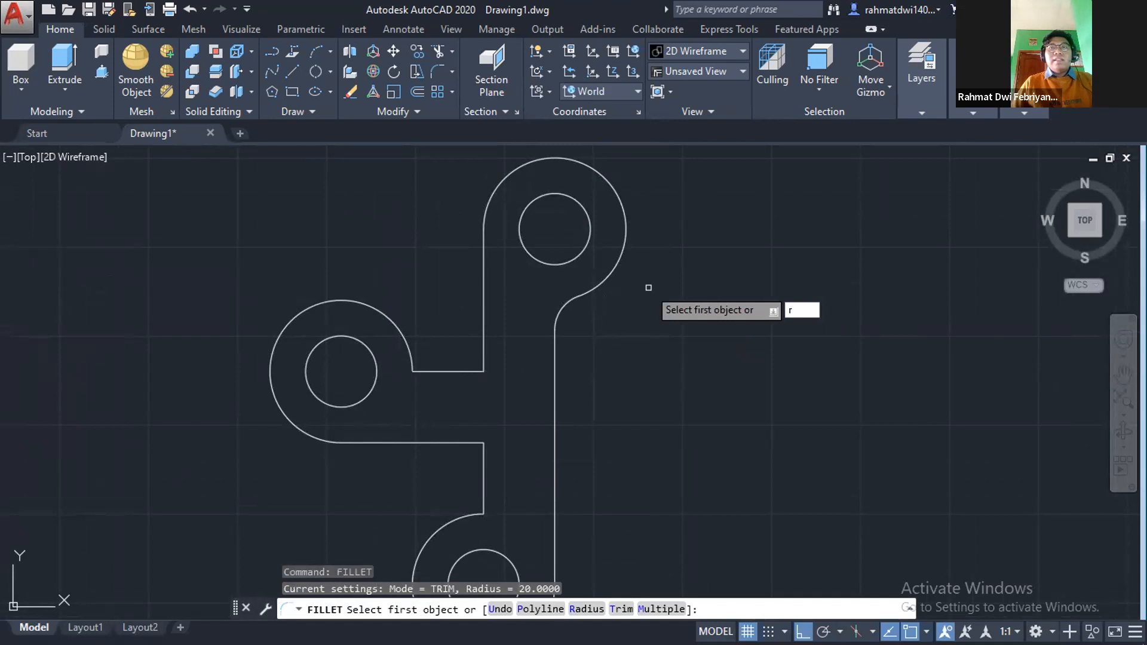
{"action": "key", "text": "Return"}
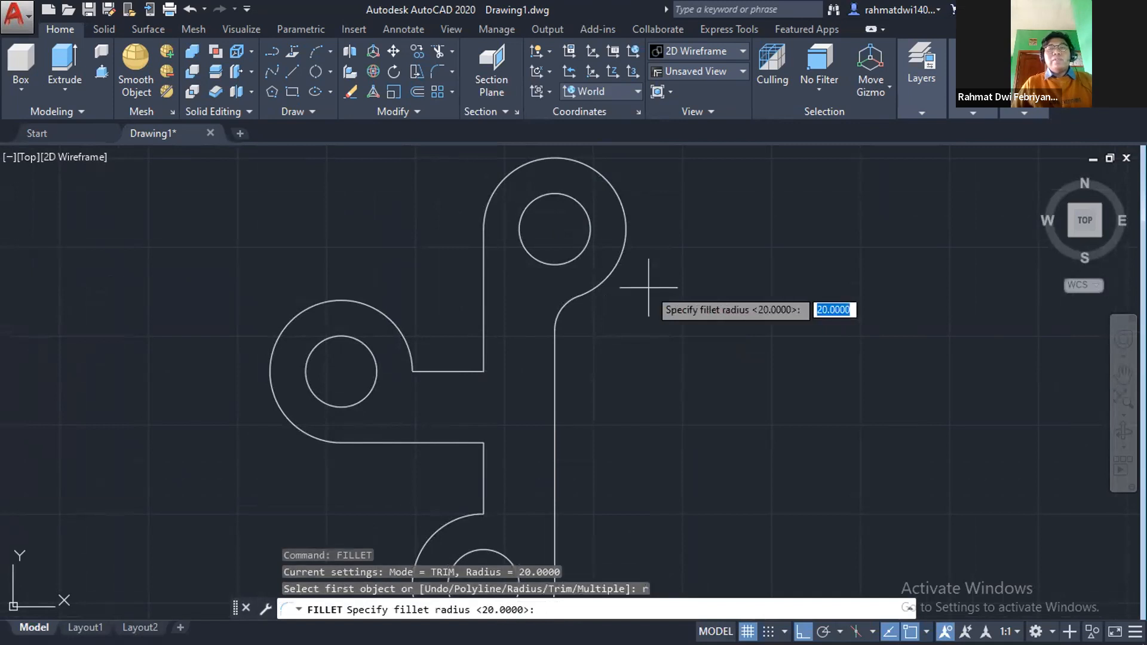
{"action": "key", "text": "Return"}
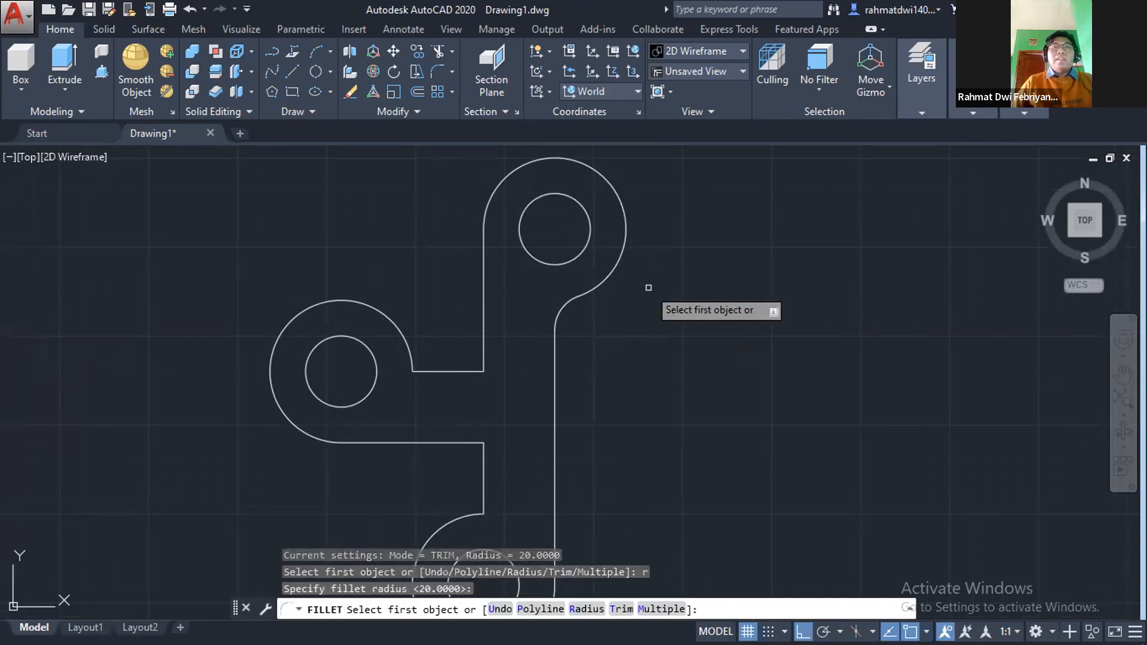
{"action": "left_click", "coordinate": [482, 355]}
{"action": "left_click", "coordinate": [475, 372]}
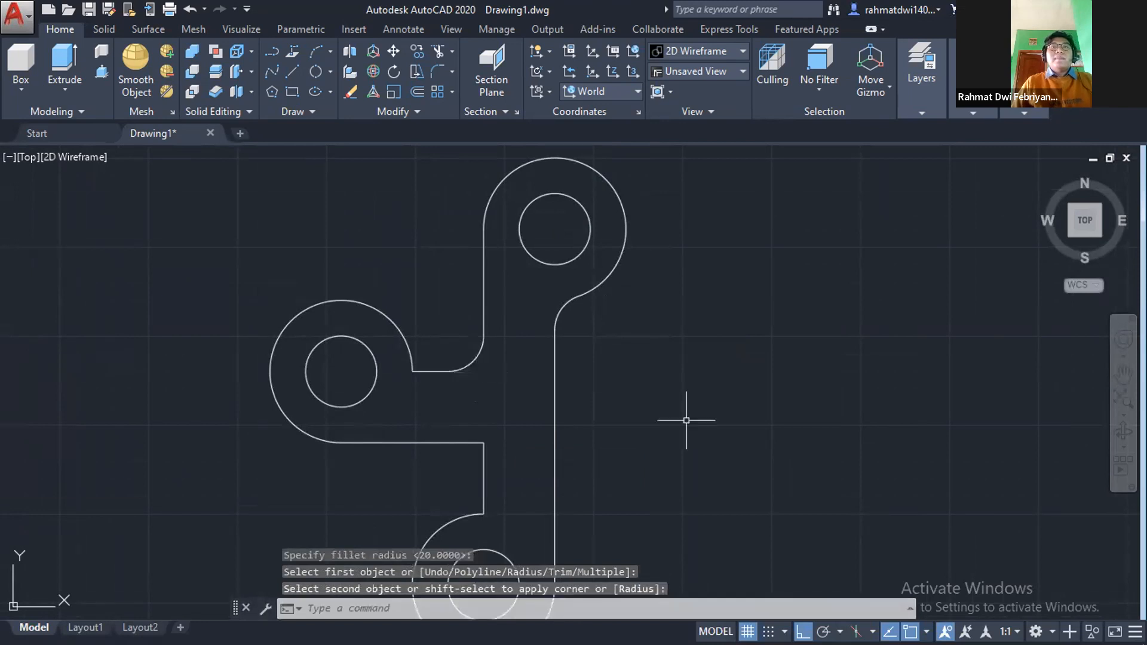
Fillet the corner between the left lobe's outer arc and the short upper horizontal line at radius 20.
{"action": "middle_click_drag", "start_coordinate": [687, 420], "coordinate": [735, 361]}
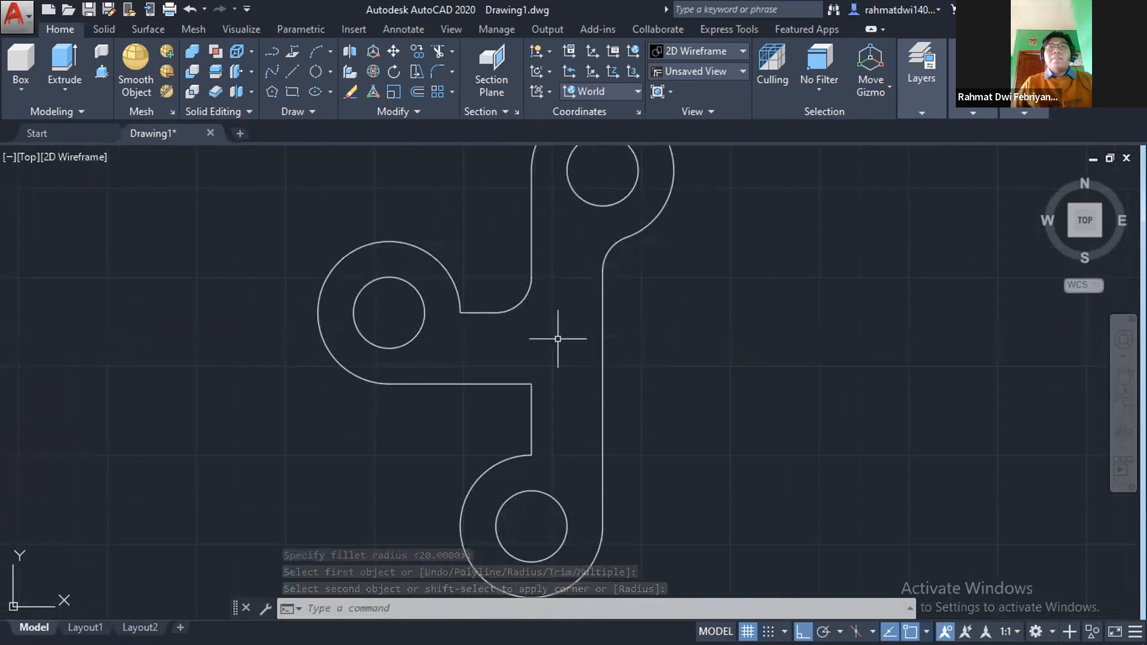
{"action": "type", "text": "f"}
{"action": "key", "text": "Return"}
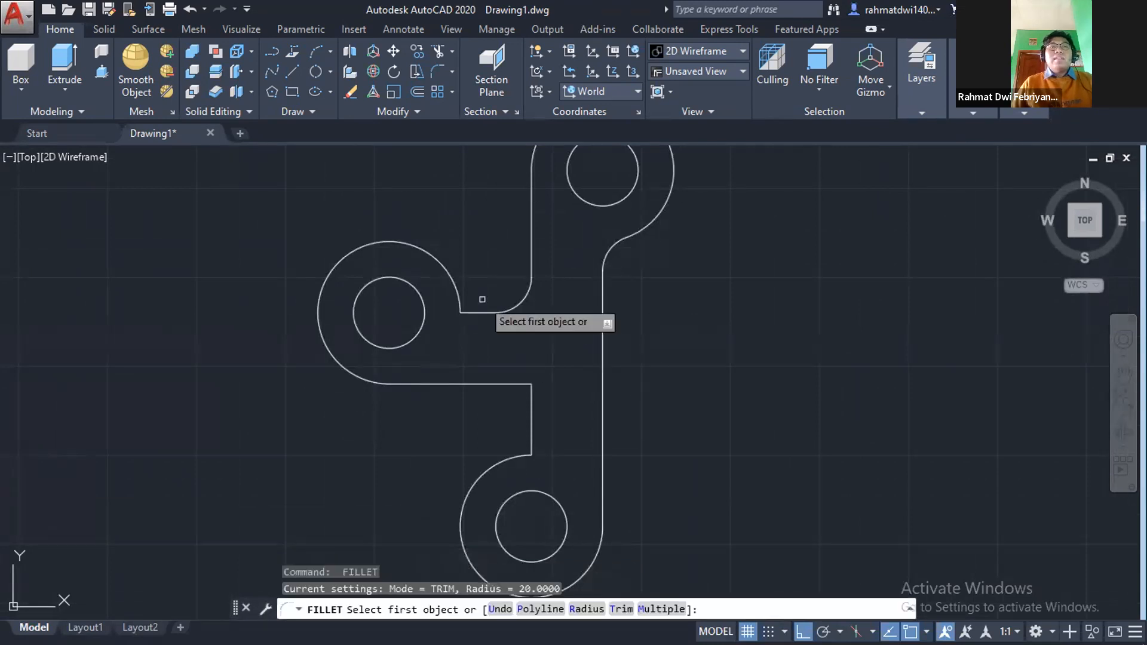
{"action": "left_click", "coordinate": [474, 310]}
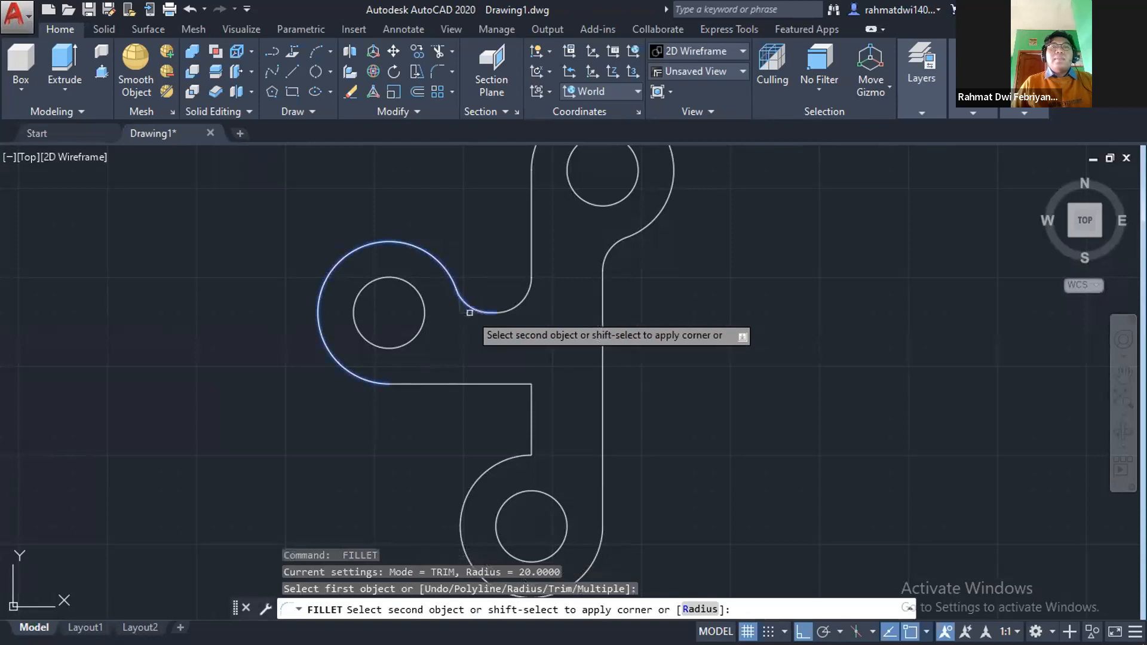
{"action": "left_click", "coordinate": [470, 313]}
Fillet the corner between the lower horizontal line and the lower-left vertical line at radius 20.
{"action": "key", "text": "Return"}
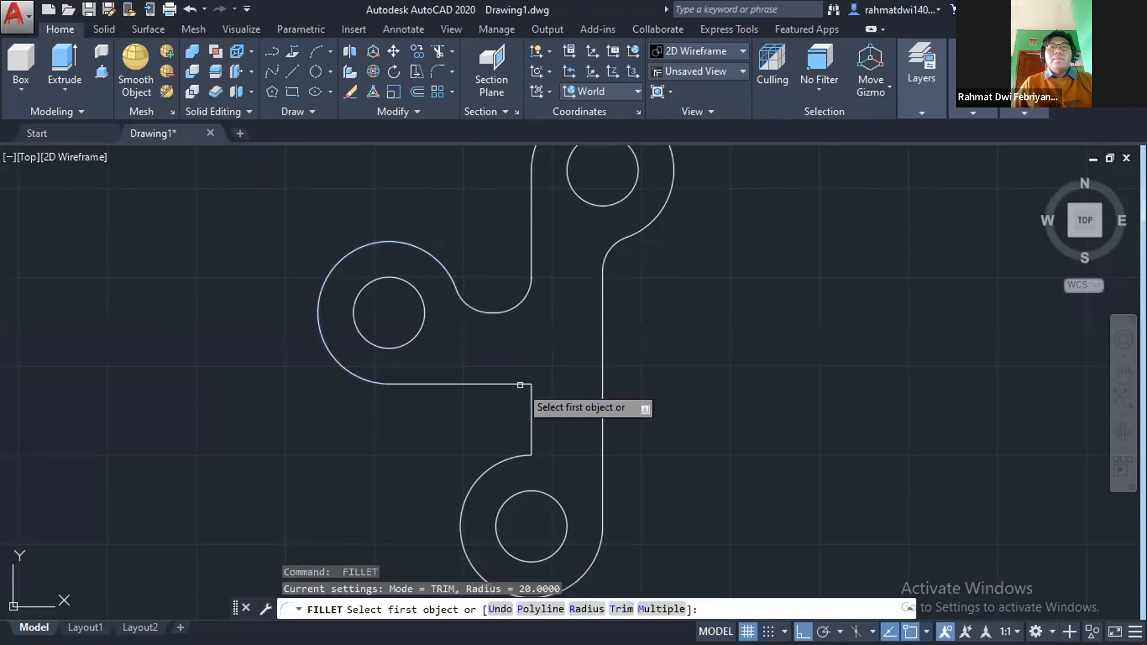
{"action": "left_click", "coordinate": [518, 385]}
{"action": "left_click", "coordinate": [530, 402]}
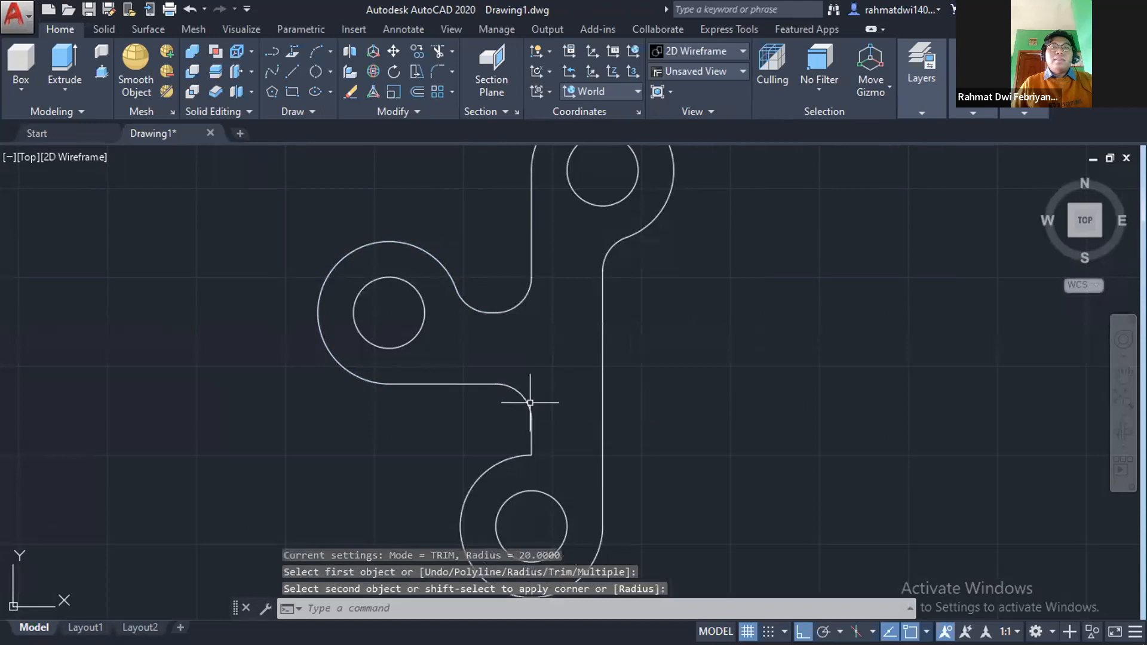
Fillet the corner between the lower-left vertical line and the bottom lobe's outer arc at radius 20.
{"action": "middle_click_drag", "start_coordinate": [588, 450], "coordinate": [600, 407]}
{"action": "key", "text": "Return"}
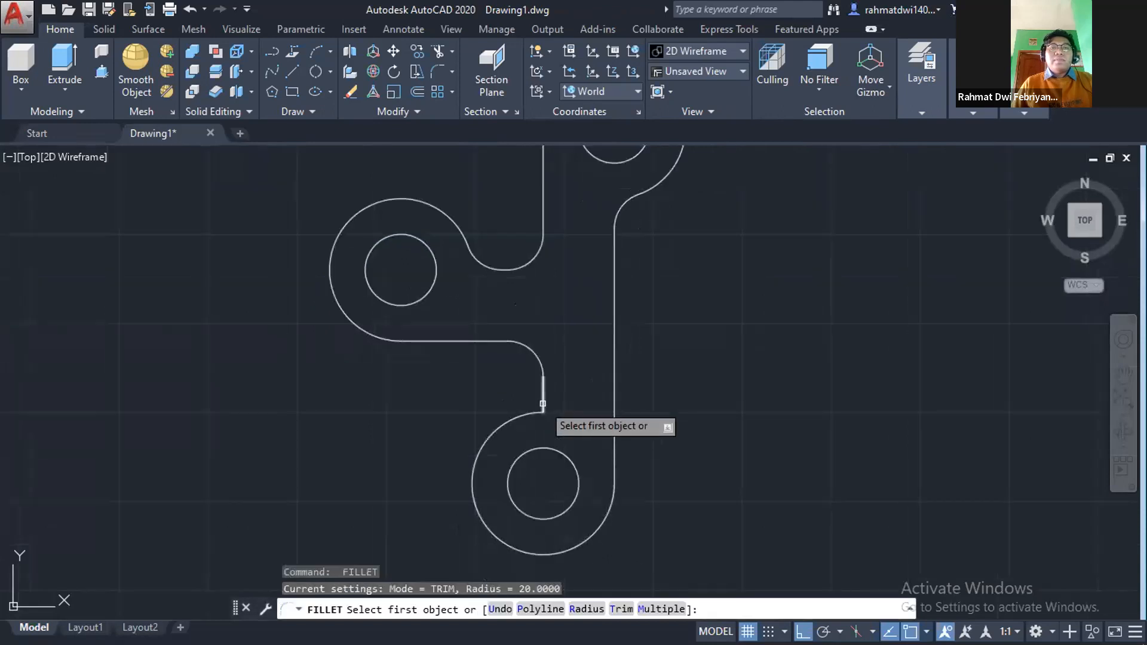
{"action": "left_click", "coordinate": [543, 404]}
{"action": "scroll", "coordinate": [626, 380], "scroll_direction": "down", "scroll_amount": 3}
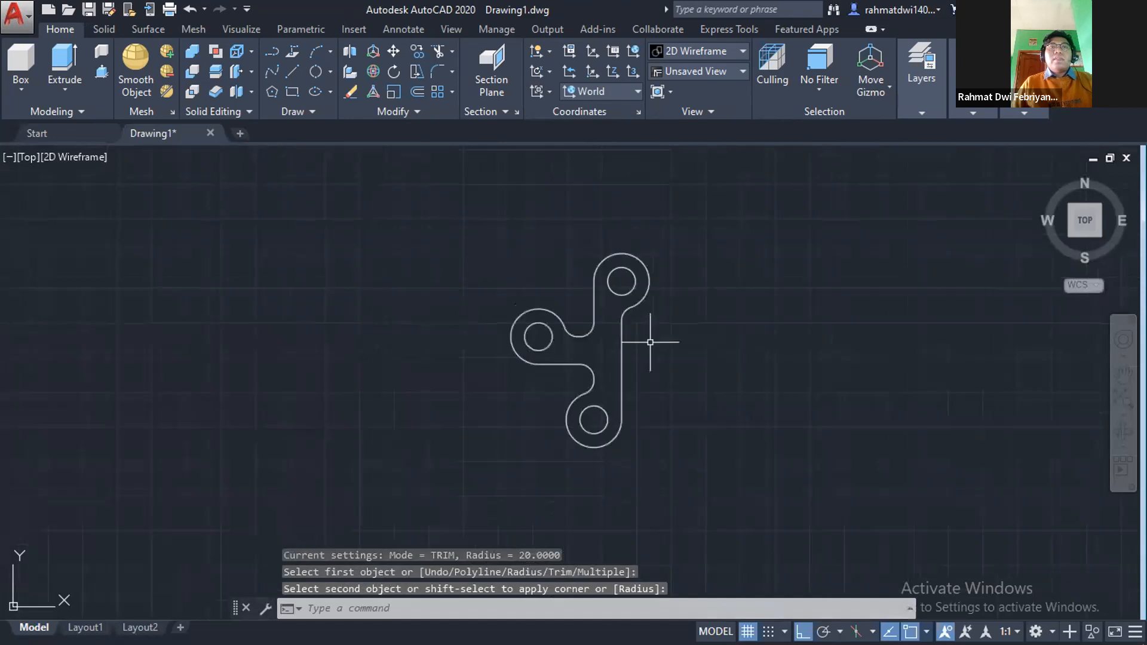
{"action": "scroll", "coordinate": [677, 237], "scroll_direction": "down", "scroll_amount": 2}
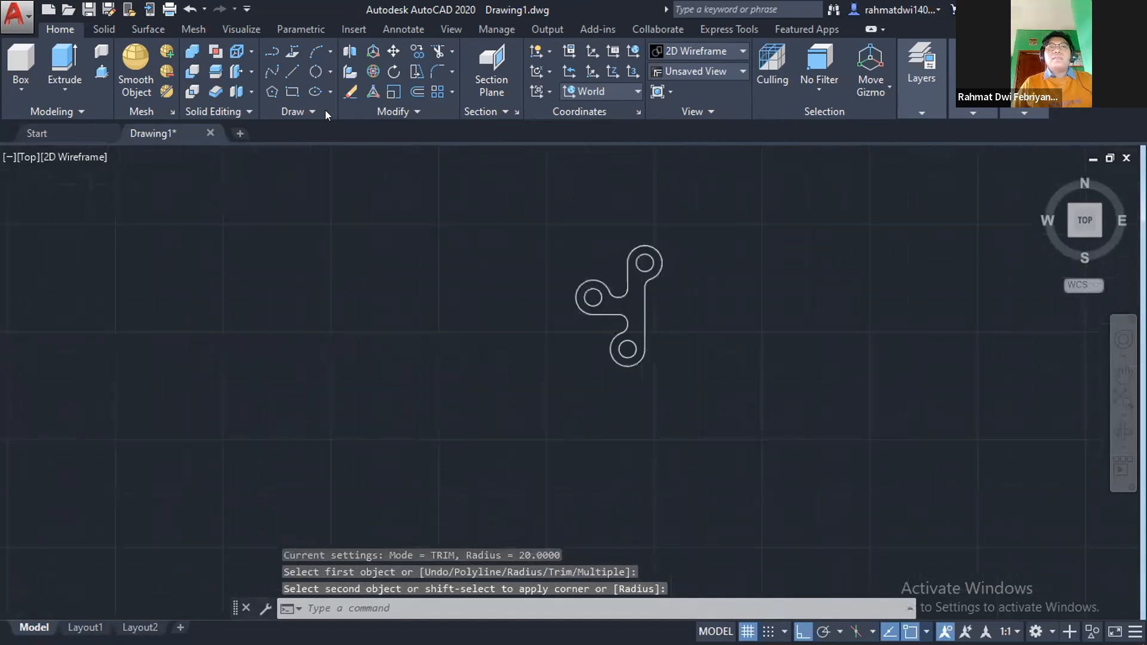
Check the complete filleted three-lobed outline against the reference shape and dimensions in Drawing 1.pdf.
{"action": "key", "text": "alt+Tab"}
{"action": "key", "text": "alt+Tab"}
{"action": "scroll", "coordinate": [665, 298], "scroll_direction": "up", "scroll_amount": 4}
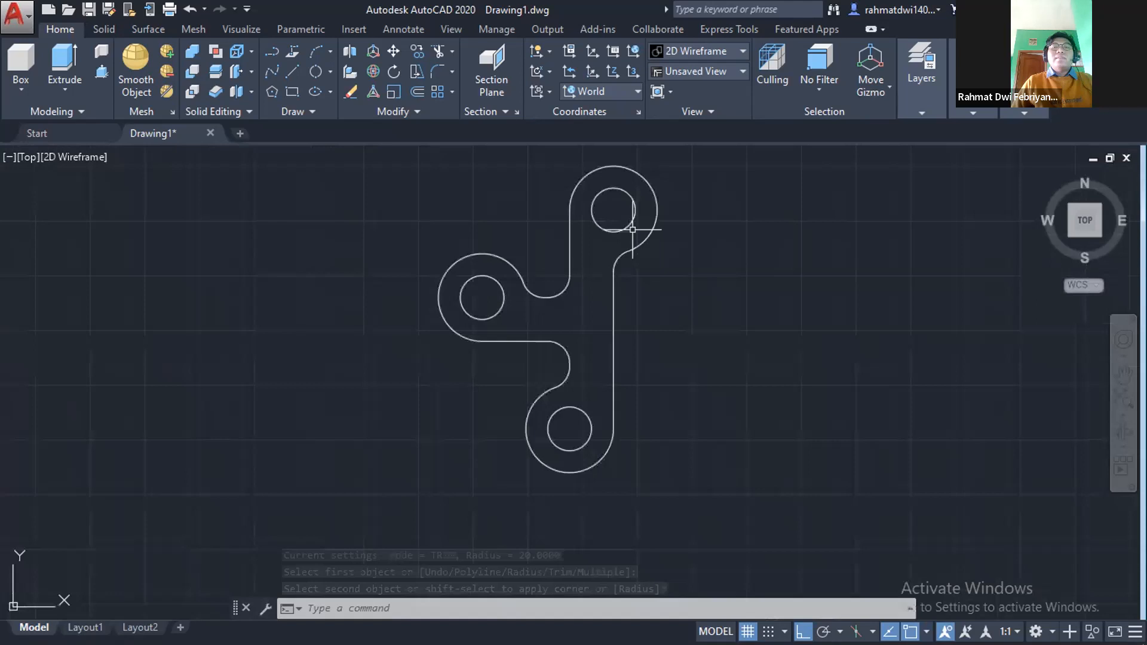
{"action": "middle_click_drag", "start_coordinate": [644, 281], "coordinate": [644, 281]}
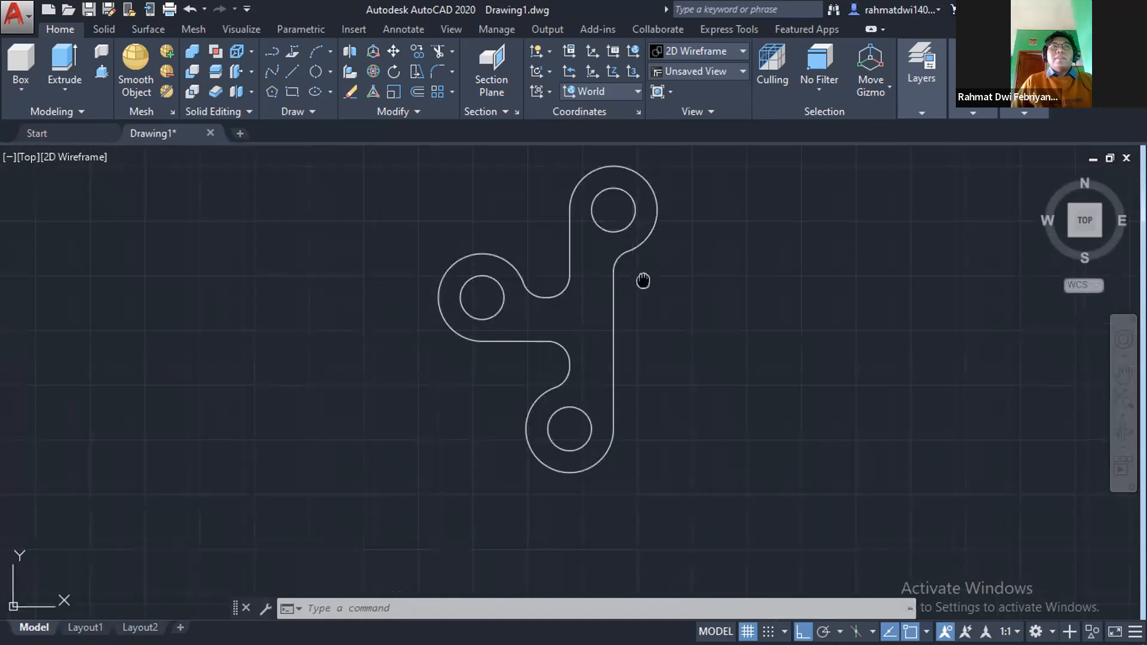
{"action": "scroll", "coordinate": [639, 286], "scroll_direction": "down", "scroll_amount": 2}
{"action": "scroll", "coordinate": [637, 289], "scroll_direction": "up", "scroll_amount": 2}
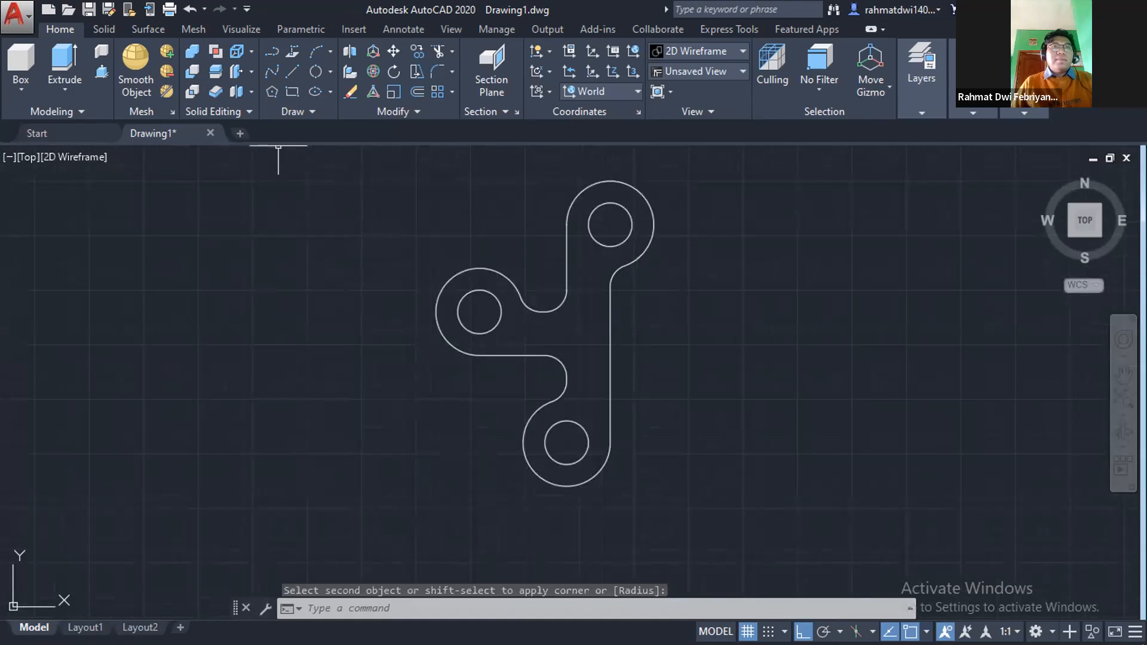
{"action": "key", "text": "Escape"}
{"action": "key", "text": "Escape"}
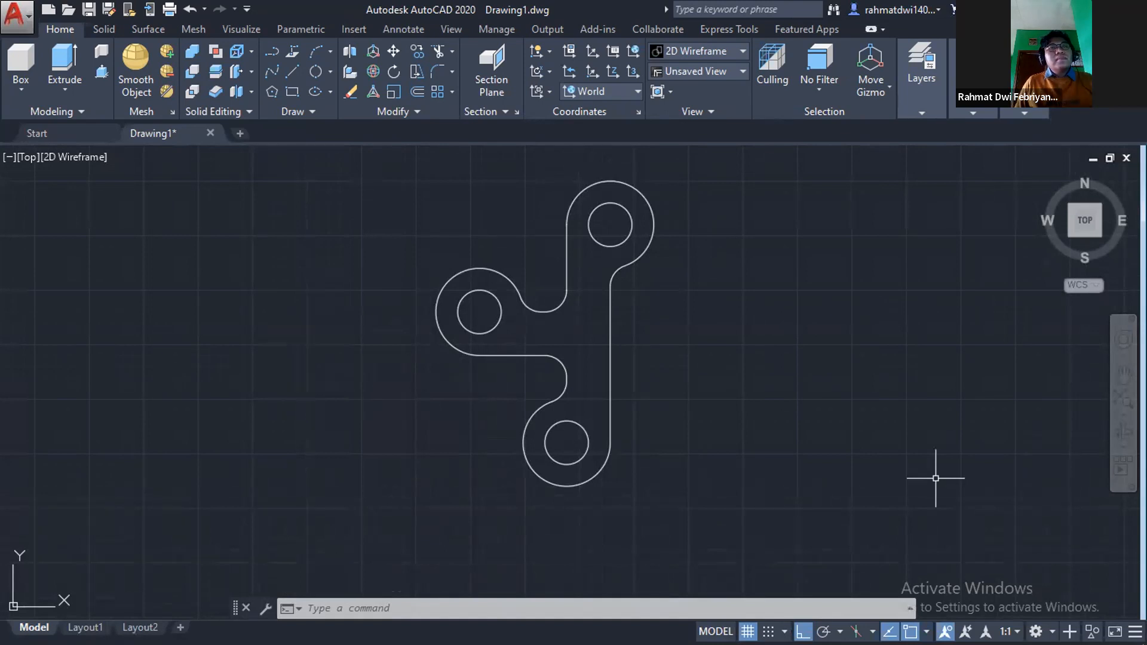
{"action": "key", "text": "alt+Tab"}
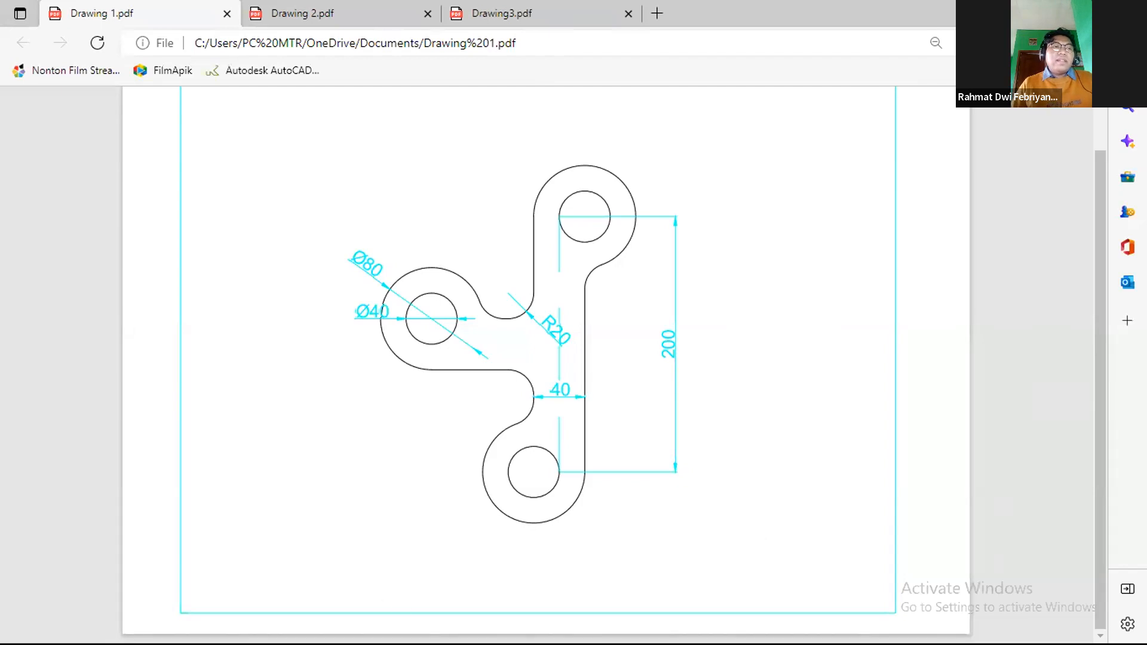
{"action": "key", "text": "alt+Tab"}
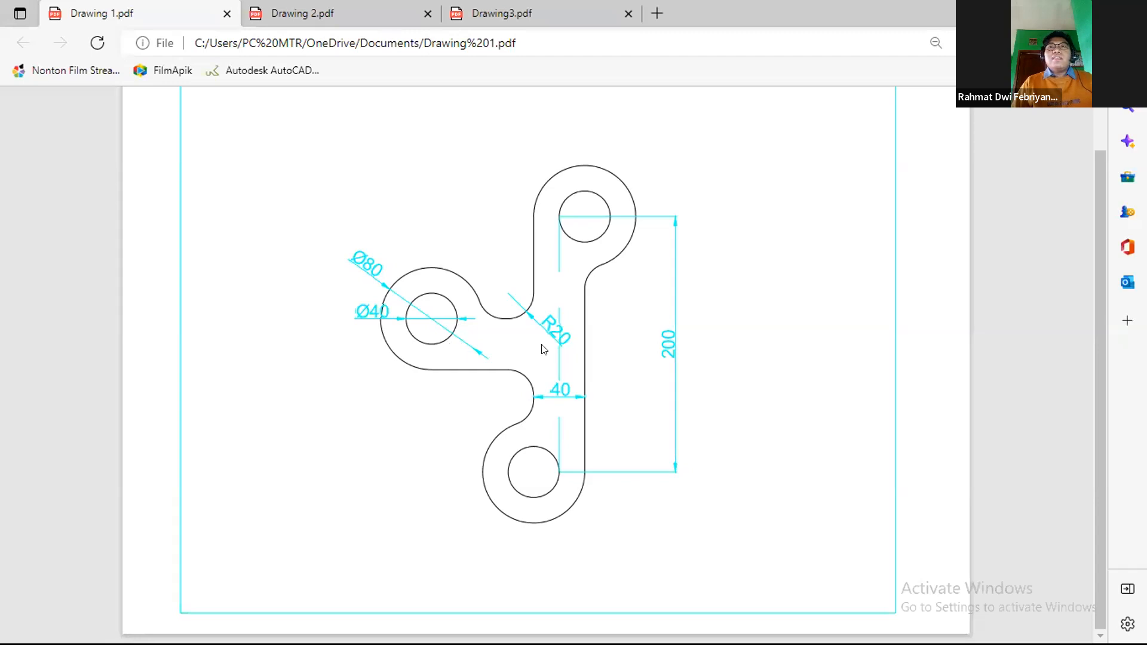
{"action": "key", "text": "alt+Tab"}
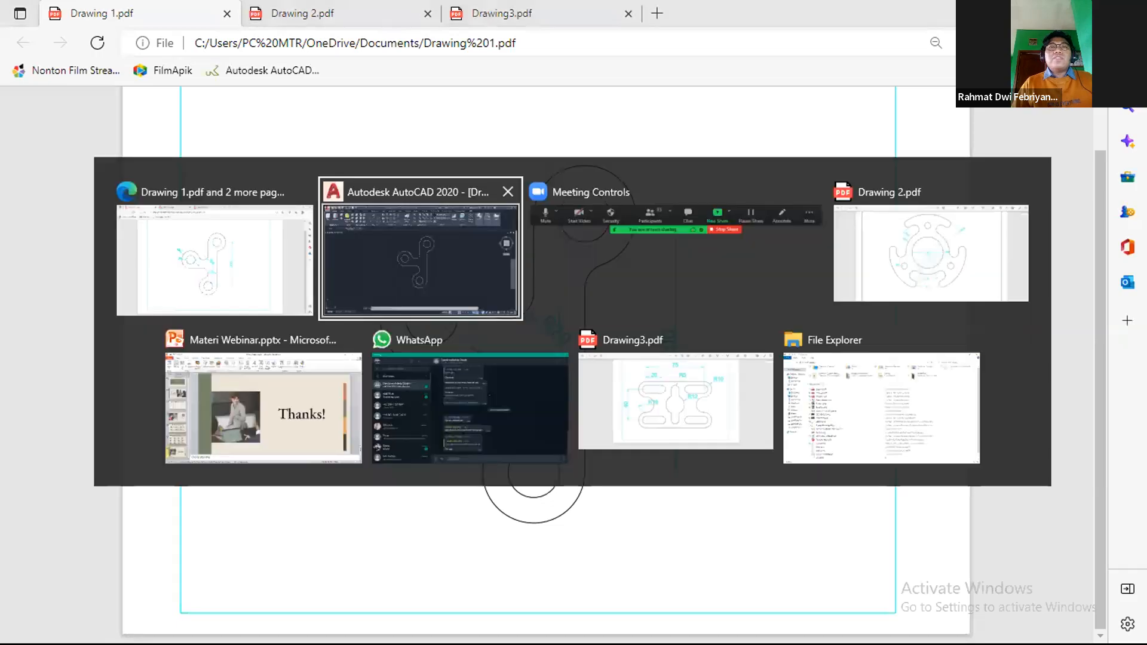
Compare the finished AutoCAD outline with Drawing 1.pdf once more, alternating between the model and the reference.
{"action": "key", "text": "Escape"}
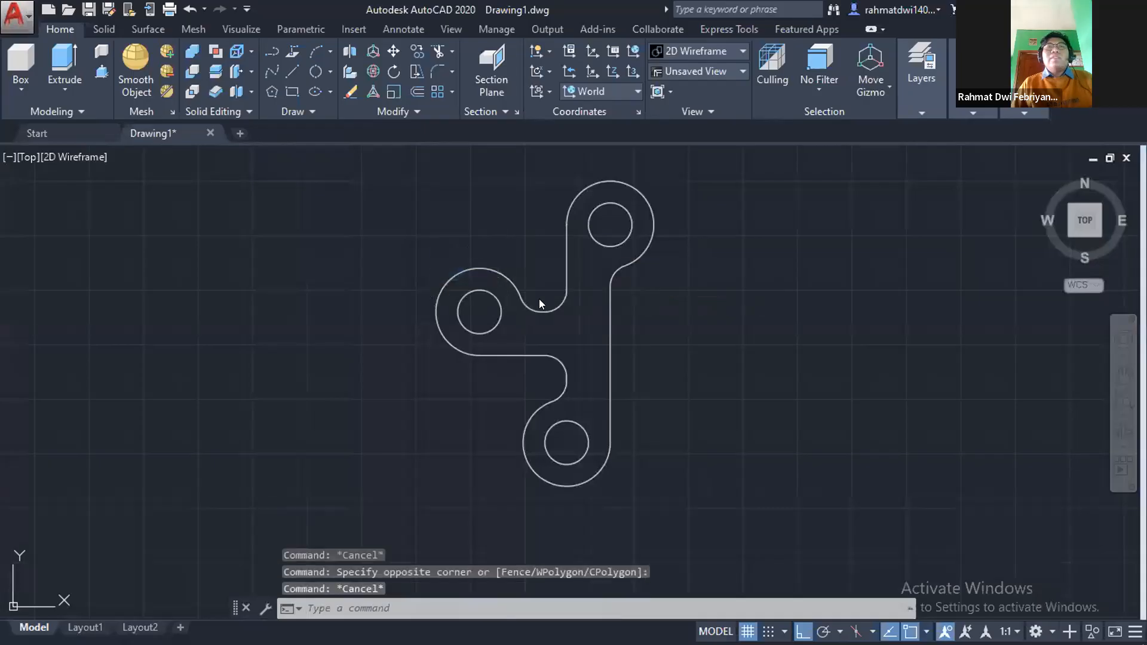
{"action": "key", "text": "alt+Tab"}
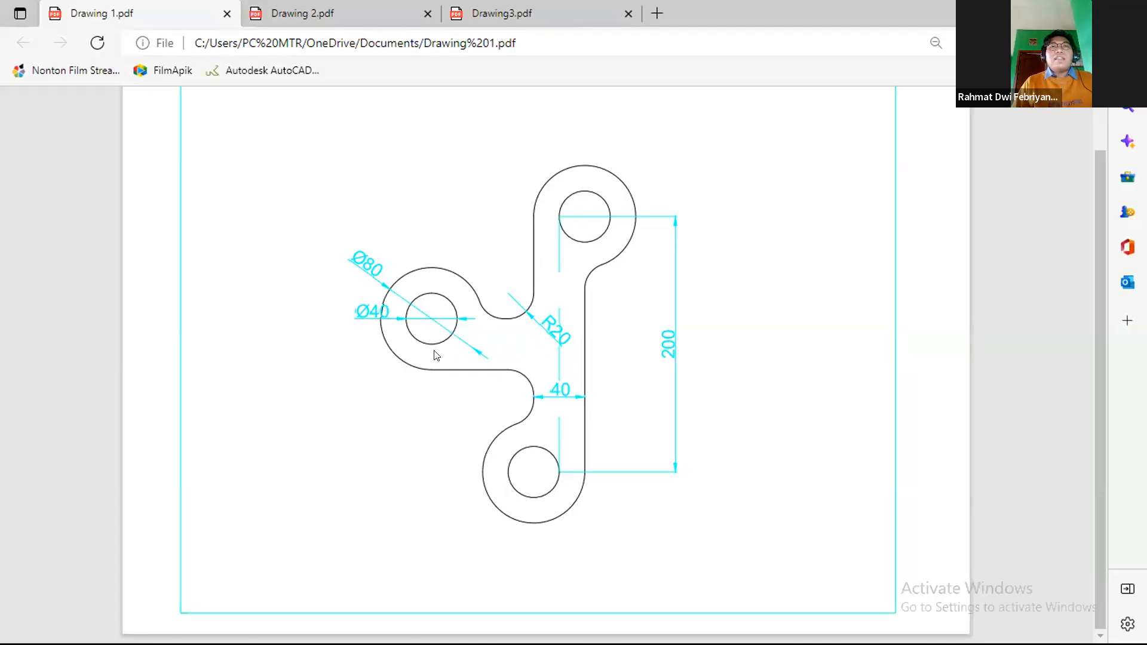
{"action": "key", "text": "alt+Tab"}
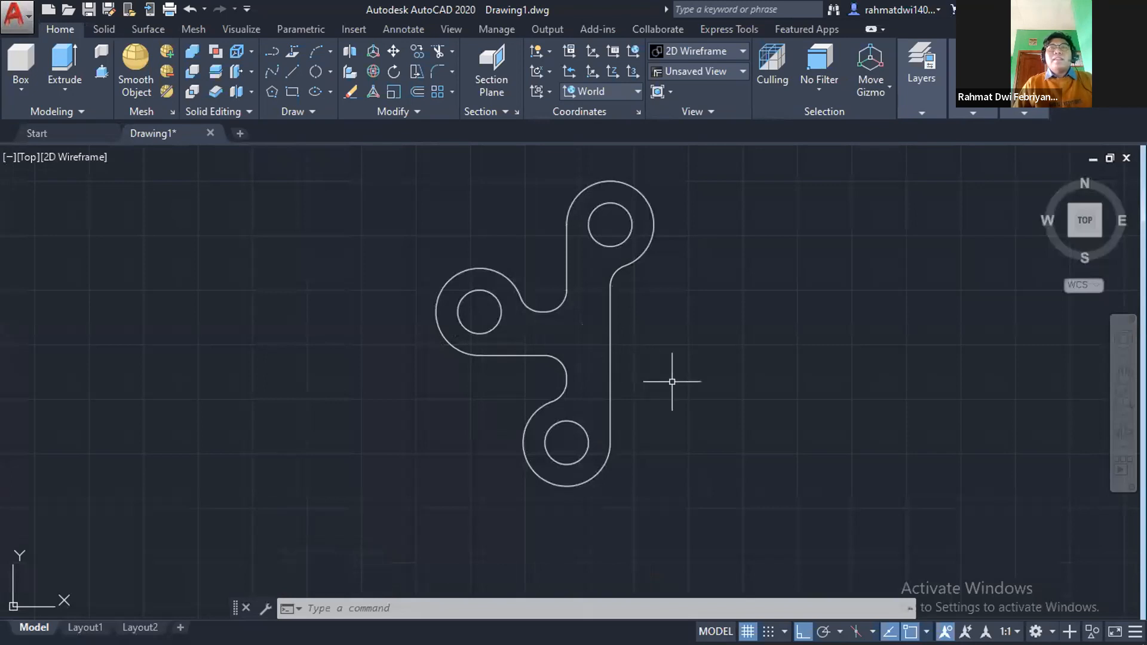
{"action": "key", "text": "alt+Tab"}
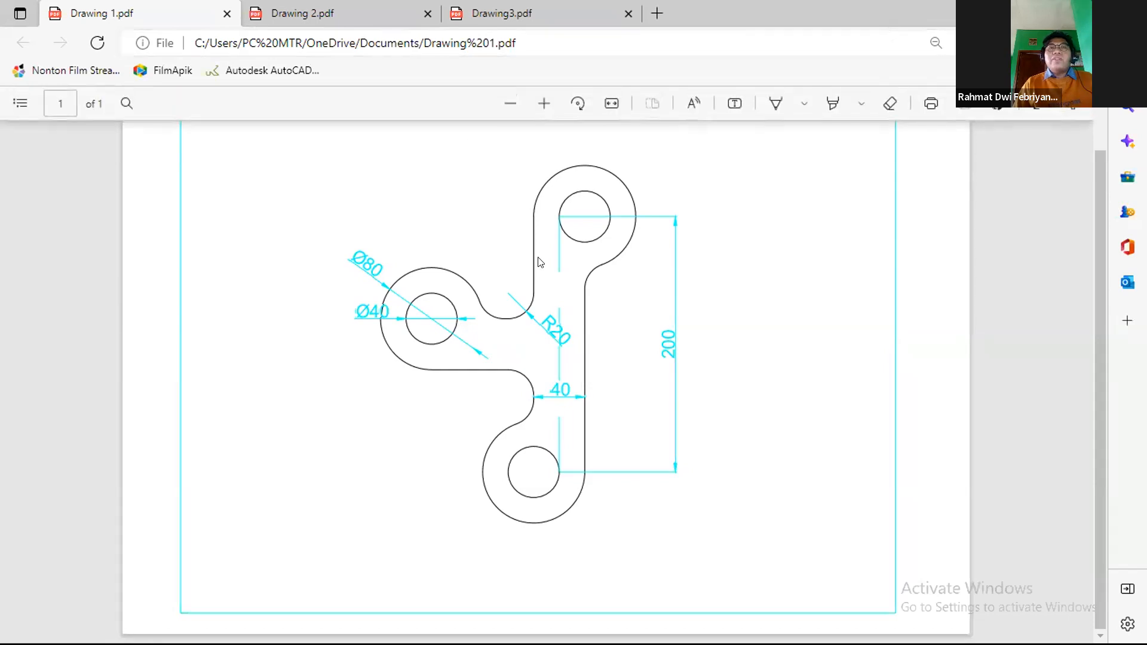
{"action": "key", "text": "alt+Tab"}
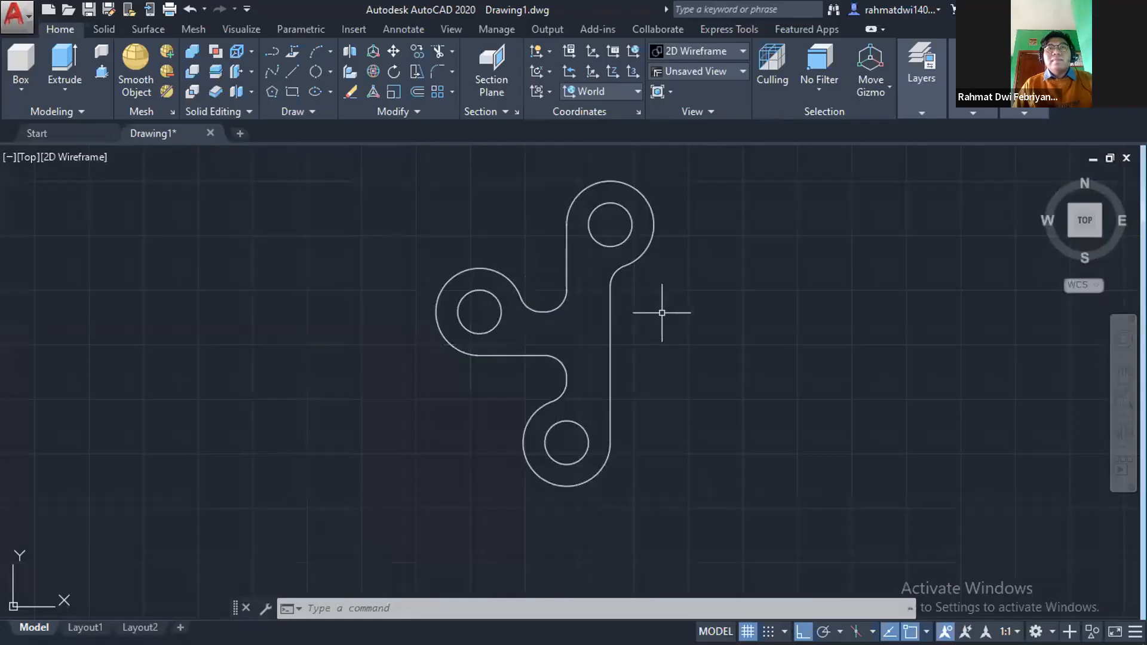
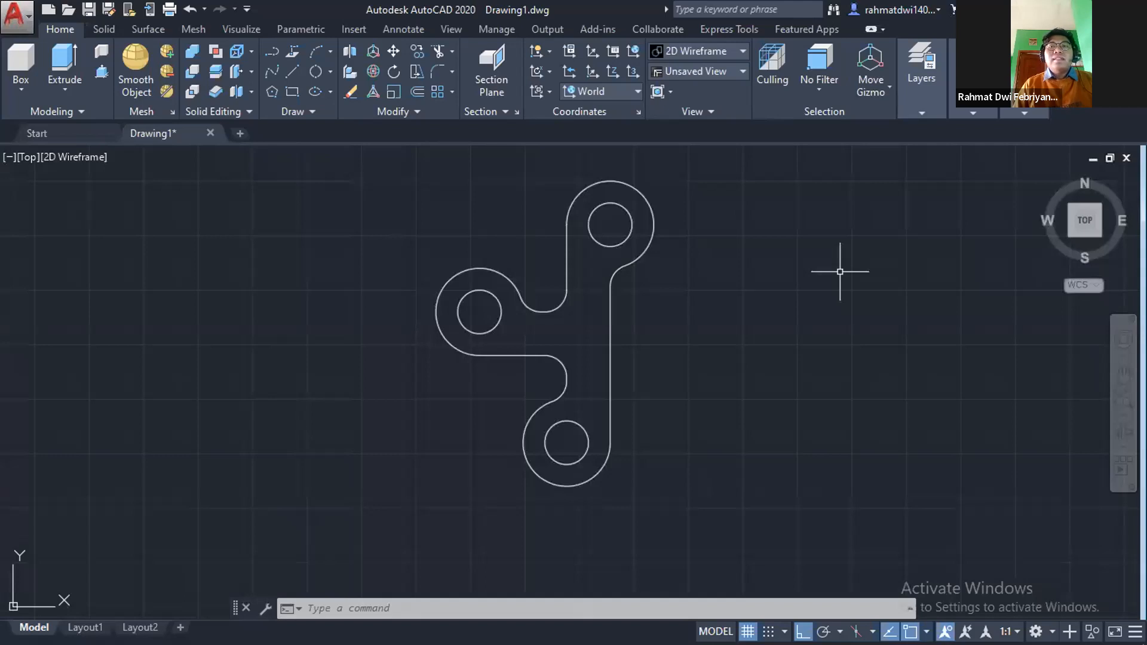
Toggle ortho mode off and back on.
{"action": "key", "text": "F8"}
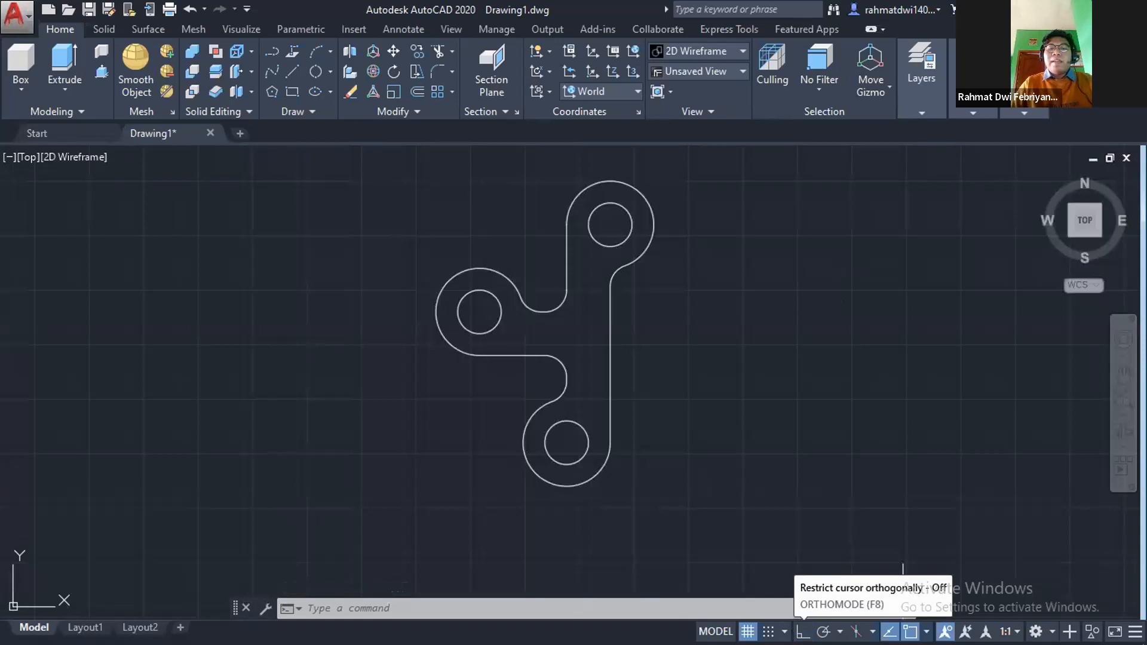
{"action": "left_click", "coordinate": [803, 632]}
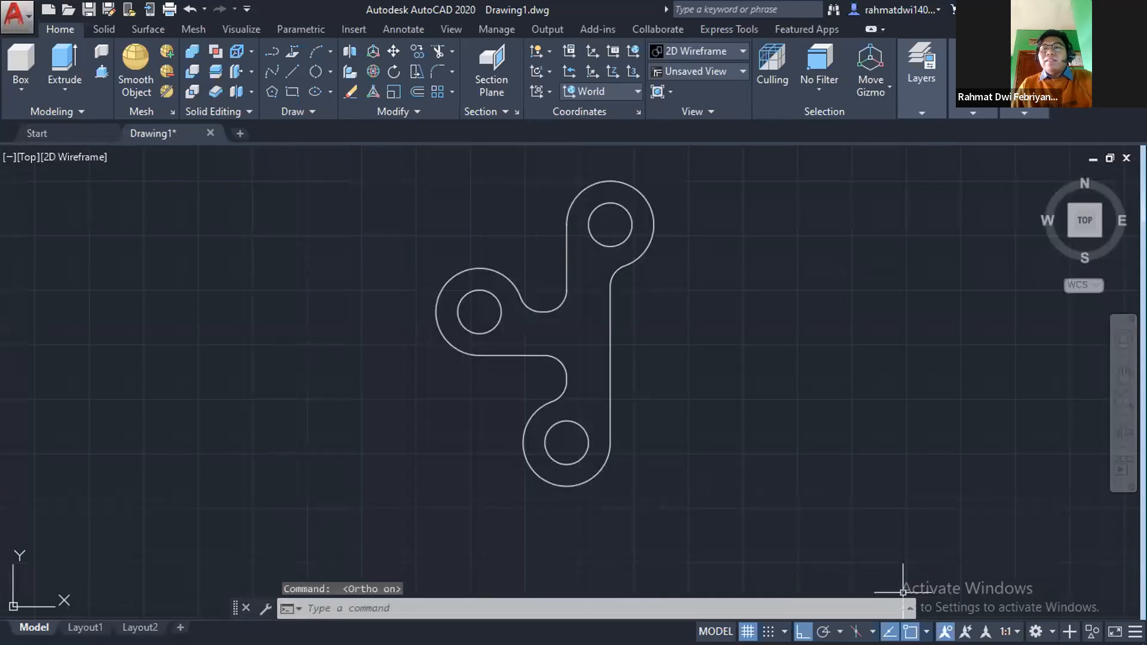
{"action": "key", "text": "Escape"}
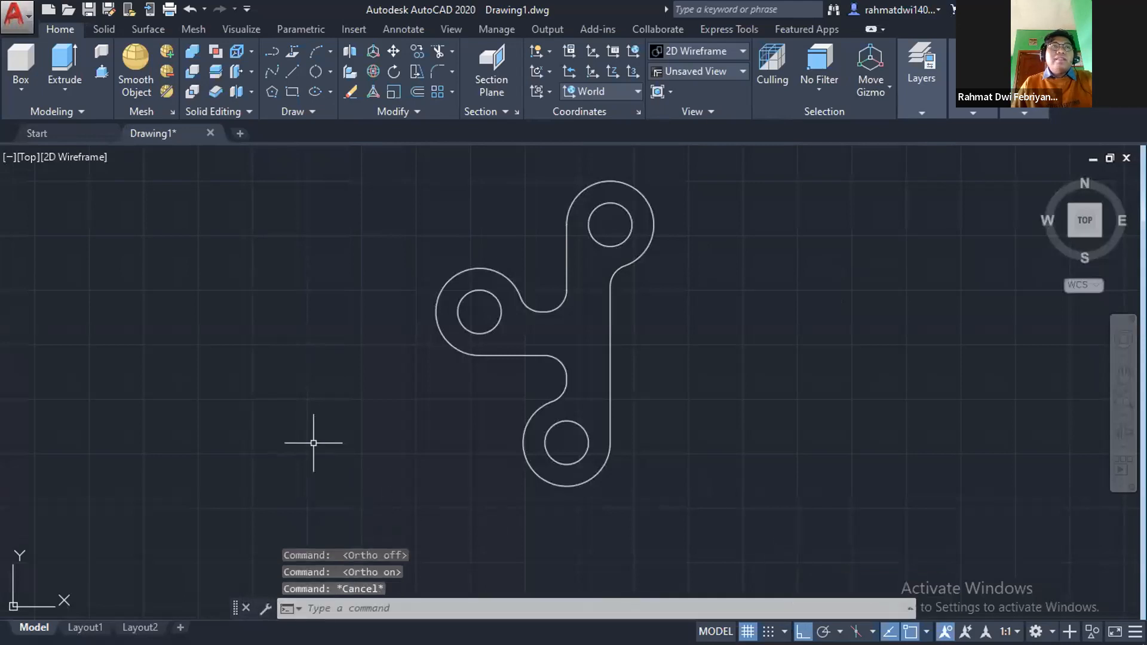
Turn ortho mode off during a trial line in the empty area beside the left lobe, and abandon the line.
{"action": "type", "text": "l"}
{"action": "key", "text": "Return"}
{"action": "left_click", "coordinate": [119, 269]}
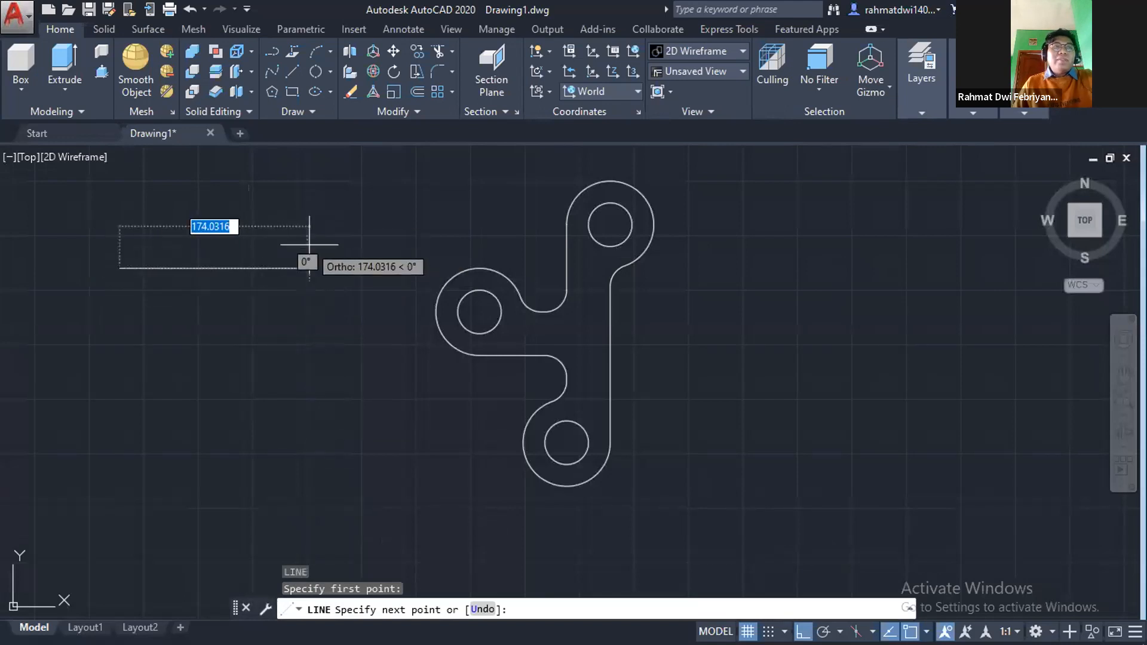
{"action": "key", "text": "F8"}
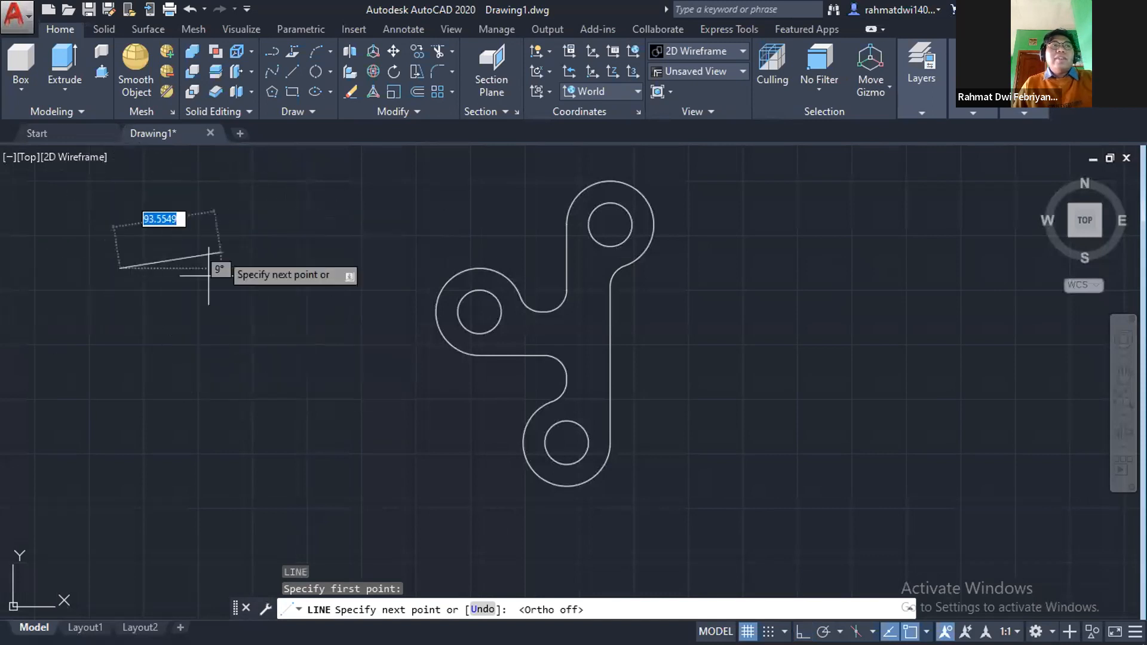
{"action": "key", "text": "Escape"}
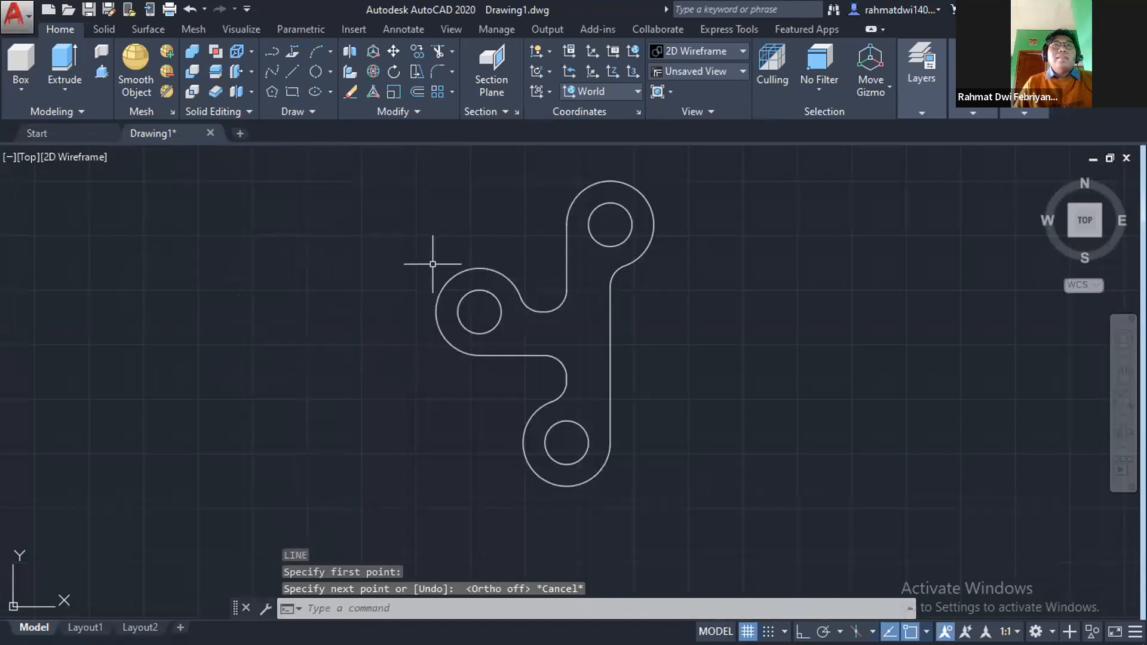
{"action": "scroll", "coordinate": [484, 278], "scroll_direction": "down", "scroll_amount": 3}
{"action": "scroll", "coordinate": [520, 295], "scroll_direction": "up", "scroll_amount": 3}
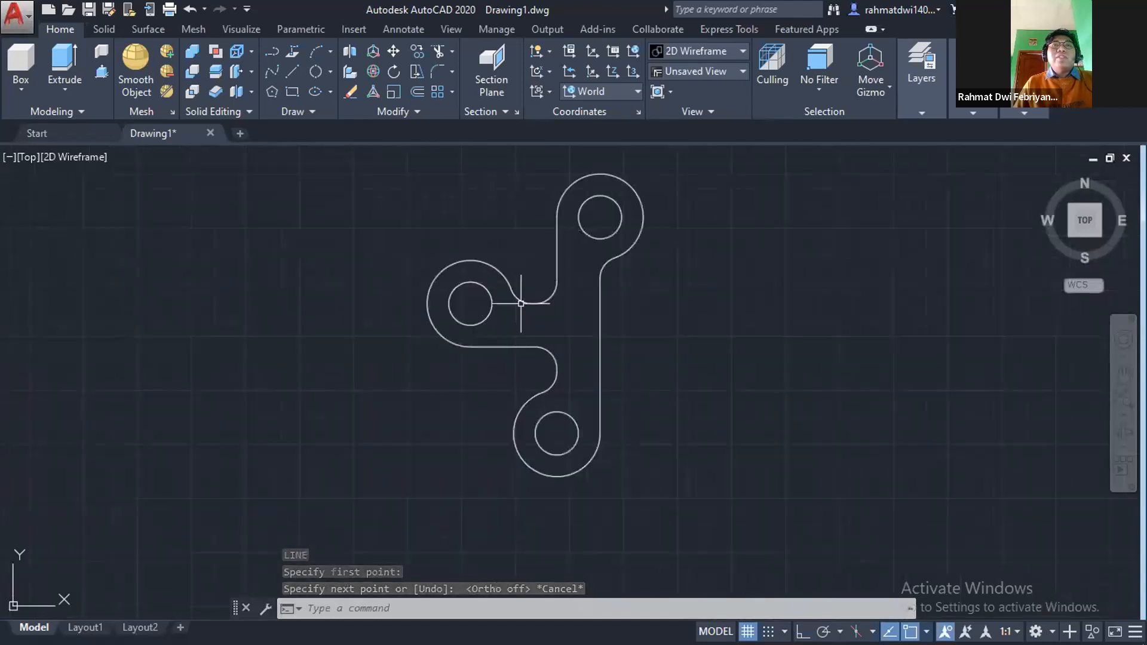
{"action": "type", "text": "l"}
{"action": "key", "text": "Return"}
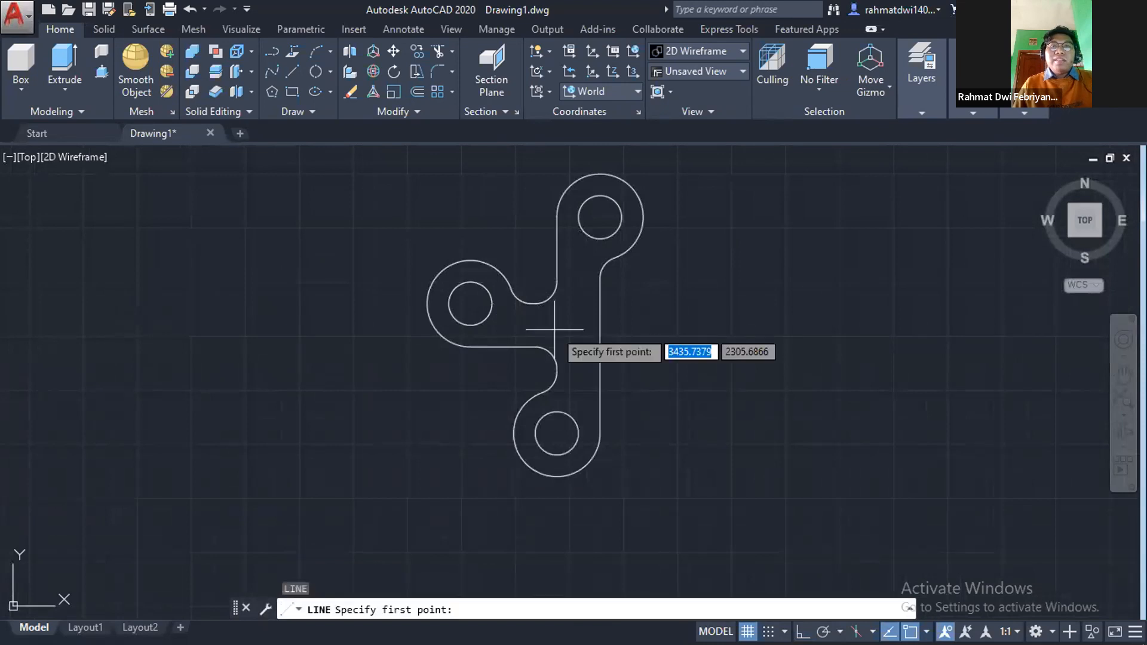
{"action": "left_click", "coordinate": [599, 356]}
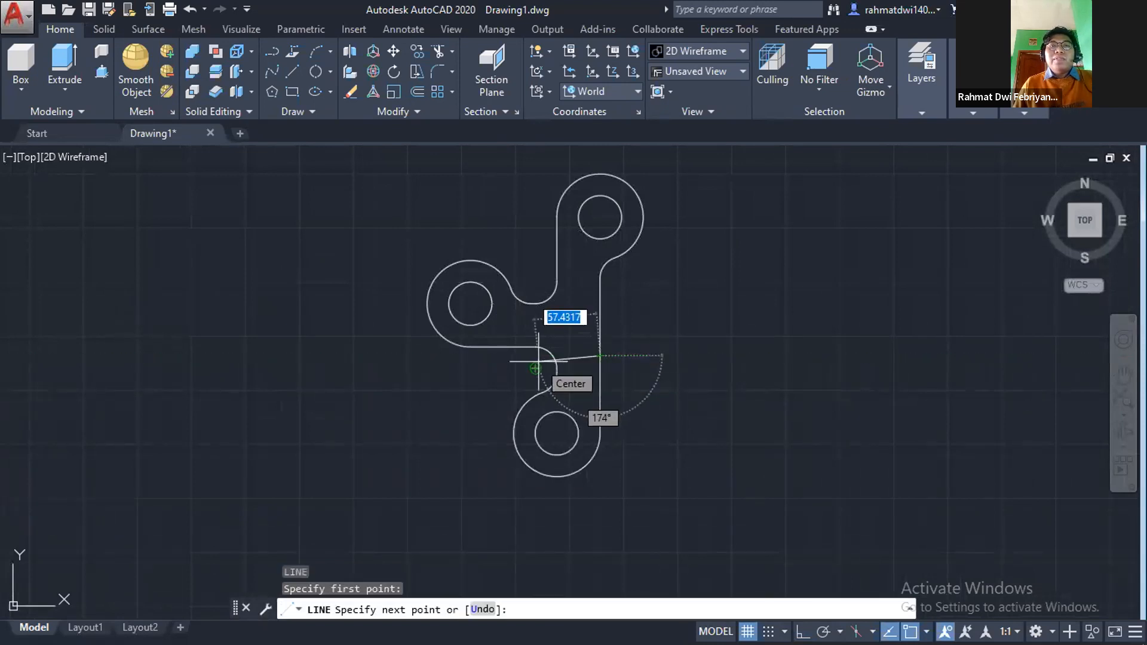
{"action": "scroll", "coordinate": [538, 361], "scroll_direction": "up", "scroll_amount": 2}
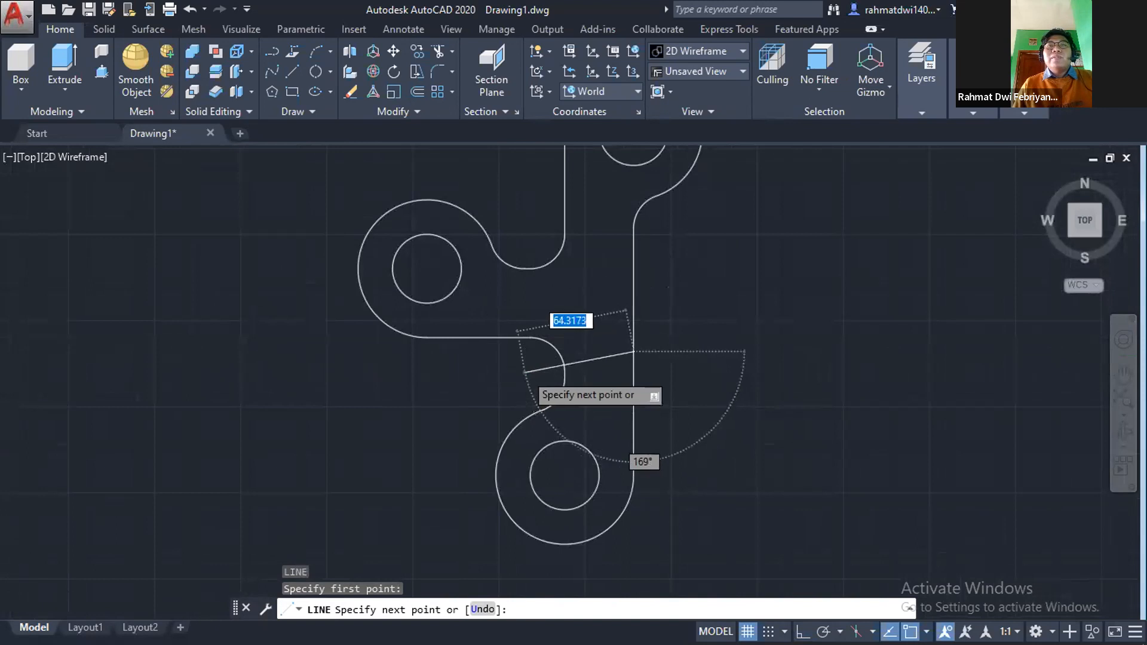
{"action": "scroll", "coordinate": [526, 374], "scroll_direction": "down", "scroll_amount": 2}
{"action": "key", "text": "Escape"}
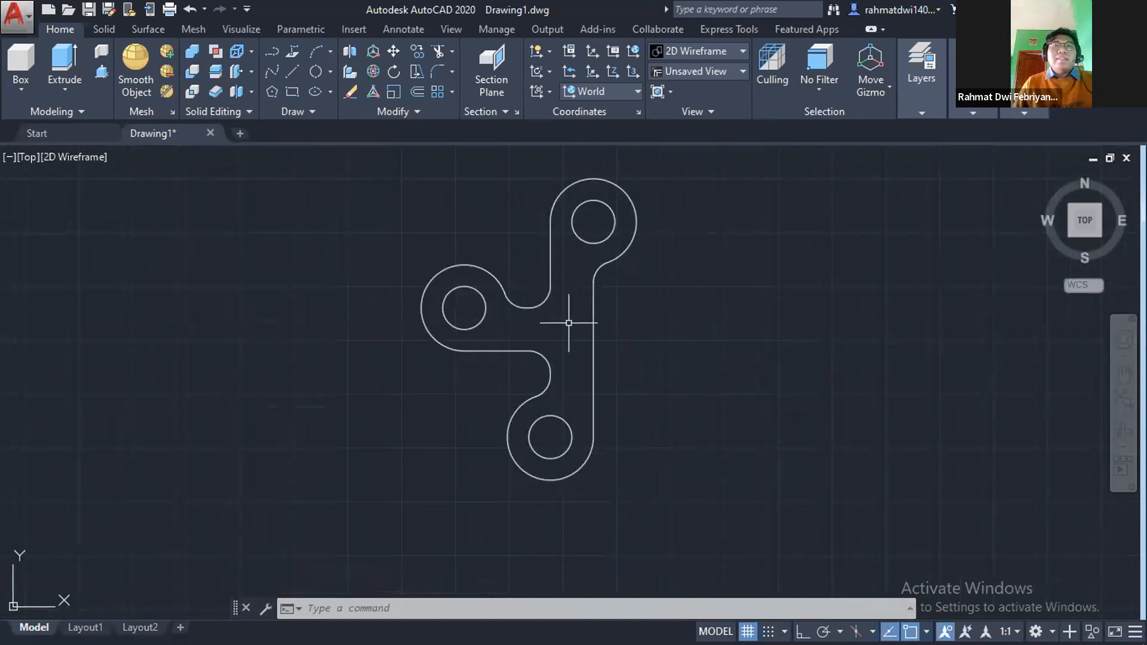
Draw a trial line 50 units long at 110° in the empty area beside the left lobe, and delete it.
{"action": "type", "text": "l"}
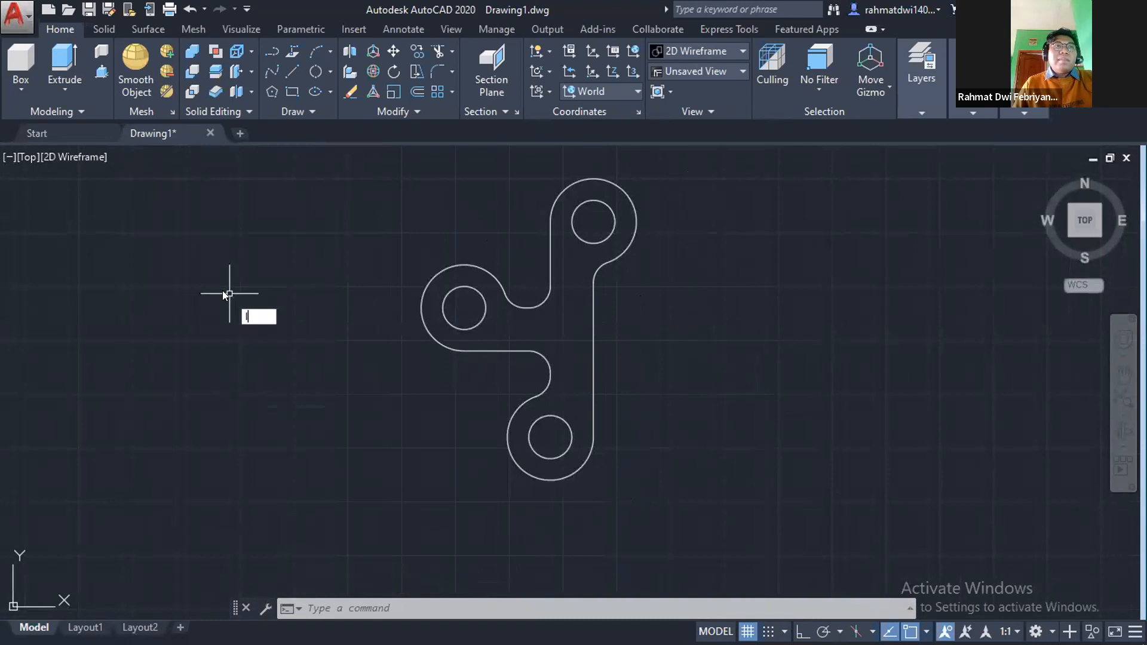
{"action": "key", "text": "Return"}
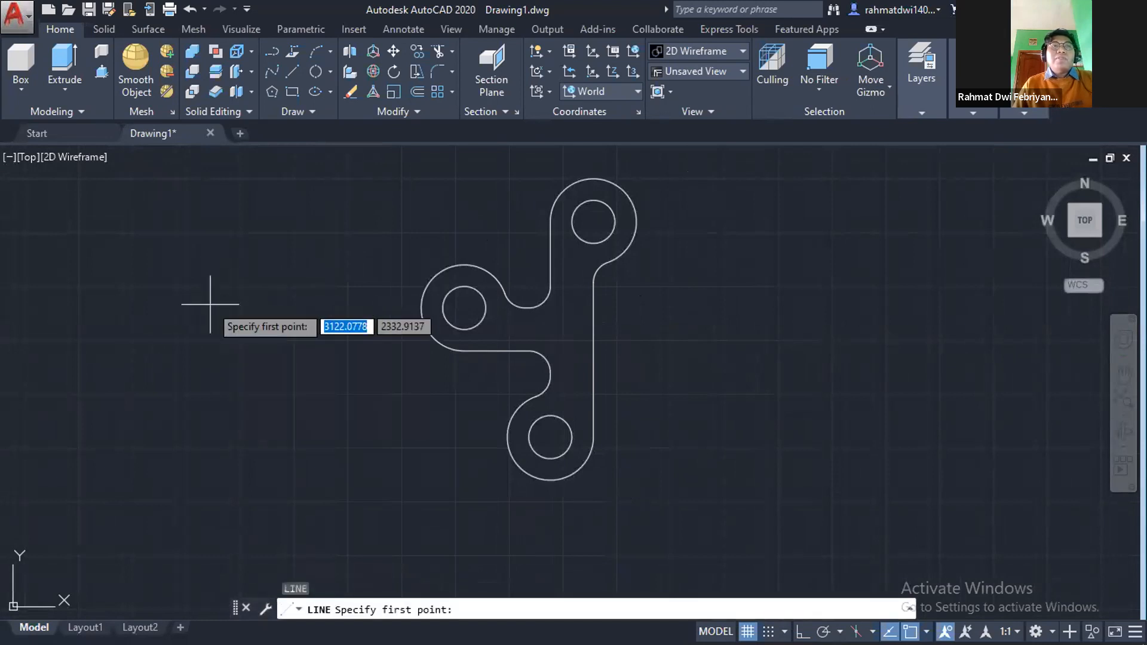
{"action": "left_click", "coordinate": [210, 304]}
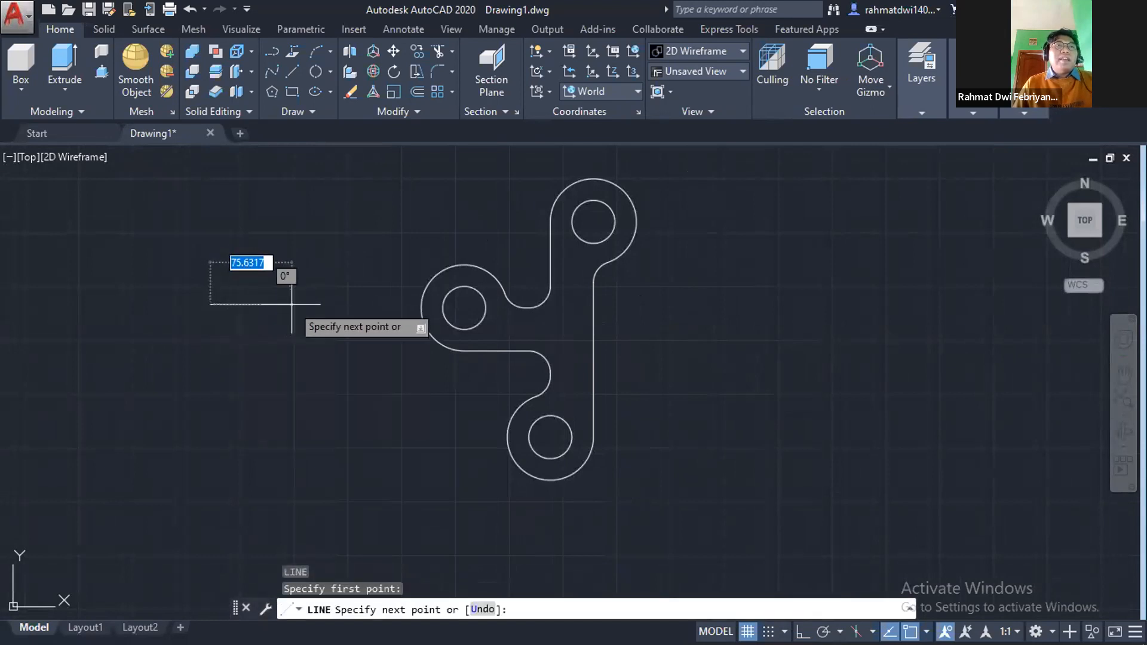
{"action": "type", "text": "50"}
{"action": "key", "text": "Tab"}
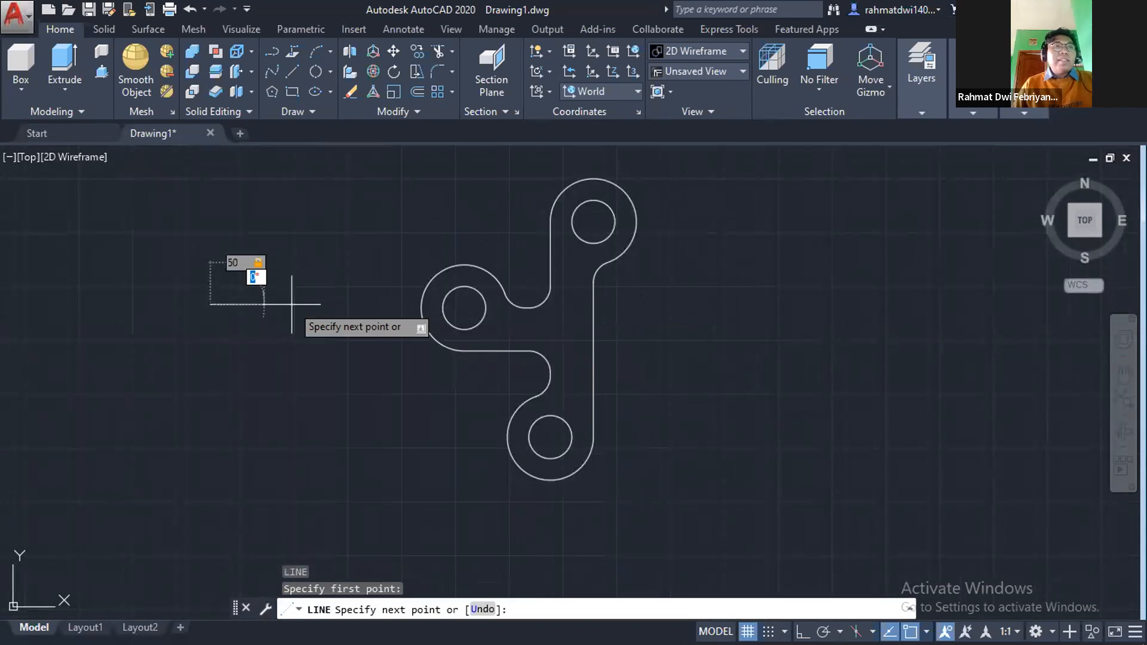
{"action": "type", "text": "11"}
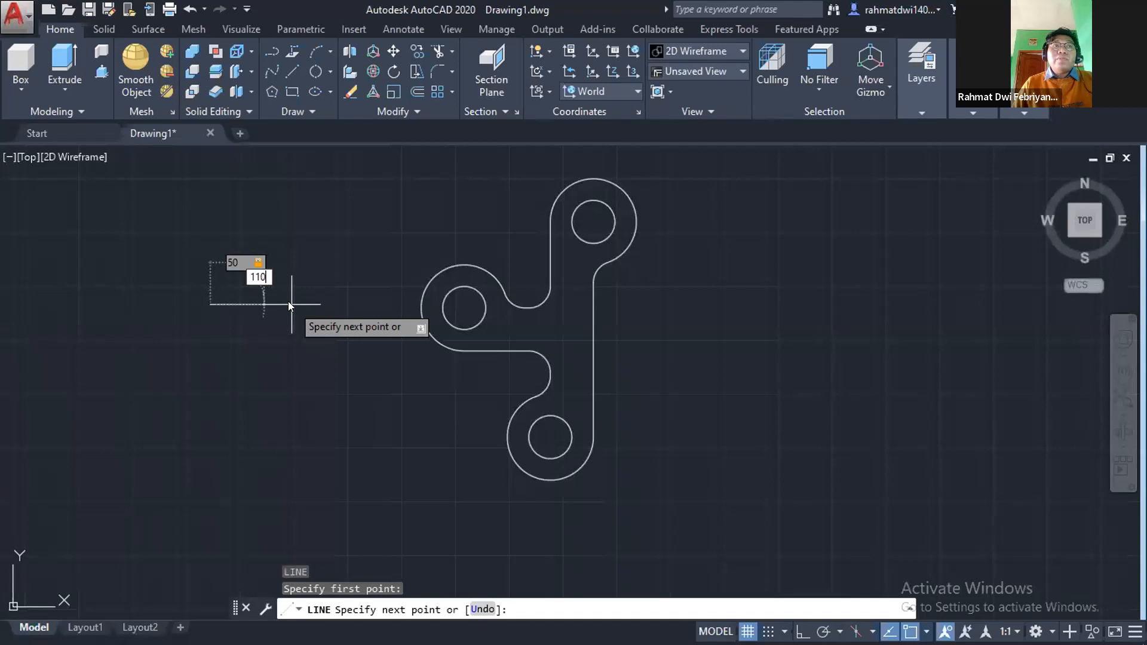
{"action": "key", "text": "Return"}
{"action": "key", "text": "Escape"}
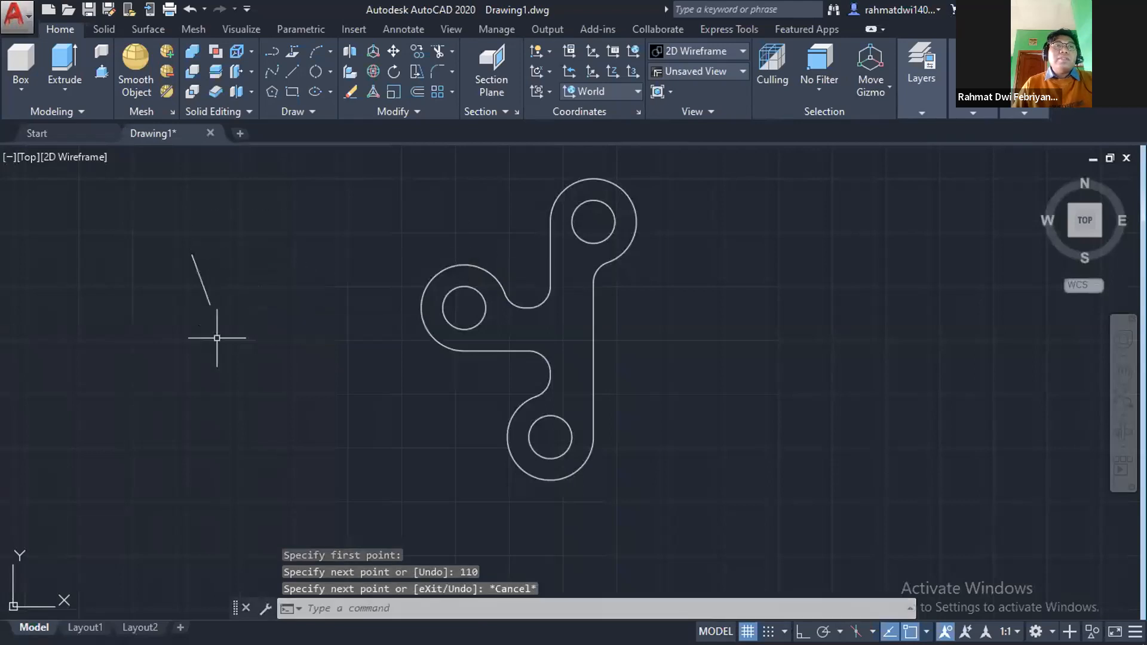
{"action": "left_click", "coordinate": [197, 269]}
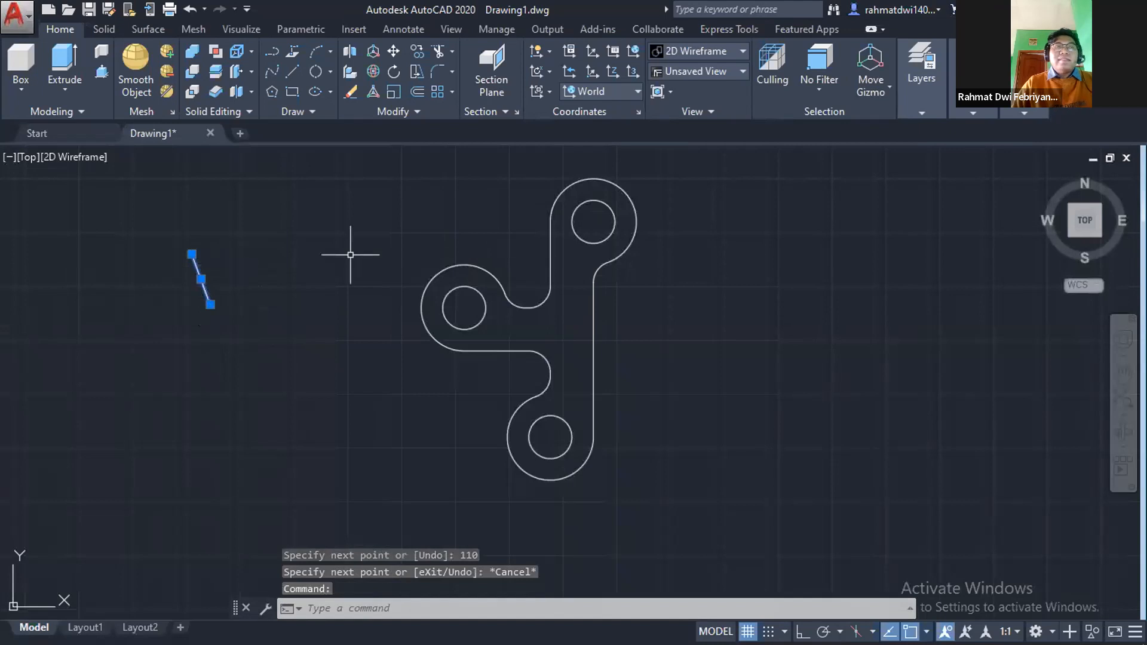
{"action": "key", "text": "Delete"}
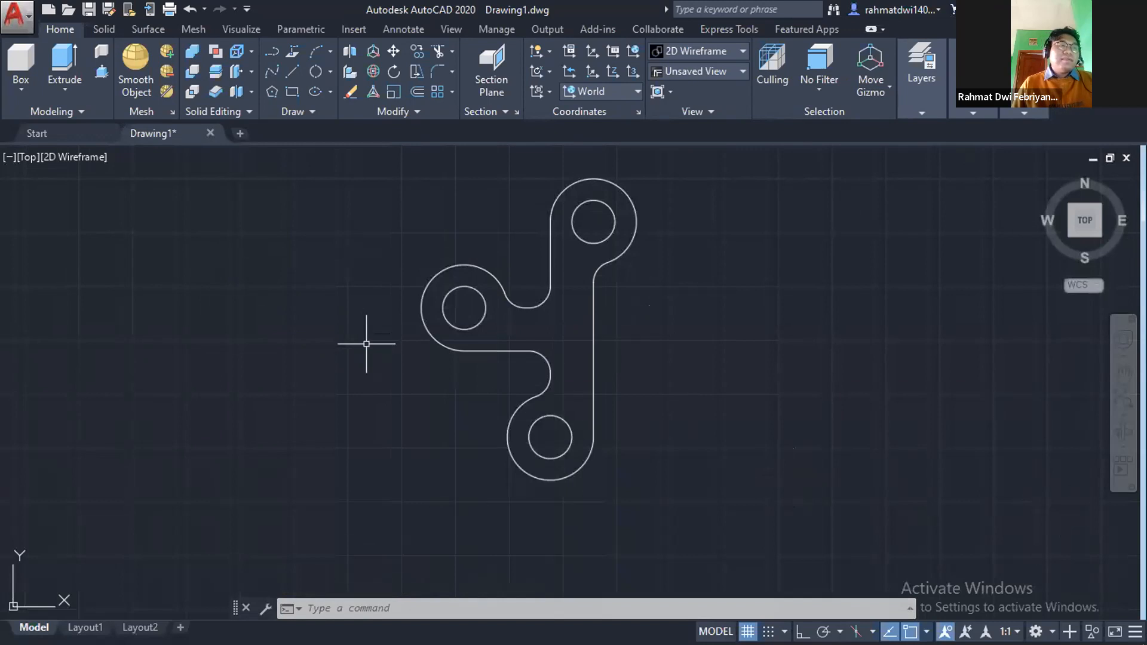
Switch to the browser, bring up Drawing 2.pdf in the maximized window and examine the part's shape and dimensions.
{"action": "key", "text": "alt+Tab"}
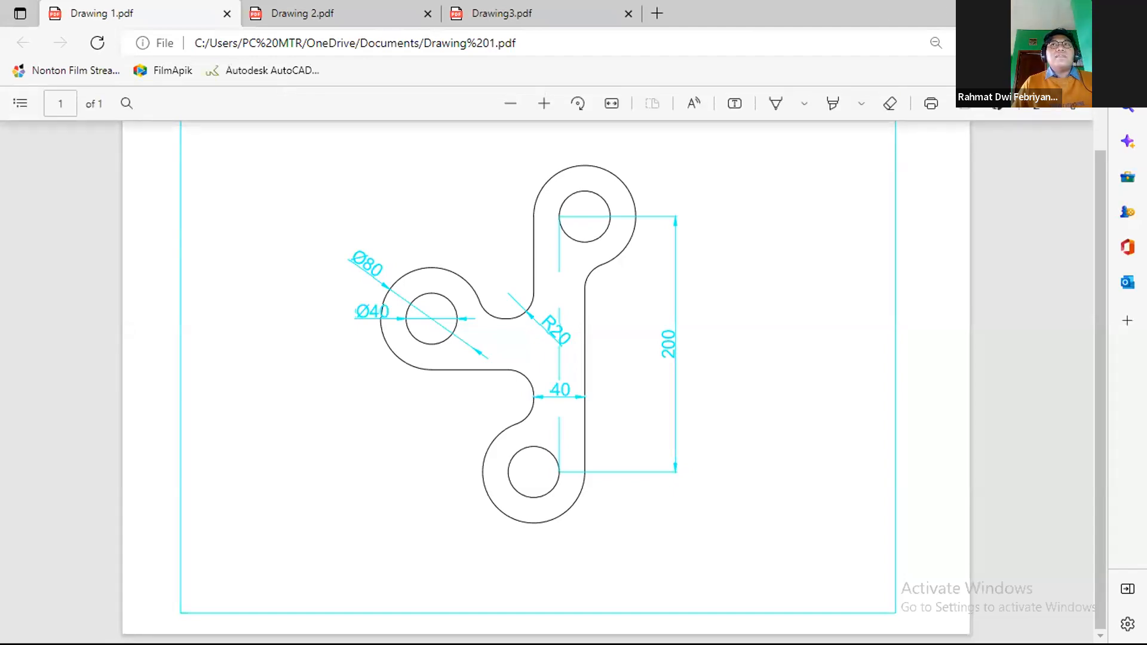
{"action": "key", "text": "super+Right"}
{"action": "left_click", "coordinate": [807, 71]}
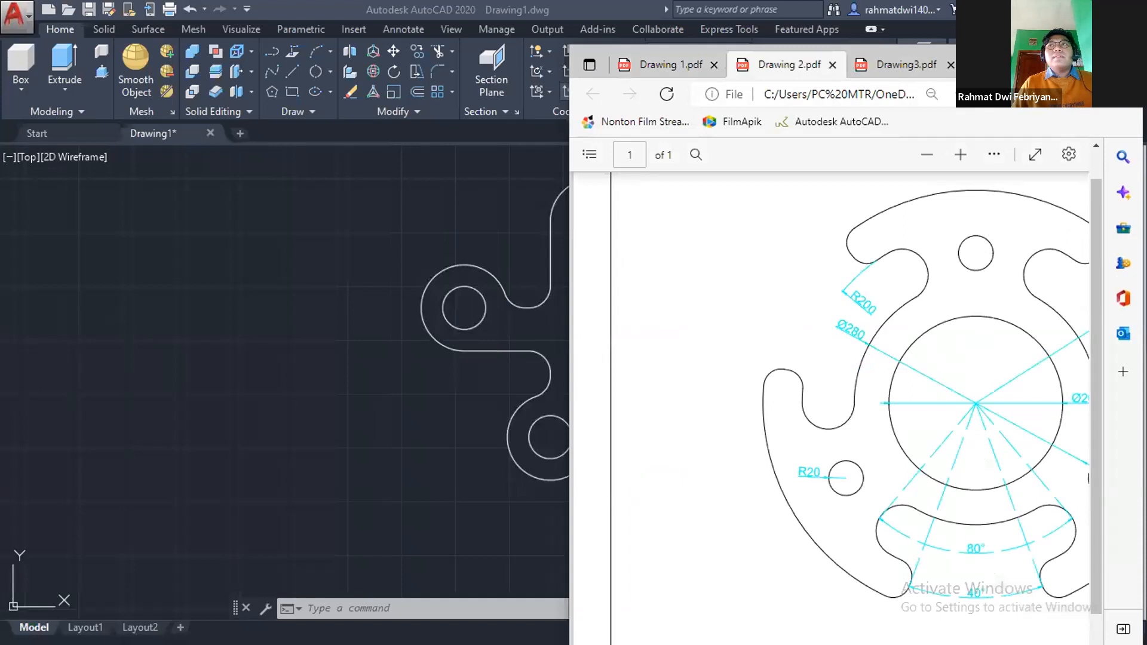
{"action": "key", "text": "super+Up"}
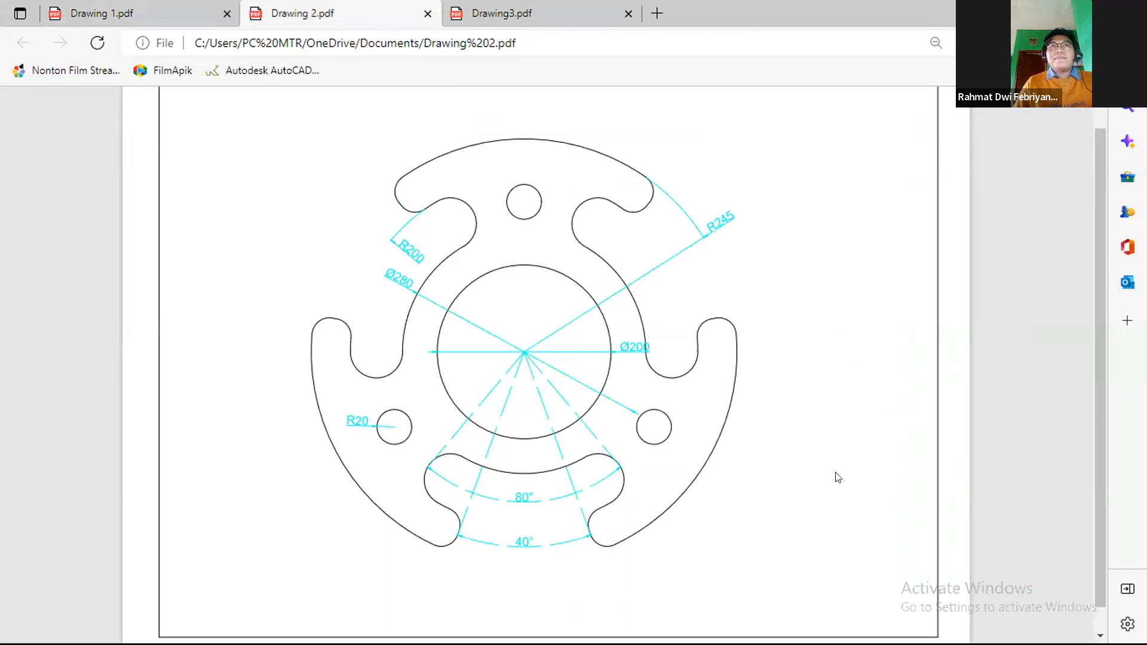
{"action": "mouse_move", "coordinate": [931, 123]}
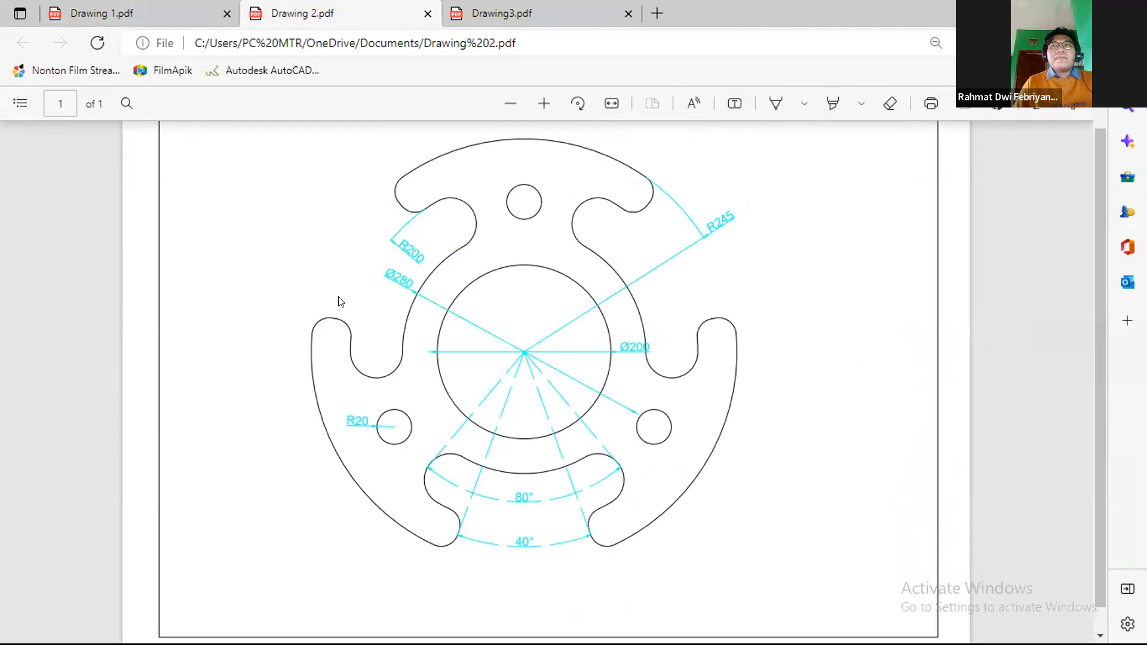
{"action": "scroll", "coordinate": [436, 303], "scroll_direction": "down", "scroll_amount": 1}
{"action": "scroll", "coordinate": [440, 302], "scroll_direction": "up", "scroll_amount": 2}
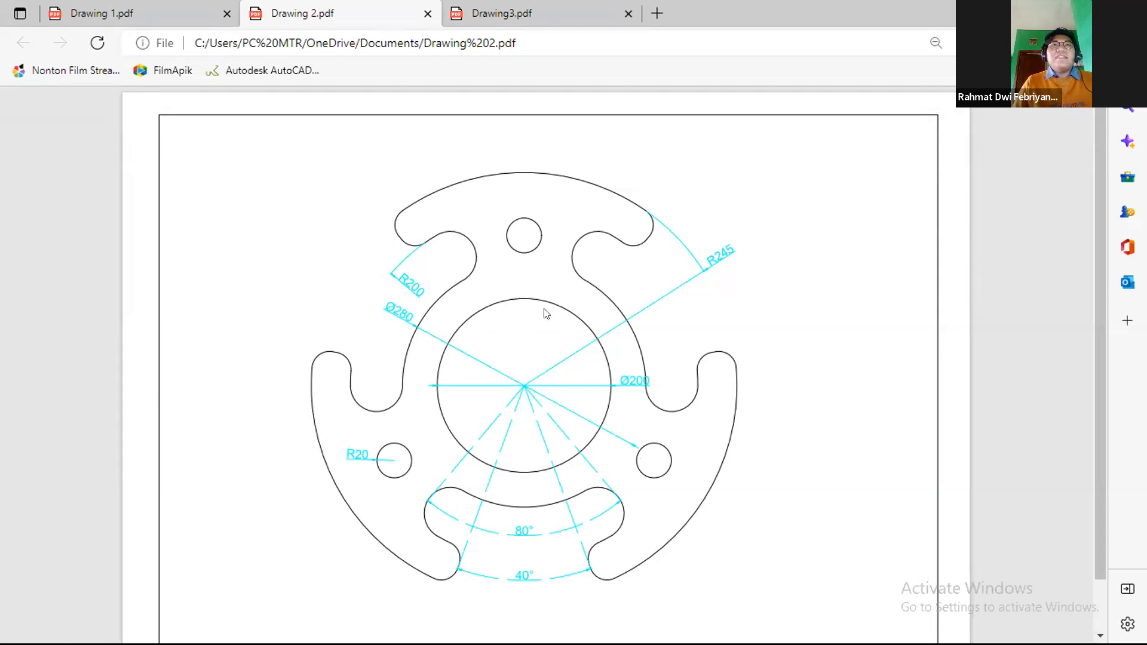
Switch from the PDF reference to AutoCAD and create a new blank drawing.
{"action": "key", "text": "alt+Tab"}
{"action": "key", "text": "Escape"}
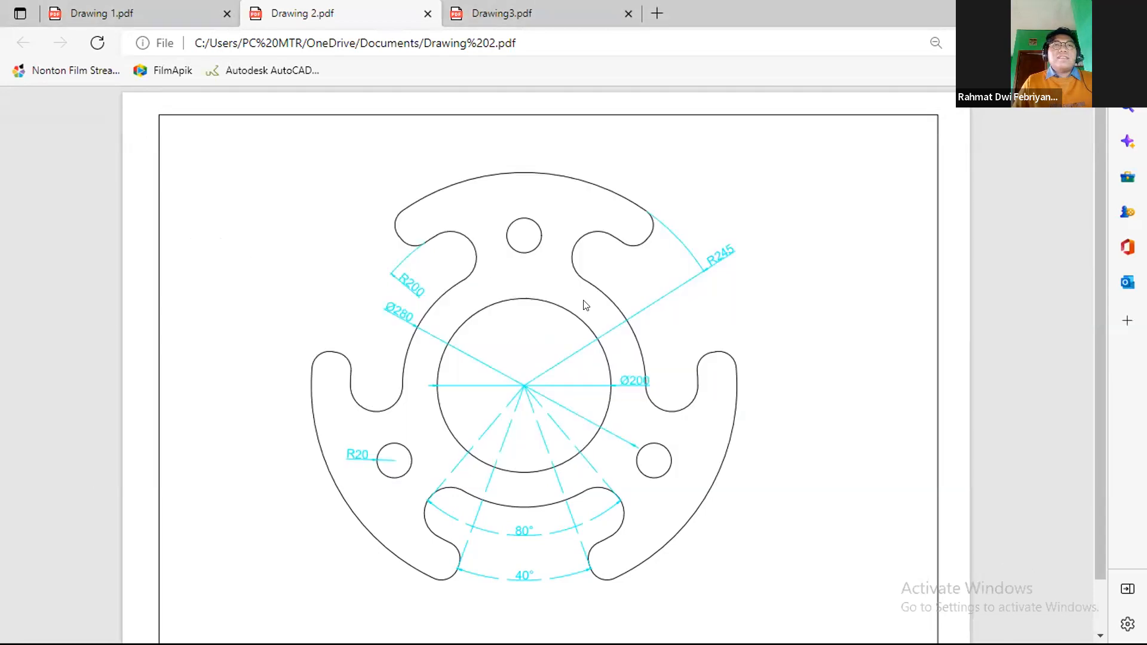
{"action": "key", "text": "alt+Tab"}
{"action": "left_click", "coordinate": [592, 274]}
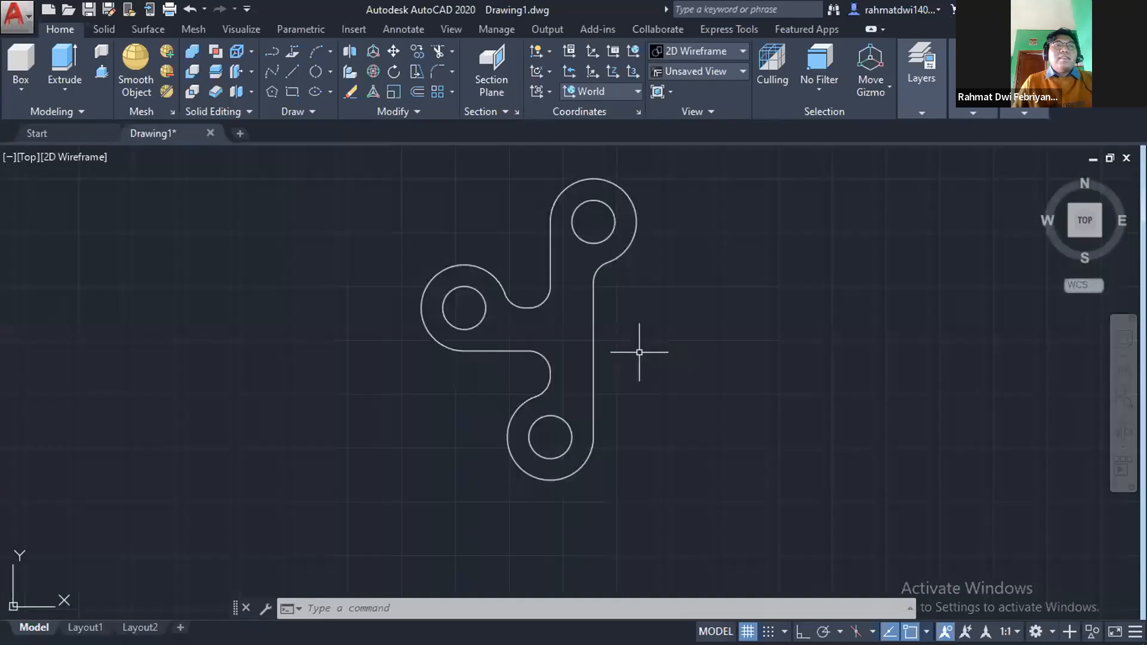
{"action": "key", "text": "ctrl+n"}
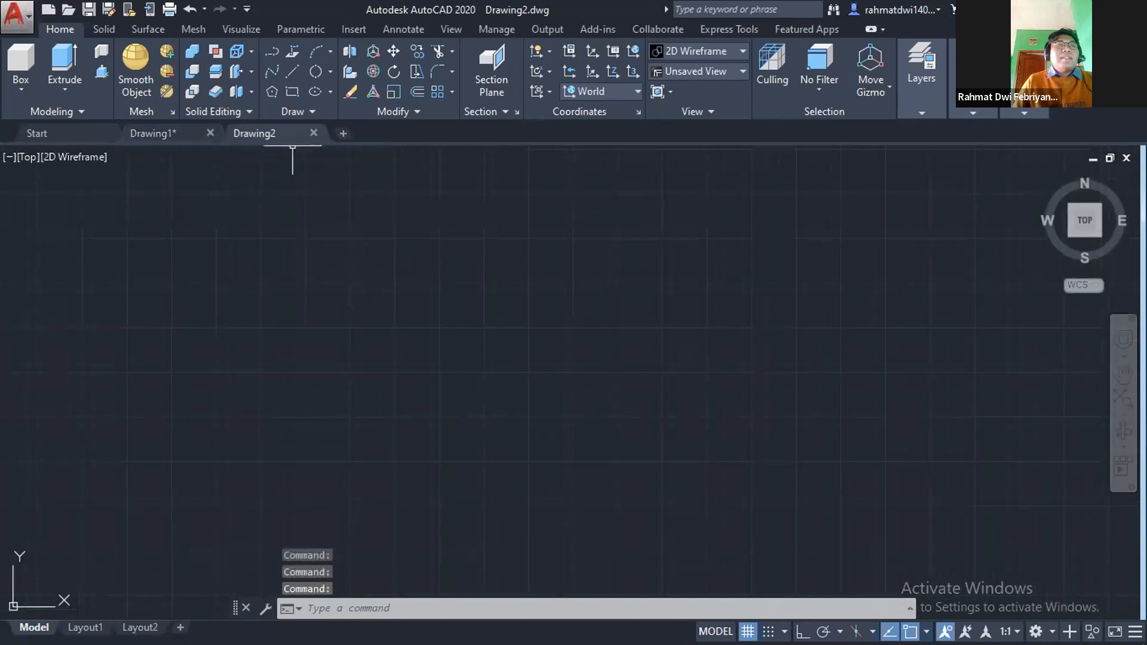
Switch to Drawing 2.pdf in the browser and examine the part's full outline and dimensions.
{"action": "key", "text": "alt+Tab"}
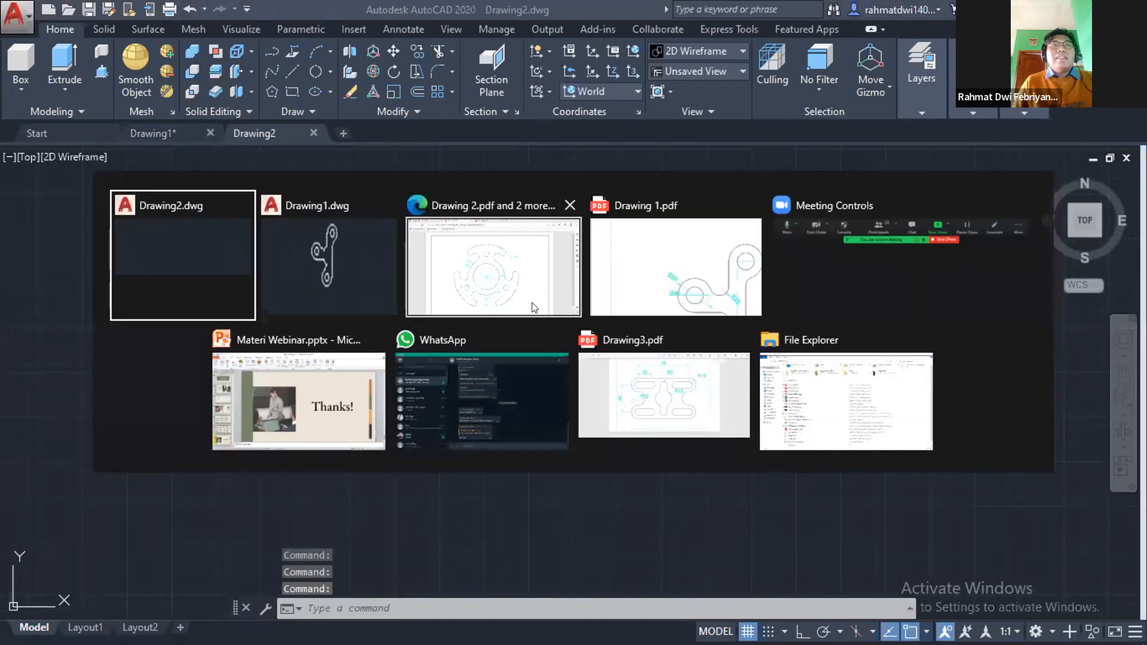
{"action": "key", "text": "alt+Tab"}
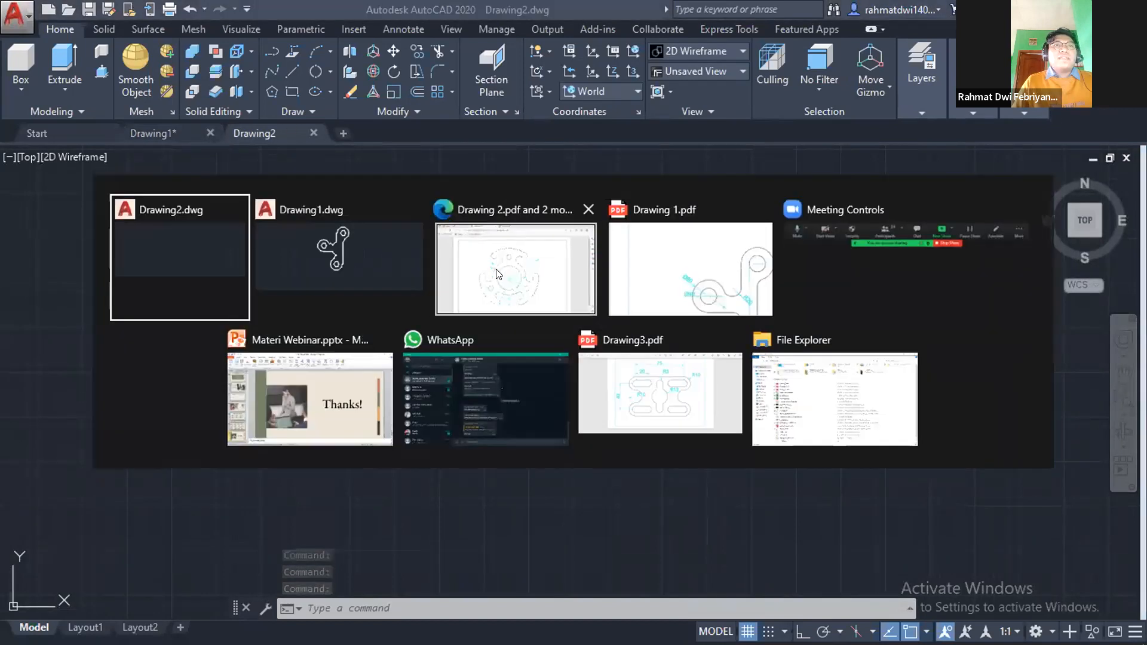
{"action": "left_click", "coordinate": [500, 260]}
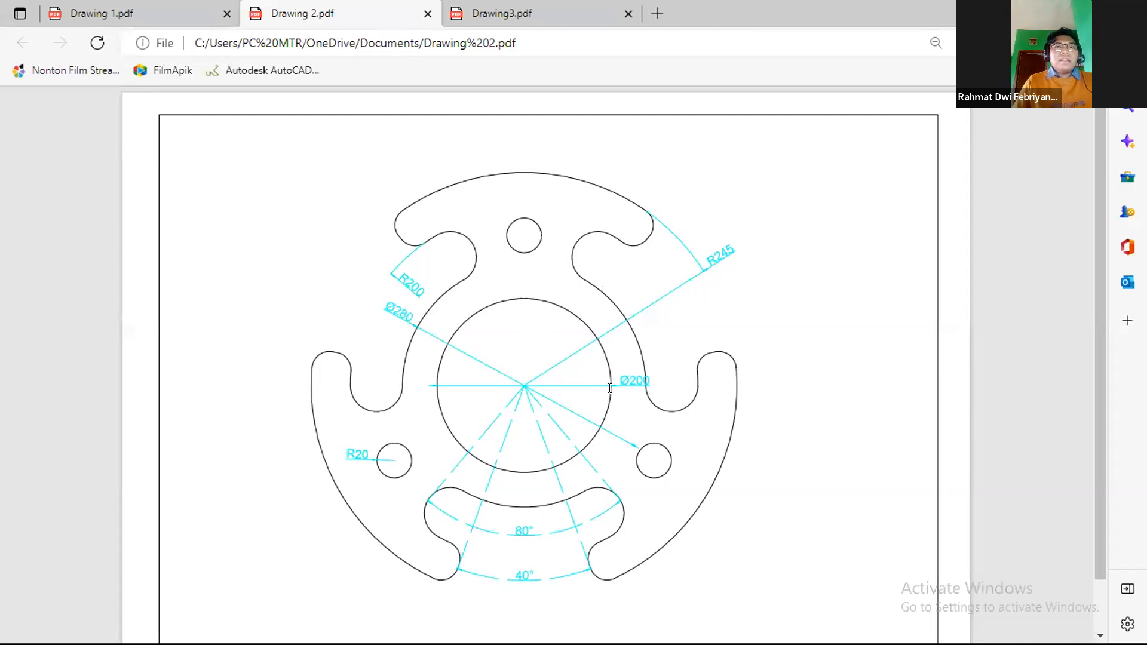
{"action": "scroll", "coordinate": [631, 320], "scroll_direction": "down", "scroll_amount": 1}
{"action": "double_click", "coordinate": [658, 322]}
{"action": "left_click", "coordinate": [742, 395]}
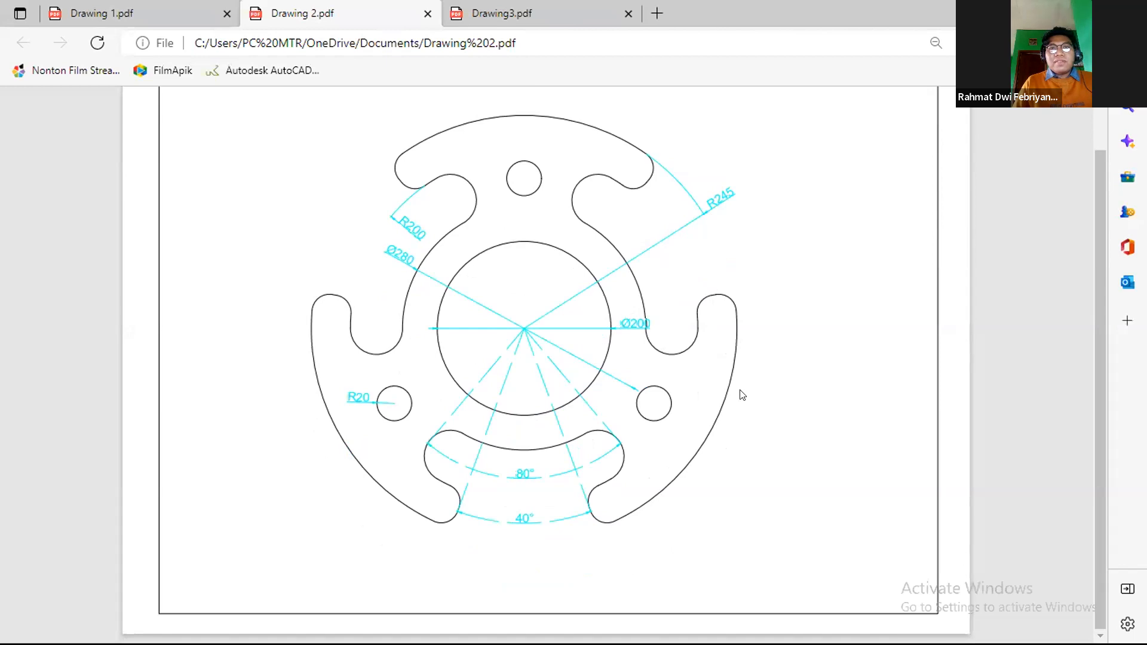
Switch back to Drawing2.dwg in AutoCAD, draw the central circle with a radius of 100, and turn on Ortho mode.
{"action": "key", "text": "alt+Tab"}
{"action": "left_click", "coordinate": [528, 260]}
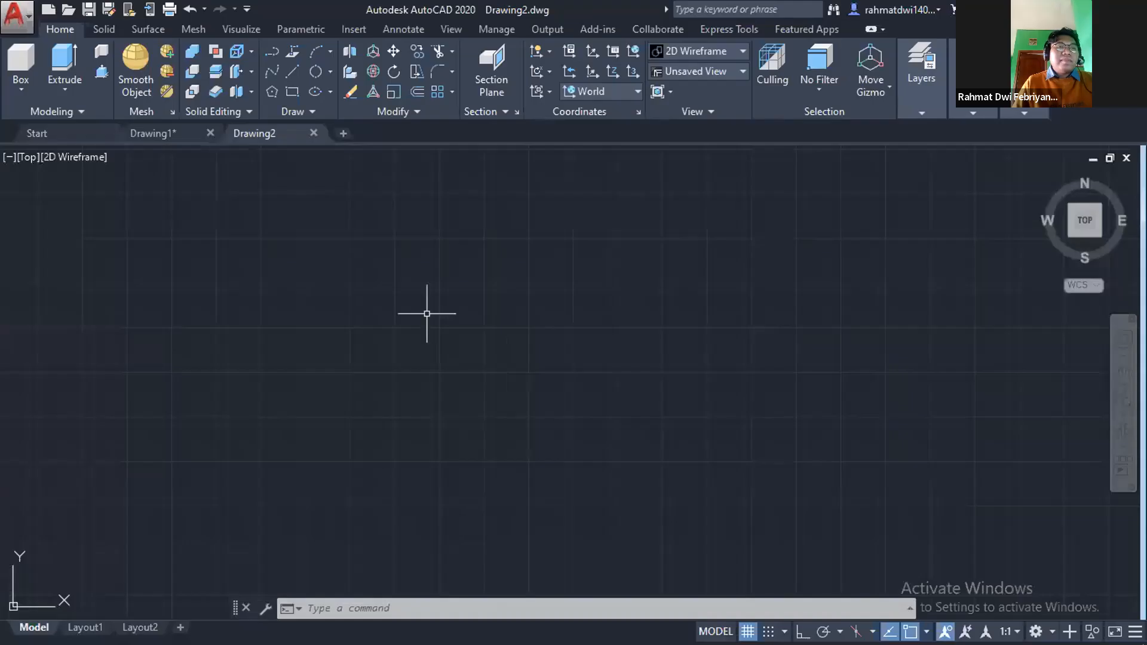
{"action": "type", "text": "c"}
{"action": "key", "text": "Return"}
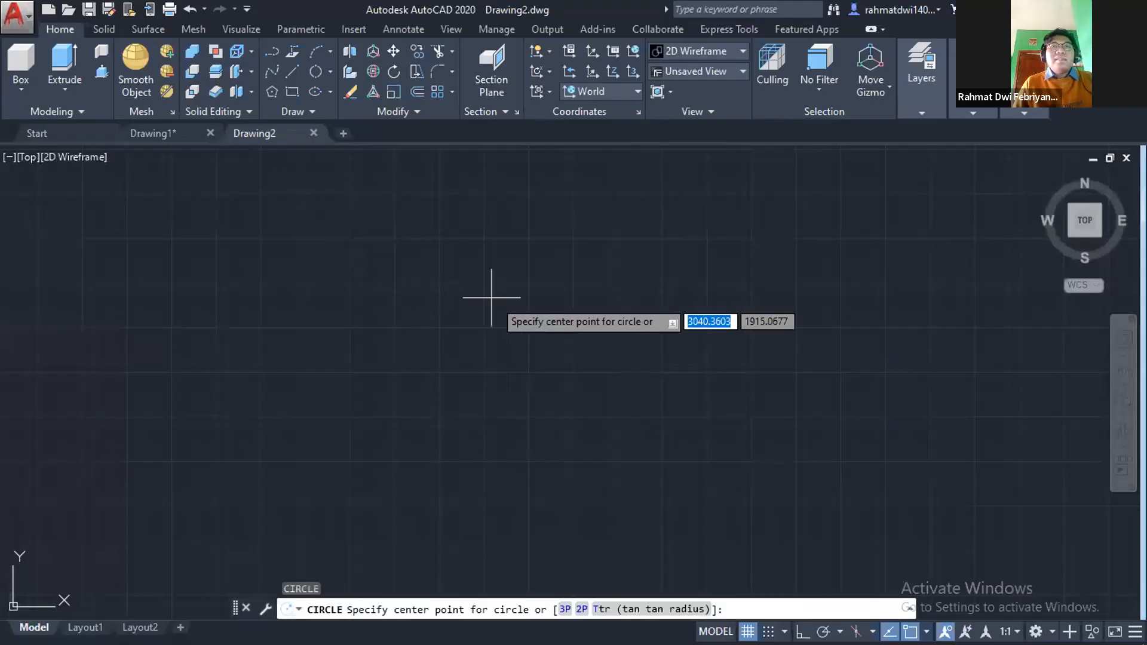
{"action": "left_click", "coordinate": [497, 300]}
{"action": "key", "text": "alt+Tab"}
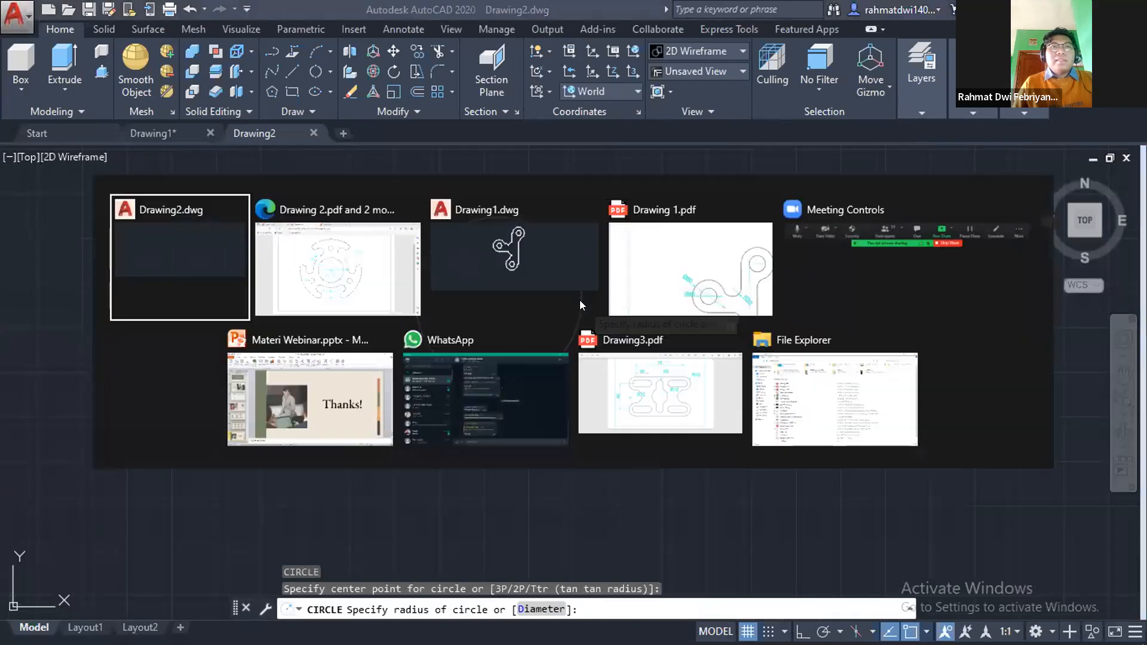
{"action": "key", "text": "alt+Tab"}
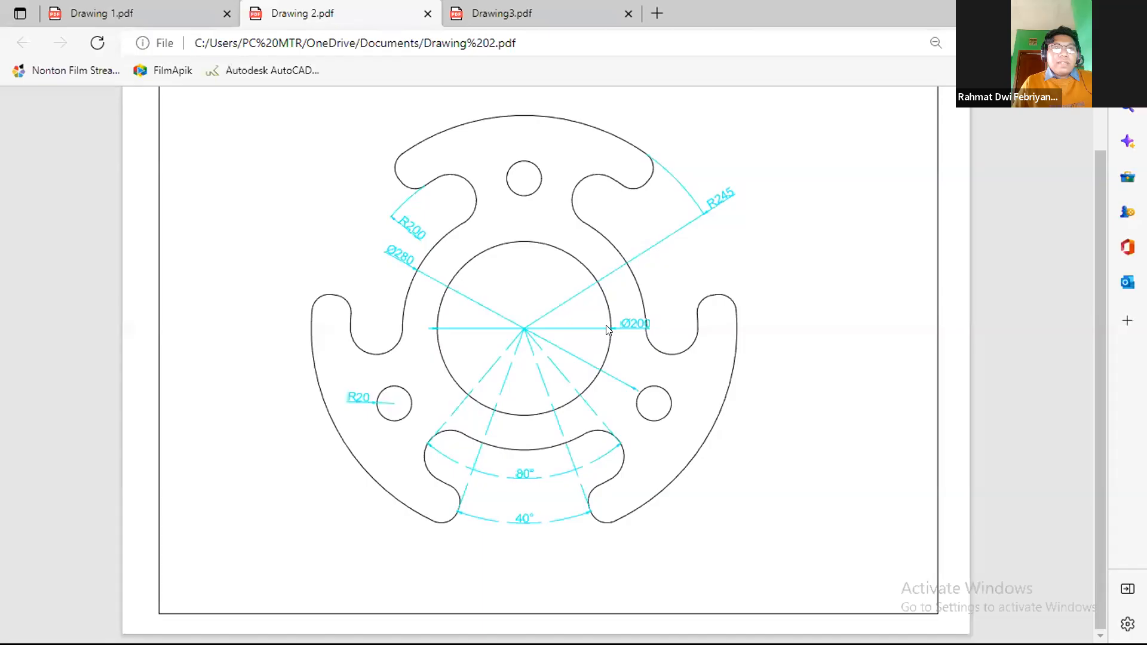
{"action": "key", "text": "alt+Tab"}
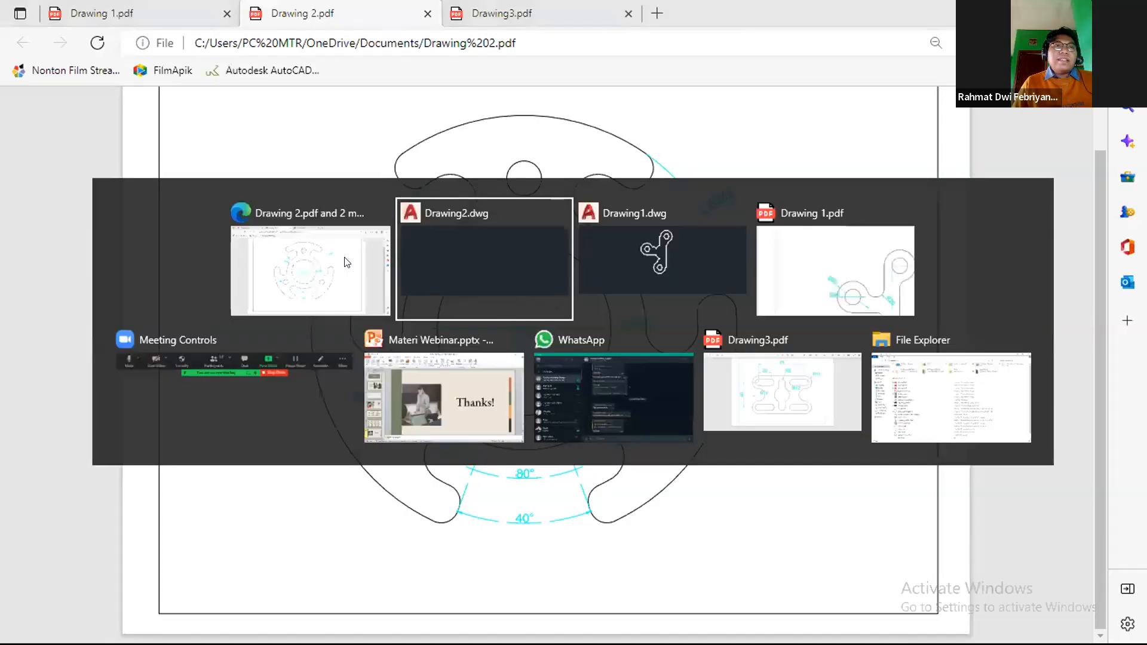
{"action": "left_click", "coordinate": [489, 284]}
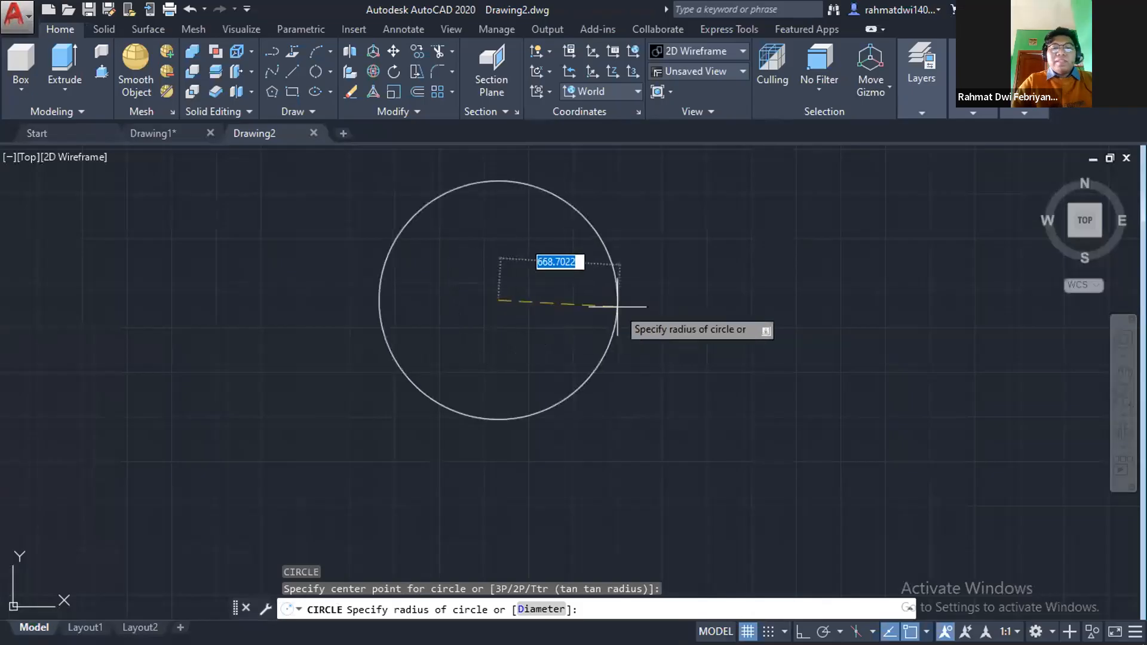
{"action": "key", "text": "F8"}
{"action": "type", "text": "100"}
{"action": "key", "text": "Return"}
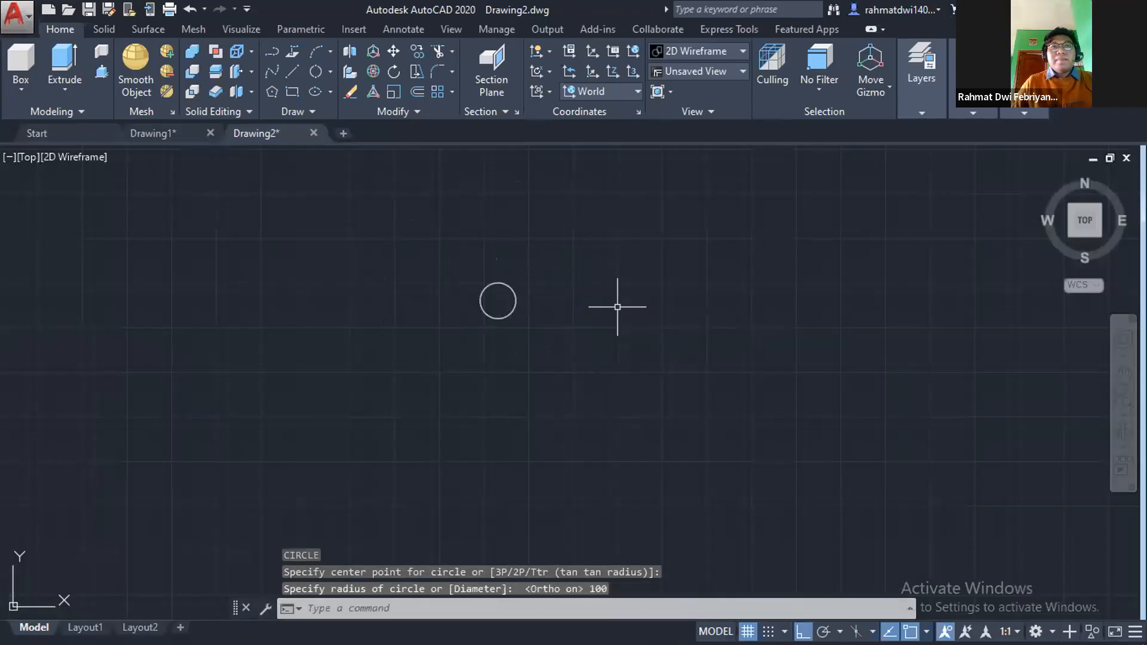
{"action": "scroll", "coordinate": [526, 264], "scroll_direction": "up", "scroll_amount": 8}
{"action": "middle_click_drag", "start_coordinate": [417, 384], "coordinate": [533, 213]}
{"action": "scroll", "coordinate": [532, 213], "scroll_direction": "down", "scroll_amount": 2}
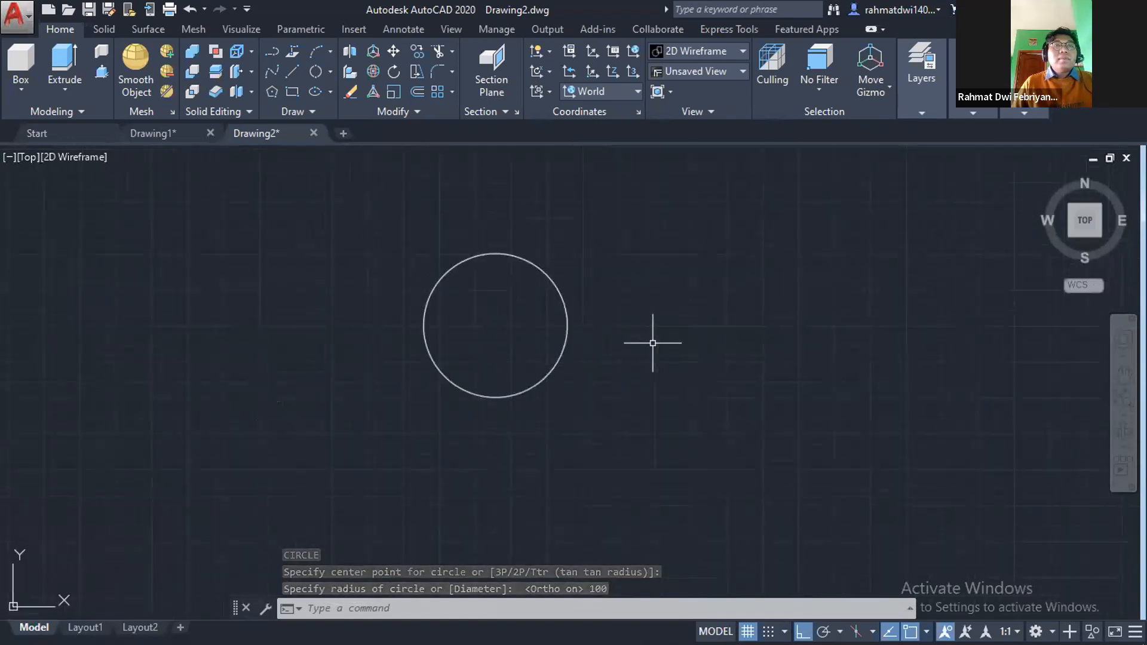
Check the Ø280 dimension in Drawing 2.pdf and draw a concentric circle of diameter 280 around the central circle in AutoCAD.
{"action": "key", "text": "alt+Tab"}
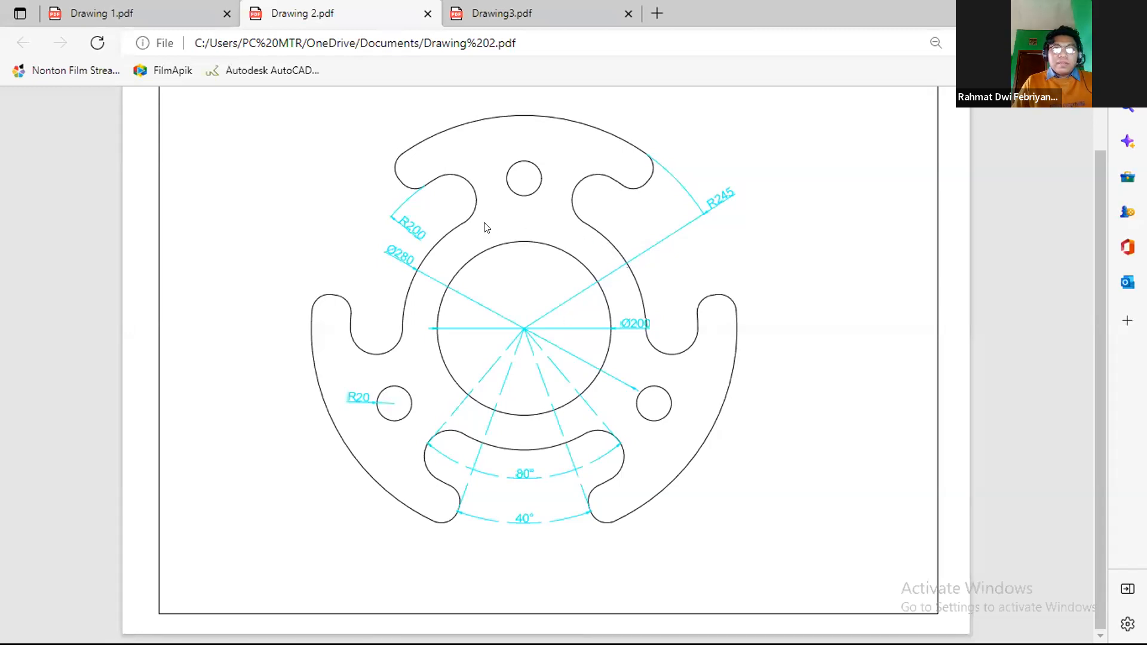
{"action": "double_click", "coordinate": [409, 268]}
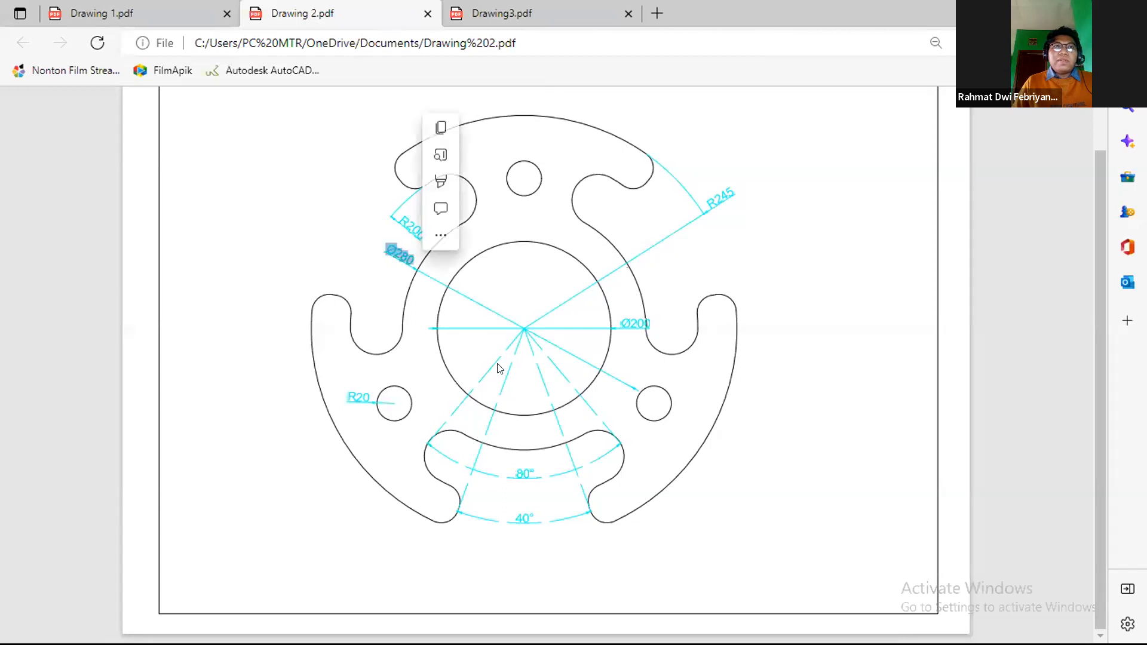
{"action": "key", "text": "alt+Tab"}
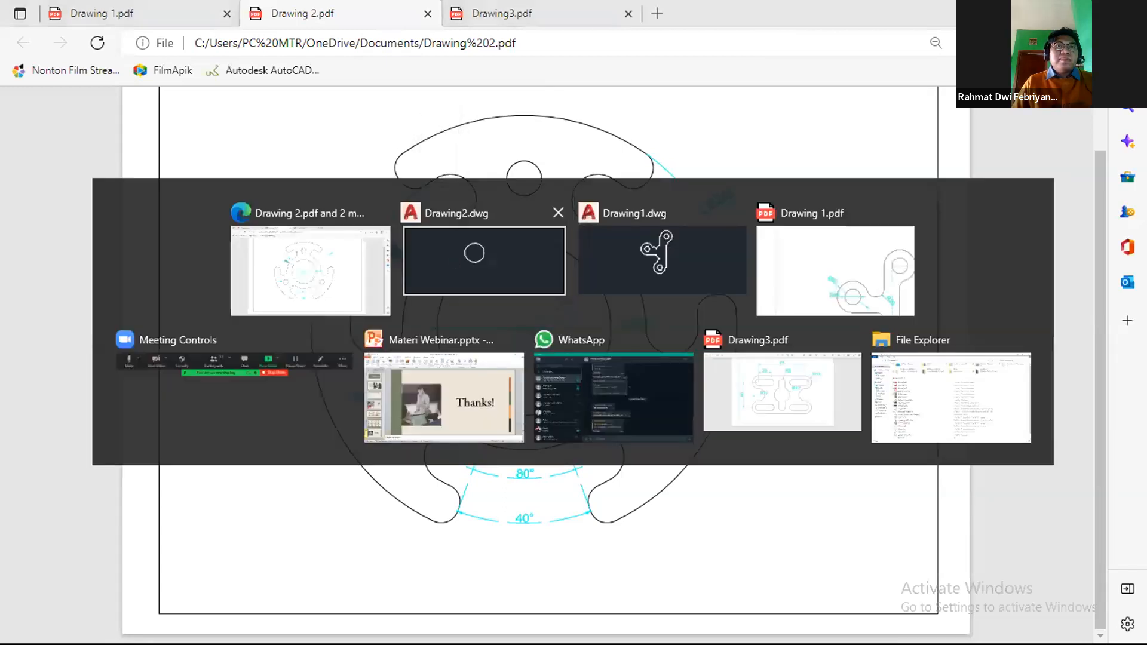
{"action": "left_click", "coordinate": [330, 71]}
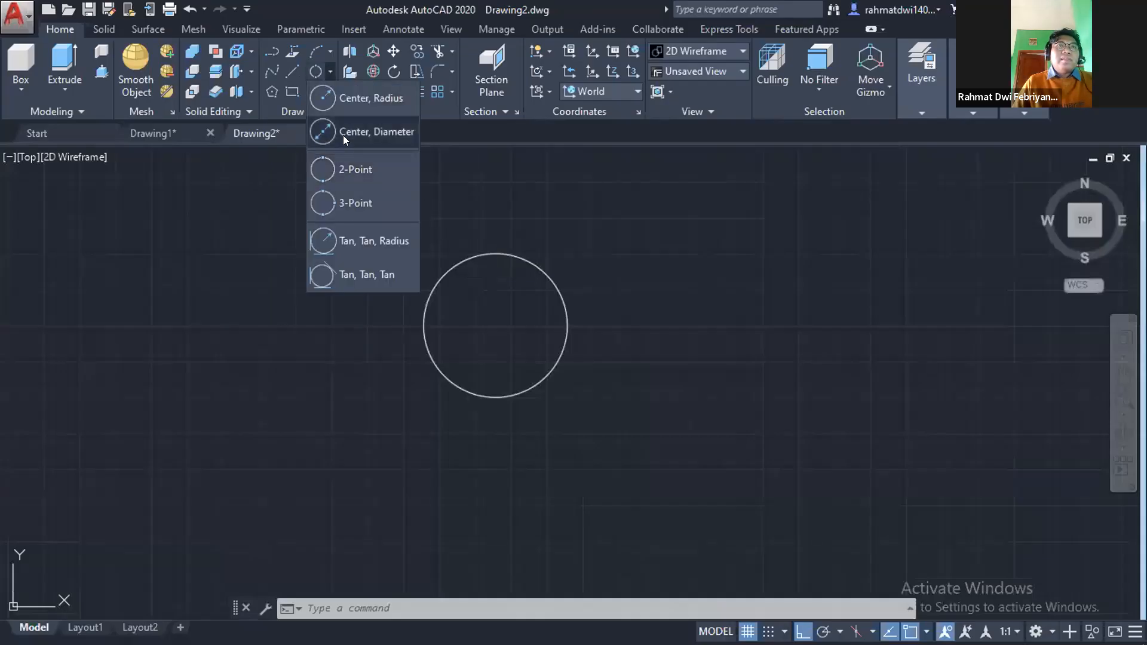
{"action": "left_click", "coordinate": [343, 132]}
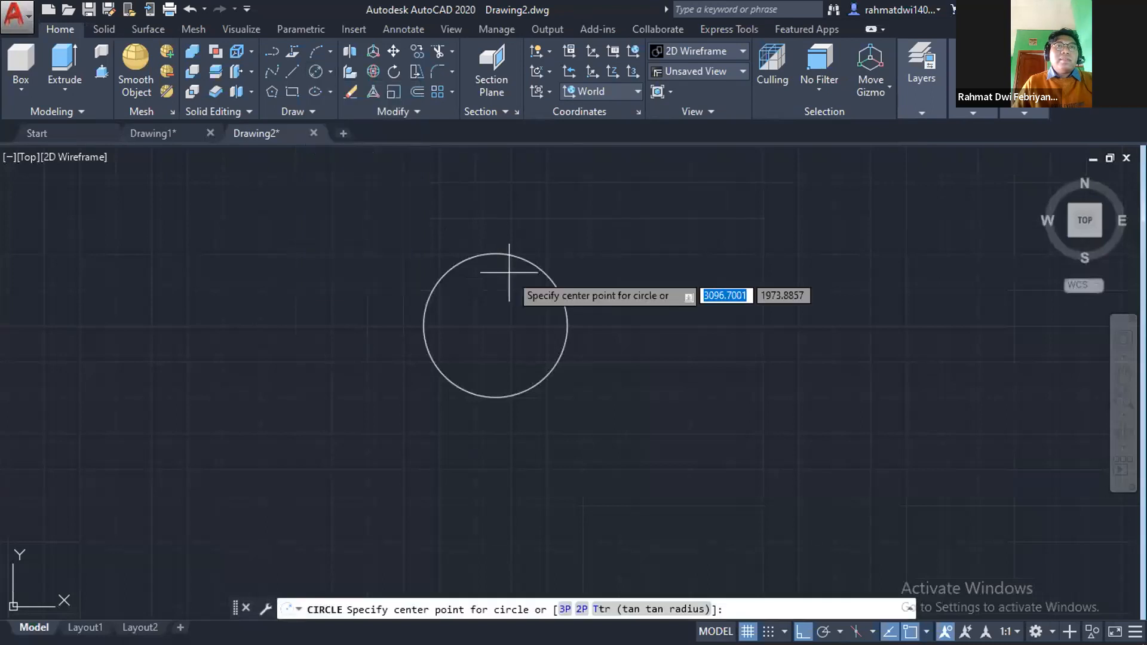
{"action": "left_click", "coordinate": [495, 326]}
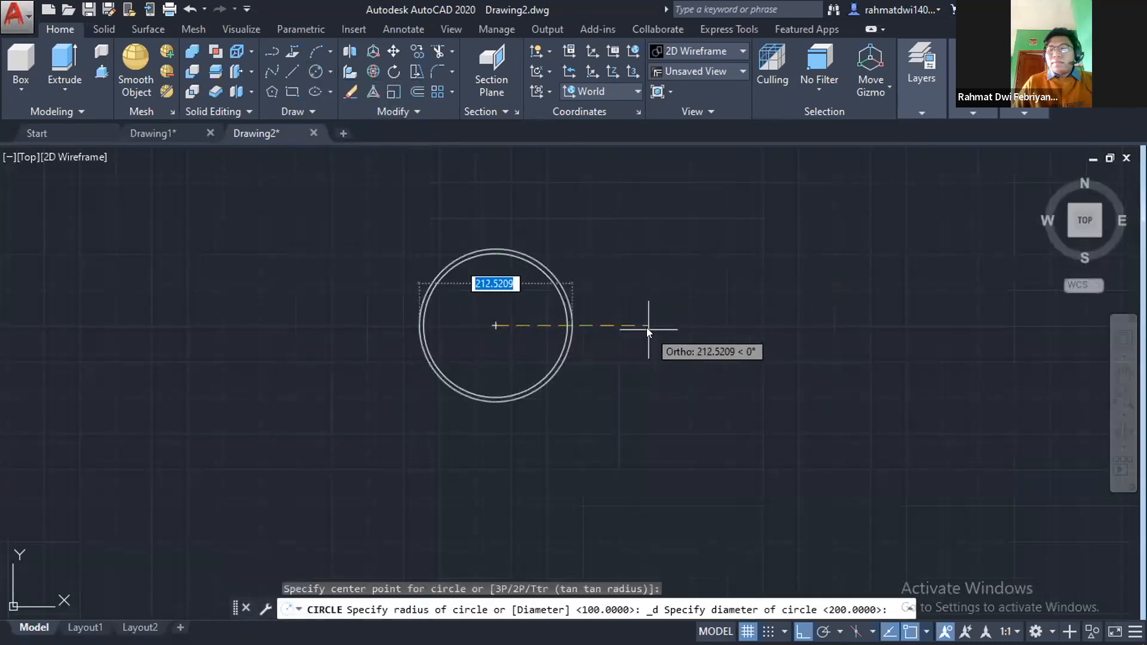
{"action": "type", "text": "280"}
{"action": "key", "text": "Return"}
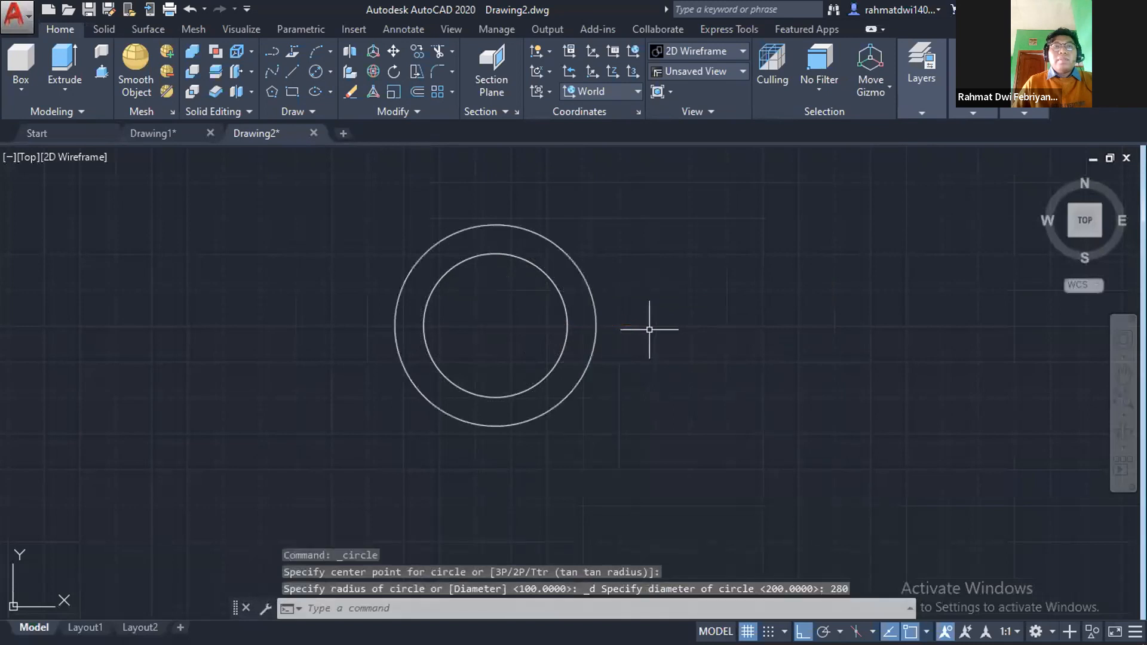
Check the R200 dimension in Drawing 2.pdf and draw a circle of radius 200 from the same center in AutoCAD.
{"action": "key", "text": "alt+Tab"}
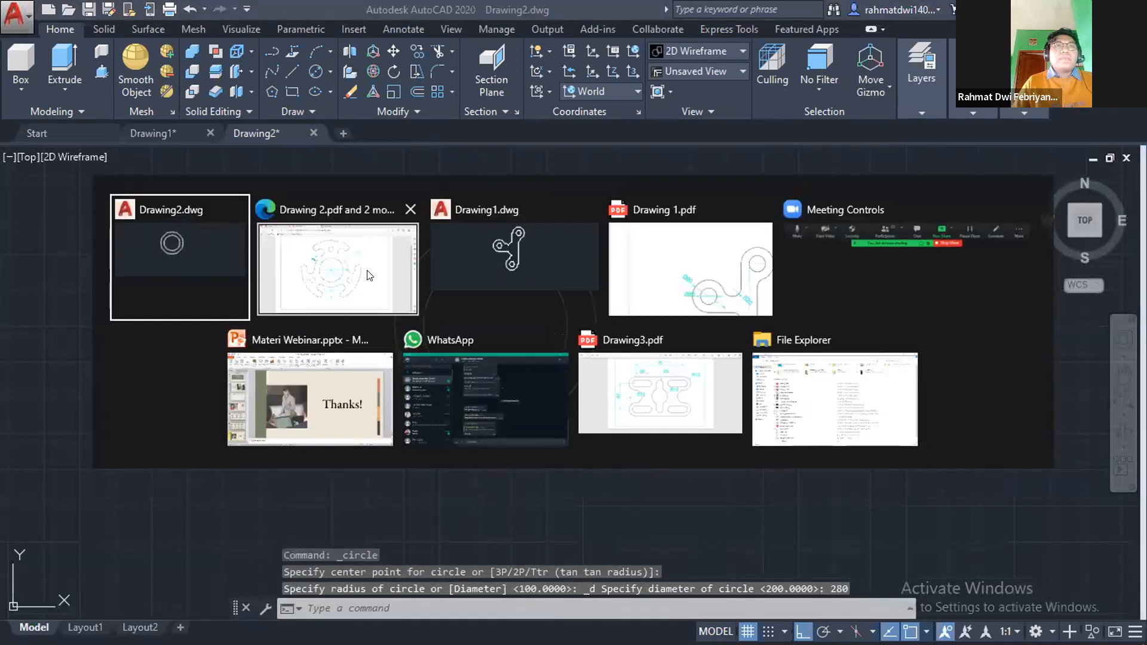
{"action": "left_click", "coordinate": [368, 275]}
{"action": "left_click", "coordinate": [400, 265]}
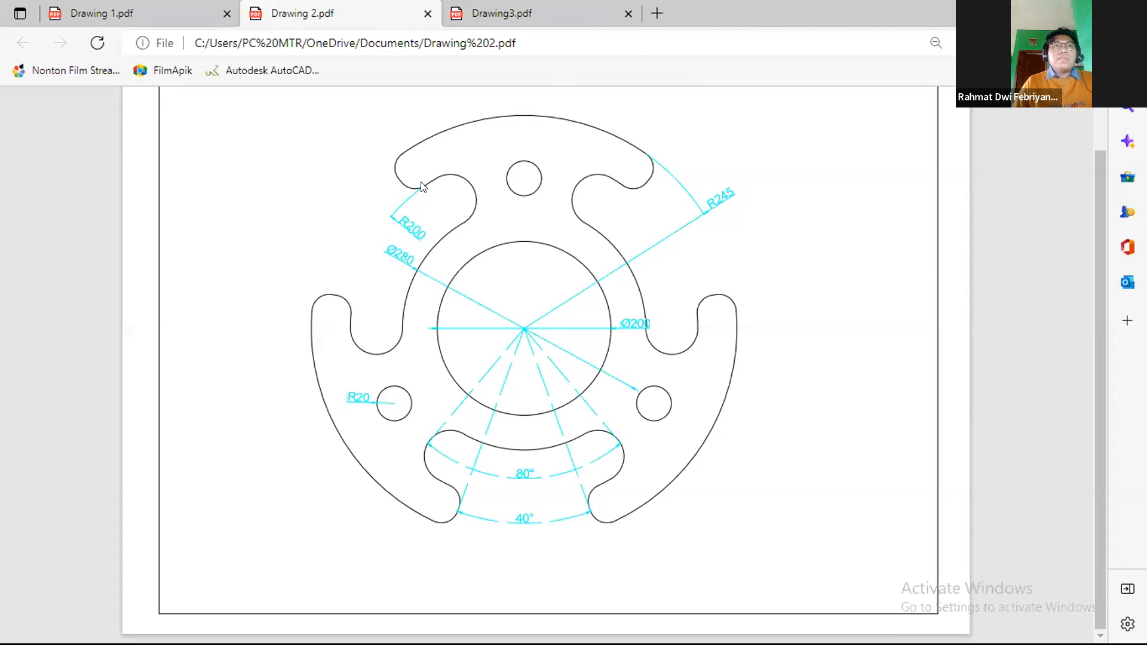
{"action": "left_click_drag", "start_coordinate": [401, 218], "coordinate": [424, 245]}
{"action": "left_click", "coordinate": [404, 214]}
{"action": "key", "text": "alt+Tab"}
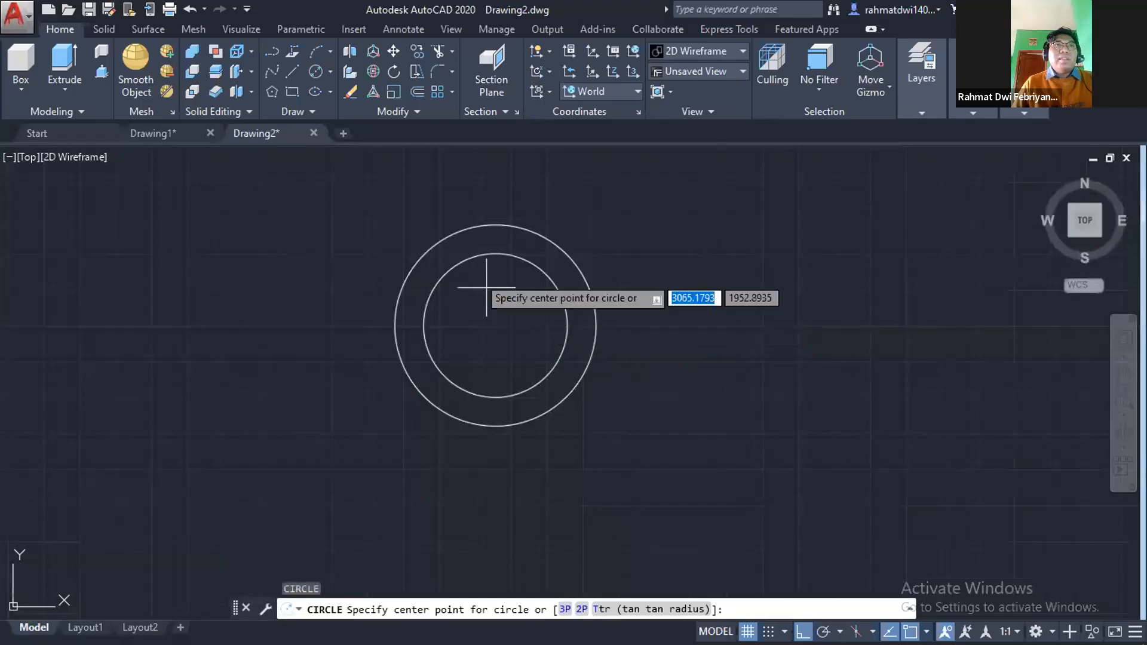
{"action": "left_click", "coordinate": [496, 326]}
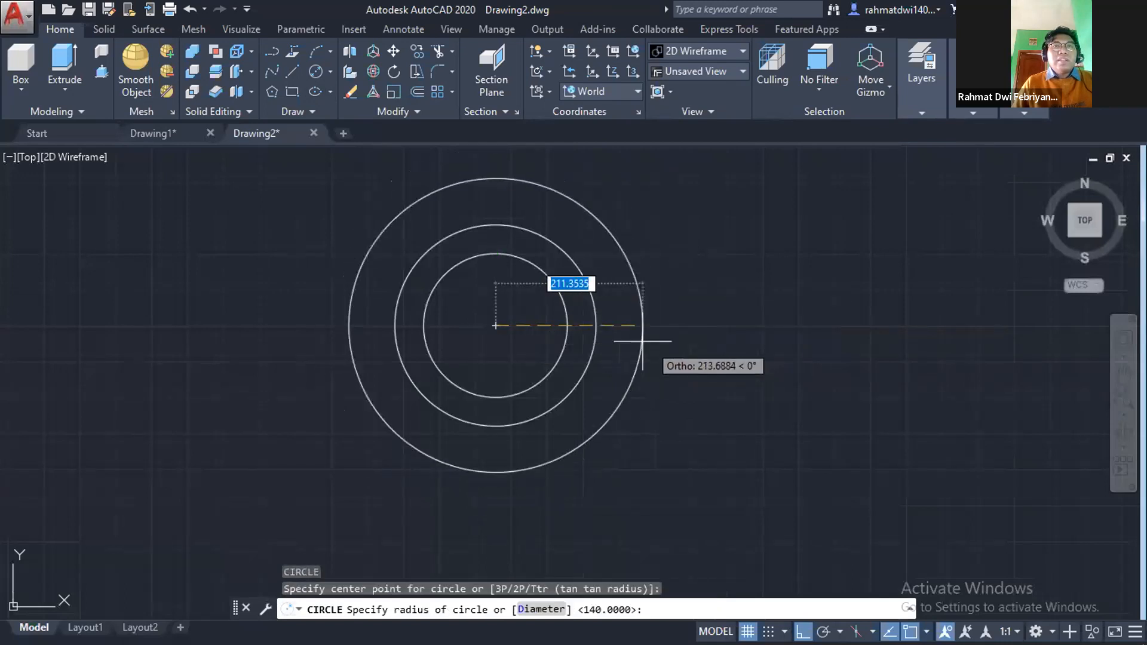
{"action": "type", "text": "200"}
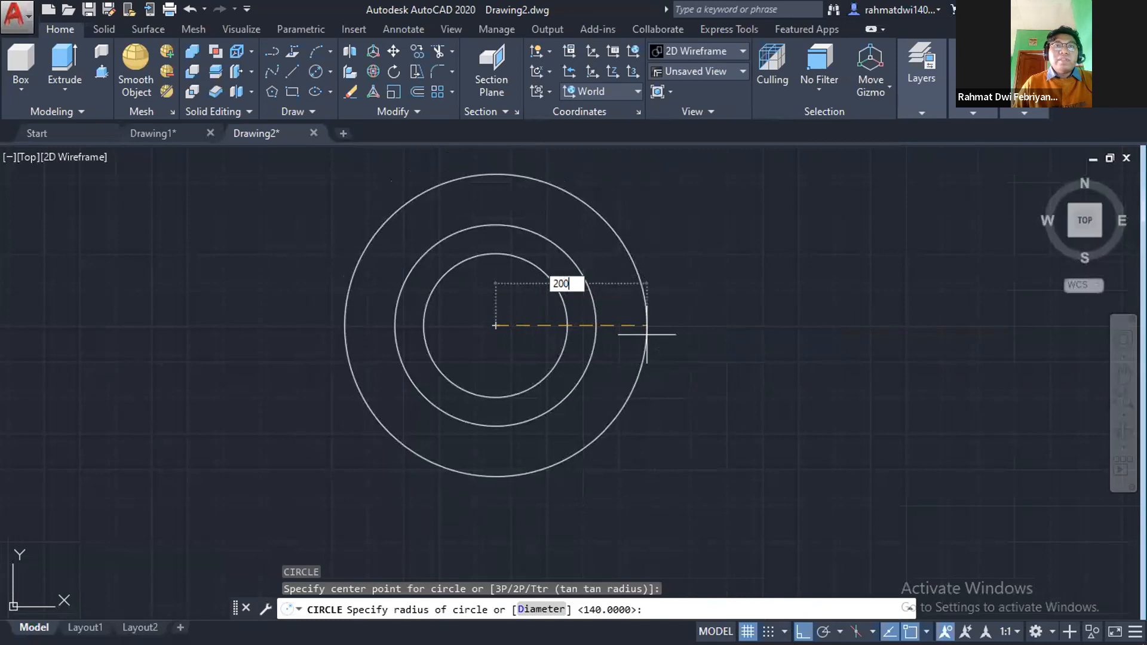
{"action": "key", "text": "Return"}
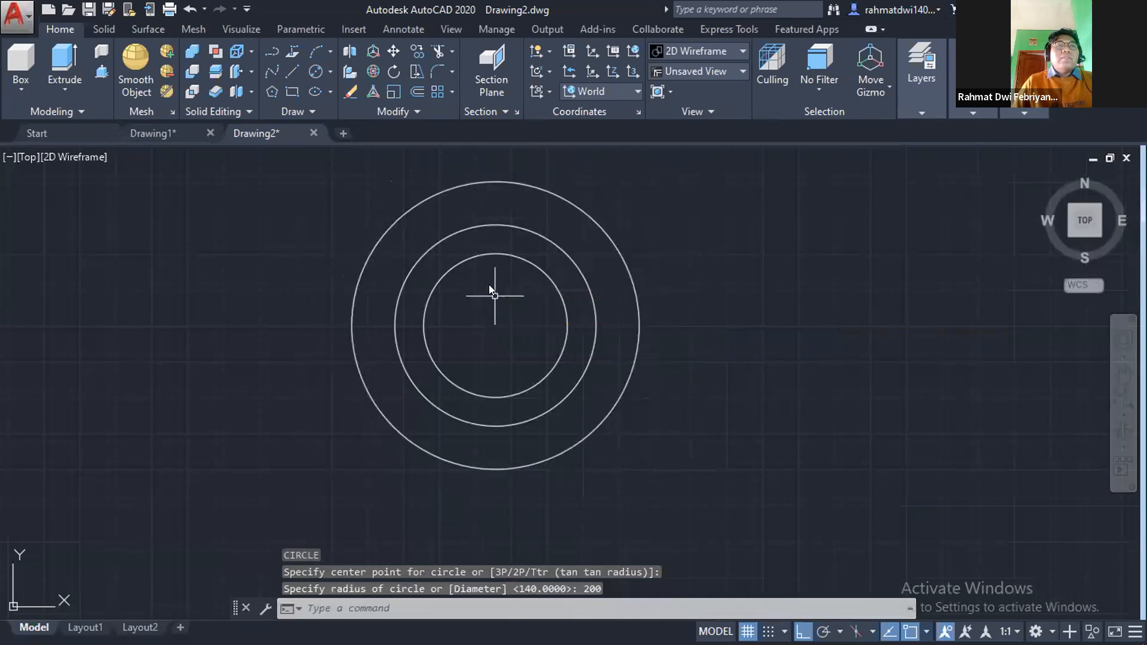
Check the R245 dimension in Drawing 2.pdf and draw the outermost concentric circle with a radius of 245 in AutoCAD.
{"action": "key", "text": "alt+Tab"}
{"action": "left_click_drag", "start_coordinate": [712, 198], "coordinate": [740, 194]}
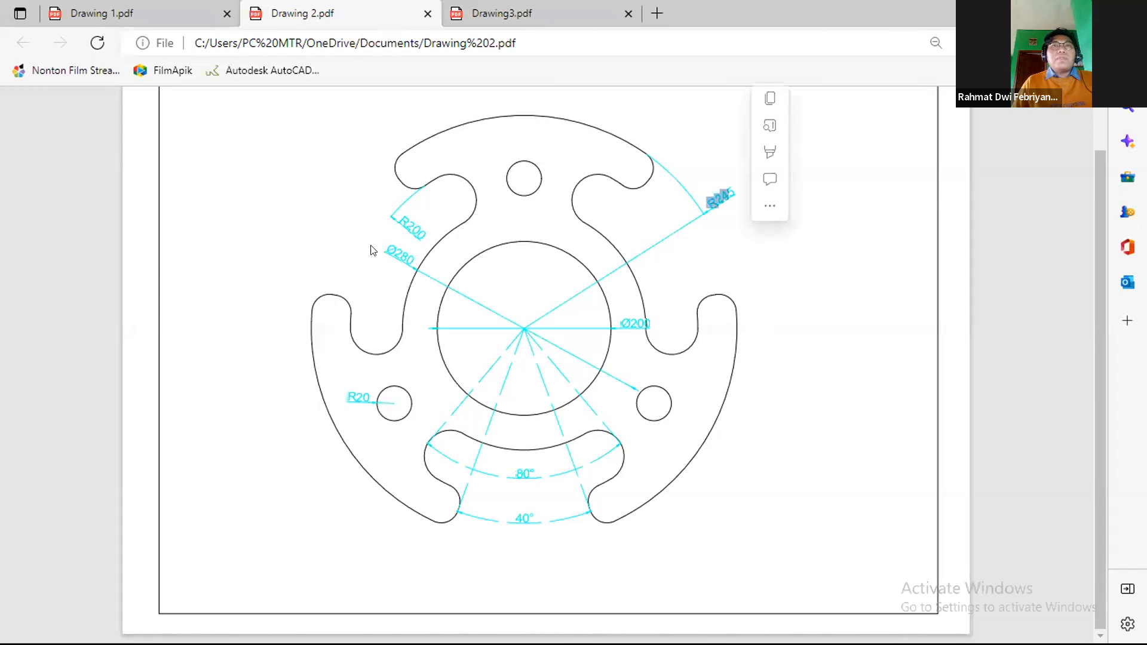
{"action": "key", "text": "alt+Tab"}
{"action": "left_click", "coordinate": [499, 272]}
{"action": "type", "text": "c"}
{"action": "key", "text": "Return"}
{"action": "left_click", "coordinate": [496, 326]}
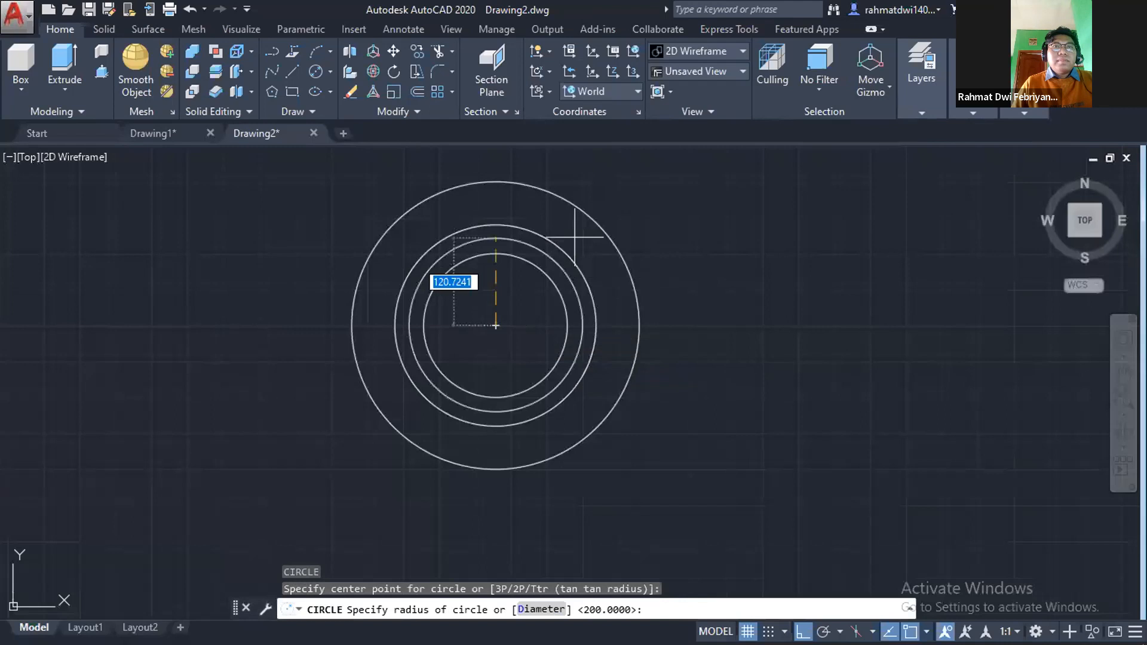
{"action": "type", "text": "245"}
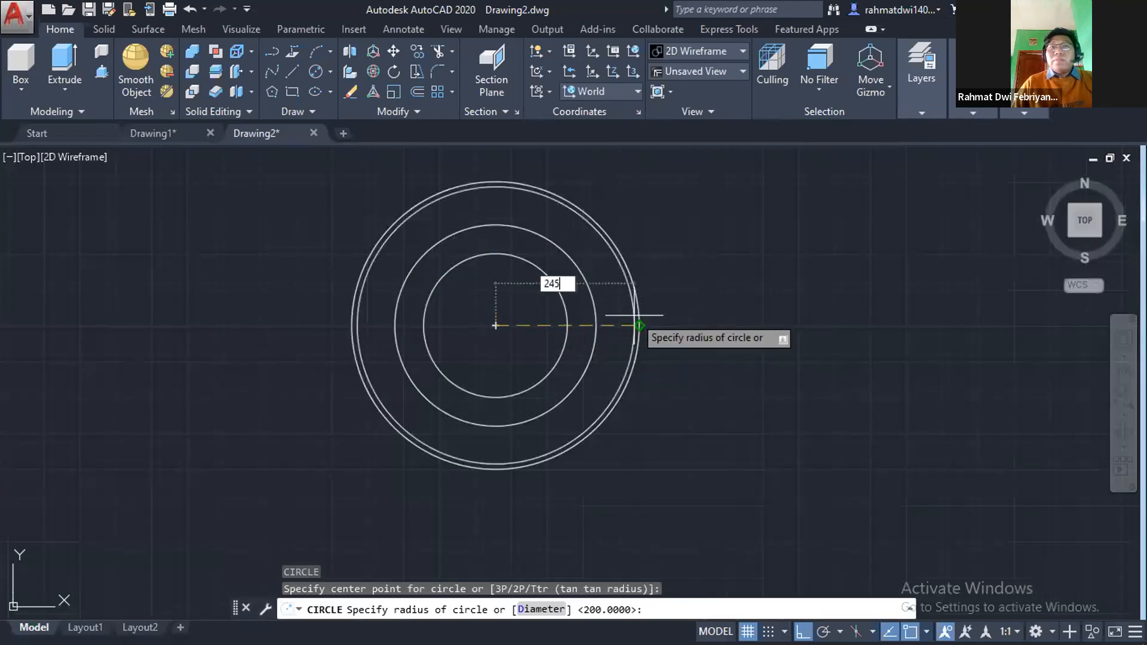
{"action": "key", "text": "Return"}
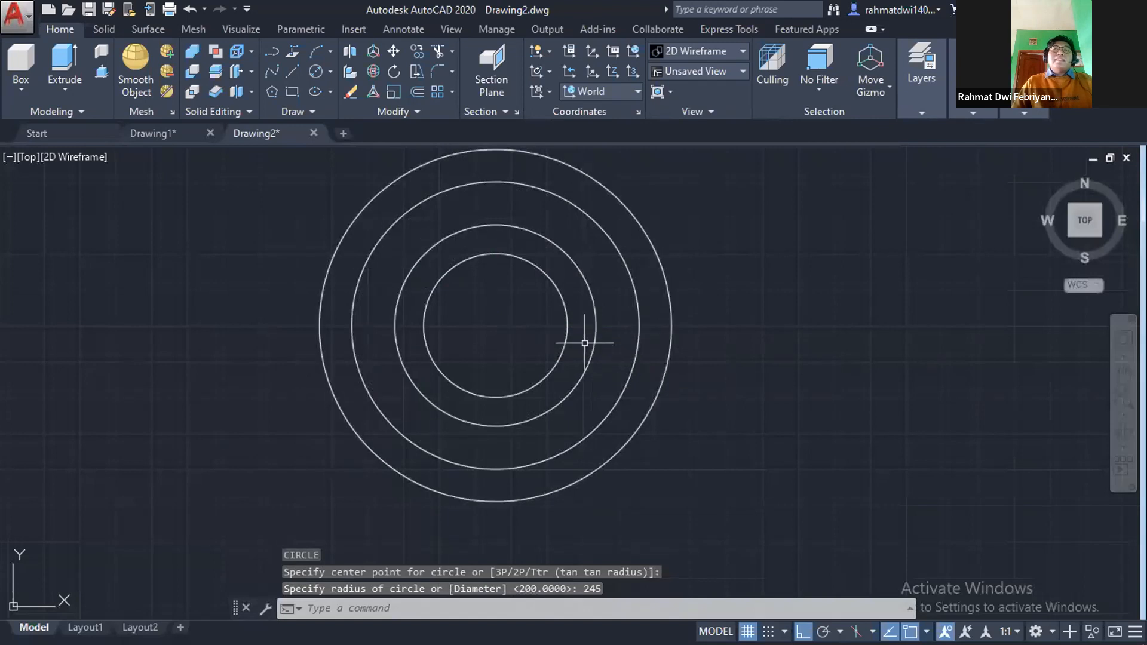
Check Drawing 2.pdf and draw a vertical line in AutoCAD from the common center down to the radius 200 circle.
{"action": "key", "text": "alt+Tab"}
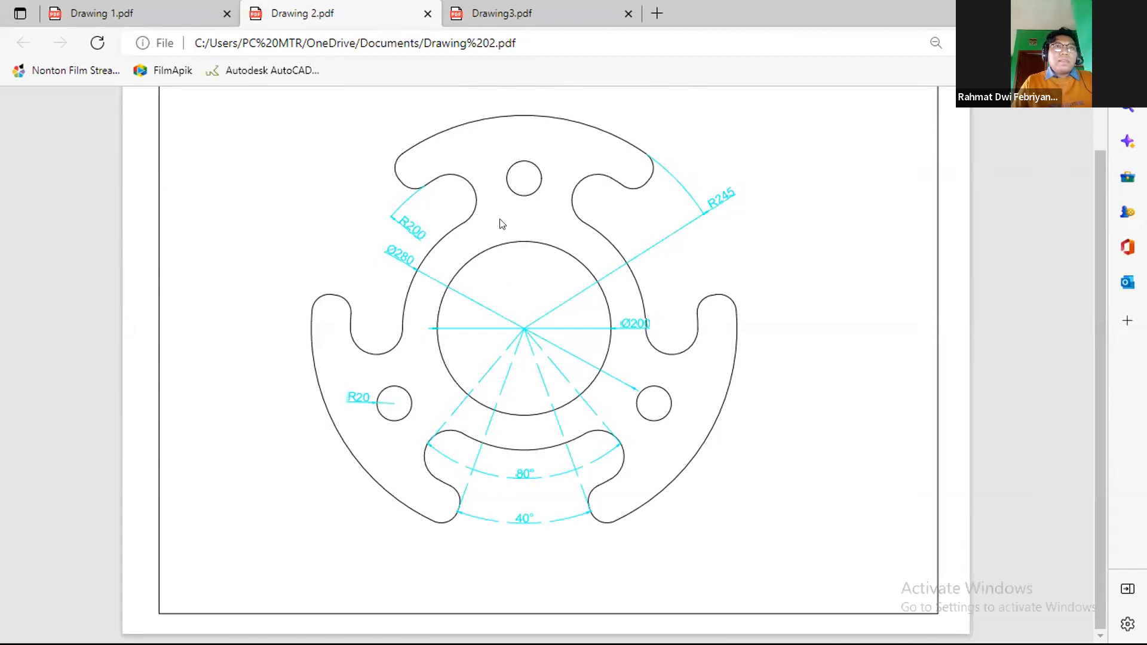
{"action": "key", "text": "alt+Tab"}
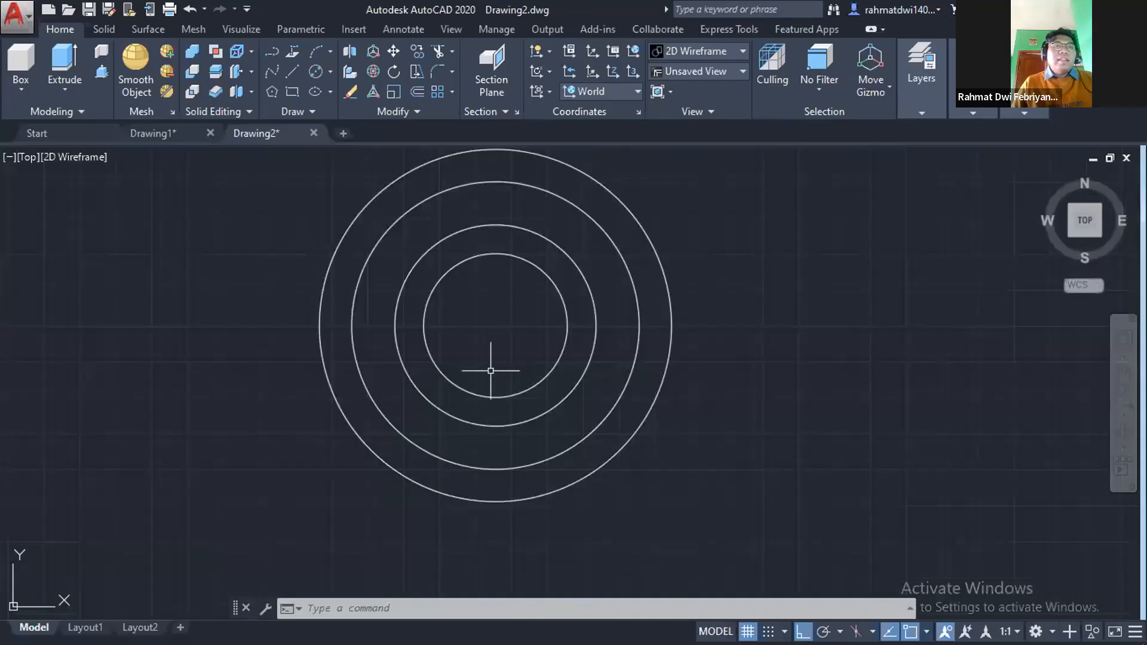
{"action": "type", "text": "L"}
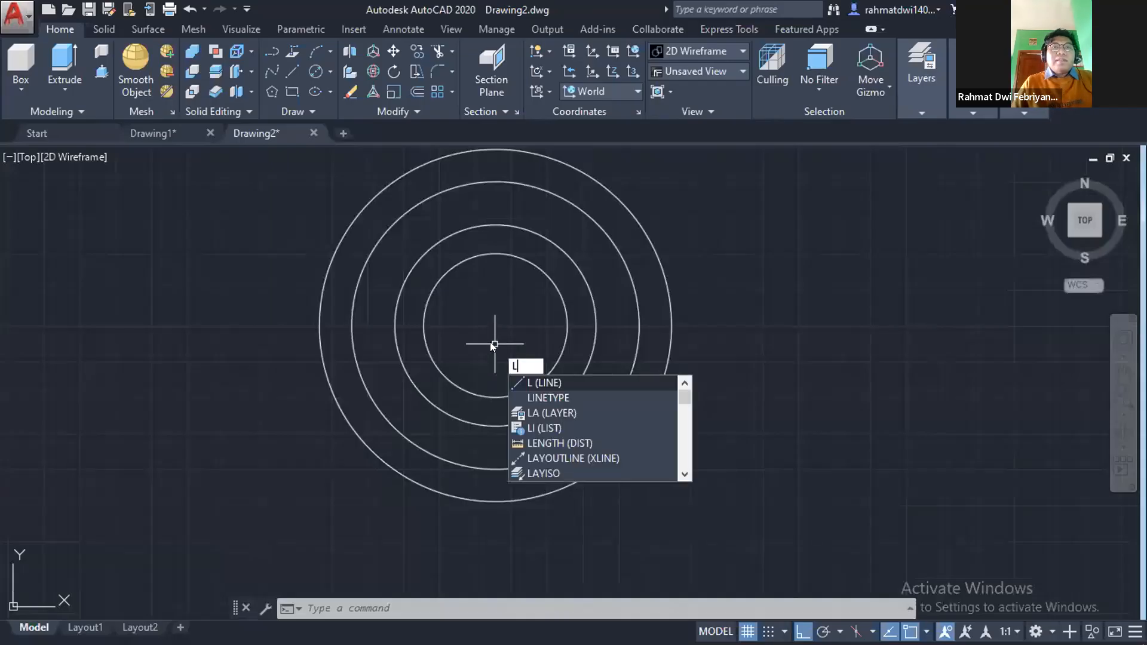
{"action": "key", "text": "Return"}
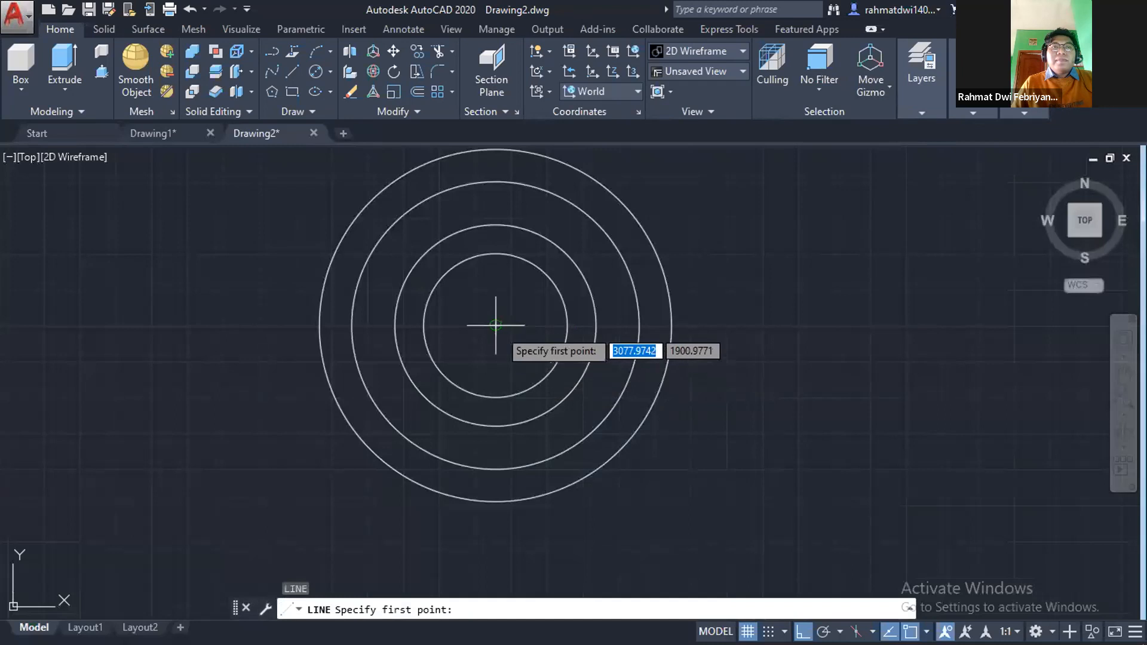
{"action": "left_click", "coordinate": [495, 325]}
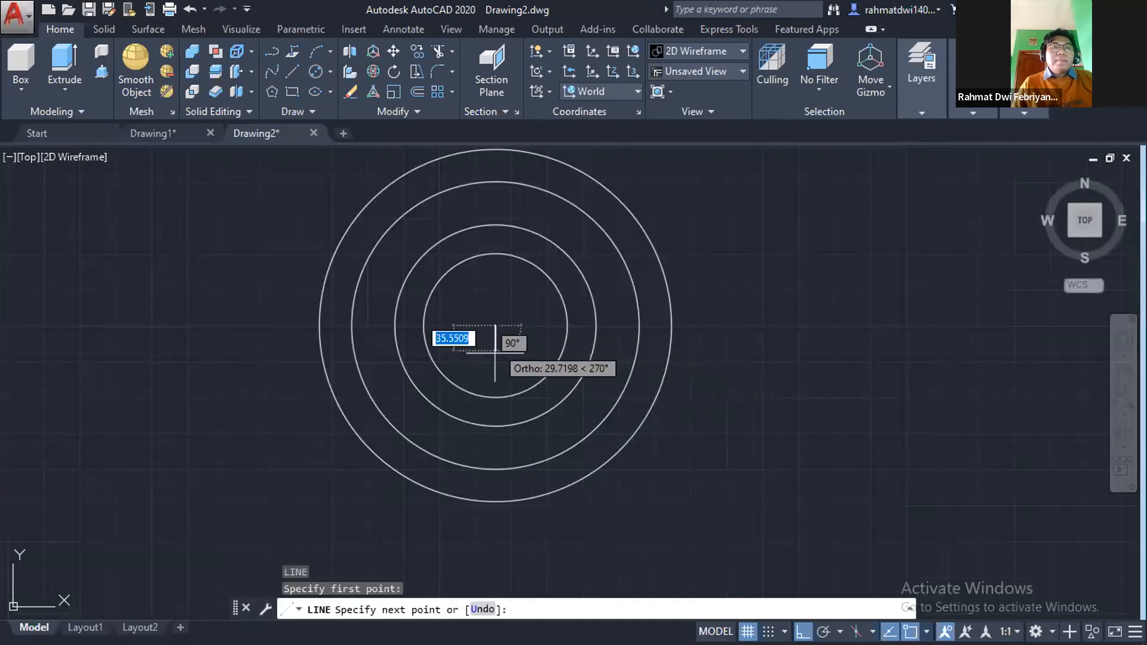
{"action": "left_click", "coordinate": [496, 469]}
{"action": "key", "text": "Escape"}
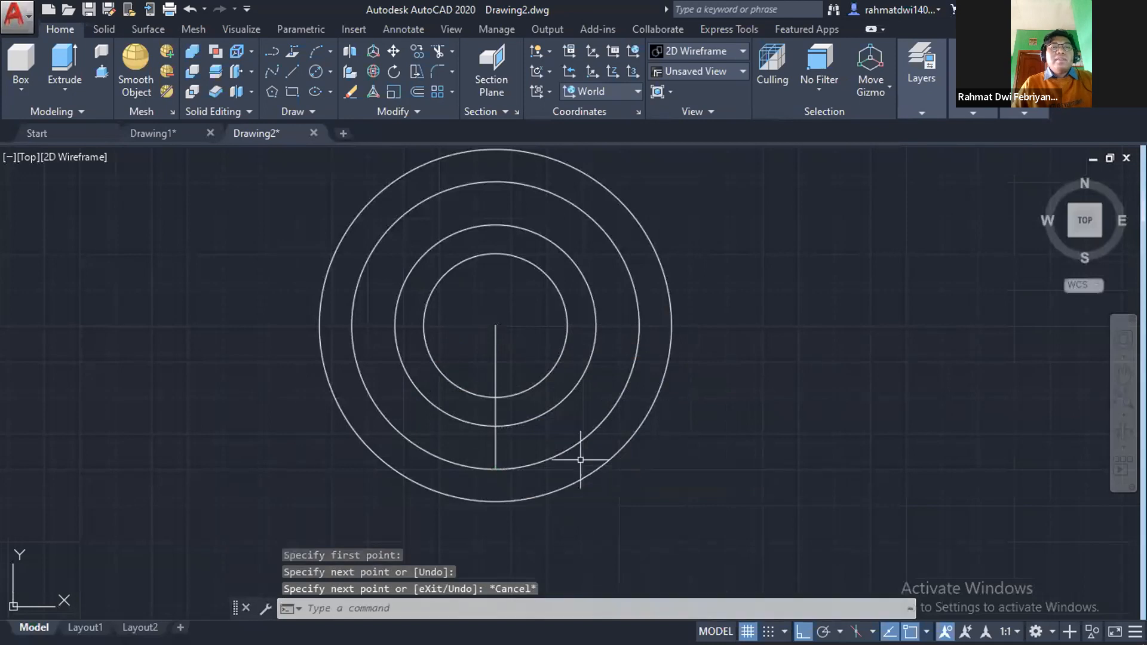
Check the slot shape in Drawing 2.pdf and trim away the part of the vertical line inside the Ø280 circle in AutoCAD.
{"action": "key", "text": "alt+Tab"}
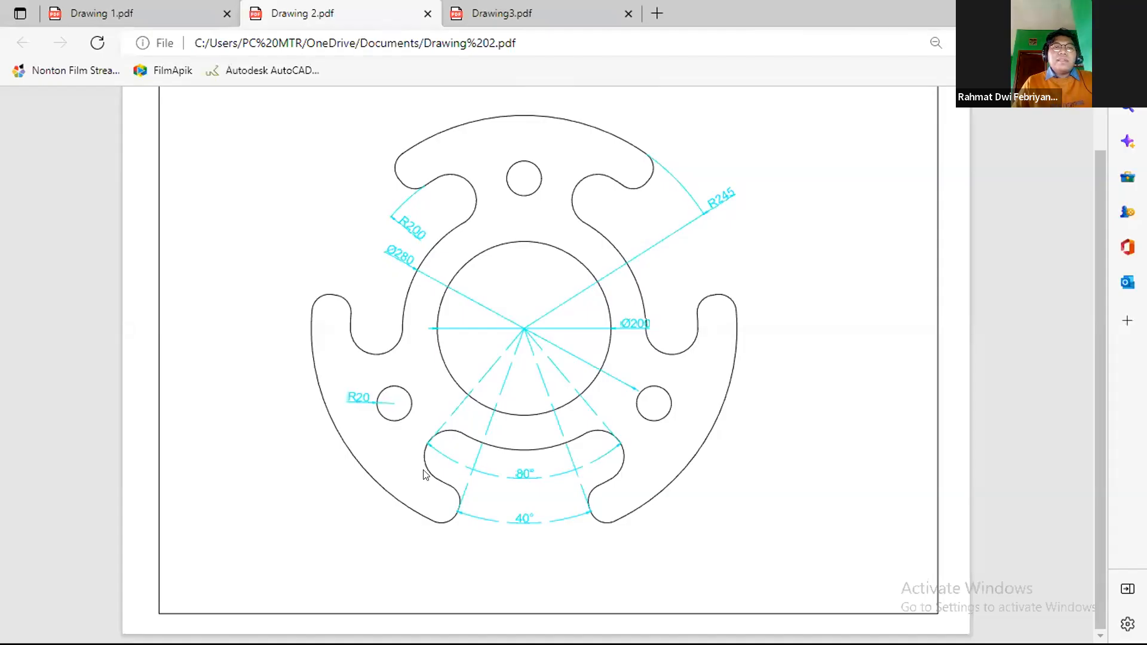
{"action": "key", "text": "alt+Tab"}
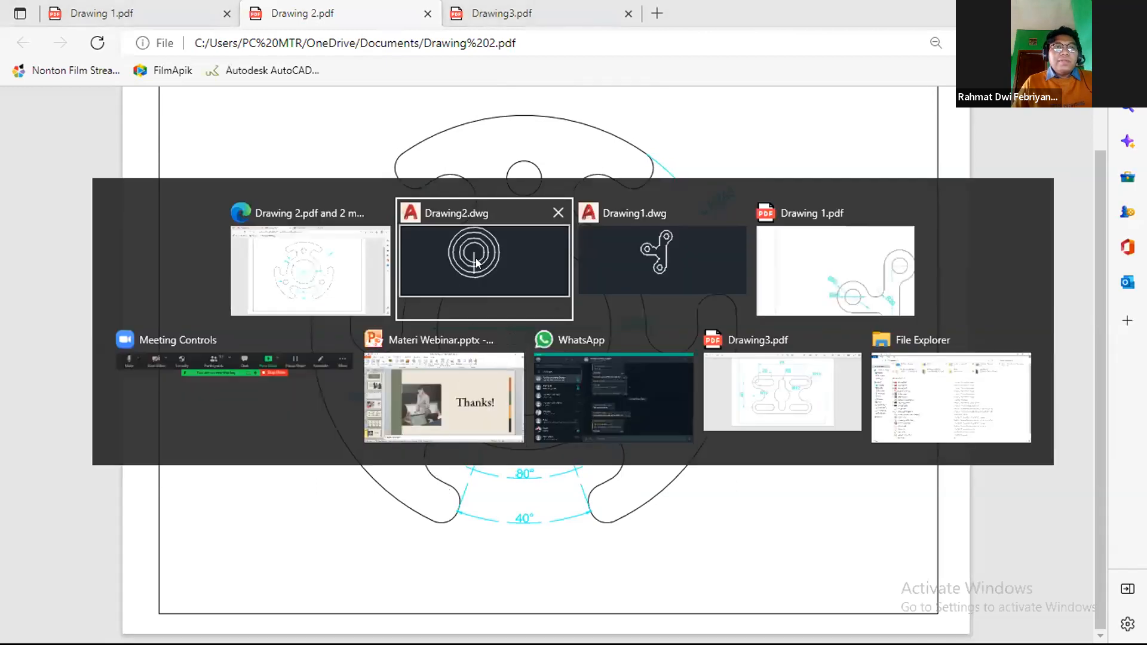
{"action": "left_click", "coordinate": [496, 281]}
{"action": "type", "text": "TR"}
{"action": "key", "text": "Return"}
{"action": "key", "text": "Return"}
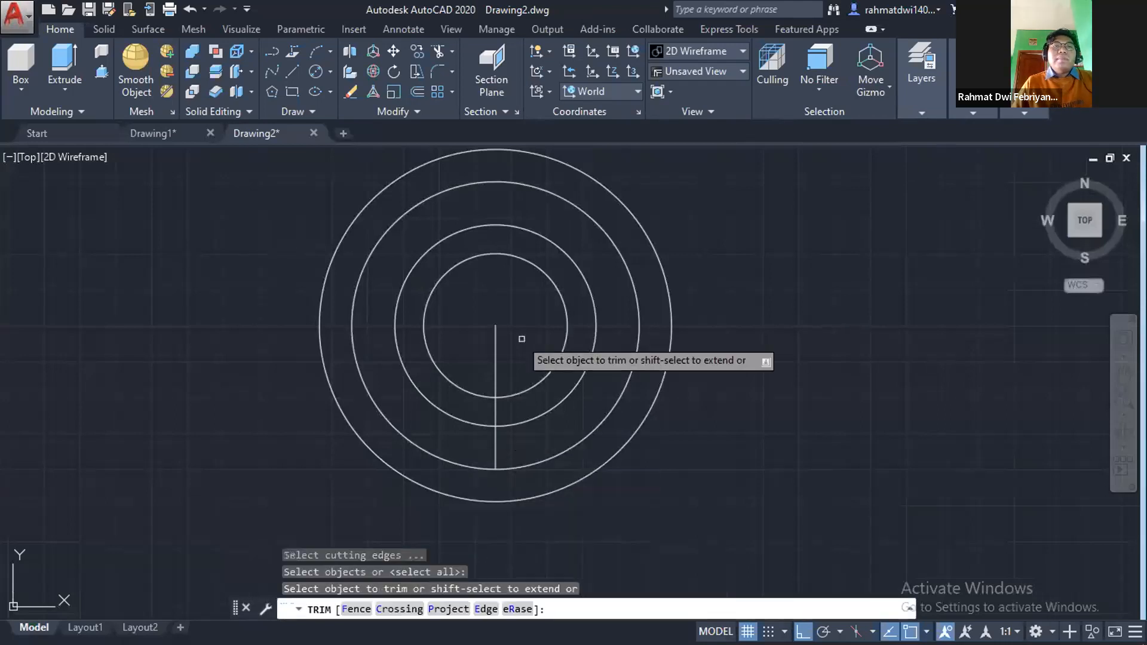
{"action": "left_click", "coordinate": [495, 342]}
{"action": "left_click", "coordinate": [495, 412]}
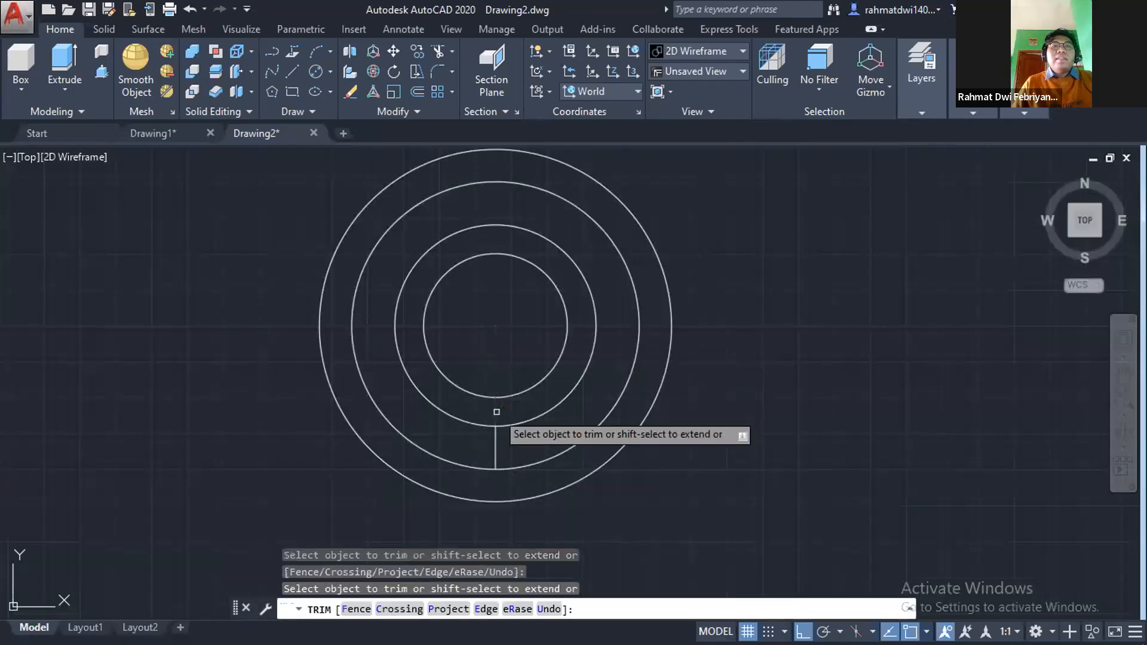
{"action": "key", "text": "Escape"}
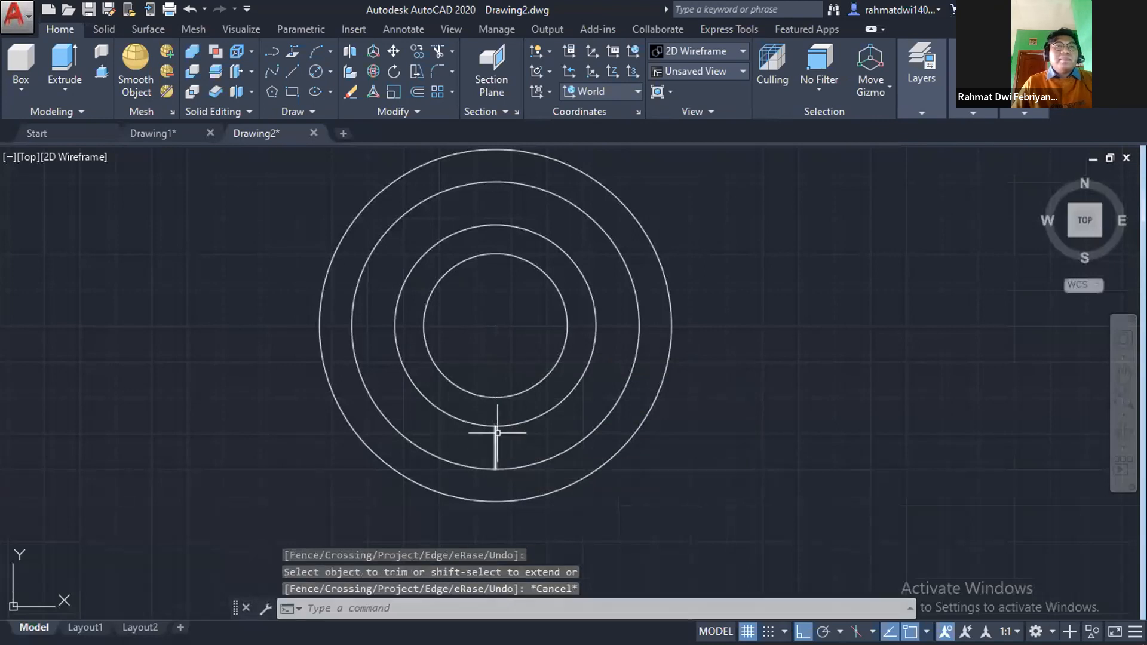
Draw a line of length 170 from the common center, angled 70° below the horizontal toward the lower right.
{"action": "type", "text": "l"}
{"action": "key", "text": "Return"}
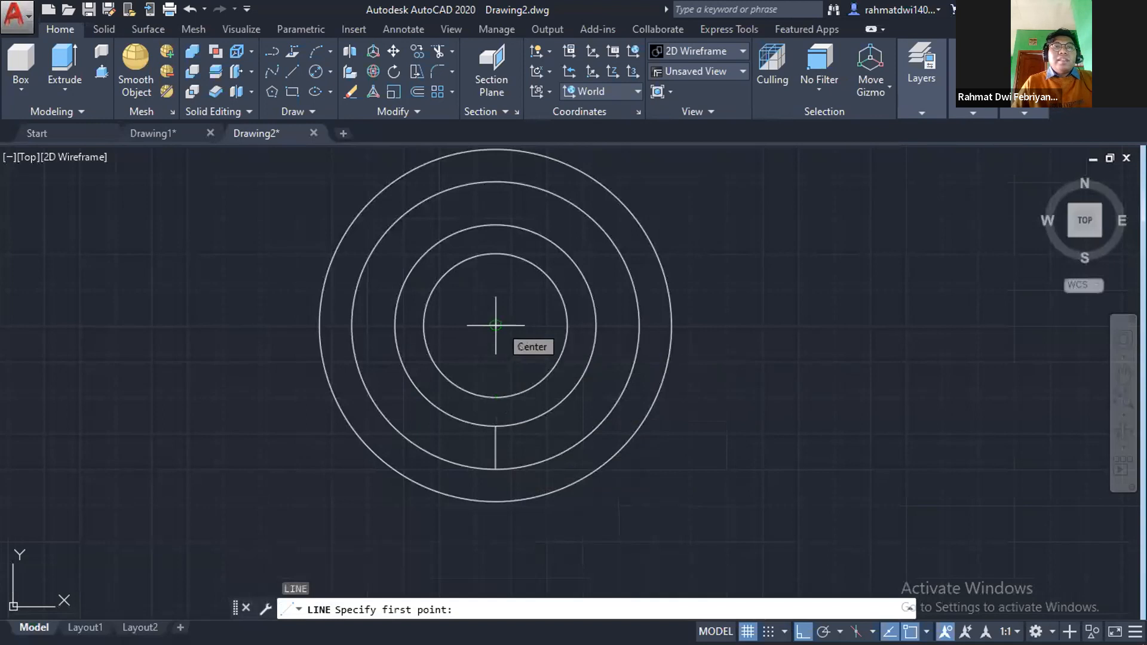
{"action": "left_click", "coordinate": [495, 325]}
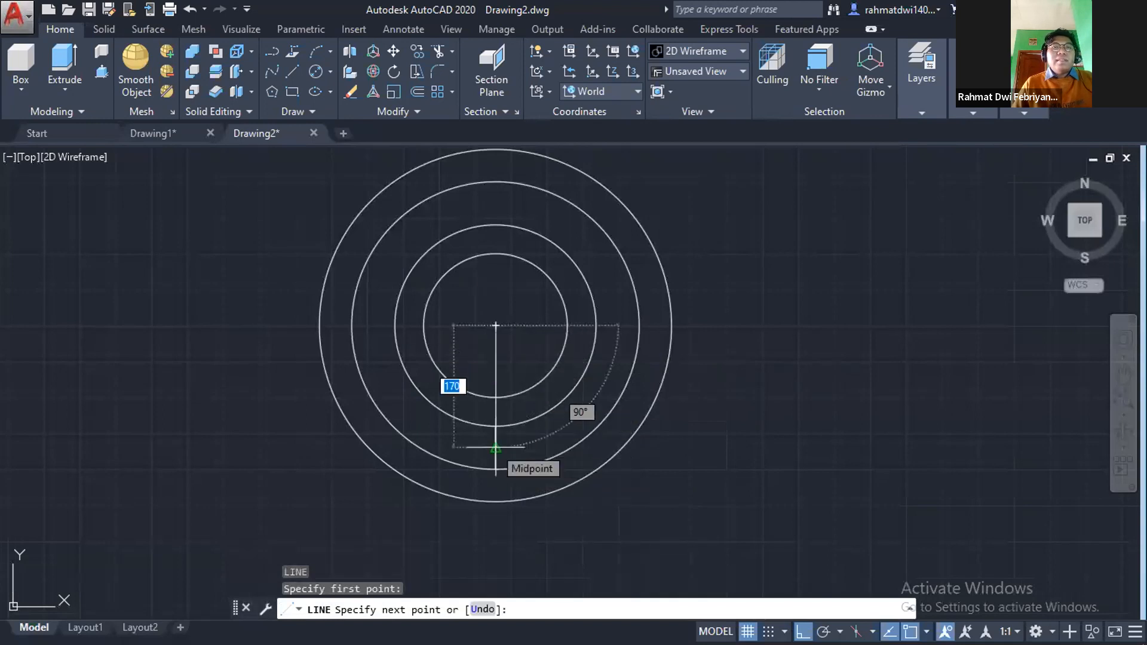
{"action": "key", "text": "Tab"}
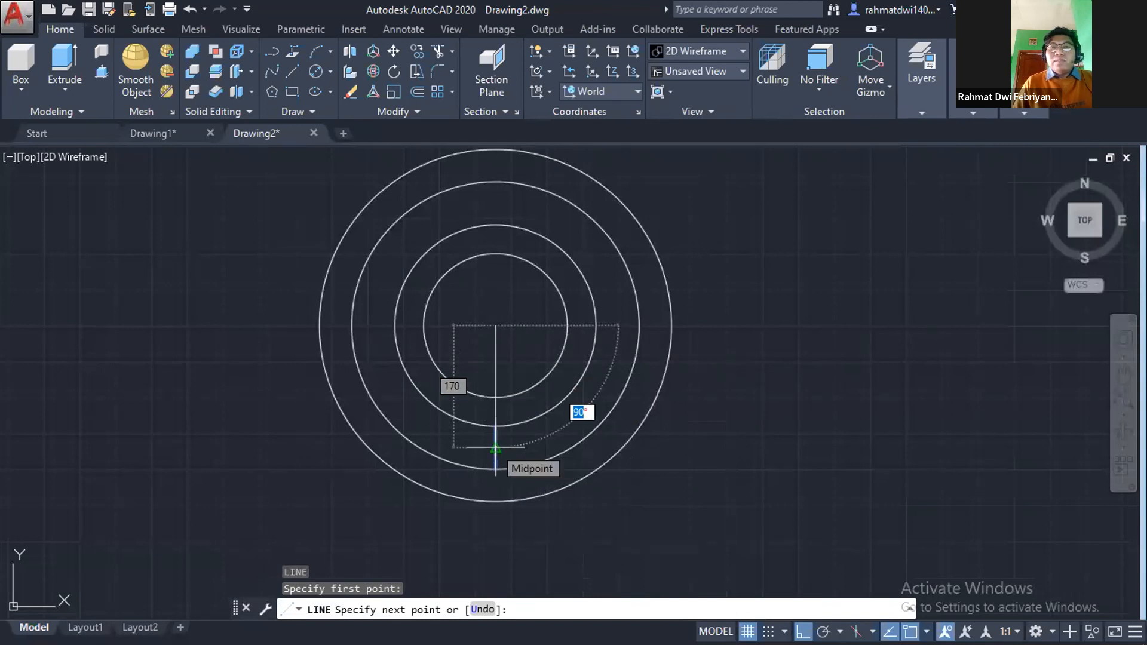
{"action": "type", "text": "70"}
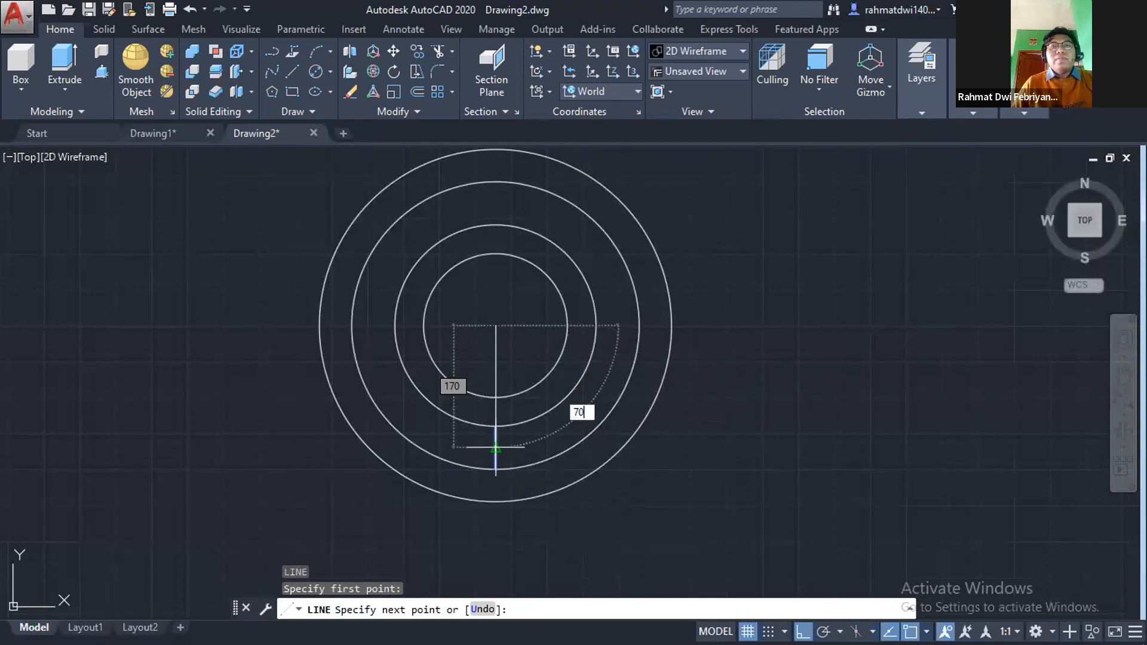
{"action": "key", "text": "Return"}
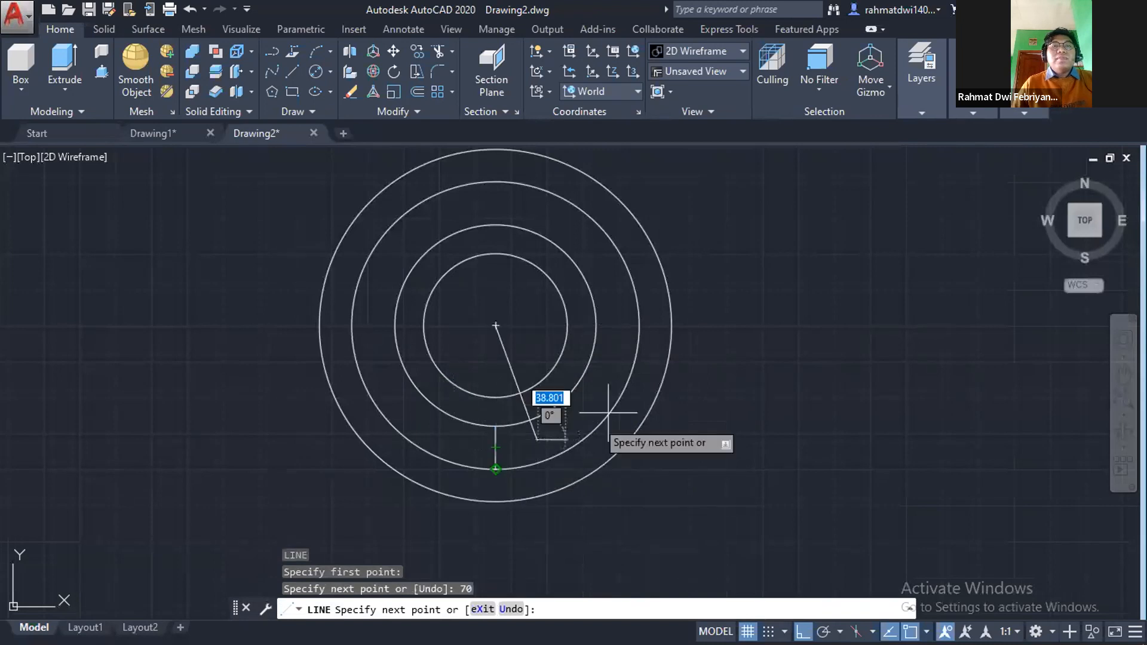
{"action": "key", "text": "Escape"}
Check the 80° and 40° angles in Drawing 2.pdf and erase the 70° line in AutoCAD.
{"action": "key", "text": "alt+Tab"}
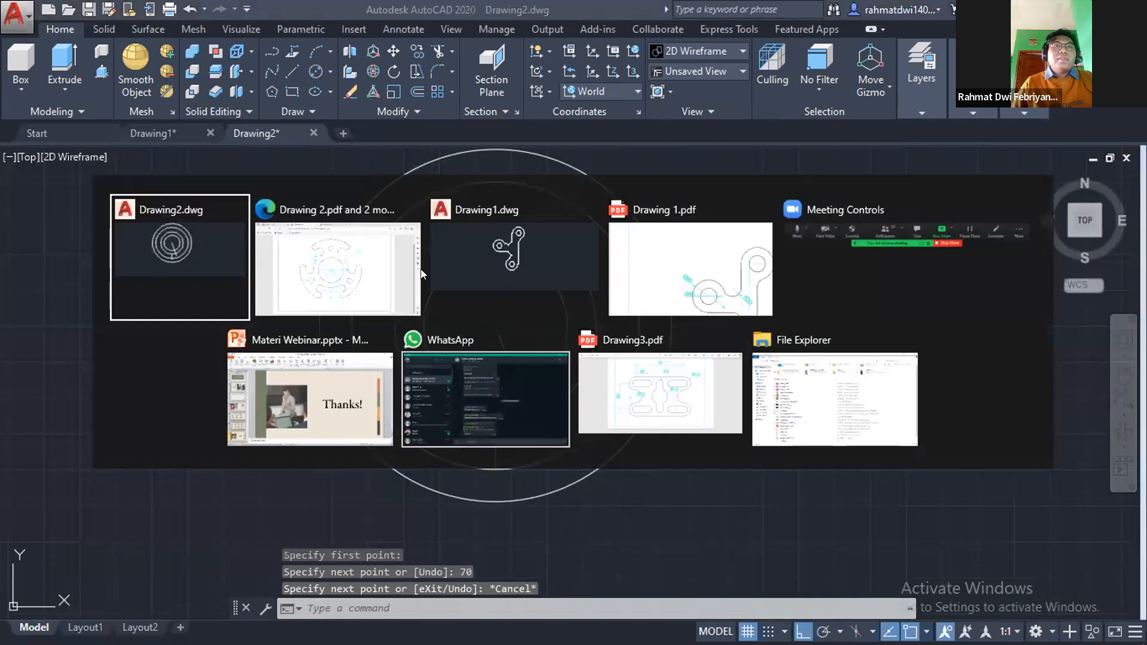
{"action": "left_click", "coordinate": [367, 275]}
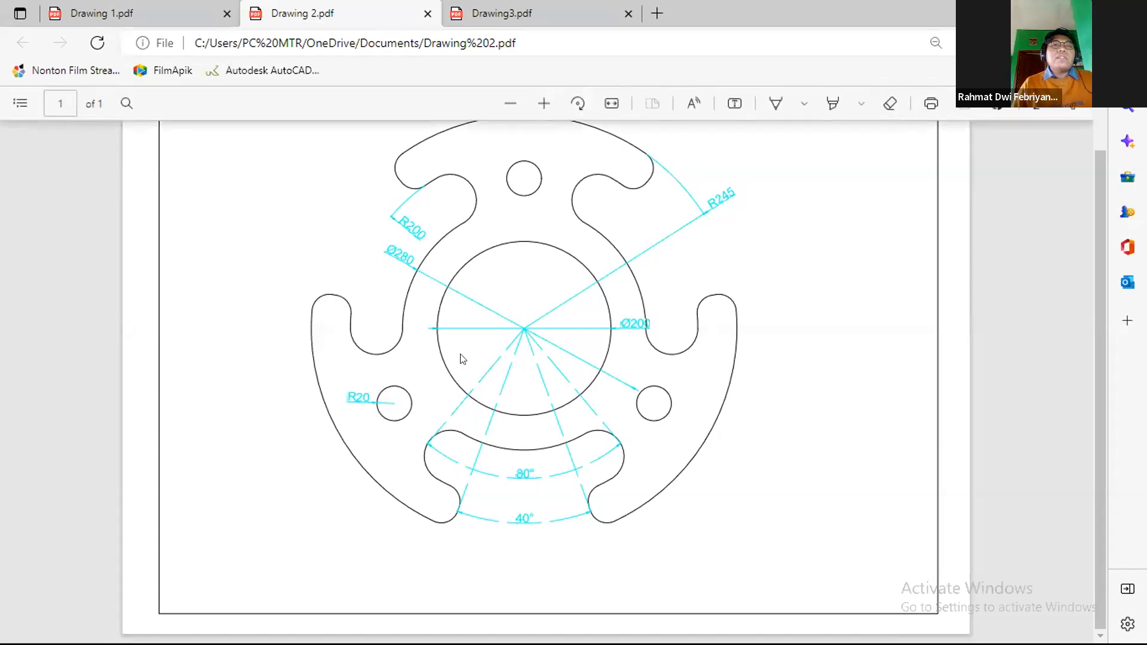
{"action": "key", "text": "alt+Tab"}
{"action": "left_click", "coordinate": [449, 282]}
{"action": "left_click", "coordinate": [513, 372]}
{"action": "key", "text": "Delete"}
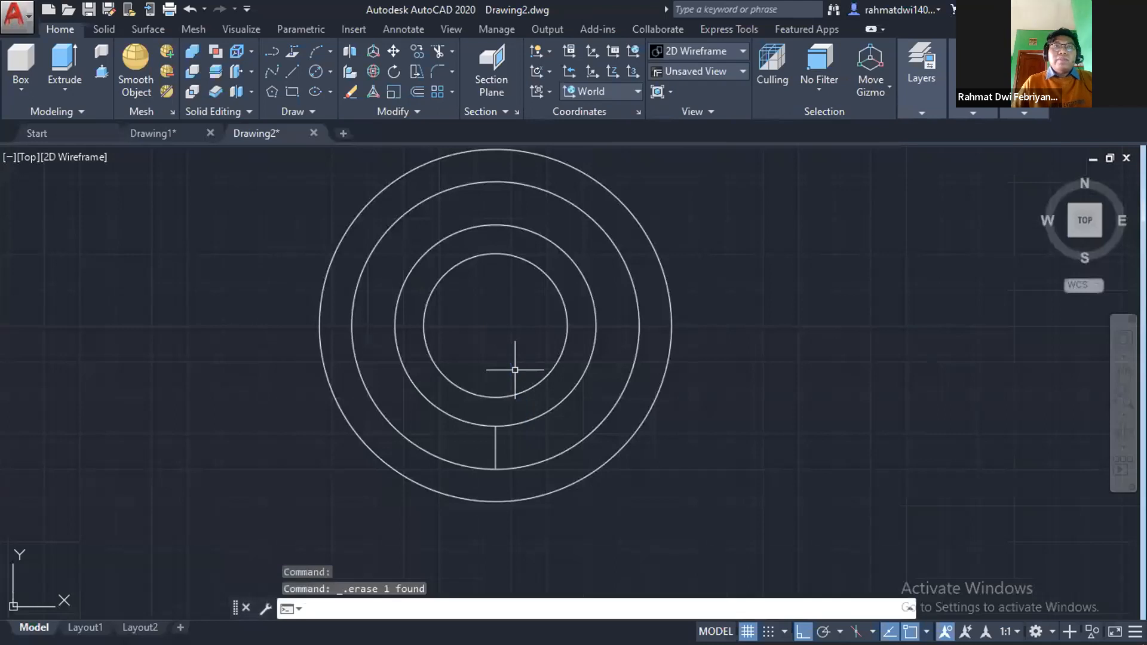
Draw a line from the common center toward the lower right at 50° below the horizontal, as long as the distance to the short vertical line's midpoint.
{"action": "type", "text": "L"}
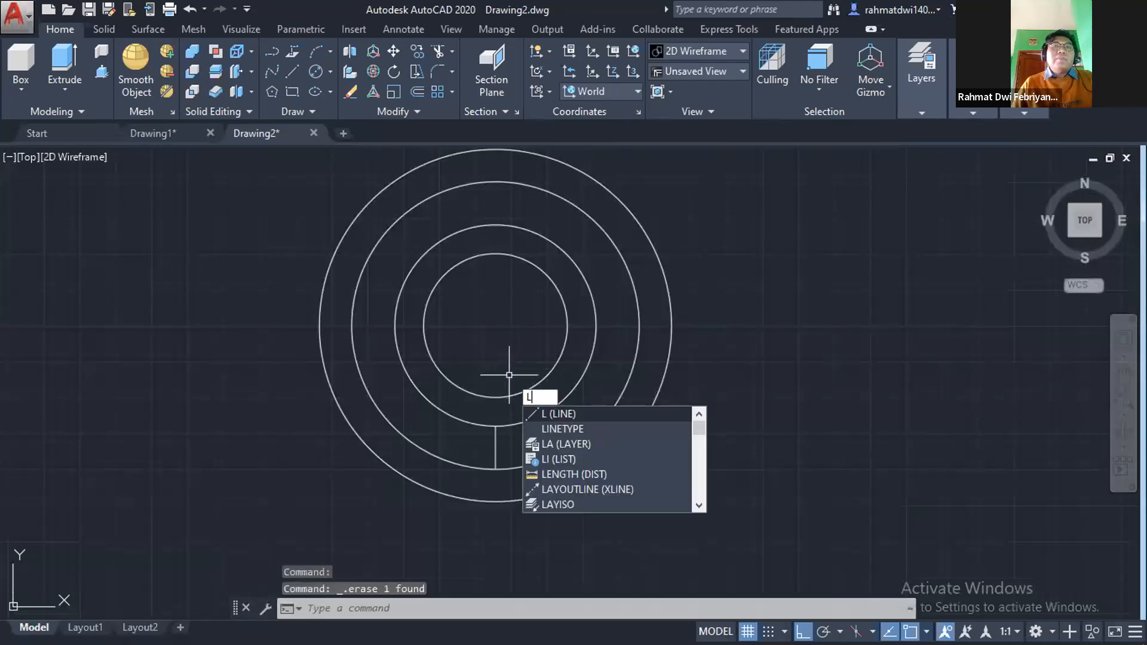
{"action": "key", "text": "Return"}
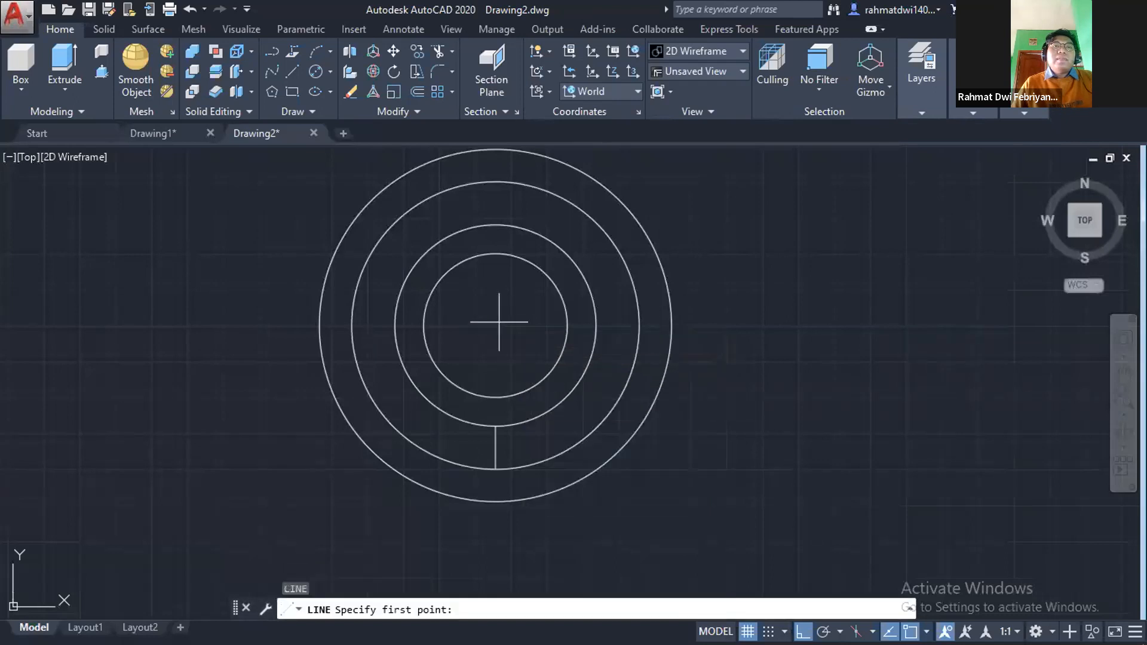
{"action": "left_click", "coordinate": [495, 326]}
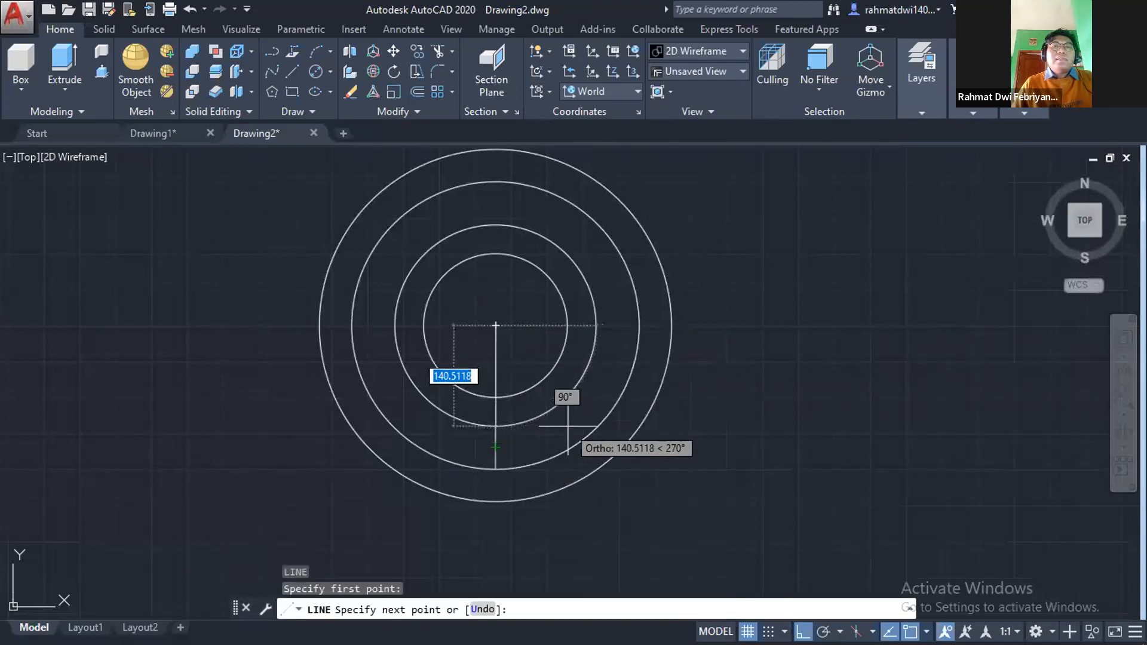
{"action": "key", "text": "Tab"}
{"action": "type", "text": "50"}
{"action": "type", "text": "50"}
{"action": "key", "text": "Return"}
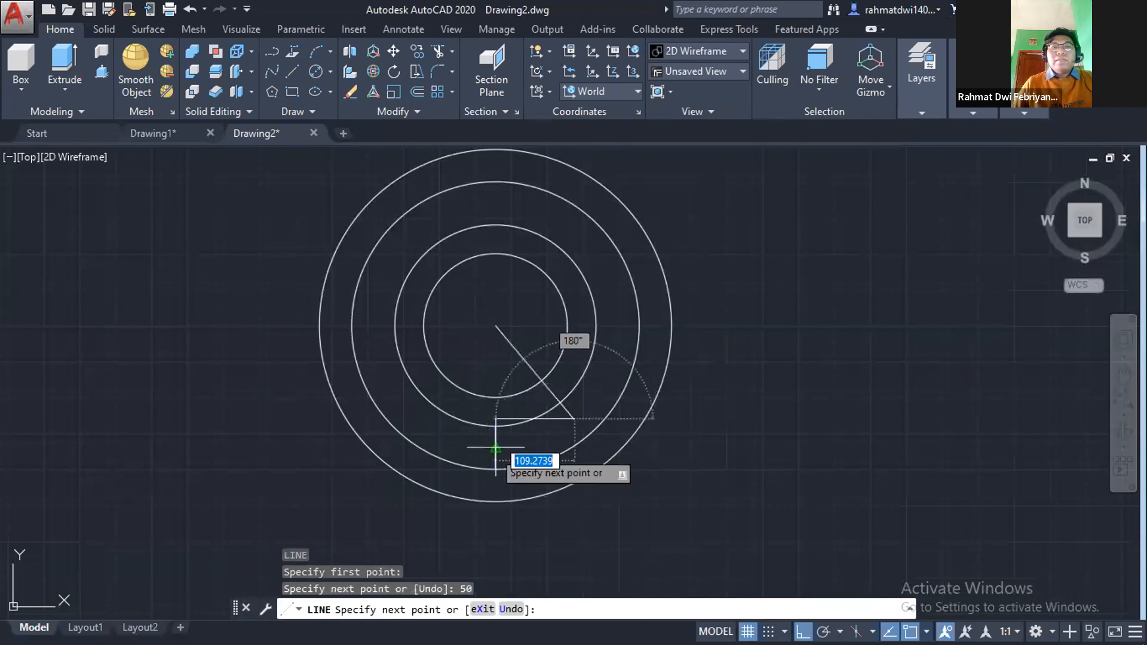
{"action": "key", "text": "Escape"}
Draw a second line about 170 long from the common center toward the lower left at an angle of 130°.
{"action": "key", "text": "Return"}
{"action": "left_click", "coordinate": [496, 325]}
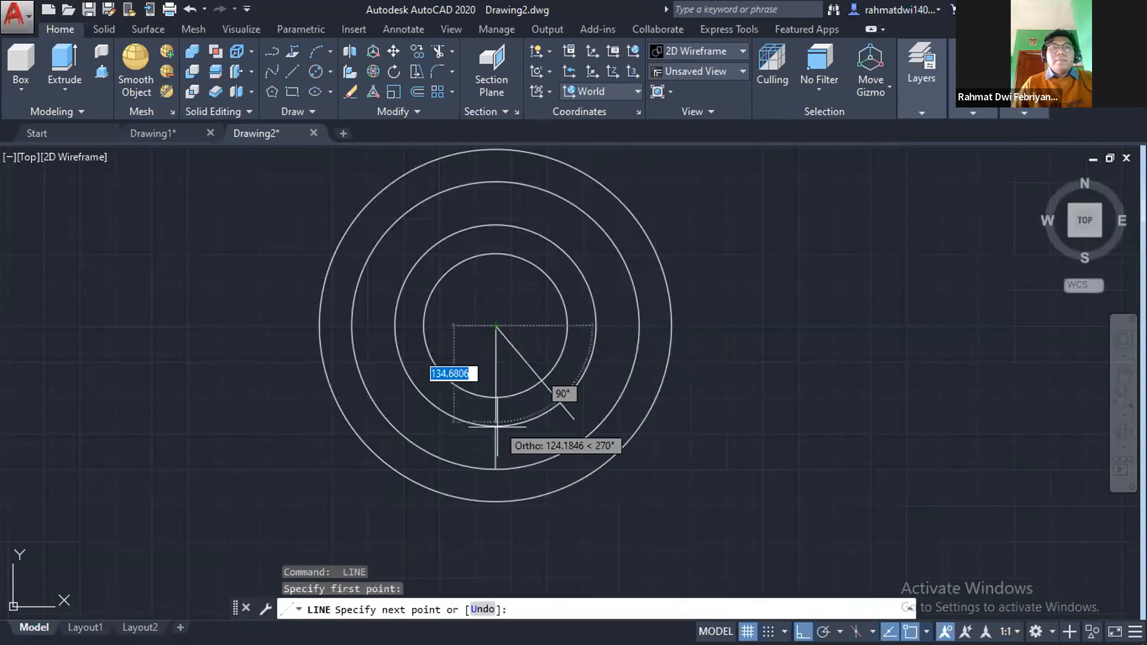
{"action": "key", "text": "Tab"}
{"action": "key", "text": "Tab"}
{"action": "key", "text": "Tab"}
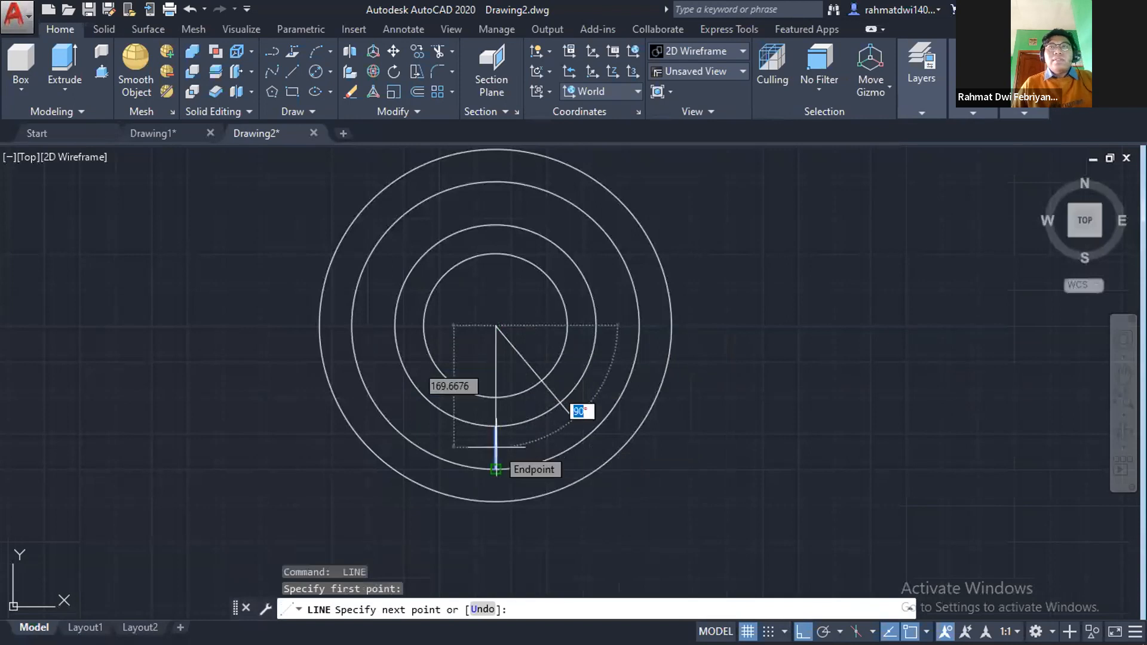
{"action": "type", "text": "130"}
{"action": "key", "text": "Return"}
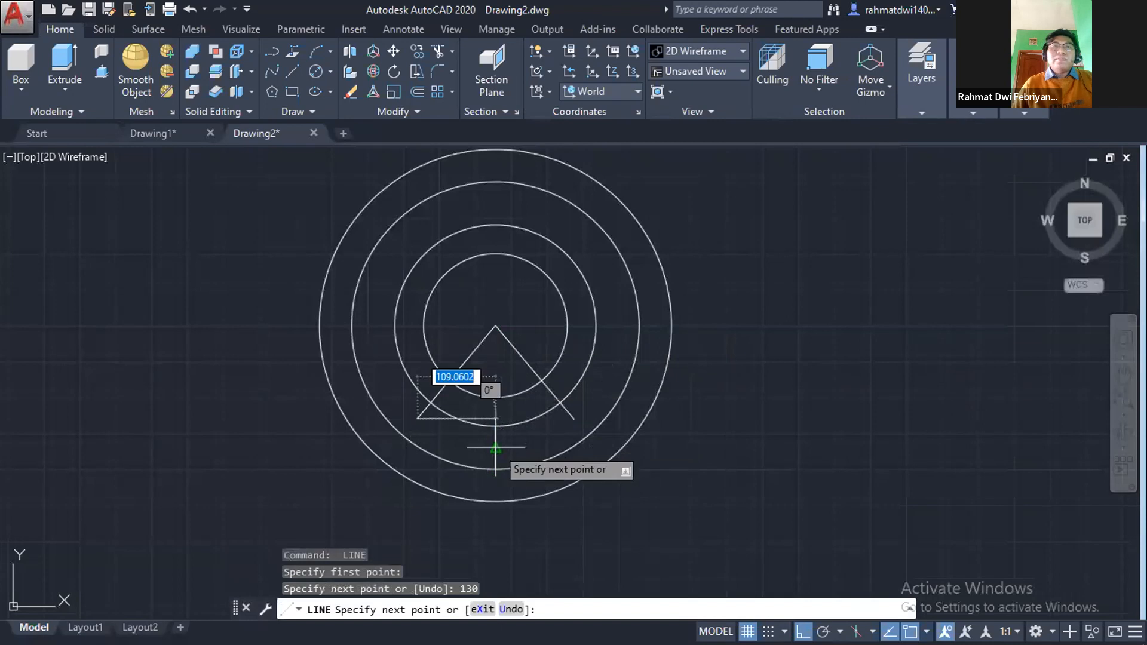
{"action": "key", "text": "Escape"}
Draw a circle of radius about 30 centered on the outer end of each angled line, touching the Ø280 circle.
{"action": "type", "text": "c"}
{"action": "key", "text": "Return"}
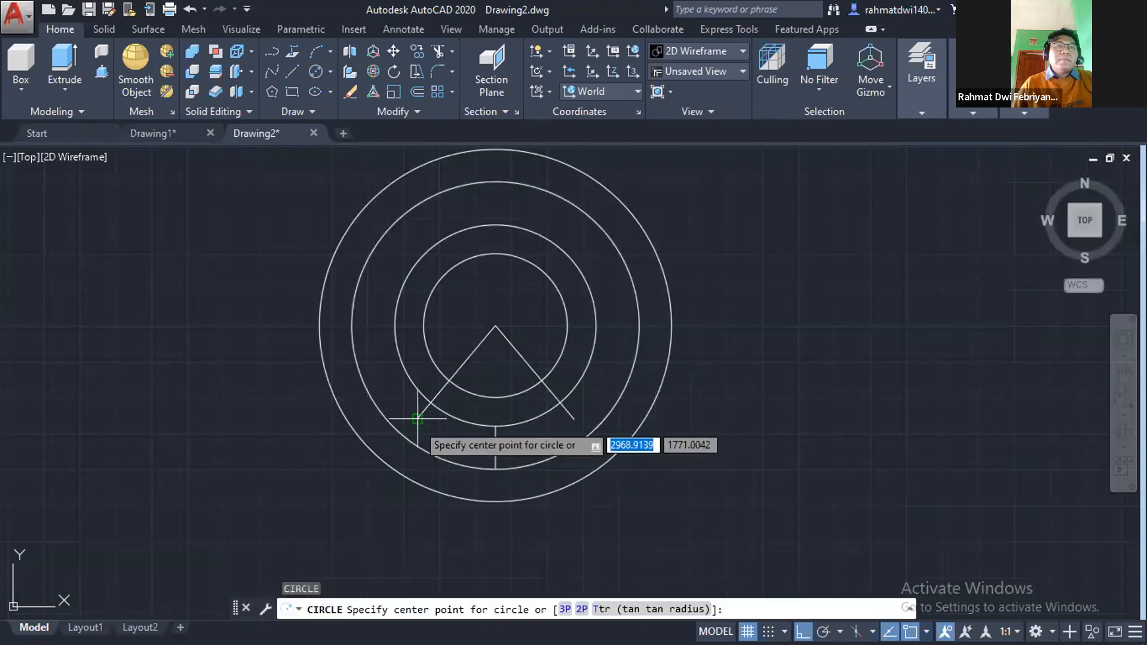
{"action": "left_click", "coordinate": [417, 418]}
{"action": "left_click", "coordinate": [429, 404]}
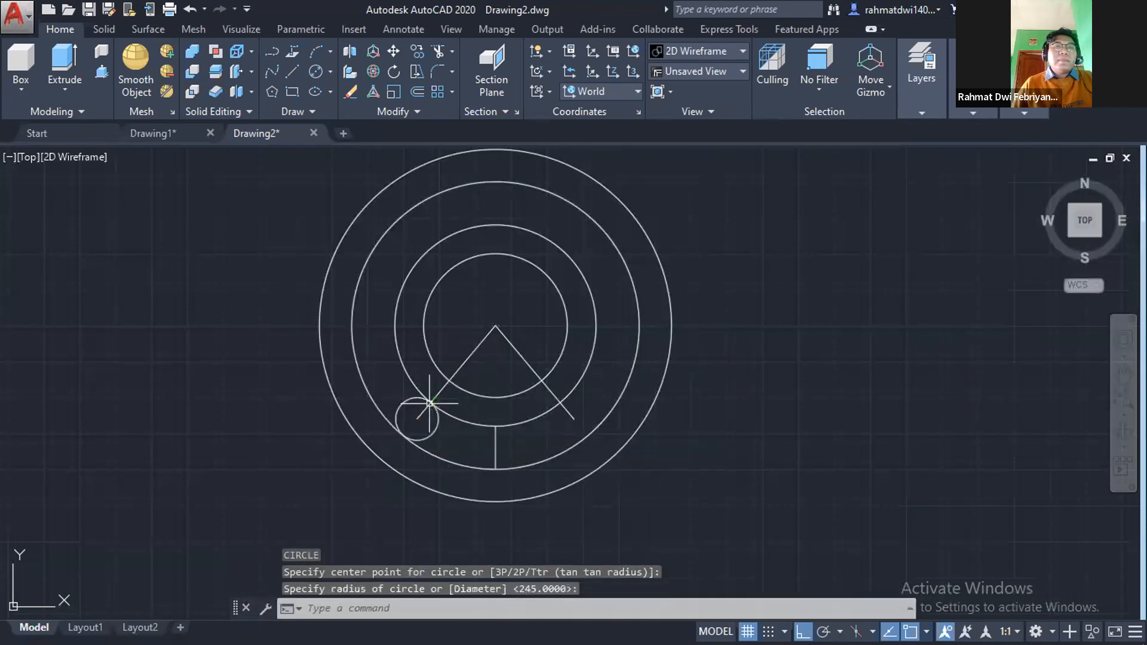
{"action": "key", "text": "Return"}
{"action": "left_click", "coordinate": [574, 420]}
{"action": "left_click", "coordinate": [559, 401]}
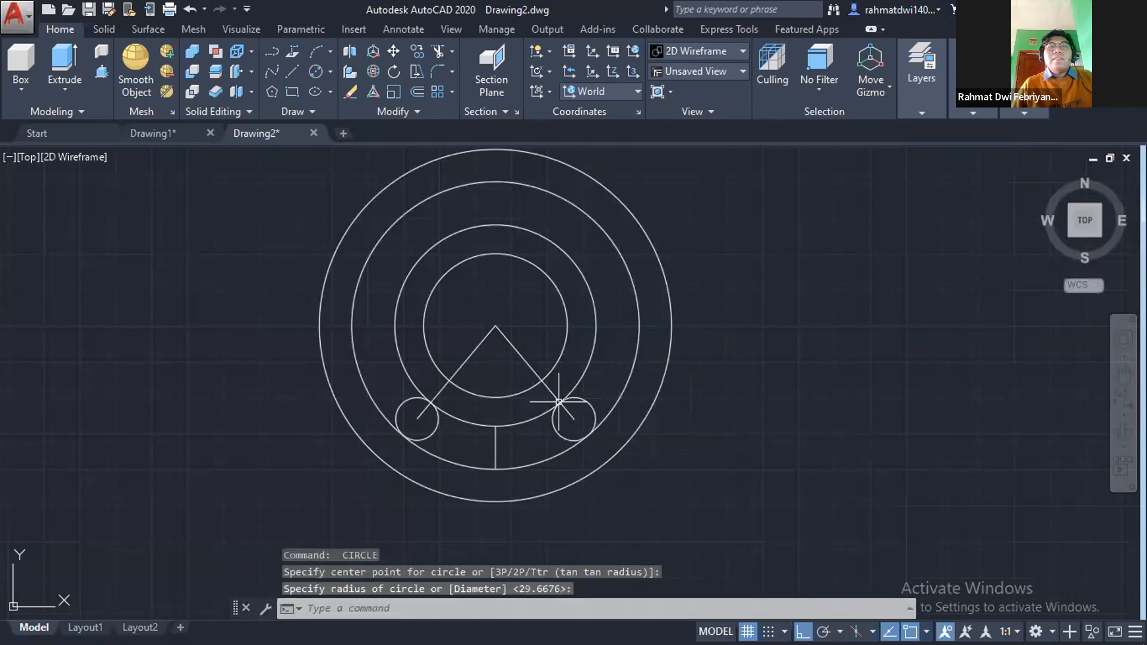
{"action": "key", "text": "Escape"}
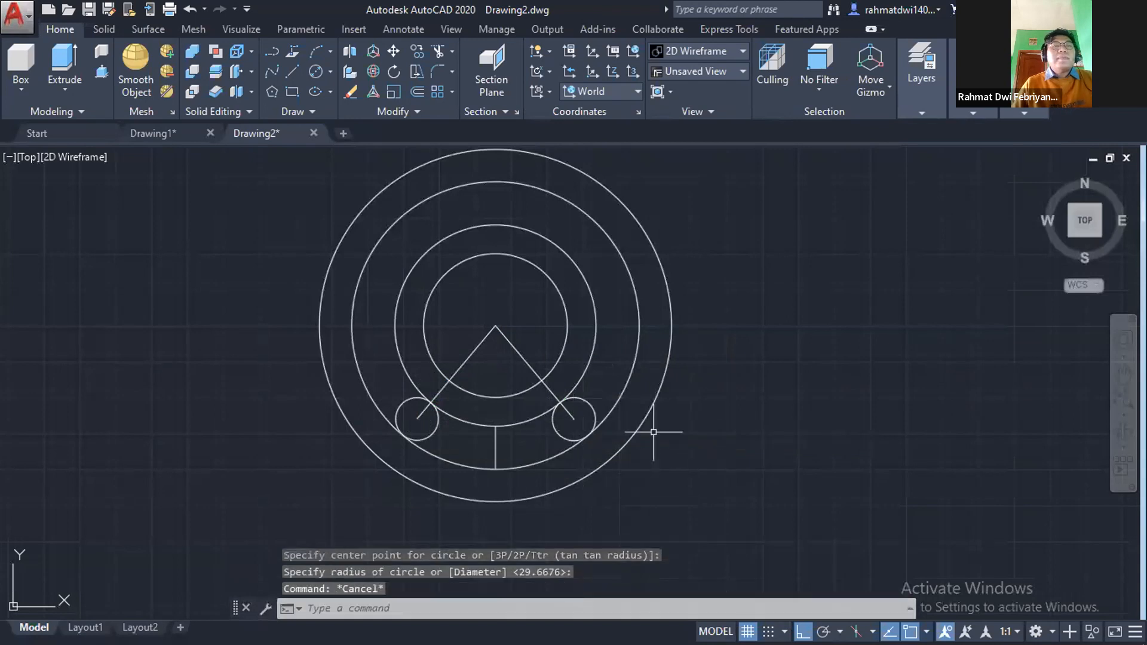
Check the 40° angle in Drawing 2.pdf, then draw a 245 long line in AutoCAD from the common center toward the lower right at 70°.
{"action": "key", "text": "alt+Tab"}
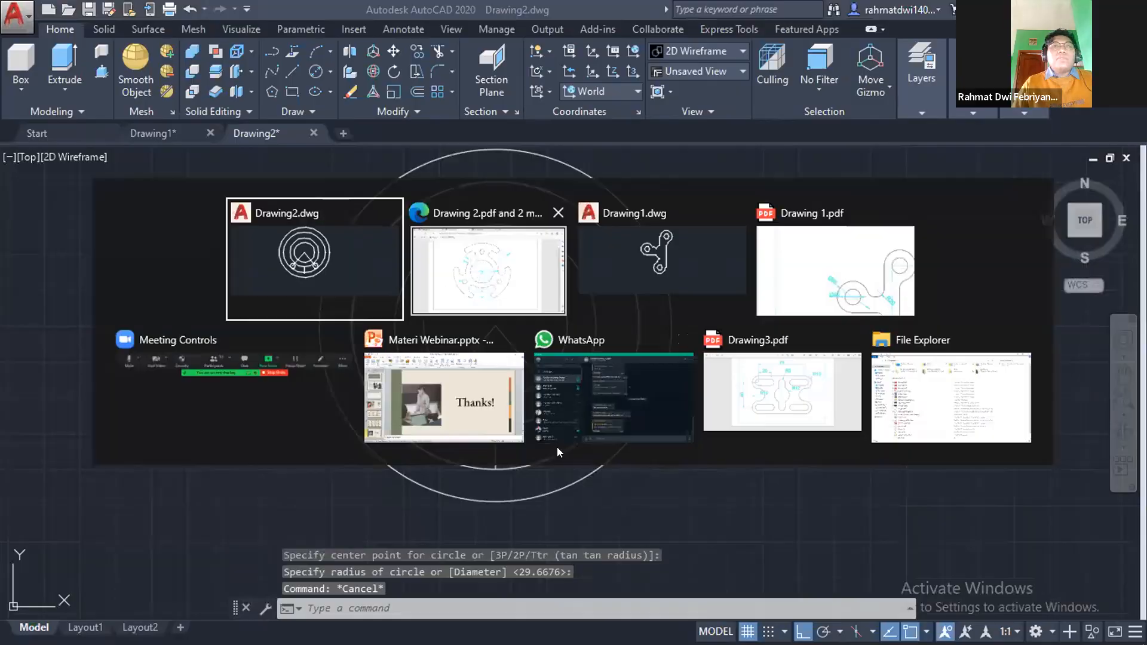
{"action": "key", "text": "alt+Tab"}
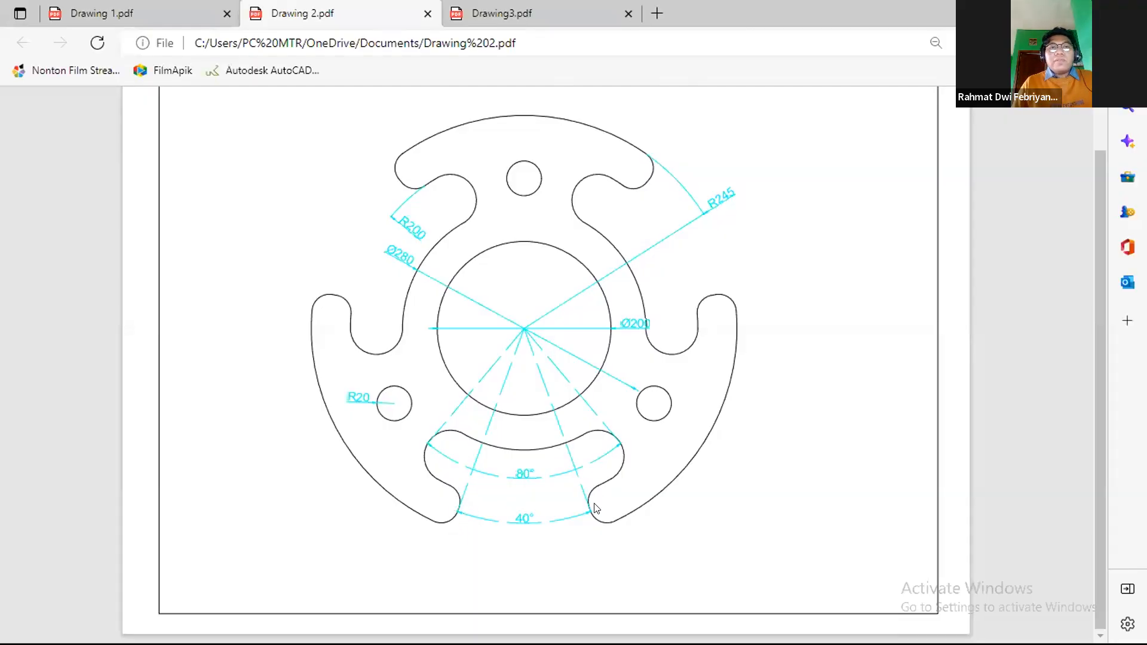
{"action": "key", "text": "alt+Tab"}
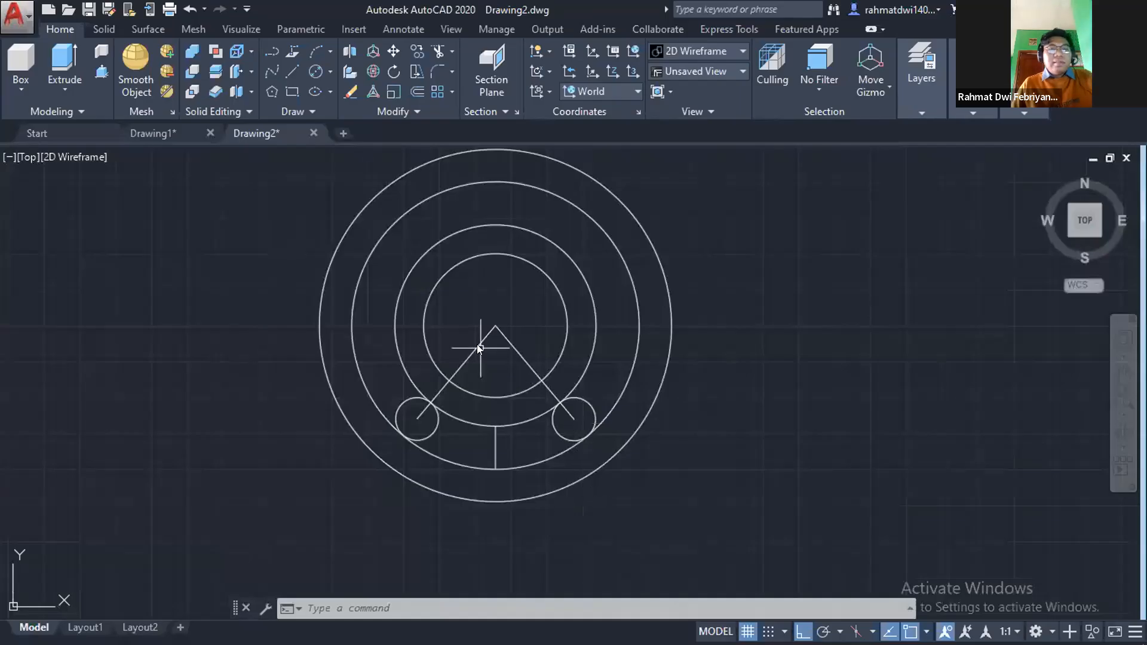
{"action": "type", "text": "l"}
{"action": "key", "text": "Return"}
{"action": "left_click", "coordinate": [495, 326]}
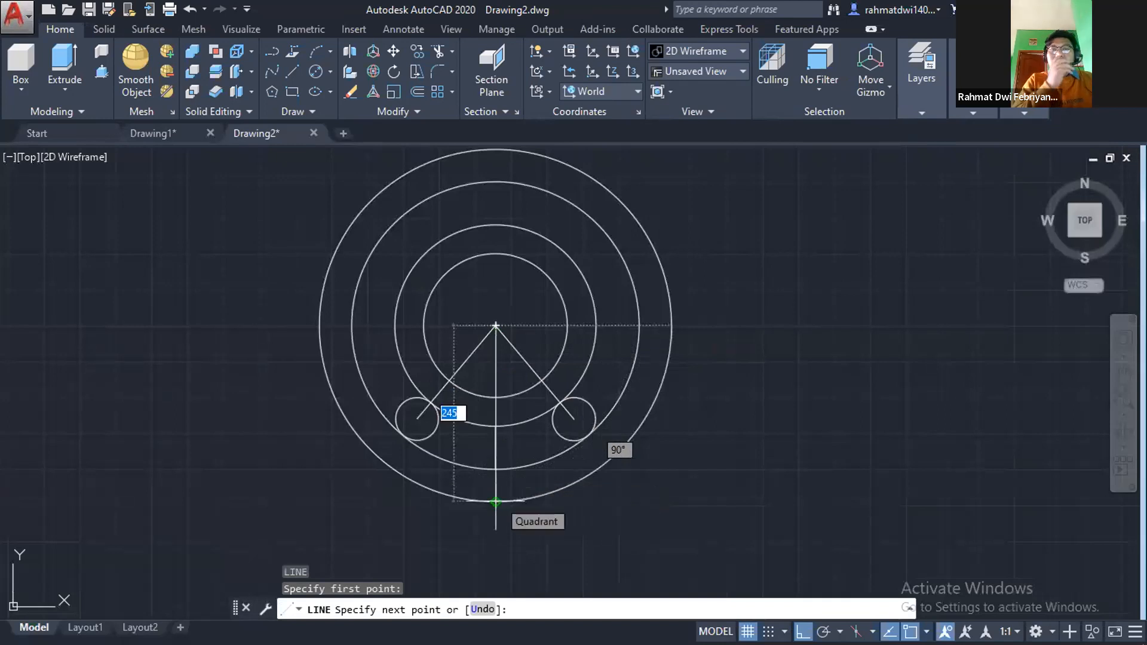
{"action": "key", "text": "Tab"}
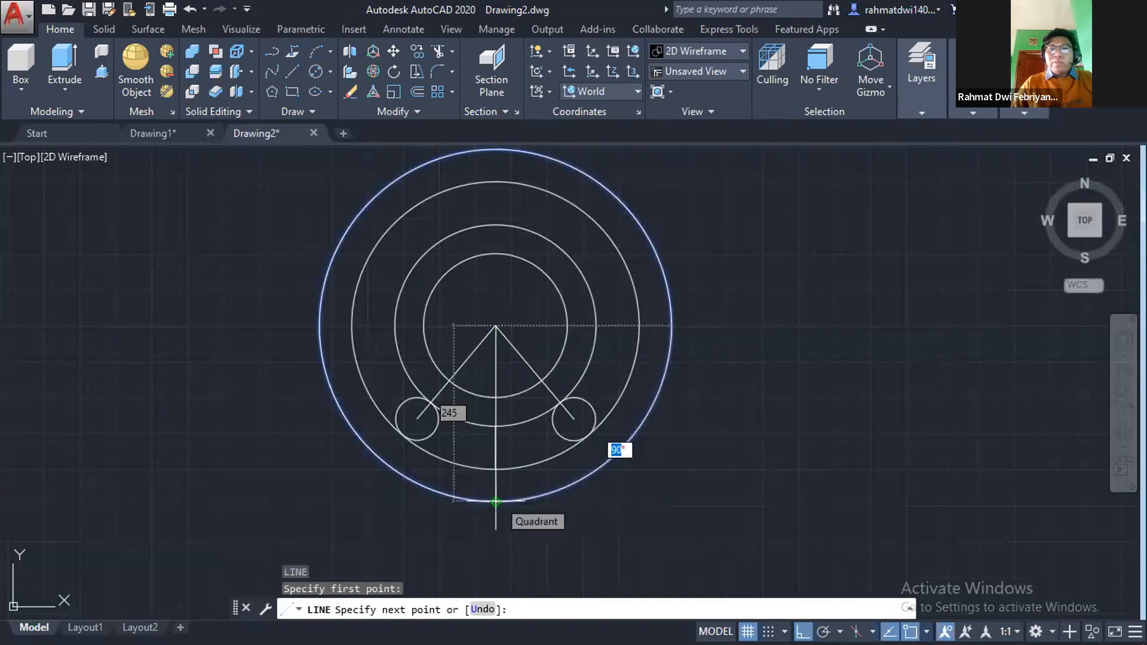
{"action": "type", "text": "70"}
{"action": "key", "text": "Return"}
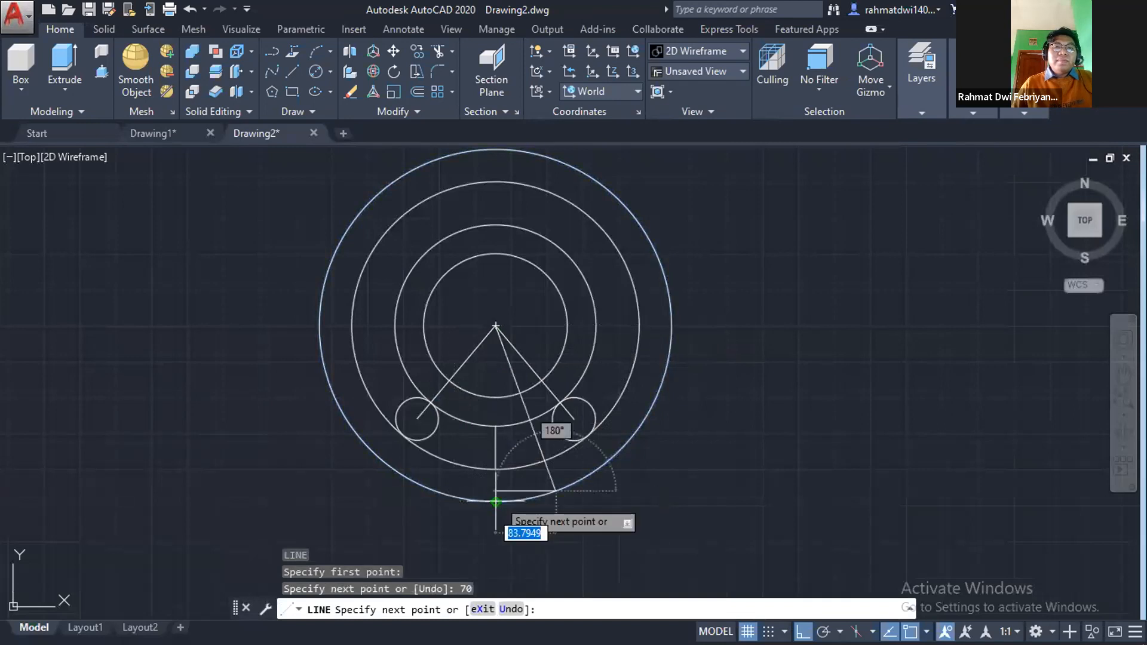
{"action": "key", "text": "Return"}
Draw a second 245 long line from the common center toward the lower left at an angle of 110°.
{"action": "key", "text": "Return"}
{"action": "left_click", "coordinate": [495, 325]}
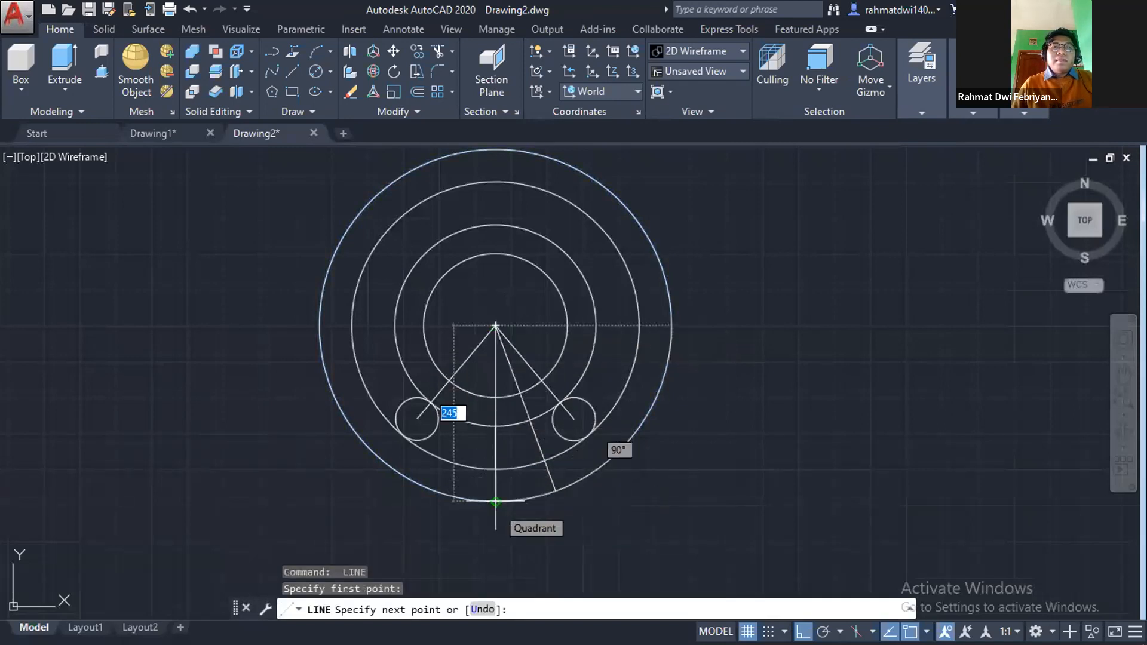
{"action": "key", "text": "Tab"}
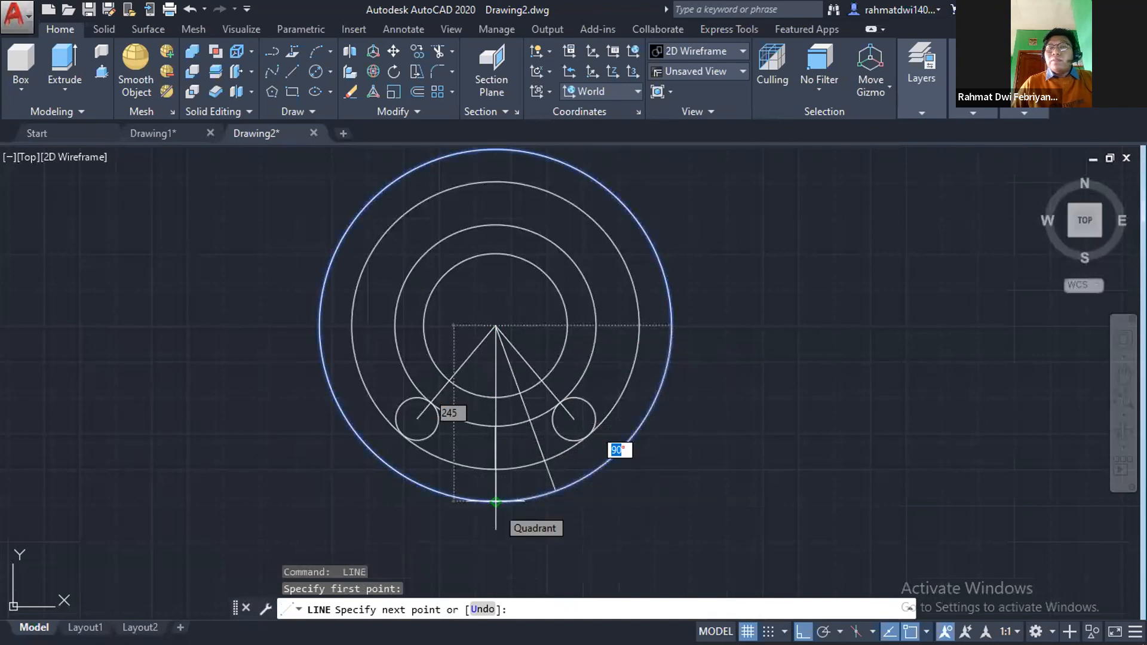
{"action": "type", "text": "110"}
{"action": "key", "text": "Return"}
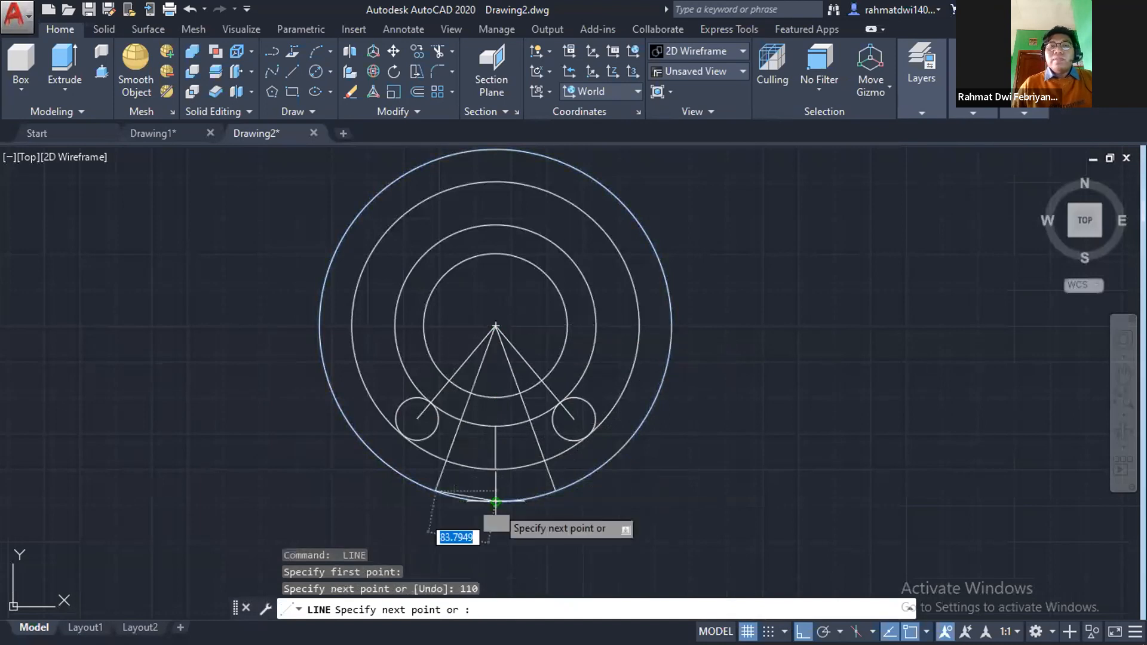
{"action": "key", "text": "Escape"}
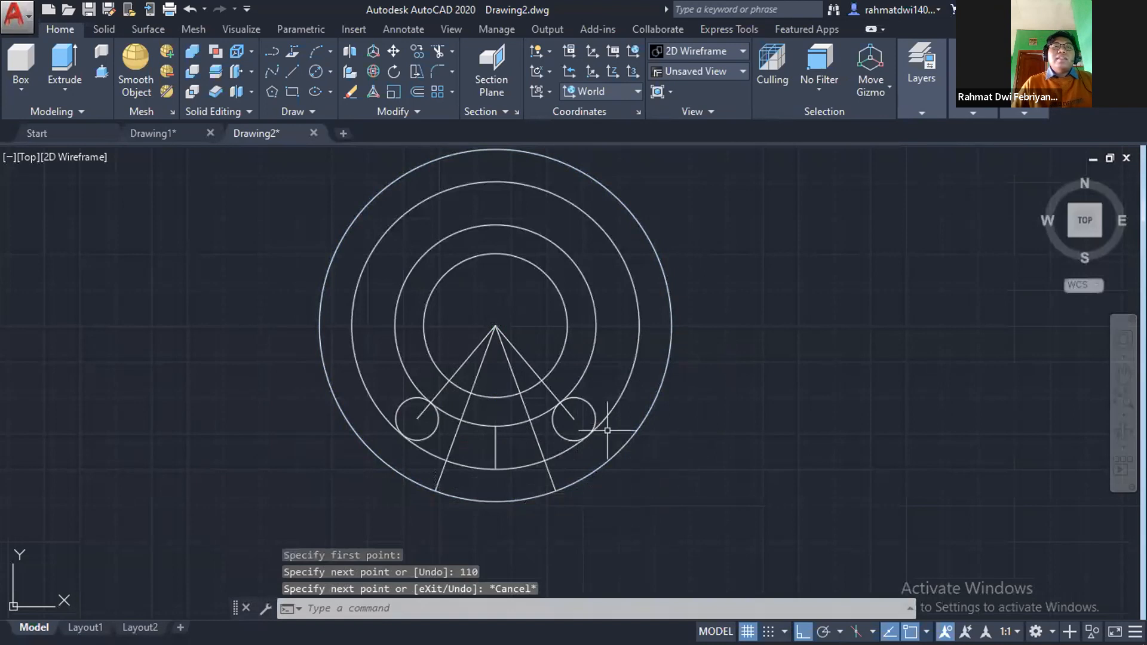
Compare with Drawing 2.pdf and trim the four angled lines inside the Ø280 circle, plus the 70° and 110° lines up to the R200 circle.
{"action": "scroll", "coordinate": [607, 430], "scroll_direction": "down", "scroll_amount": 4}
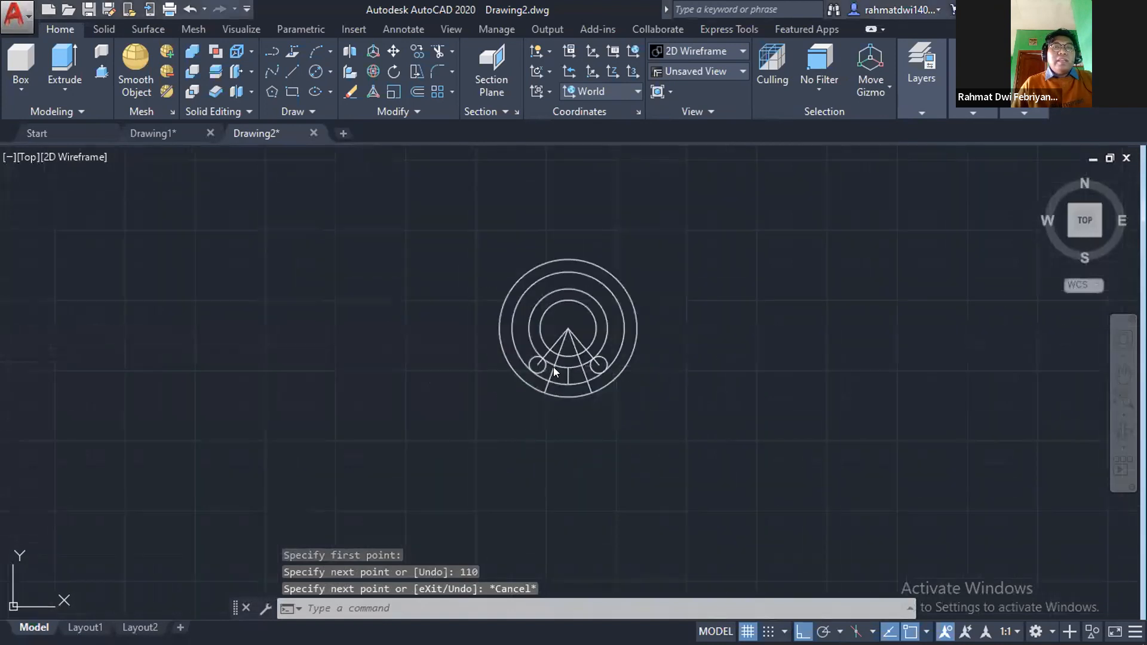
{"action": "key", "text": "alt+Tab"}
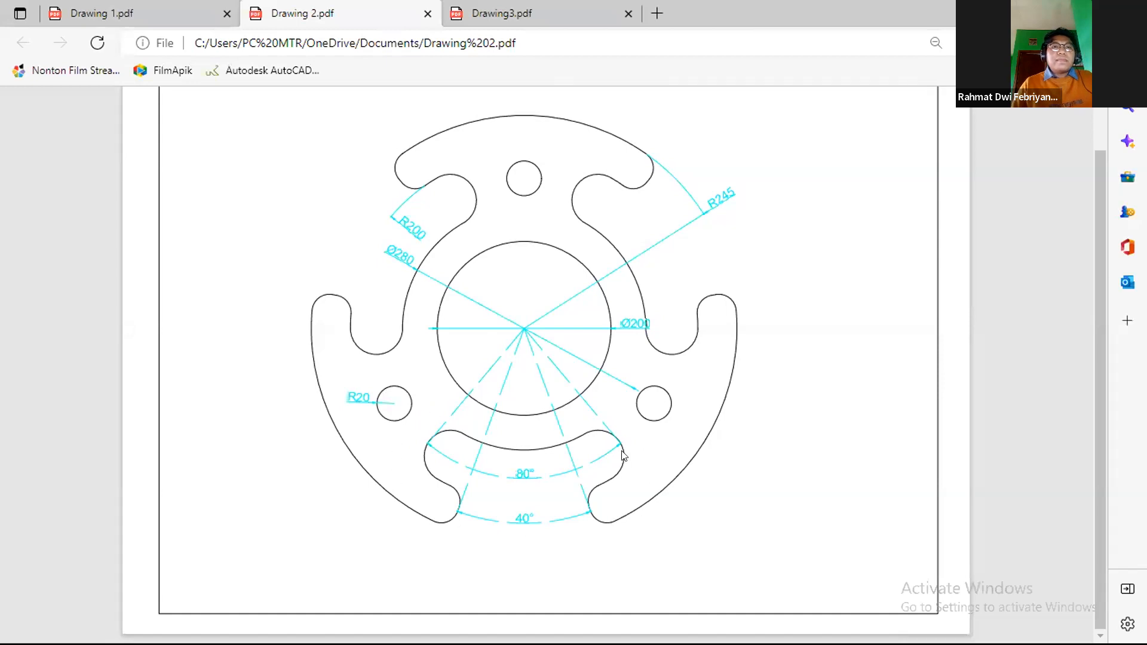
{"action": "key", "text": "alt+Tab"}
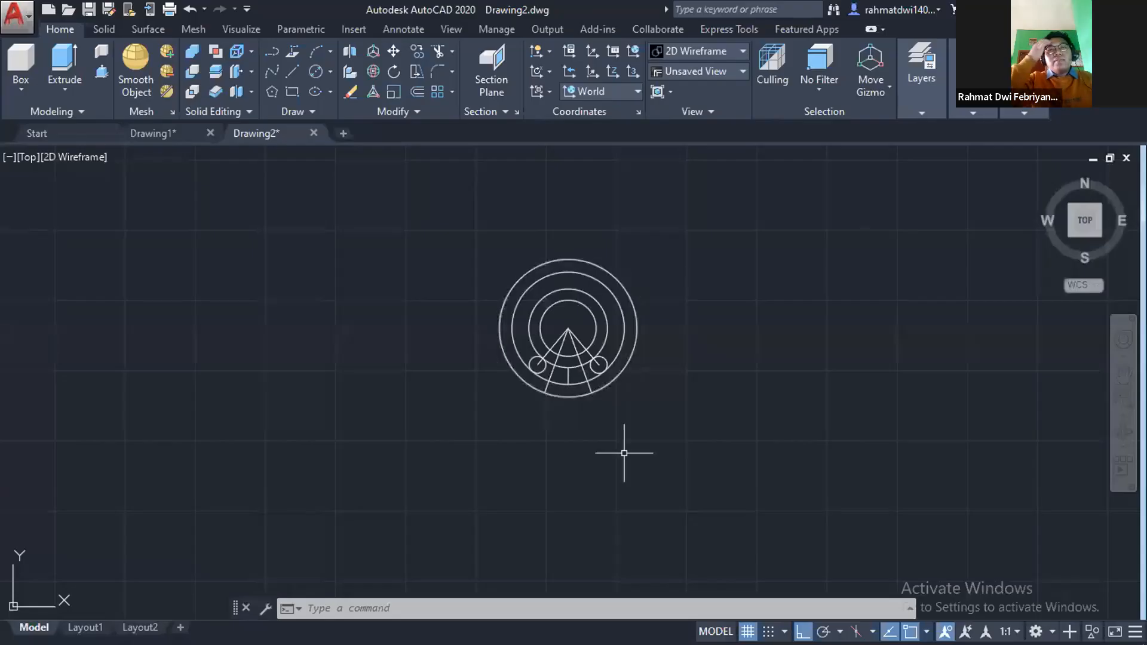
{"action": "scroll", "coordinate": [572, 387], "scroll_direction": "up", "scroll_amount": 8}
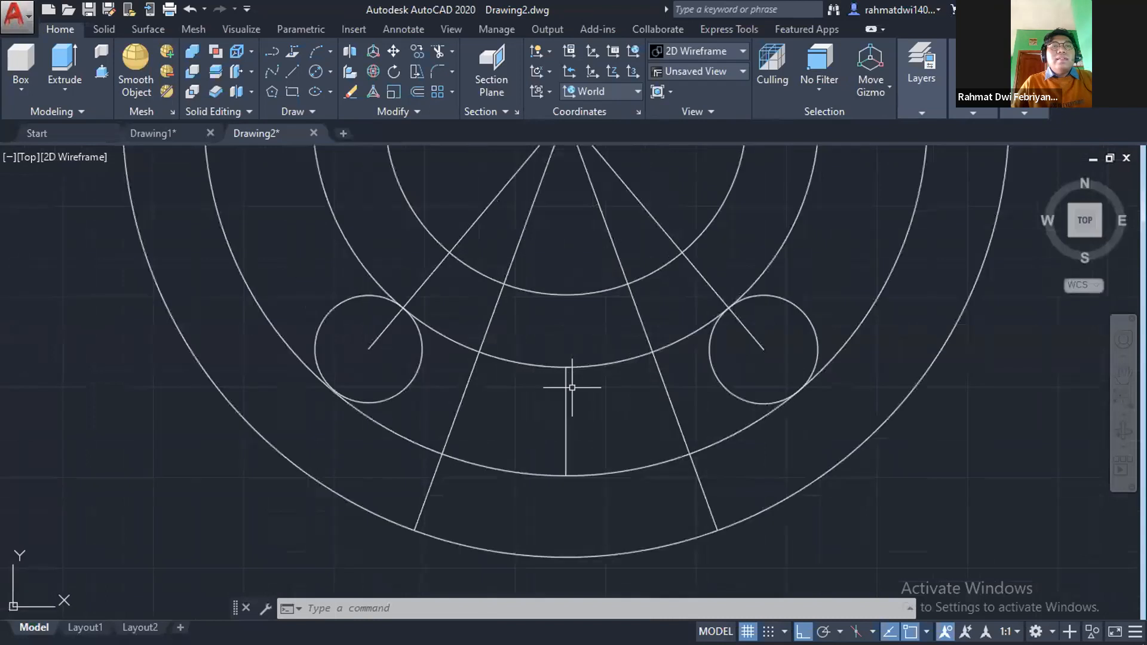
{"action": "scroll", "coordinate": [579, 409], "scroll_direction": "down", "scroll_amount": 2}
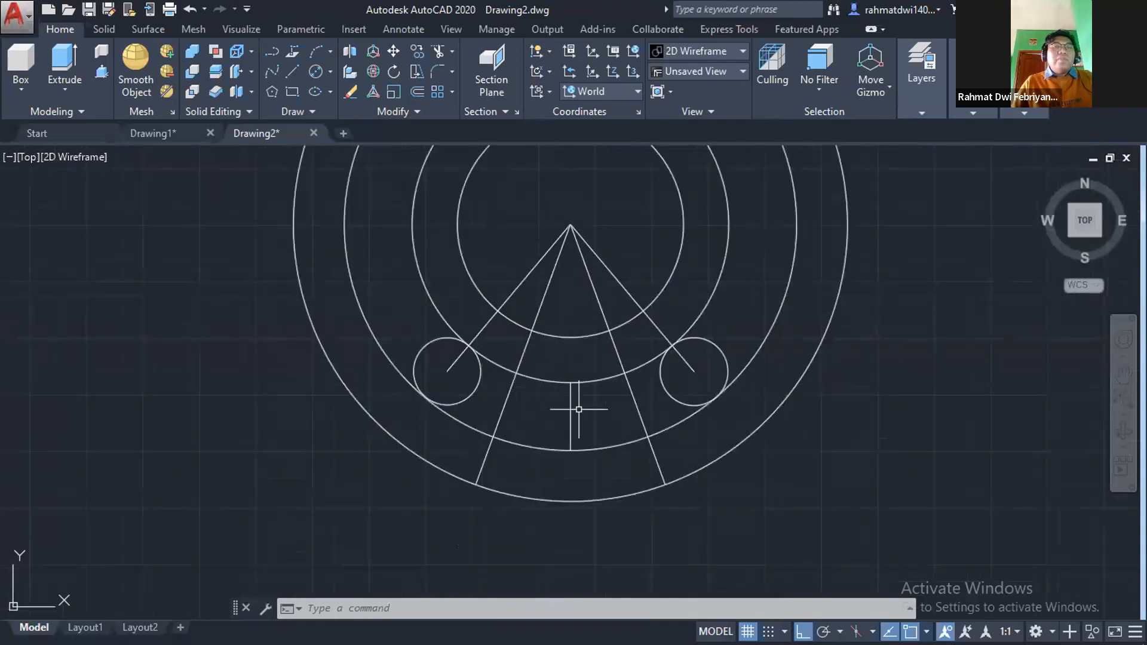
{"action": "key", "text": "Return"}
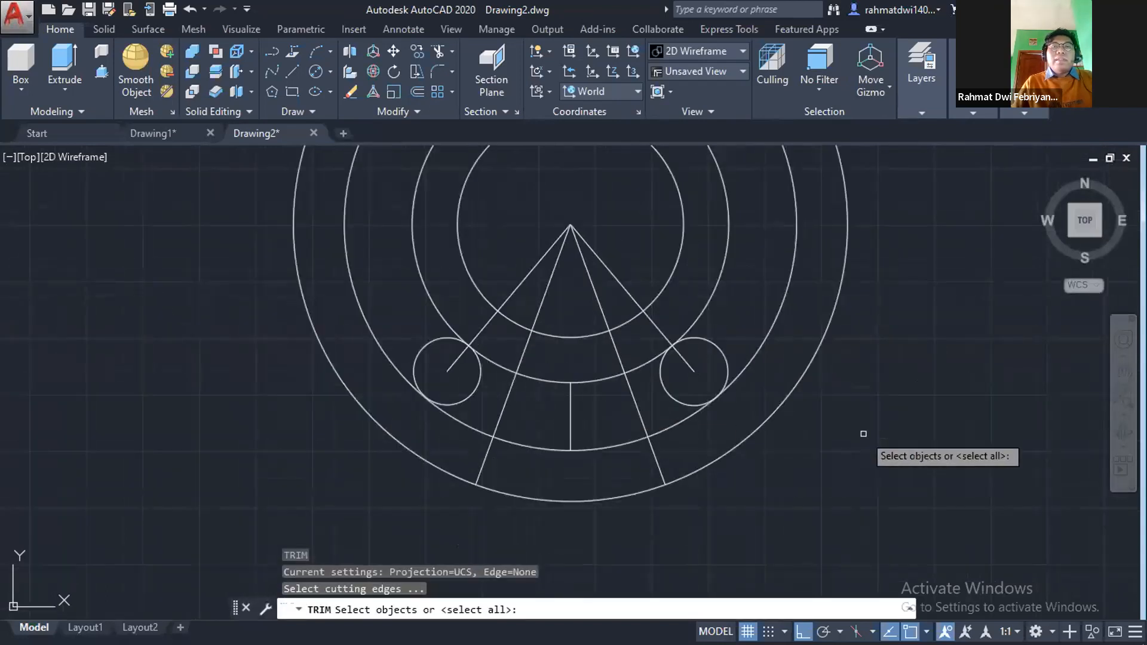
{"action": "key", "text": "Return"}
{"action": "left_click", "coordinate": [588, 272]}
{"action": "left_click", "coordinate": [596, 256]}
{"action": "left_click", "coordinate": [545, 250]}
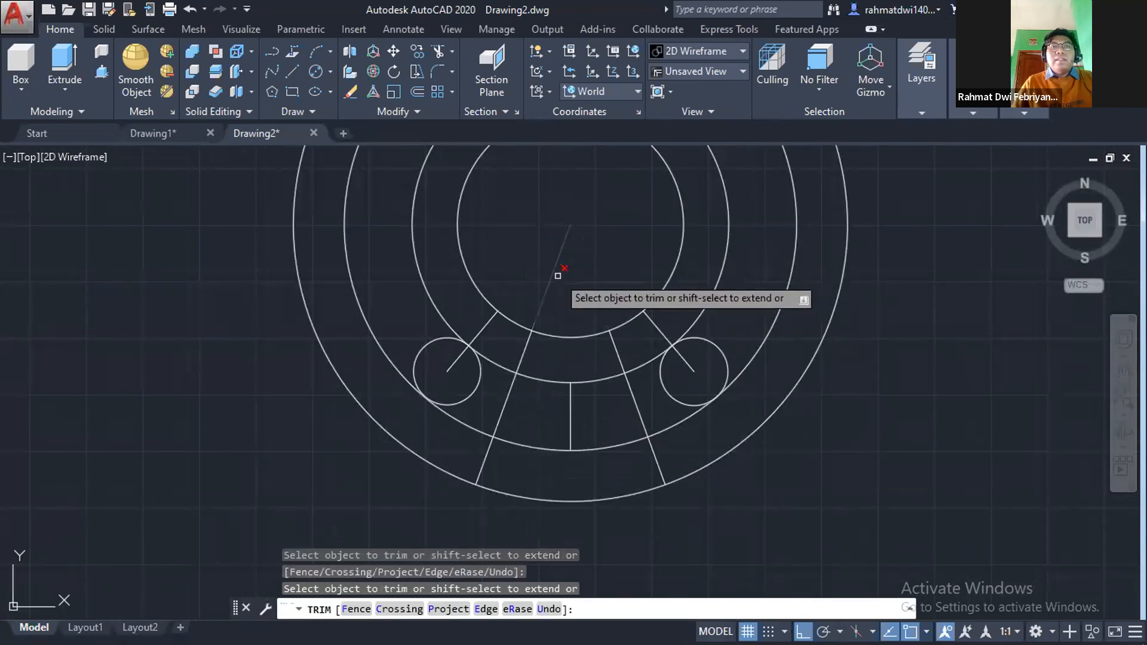
{"action": "left_click", "coordinate": [550, 281]}
{"action": "left_click", "coordinate": [524, 350]}
{"action": "left_click", "coordinate": [658, 329]}
{"action": "left_click", "coordinate": [632, 391]}
{"action": "left_click", "coordinate": [509, 392]}
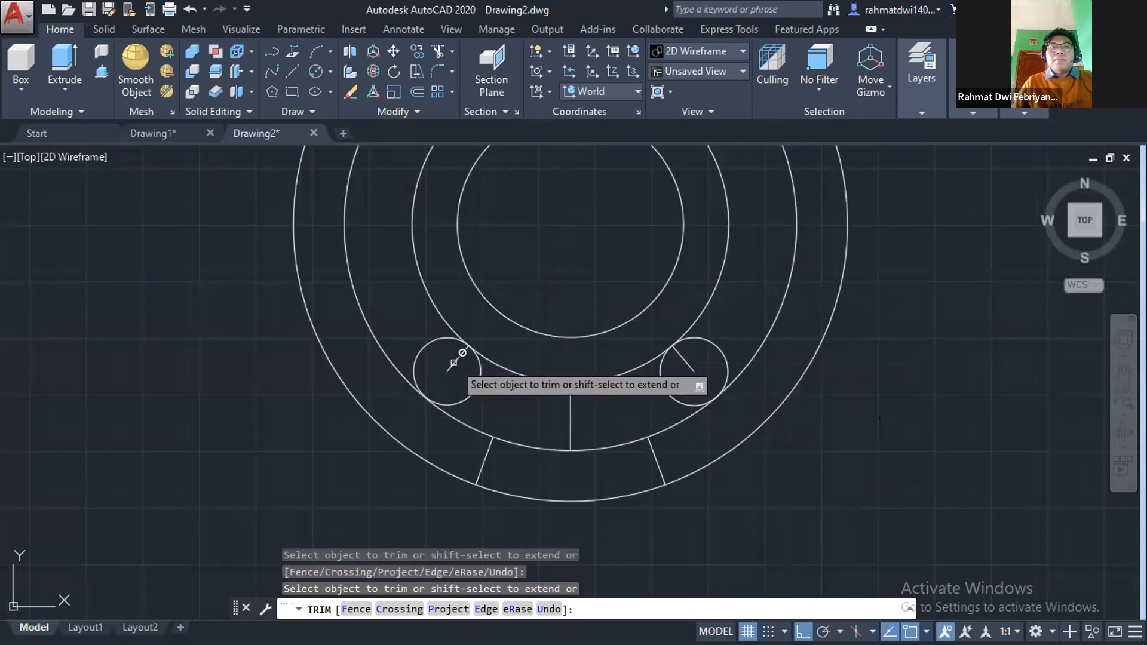
{"action": "key", "text": "Escape"}
Erase the short vertical line and the two leftover line pieces inside the small circles.
{"action": "type", "text": "e"}
{"action": "key", "text": "Return"}
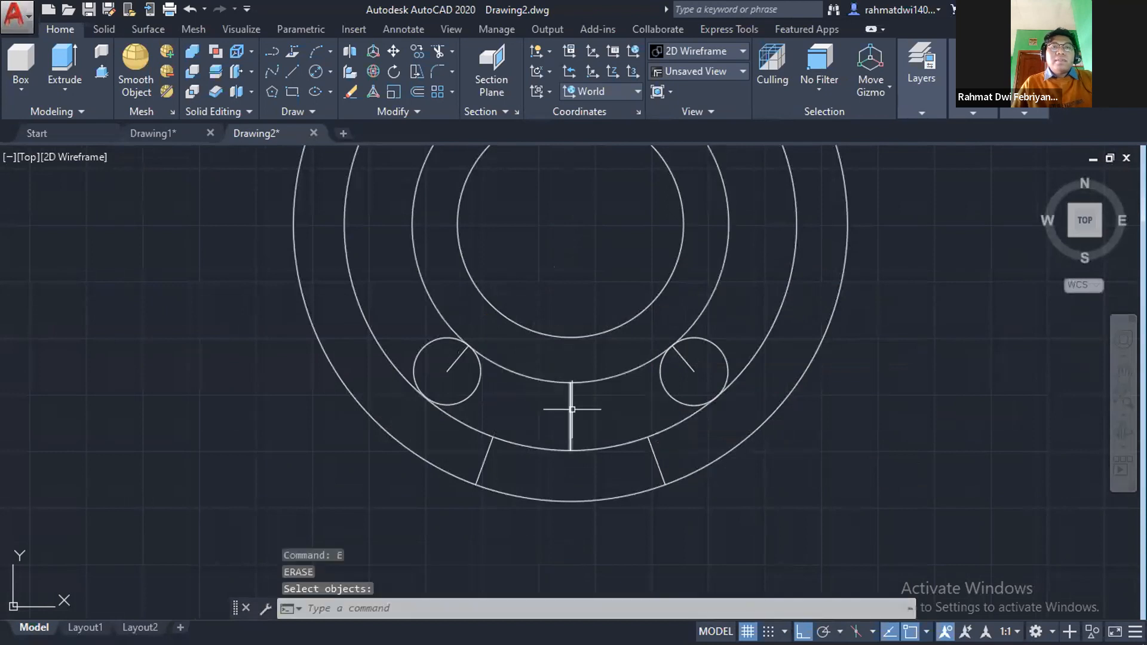
{"action": "left_click", "coordinate": [572, 410]}
{"action": "left_click", "coordinate": [687, 362]}
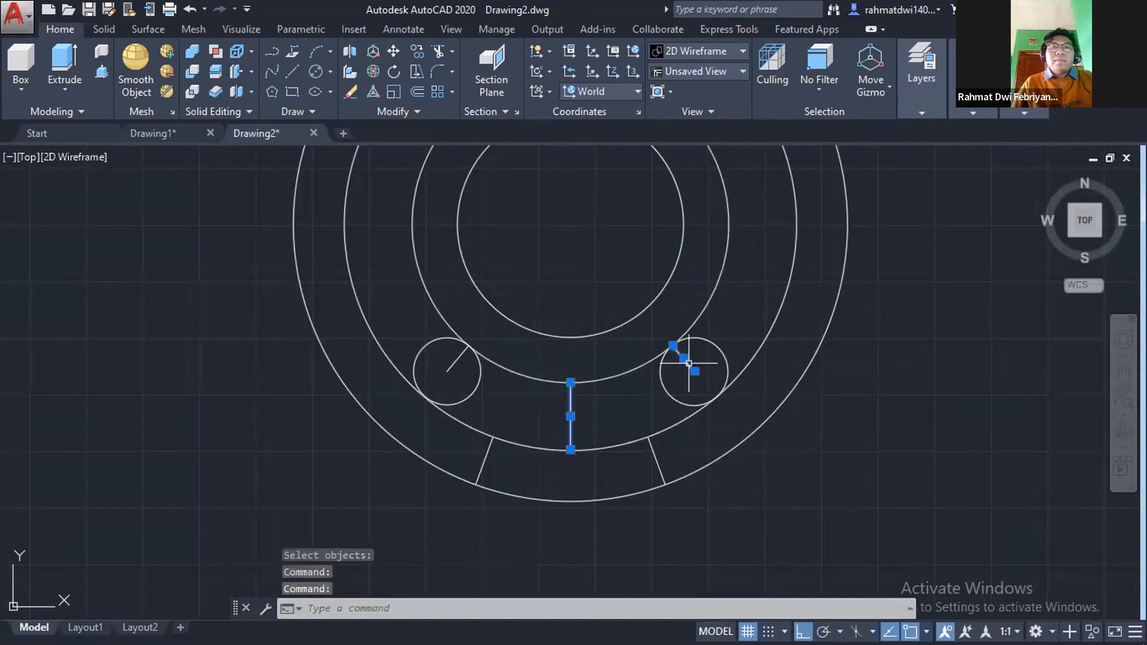
{"action": "left_click", "coordinate": [461, 359]}
{"action": "key", "text": "Delete"}
Trim away the Ø280 and R200 circles outside the lower slot, plus the R200 arc between the left small circle and left short line.
{"action": "scroll", "coordinate": [583, 368], "scroll_direction": "down", "scroll_amount": 2}
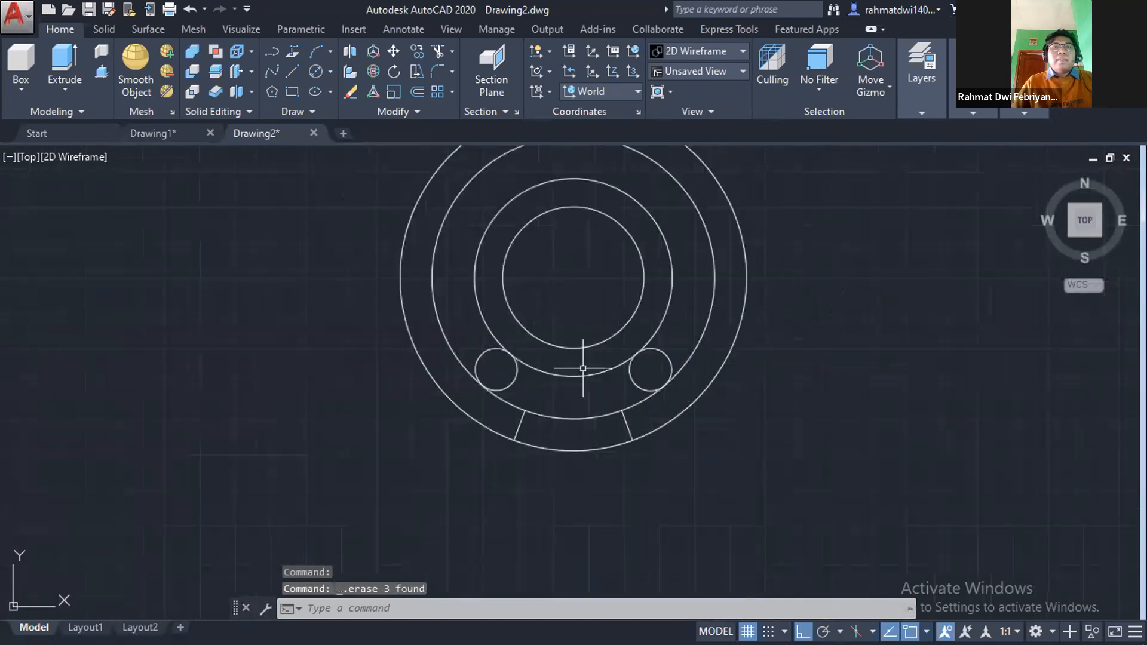
{"action": "middle_click_drag", "start_coordinate": [611, 406], "coordinate": [606, 375]}
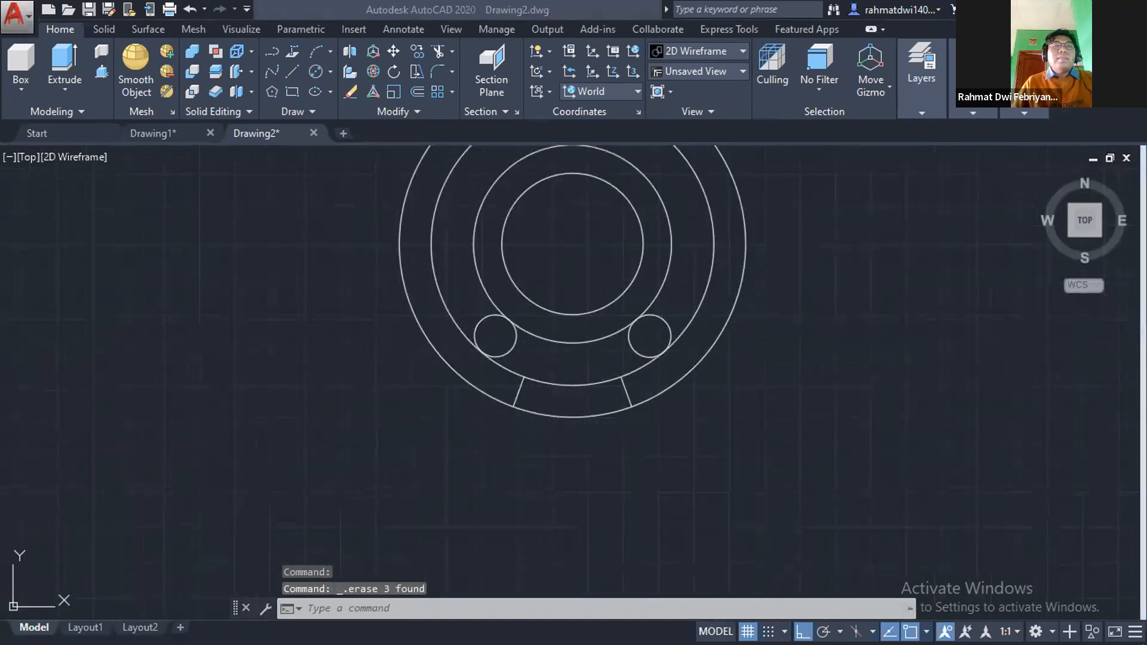
{"action": "type", "text": "tr"}
{"action": "key", "text": "Return"}
{"action": "key", "text": "Return"}
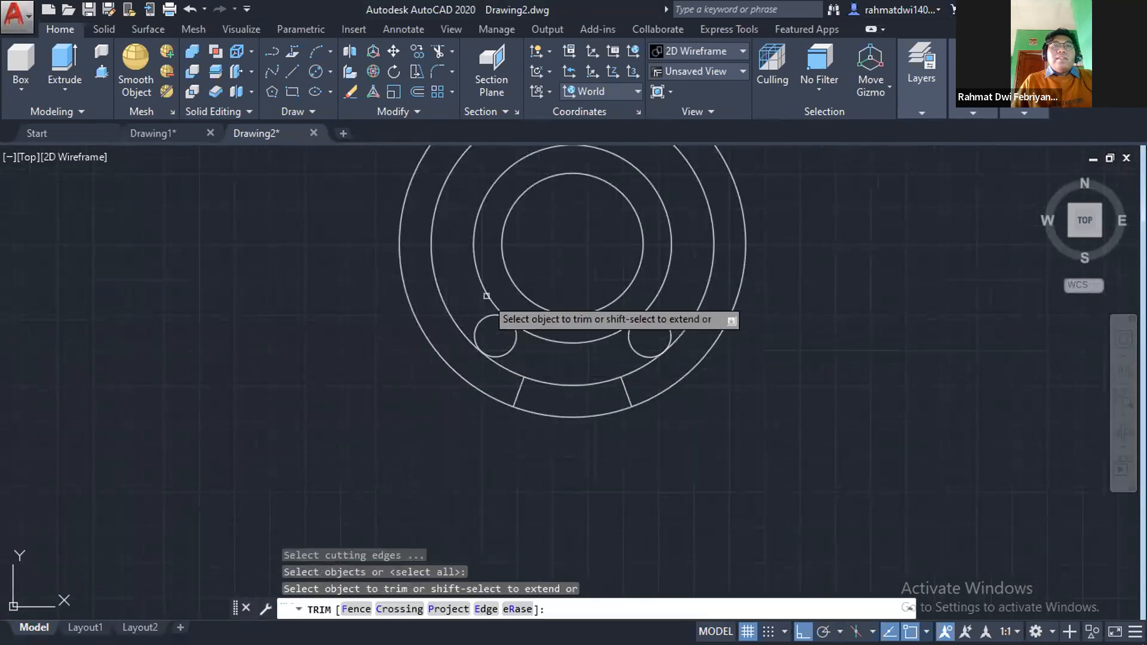
{"action": "left_click", "coordinate": [450, 314]}
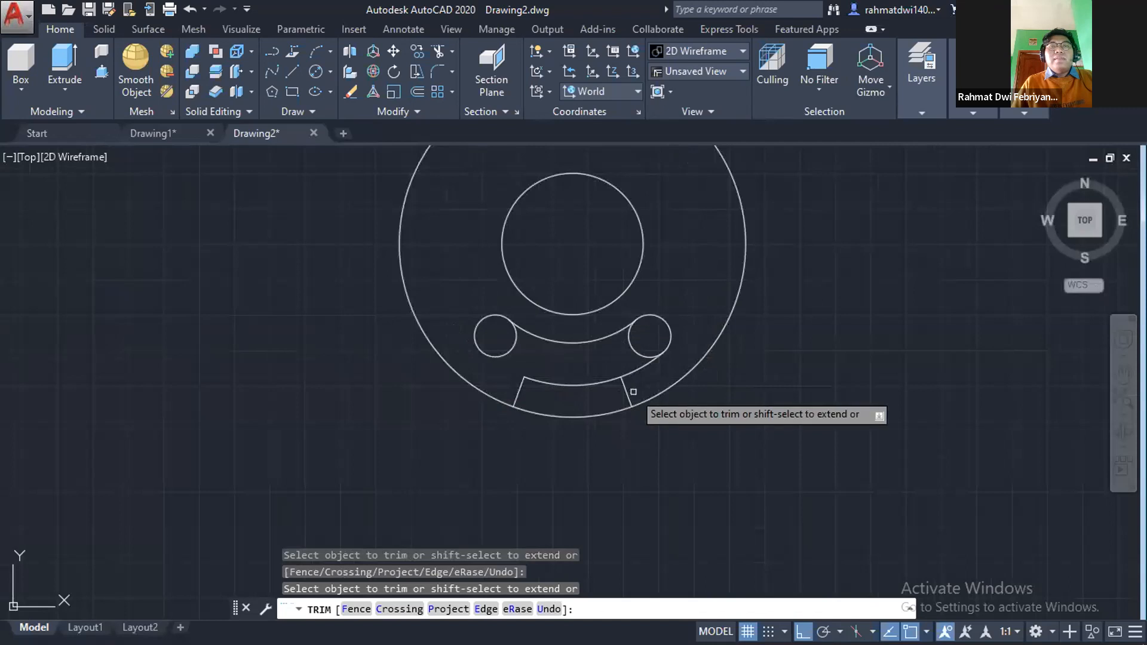
Undo the trims of the Ø280 and R200 circles, checking where the left small circle meets them.
{"action": "key", "text": "ctrl+z"}
{"action": "scroll", "coordinate": [466, 338], "scroll_direction": "up", "scroll_amount": 2}
{"action": "scroll", "coordinate": [478, 352], "scroll_direction": "up", "scroll_amount": 6}
{"action": "scroll", "coordinate": [647, 404], "scroll_direction": "down", "scroll_amount": 1}
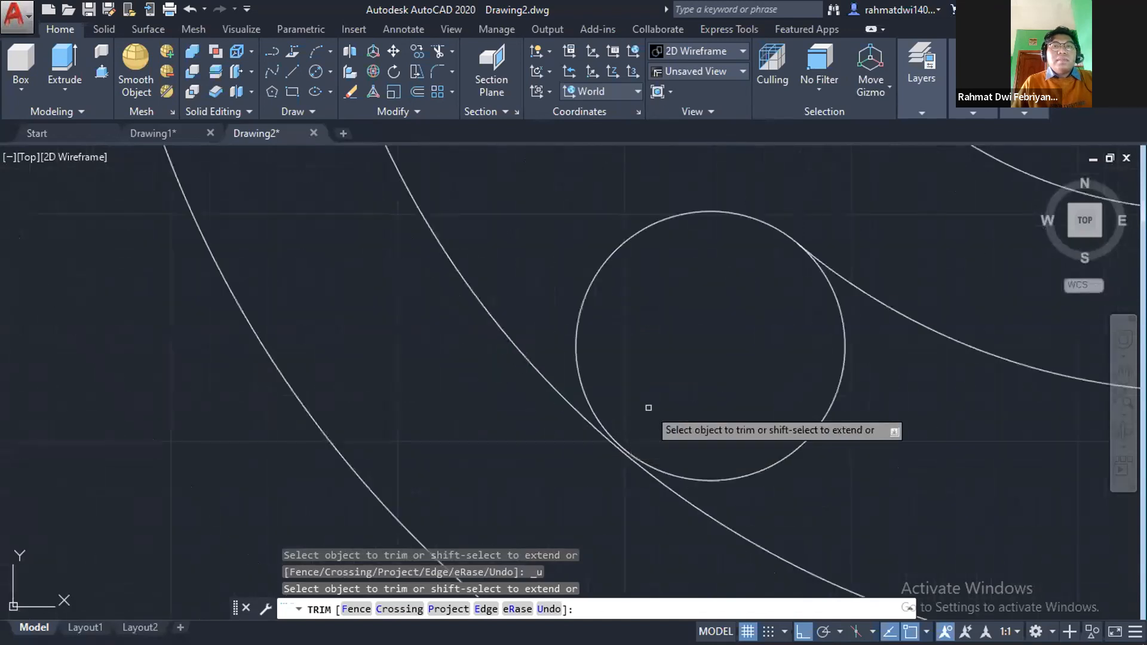
{"action": "scroll", "coordinate": [804, 302], "scroll_direction": "down", "scroll_amount": 5}
{"action": "key", "text": "ctrl+z"}
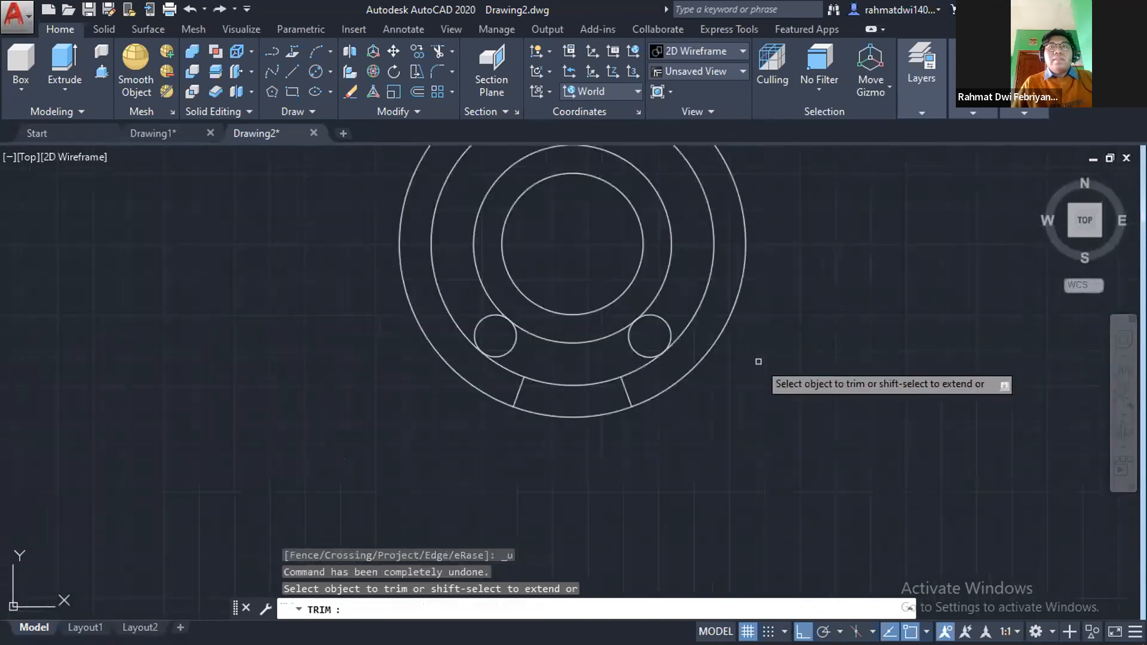
Undo the erasure, the line trims, the 70° and 110° lines and both small slot-end circles.
{"action": "key", "text": "Escape"}
{"action": "key", "text": "ctrl+z"}
{"action": "key", "text": "ctrl+z"}
{"action": "key", "text": "ctrl+z"}
{"action": "key", "text": "ctrl+z"}
{"action": "key", "text": "ctrl+z"}
{"action": "key", "text": "ctrl+z"}
{"action": "key", "text": "ctrl+z"}
{"action": "key", "text": "ctrl+z"}
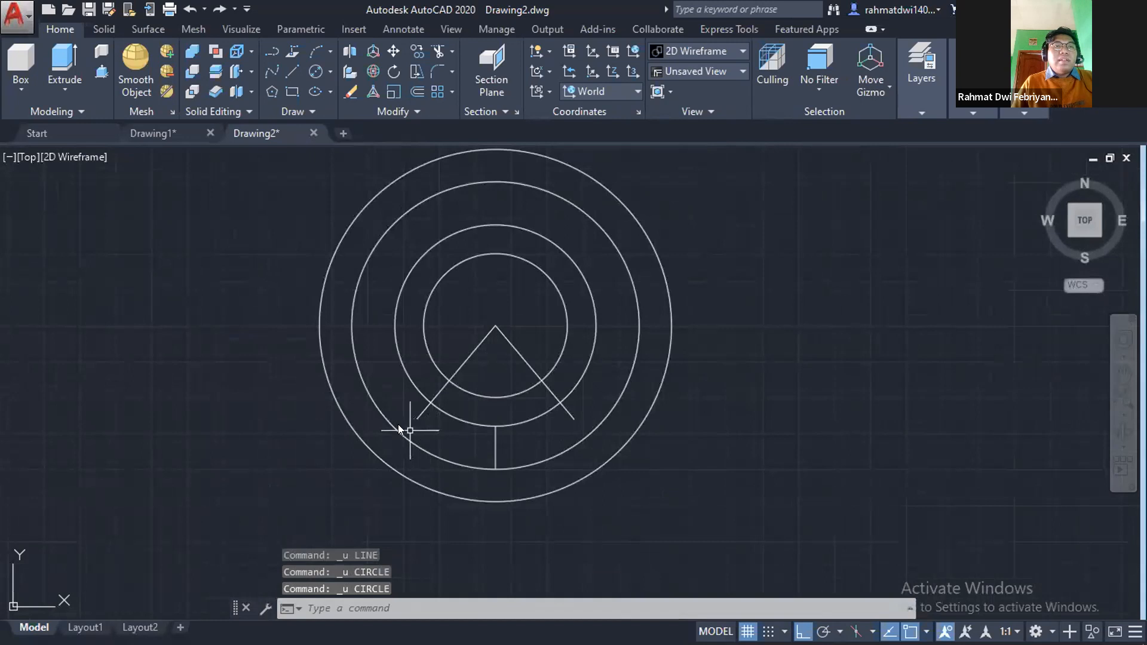
{"action": "type", "text": "c"}
{"action": "key", "text": "Return"}
{"action": "left_click", "coordinate": [417, 418]}
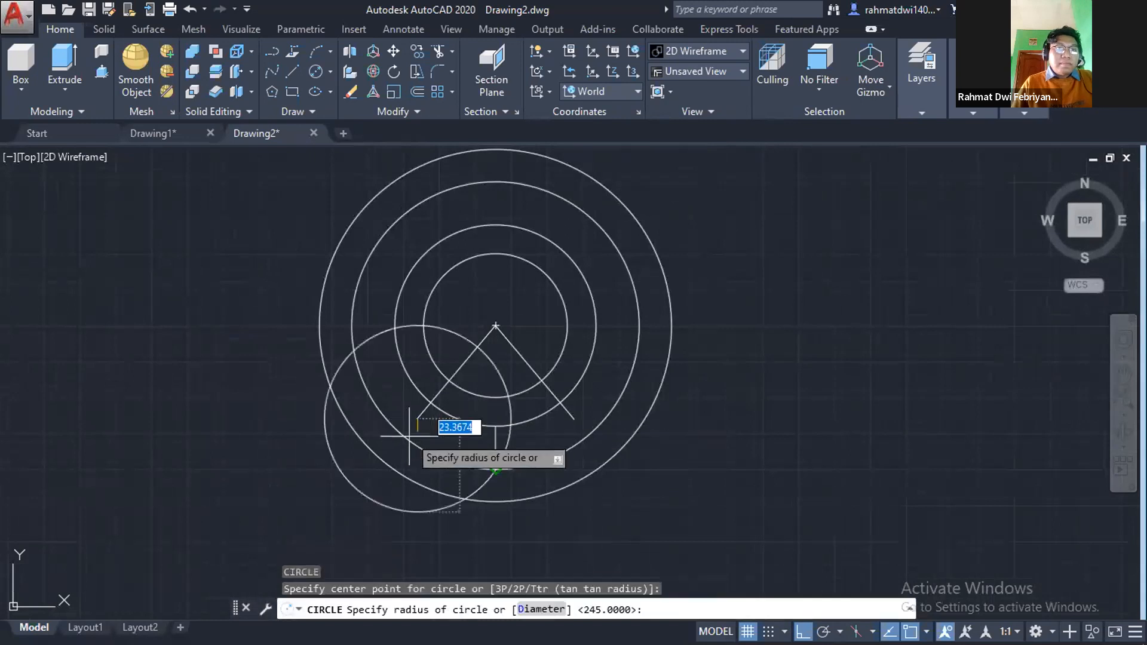
{"action": "key", "text": "Escape"}
Erase the lower-left angled line and redraw it from the common center, 170 long at an angle of 130°.
{"action": "left_click", "coordinate": [456, 371]}
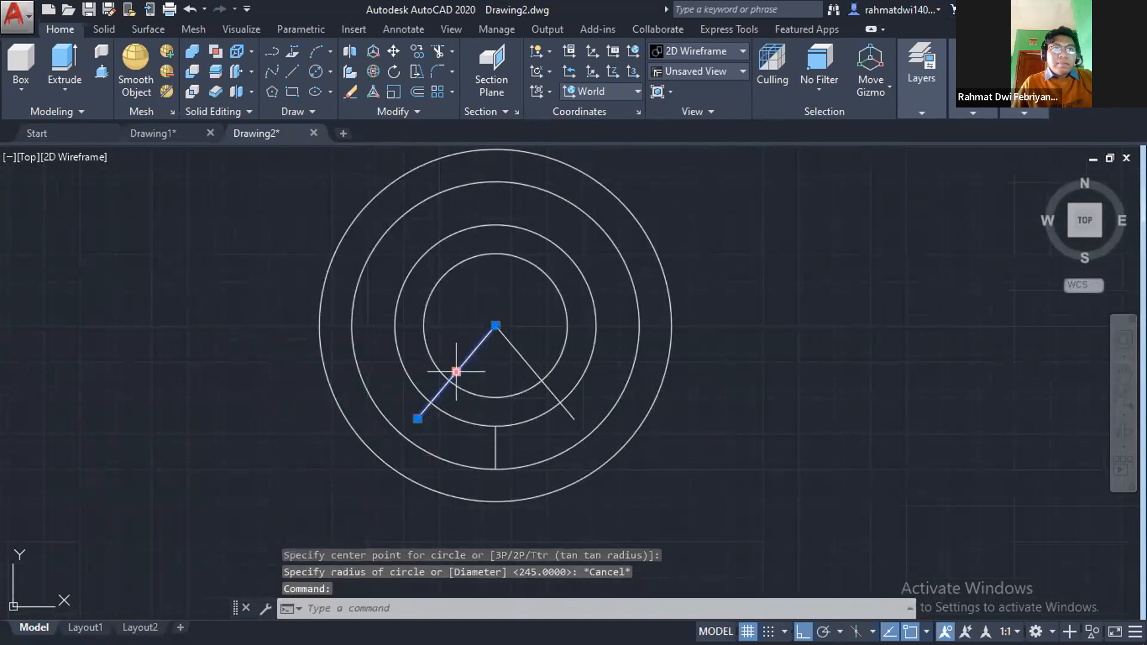
{"action": "key", "text": "Delete"}
{"action": "type", "text": "l"}
{"action": "key", "text": "Return"}
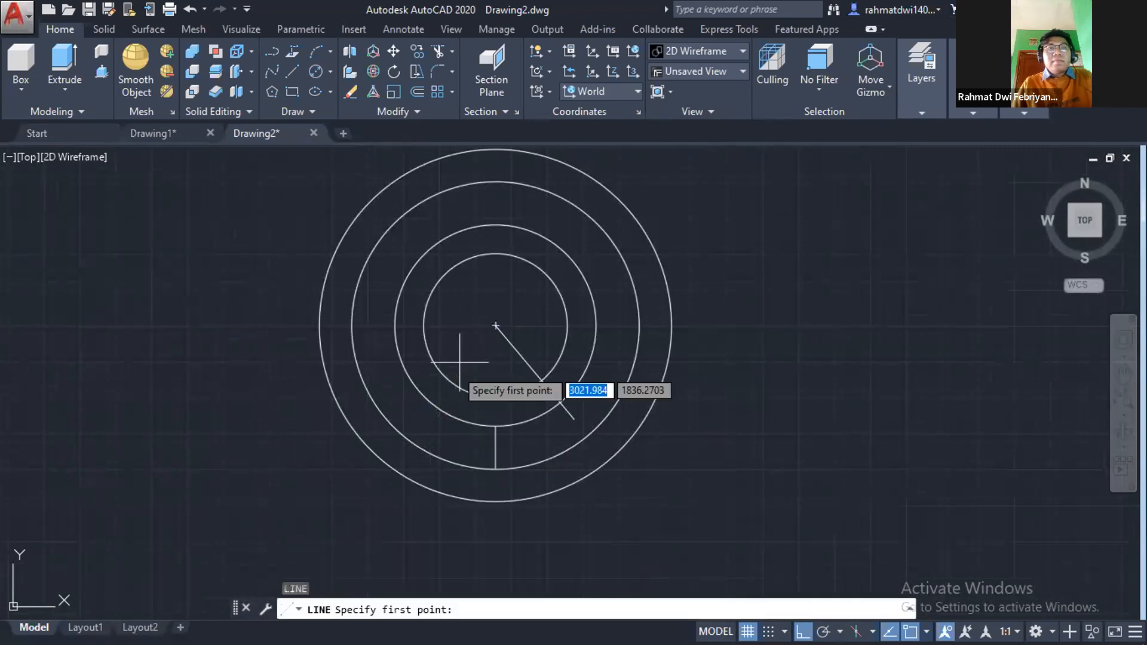
{"action": "left_click", "coordinate": [496, 326]}
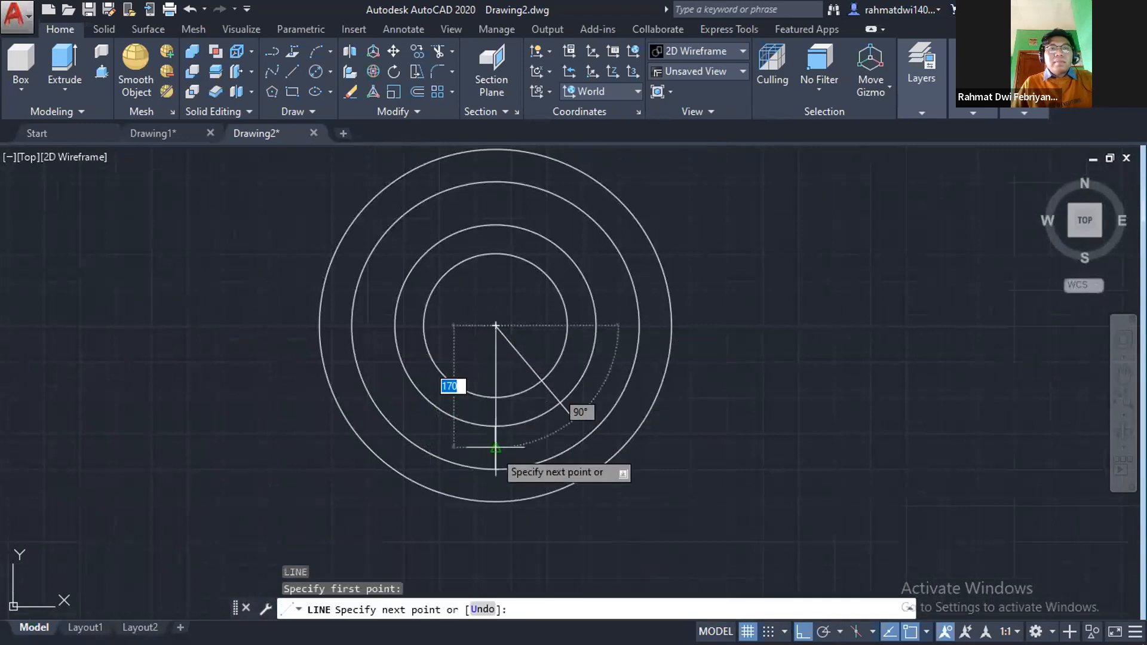
{"action": "key", "text": "Tab"}
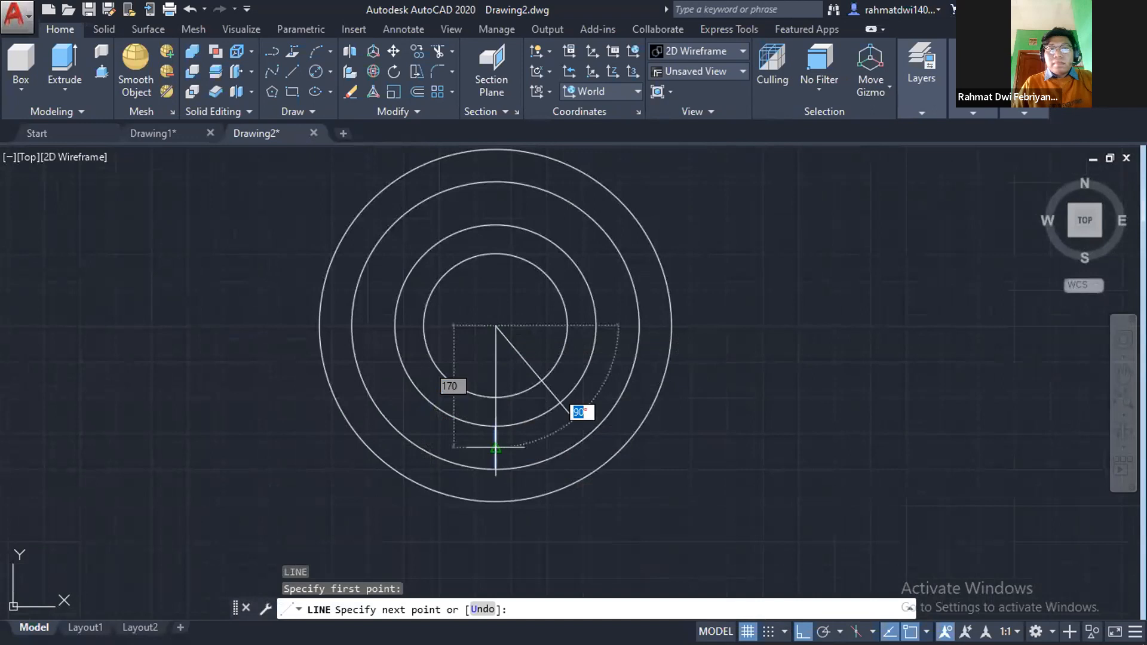
{"action": "type", "text": "130"}
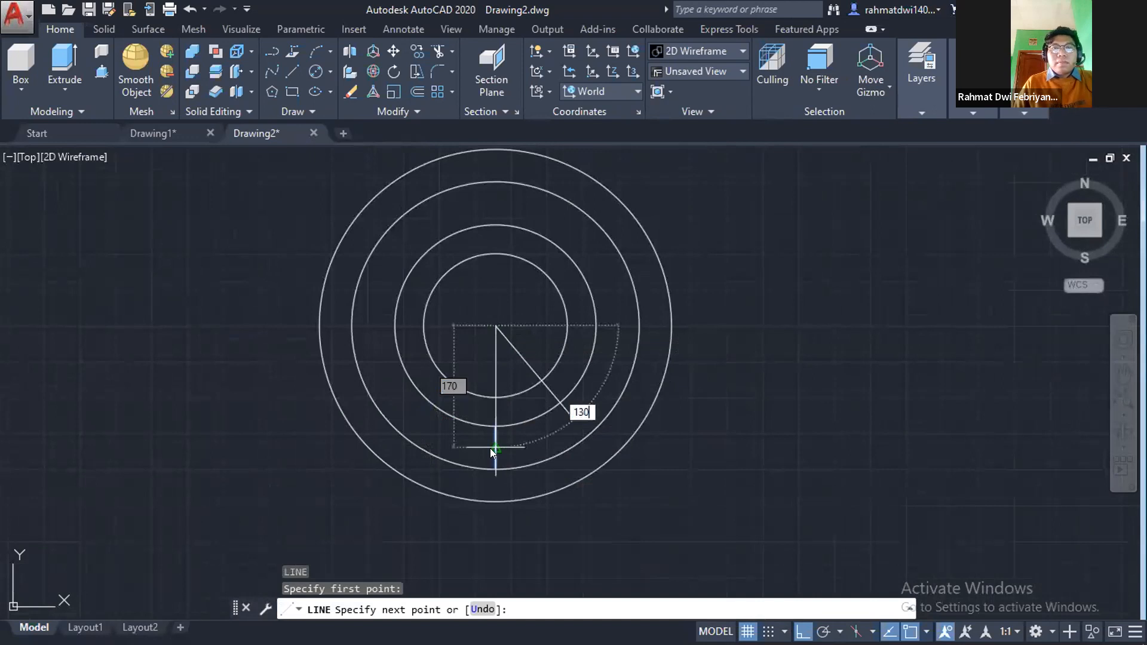
{"action": "key", "text": "Return"}
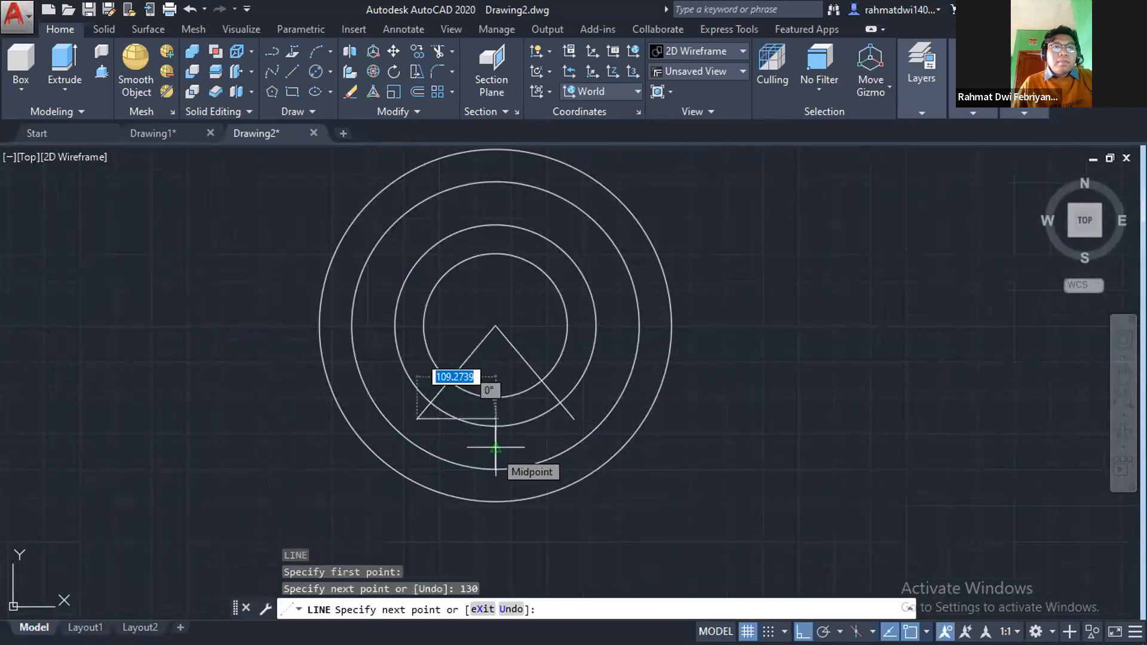
{"action": "key", "text": "Escape"}
Draw a radius 30 circle centered on the lower-left angled line's end, reaching that line's intersection with the Ø280 circle.
{"action": "type", "text": "c"}
{"action": "key", "text": "Return"}
{"action": "left_click", "coordinate": [417, 419]}
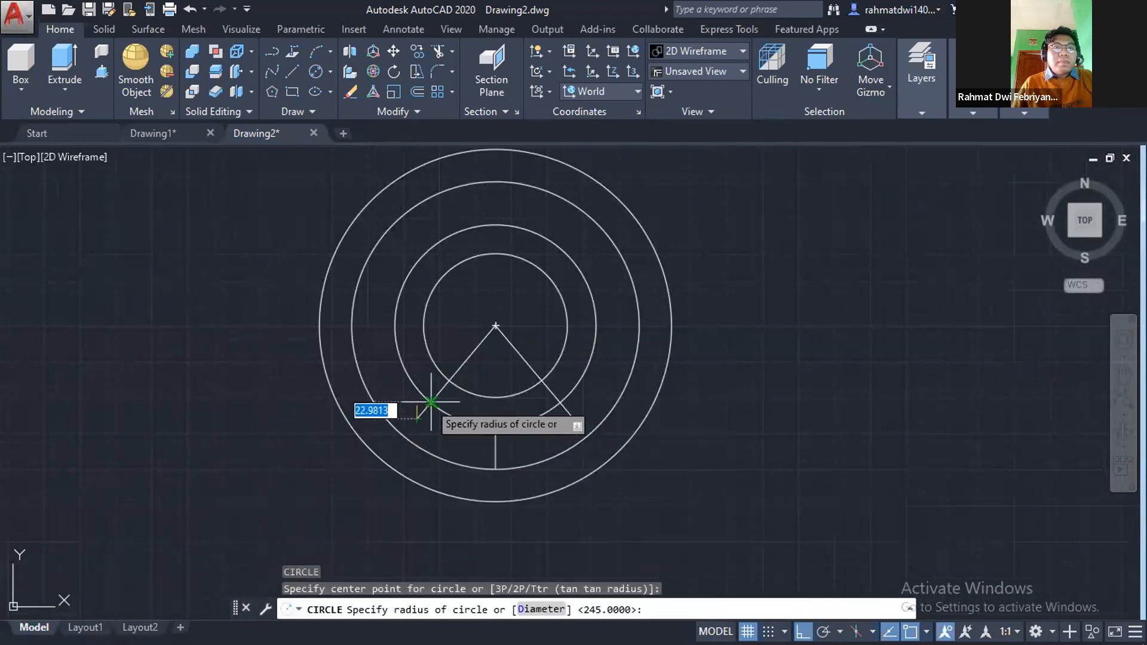
{"action": "left_click", "coordinate": [430, 402]}
Draw a matching radius 30 circle centered on the end of the lower-right angled line.
{"action": "scroll", "coordinate": [442, 394], "scroll_direction": "up", "scroll_amount": 6}
{"action": "scroll", "coordinate": [508, 388], "scroll_direction": "down", "scroll_amount": 3}
{"action": "middle_click_drag", "start_coordinate": [572, 381], "coordinate": [508, 347]}
{"action": "type", "text": "c"}
{"action": "key", "text": "Return"}
{"action": "left_click", "coordinate": [674, 325]}
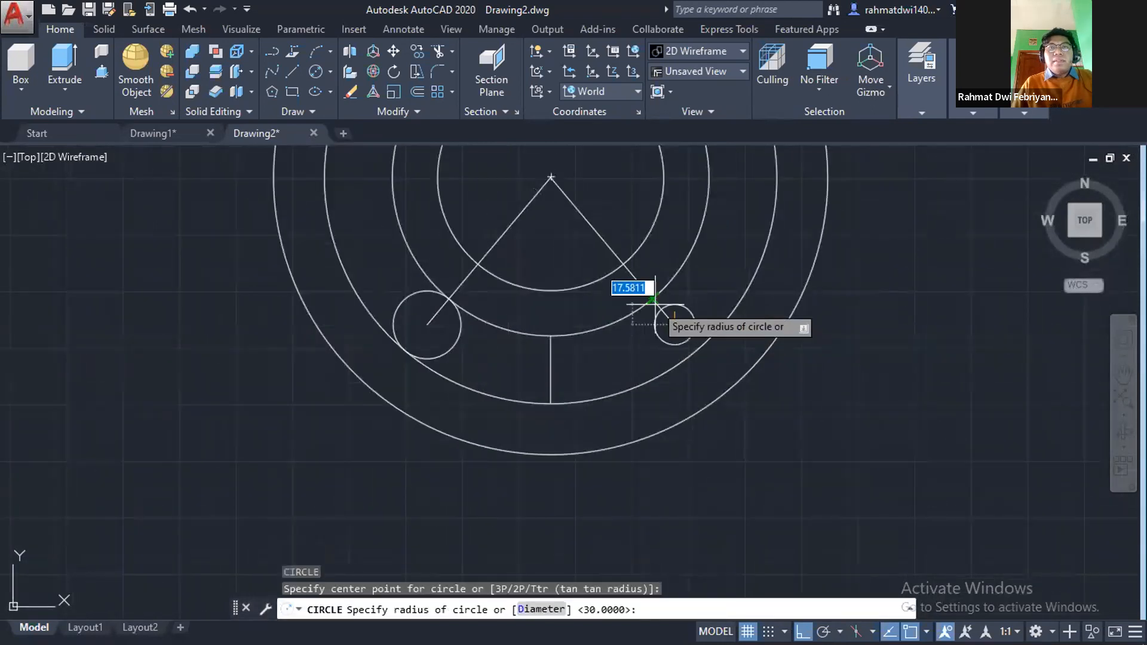
{"action": "key", "text": "Return"}
{"action": "key", "text": "Escape"}
Draw a line from the common center down to the R245 circle at an angle of 110°.
{"action": "scroll", "coordinate": [557, 356], "scroll_direction": "down", "scroll_amount": 4}
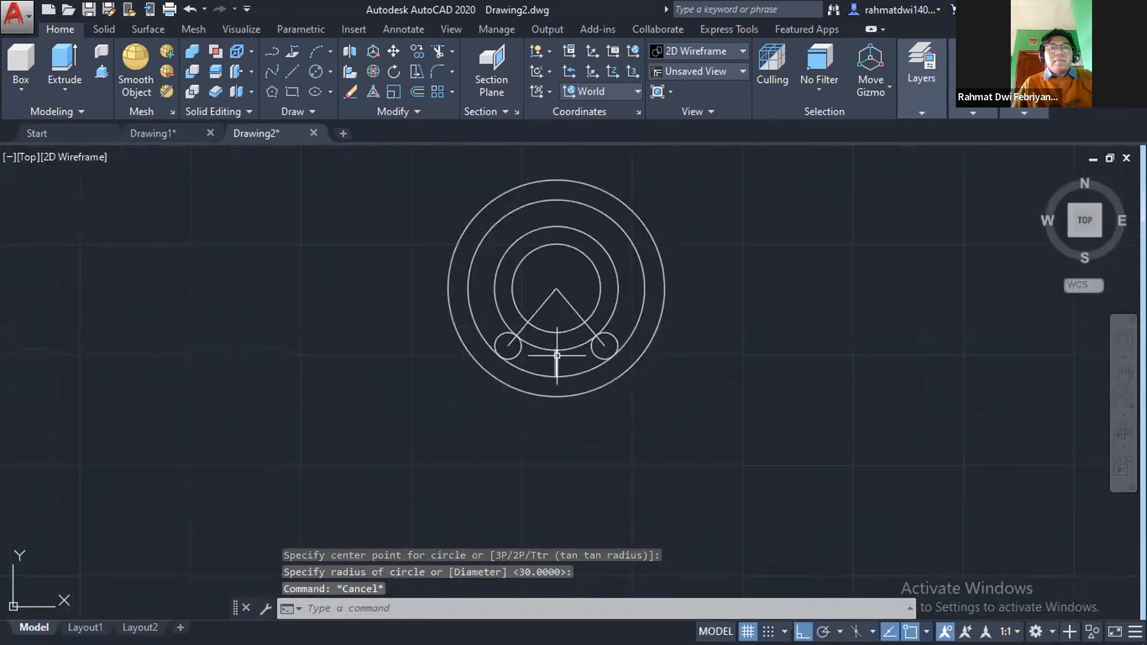
{"action": "type", "text": "l"}
{"action": "key", "text": "Return"}
{"action": "left_click", "coordinate": [556, 289]}
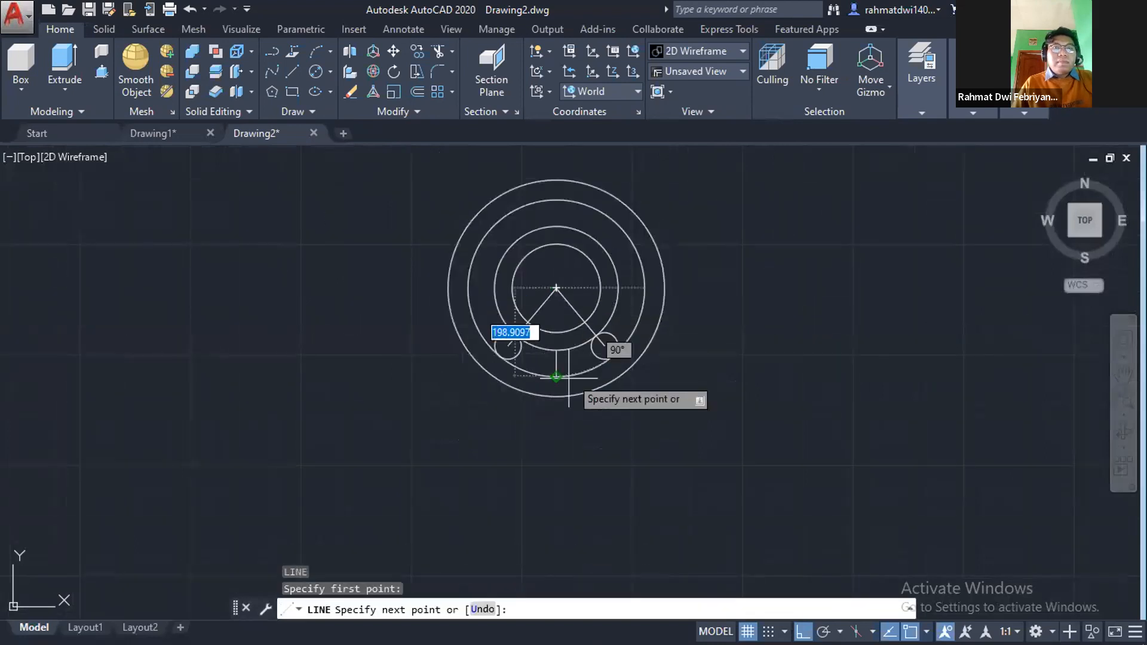
{"action": "key", "text": "Tab"}
{"action": "type", "text": "110"}
{"action": "key", "text": "Return"}
{"action": "key", "text": "Return"}
Draw a second line from the common center, 245 long at an angle of 70°.
{"action": "key", "text": "Return"}
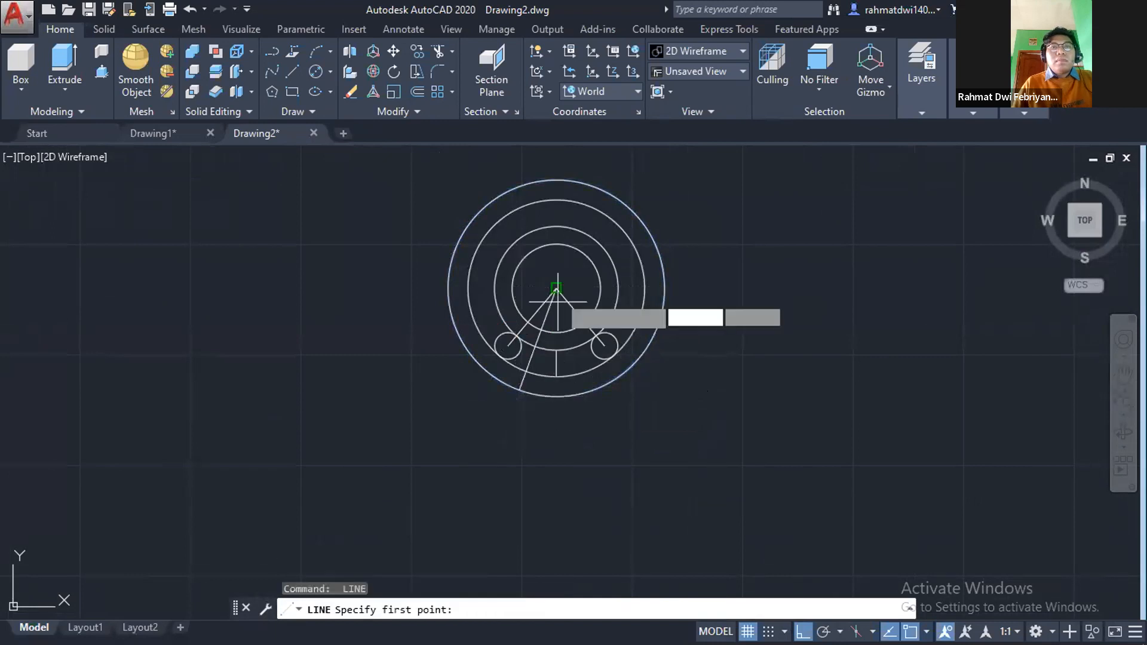
{"action": "left_click", "coordinate": [556, 289]}
{"action": "key", "text": "Tab"}
{"action": "type", "text": "7"}
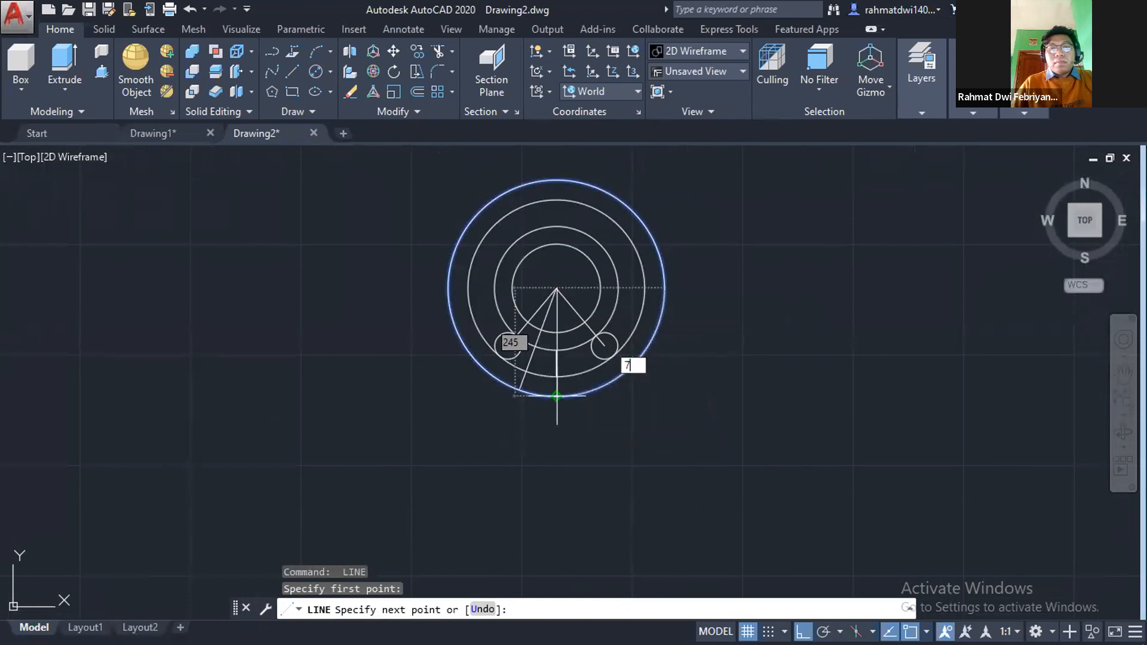
{"action": "type", "text": "0"}
{"action": "key", "text": "Return"}
{"action": "key", "text": "Escape"}
Erase the short vertical line between the Ø280 and R200 circles.
{"action": "scroll", "coordinate": [562, 370], "scroll_direction": "up", "scroll_amount": 5}
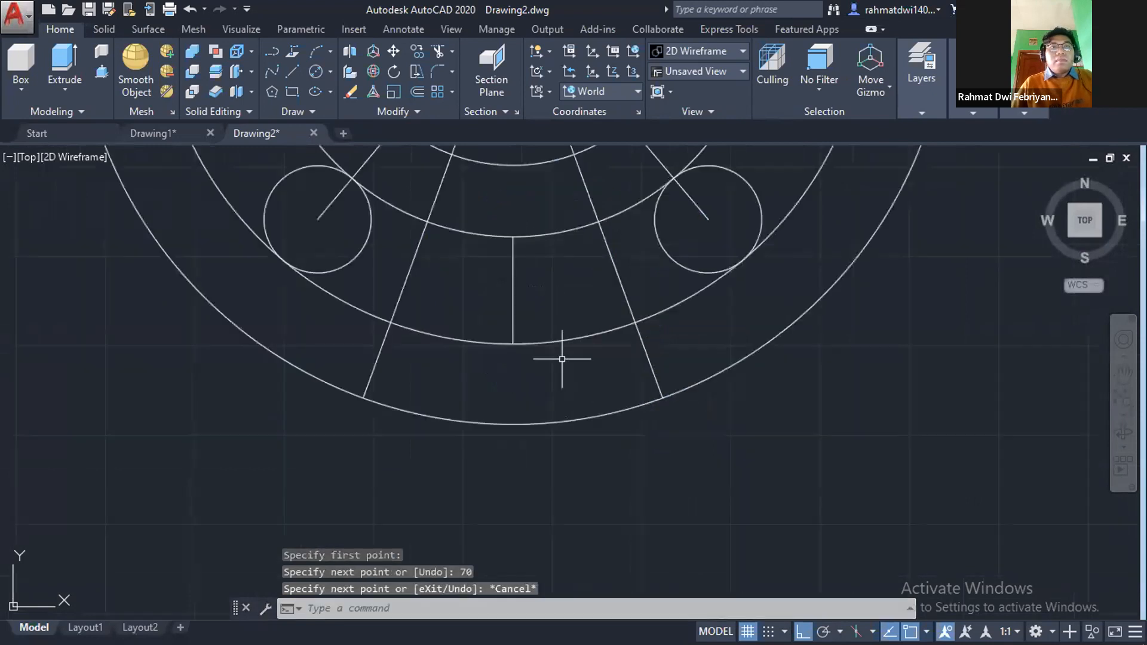
{"action": "left_click", "coordinate": [513, 287]}
{"action": "key", "text": "Delete"}
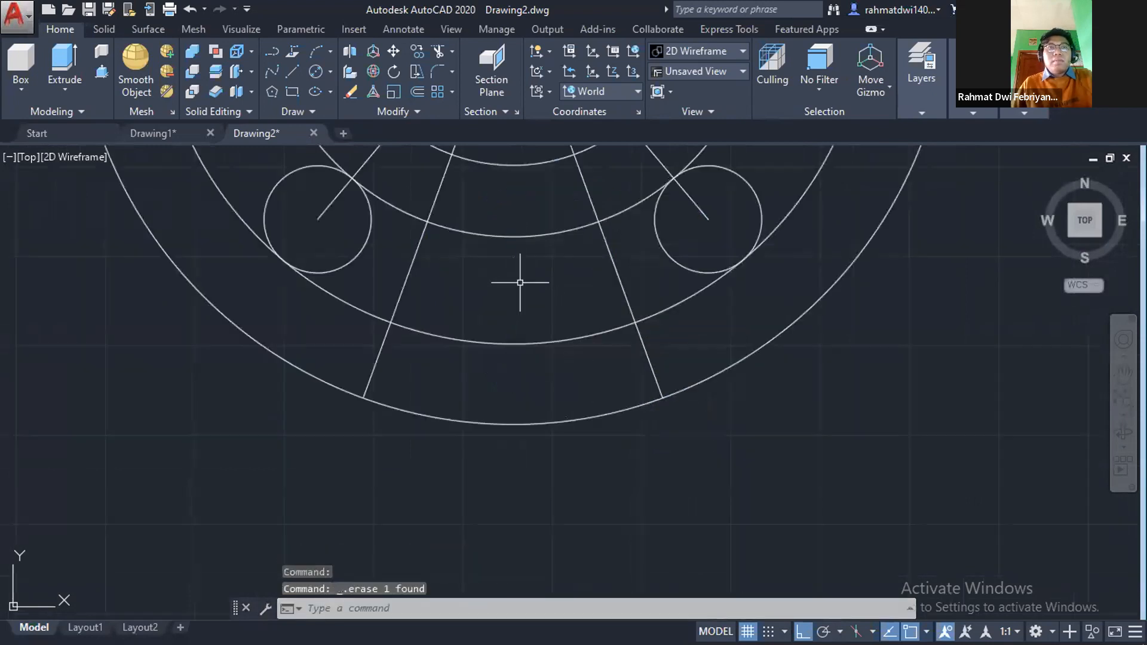
Trim away the parts of all four angled lines inside the Ø200 circle.
{"action": "scroll", "coordinate": [484, 298], "scroll_direction": "down", "scroll_amount": 4}
{"action": "type", "text": "tr"}
{"action": "key", "text": "Return"}
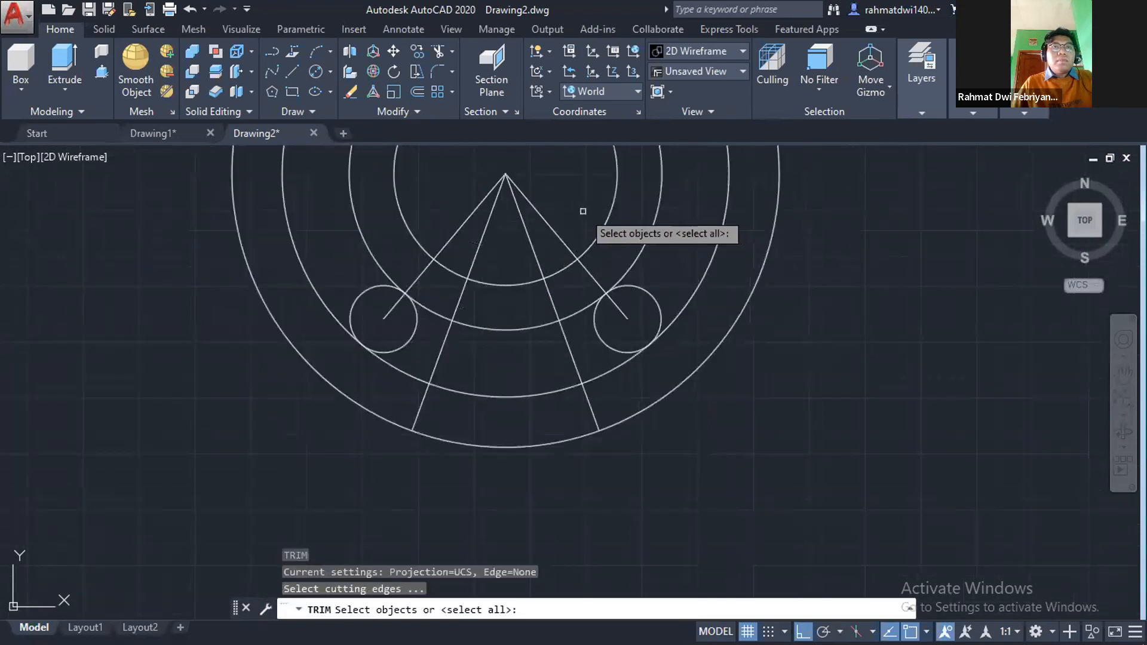
{"action": "key", "text": "Return"}
{"action": "left_click", "coordinate": [471, 213]}
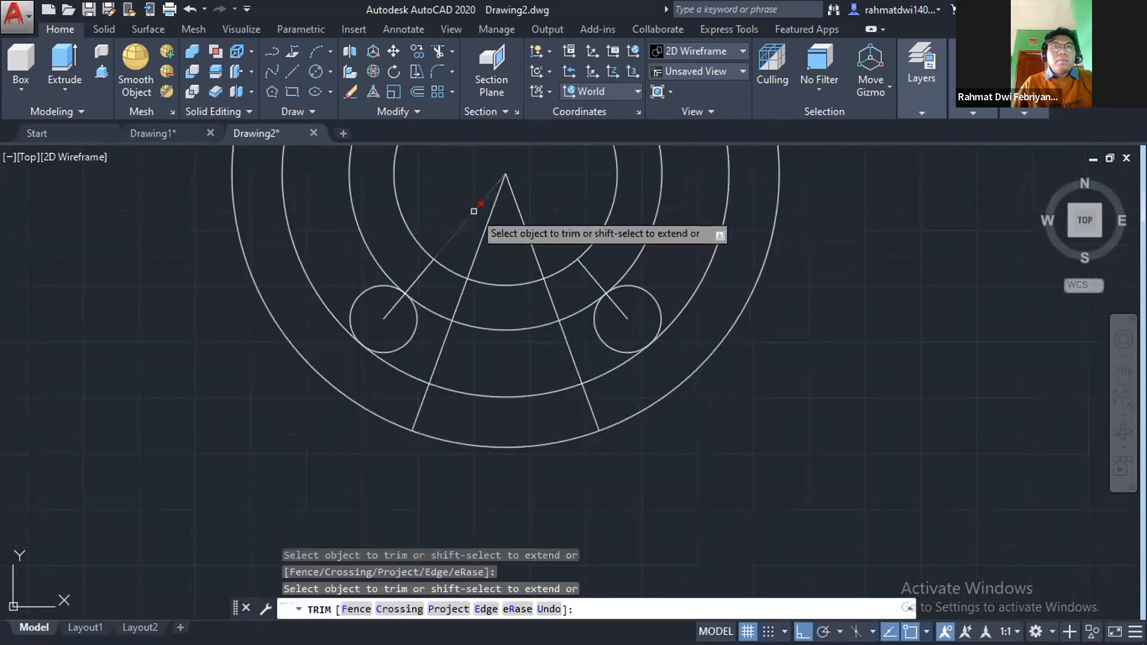
{"action": "left_click", "coordinate": [486, 225]}
{"action": "left_click", "coordinate": [525, 218]}
Trim away the parts of the four angled lines between the Ø200 and Ø280 circles.
{"action": "left_click", "coordinate": [427, 270]}
{"action": "left_click", "coordinate": [423, 274]}
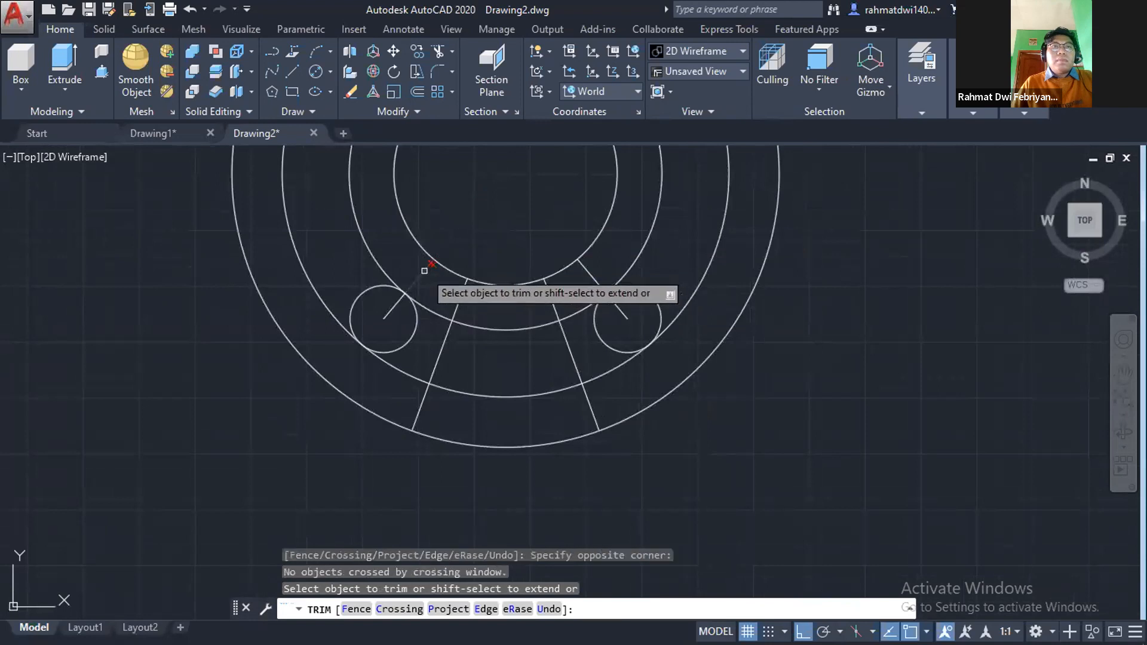
{"action": "left_click", "coordinate": [460, 297]}
{"action": "left_click", "coordinate": [549, 292]}
{"action": "left_click", "coordinate": [597, 280]}
Trim the 70° and 110° lines between the Ø280 and R200 circles.
{"action": "left_click", "coordinate": [563, 341]}
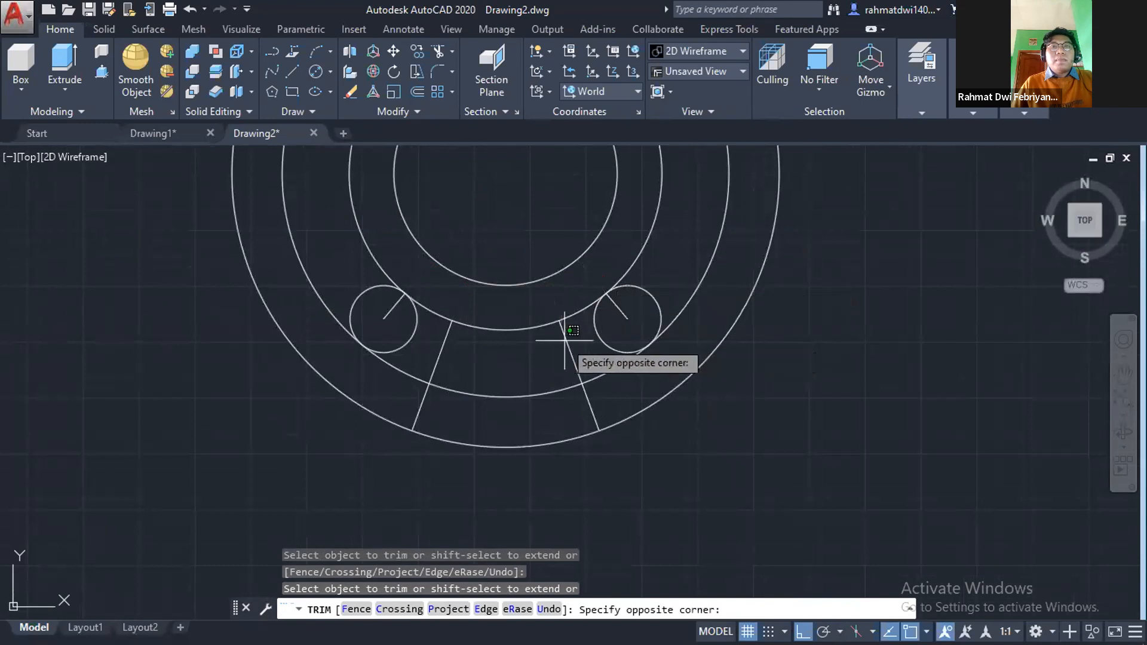
{"action": "left_click", "coordinate": [569, 339]}
{"action": "left_click", "coordinate": [443, 350]}
{"action": "key", "text": "Escape"}
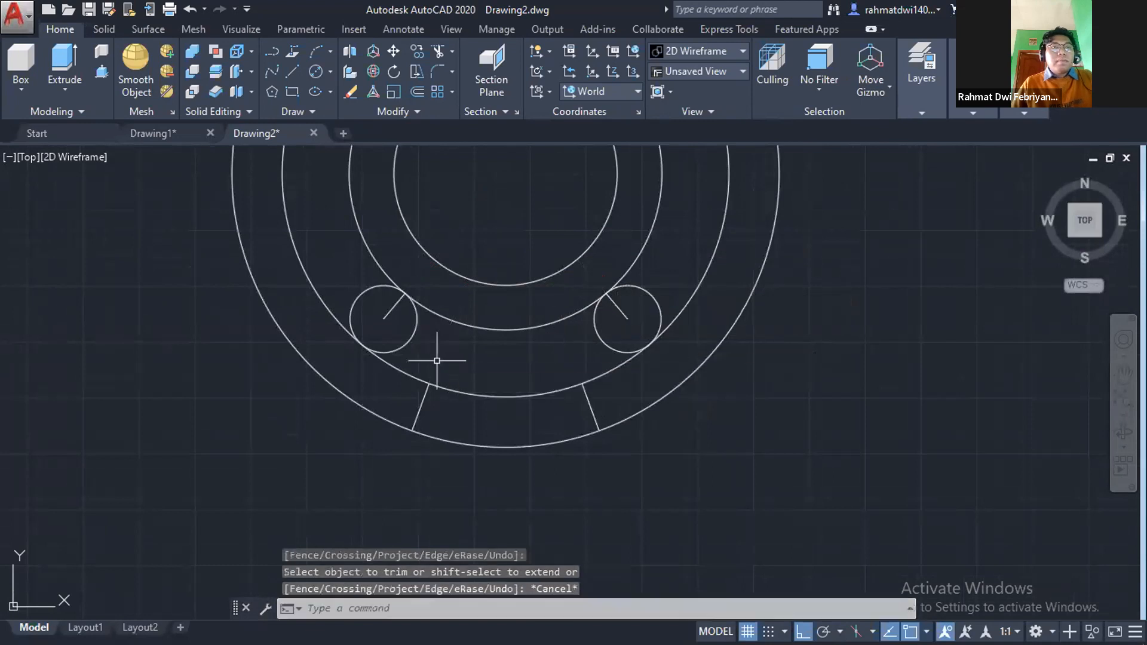
Erase the two leftover line stubs inside the small slot-end circles.
{"action": "type", "text": "e"}
{"action": "key", "text": "Return"}
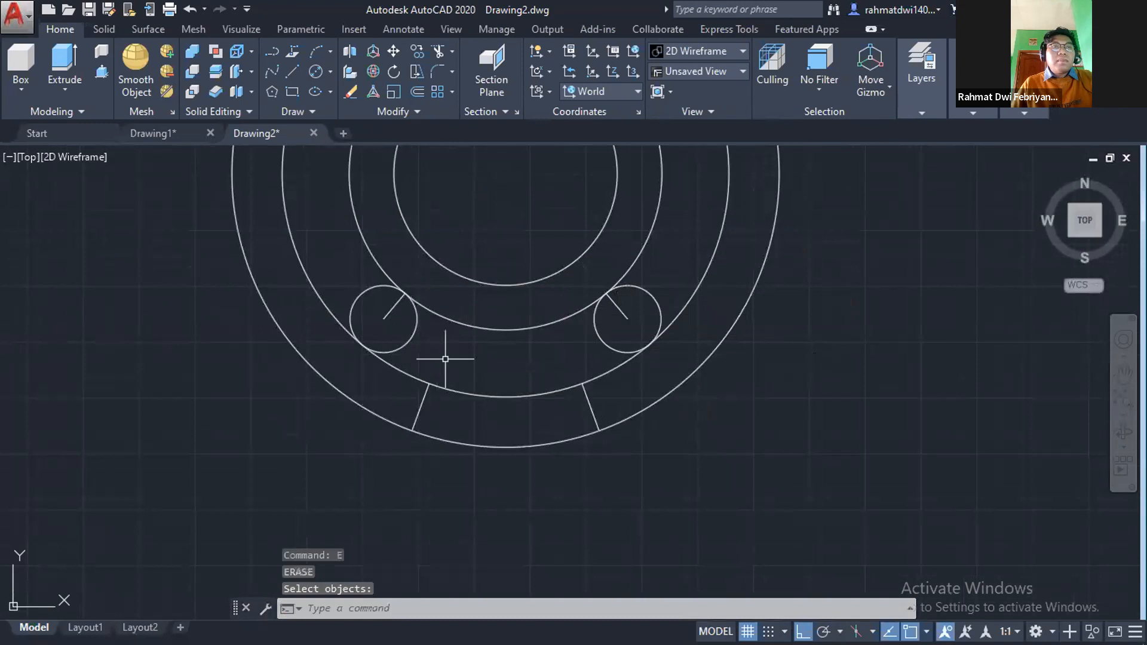
{"action": "key", "text": "Return"}
{"action": "left_click", "coordinate": [392, 308]}
{"action": "left_click", "coordinate": [622, 313]}
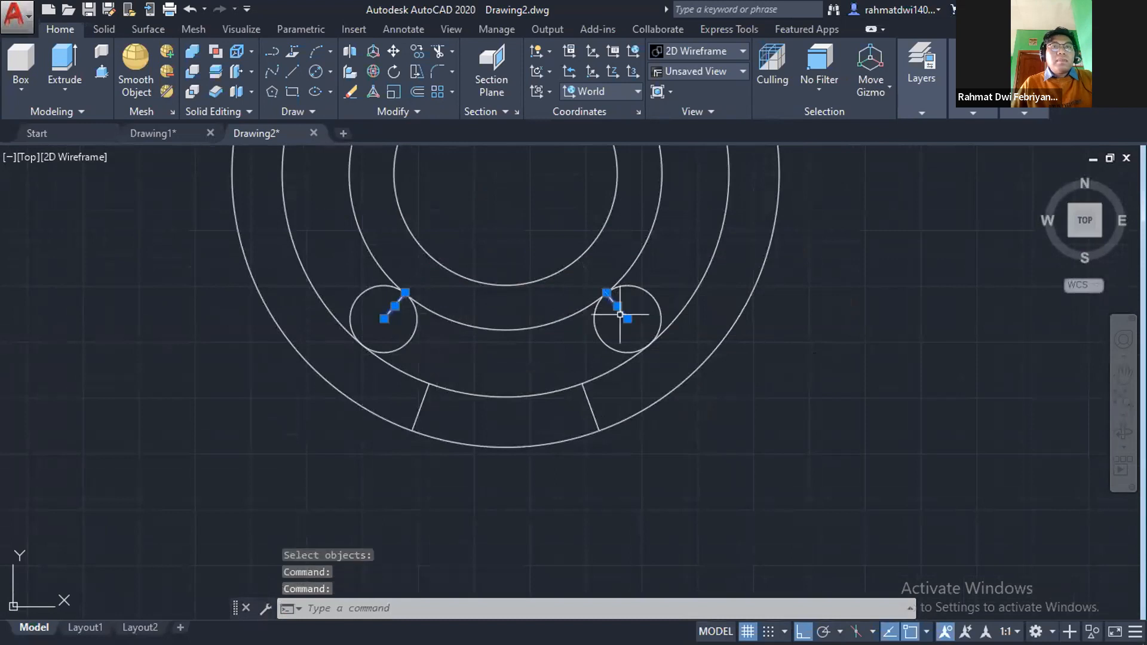
{"action": "key", "text": "Delete"}
Trim the Ø280 and R200 circles outside the slot and the R245 arc between the two short lines.
{"action": "scroll", "coordinate": [552, 363], "scroll_direction": "down", "scroll_amount": 4}
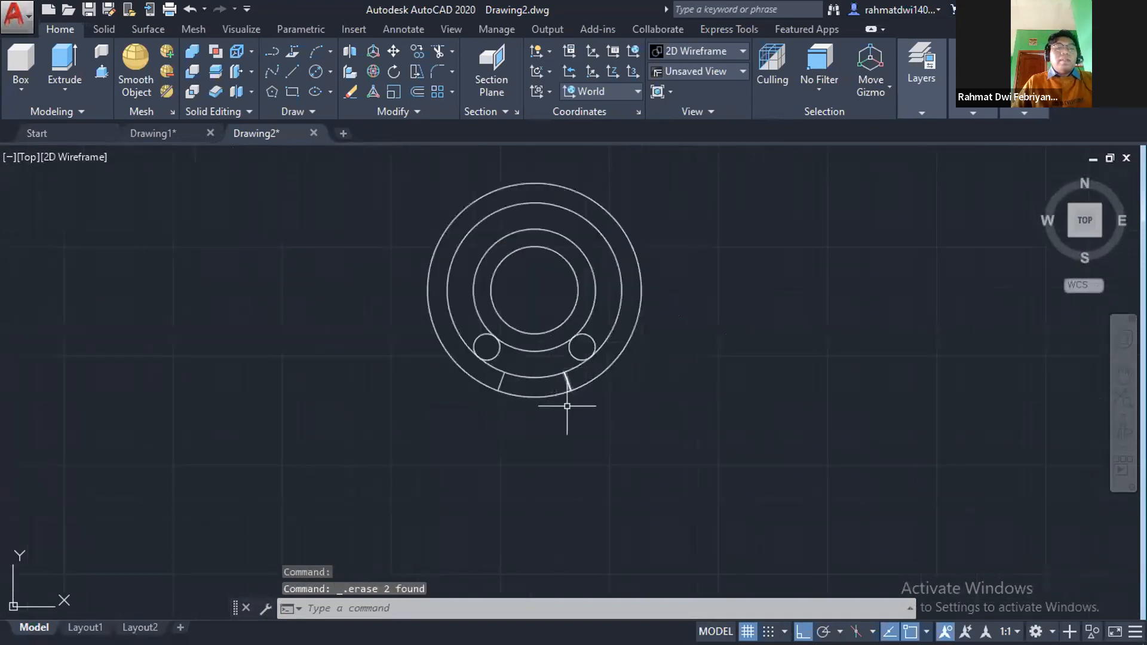
{"action": "type", "text": "tr"}
{"action": "key", "text": "Return"}
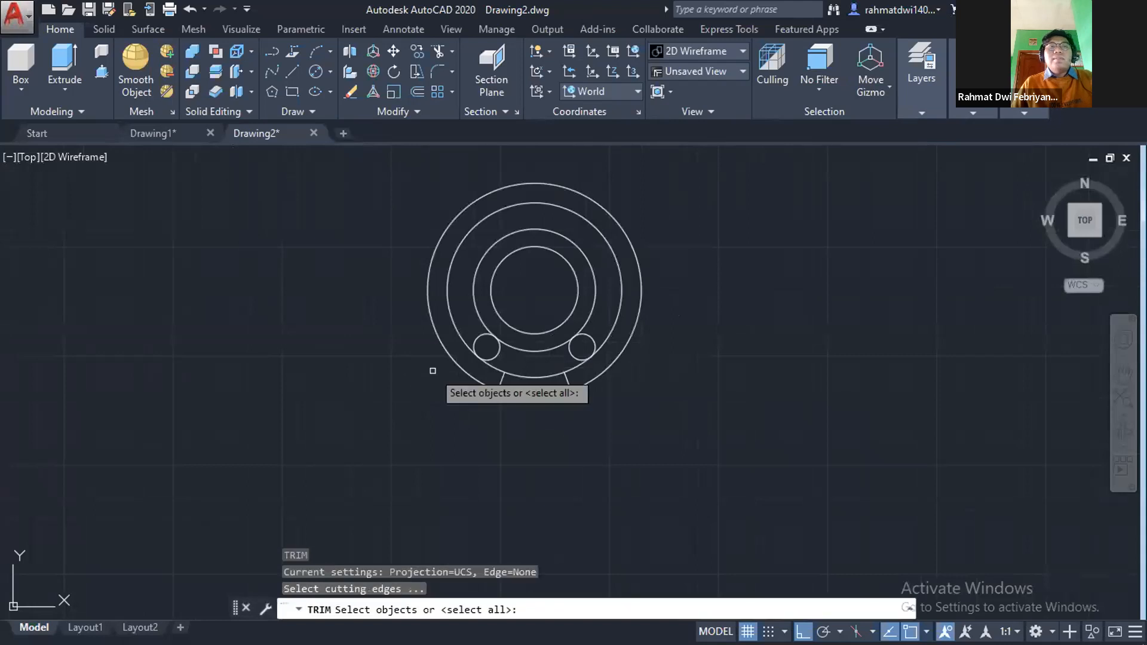
{"action": "key", "text": "Return"}
{"action": "left_click", "coordinate": [447, 291]}
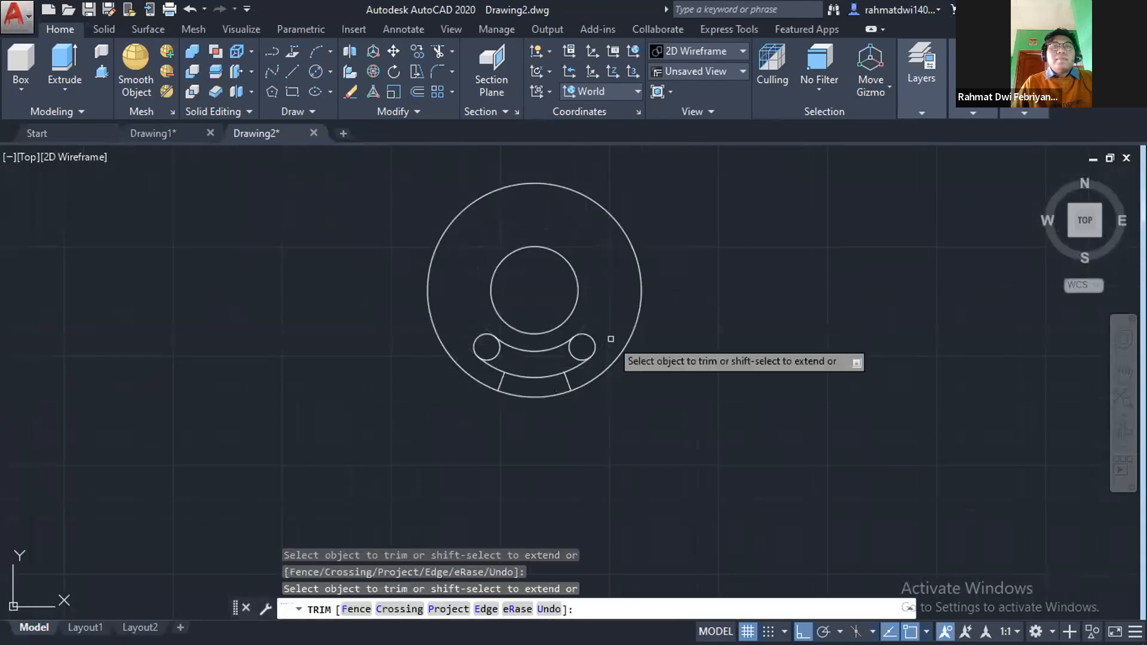
{"action": "left_click", "coordinate": [534, 397]}
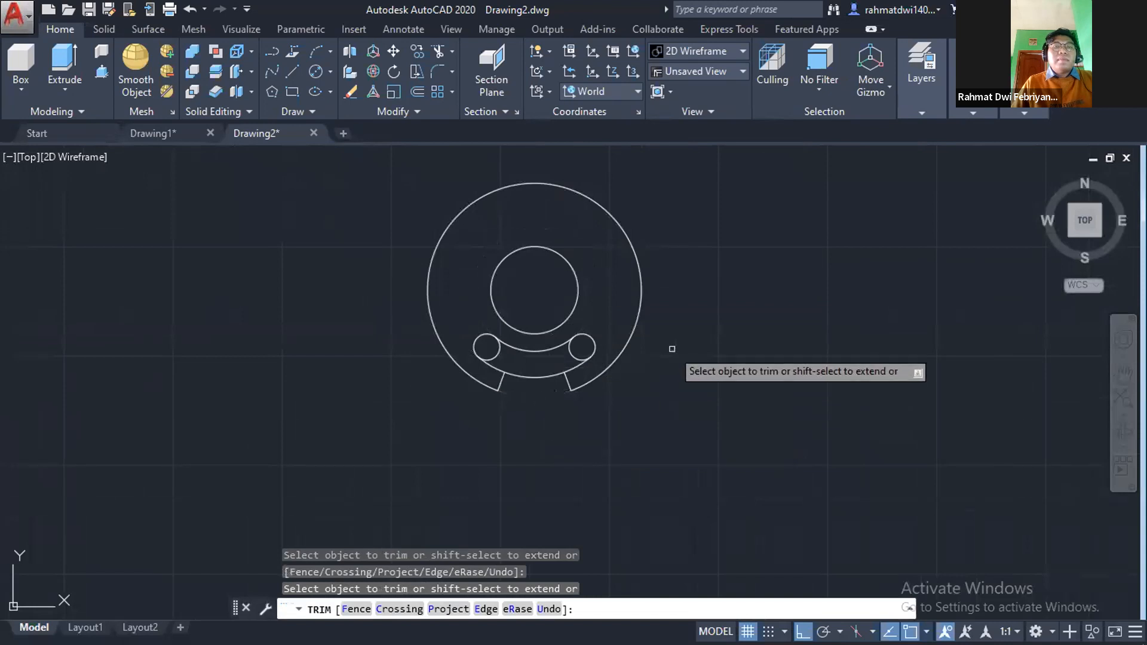
{"action": "type", "text": "e"}
{"action": "key", "text": "Return"}
{"action": "key", "text": "Escape"}
{"action": "key", "text": "Escape"}
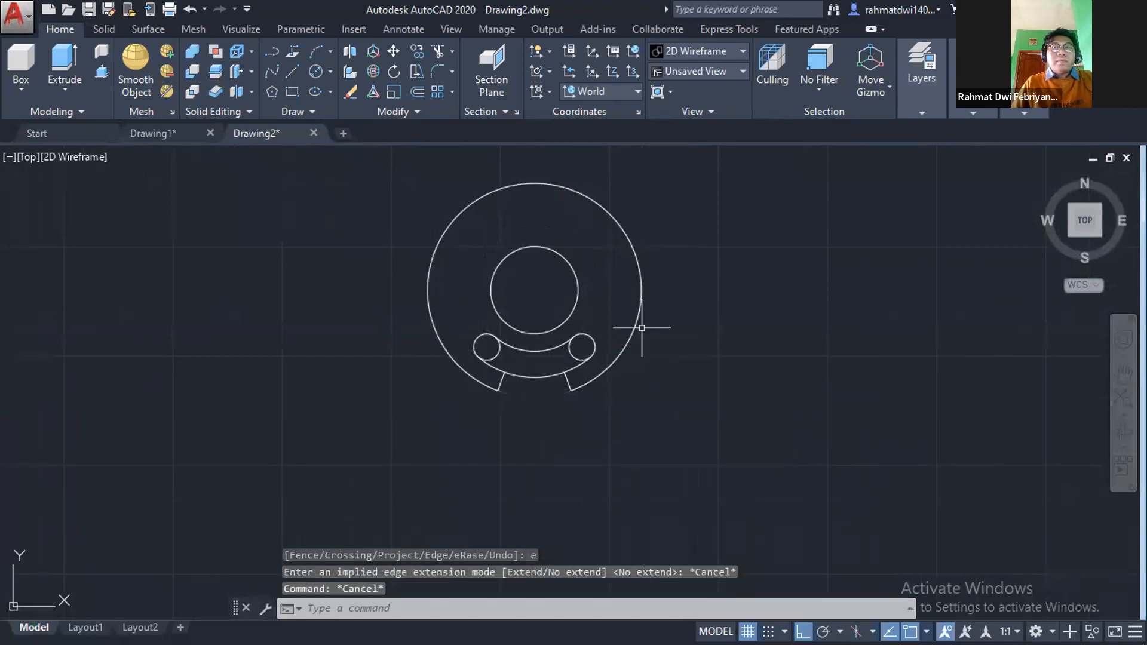
Erase the remaining outer R245 arc.
{"action": "type", "text": "e"}
{"action": "key", "text": "Return"}
{"action": "left_click", "coordinate": [637, 327]}
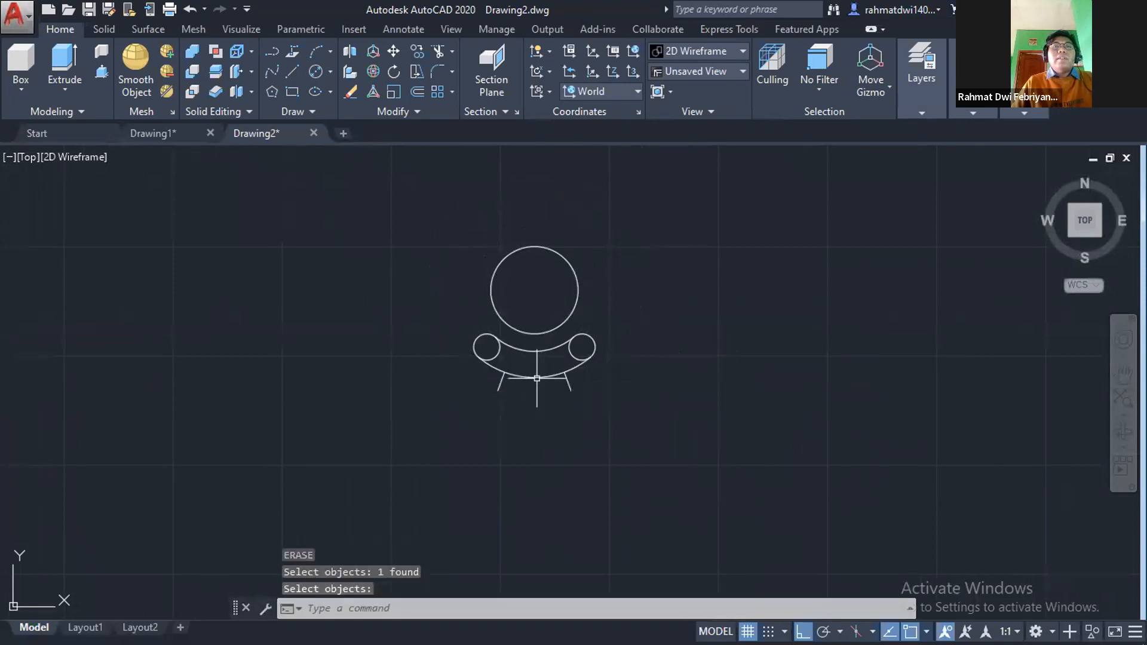
{"action": "key", "text": "Return"}
Trim the R200 arc between the short lines and the inner sides of both small slot-end circles.
{"action": "type", "text": "tr"}
{"action": "key", "text": "Return"}
{"action": "key", "text": "Return"}
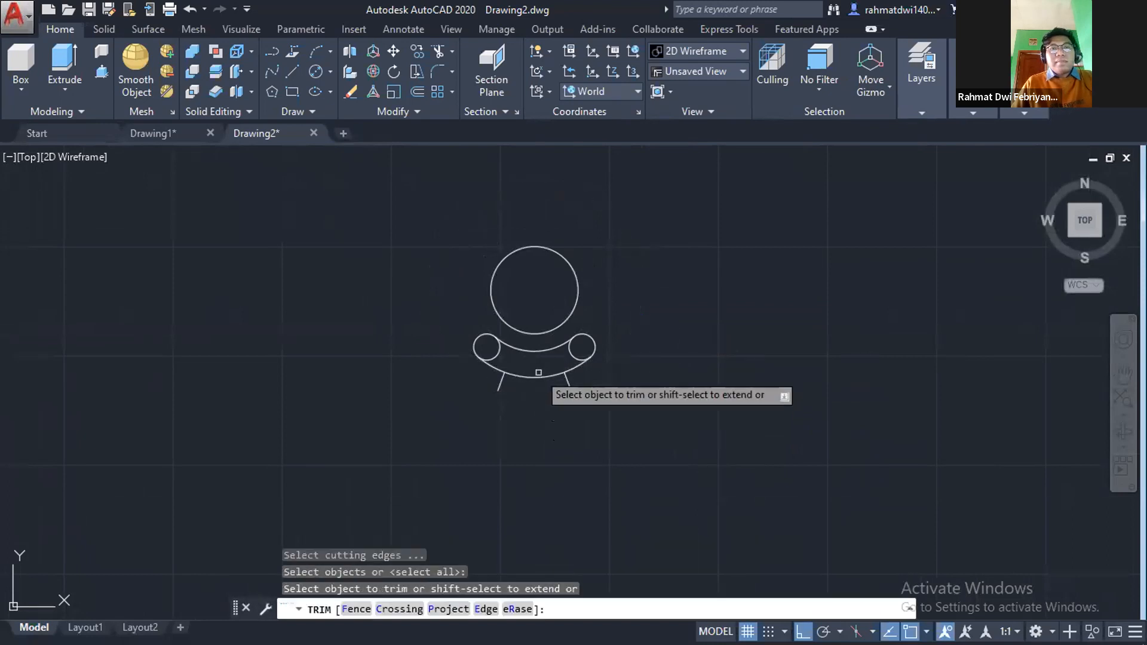
{"action": "left_click", "coordinate": [540, 378]}
{"action": "scroll", "coordinate": [555, 386], "scroll_direction": "down", "scroll_amount": 2}
{"action": "scroll", "coordinate": [512, 355], "scroll_direction": "up", "scroll_amount": 4}
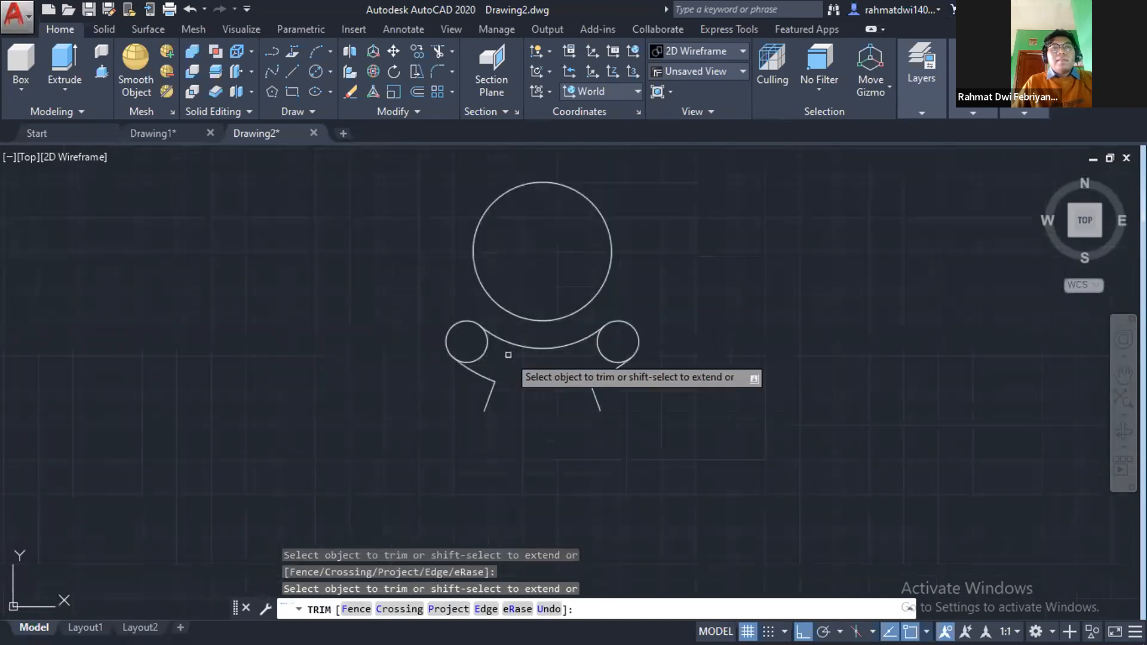
{"action": "left_click", "coordinate": [600, 353]}
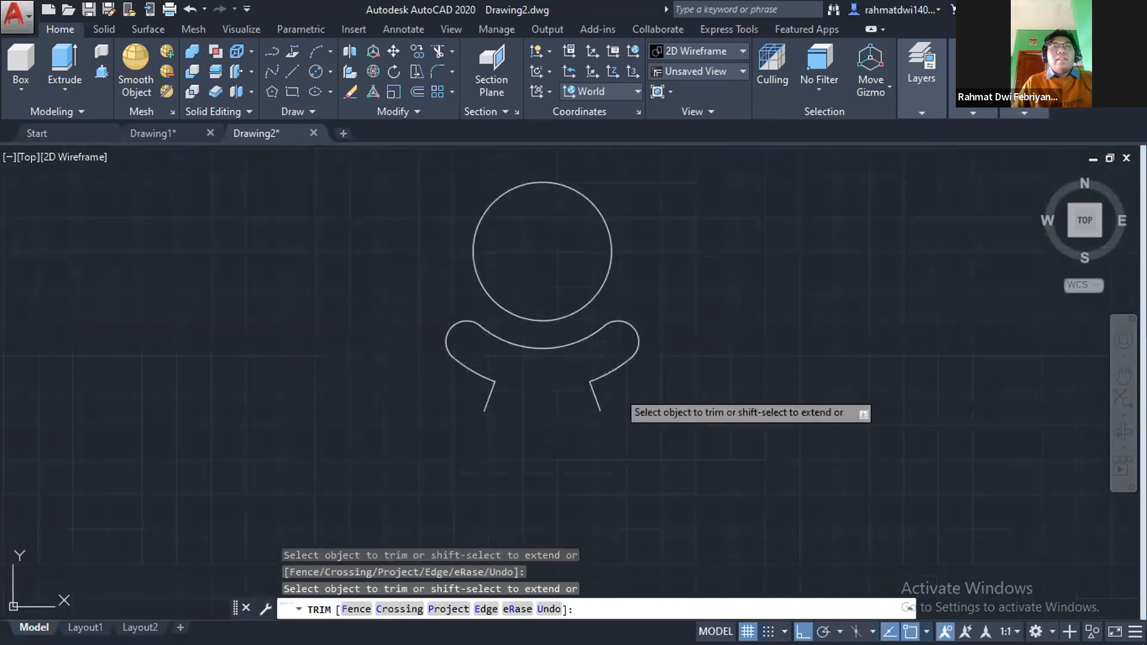
Check the slot's corner shape in Drawing 2.pdf, return to AutoCAD and leave the Trim command.
{"action": "key", "text": "alt+Tab"}
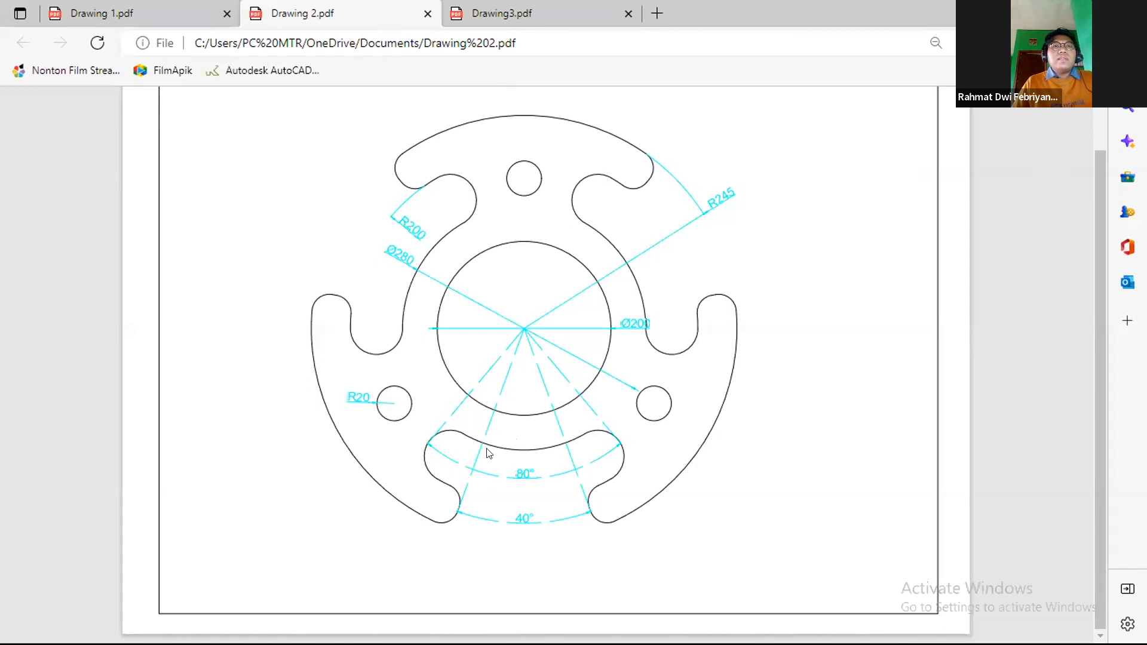
{"action": "key", "text": "alt+Tab"}
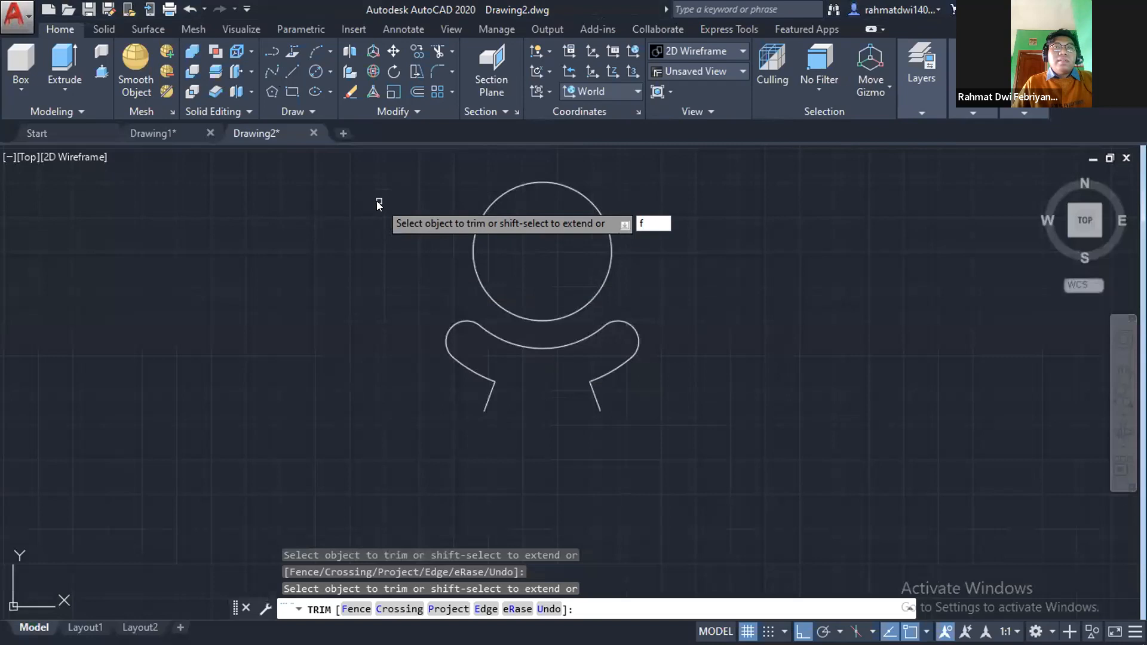
{"action": "type", "text": "fil"}
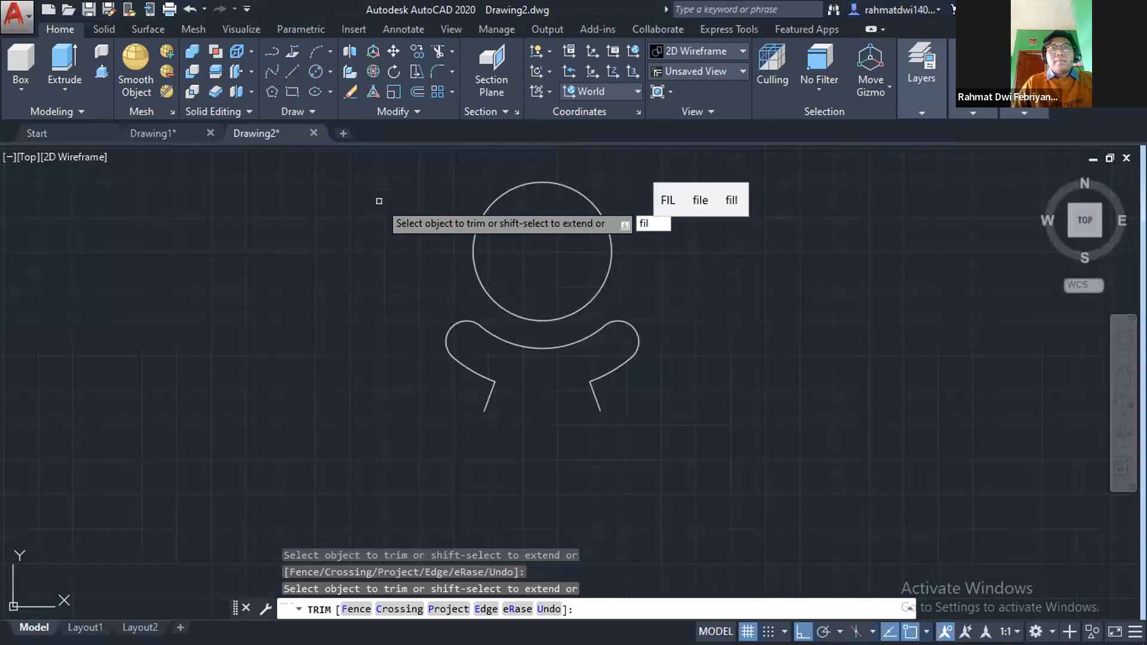
{"action": "key", "text": "Escape"}
{"action": "key", "text": "Escape"}
{"action": "key", "text": "Escape"}
Fillet the corners between the R200 arcs and both short angled lines with a radius of 20.
{"action": "type", "text": "F"}
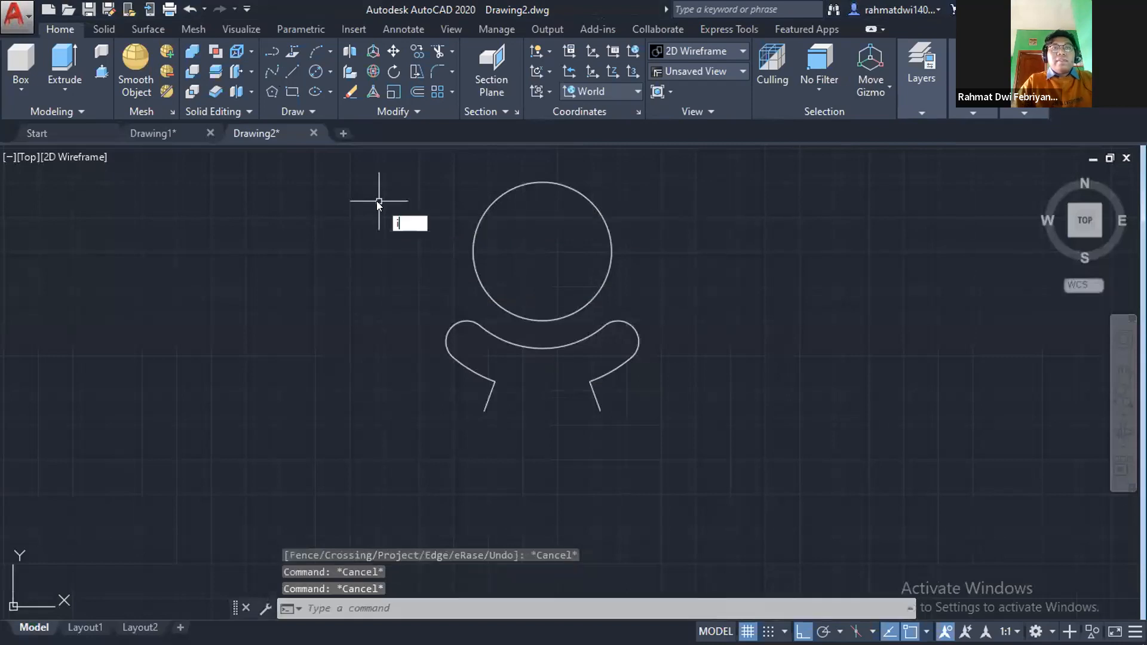
{"action": "key", "text": "Return"}
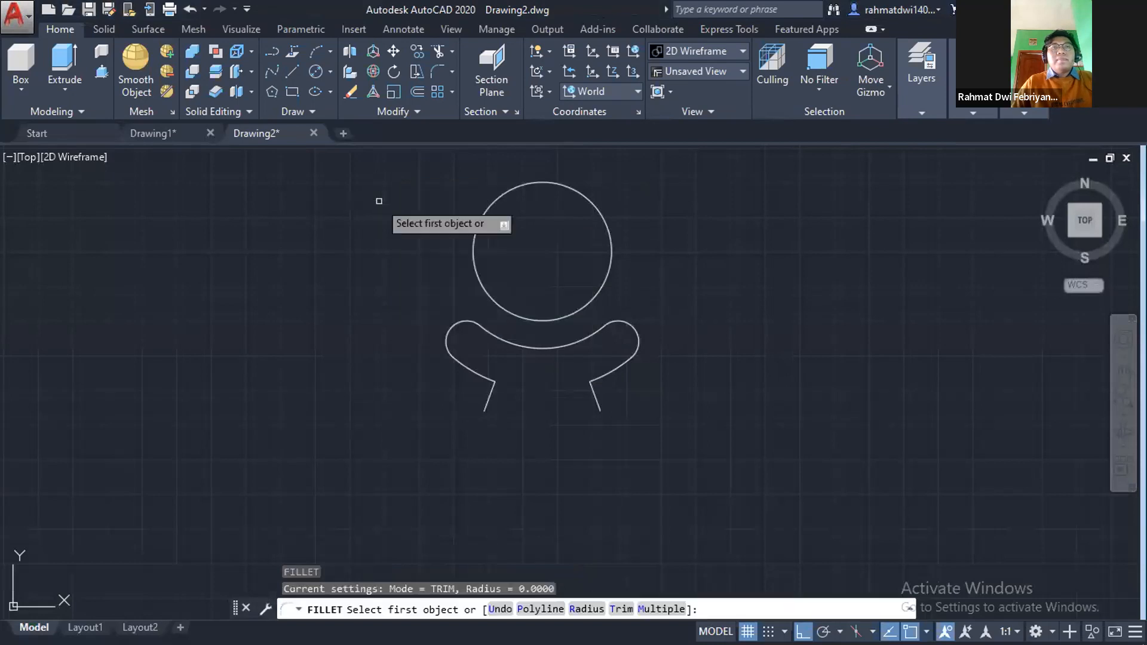
{"action": "type", "text": "r"}
{"action": "key", "text": "Return"}
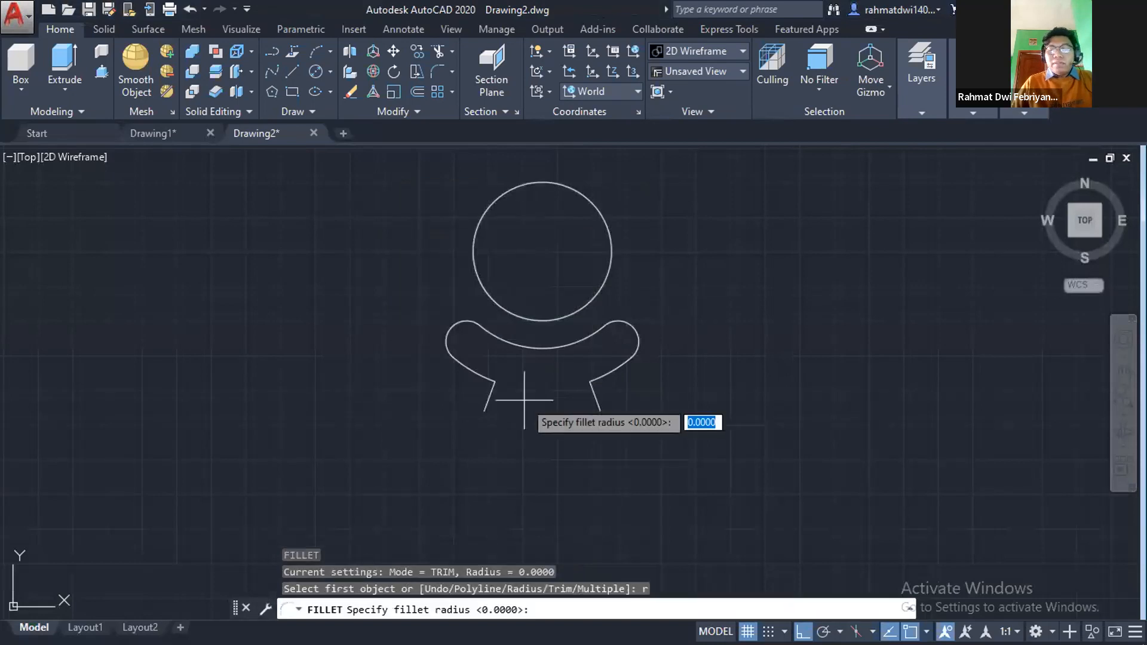
{"action": "type", "text": "20"}
{"action": "key", "text": "Return"}
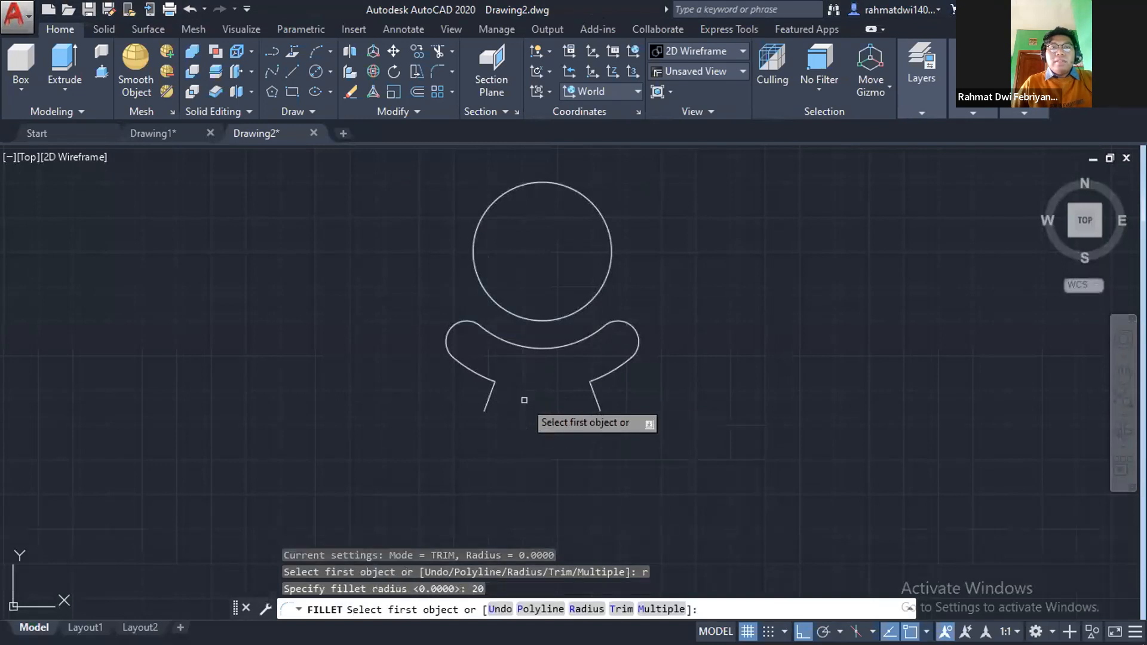
{"action": "left_click", "coordinate": [483, 376]}
{"action": "left_click", "coordinate": [488, 391]}
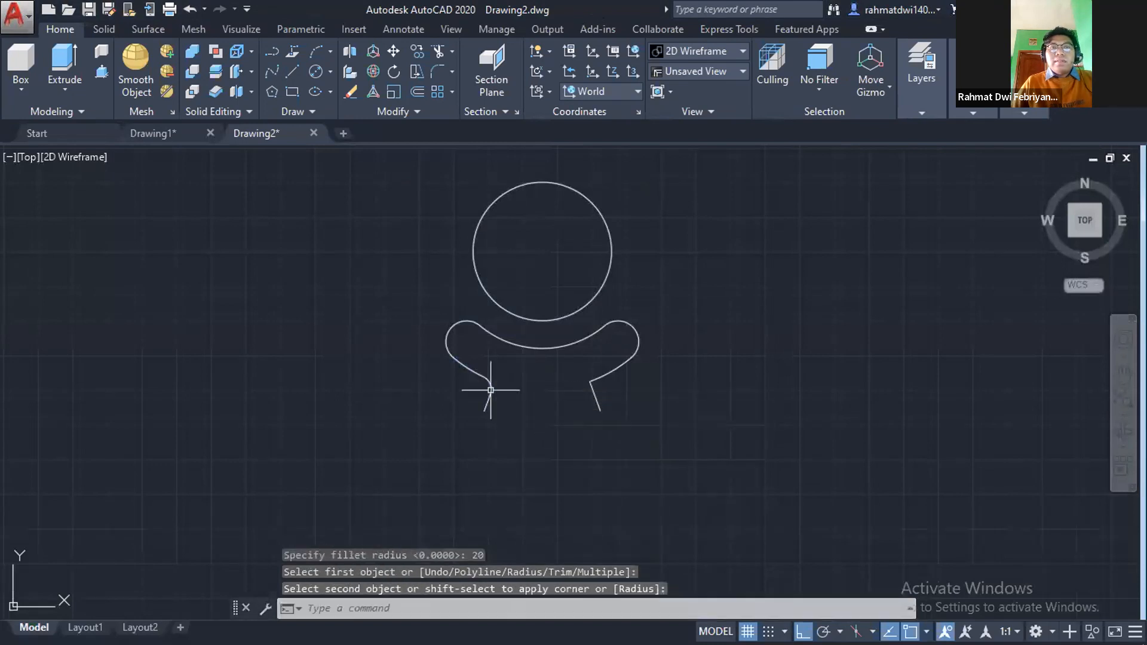
{"action": "key", "text": "Return"}
{"action": "left_click", "coordinate": [596, 377]}
{"action": "left_click", "coordinate": [598, 399]}
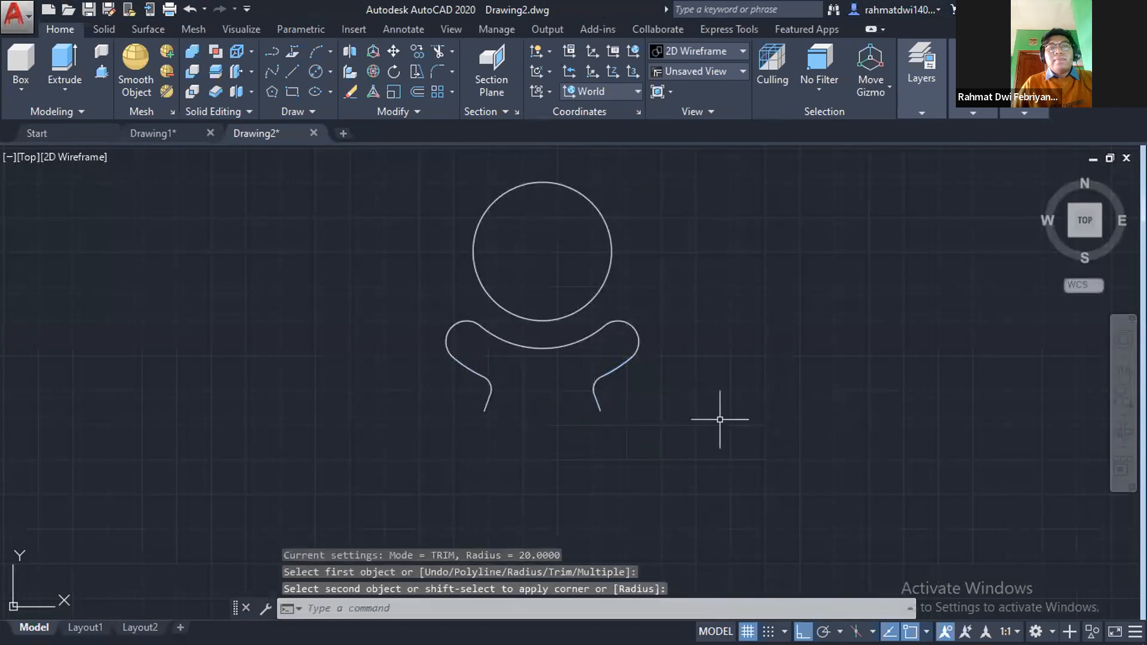
Undo both corner fillets, the last slot trims and the erasure of the outer R245 arc.
{"action": "key", "text": "ctrl+z"}
{"action": "key", "text": "ctrl+z"}
{"action": "key", "text": "ctrl+z"}
{"action": "key", "text": "ctrl+z"}
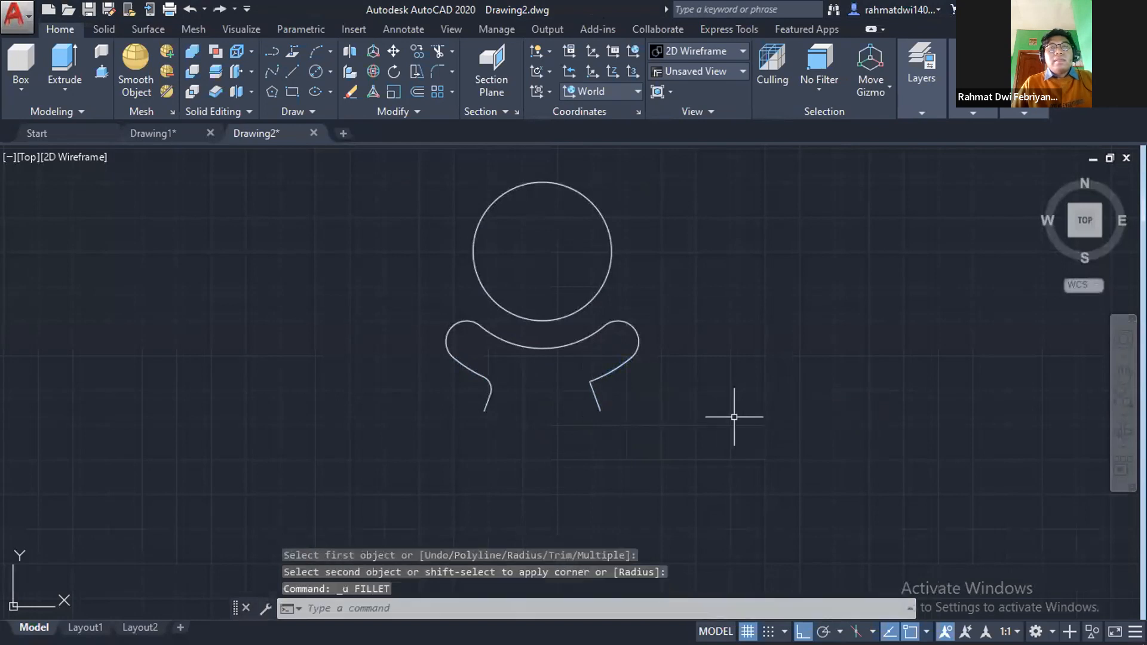
{"action": "scroll", "coordinate": [573, 384], "scroll_direction": "up", "scroll_amount": 5}
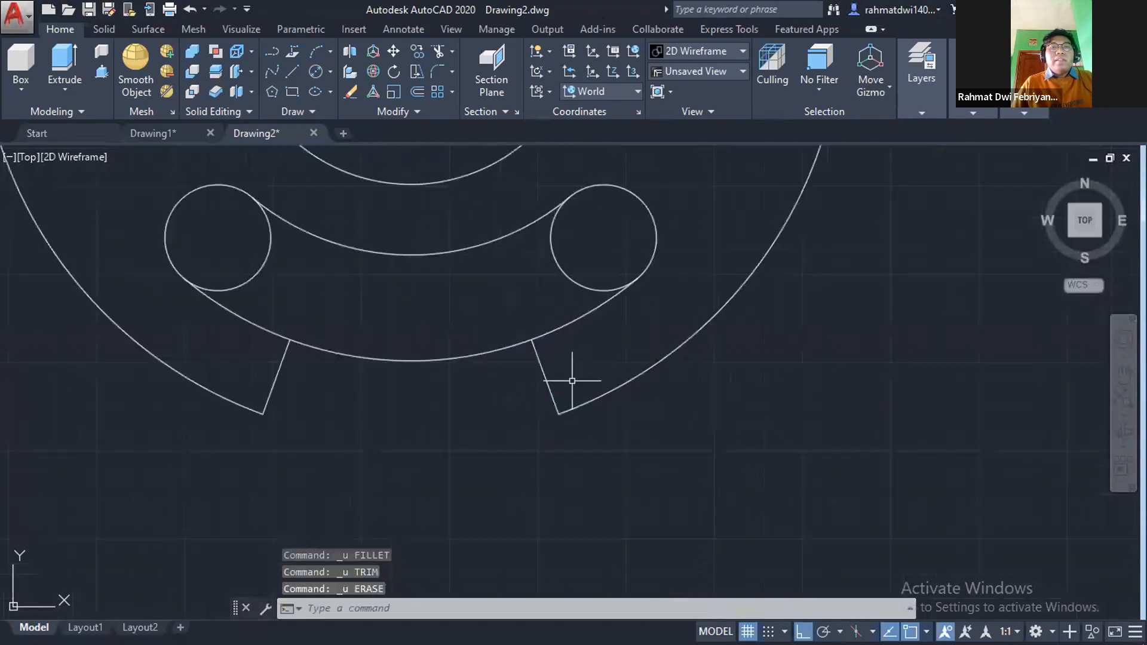
Check the slot shape in Drawing 2.pdf, return to AutoCAD and trim the inner sides of both slot-end circles and the R200 arc between the short lines.
{"action": "key", "text": "alt+Tab"}
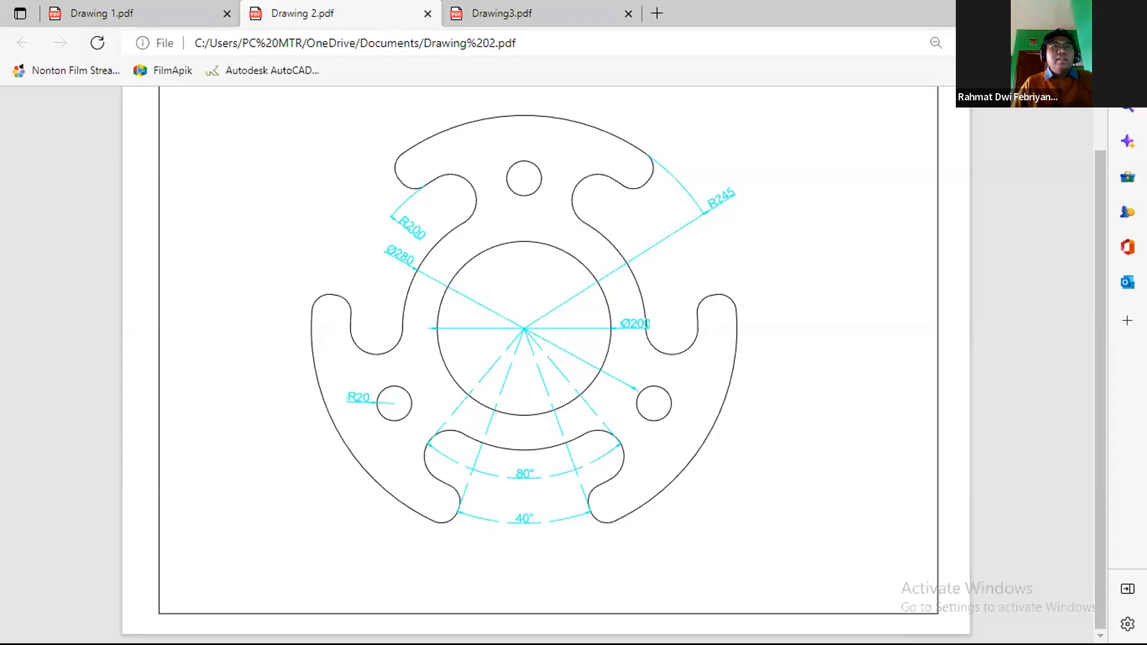
{"action": "key", "text": "alt+Tab"}
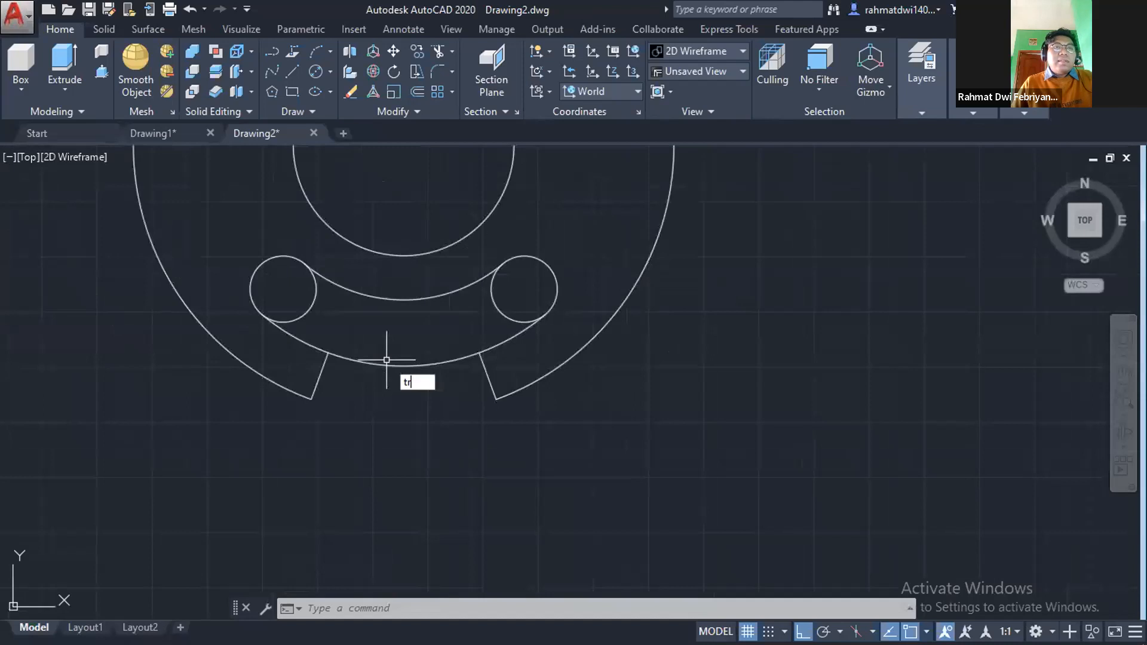
{"action": "type", "text": "tr"}
{"action": "key", "text": "Return"}
{"action": "key", "text": "Return"}
{"action": "left_click", "coordinate": [310, 298]}
{"action": "left_click", "coordinate": [399, 362]}
{"action": "scroll", "coordinate": [637, 397], "scroll_direction": "down", "scroll_amount": 2}
{"action": "left_click", "coordinate": [542, 337]}
{"action": "key", "text": "Return"}
Fillet the corners between both short angled lines and the outer R245 arc with a radius of 20.
{"action": "type", "text": "f"}
{"action": "key", "text": "Return"}
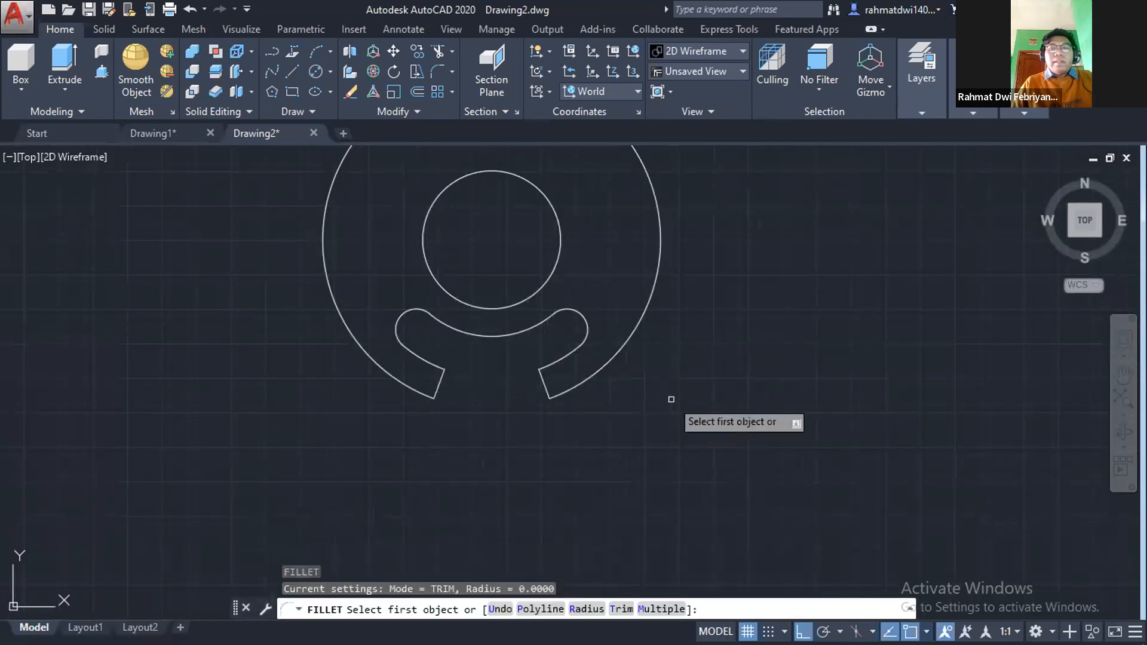
{"action": "type", "text": "r"}
{"action": "key", "text": "Return"}
{"action": "type", "text": "20"}
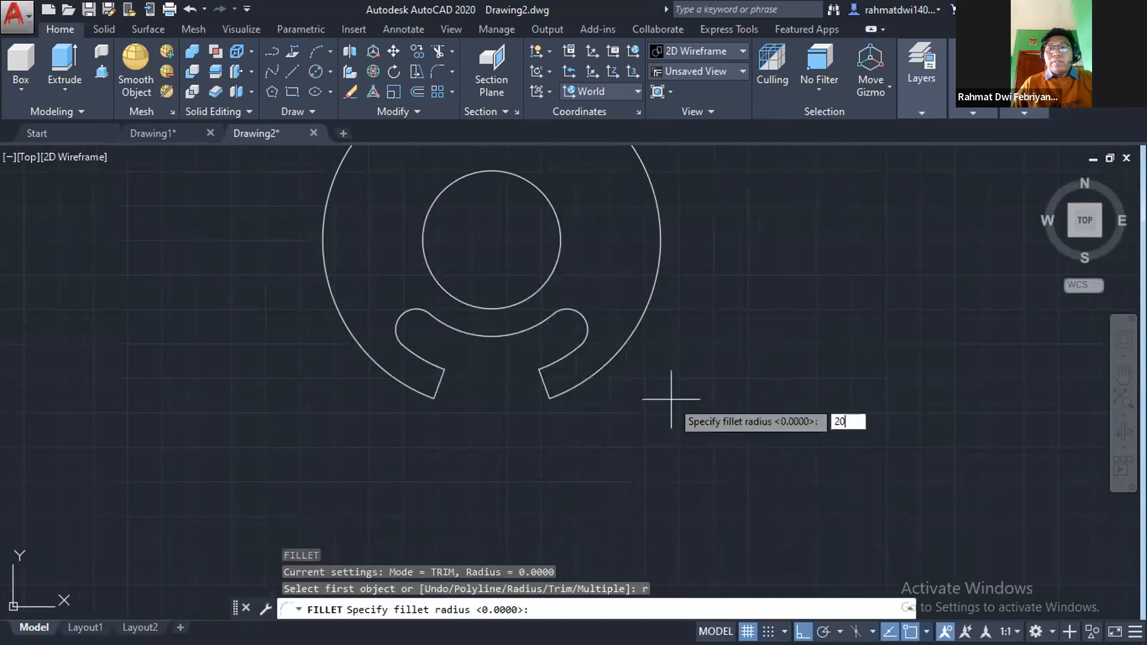
{"action": "key", "text": "Return"}
{"action": "left_click", "coordinate": [554, 392]}
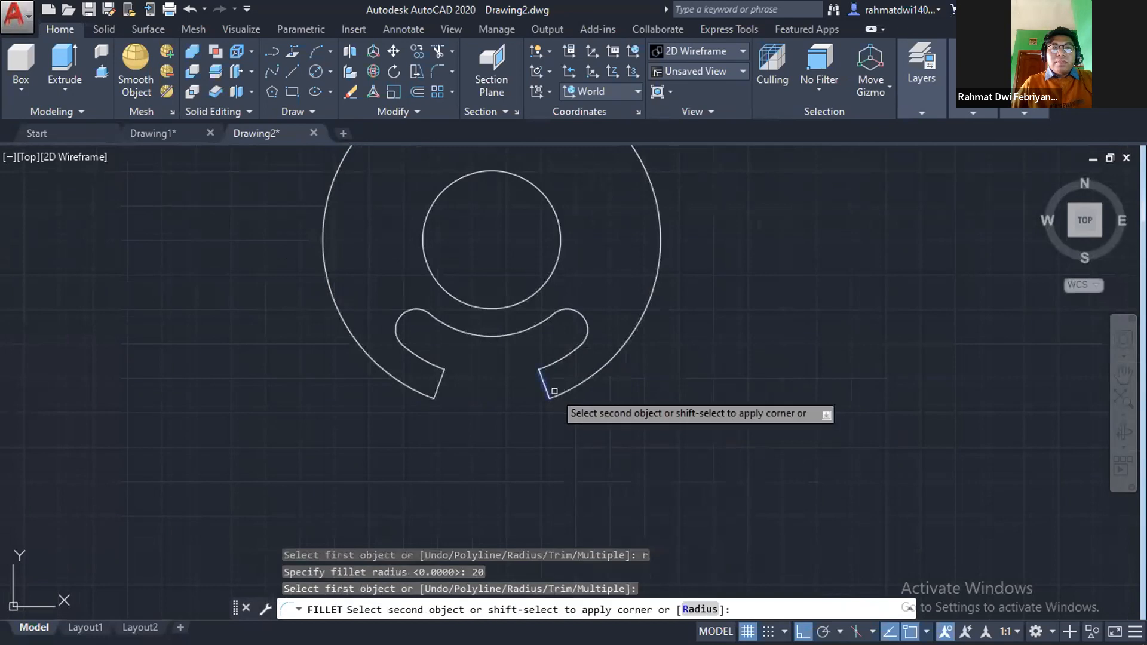
{"action": "left_click", "coordinate": [562, 394]}
{"action": "key", "text": "Return"}
{"action": "left_click", "coordinate": [443, 386]}
{"action": "left_click", "coordinate": [425, 394]}
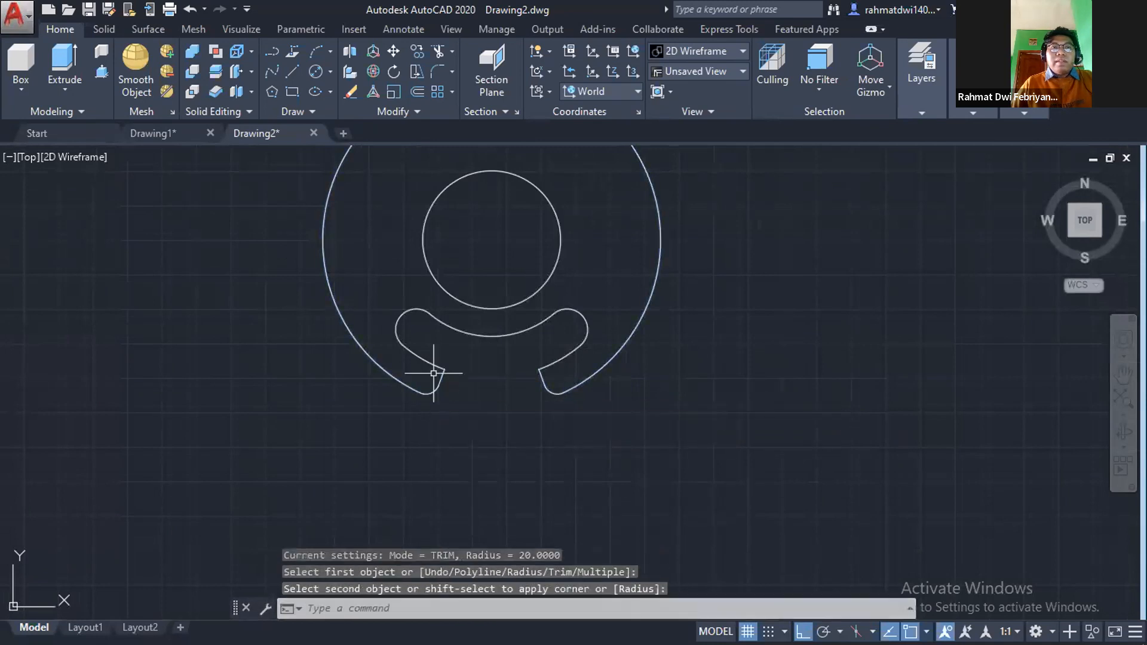
Fillet the corners between the R200 arcs and both short angled lines with the same radius of 20.
{"action": "key", "text": "Return"}
{"action": "left_click", "coordinate": [441, 375]}
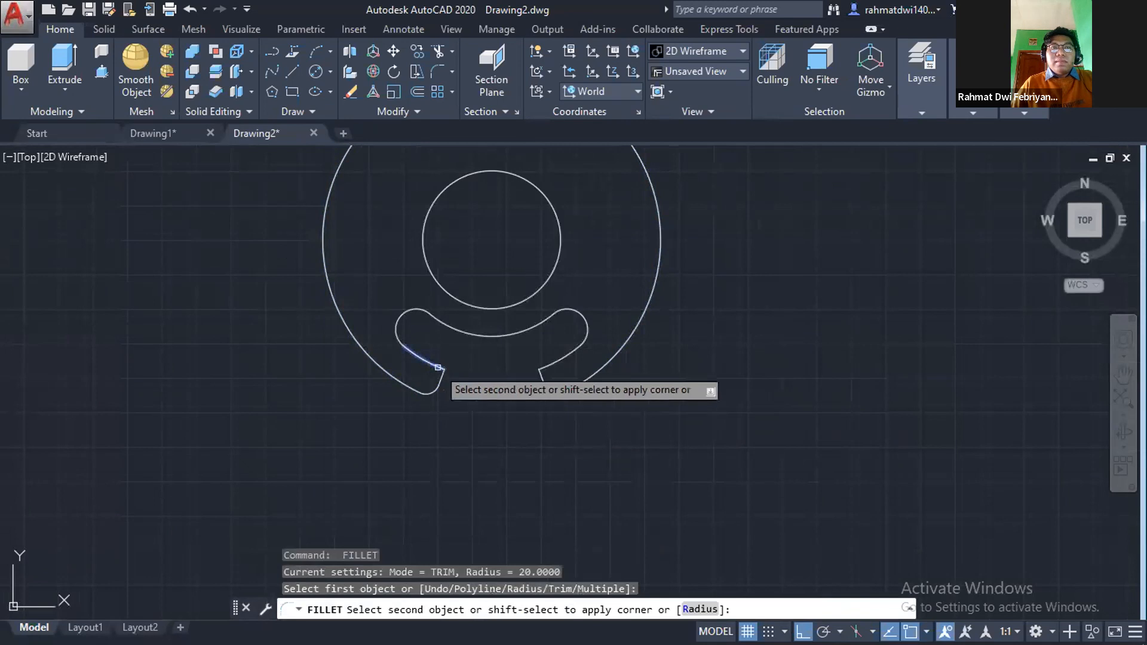
{"action": "left_click", "coordinate": [553, 368]}
{"action": "key", "text": "Return"}
{"action": "left_click", "coordinate": [547, 388]}
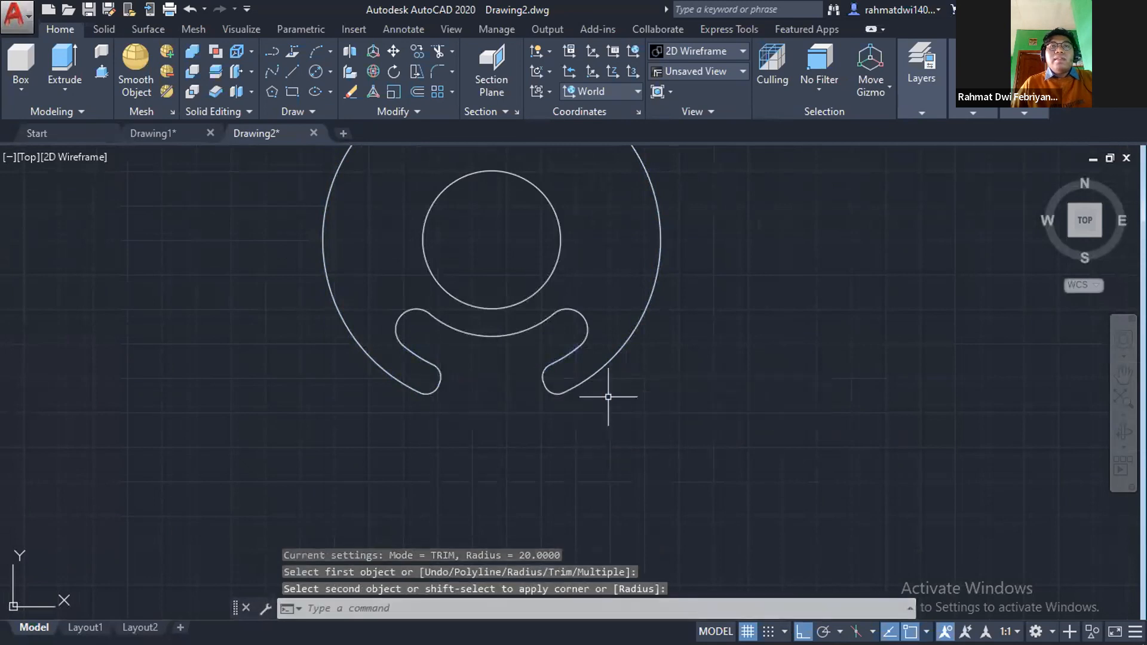
Erase the outer R245 arc, leaving the centre circle and the lower slot profile.
{"action": "key", "text": "Escape"}
{"action": "type", "text": "e"}
{"action": "key", "text": "Return"}
{"action": "key", "text": "Return"}
{"action": "left_click", "coordinate": [608, 360]}
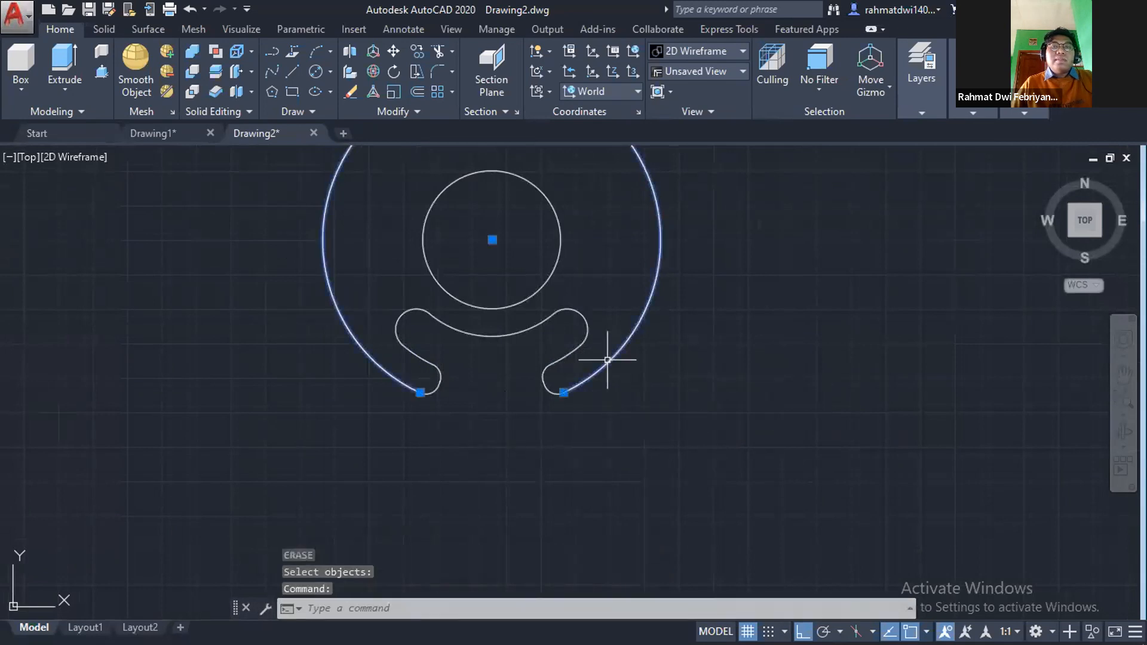
{"action": "key", "text": "Delete"}
{"action": "scroll", "coordinate": [607, 358], "scroll_direction": "down", "scroll_amount": 3}
{"action": "scroll", "coordinate": [583, 384], "scroll_direction": "up", "scroll_amount": 4}
{"action": "scroll", "coordinate": [610, 347], "scroll_direction": "down", "scroll_amount": 3}
{"action": "scroll", "coordinate": [574, 422], "scroll_direction": "up", "scroll_amount": 1}
{"action": "mouse_move", "coordinate": [620, 449]}
{"action": "left_mouse_down"}
{"action": "mouse_move", "coordinate": [509, 400]}
{"action": "mouse_move", "coordinate": [514, 418]}
{"action": "left_mouse_up"}
{"action": "key", "text": "Escape"}
{"action": "left_click", "coordinate": [614, 458]}
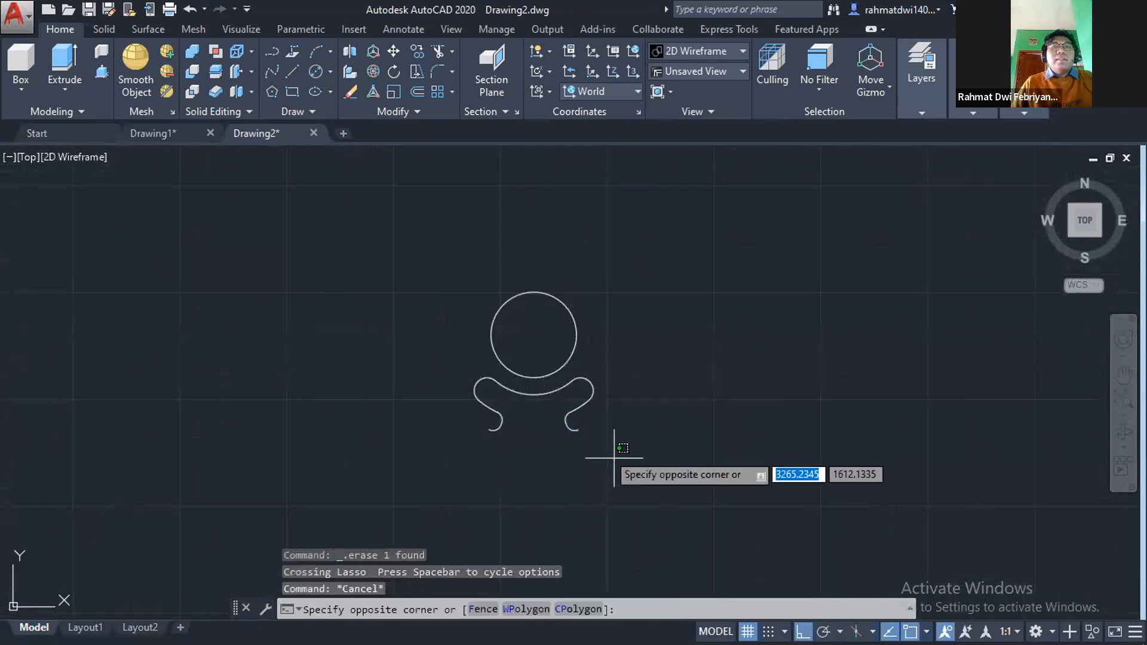
{"action": "key", "text": "Escape"}
Create a polar array of the complete lower slot profile around the centre circle's centre, with 3 items over 360 degrees.
{"action": "left_click", "coordinate": [436, 362]}
{"action": "left_click", "coordinate": [655, 483]}
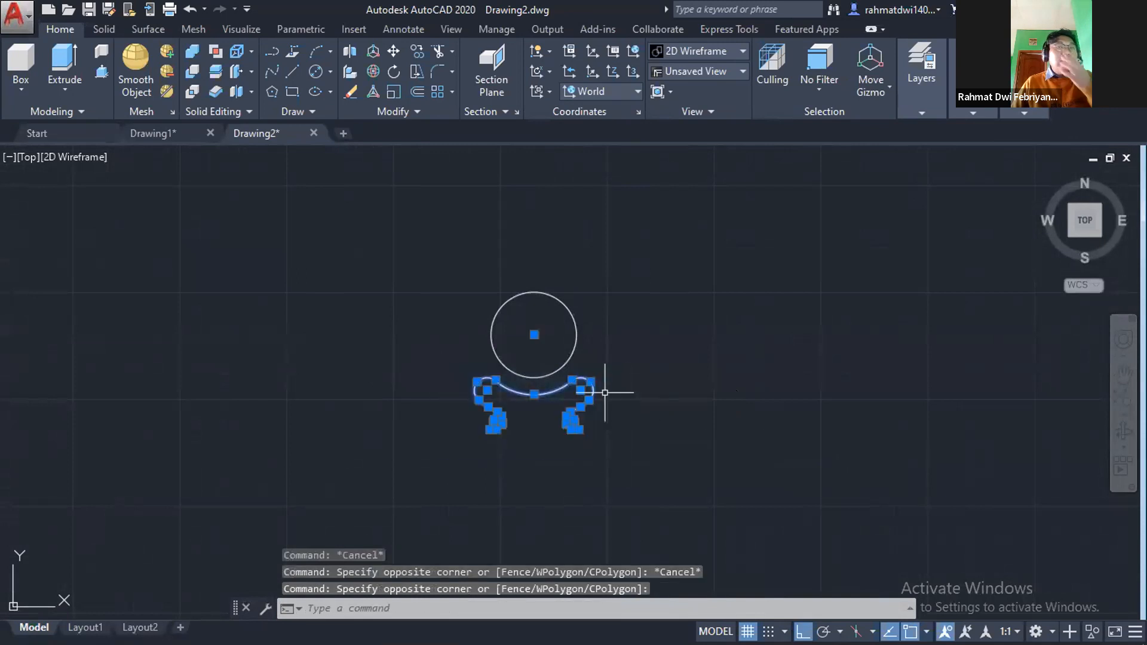
{"action": "scroll", "coordinate": [521, 374], "scroll_direction": "down", "scroll_amount": 3}
{"action": "scroll", "coordinate": [526, 379], "scroll_direction": "up", "scroll_amount": 5}
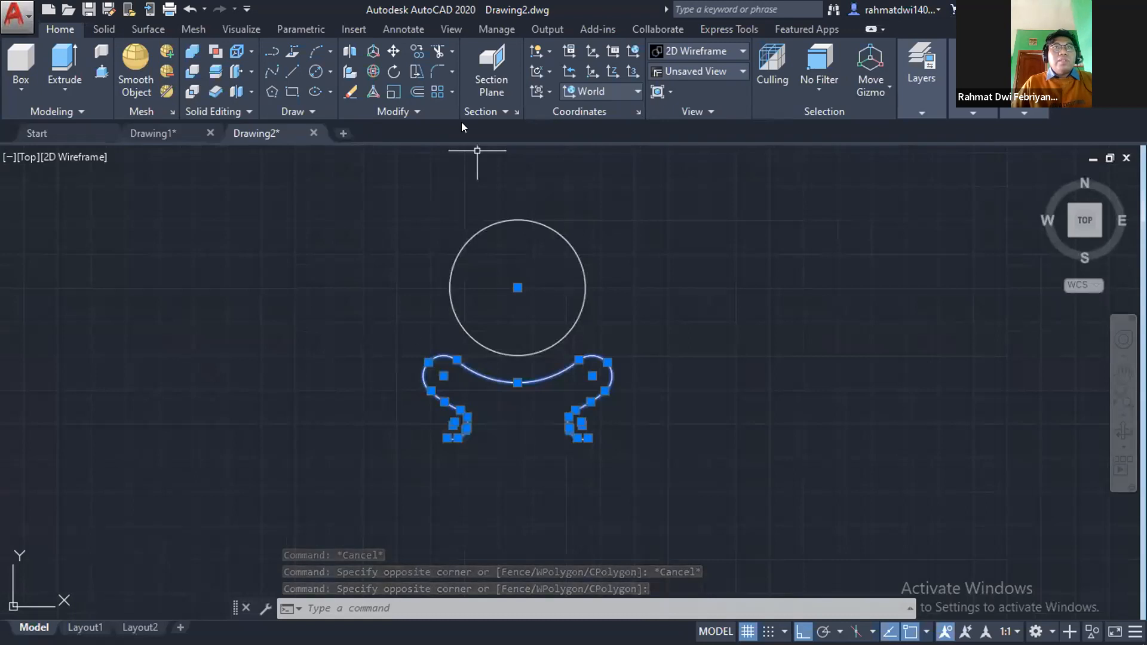
{"action": "left_click", "coordinate": [446, 88]}
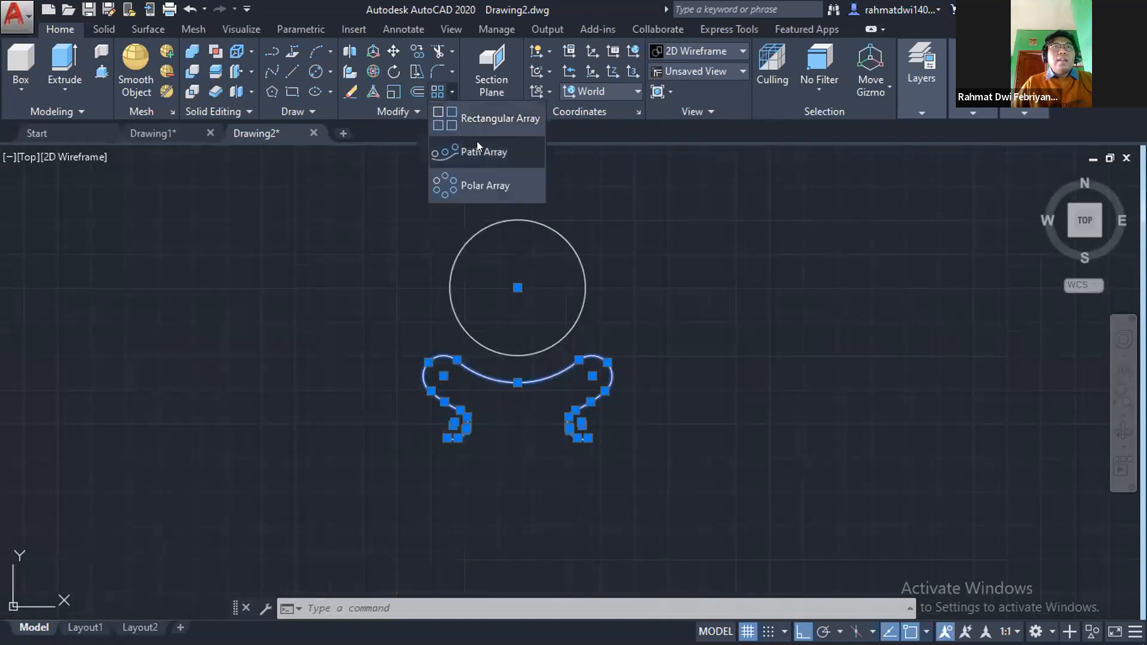
{"action": "left_click", "coordinate": [484, 171]}
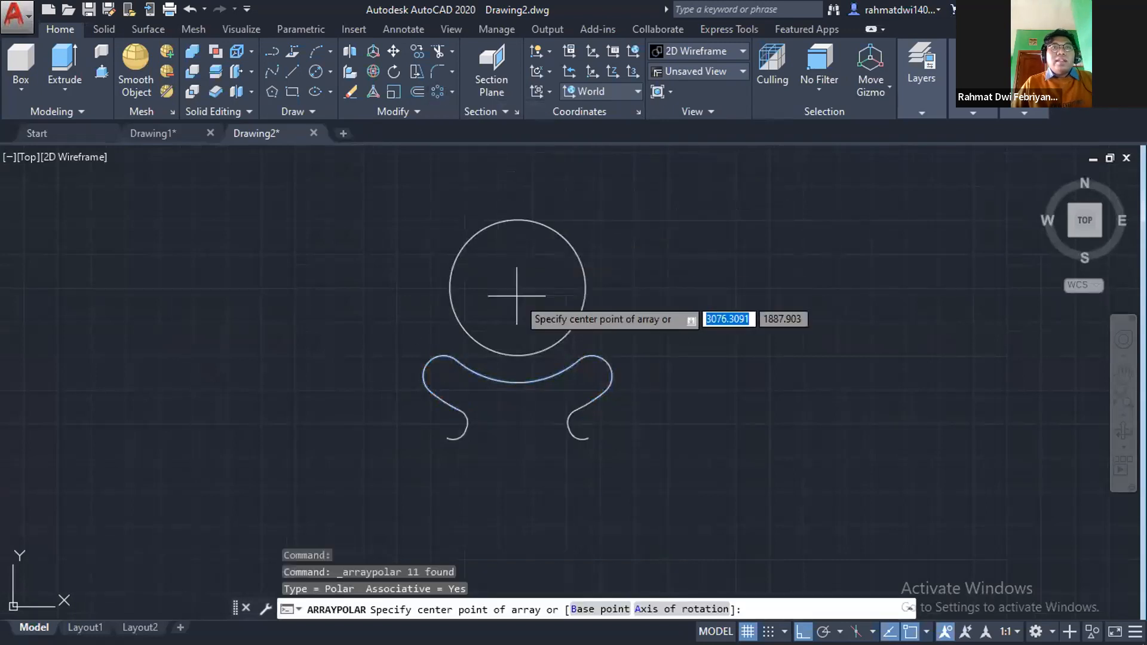
{"action": "left_click", "coordinate": [518, 287]}
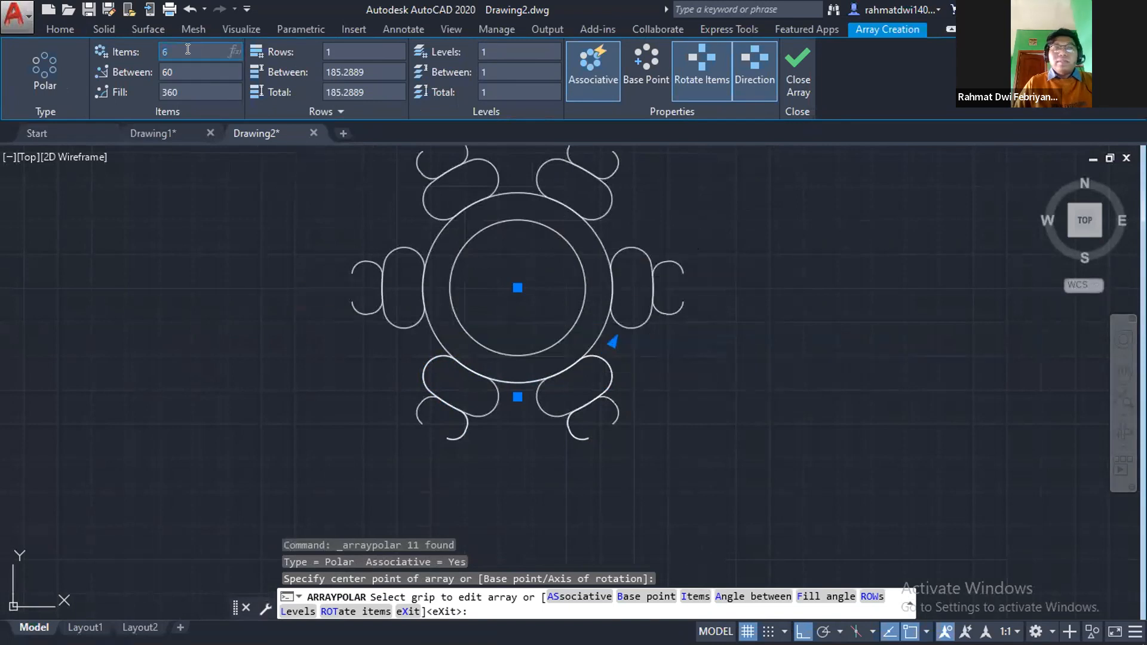
{"action": "key", "text": "Return"}
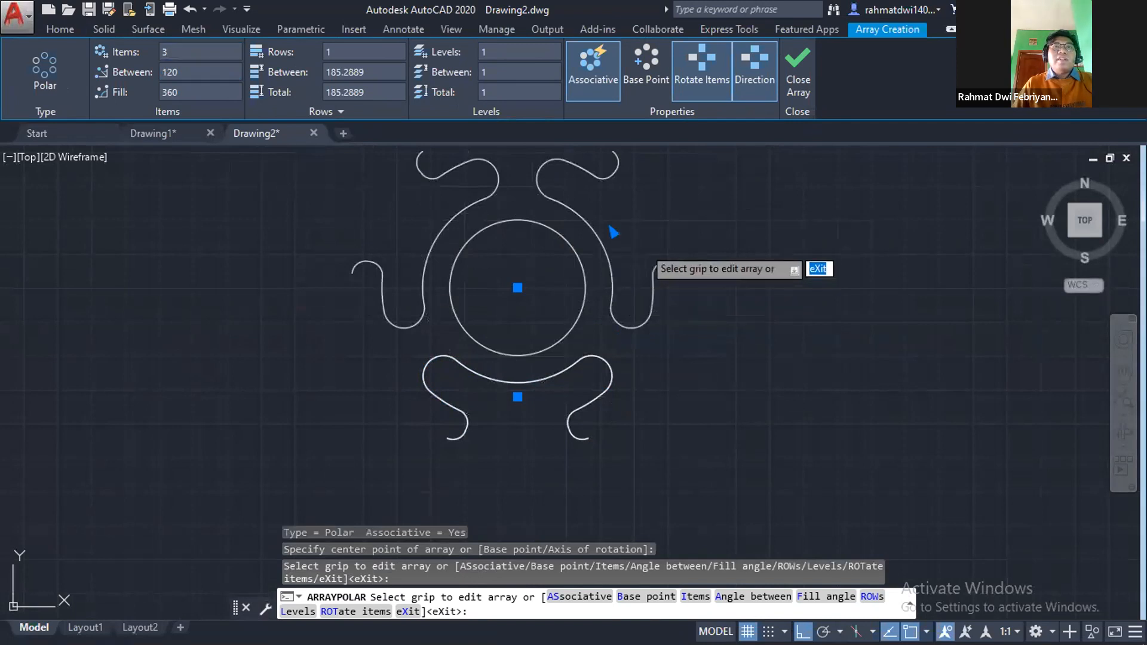
{"action": "middle_click_drag", "start_coordinate": [644, 247], "coordinate": [637, 310]}
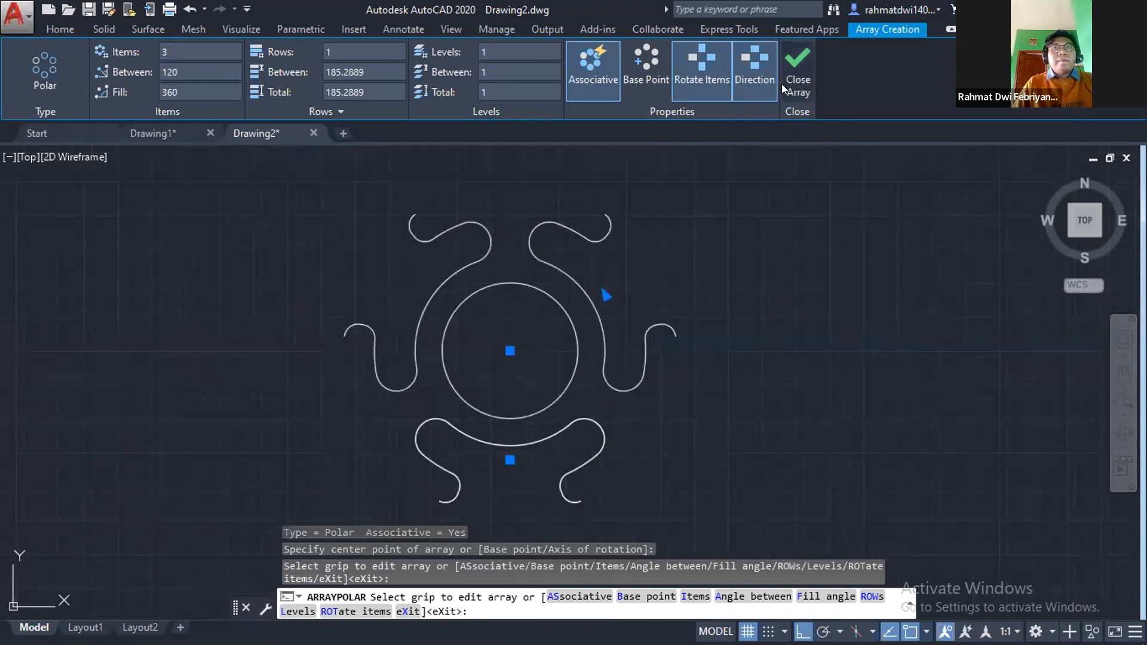
{"action": "left_click", "coordinate": [781, 84]}
Draw a circle of radius 245 from the part's centre to the outer end of an arrayed slot profile.
{"action": "type", "text": "c"}
{"action": "key", "text": "Return"}
{"action": "left_click", "coordinate": [510, 351]}
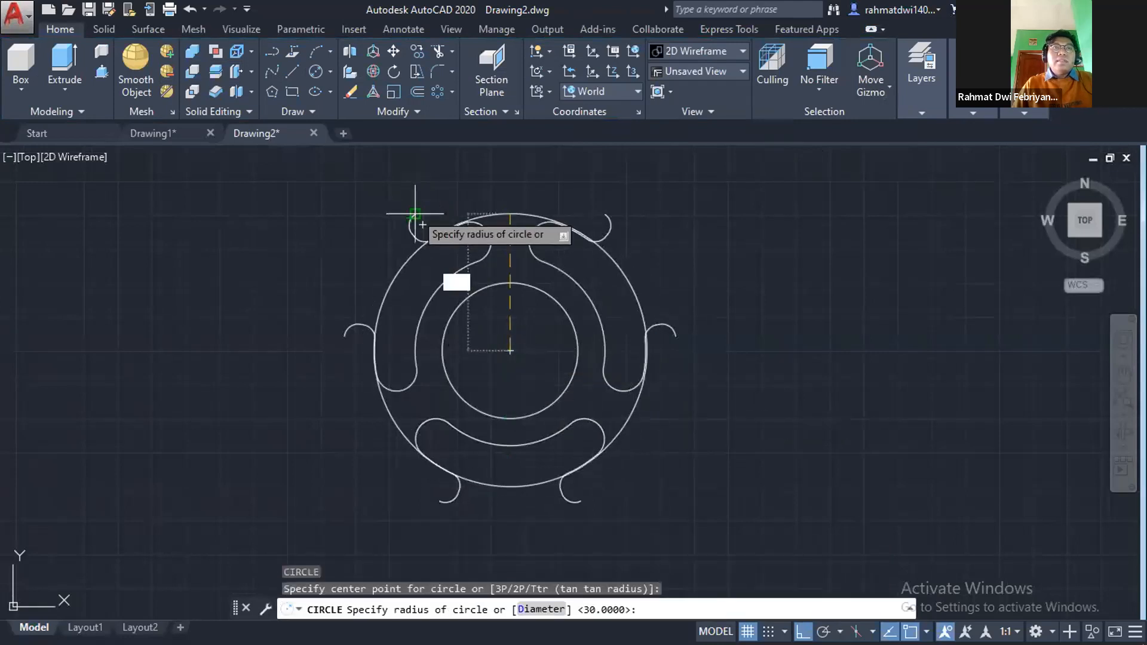
{"action": "left_click", "coordinate": [410, 221]}
{"action": "key", "text": "Return"}
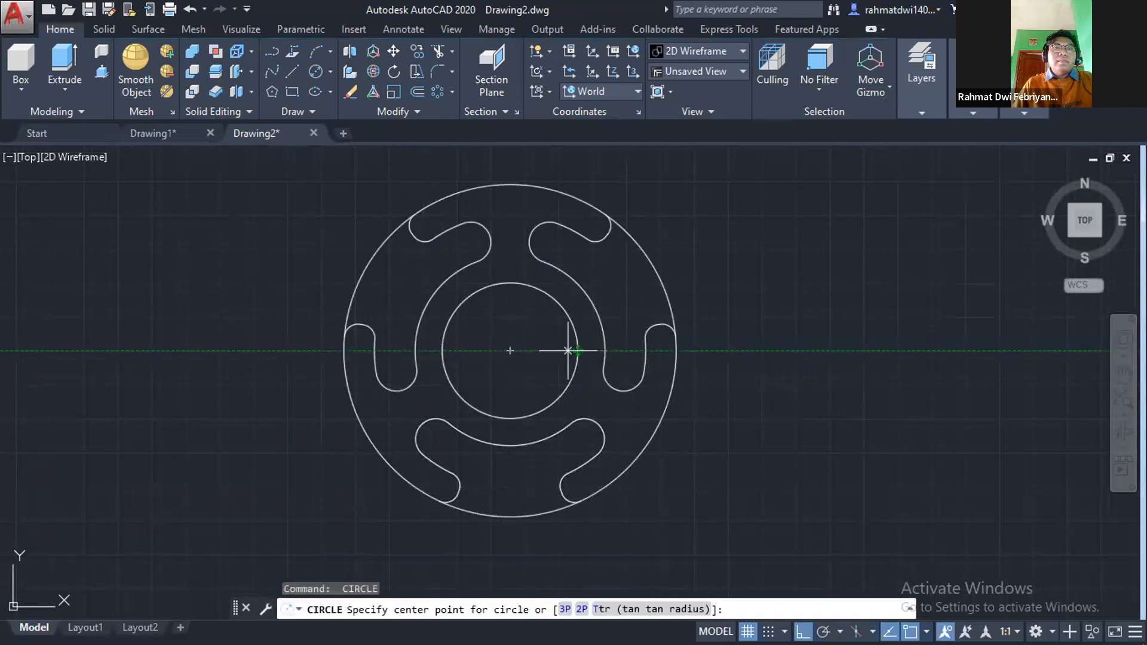
{"action": "left_click", "coordinate": [509, 351]}
{"action": "key", "text": "Escape"}
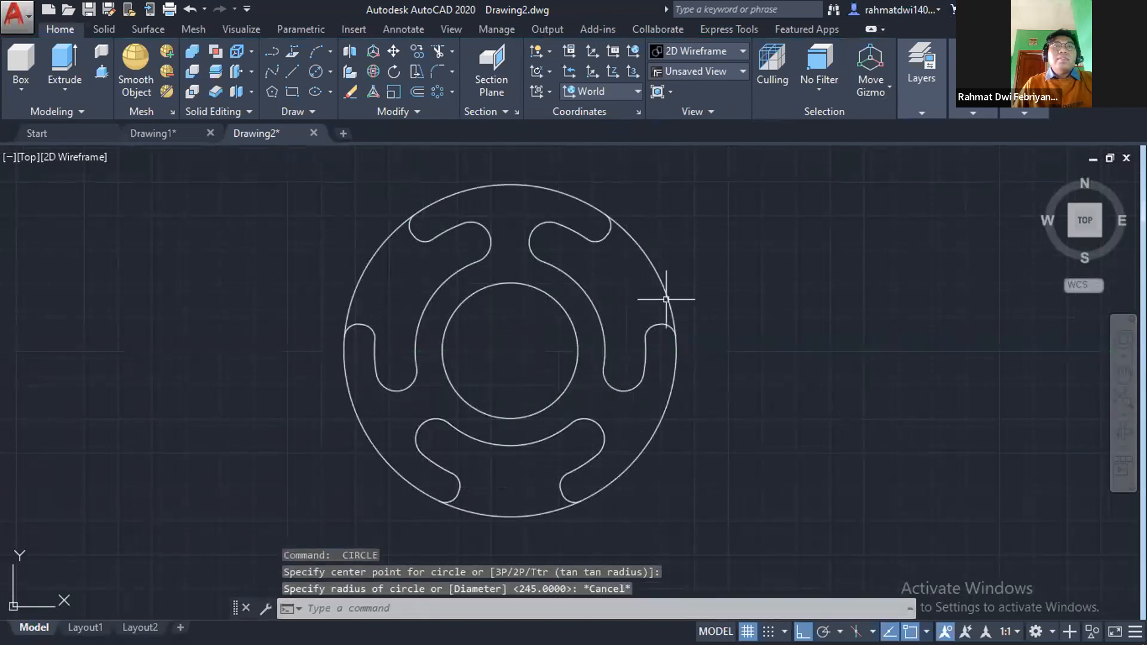
Trim the outer circle across the three slot openings so only the outer edges of the three arms remain.
{"action": "type", "text": "tr"}
{"action": "key", "text": "Return"}
{"action": "key", "text": "Return"}
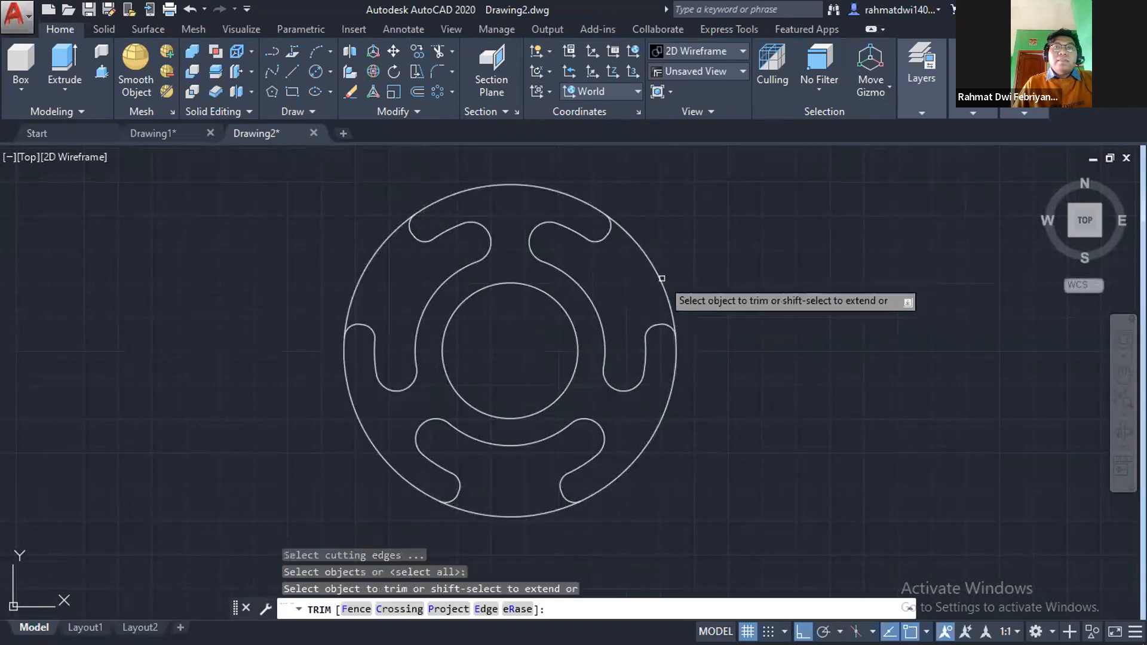
{"action": "left_click", "coordinate": [661, 275]}
{"action": "left_click", "coordinate": [384, 243]}
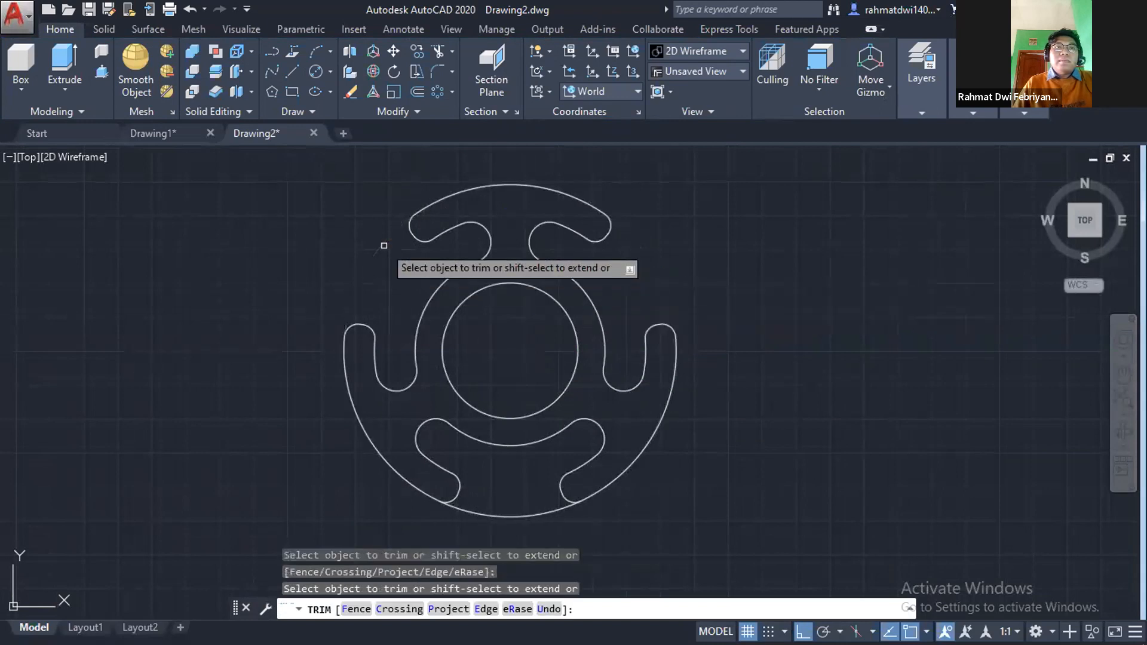
{"action": "scroll", "coordinate": [747, 374], "scroll_direction": "down", "scroll_amount": 3}
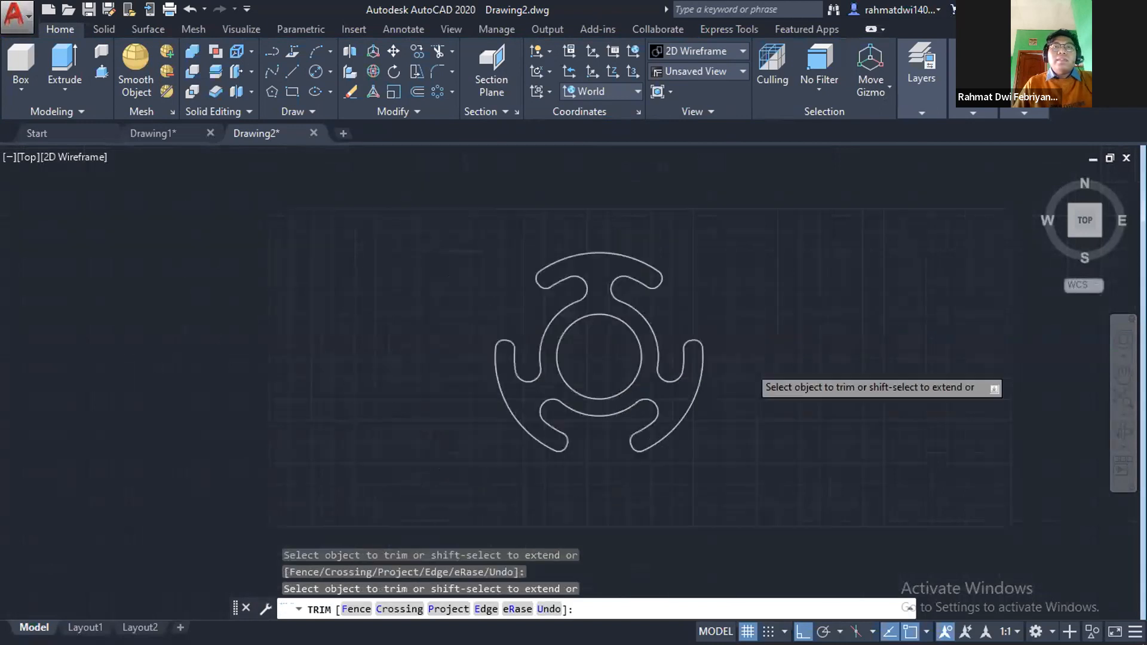
{"action": "scroll", "coordinate": [732, 382], "scroll_direction": "up", "scroll_amount": 3}
{"action": "scroll", "coordinate": [687, 328], "scroll_direction": "up", "scroll_amount": 2}
{"action": "scroll", "coordinate": [639, 320], "scroll_direction": "down", "scroll_amount": 2}
{"action": "scroll", "coordinate": [582, 341], "scroll_direction": "down", "scroll_amount": 3}
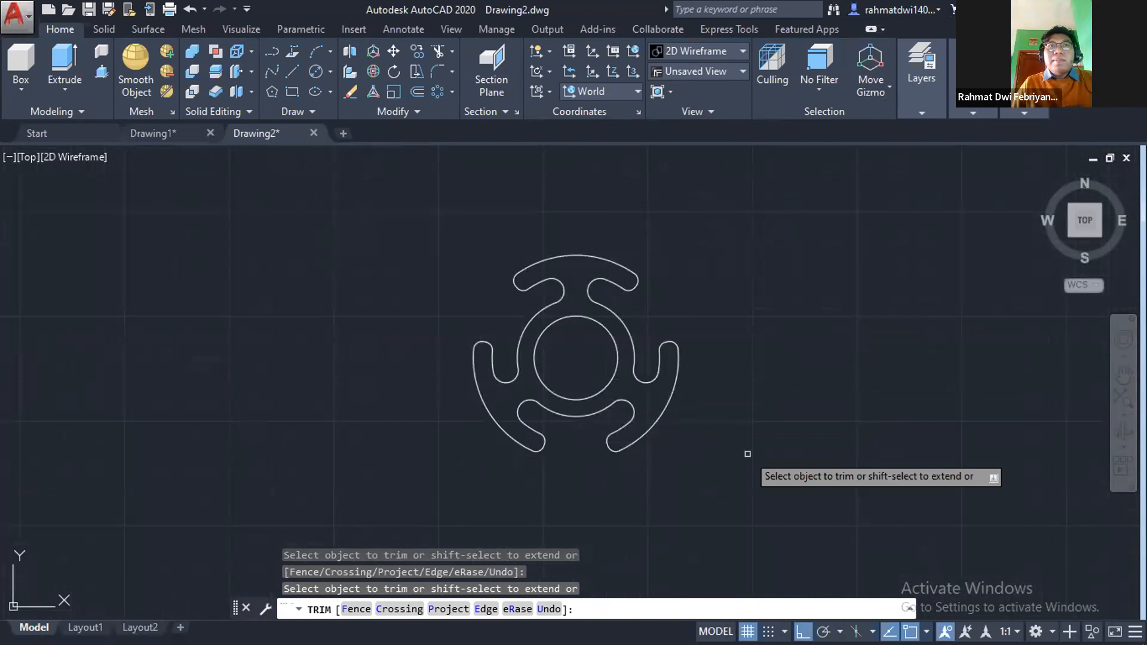
{"action": "scroll", "coordinate": [601, 446], "scroll_direction": "up", "scroll_amount": 2}
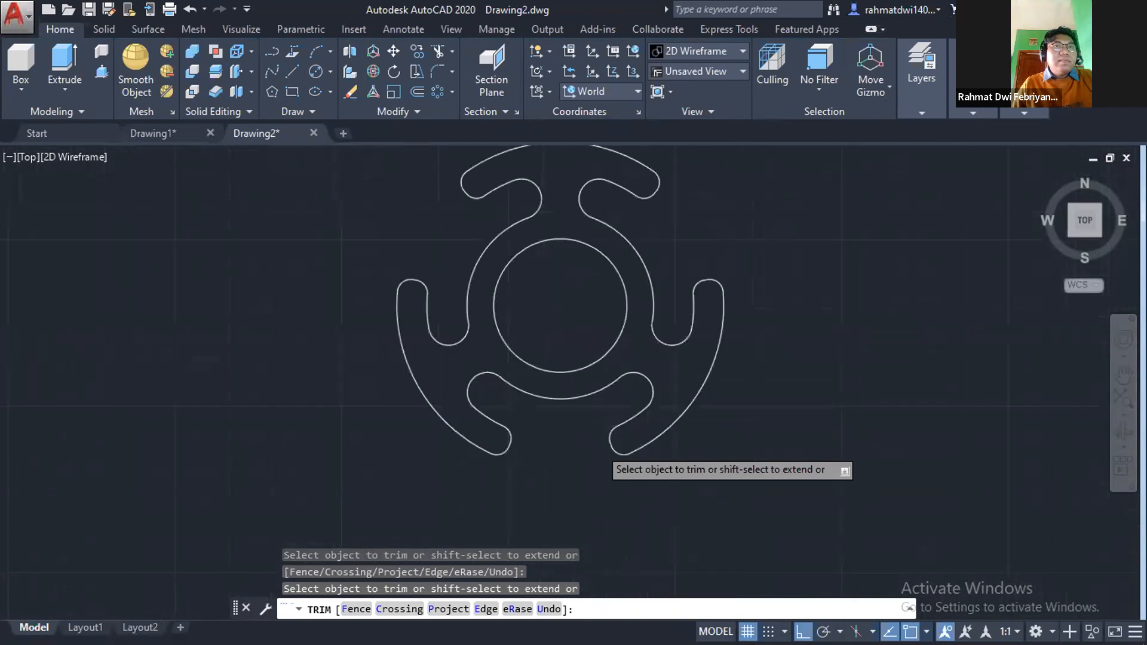
{"action": "key", "text": "Escape"}
{"action": "middle_click_drag", "start_coordinate": [737, 338], "coordinate": [737, 382]}
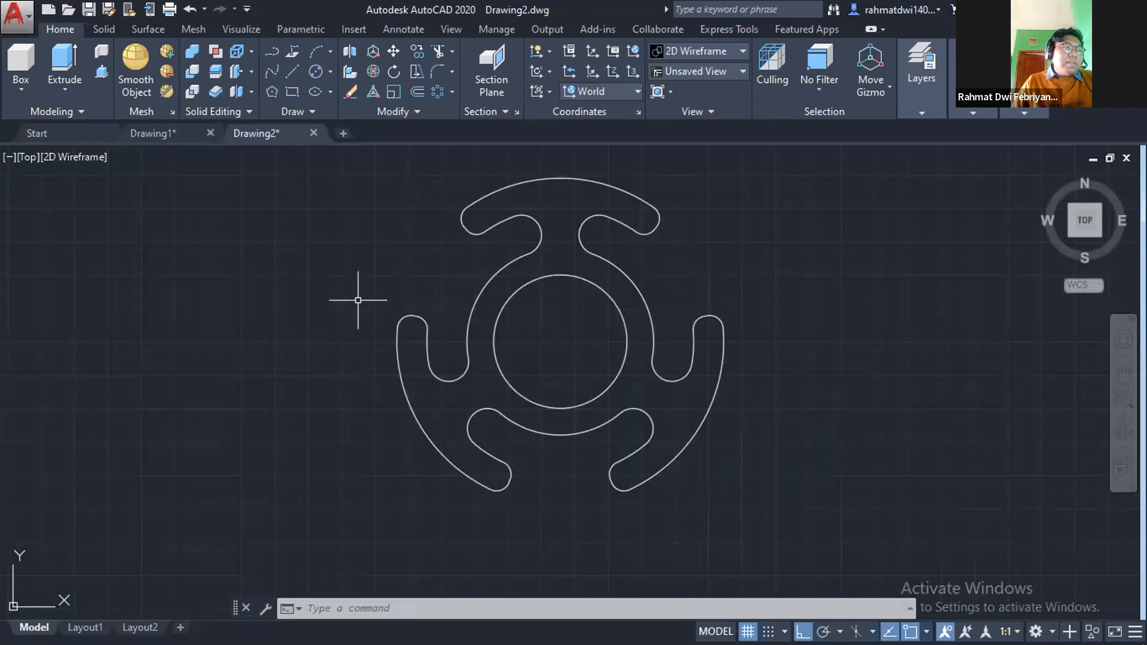
{"action": "middle_click_drag", "start_coordinate": [358, 300], "coordinate": [359, 322]}
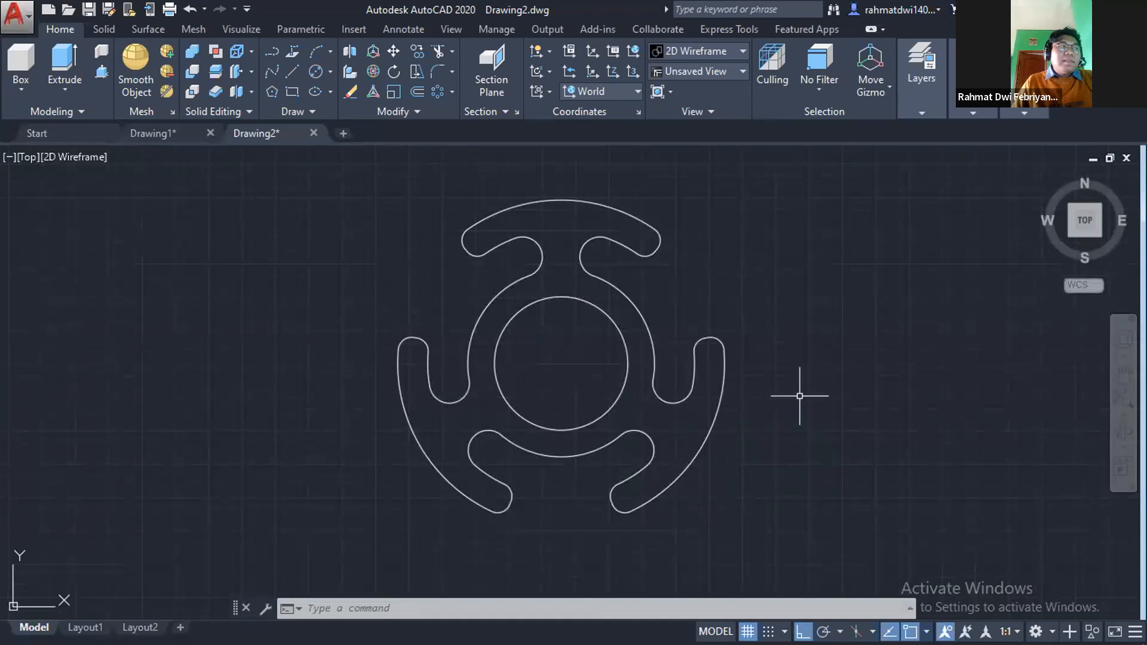
{"action": "scroll", "coordinate": [798, 251], "scroll_direction": "down", "scroll_amount": 4}
{"action": "middle_click_drag", "start_coordinate": [781, 258], "coordinate": [689, 316]}
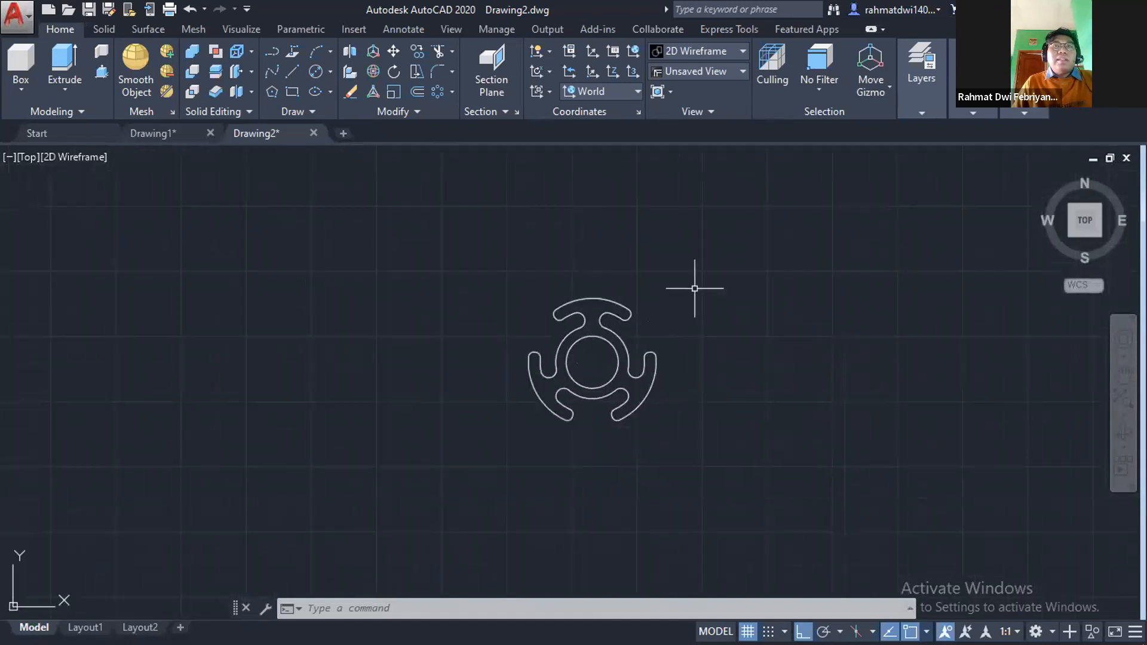
{"action": "scroll", "coordinate": [693, 284], "scroll_direction": "up", "scroll_amount": 4}
{"action": "middle_click_drag", "start_coordinate": [646, 335], "coordinate": [686, 264]}
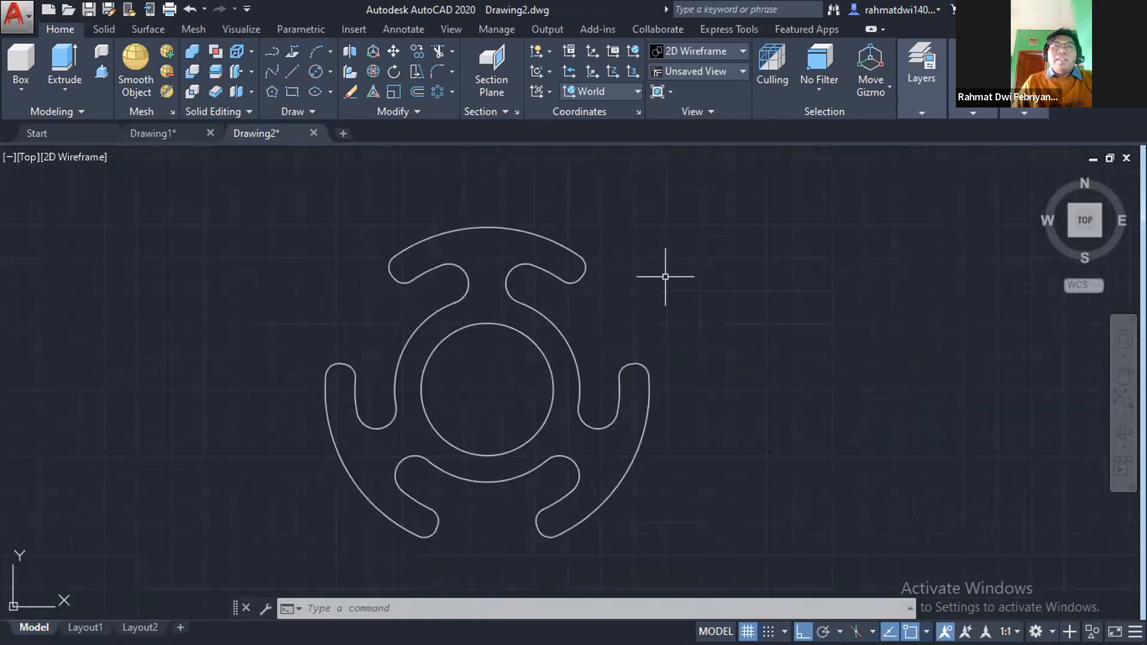
{"action": "mouse_move", "coordinate": [665, 277]}
{"action": "middle_mouse_down"}
{"action": "mouse_move", "coordinate": [697, 258]}
{"action": "mouse_move", "coordinate": [707, 269]}
{"action": "middle_mouse_up"}
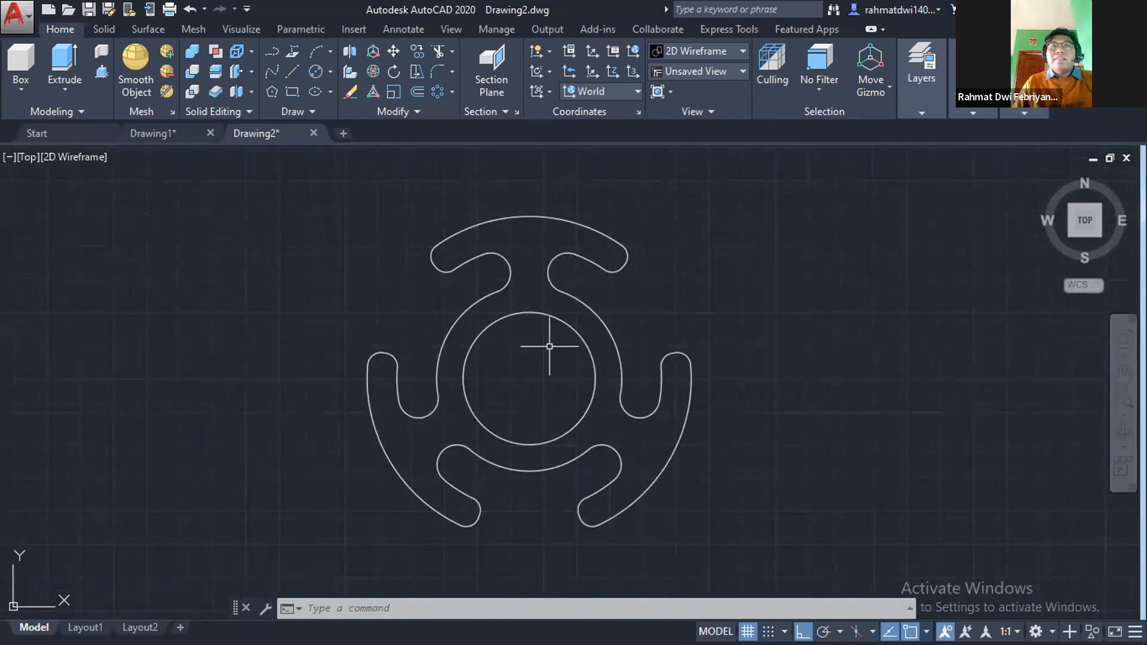
{"action": "middle_click_drag", "start_coordinate": [548, 346], "coordinate": [576, 350]}
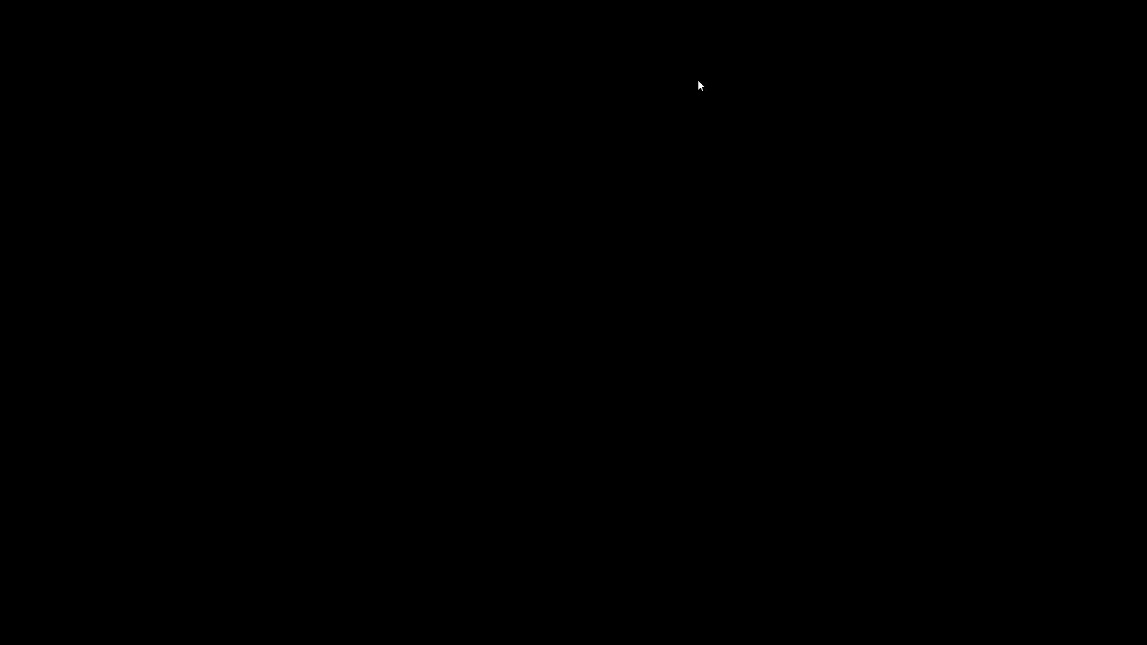
Switch back to AutoCAD and its open Drawing2 drawing.
{"action": "key", "text": "alt+Tab"}
{"action": "left_click", "coordinate": [540, 252]}
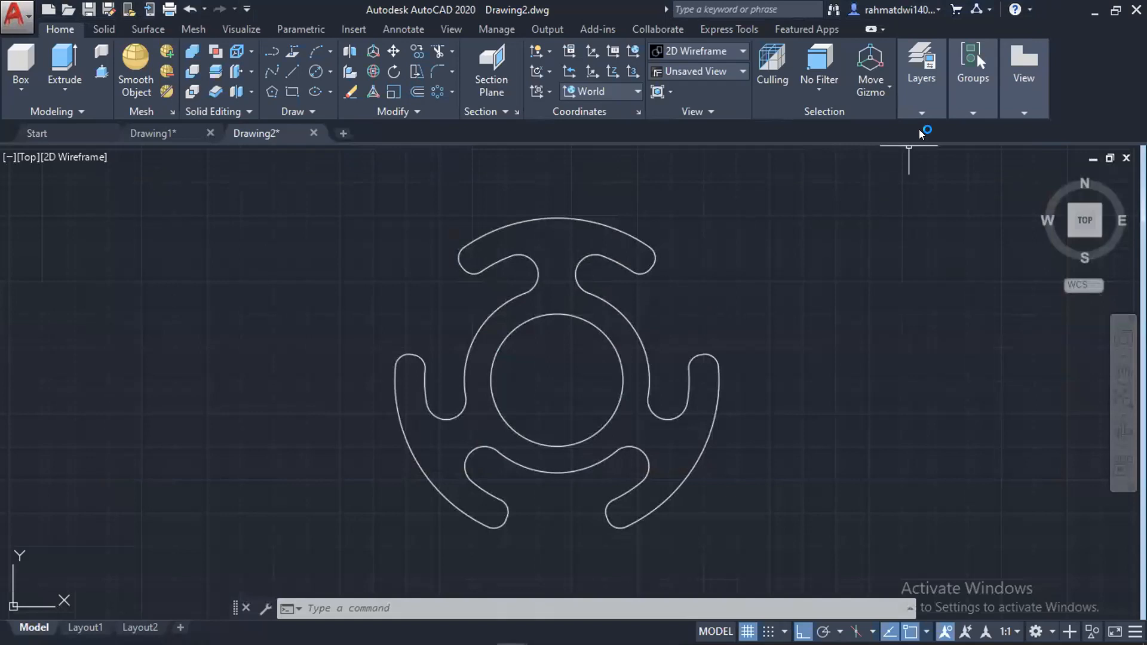
{"action": "left_click", "coordinate": [10, 10]}
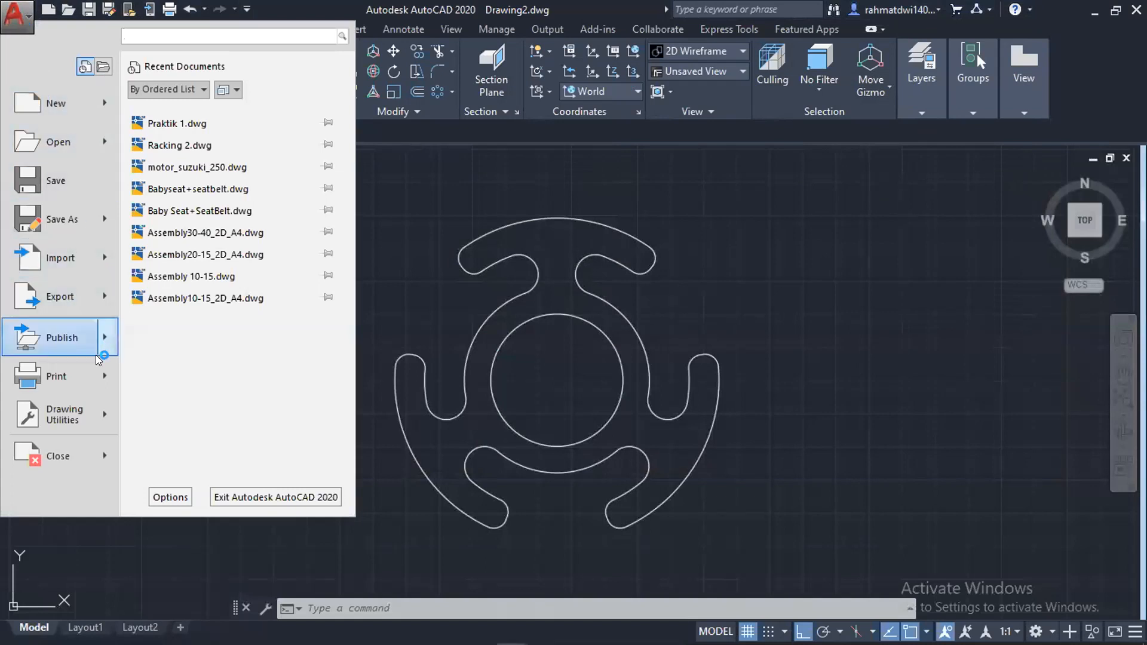
{"action": "mouse_move", "coordinate": [98, 371]}
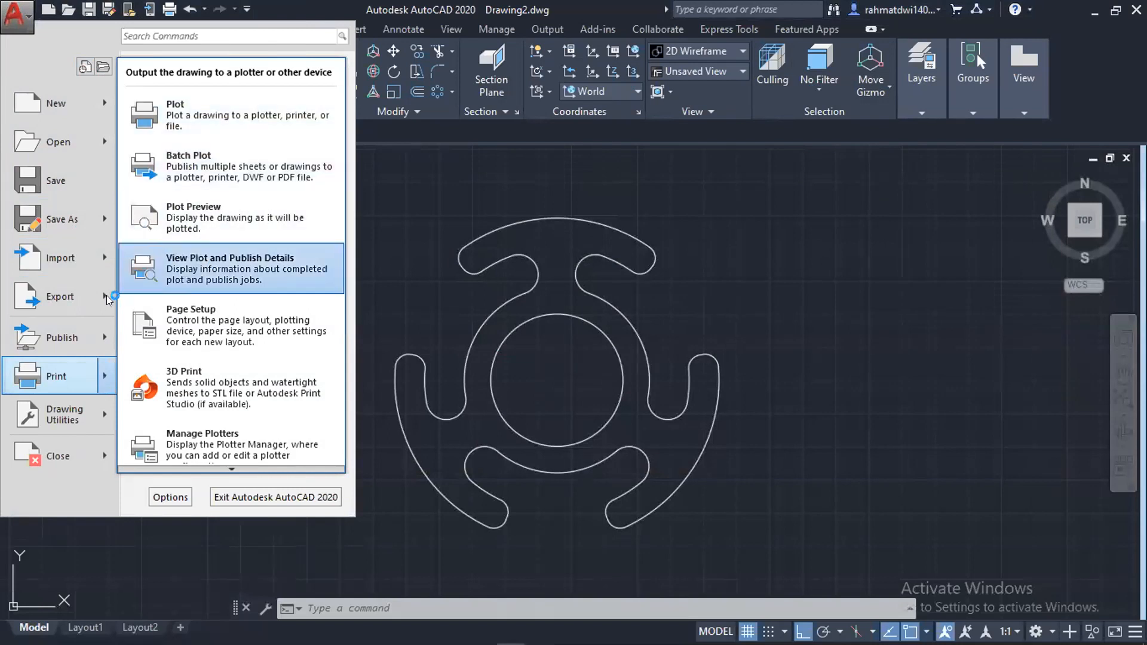
{"action": "mouse_move", "coordinate": [100, 221]}
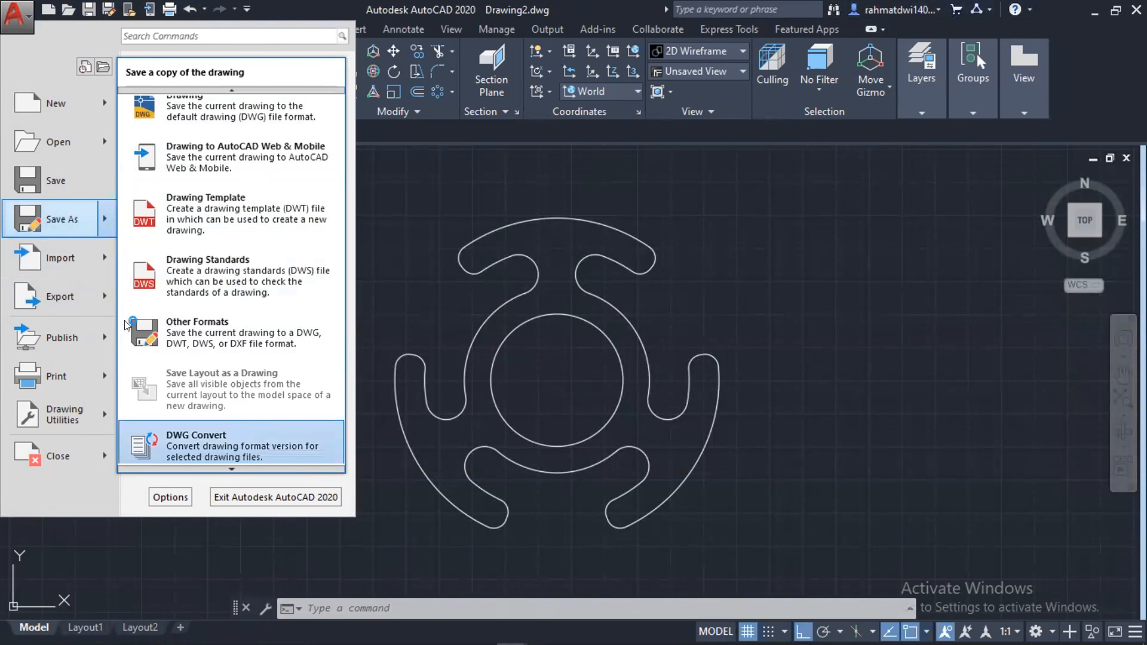
{"action": "mouse_move", "coordinate": [108, 293]}
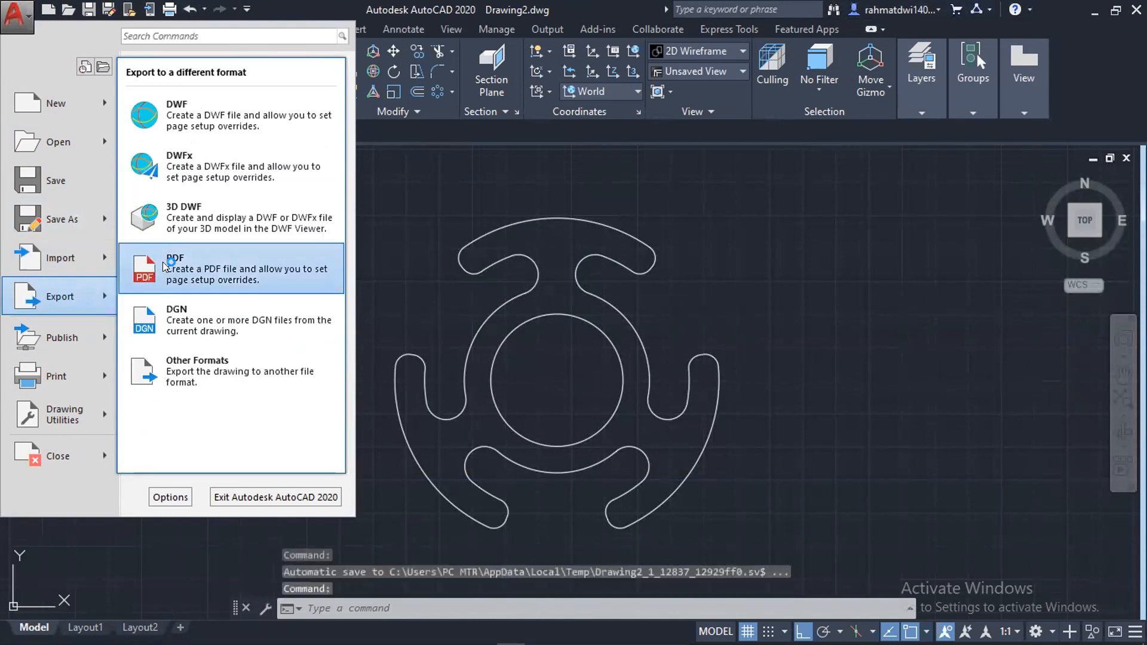
{"action": "left_click", "coordinate": [210, 364]}
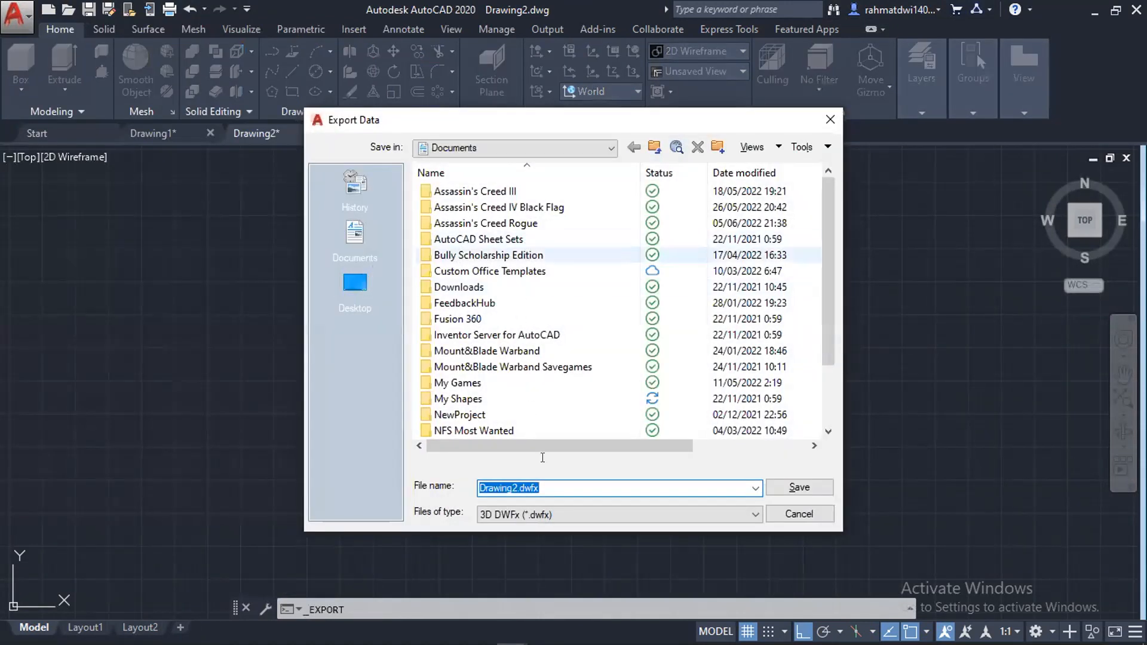
{"action": "left_click", "coordinate": [558, 514]}
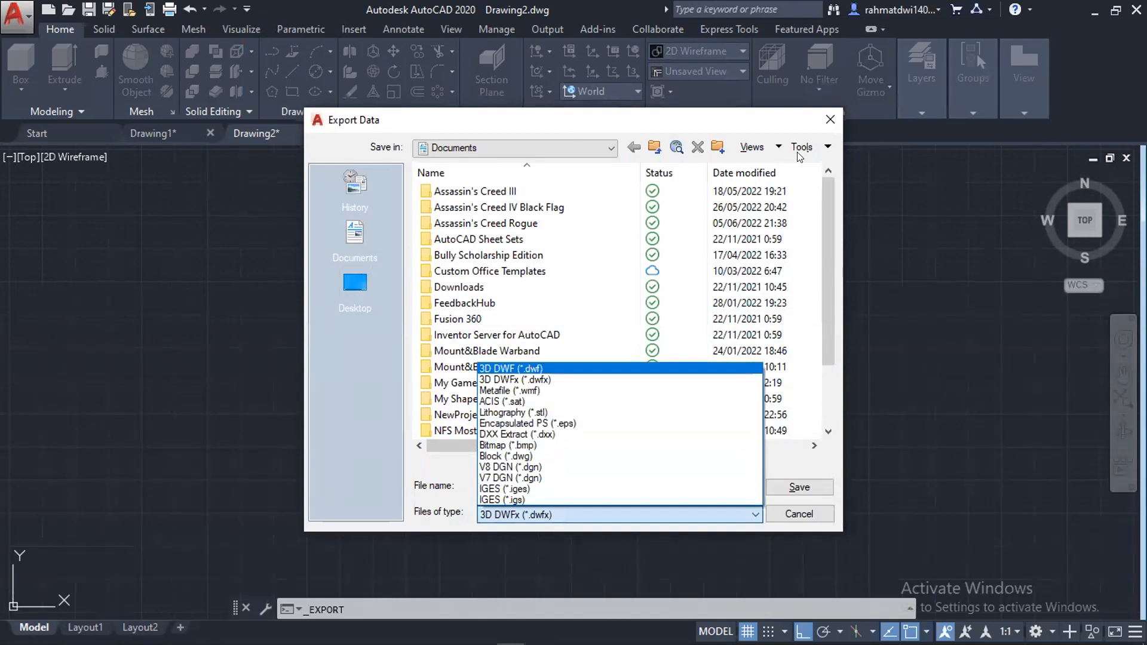
{"action": "left_click", "coordinate": [801, 515]}
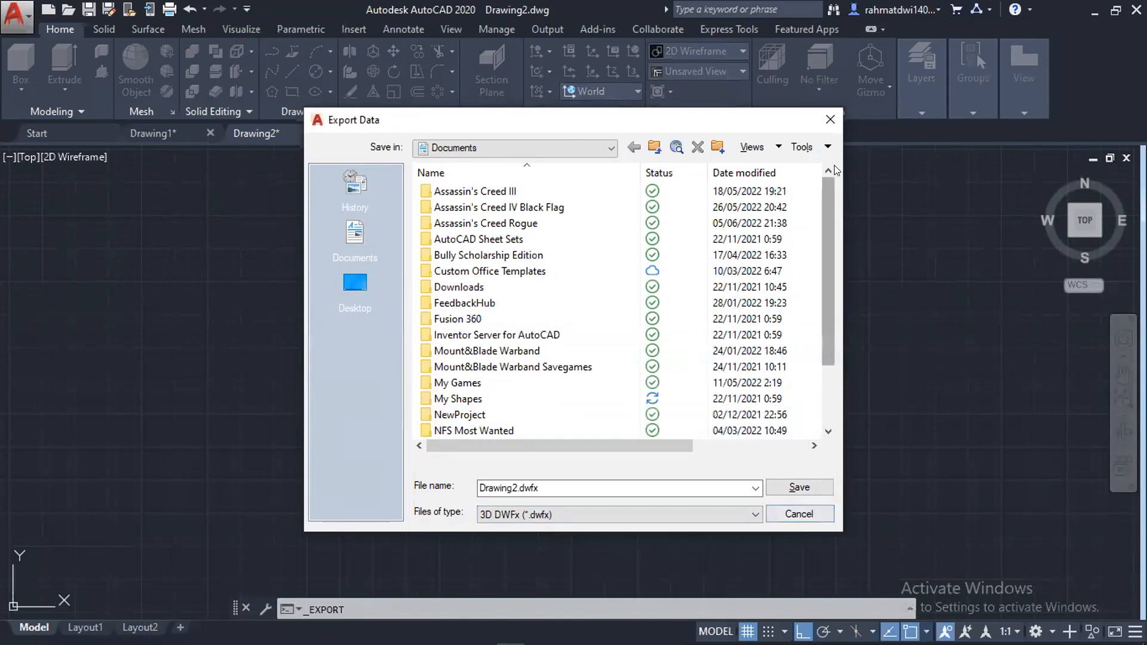
{"action": "left_click", "coordinate": [800, 514]}
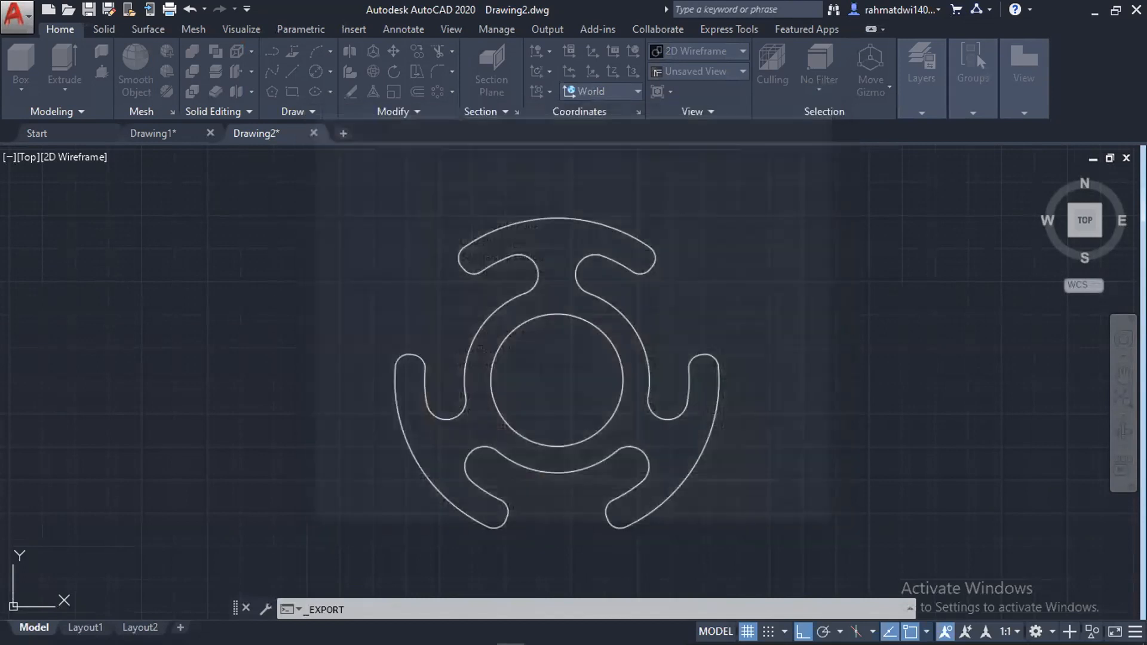
{"action": "left_click", "coordinate": [16, 16]}
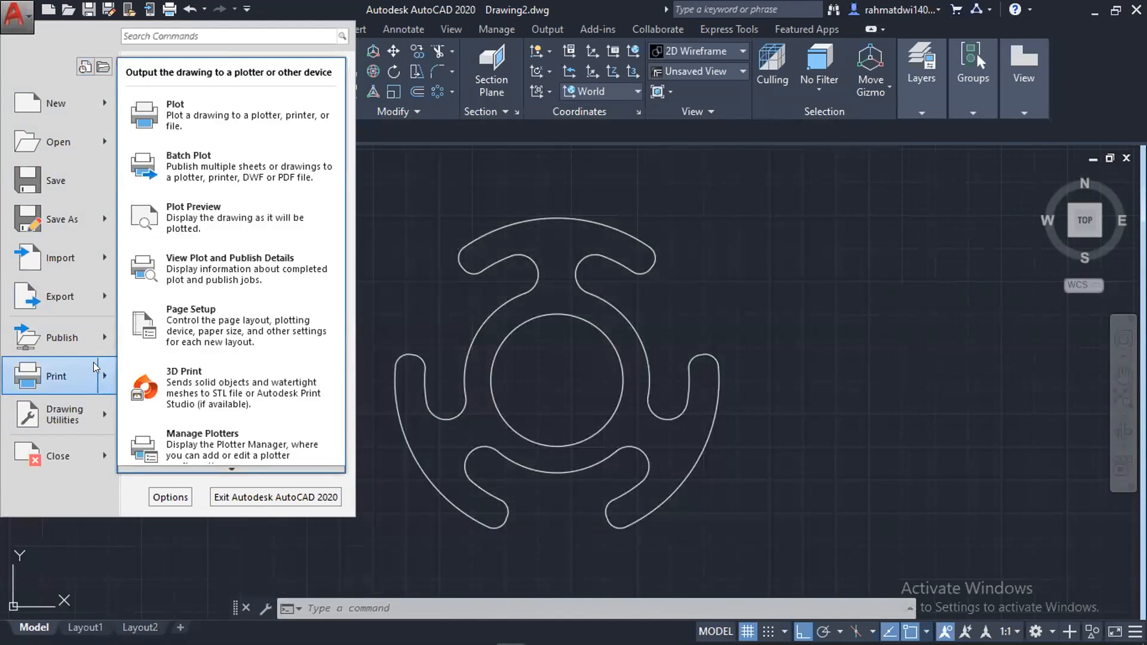
{"action": "mouse_move", "coordinate": [102, 337]}
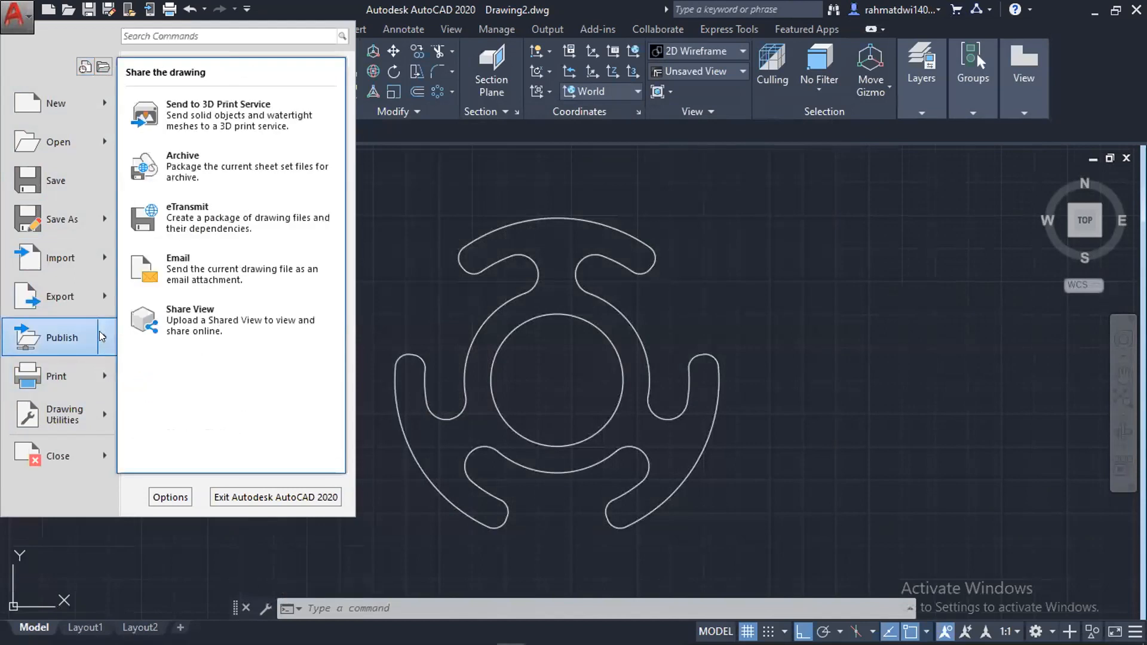
{"action": "left_click", "coordinate": [18, 25]}
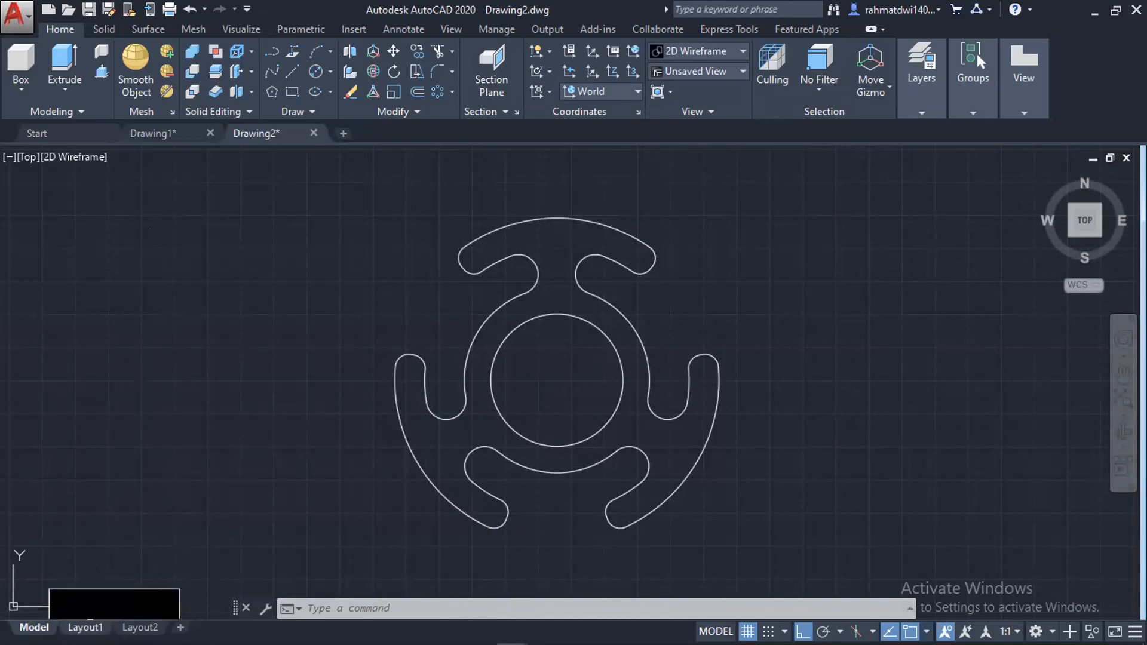
Open Layout1 and activate its viewport to work in model space on the sheet.
{"action": "left_click", "coordinate": [85, 627]}
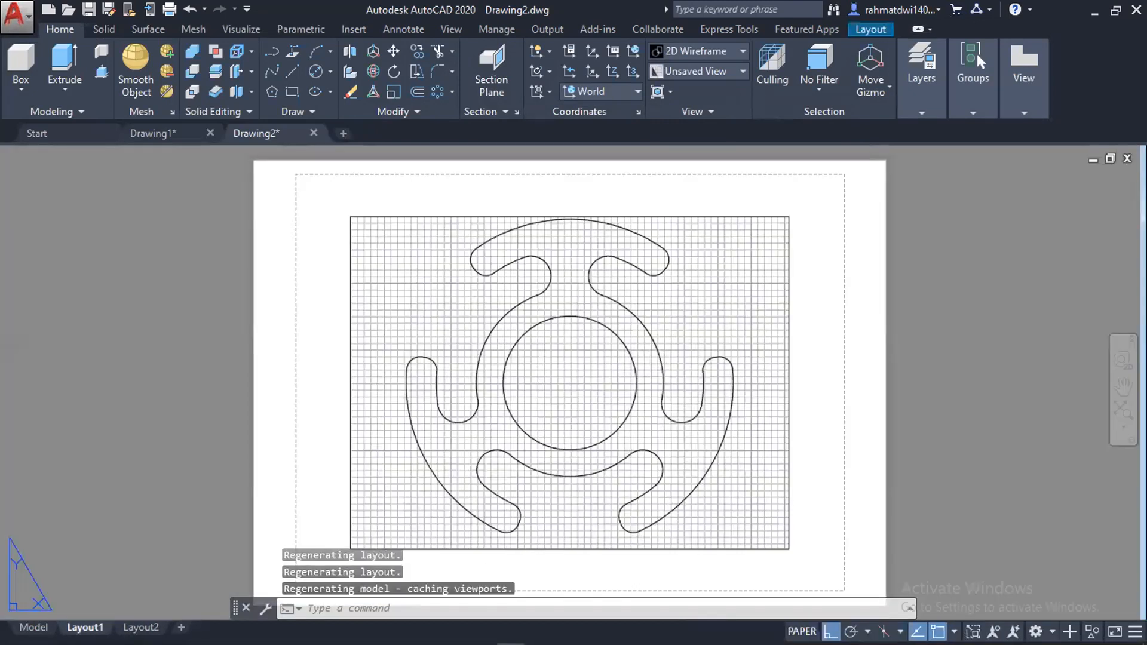
{"action": "left_click", "coordinate": [34, 627]}
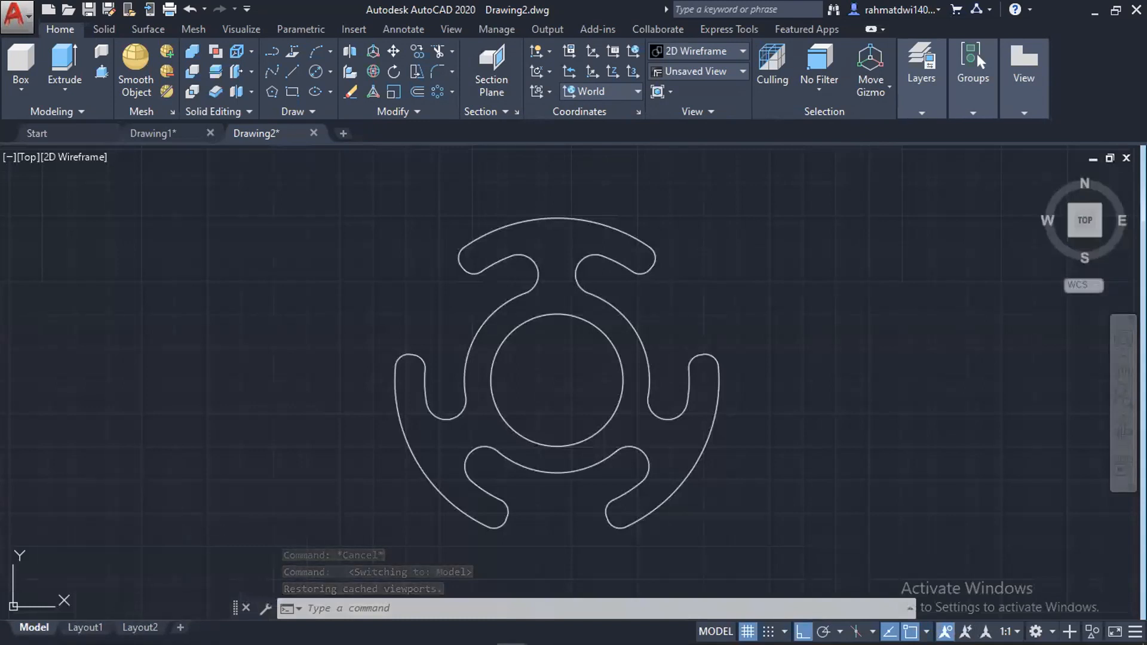
{"action": "mouse_move", "coordinate": [85, 627]}
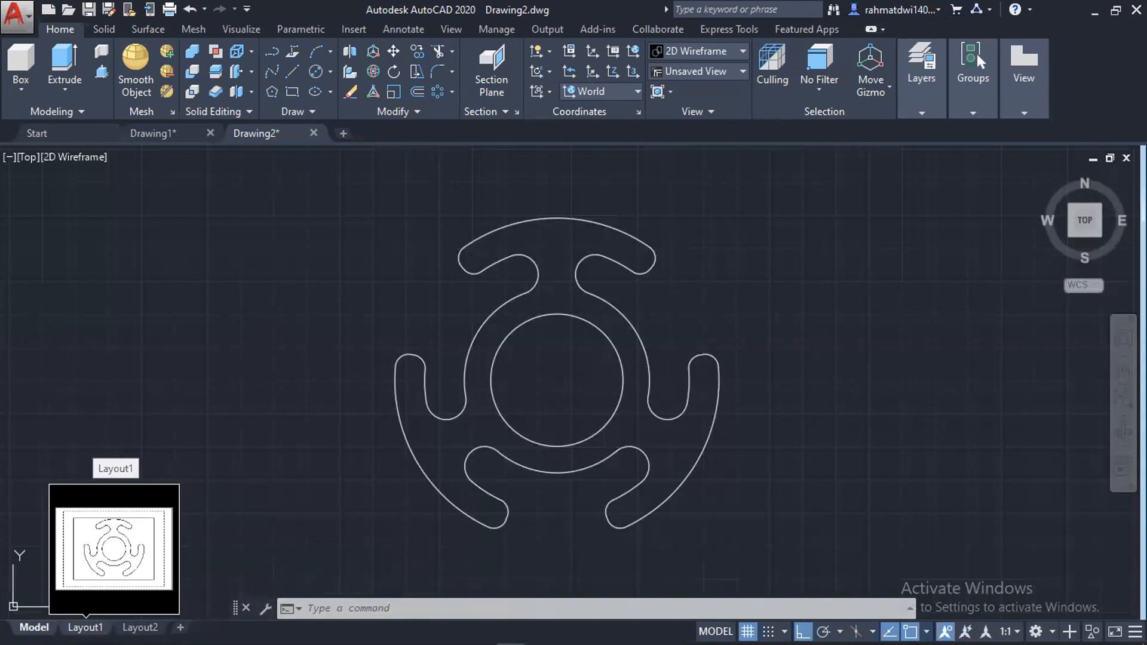
{"action": "left_click", "coordinate": [85, 628]}
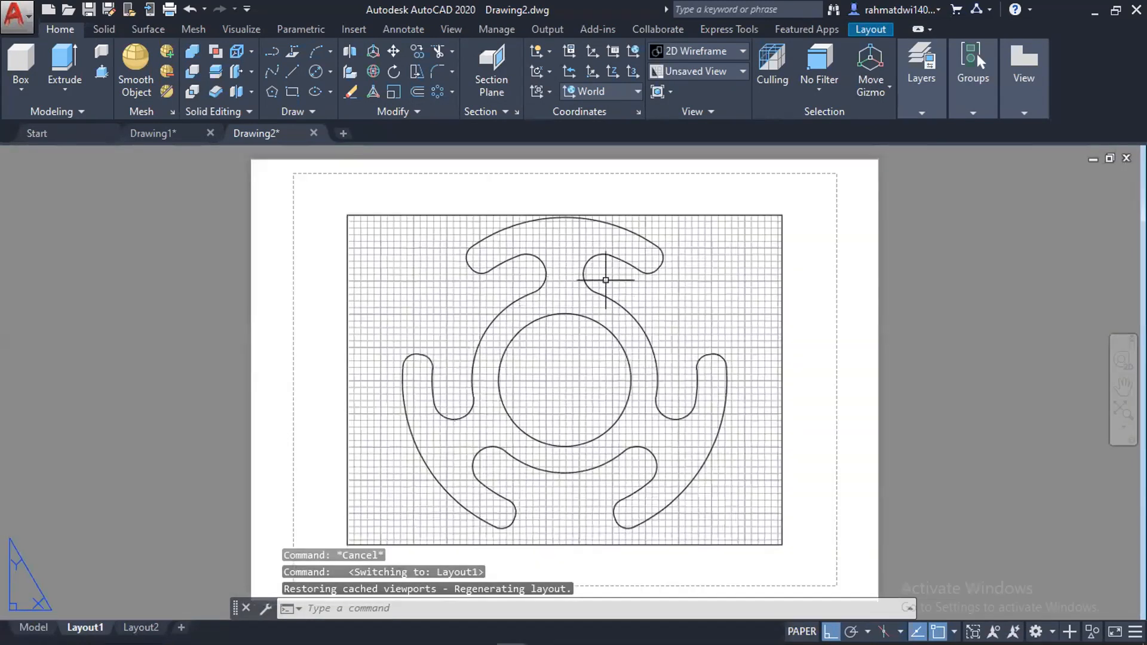
{"action": "double_click", "coordinate": [579, 297]}
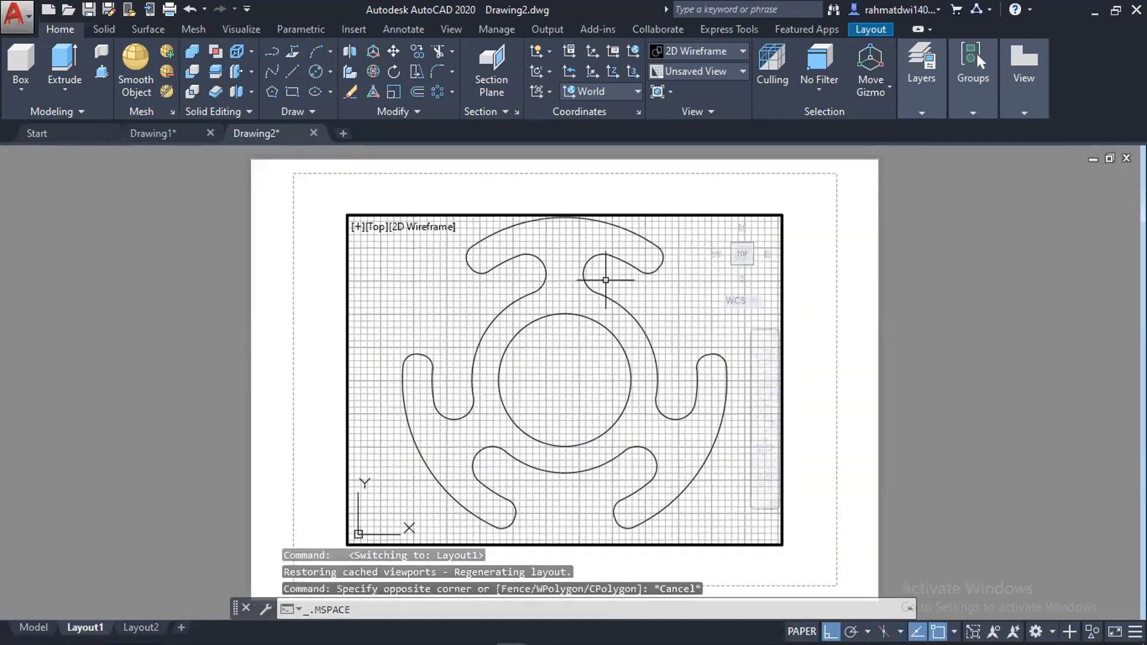
Try reframing the three-armed part inside the Layout1 viewport and return to paper space.
{"action": "scroll", "coordinate": [579, 275], "scroll_direction": "down", "scroll_amount": 2}
{"action": "scroll", "coordinate": [579, 275], "scroll_direction": "up", "scroll_amount": 2}
{"action": "middle_click_drag", "start_coordinate": [618, 291], "coordinate": [612, 300]}
{"action": "left_click", "coordinate": [141, 627]}
{"action": "left_click", "coordinate": [86, 628]}
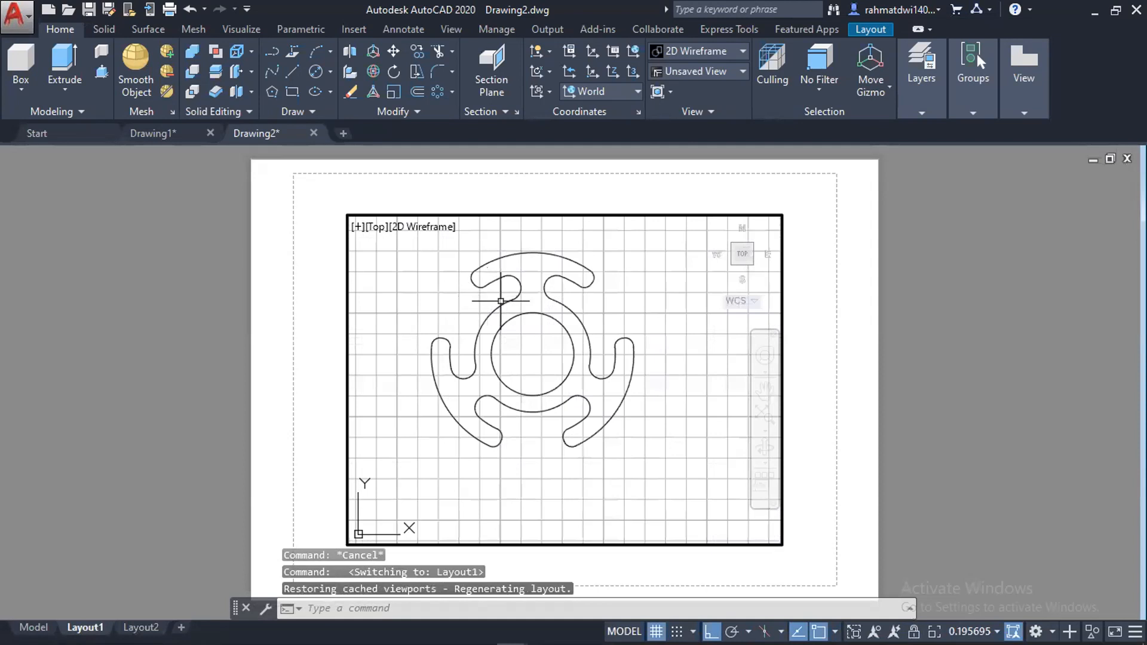
{"action": "scroll", "coordinate": [518, 374], "scroll_direction": "up", "scroll_amount": 2}
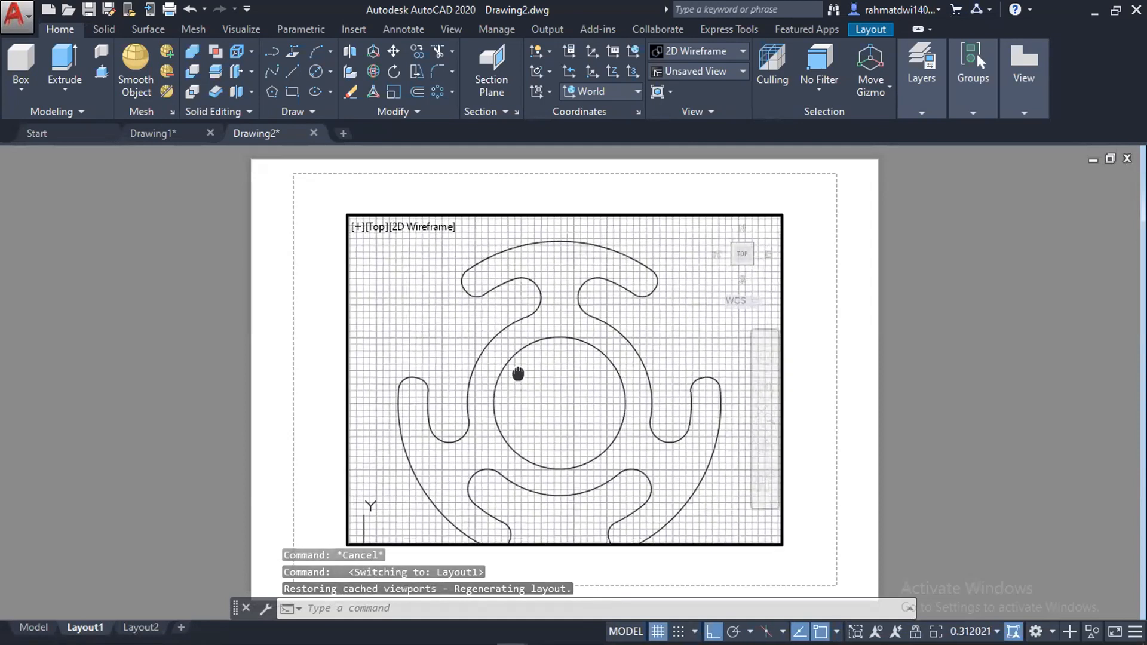
{"action": "key", "text": "Escape"}
{"action": "key", "text": "Escape"}
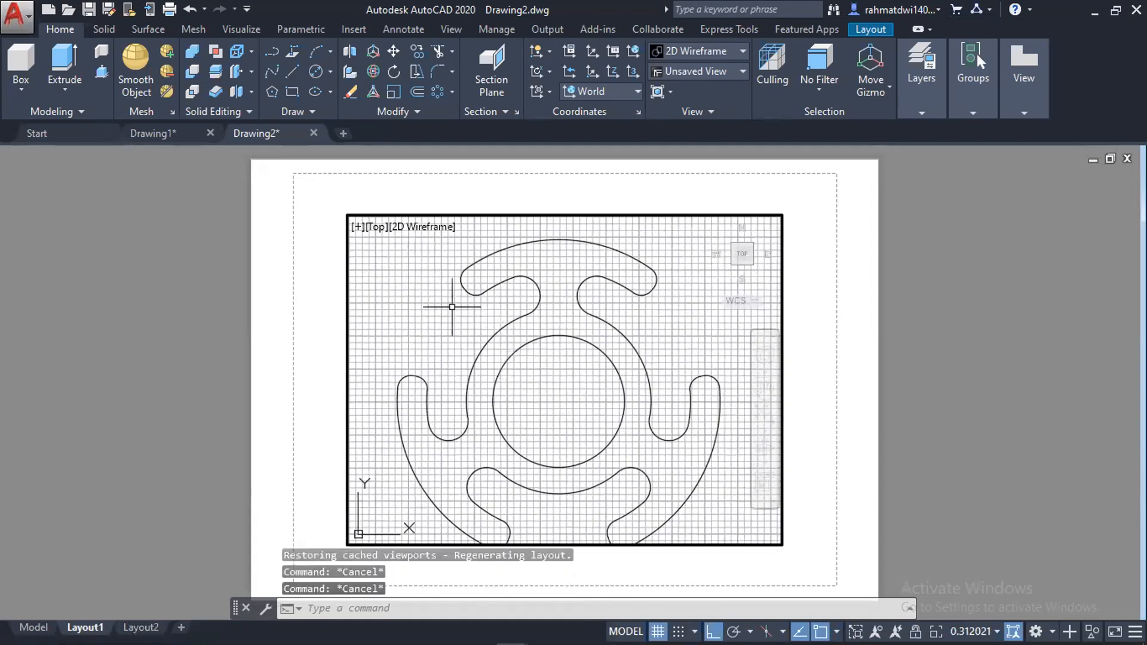
{"action": "left_click", "coordinate": [431, 291]}
{"action": "left_click", "coordinate": [303, 290]}
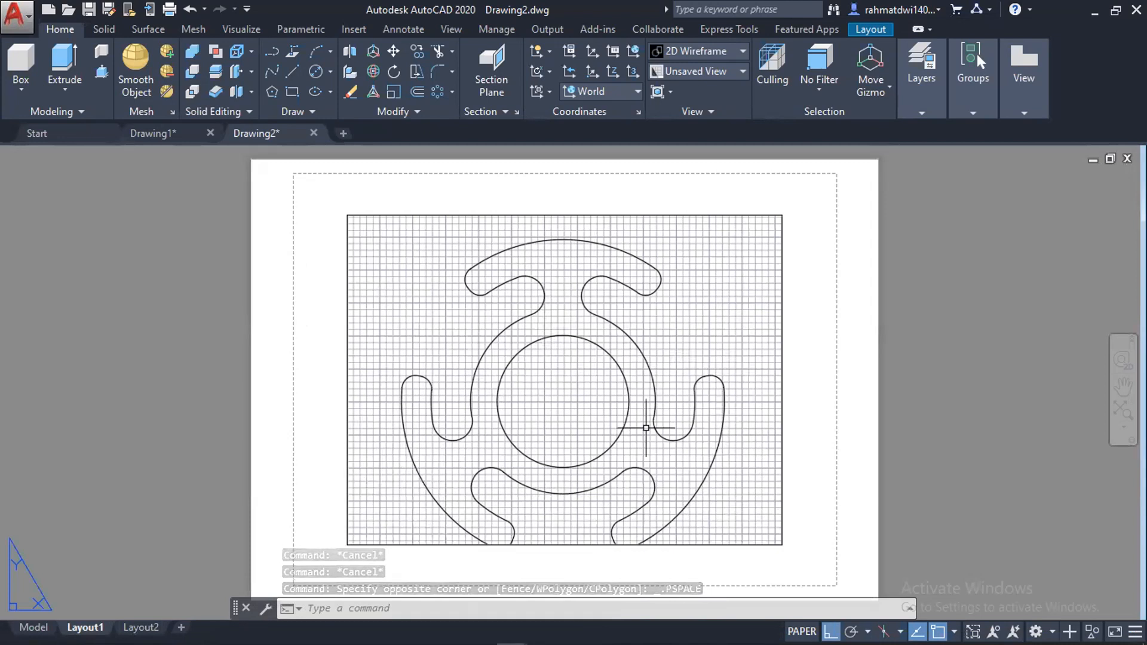
Reactivate the Layout1 viewport, fit the whole three-armed part inside its frame, and return to paper space.
{"action": "double_click", "coordinate": [736, 250]}
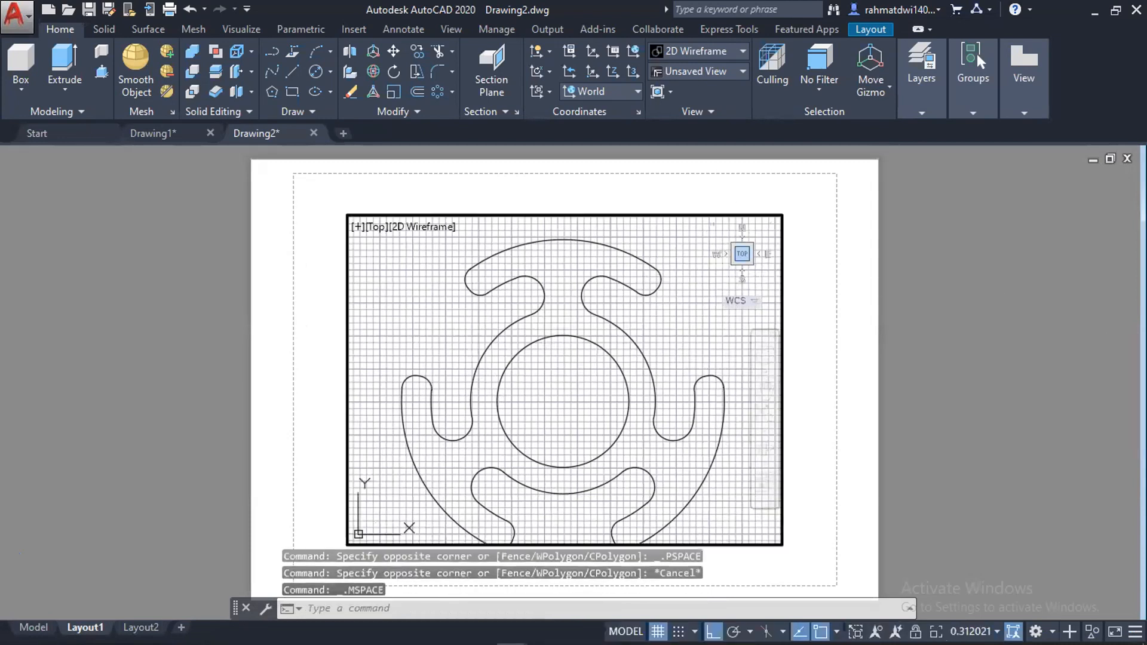
{"action": "scroll", "coordinate": [613, 342], "scroll_direction": "down", "scroll_amount": 2}
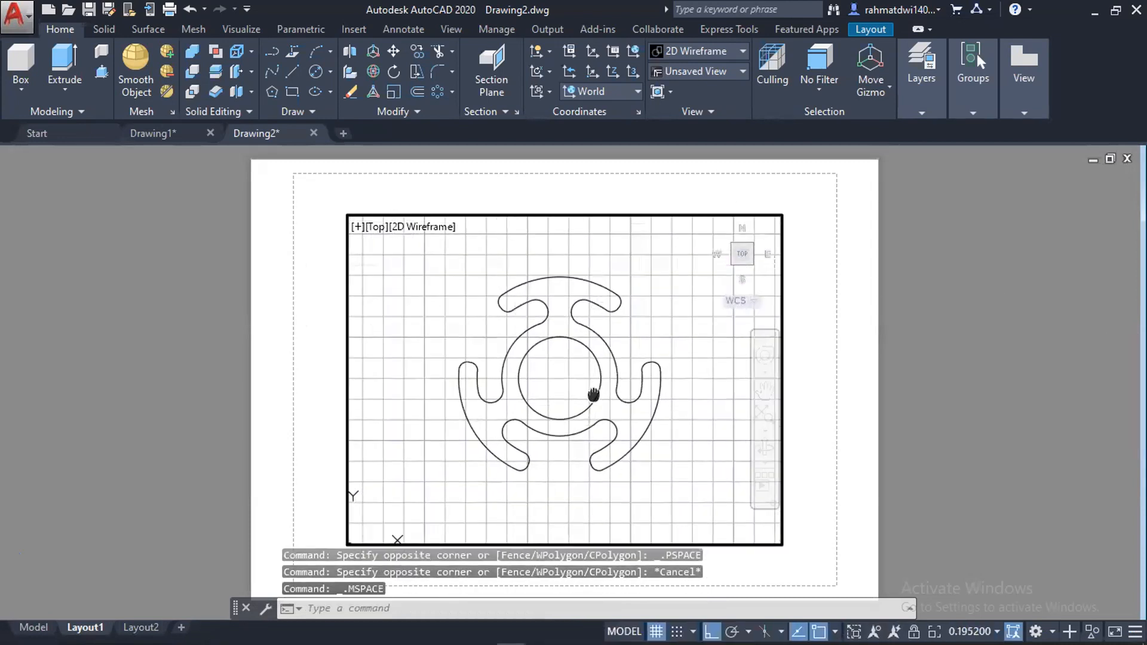
{"action": "scroll", "coordinate": [594, 381], "scroll_direction": "up", "scroll_amount": 3}
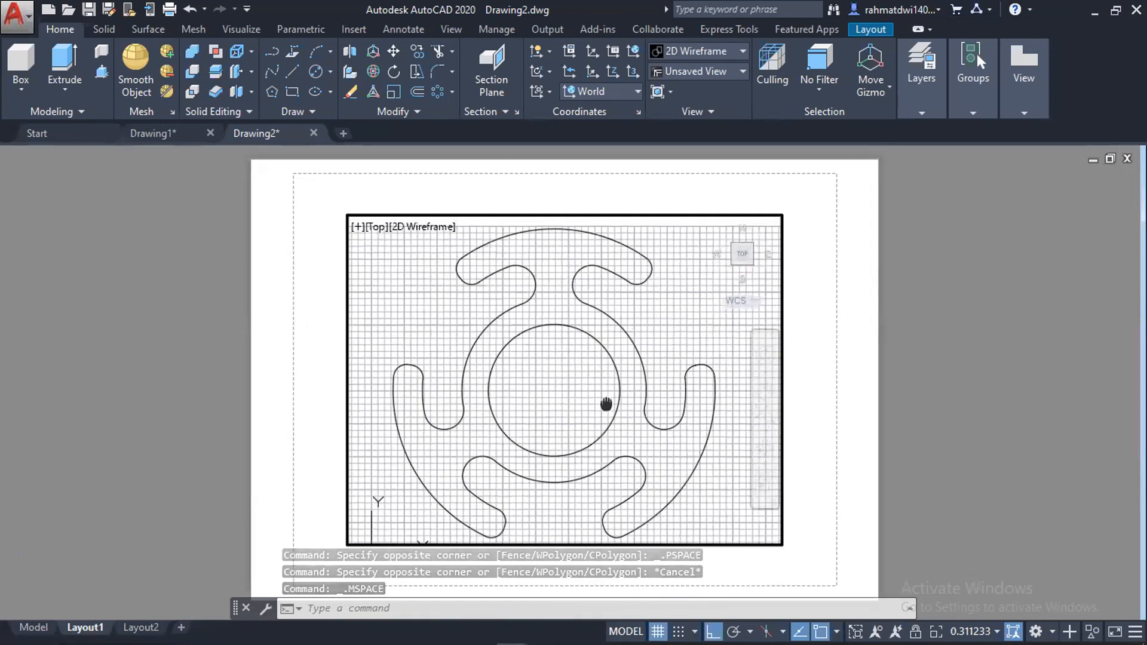
{"action": "double_click", "coordinate": [861, 323]}
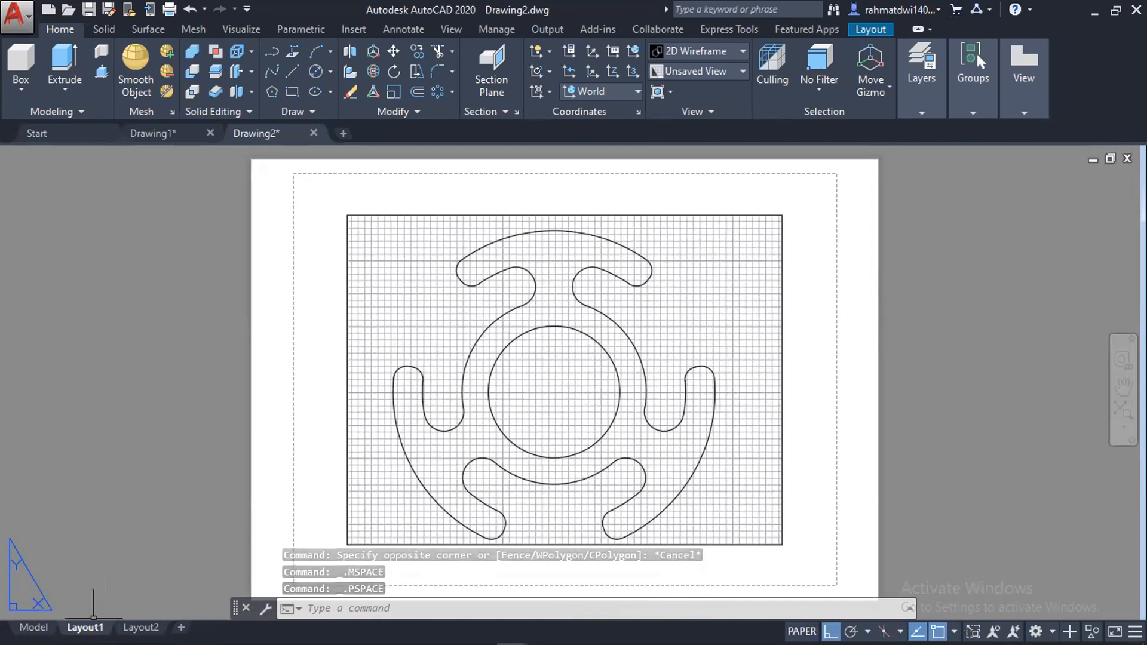
Modify the page setup of Layout1 to use the DWG To PDF.pc3 plotter.
{"action": "right_click", "coordinate": [87, 628]}
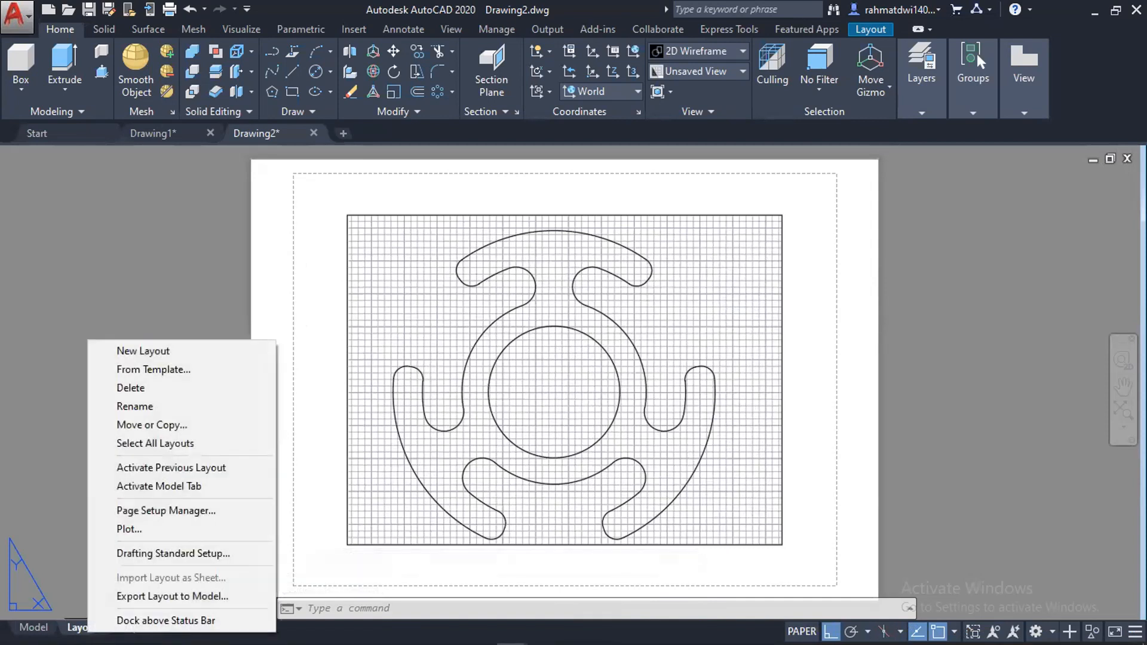
{"action": "left_click", "coordinate": [163, 512]}
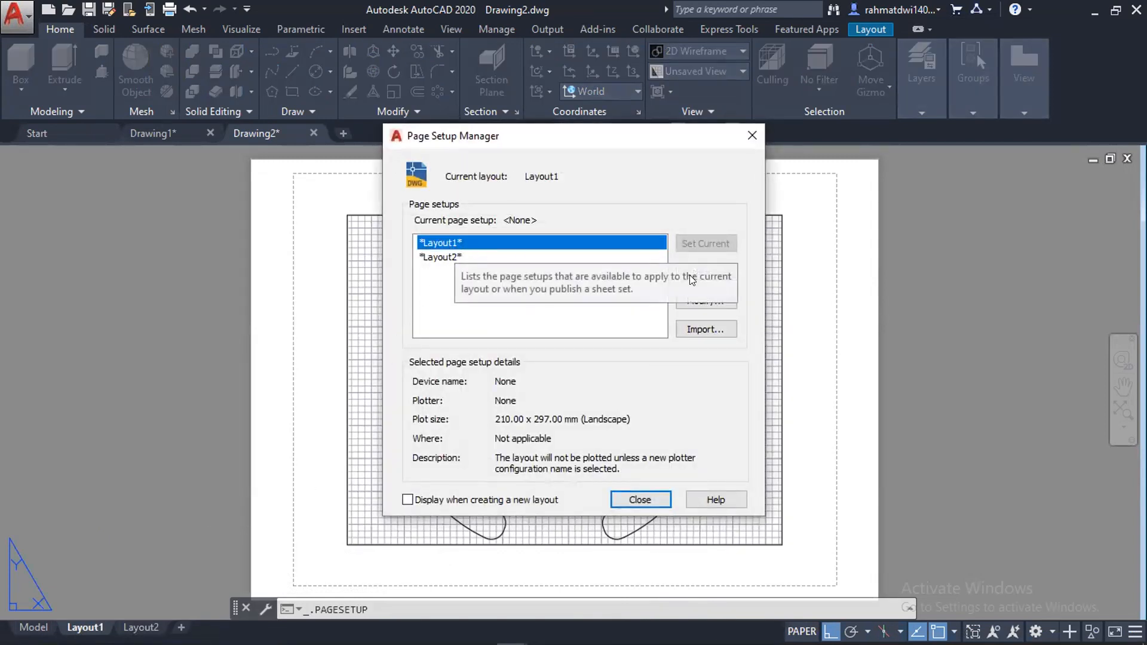
{"action": "left_click", "coordinate": [704, 300]}
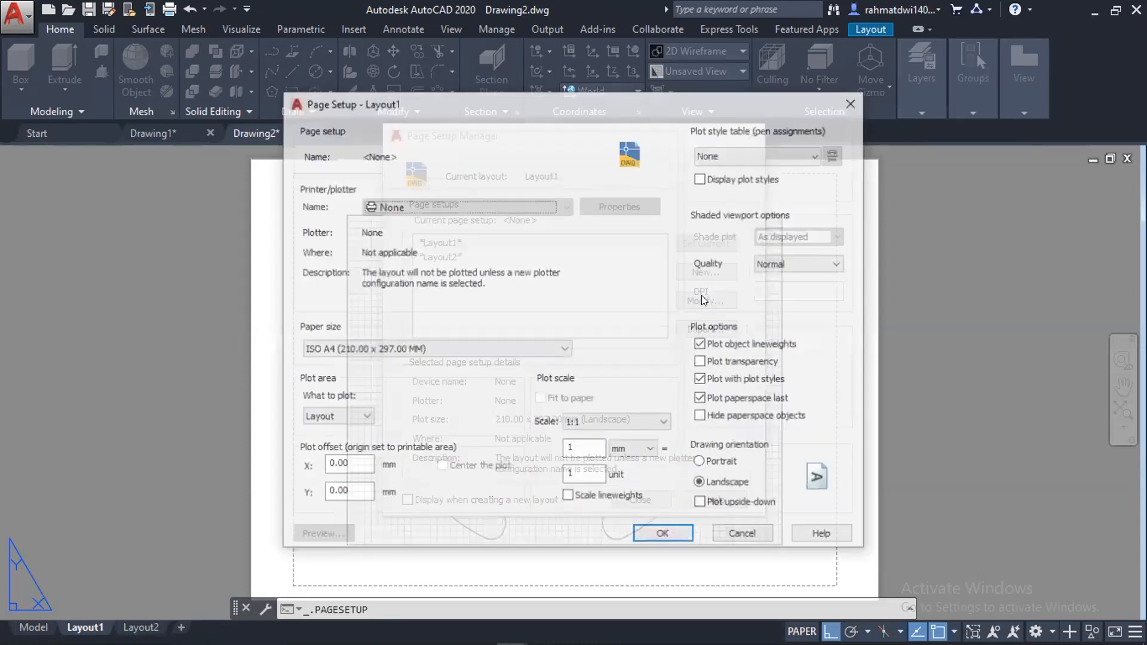
{"action": "left_click", "coordinate": [559, 207]}
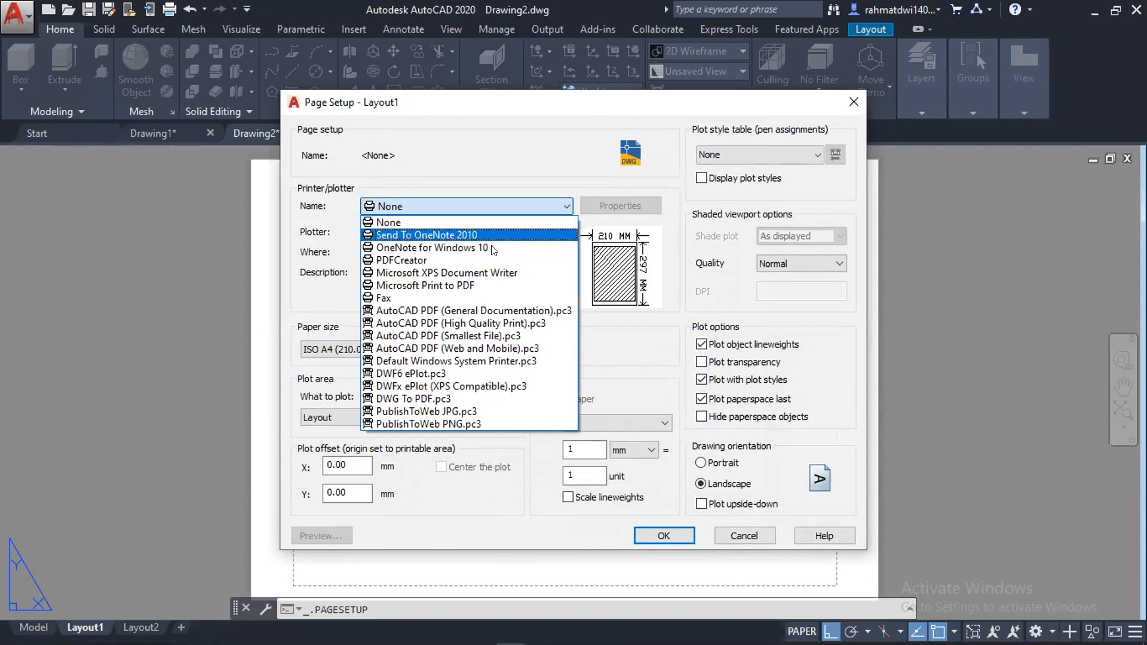
{"action": "left_click", "coordinate": [453, 400]}
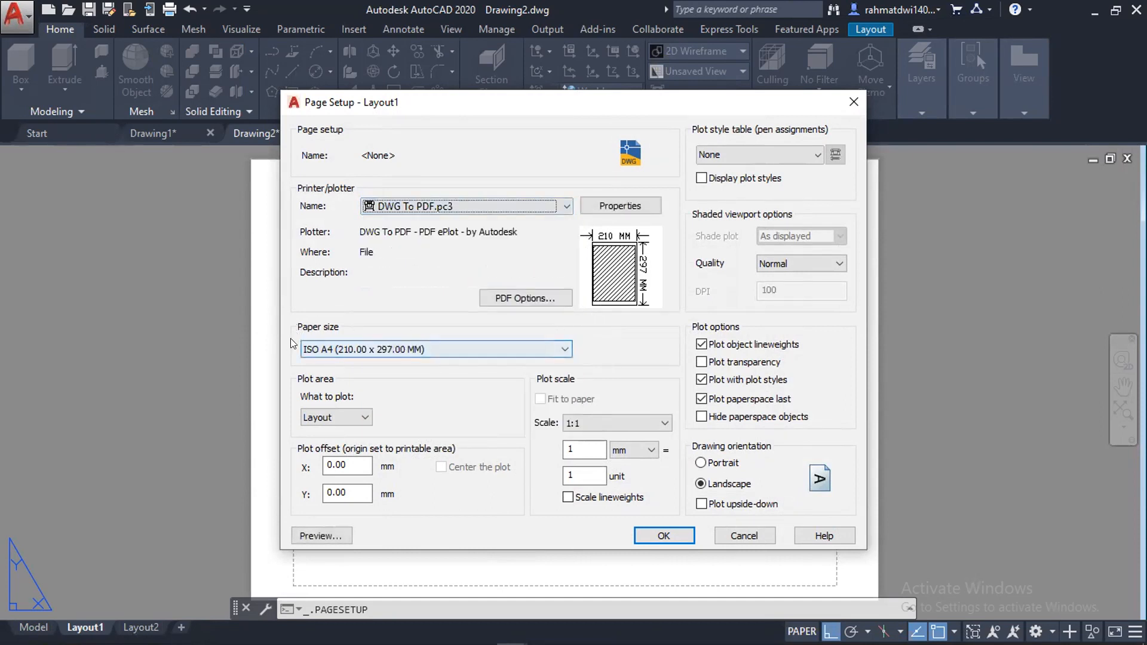
Set the Layout1 paper size to ISO A3 (420.00 x 297.00 MM).
{"action": "left_click", "coordinate": [461, 352]}
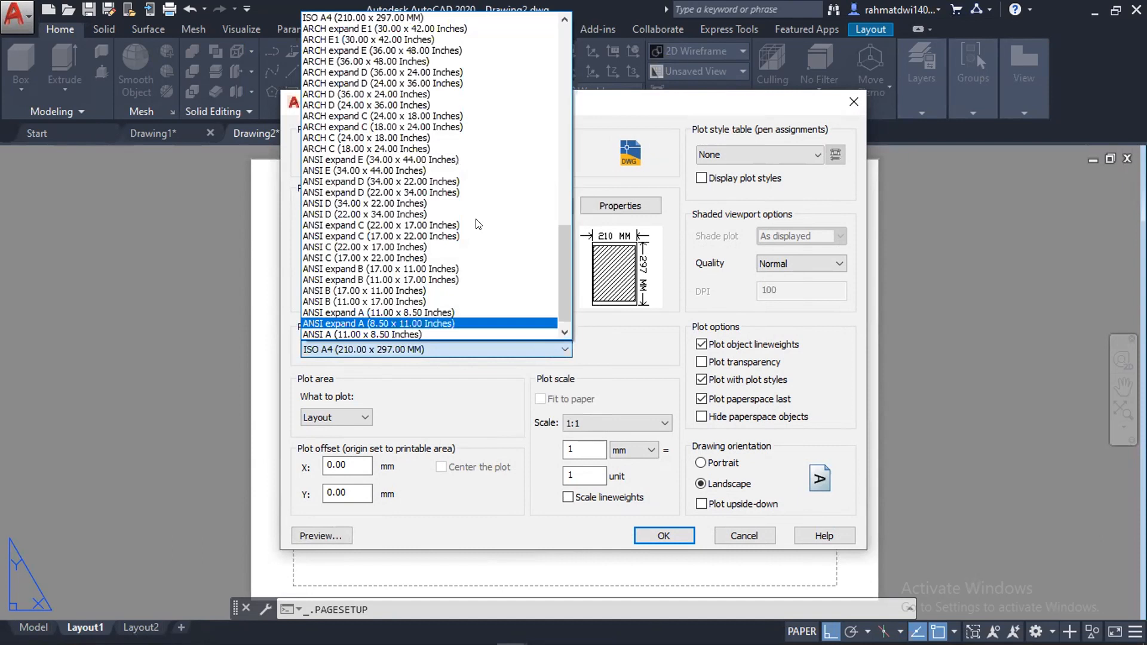
{"action": "scroll", "coordinate": [477, 222], "scroll_direction": "down", "scroll_amount": 9}
{"action": "scroll", "coordinate": [477, 222], "scroll_direction": "up", "scroll_amount": 4}
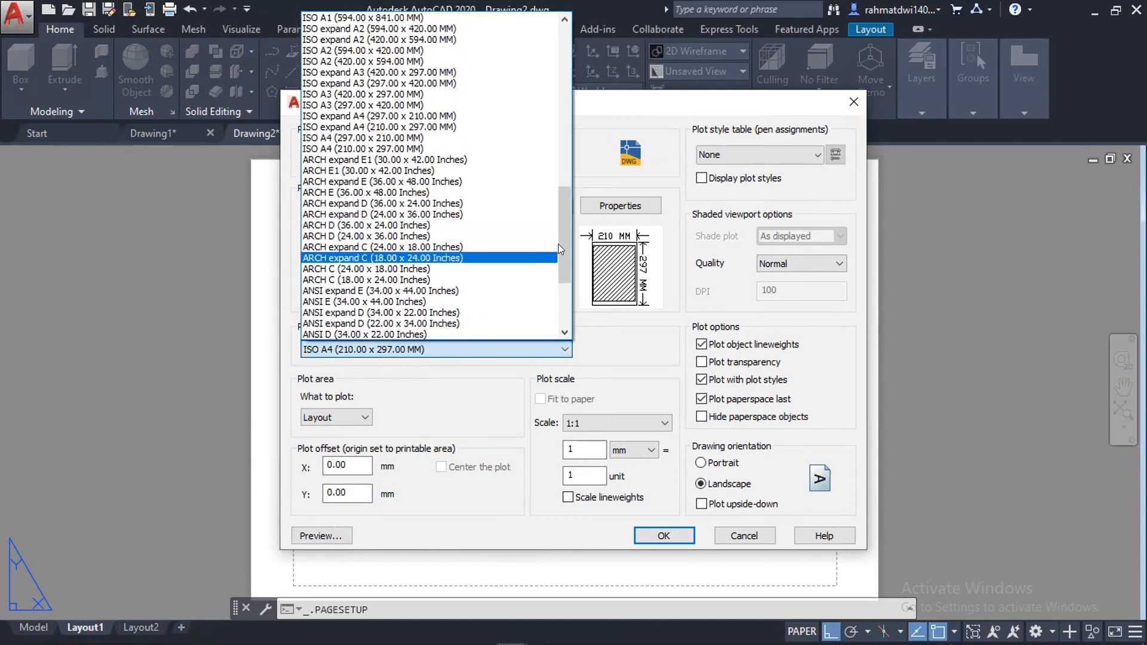
{"action": "scroll", "coordinate": [560, 224], "scroll_direction": "up", "scroll_amount": 3}
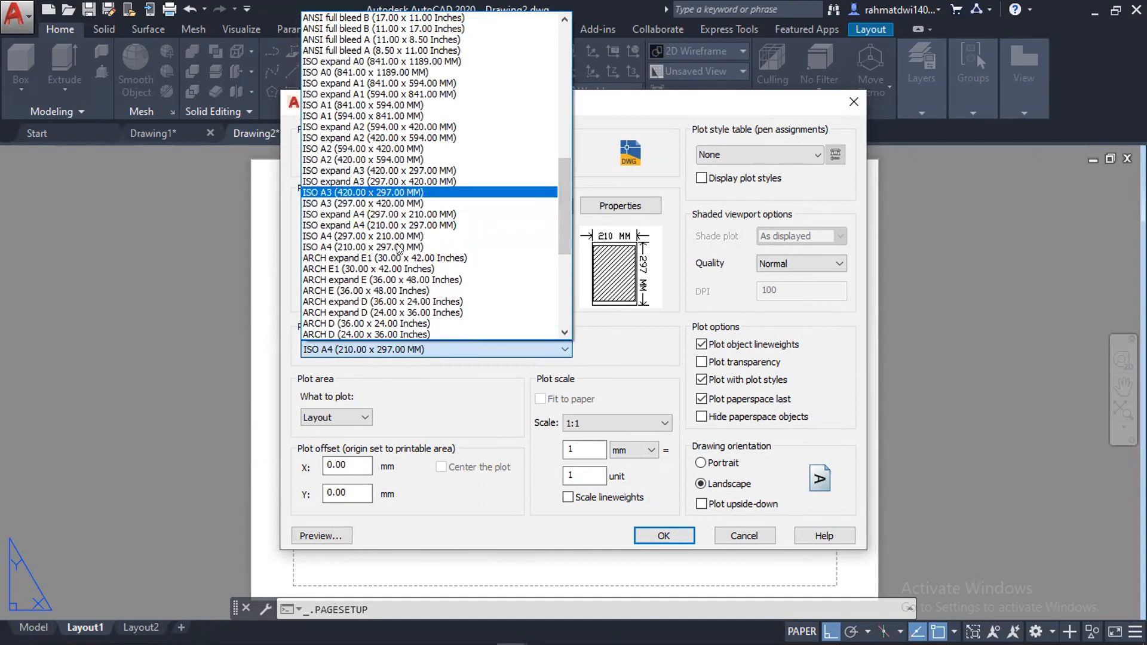
{"action": "left_click", "coordinate": [399, 193]}
{"action": "mouse_move", "coordinate": [627, 259]}
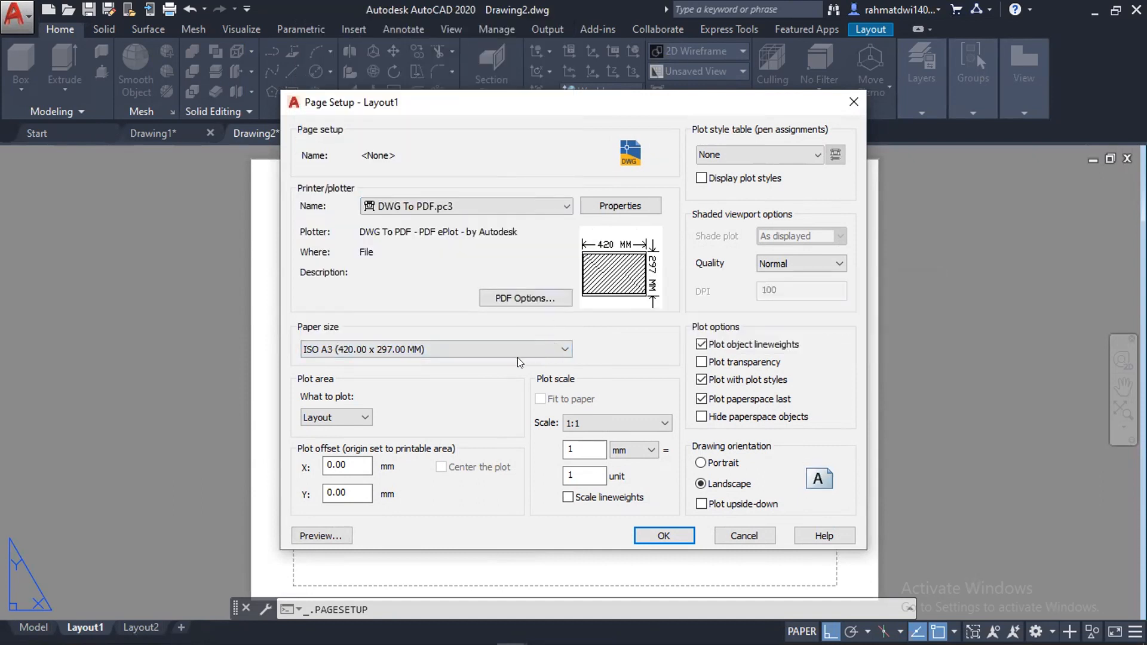
Keep Layout as the plot area at 1:1 scale, accept the Layout1 page setup, and close the Page Setup Manager.
{"action": "left_click", "coordinate": [341, 421]}
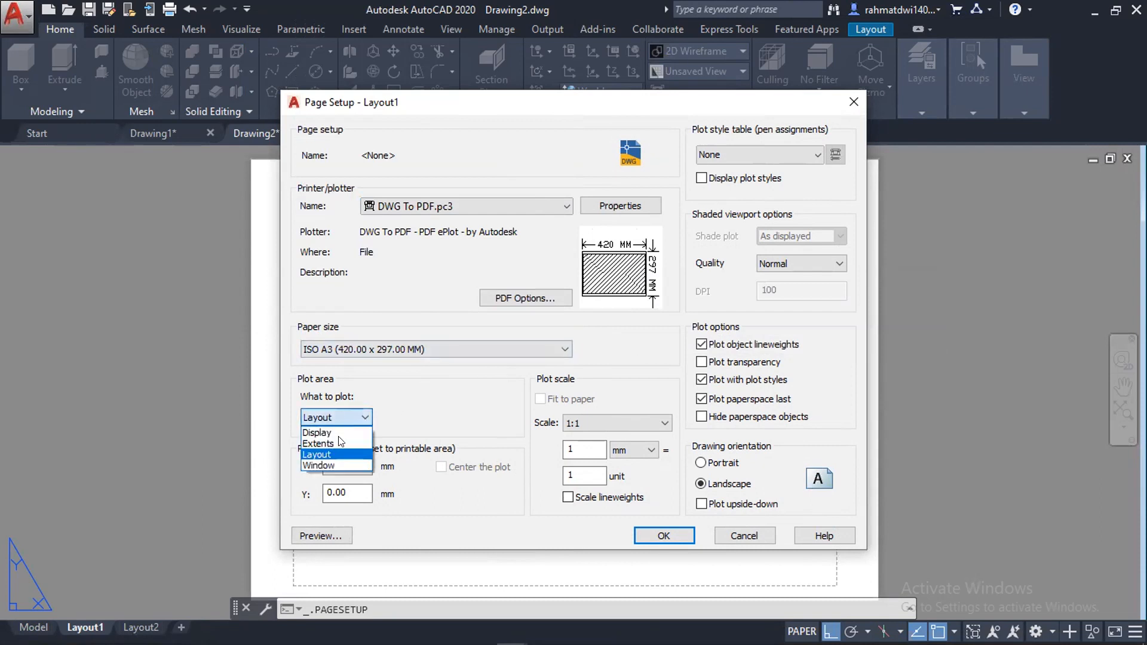
{"action": "left_click", "coordinate": [572, 413]}
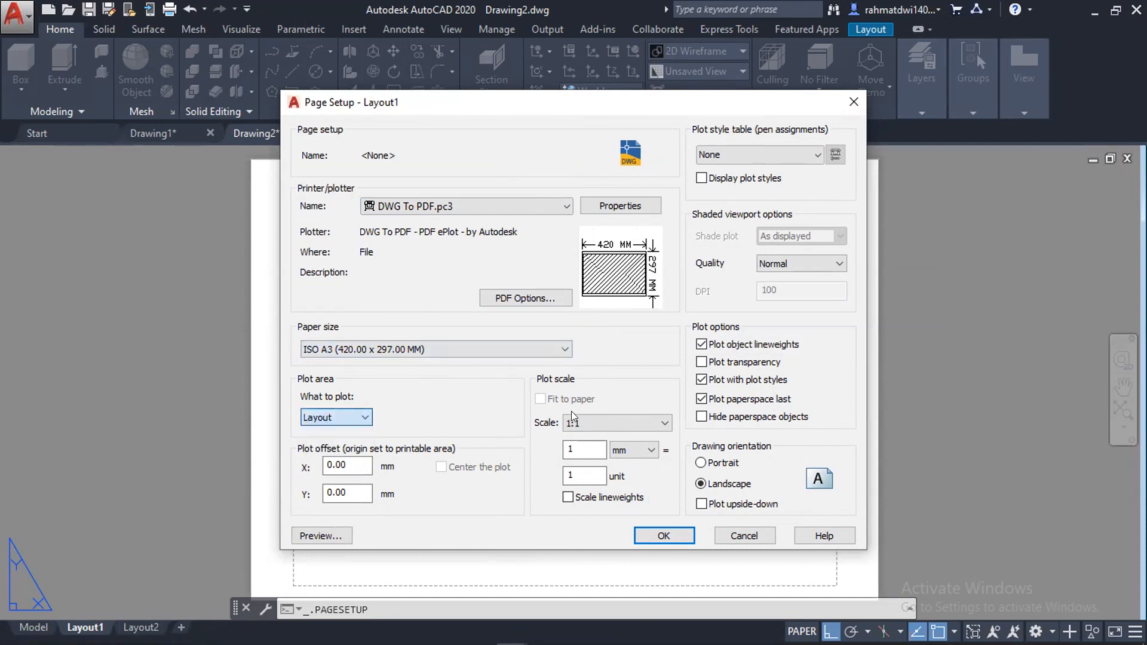
{"action": "scroll", "coordinate": [584, 415], "scroll_direction": "down", "scroll_amount": 1}
{"action": "scroll", "coordinate": [605, 424], "scroll_direction": "up", "scroll_amount": 1}
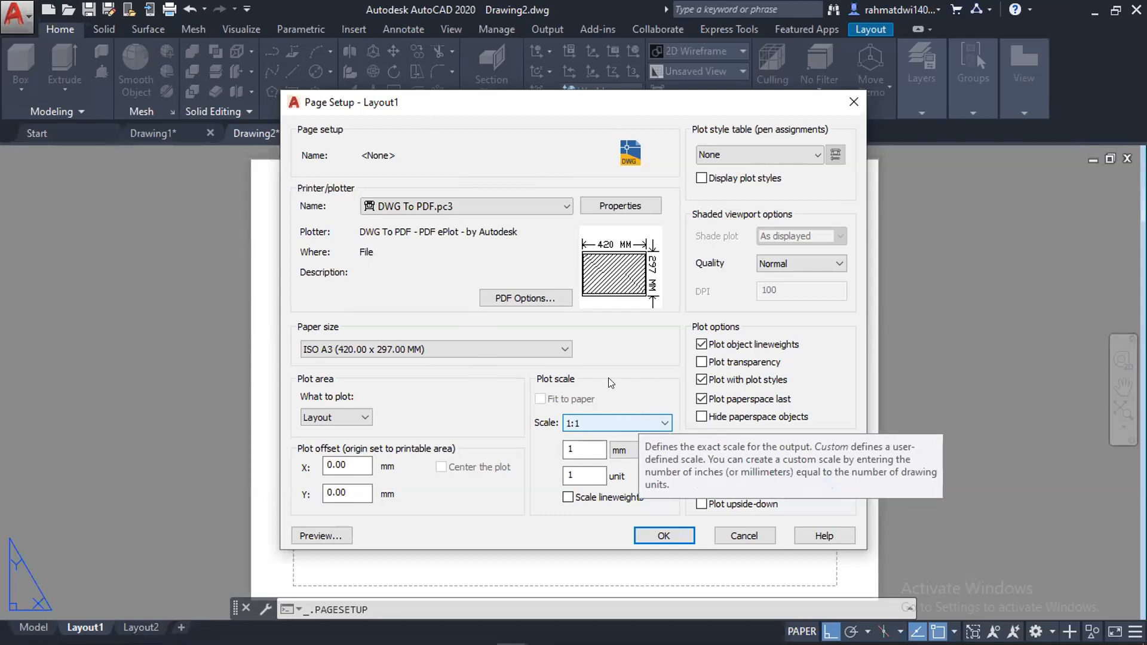
{"action": "left_click_drag", "start_coordinate": [686, 102], "coordinate": [535, 63]}
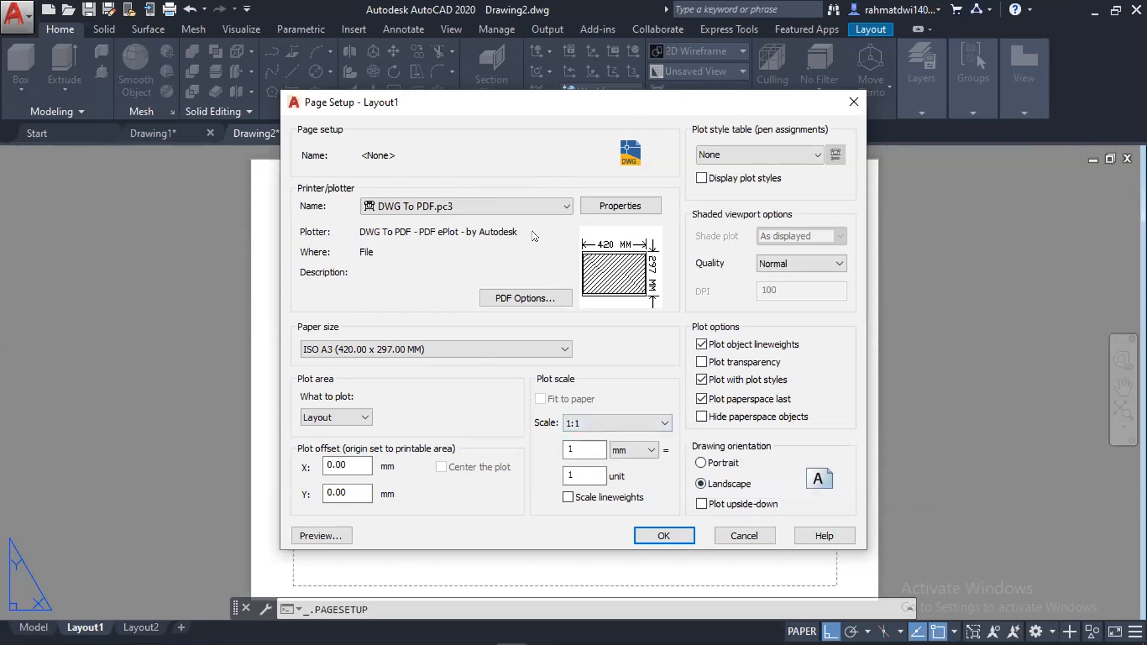
{"action": "left_click", "coordinate": [512, 498]}
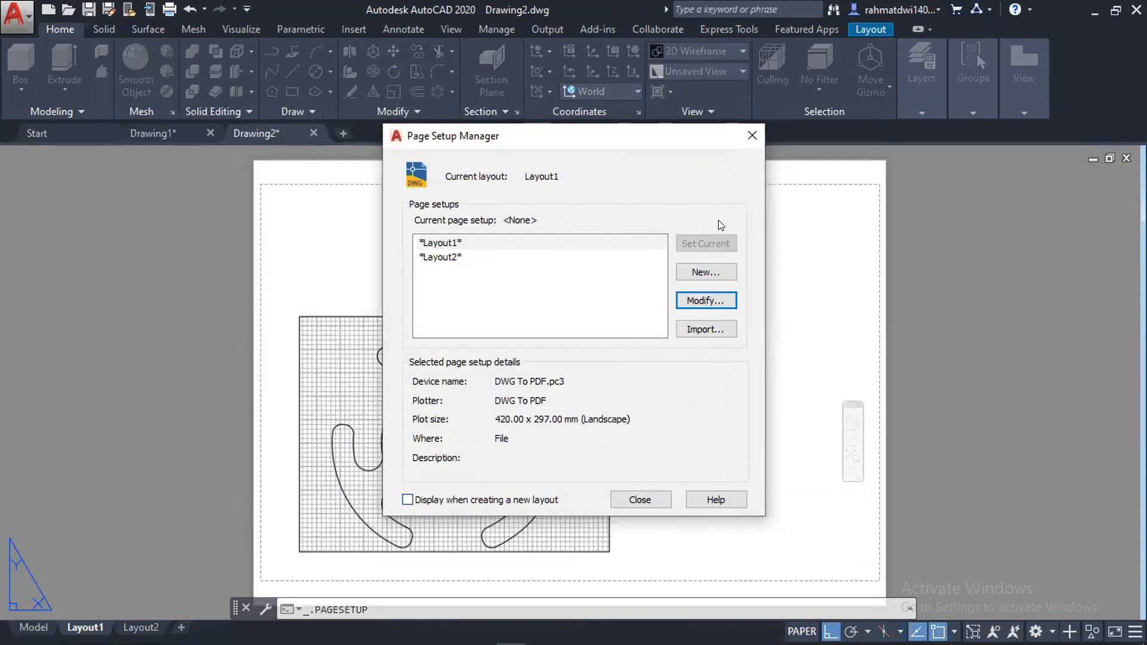
{"action": "left_click", "coordinate": [753, 136]}
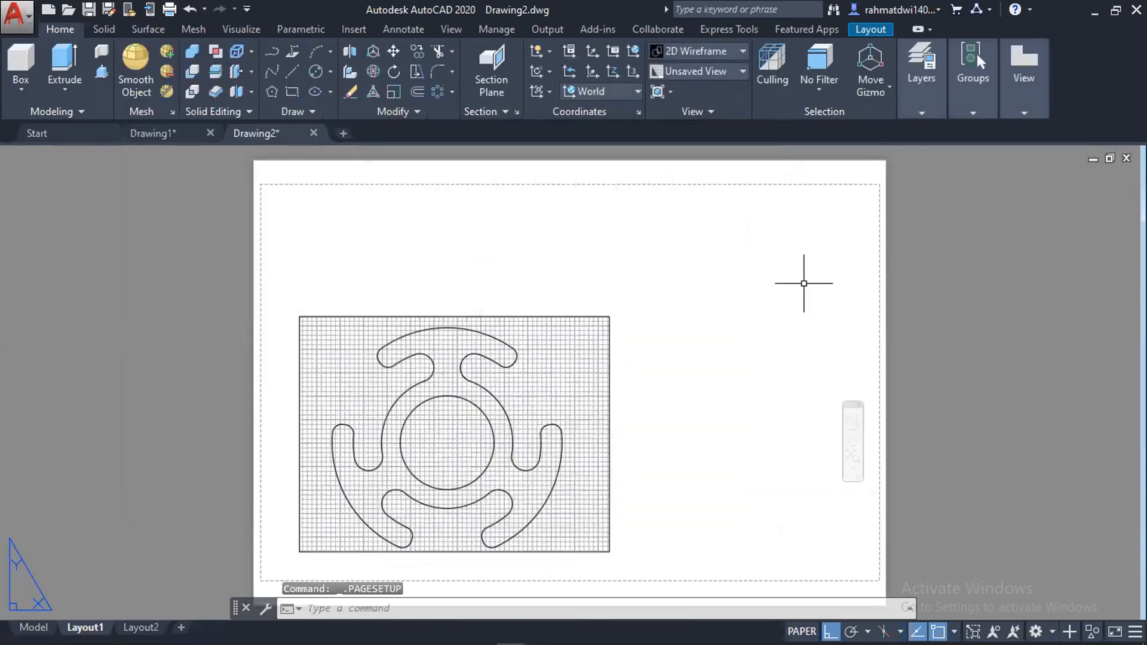
Stretch the Layout1 viewport frame upward and to the right, close to the sheet's dashed printable-area boundary.
{"action": "left_click", "coordinate": [571, 316]}
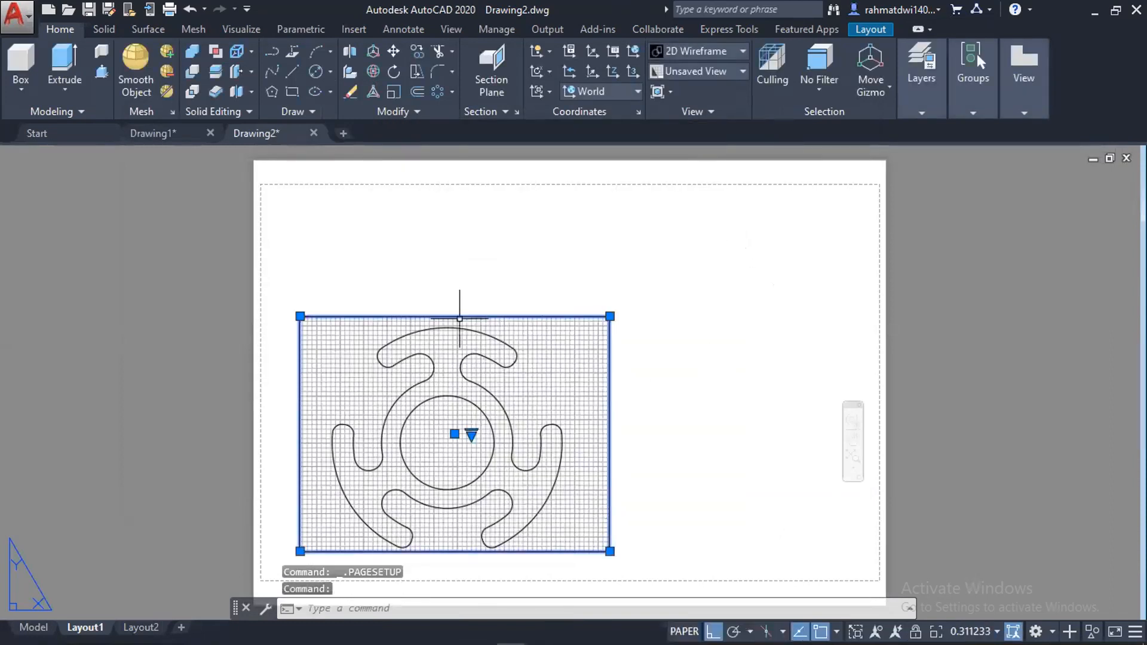
{"action": "left_click", "coordinate": [300, 316]}
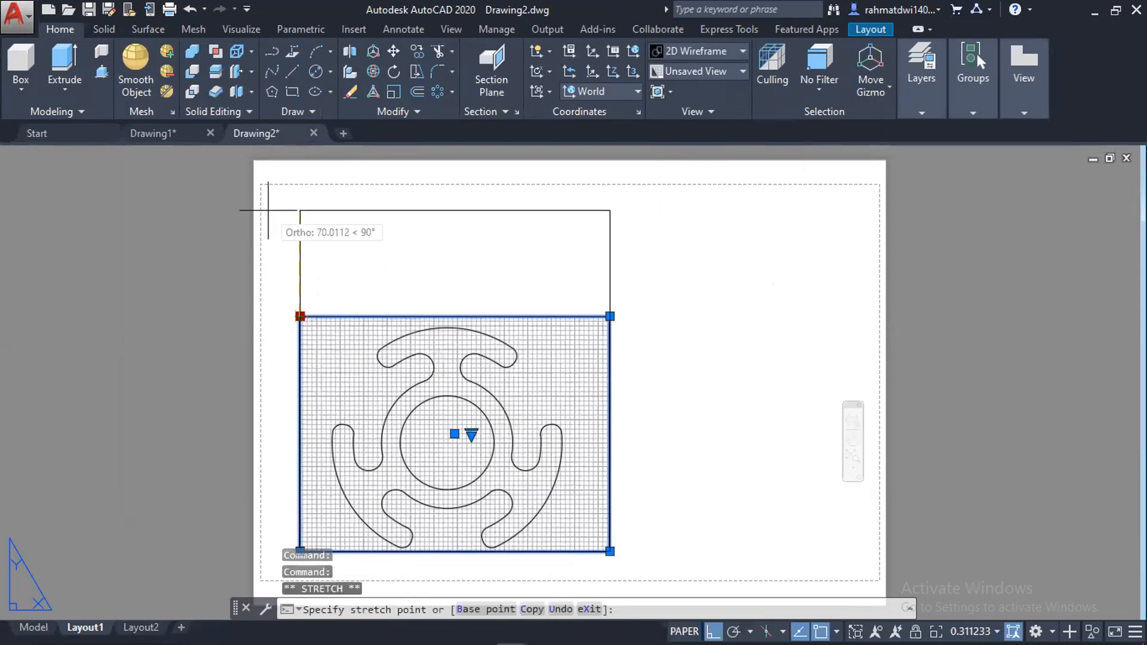
{"action": "left_click", "coordinate": [300, 198]}
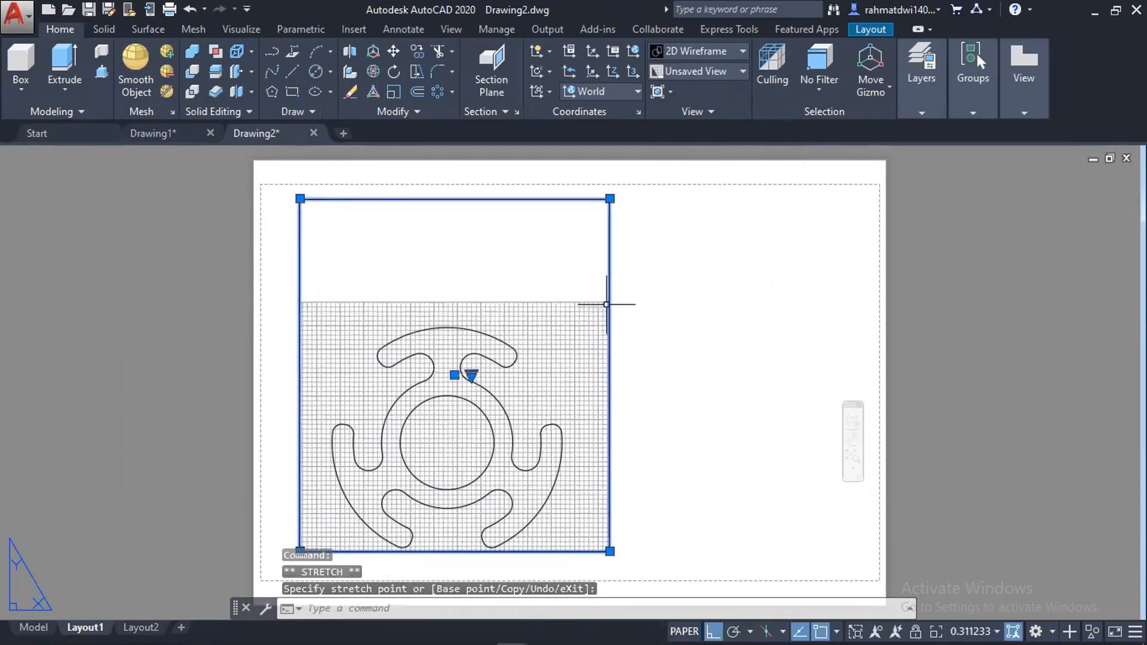
{"action": "left_click", "coordinate": [610, 199]}
{"action": "left_click", "coordinate": [868, 195]}
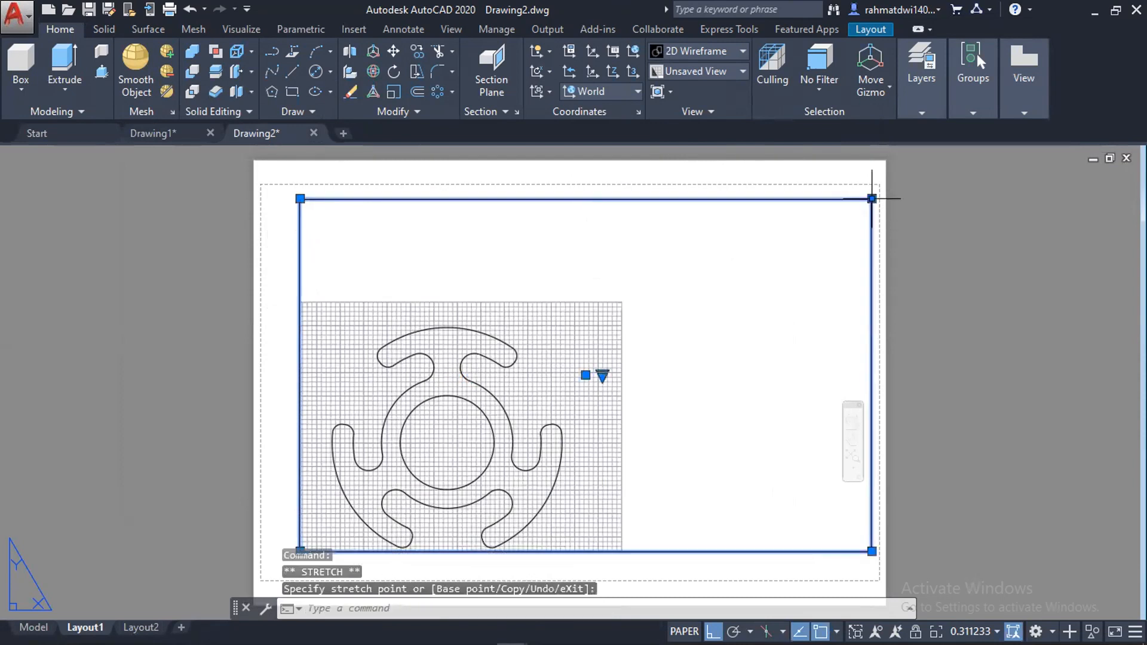
Stretch the viewport's lower and left edges, then its upper edge, to just inside the printable-area boundary, and deselect the frame.
{"action": "scroll", "coordinate": [836, 400], "scroll_direction": "down", "scroll_amount": 3}
{"action": "left_click", "coordinate": [865, 478]}
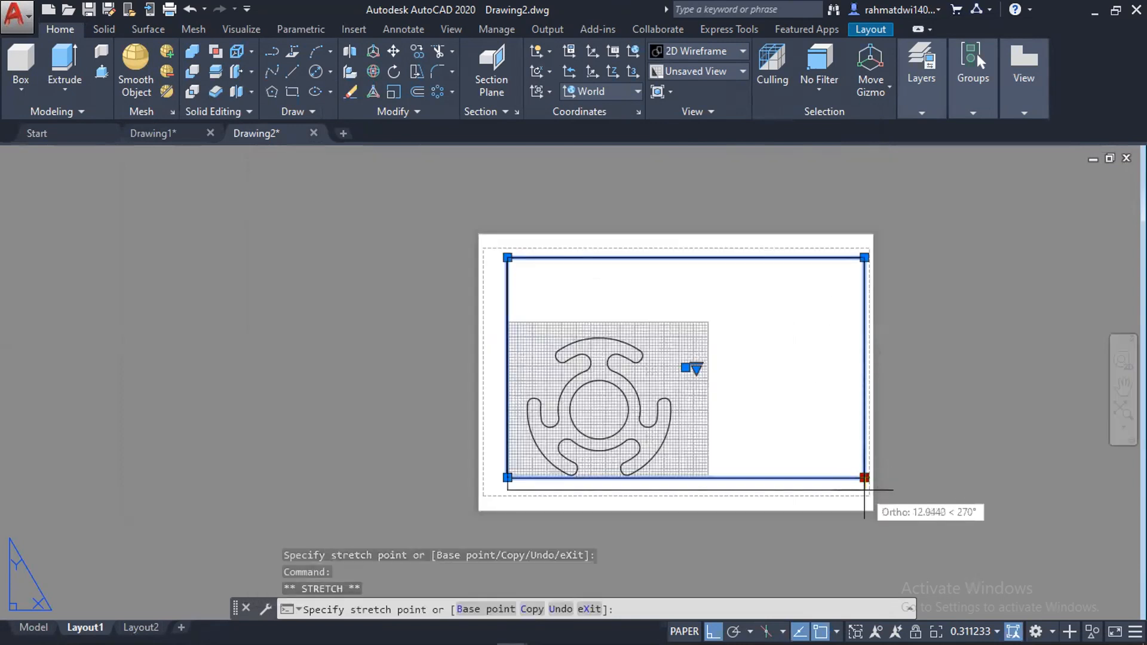
{"action": "left_click", "coordinate": [865, 490]}
{"action": "left_click", "coordinate": [507, 258]}
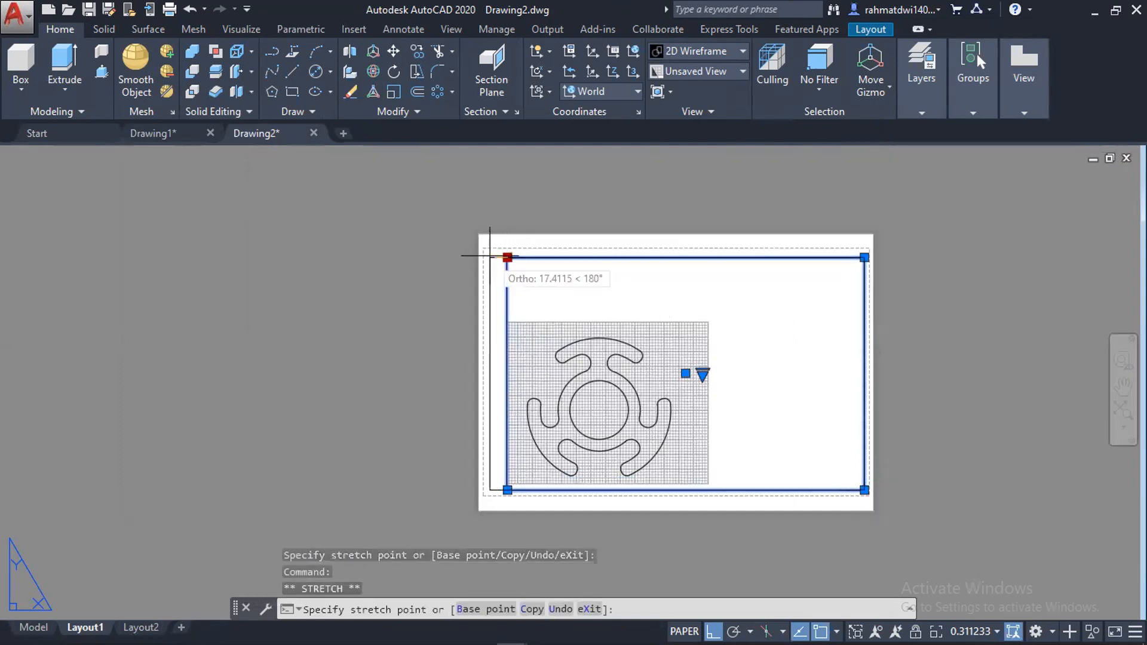
{"action": "left_click", "coordinate": [486, 257]}
{"action": "scroll", "coordinate": [486, 258], "scroll_direction": "up", "scroll_amount": 3}
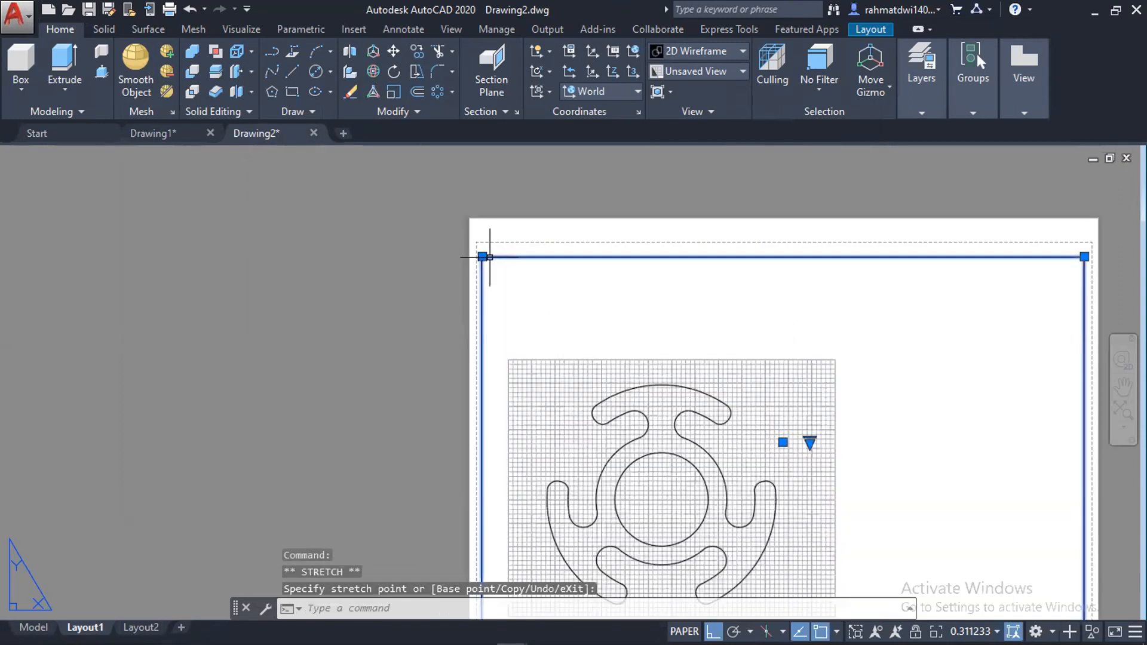
{"action": "left_click", "coordinate": [475, 255]}
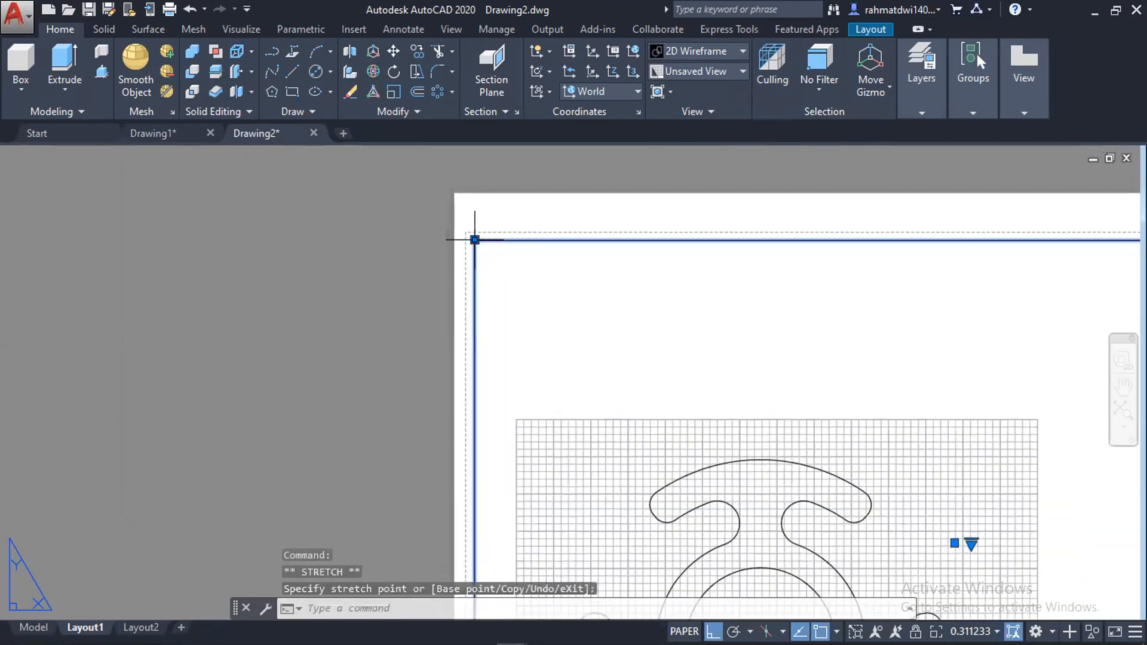
{"action": "left_click", "coordinate": [475, 240]}
{"action": "scroll", "coordinate": [606, 299], "scroll_direction": "down", "scroll_amount": 5}
{"action": "left_click", "coordinate": [972, 301]}
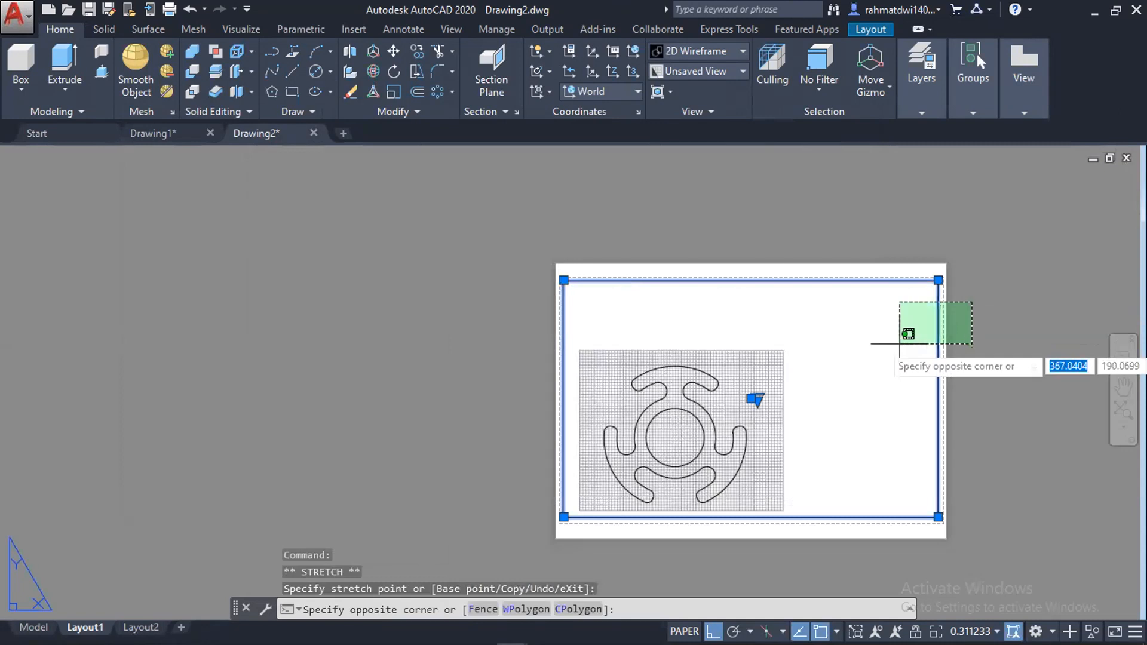
{"action": "key", "text": "Escape"}
{"action": "key", "text": "Escape"}
Activate the Layout1 viewport, enlarge and centre the three-armed part within the widened frame, and return to paper space.
{"action": "double_click", "coordinate": [727, 360]}
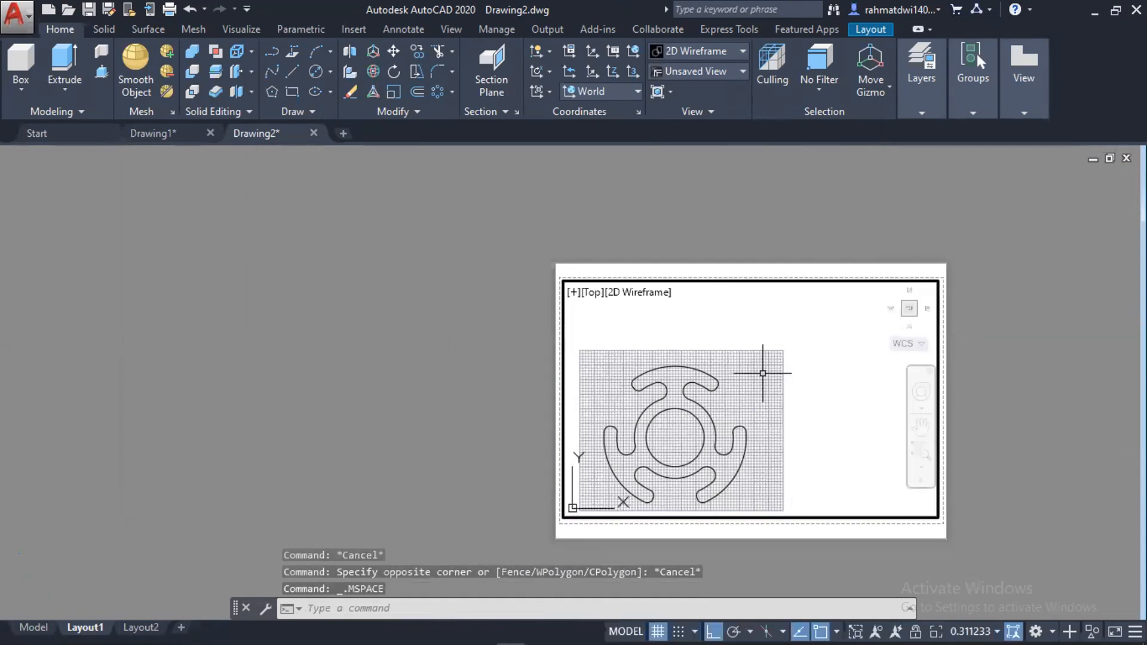
{"action": "left_click", "coordinate": [756, 376]}
{"action": "scroll", "coordinate": [758, 377], "scroll_direction": "up", "scroll_amount": 2}
{"action": "scroll", "coordinate": [750, 382], "scroll_direction": "down", "scroll_amount": 2}
{"action": "mouse_move", "coordinate": [747, 386]}
{"action": "middle_mouse_down"}
{"action": "mouse_move", "coordinate": [815, 337]}
{"action": "mouse_move", "coordinate": [812, 366]}
{"action": "mouse_move", "coordinate": [845, 367]}
{"action": "middle_mouse_up"}
{"action": "scroll", "coordinate": [812, 352], "scroll_direction": "down", "scroll_amount": 2}
{"action": "scroll", "coordinate": [813, 353], "scroll_direction": "up", "scroll_amount": 4}
{"action": "double_click", "coordinate": [1027, 350]}
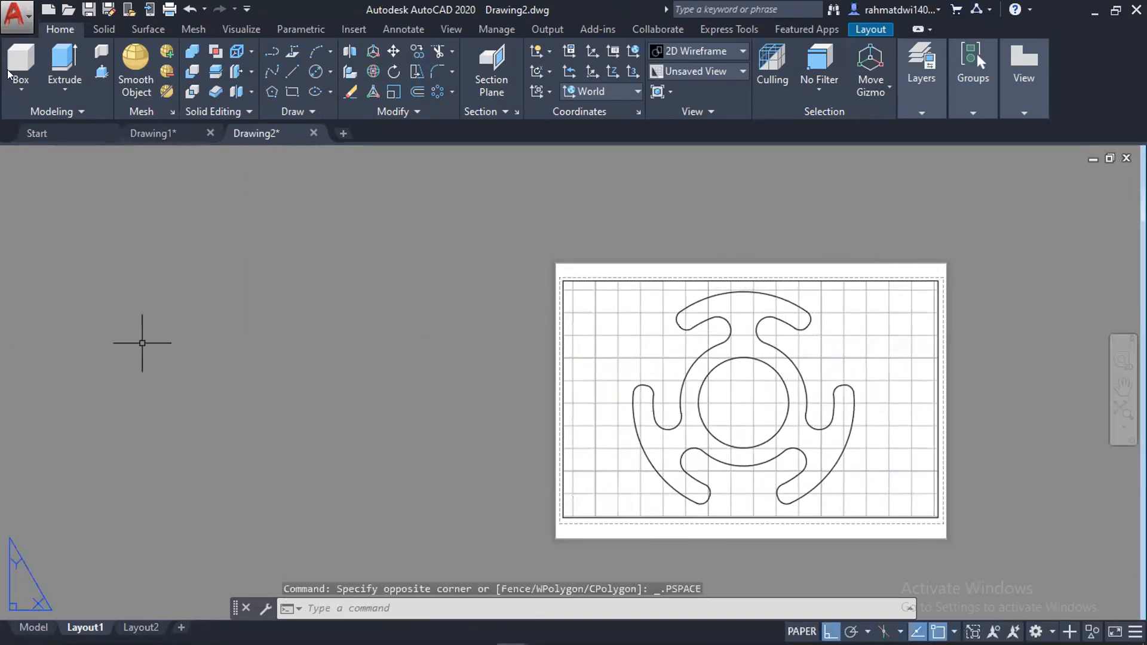
Review the available print output commands, and view the part in model space before returning to Layout1.
{"action": "left_click", "coordinate": [15, 15]}
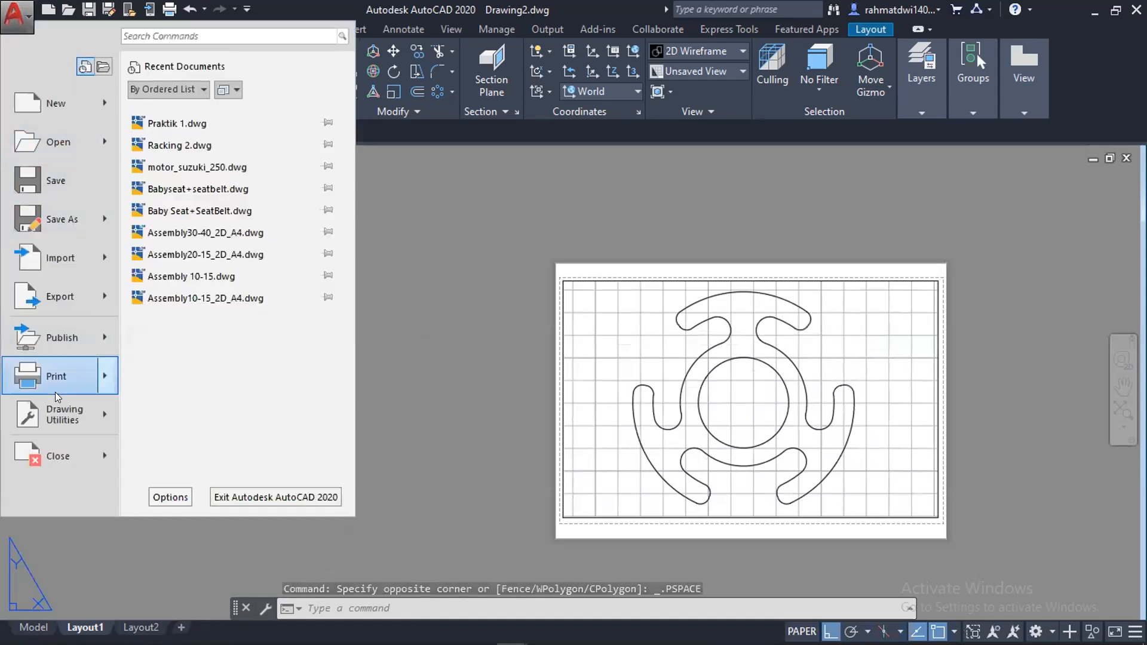
{"action": "mouse_move", "coordinate": [55, 392]}
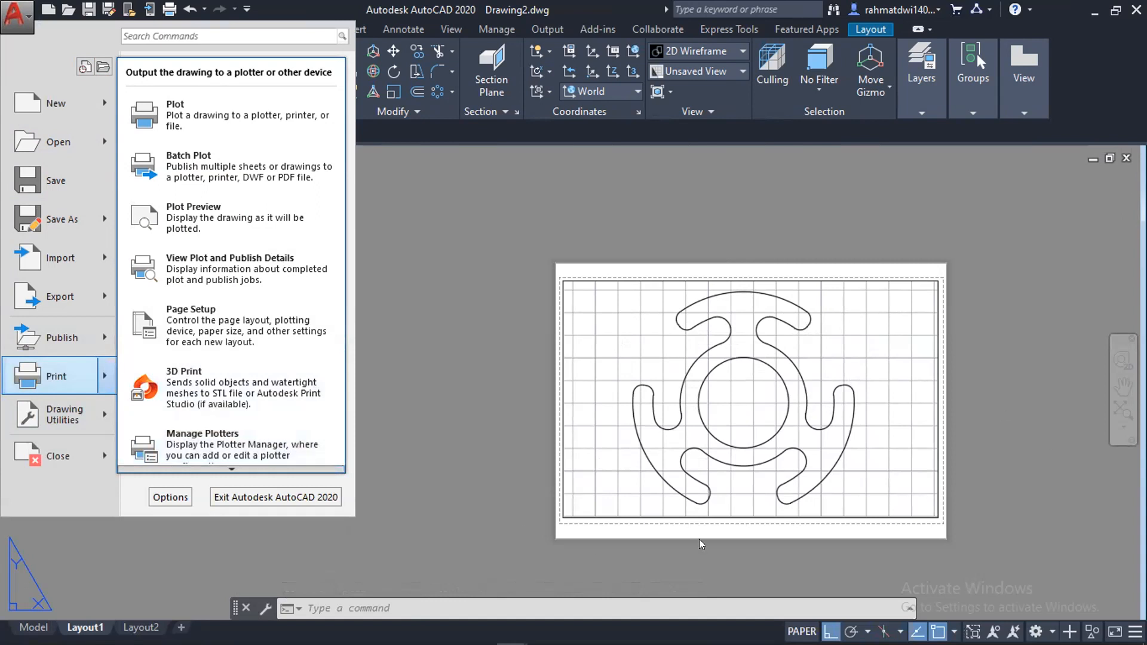
{"action": "left_click", "coordinate": [34, 628]}
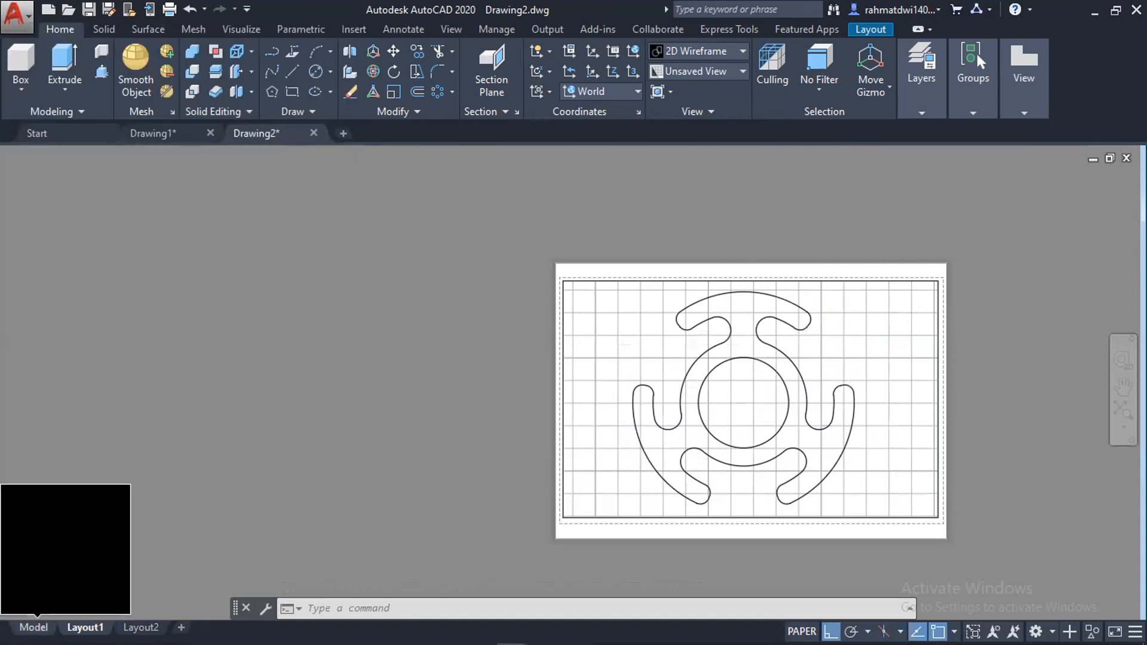
{"action": "left_click", "coordinate": [34, 627]}
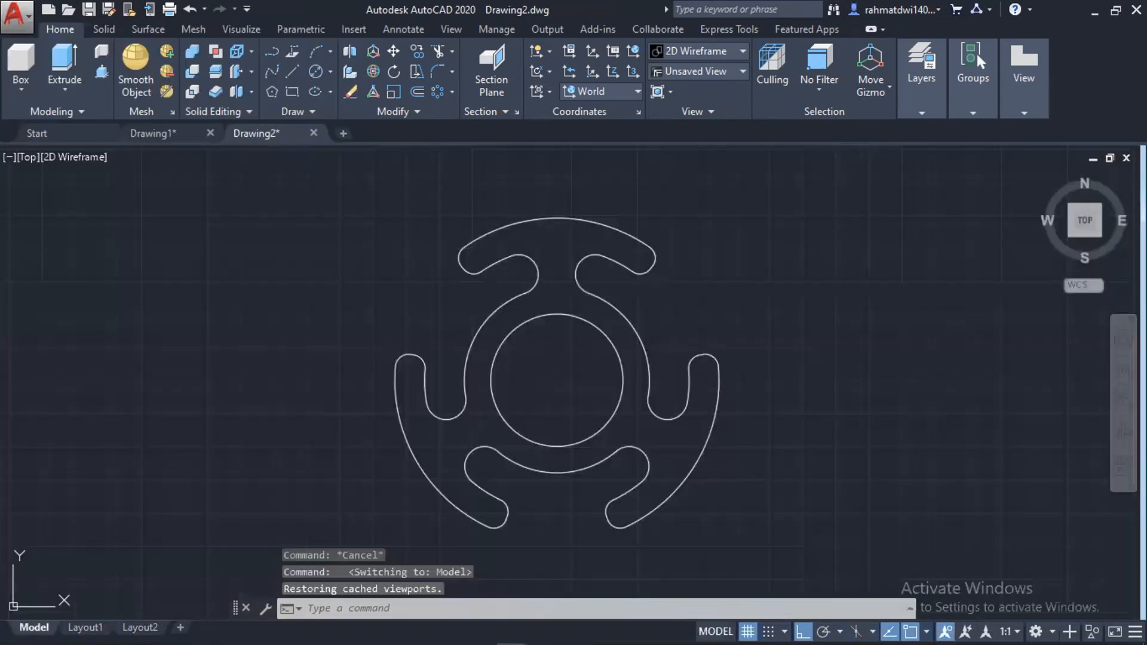
{"action": "left_click", "coordinate": [85, 627]}
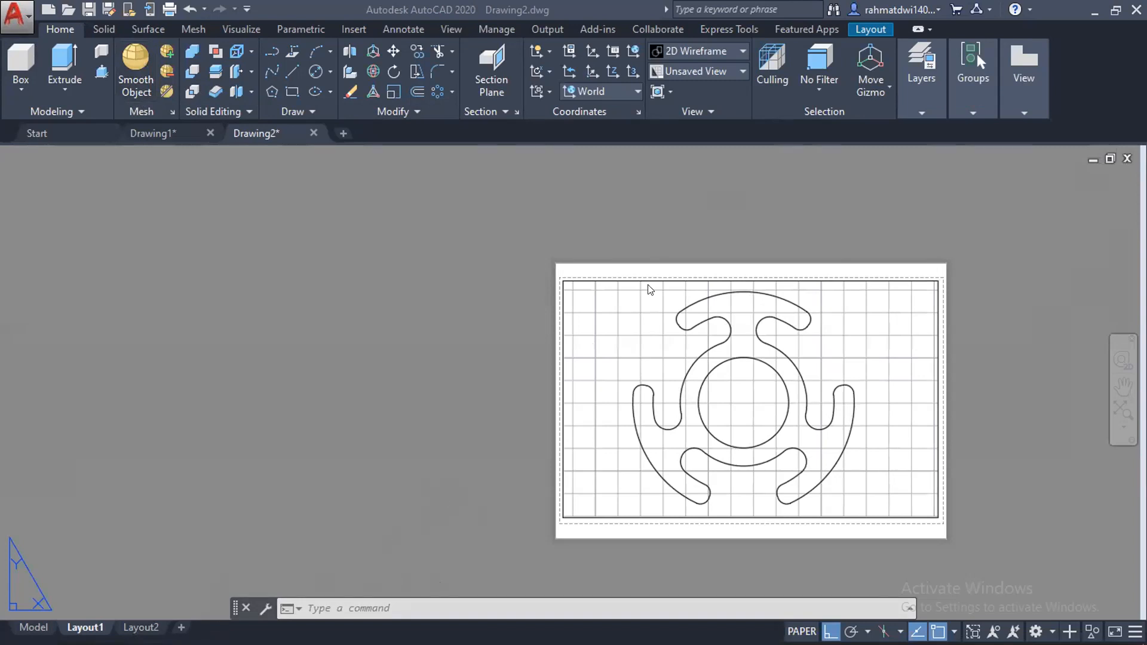
Switch to File Explorer and browse to the Enggine Suzuki DF 40 folder under SundaEsign Project on Local Disk (E:).
{"action": "key", "text": "alt+Tab"}
{"action": "left_click", "coordinate": [935, 407]}
{"action": "left_click", "coordinate": [102, 419]}
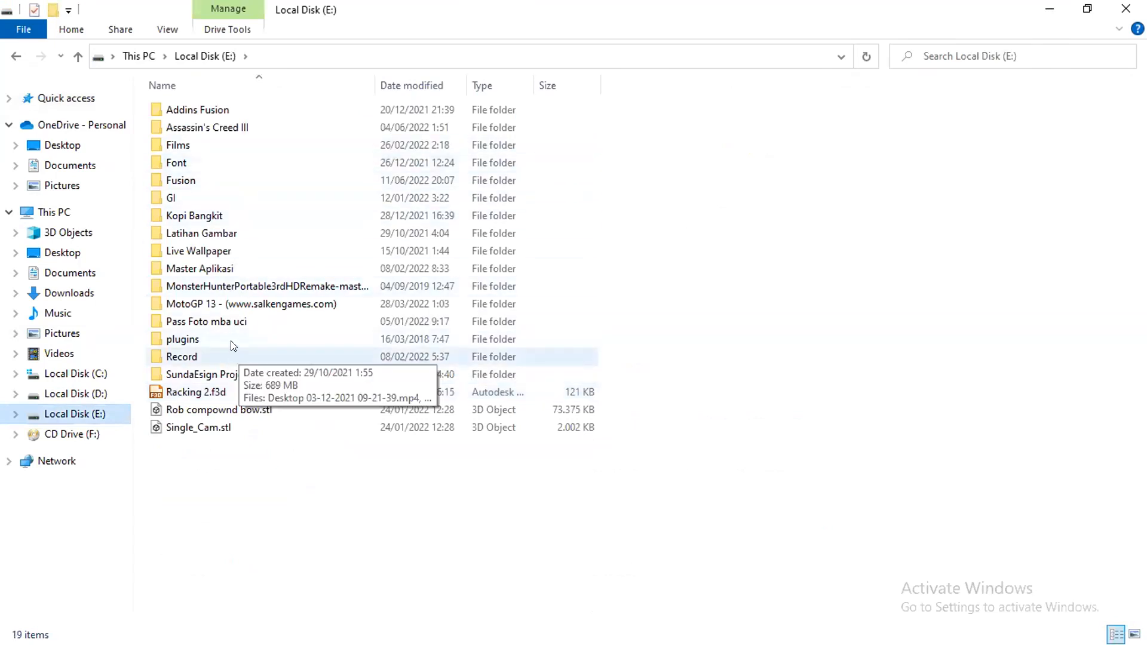
{"action": "double_click", "coordinate": [208, 181]}
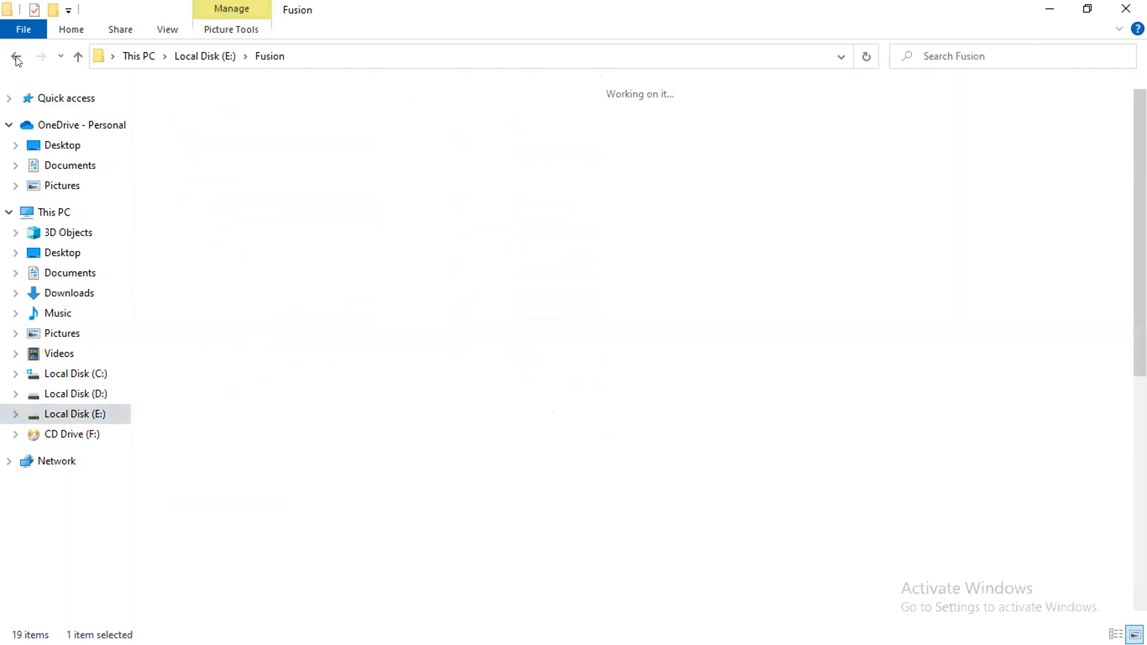
{"action": "left_click", "coordinate": [16, 57]}
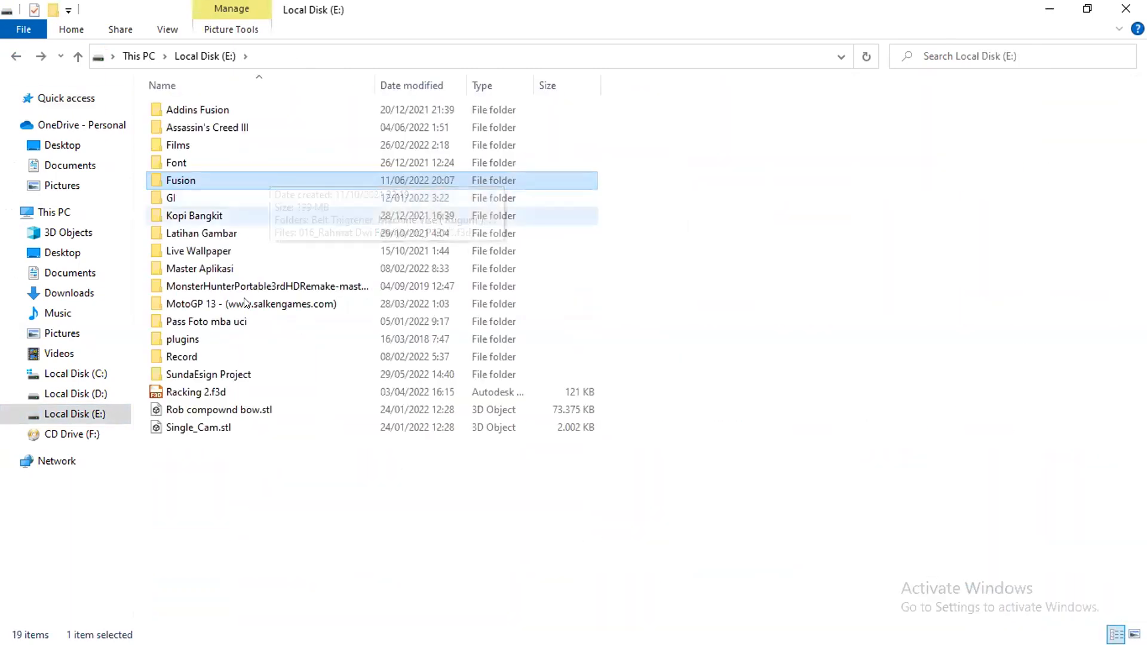
{"action": "double_click", "coordinate": [276, 374]}
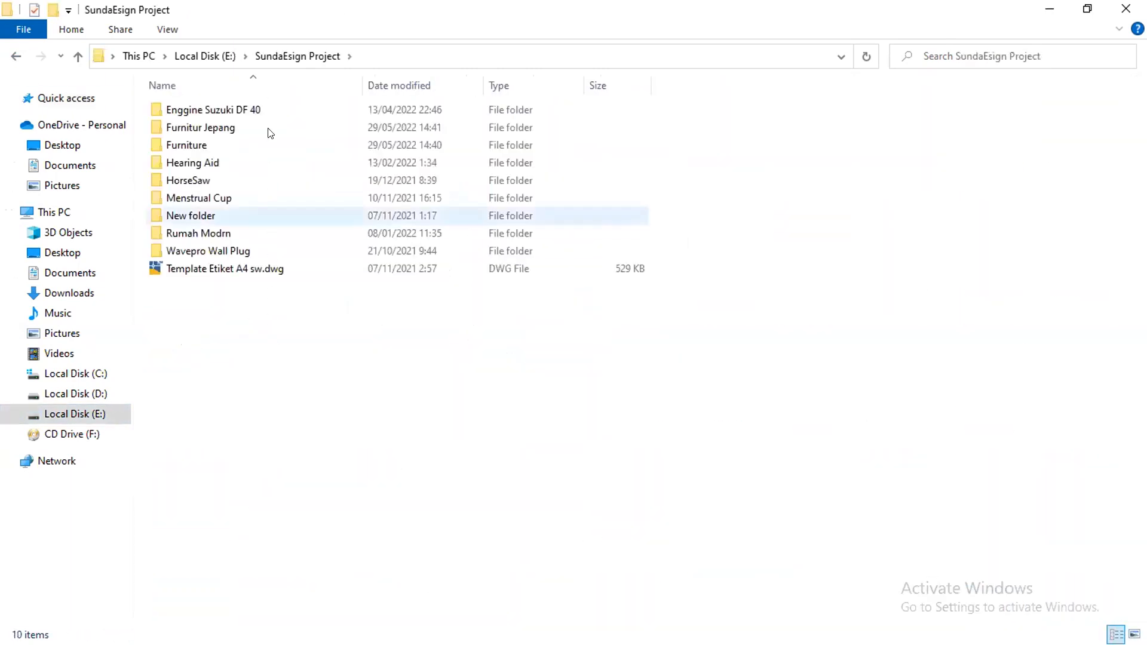
{"action": "double_click", "coordinate": [270, 111]}
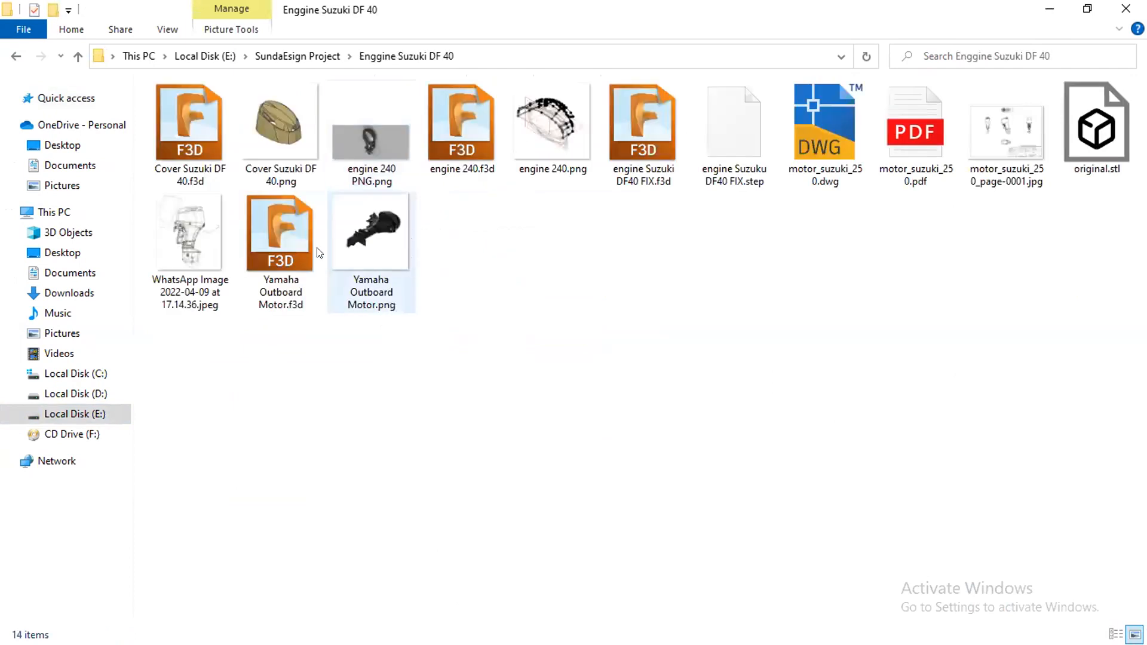
Open the image Cover Suzuki DF 40.png, examine the engine cover model up close, and close the image.
{"action": "double_click", "coordinate": [299, 146]}
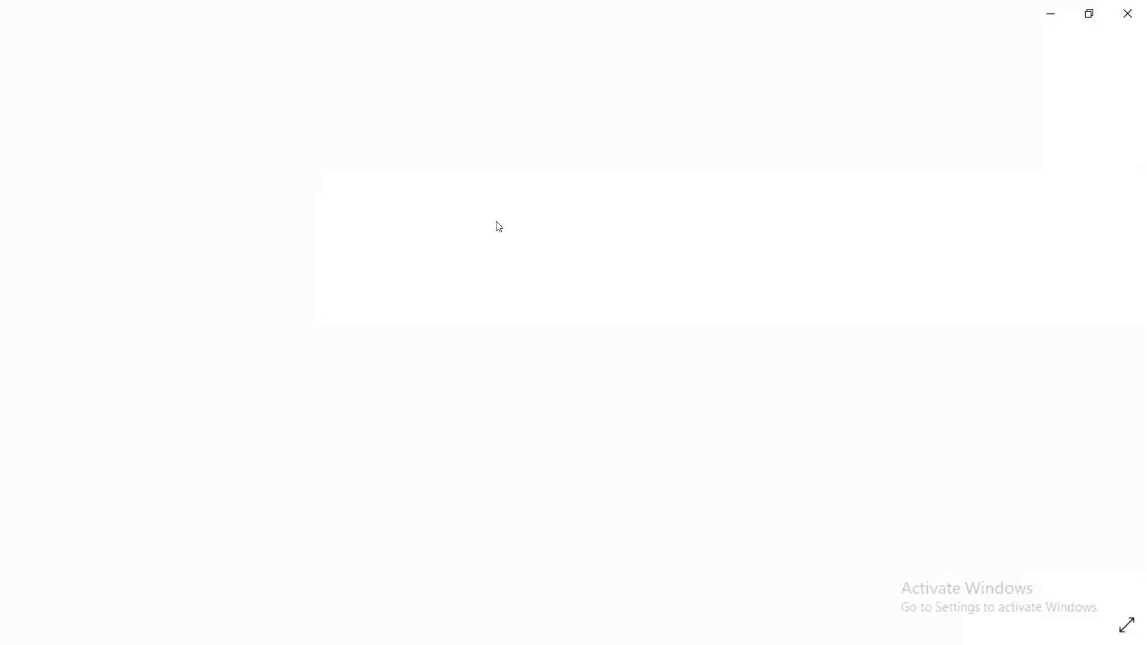
{"action": "scroll", "coordinate": [583, 358], "scroll_direction": "up", "scroll_amount": 5}
{"action": "left_click_drag", "start_coordinate": [585, 356], "coordinate": [554, 277]}
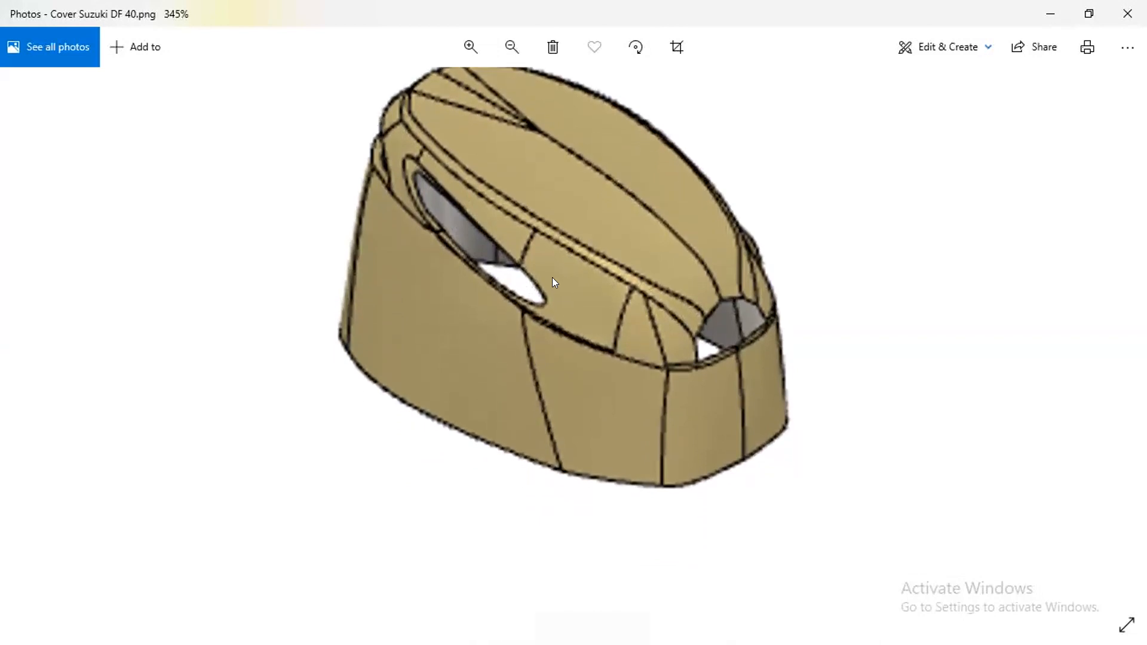
{"action": "scroll", "coordinate": [552, 277], "scroll_direction": "down", "scroll_amount": 2}
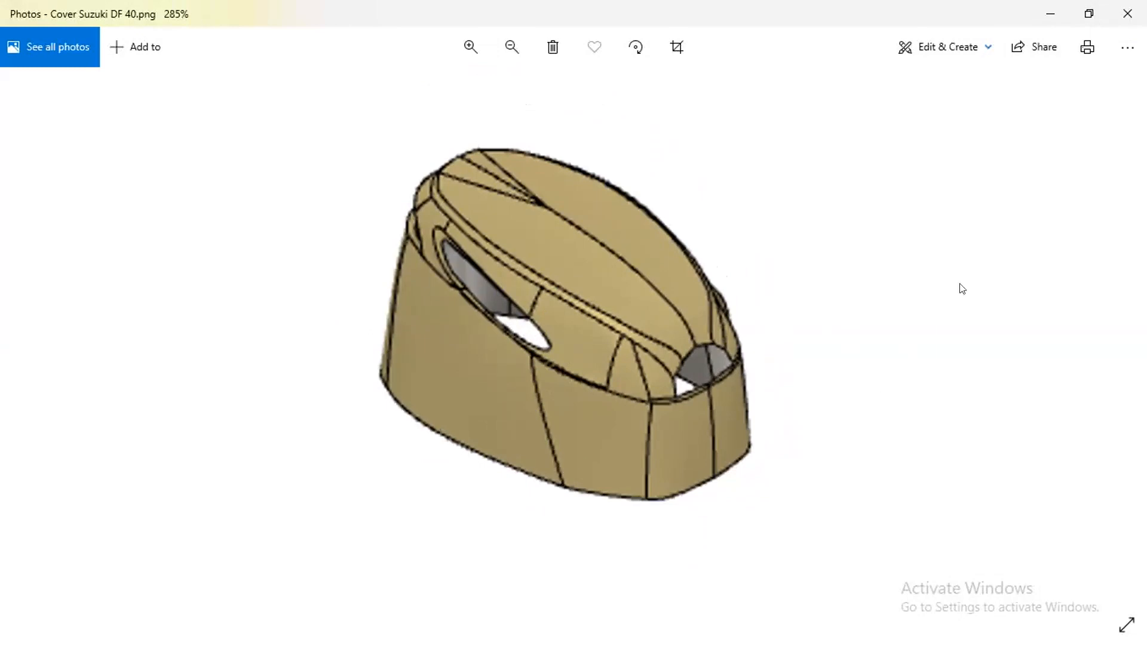
{"action": "left_click", "coordinate": [1125, 12]}
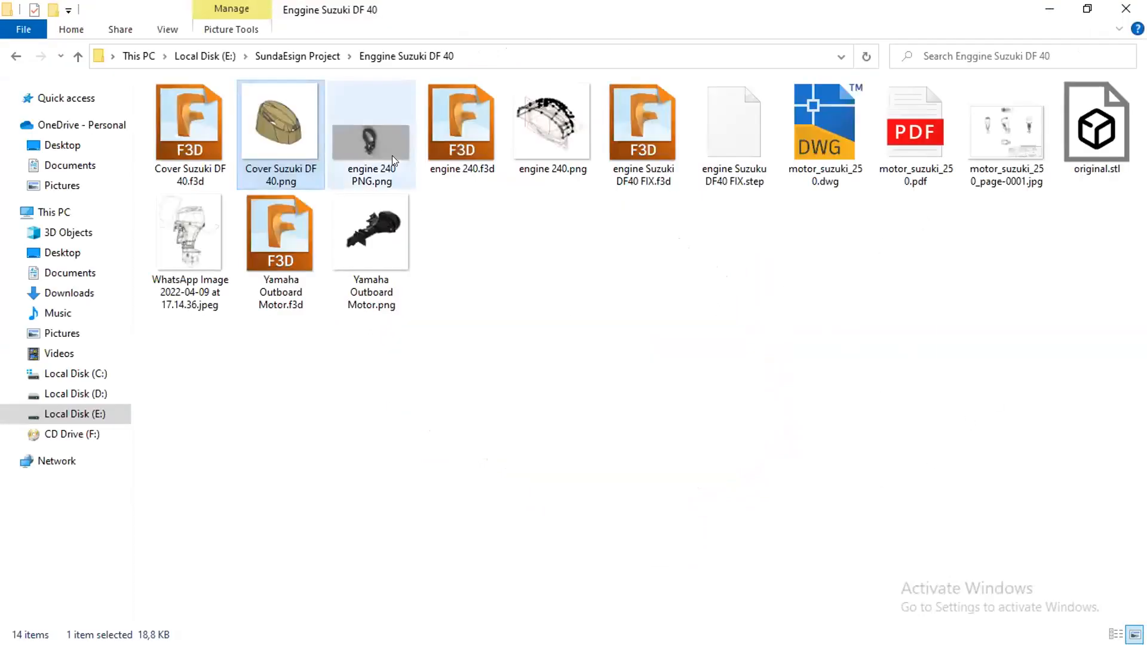
Open the image engine 240 PNG.png and examine the rendered outboard engine housing up close.
{"action": "double_click", "coordinate": [392, 155]}
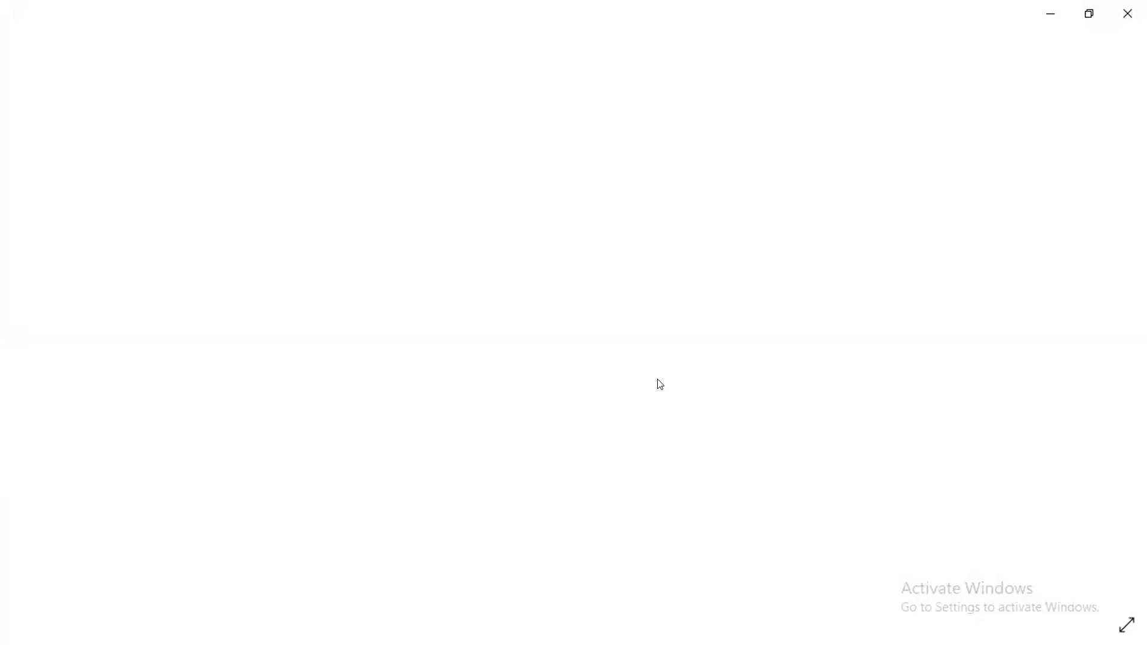
{"action": "scroll", "coordinate": [537, 292], "scroll_direction": "up", "scroll_amount": 5}
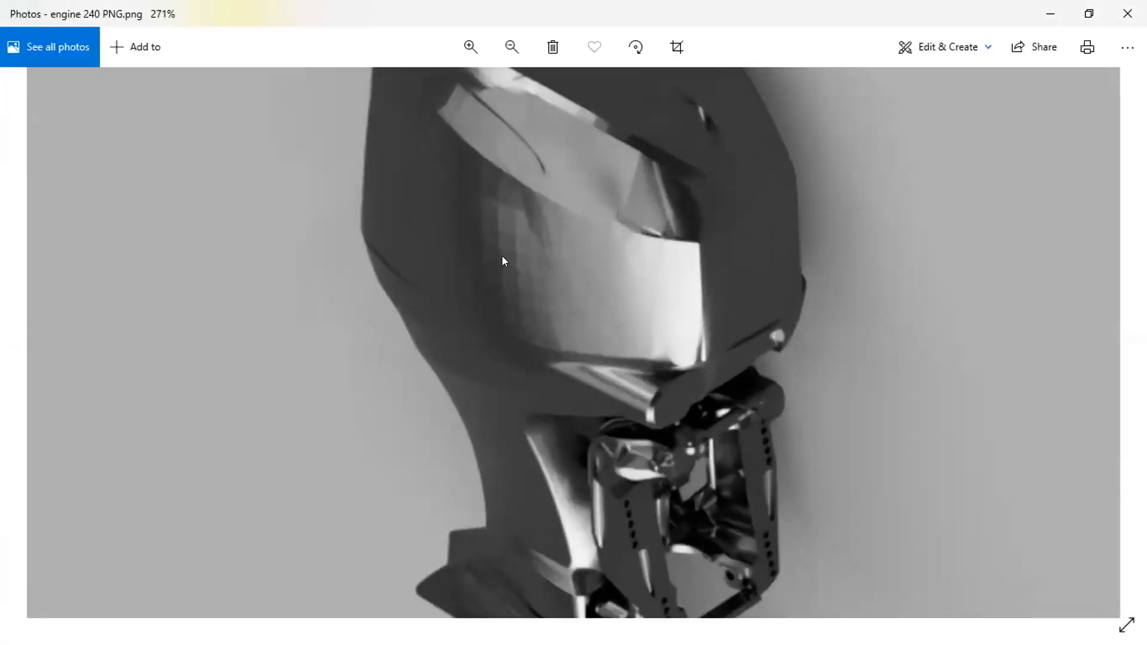
{"action": "scroll", "coordinate": [529, 297], "scroll_direction": "up", "scroll_amount": 2}
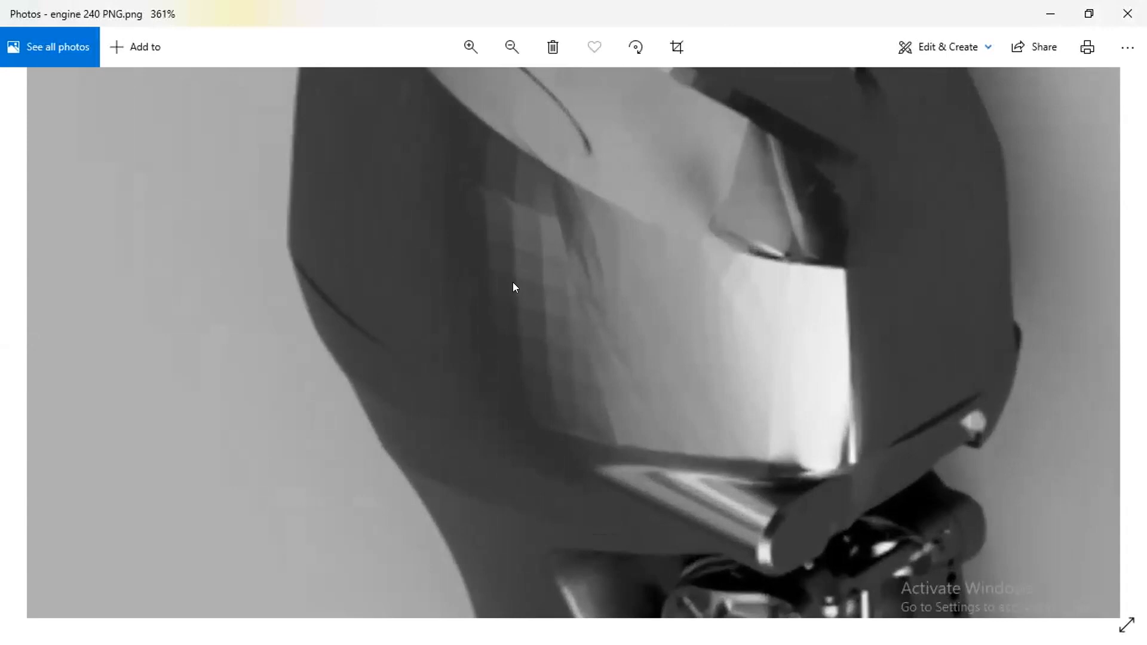
{"action": "scroll", "coordinate": [501, 284], "scroll_direction": "down", "scroll_amount": 3}
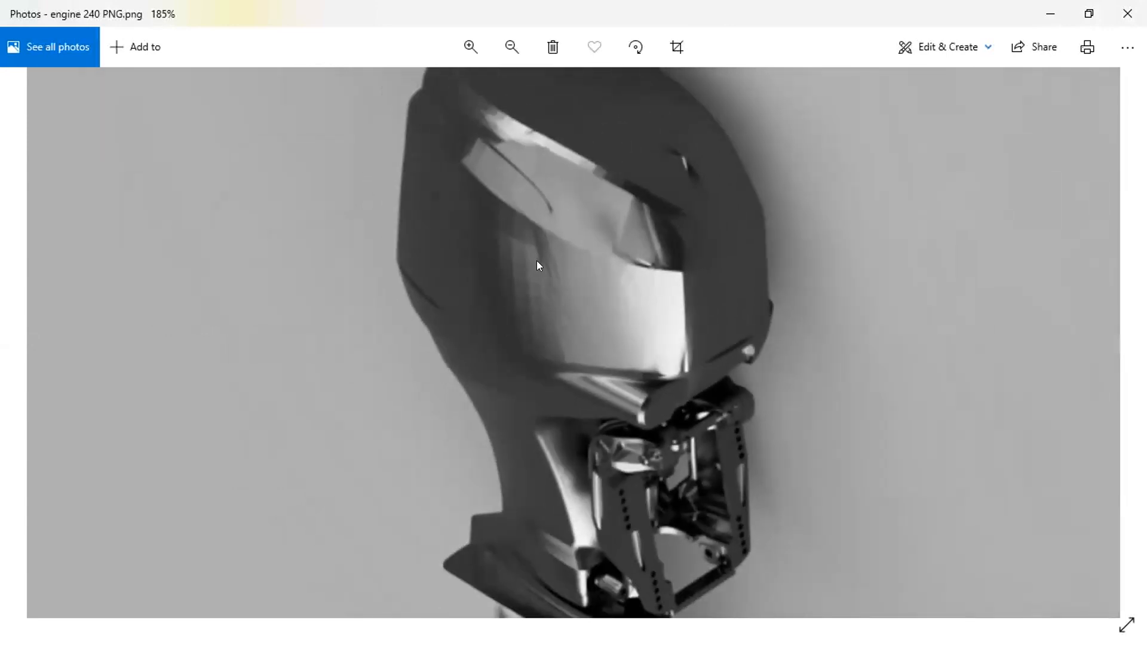
Finish viewing the whole outboard engine image, switch to Drawing1.dwg in AutoCAD, and cancel the Smooth Object command.
{"action": "scroll", "coordinate": [537, 261], "scroll_direction": "down", "scroll_amount": 2}
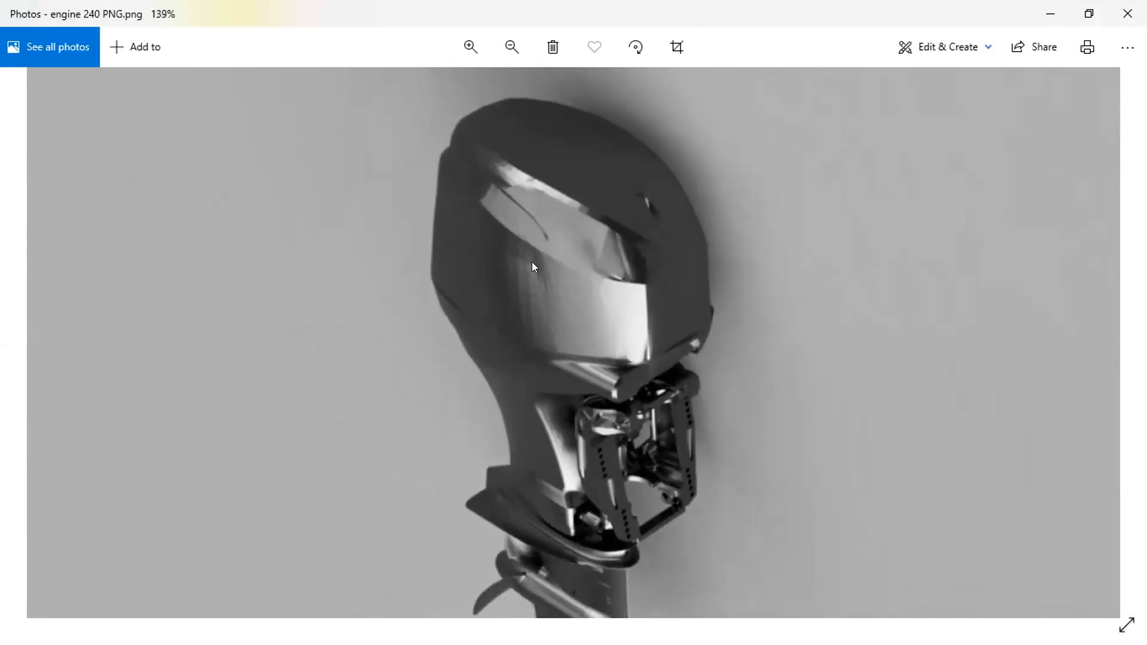
{"action": "scroll", "coordinate": [532, 257], "scroll_direction": "down", "scroll_amount": 1}
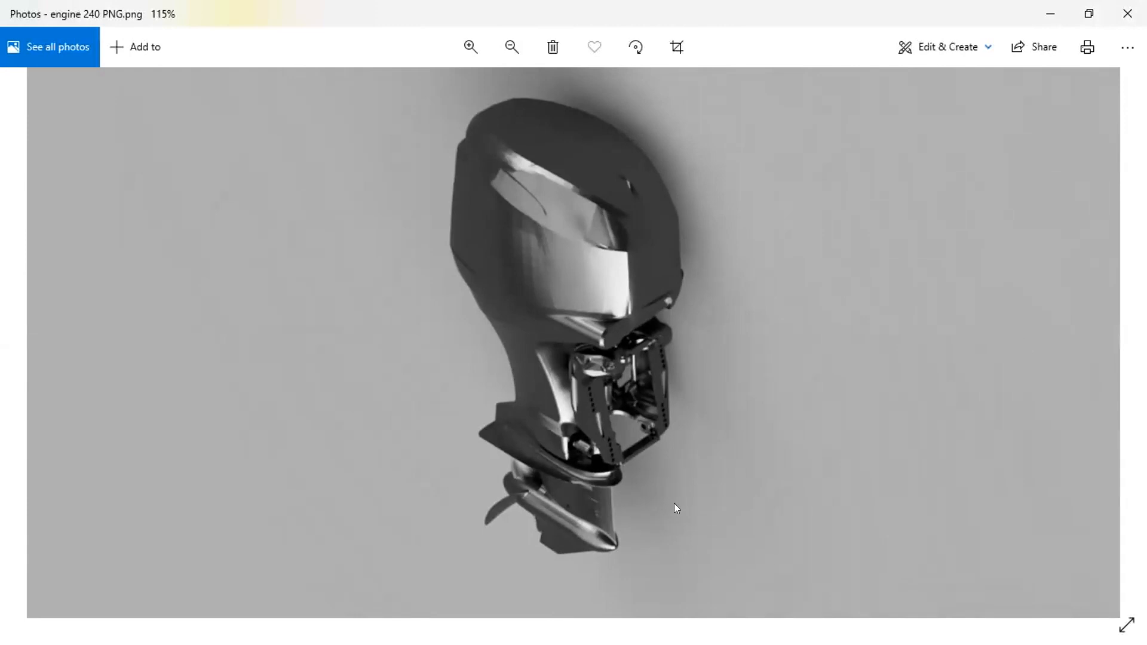
{"action": "key", "text": "alt+Tab"}
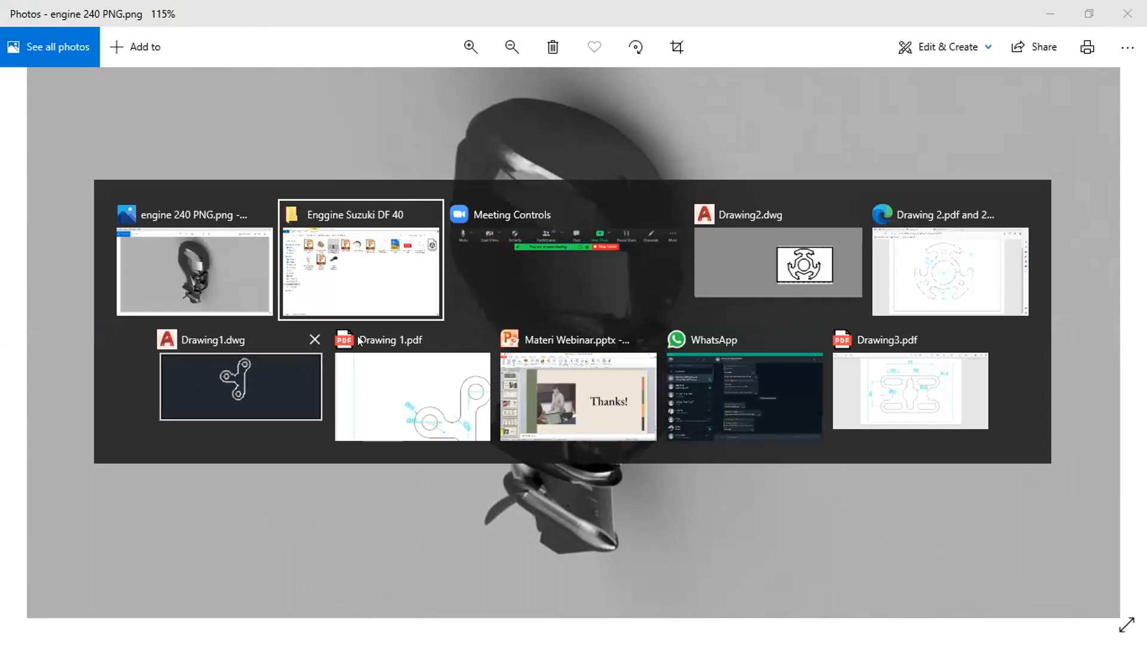
{"action": "left_click", "coordinate": [272, 370]}
{"action": "left_click", "coordinate": [131, 65]}
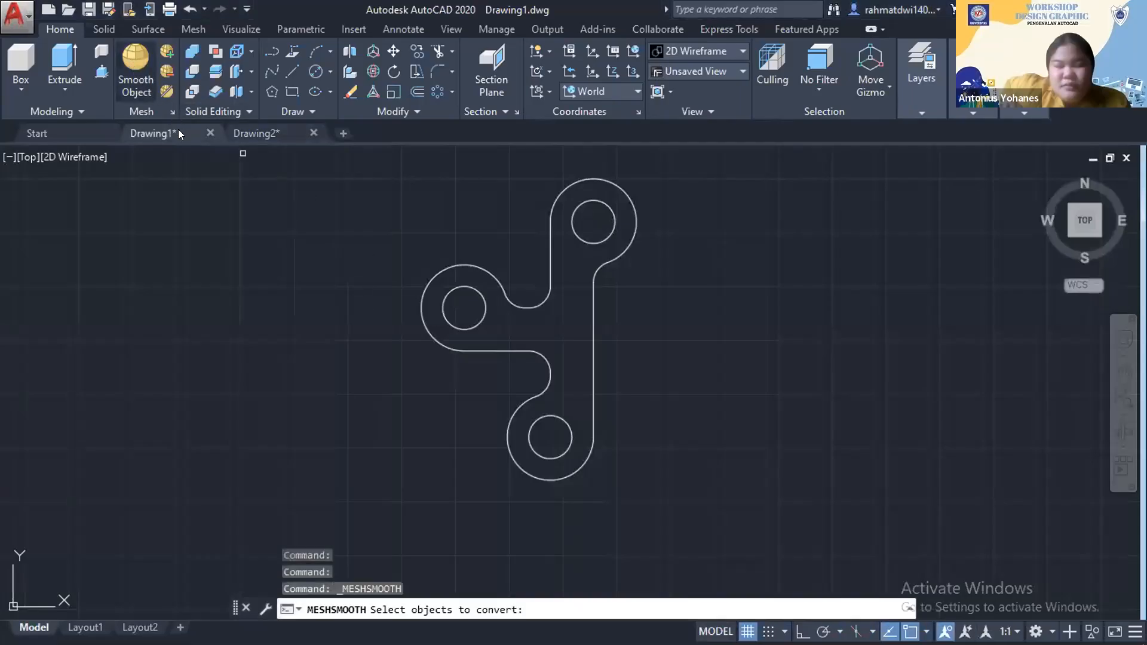
{"action": "key", "text": "Escape"}
{"action": "key", "text": "Escape"}
{"action": "key", "text": "Escape"}
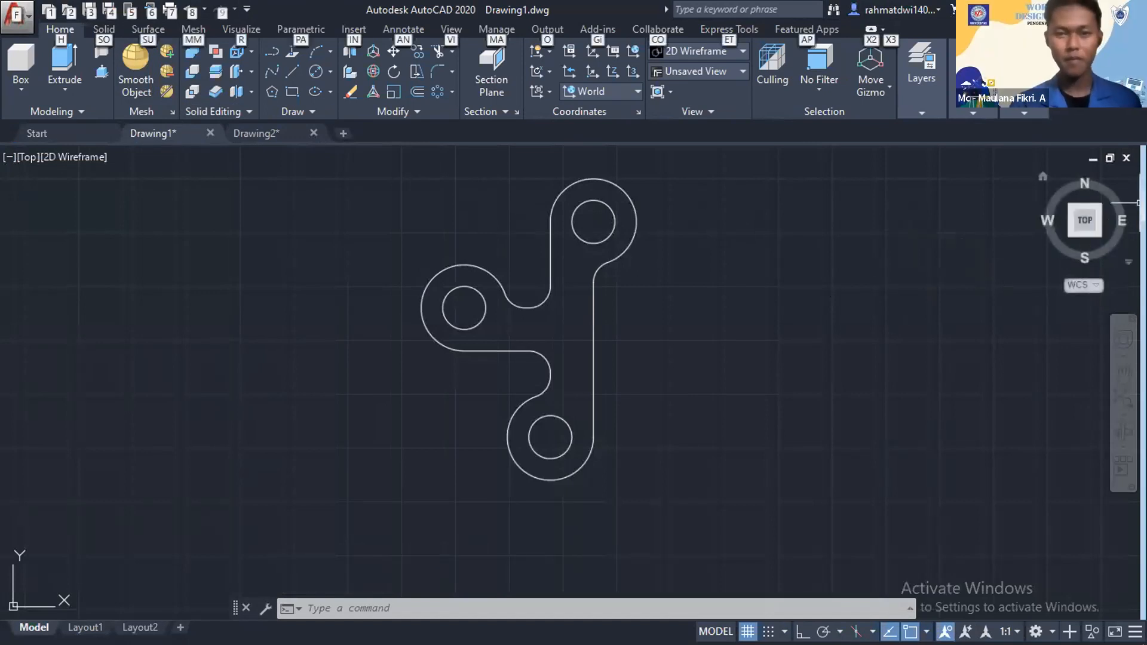
{"action": "key", "text": "alt"}
{"action": "key", "text": "alt+Tab"}
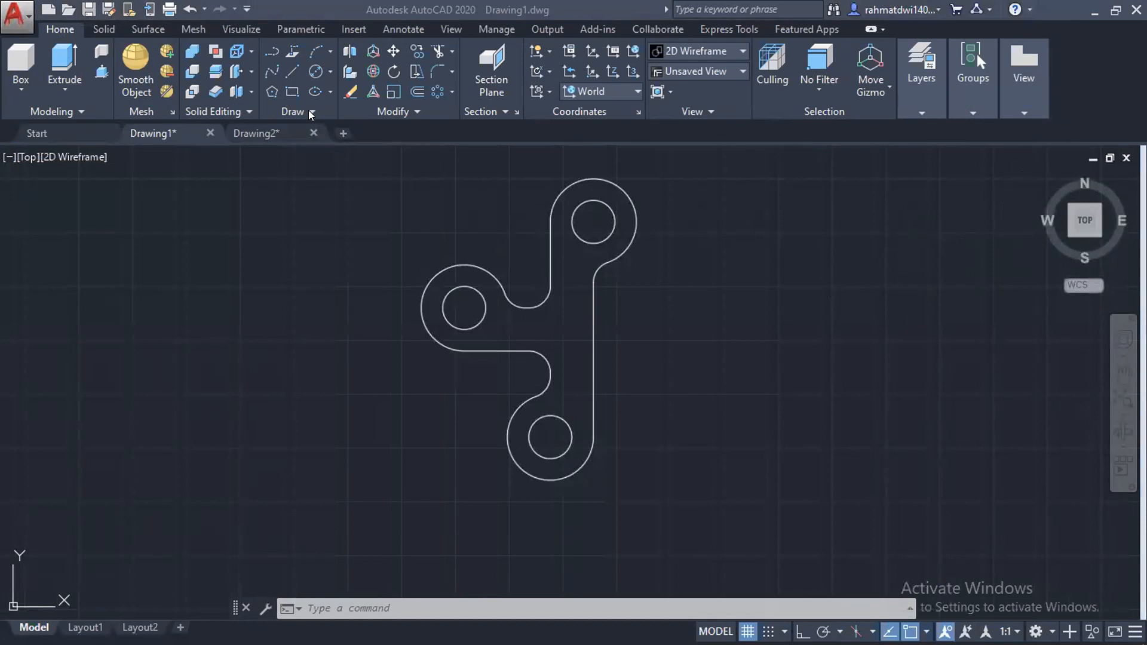
{"action": "left_click", "coordinate": [406, 113]}
{"action": "key", "text": "Escape"}
{"action": "key", "text": "Escape"}
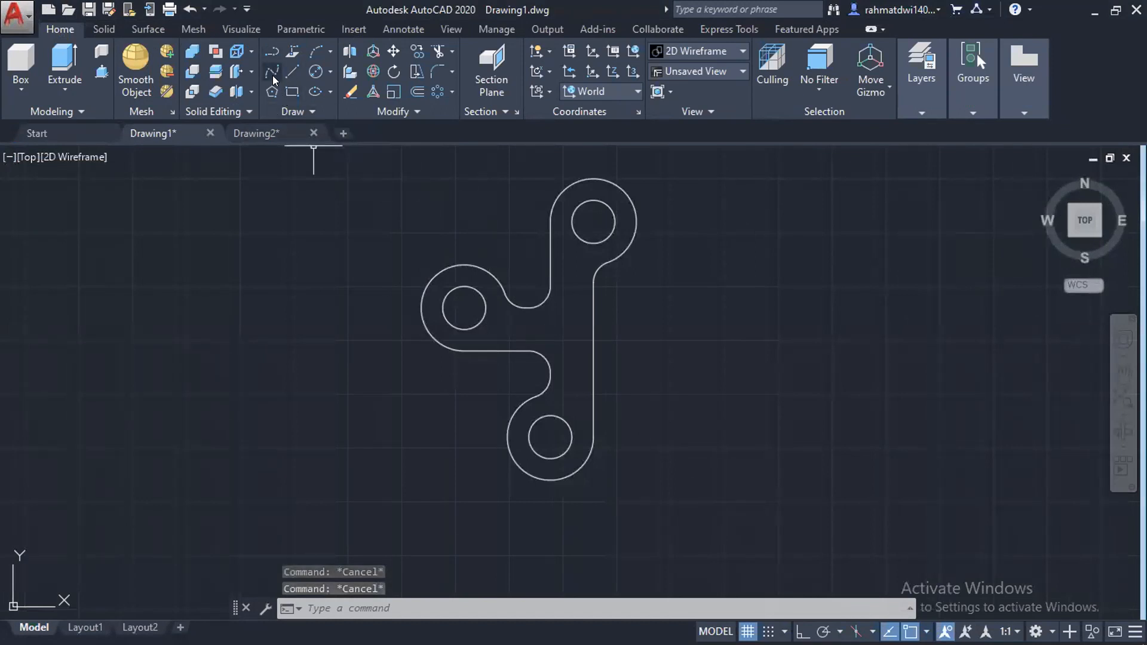
{"action": "left_click", "coordinate": [288, 75]}
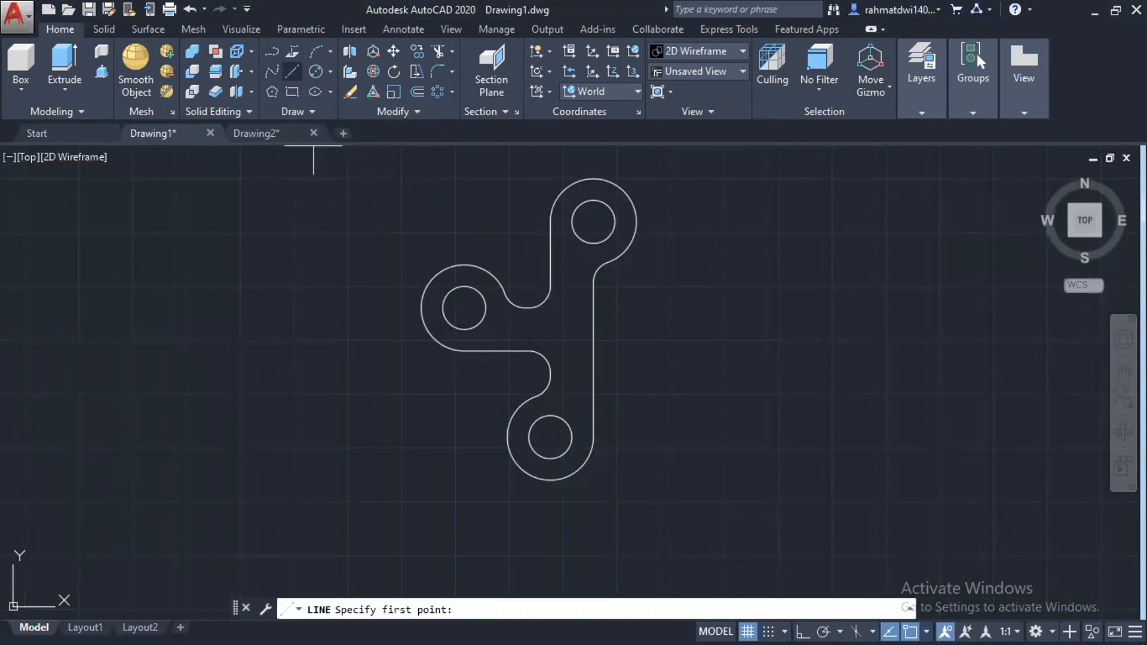
{"action": "key", "text": "Escape"}
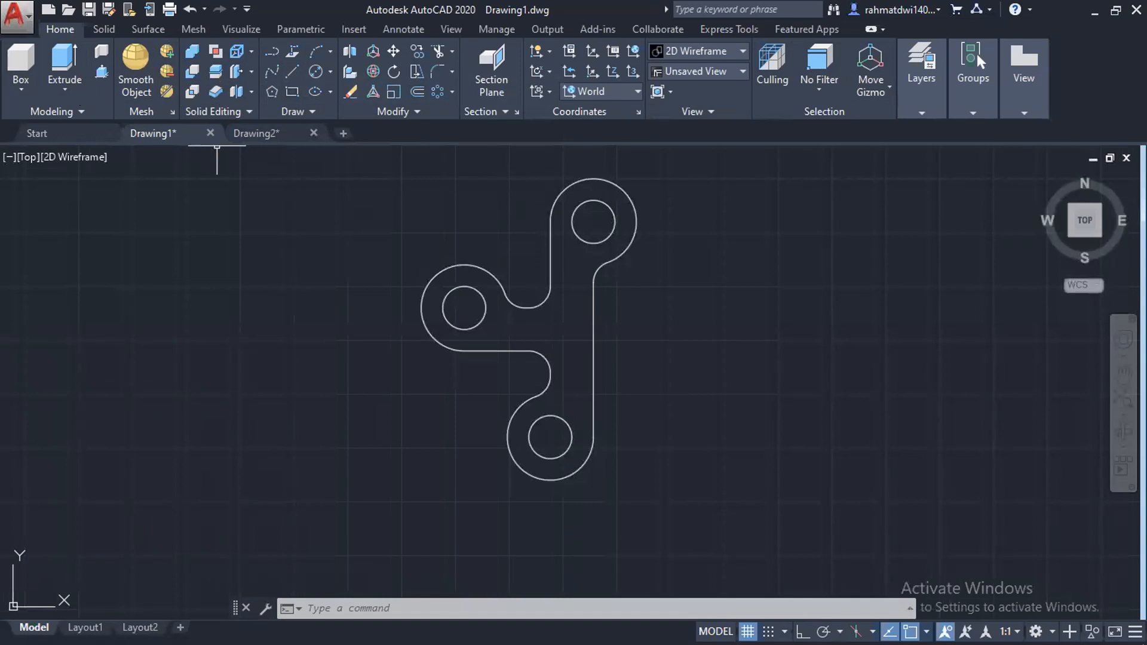
{"action": "scroll", "coordinate": [657, 371], "scroll_direction": "down", "scroll_amount": 3}
{"action": "scroll", "coordinate": [656, 374], "scroll_direction": "up", "scroll_amount": 2}
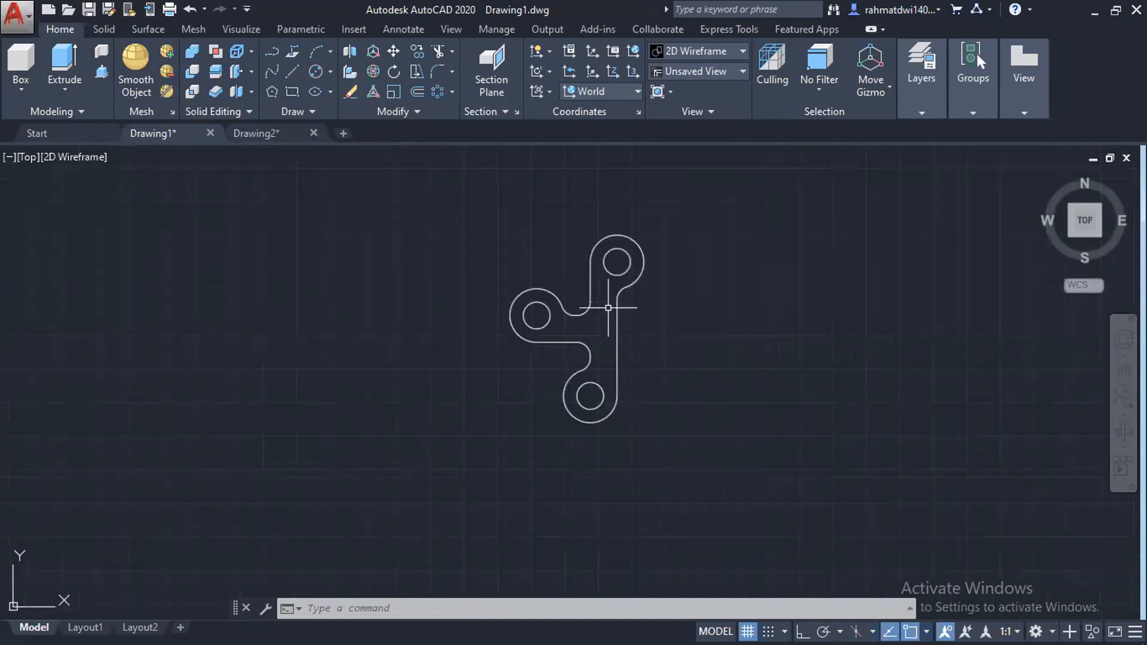
{"action": "left_click", "coordinate": [65, 63]}
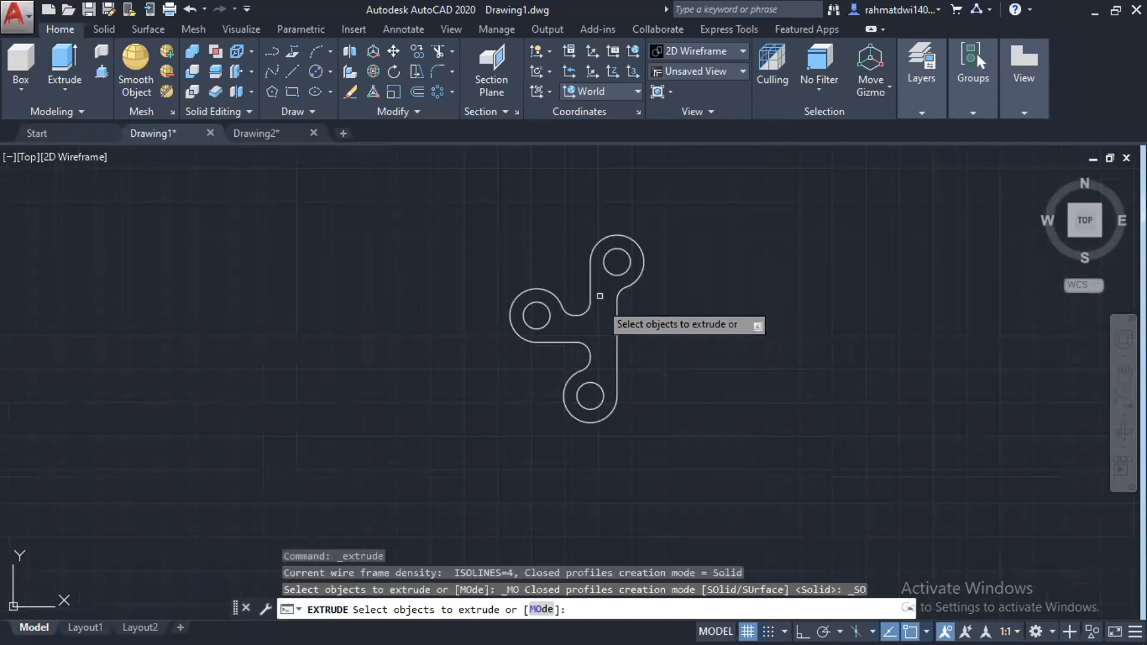
{"action": "left_click", "coordinate": [21, 60]}
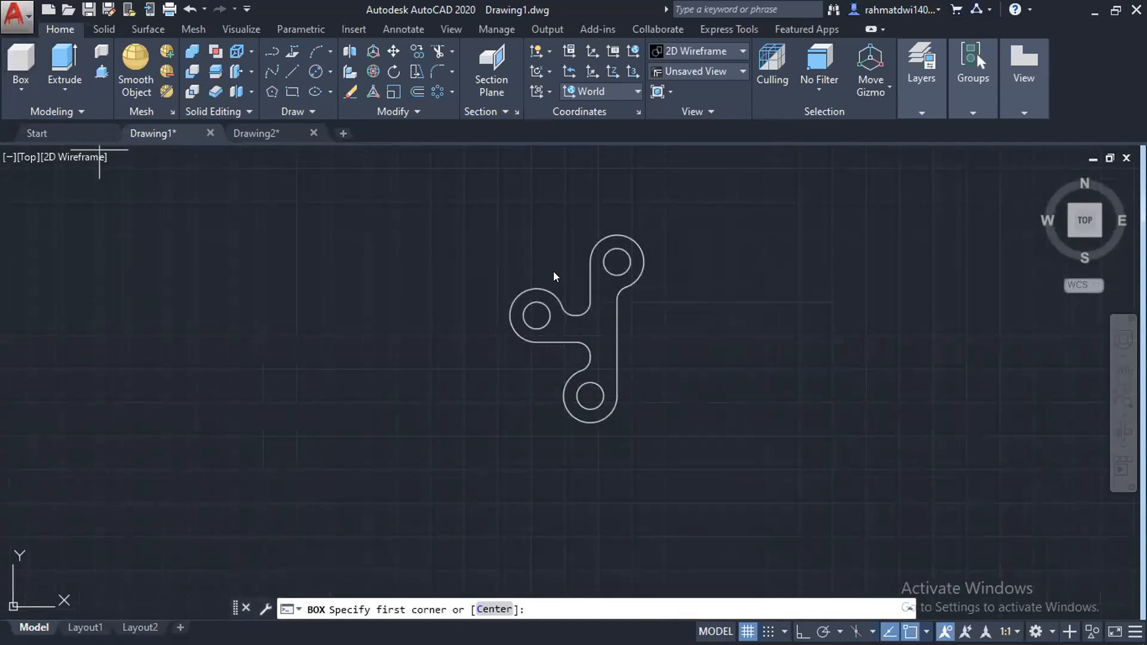
{"action": "key", "text": "Escape"}
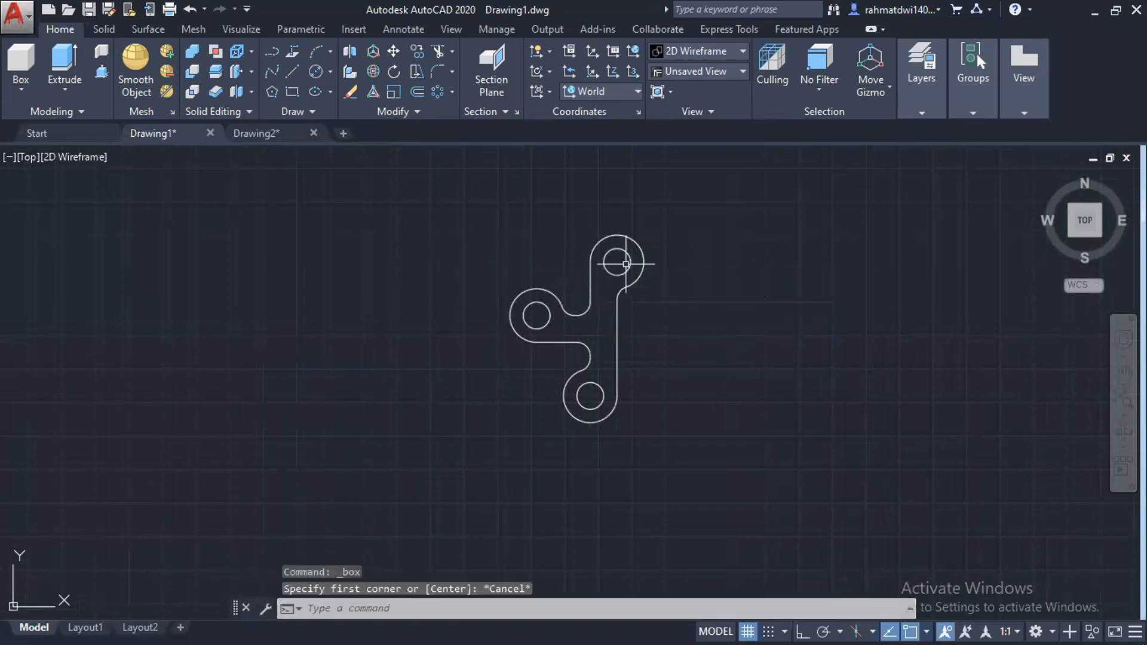
Erase the entire three-hole bracket profile from model space.
{"action": "mouse_move", "coordinate": [663, 442]}
{"action": "left_mouse_down"}
{"action": "mouse_move", "coordinate": [505, 228]}
{"action": "mouse_move", "coordinate": [559, 261]}
{"action": "left_mouse_up"}
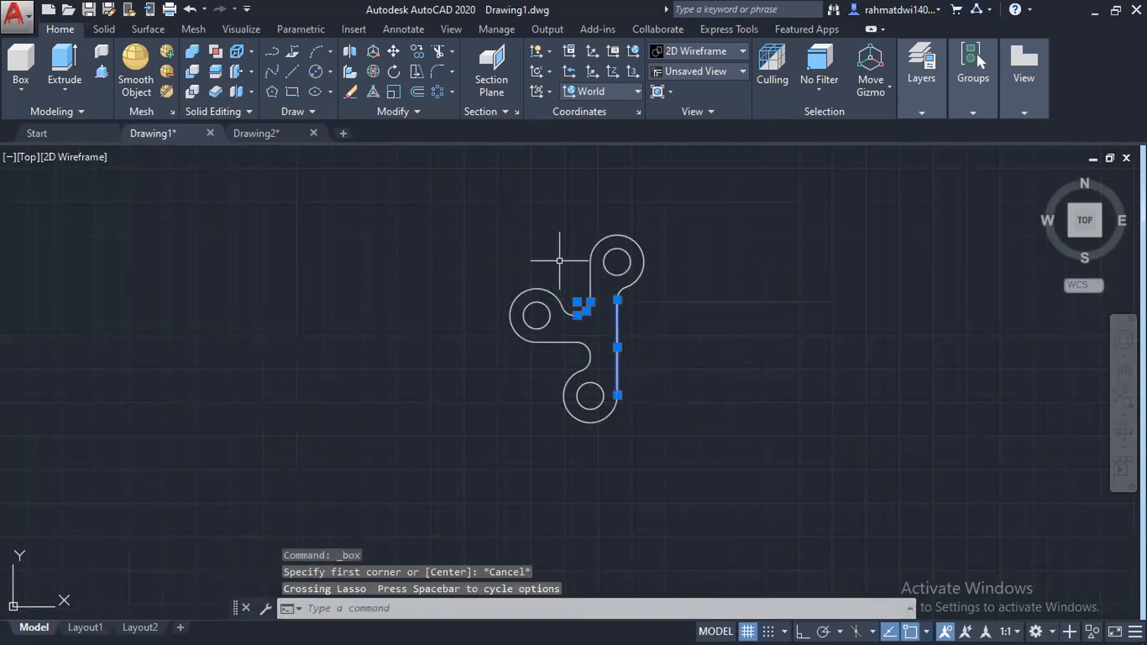
{"action": "key", "text": "Escape"}
{"action": "left_click", "coordinate": [745, 456]}
{"action": "left_click", "coordinate": [354, 154]}
{"action": "key", "text": "Delete"}
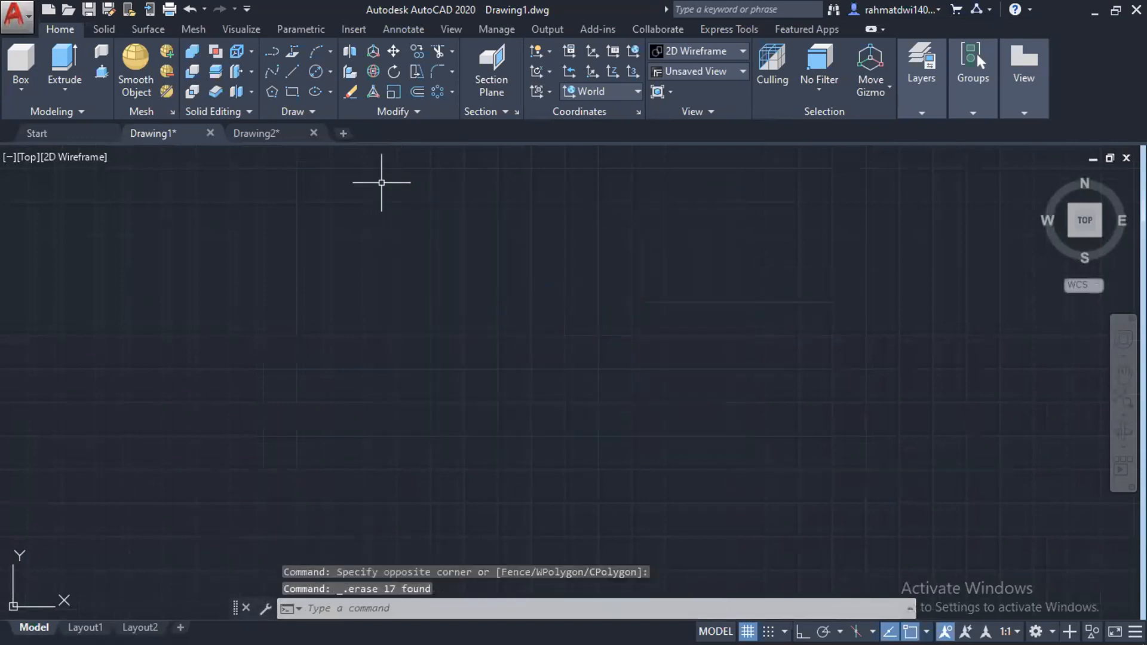
Draw a freehand horizontal rectangle in the empty model space as the base for a solid.
{"action": "left_click", "coordinate": [294, 89]}
{"action": "left_click", "coordinate": [370, 266]}
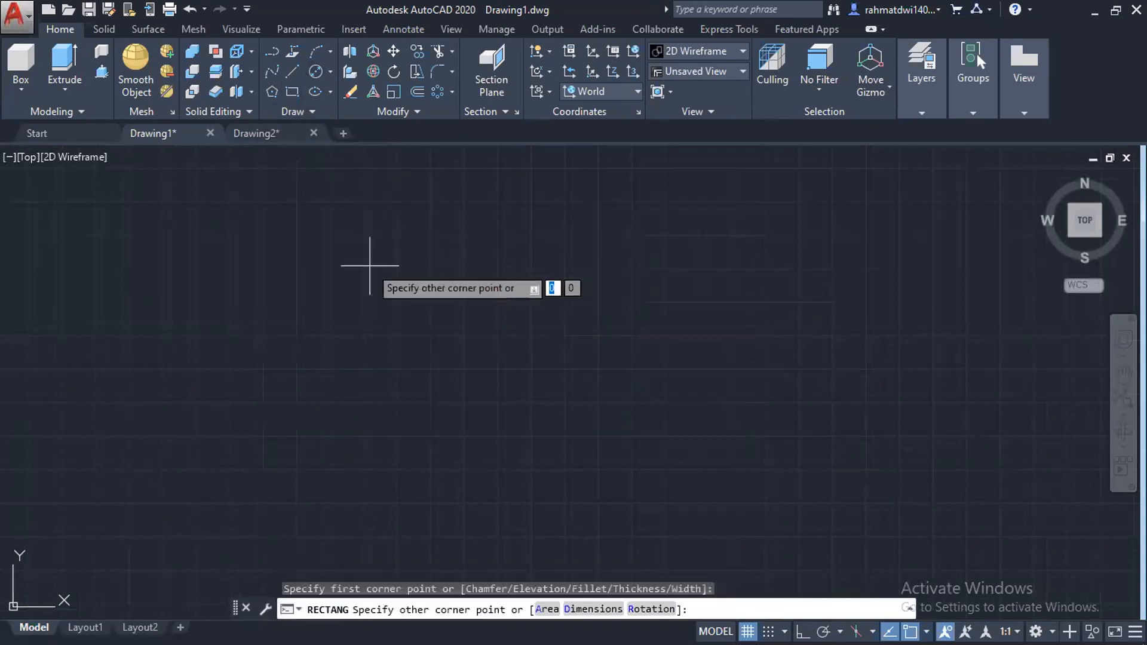
{"action": "left_click", "coordinate": [481, 335]}
{"action": "key", "text": "Escape"}
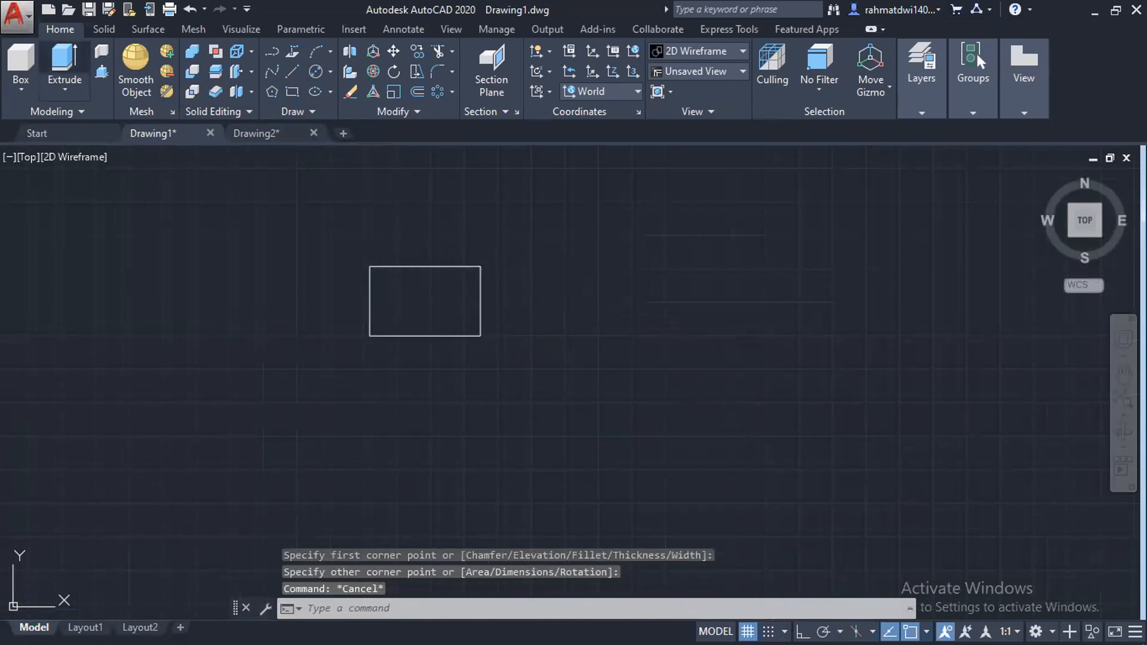
Extrude the rectangle upward into a tall solid block, setting the height freehand in a tilted 3D view.
{"action": "left_click", "coordinate": [64, 63]}
{"action": "left_click", "coordinate": [445, 267]}
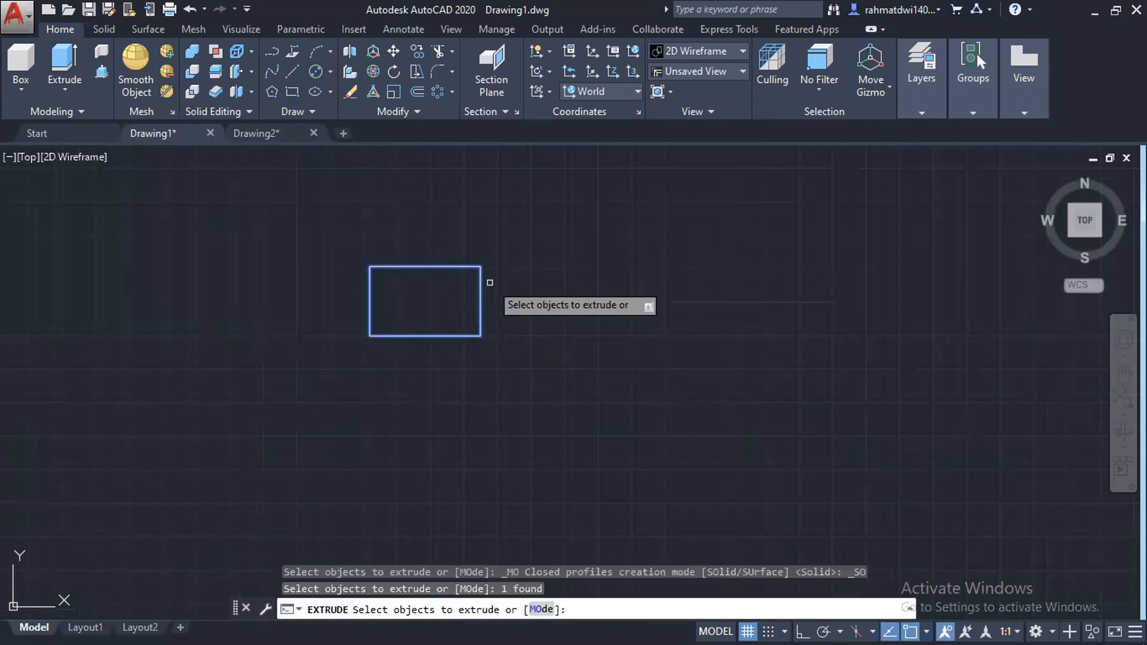
{"action": "key", "text": "Return"}
{"action": "middle_click_drag", "start_coordinate": [505, 239], "coordinate": [510, 323], "text": "shift"}
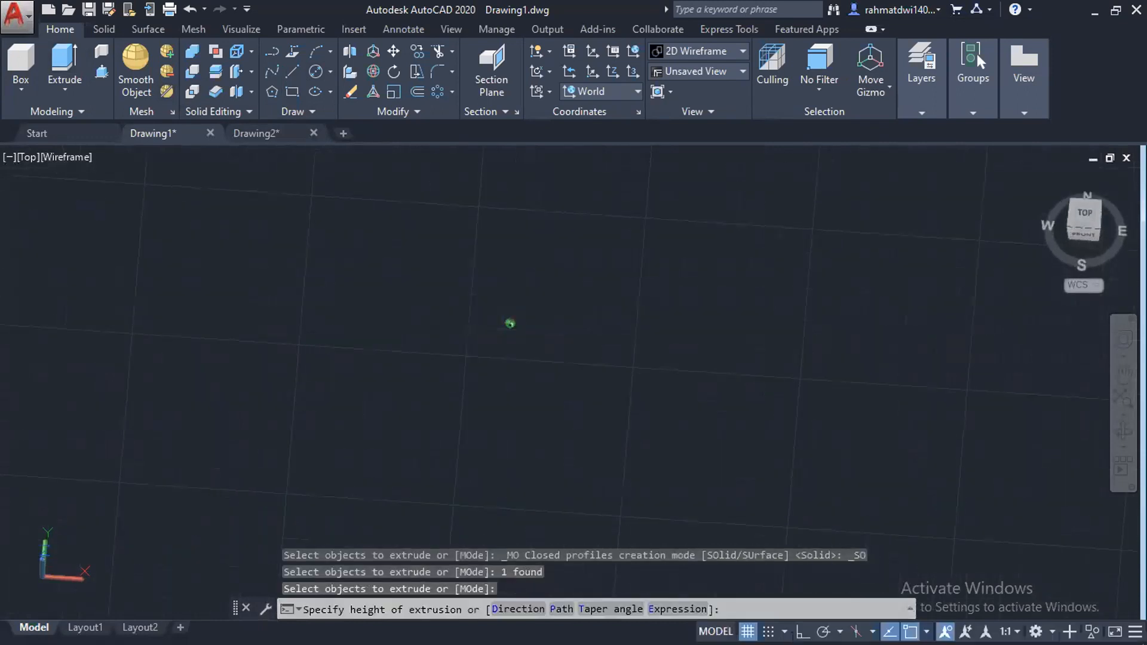
{"action": "left_click", "coordinate": [439, 192]}
{"action": "middle_click_drag", "start_coordinate": [571, 270], "coordinate": [575, 297]}
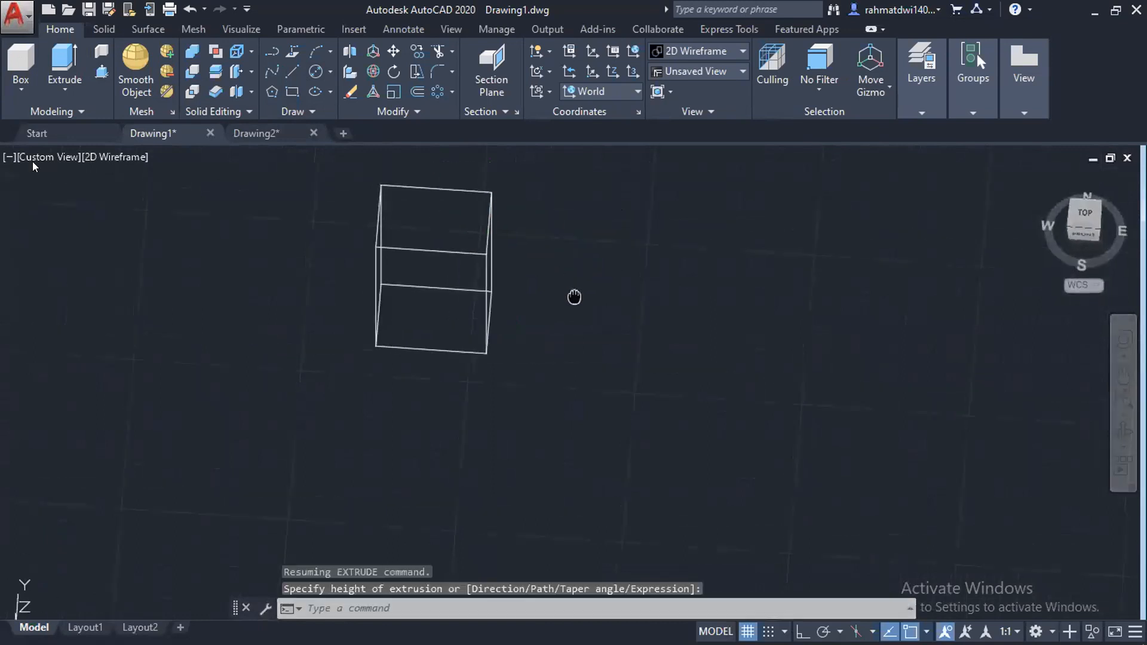
Apply the Realistic visual style and view the block at an angle showing its top and two sides.
{"action": "left_click", "coordinate": [111, 157]}
{"action": "left_click", "coordinate": [156, 254]}
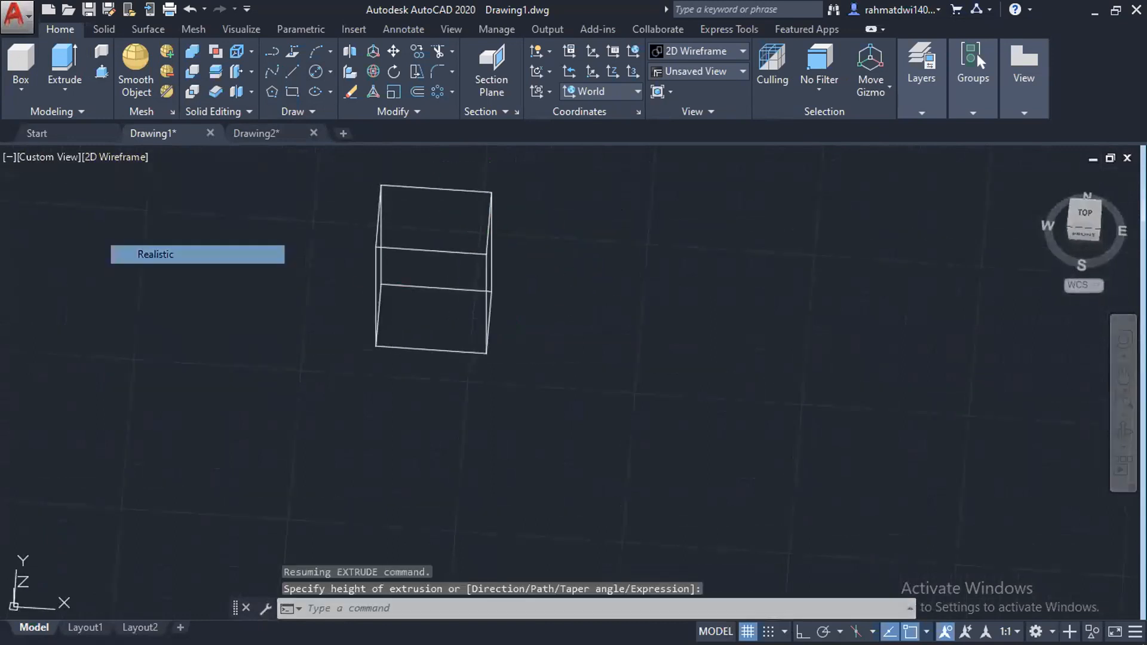
{"action": "mouse_move", "coordinate": [768, 248]}
{"action": "middle_mouse_down", "text": "shift"}
{"action": "mouse_move", "coordinate": [538, 212]}
{"action": "mouse_move", "coordinate": [451, 184]}
{"action": "mouse_move", "coordinate": [571, 287]}
{"action": "mouse_move", "coordinate": [577, 324]}
{"action": "middle_mouse_up", "text": "shift"}
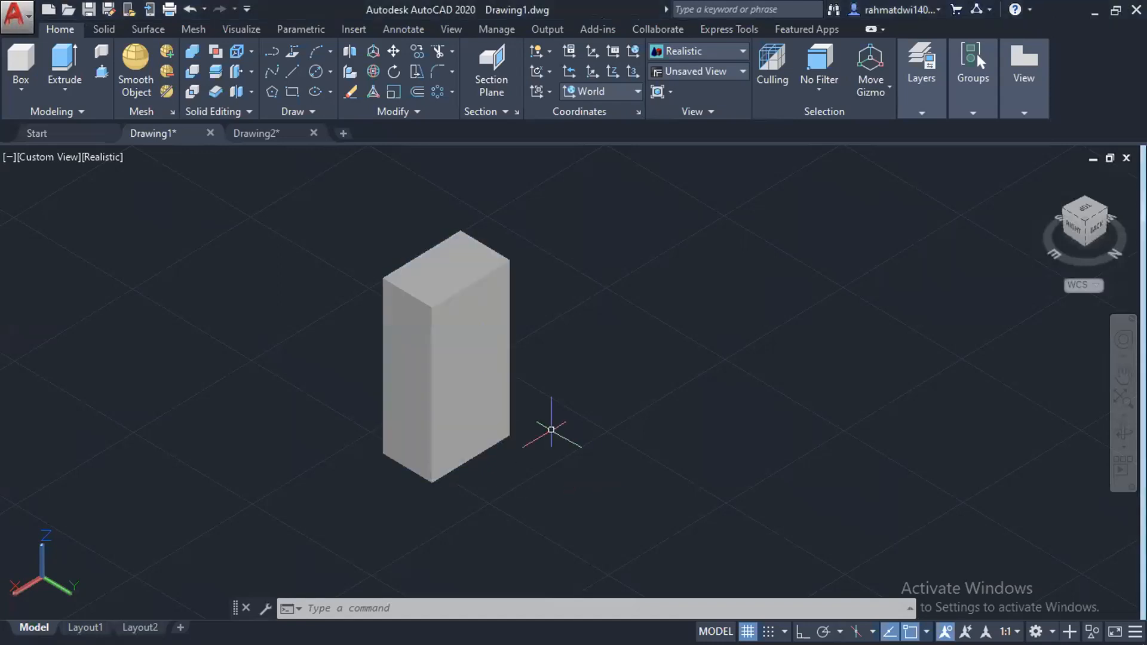
{"action": "left_click", "coordinate": [483, 353]}
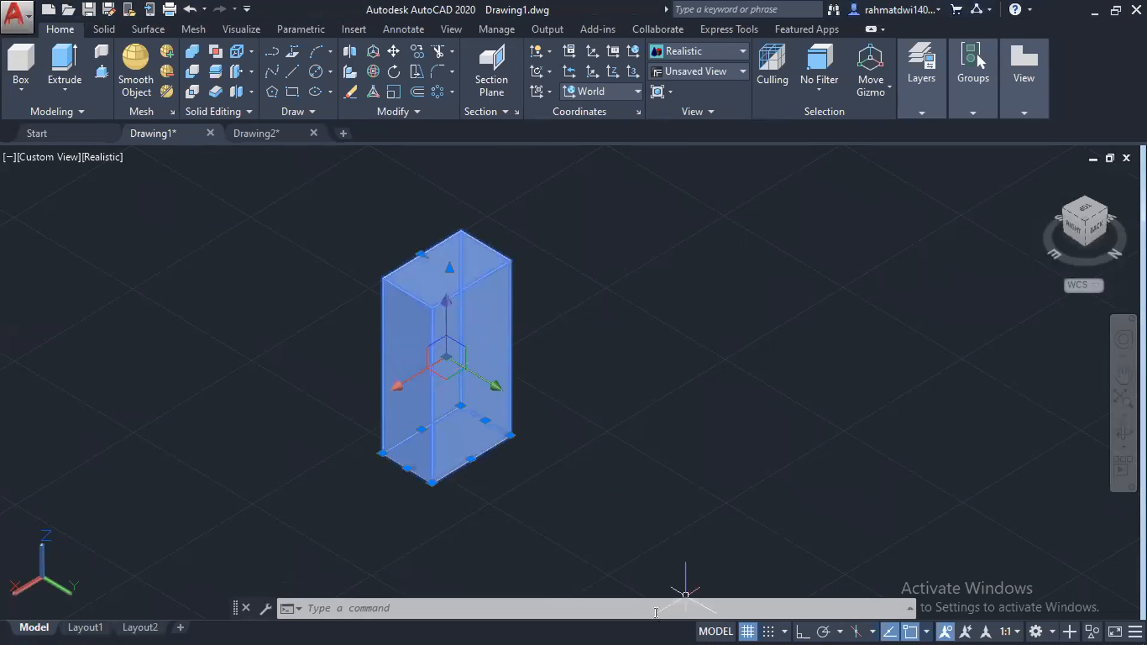
{"action": "left_click", "coordinate": [535, 394]}
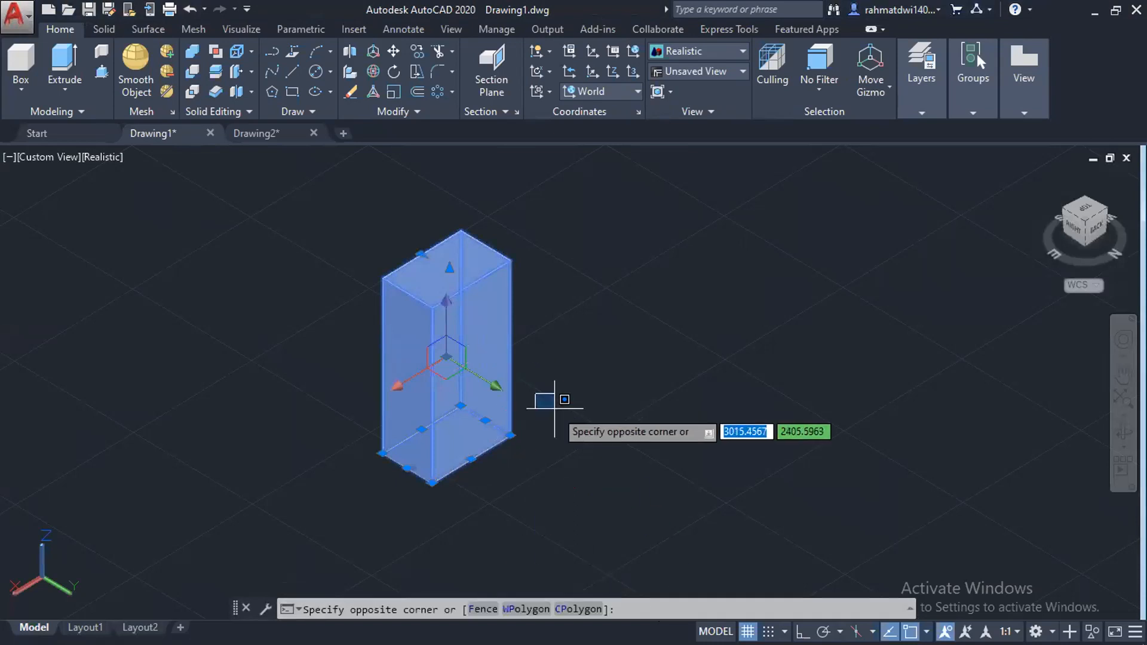
{"action": "key", "text": "Escape"}
{"action": "key", "text": "Escape"}
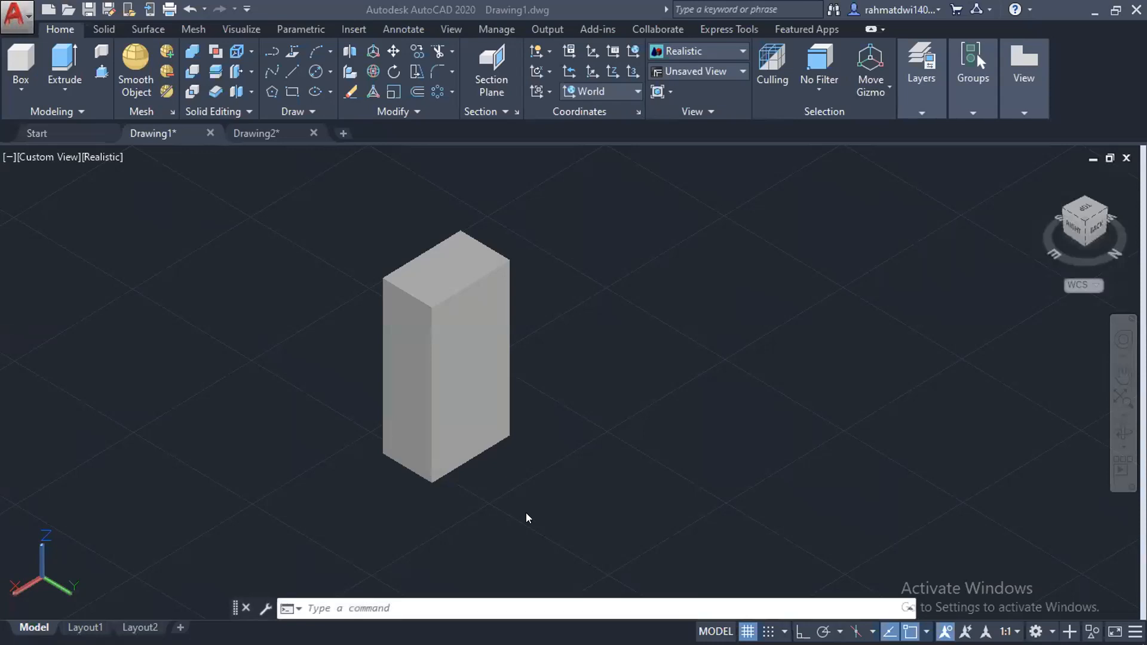
Switch to Materi Webinar.pptx in PowerPoint and show slide 10 with the civil drawing example.
{"action": "key", "text": "alt+Tab"}
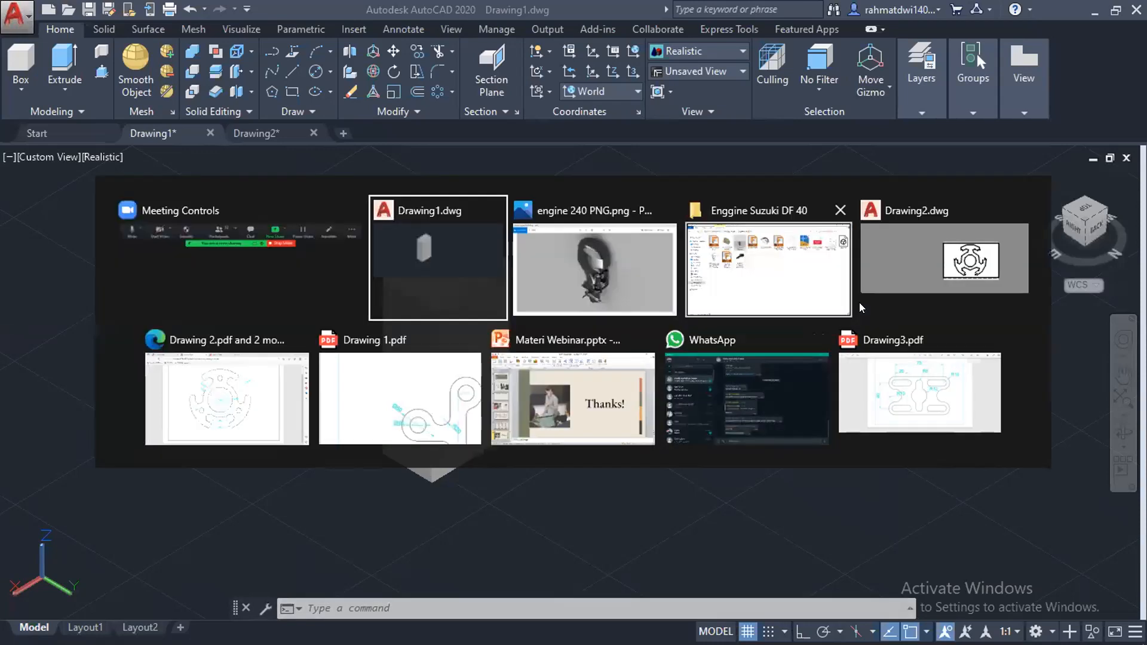
{"action": "left_click", "coordinate": [529, 411]}
{"action": "left_click", "coordinate": [82, 301]}
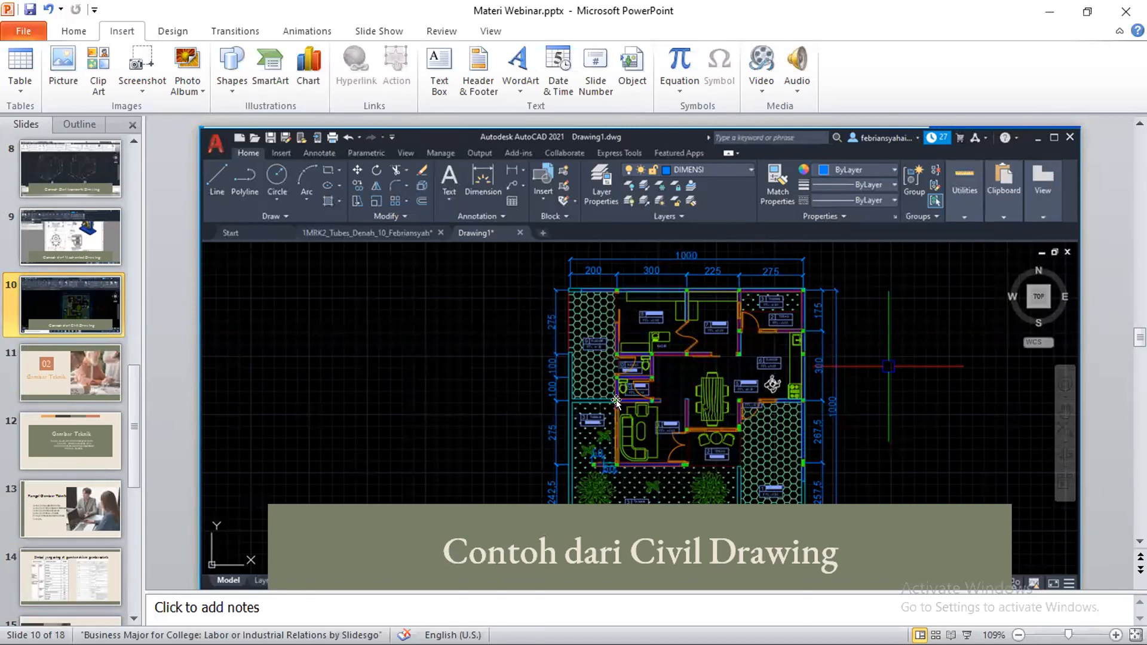
Switch back from the presentation to Drawing1.dwg in AutoCAD.
{"action": "key", "text": "alt+Tab"}
{"action": "left_click", "coordinate": [446, 275]}
{"action": "key", "text": "alt+Tab"}
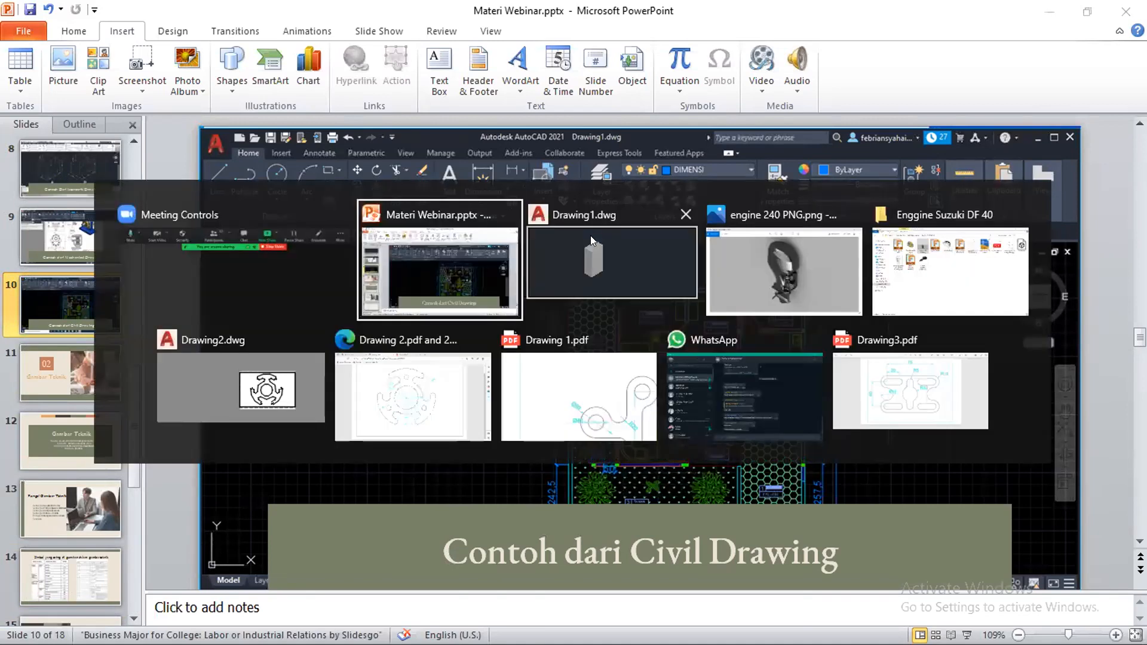
{"action": "left_click", "coordinate": [591, 236]}
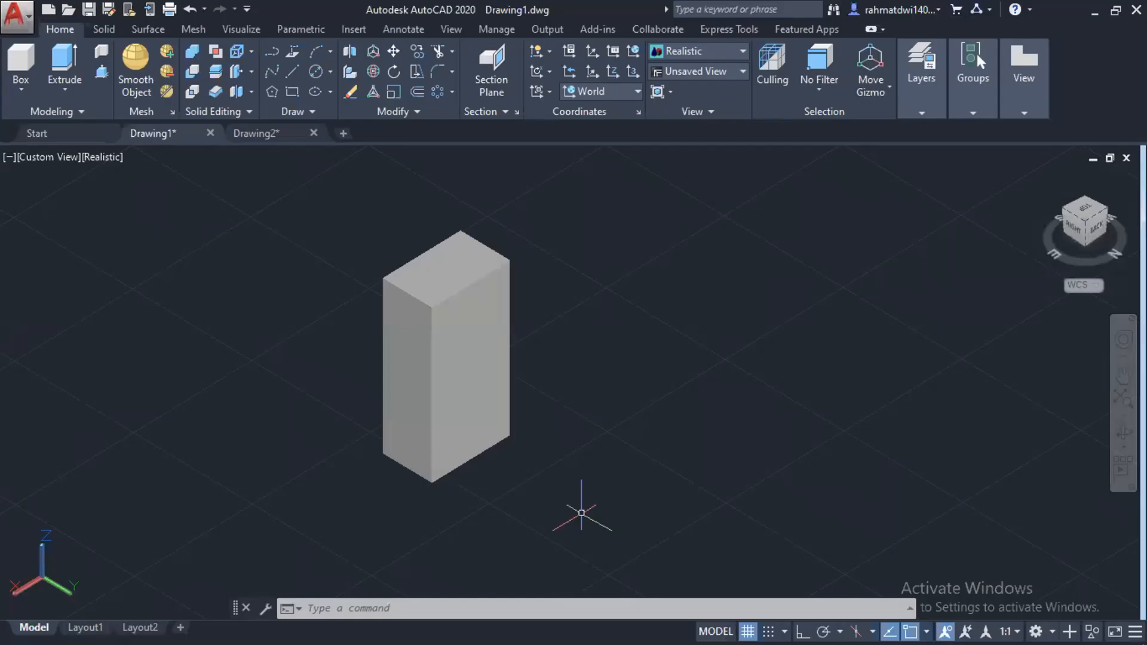